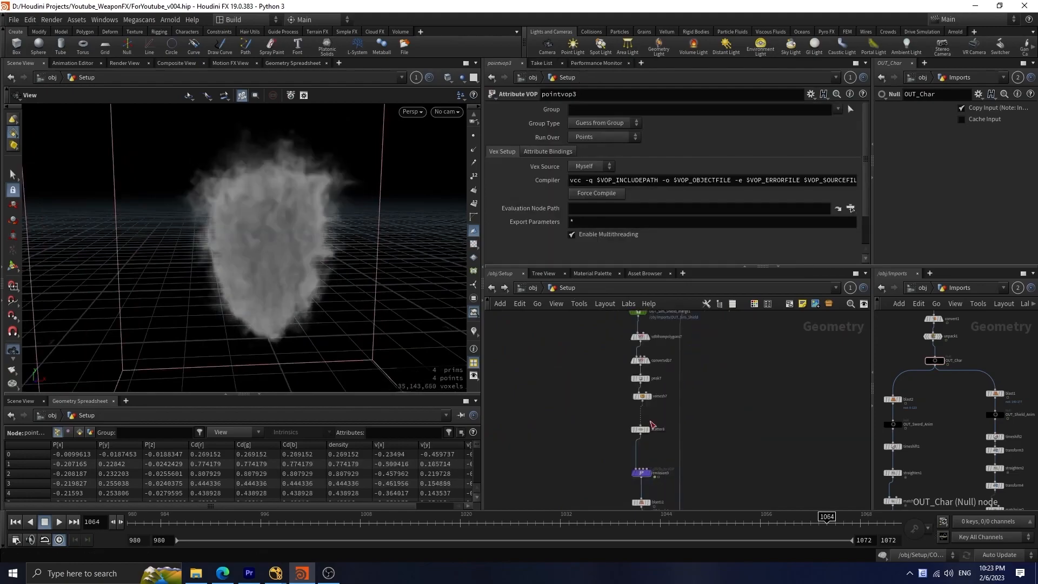
# Step: Examine the shield smoke in the Setup network and display the Shield_Particle_Layer_1 file cache in the viewport
pyautogui.moveTo(343, 281); pyautogui.dragTo(303, 283)
pyautogui.click(652, 418)
pyautogui.click(653, 454)
pyautogui.scroll(3, 725, 470)
pyautogui.click(694, 463)
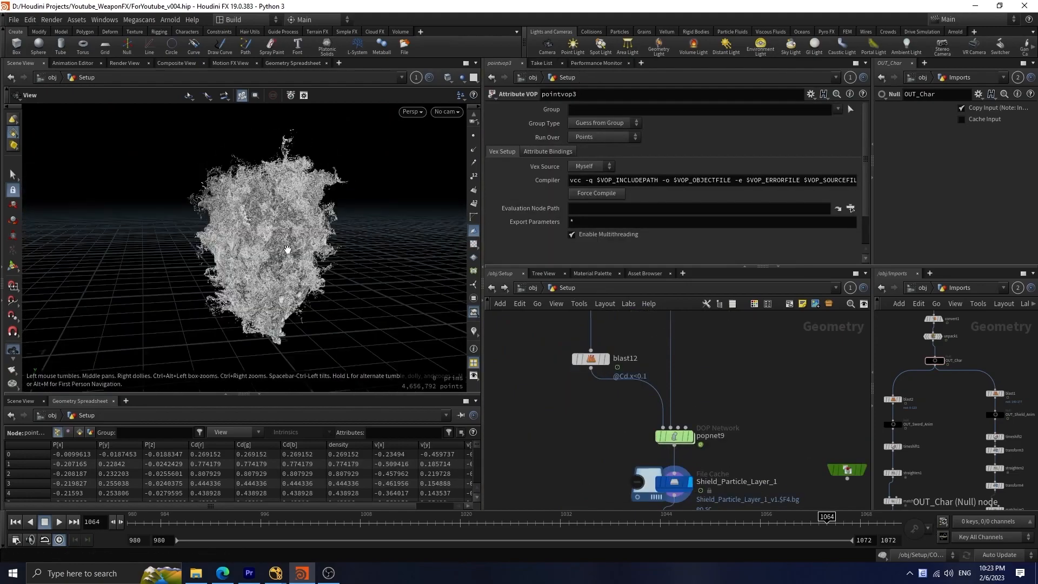
pyautogui.scroll(-3, 699, 489)
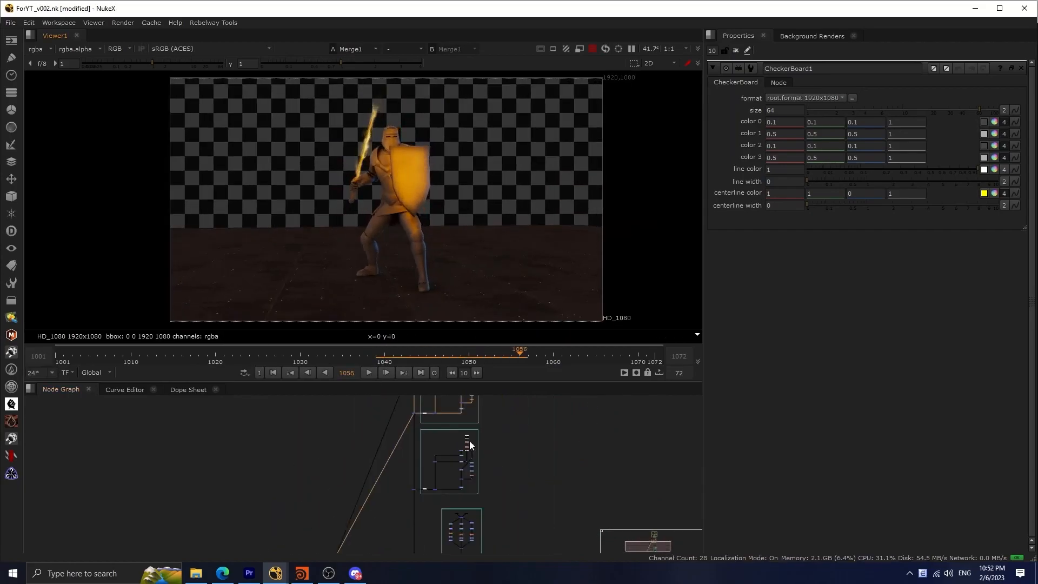
# Step: Switch to NukeX and review stages of the compositing node graph down to the final Write1 output
pyautogui.press('1')
pyautogui.moveTo(405, 502); pyautogui.dragTo(404, 511)
pyautogui.press('1')
pyautogui.scroll(-1, 451, 486)
pyautogui.moveTo(432, 546); pyautogui.dragTo(424, 446, button='middle')
pyautogui.moveTo(431, 494); pyautogui.dragTo(354, 530)
pyautogui.press('1')
pyautogui.scroll(3, 390, 514)
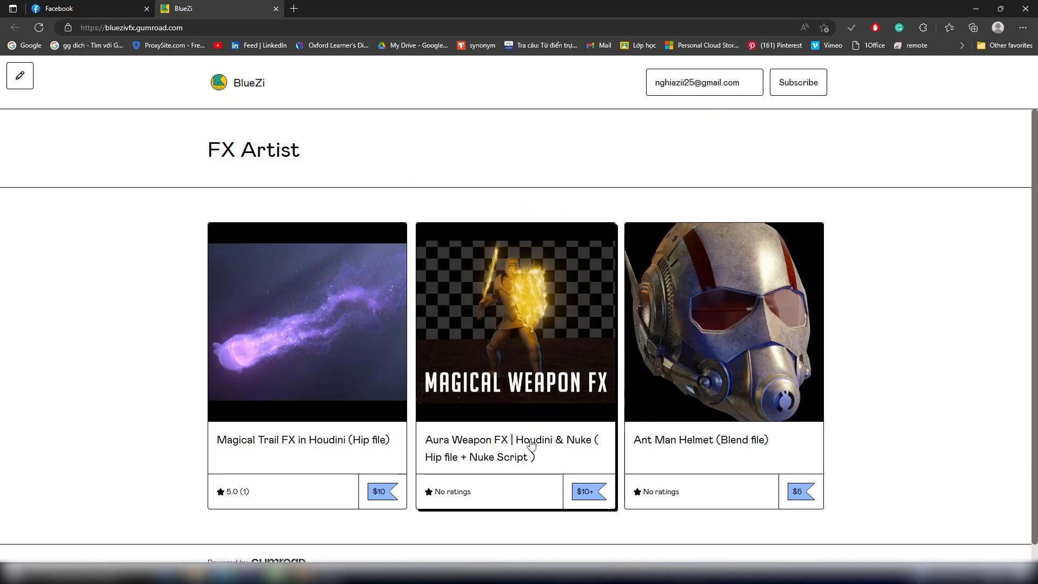
pyautogui.scroll(-1, 541, 437)
# Step: Switch to the Gumroad store and open the Aura Weapon FX product page to review its description and previews
pyautogui.click(540, 389)
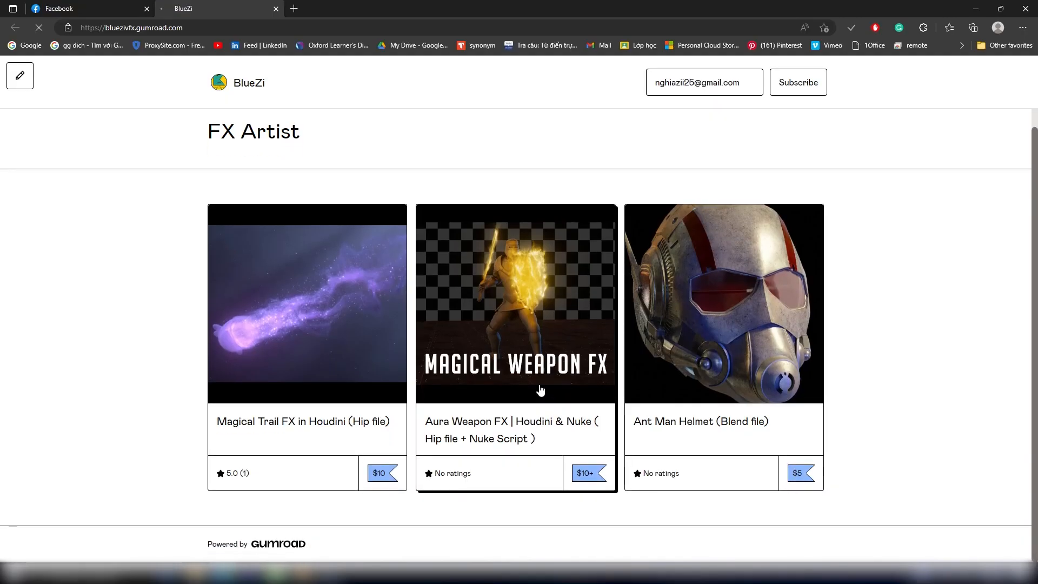
pyautogui.scroll(-5, 540, 390)
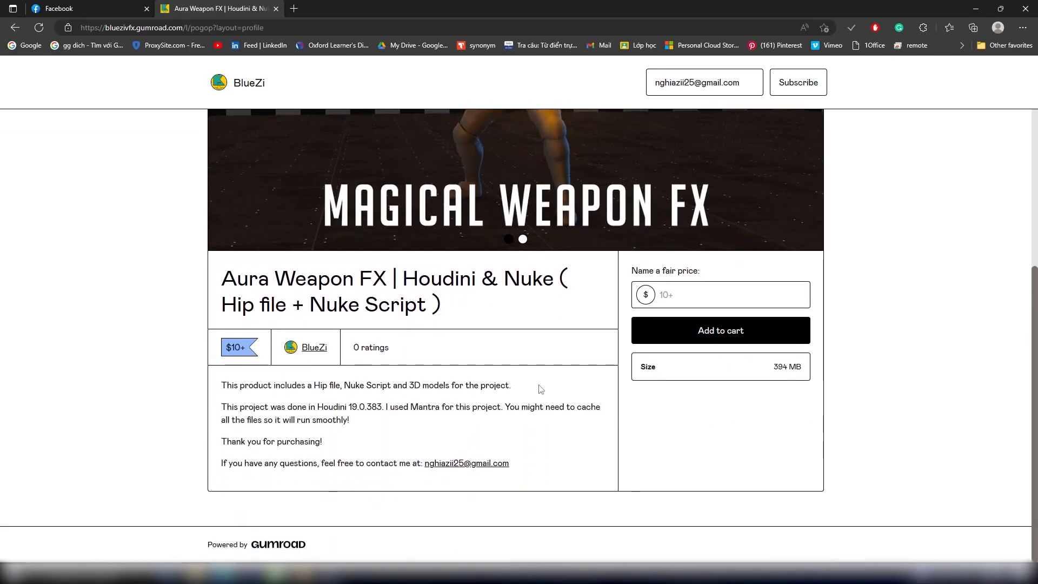
pyautogui.scroll(4, 541, 390)
pyautogui.scroll(1, 539, 389)
pyautogui.click(811, 319)
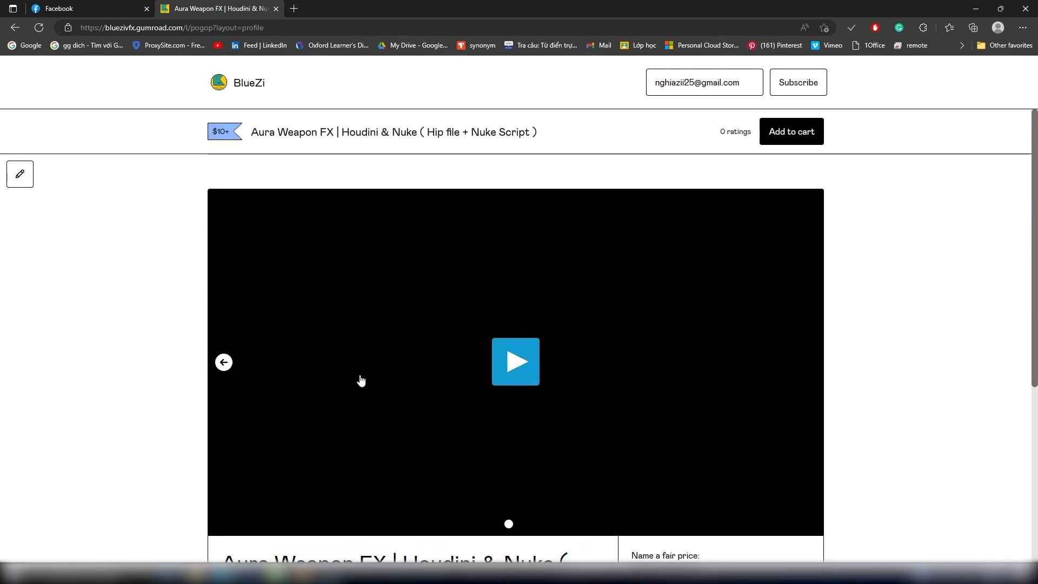
pyautogui.click(224, 363)
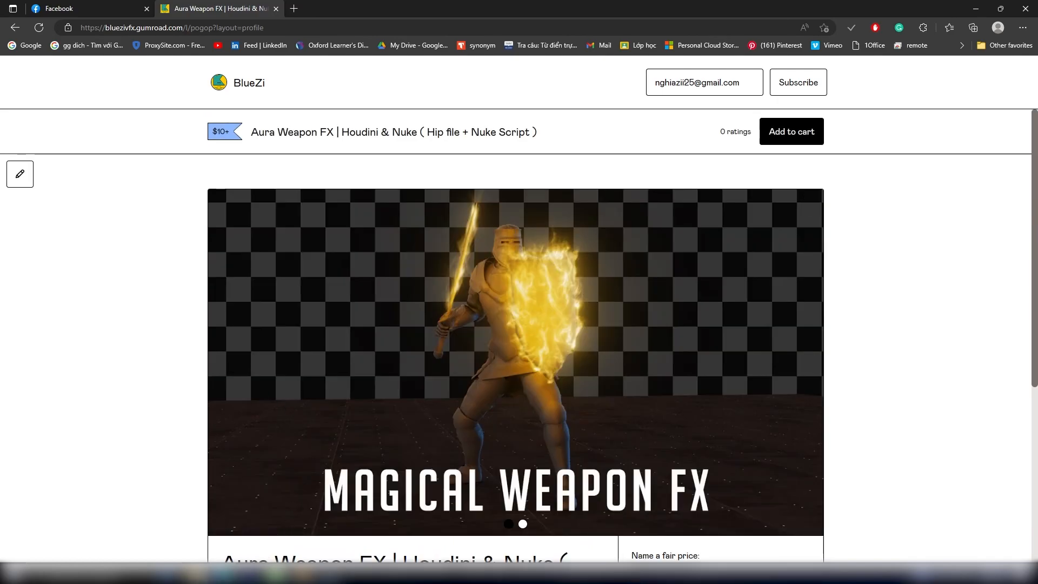
# Step: Switch to File Explorer and inspect the Model folder and the contents of the Renders archive in Gumroad - AuraWeaponFX
pyautogui.hotkey('alt', 'Tab')
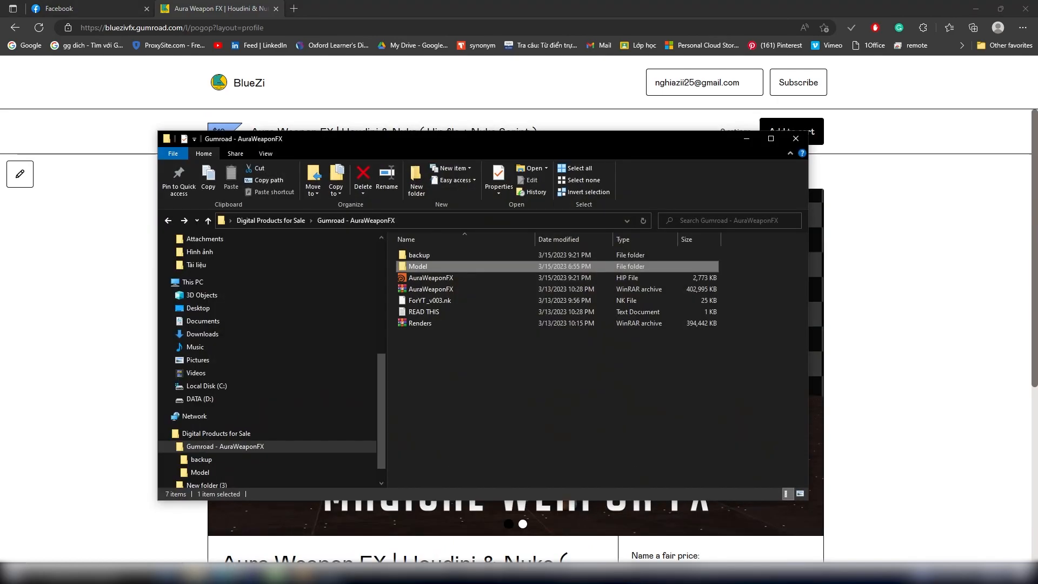
pyautogui.doubleClick(427, 265)
pyautogui.click(168, 220)
pyautogui.doubleClick(429, 323)
pyautogui.click(727, 115)
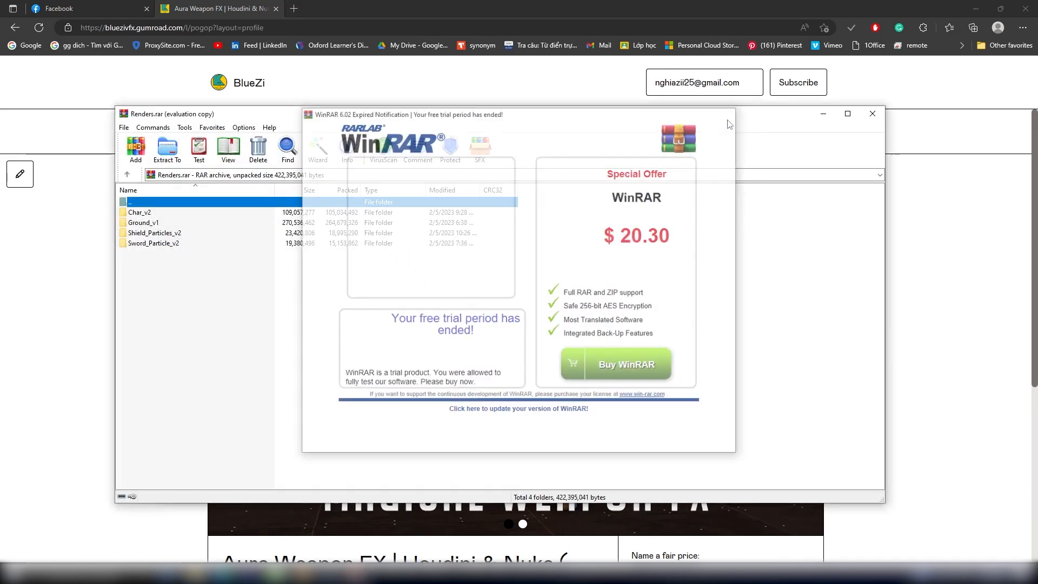
pyautogui.click(881, 115)
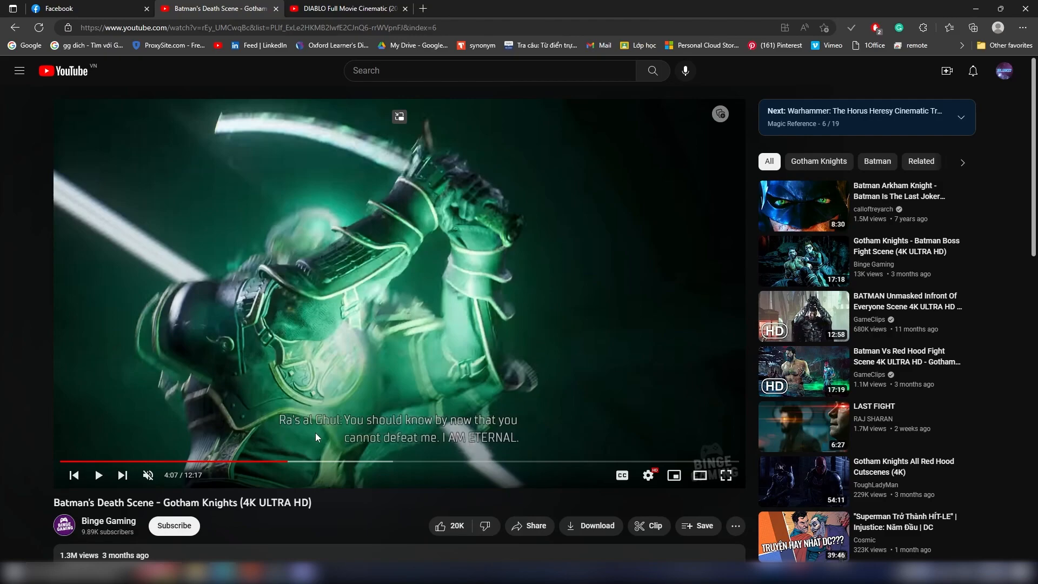
# Step: Play the Batman's Death Scene - Gotham Knights reference video on YouTube, skipping ahead and pausing at 4:42
pyautogui.click(316, 432)
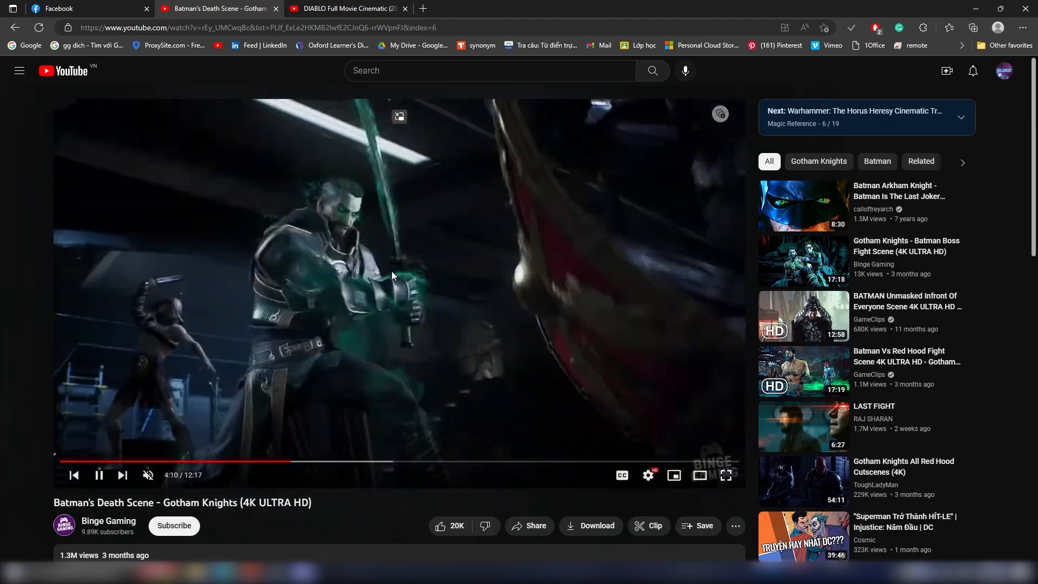
pyautogui.moveTo(320, 505); pyautogui.dragTo(47, 508)
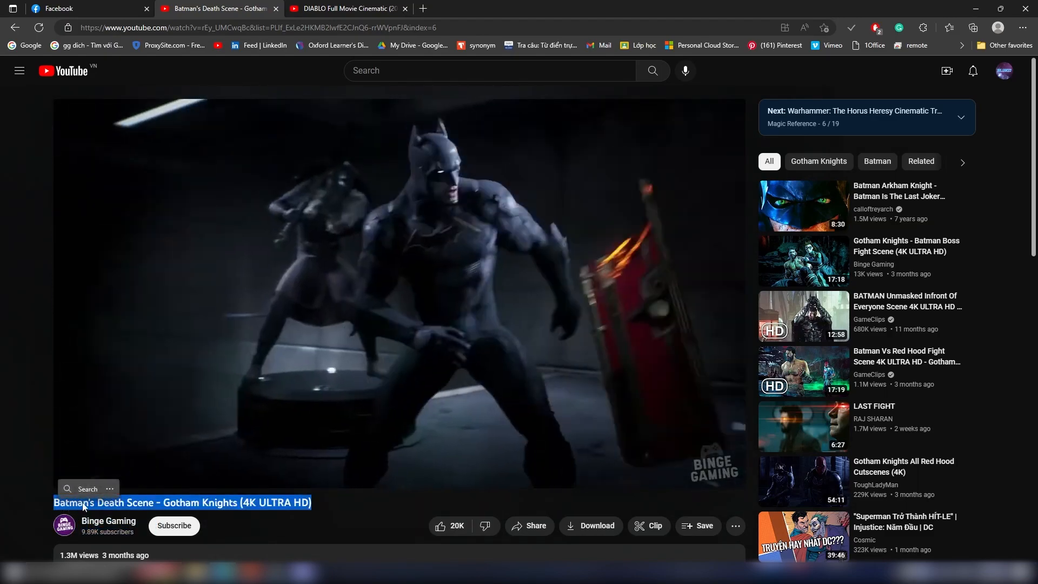
pyautogui.click(351, 504)
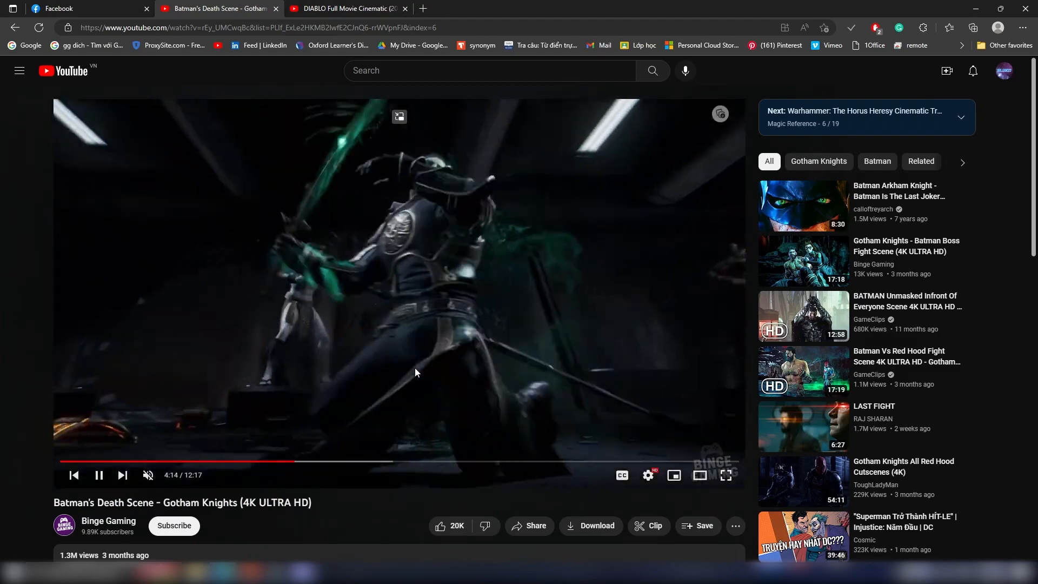
pyautogui.press('Right')
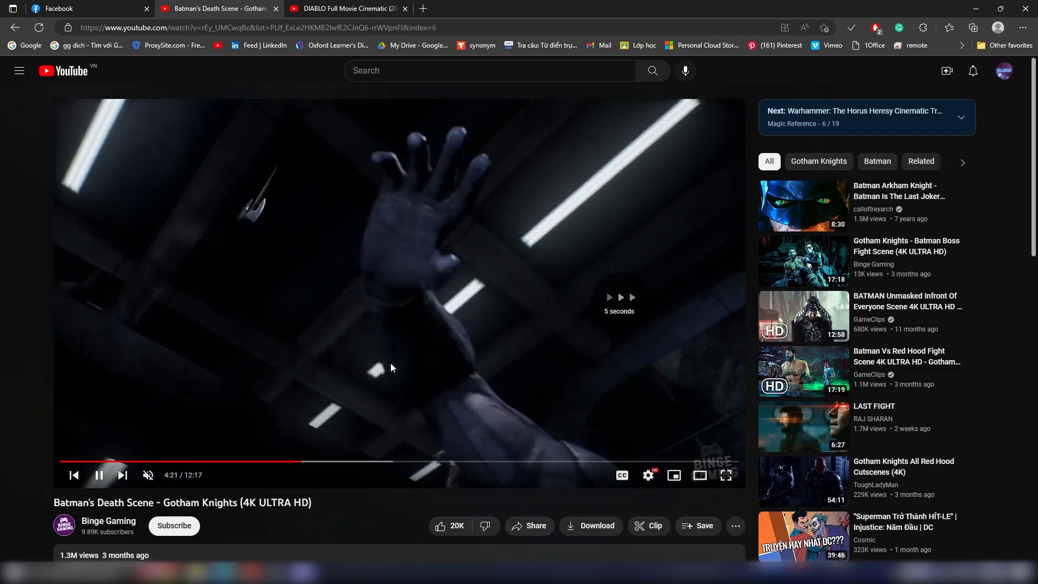
pyautogui.press('Right')
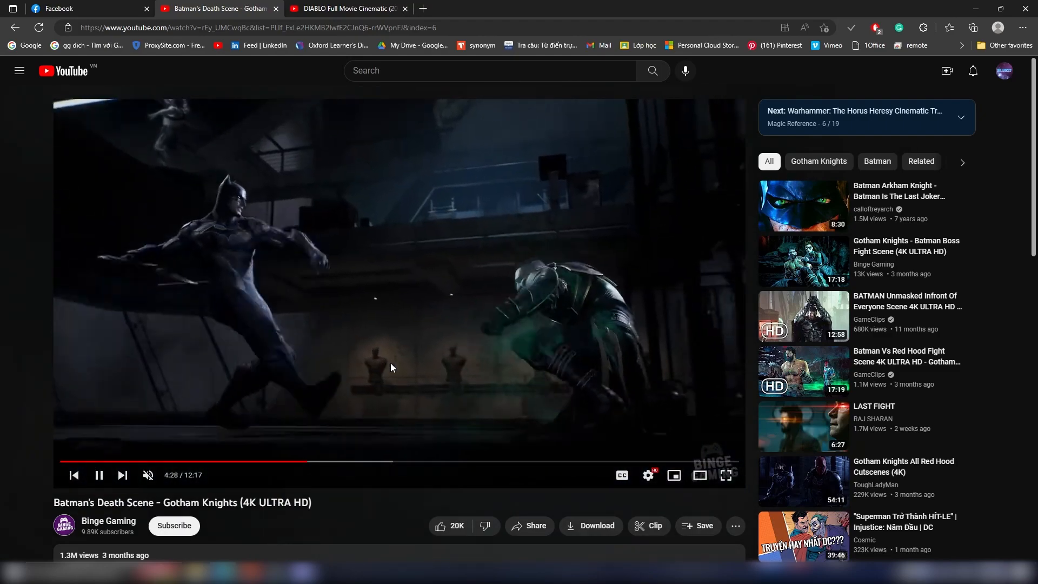
pyautogui.press('Right')
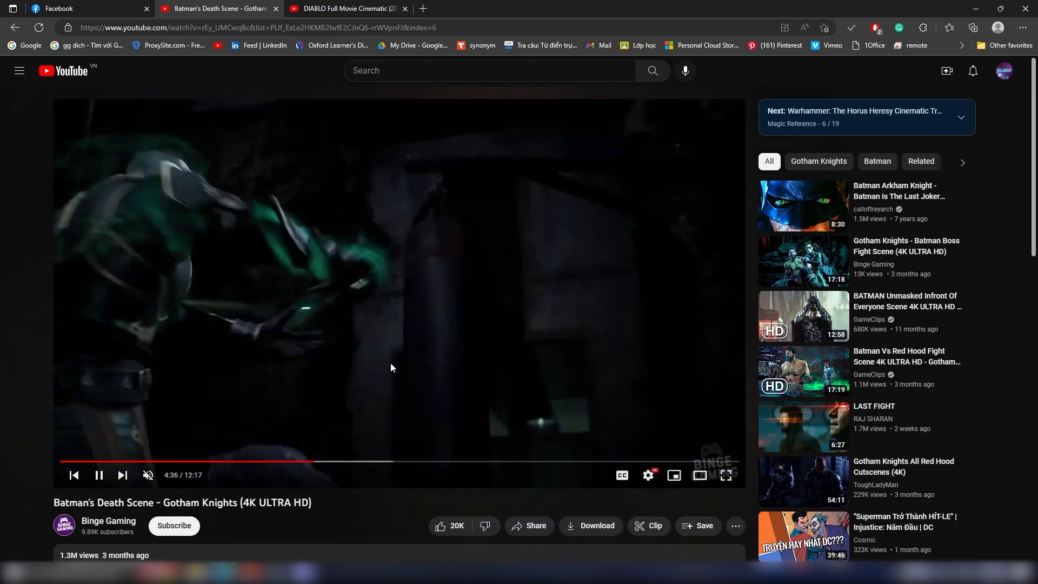
pyautogui.press('Right')
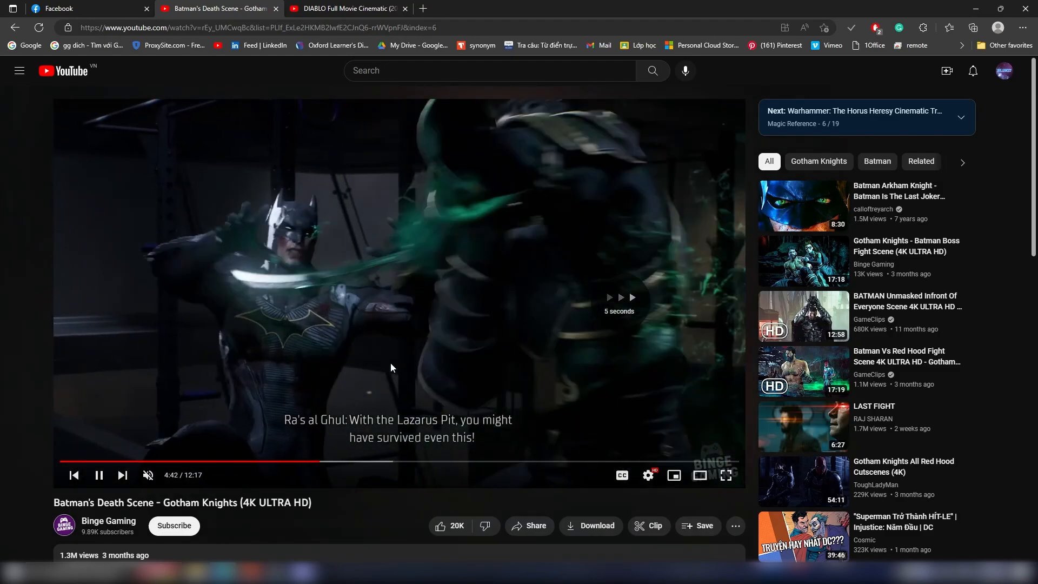
pyautogui.press('space')
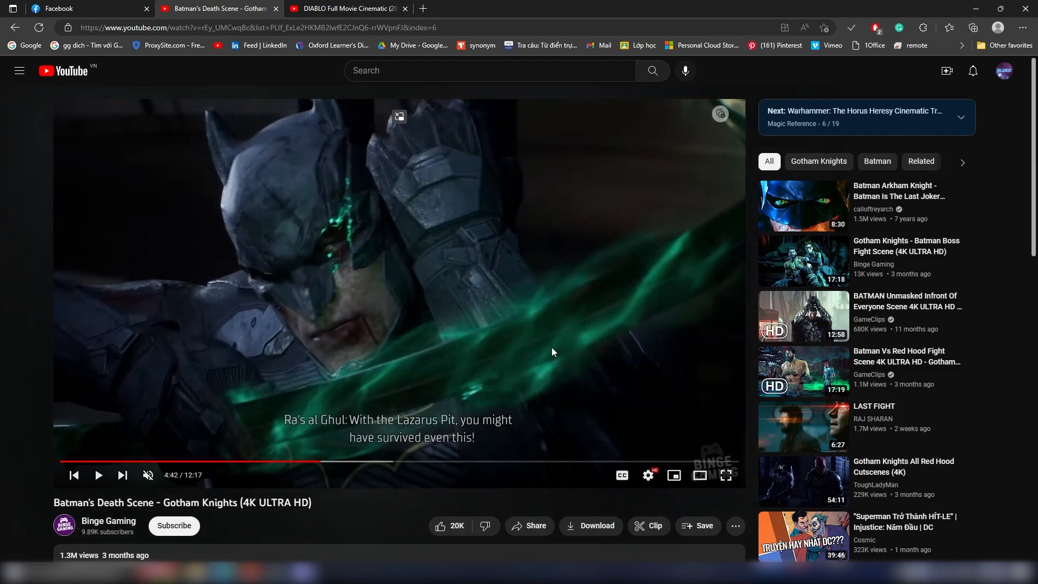
# Step: Resume the Gotham Knights video and rewind it to study the green aura around the sword again
pyautogui.press('space')
pyautogui.press('space')
pyautogui.press('space')
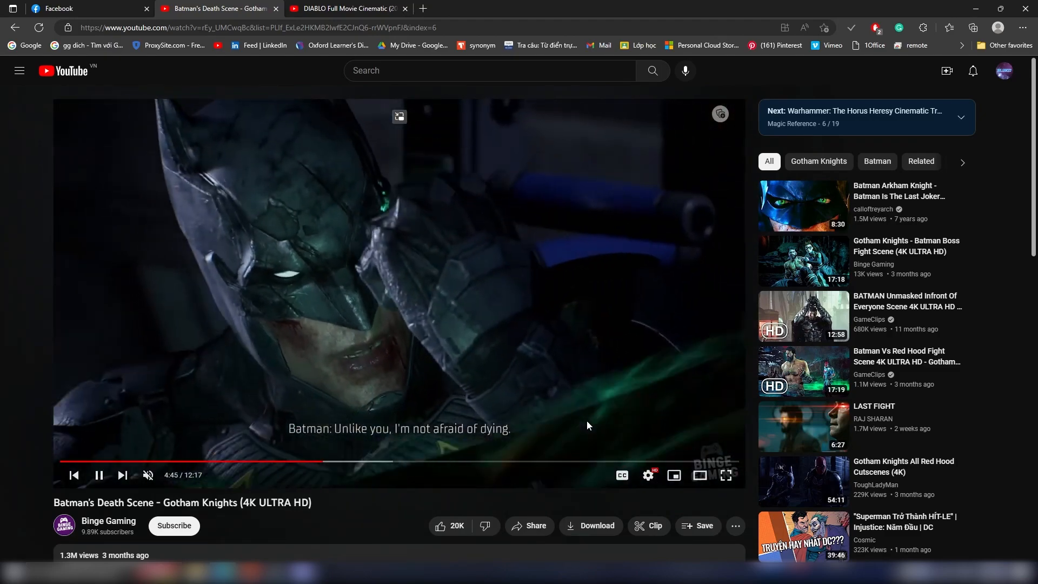
pyautogui.press('Left')
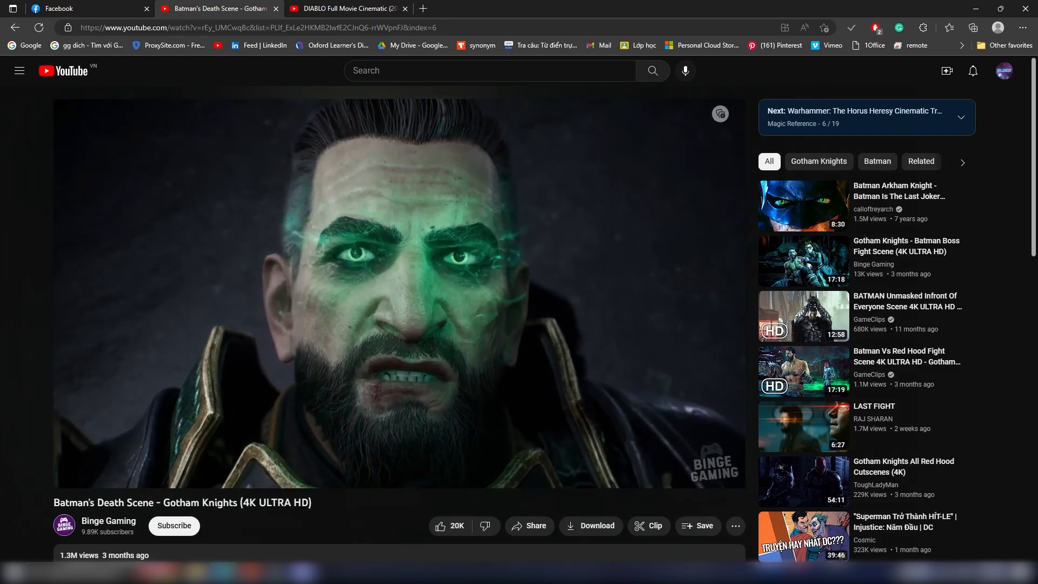
pyautogui.press('Left')
pyautogui.press('Left')
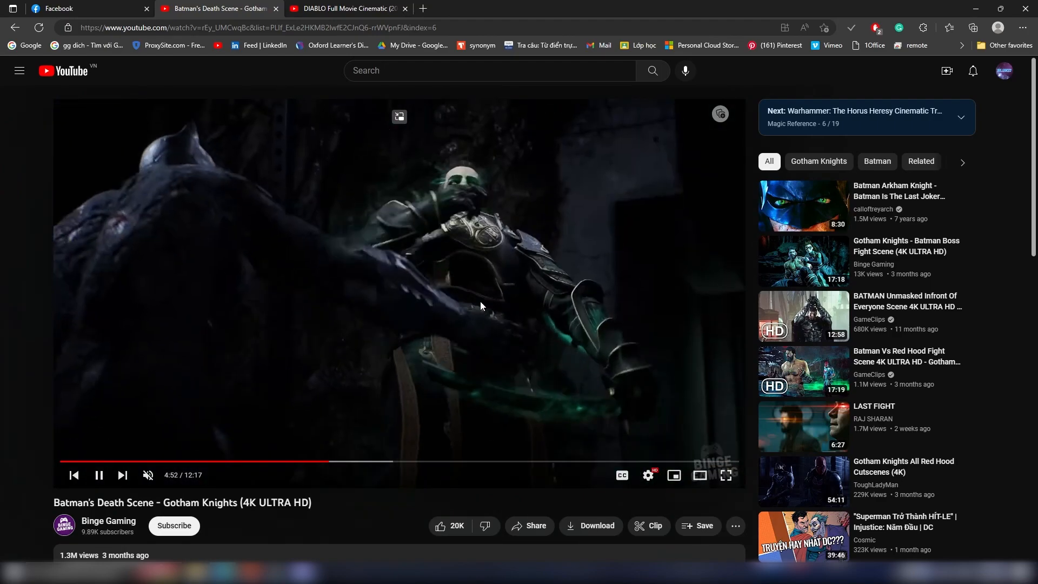
# Step: Switch to the DIABLO Full Movie Cinematic video and play the glowing sword shot around 24:15
pyautogui.click(345, 6)
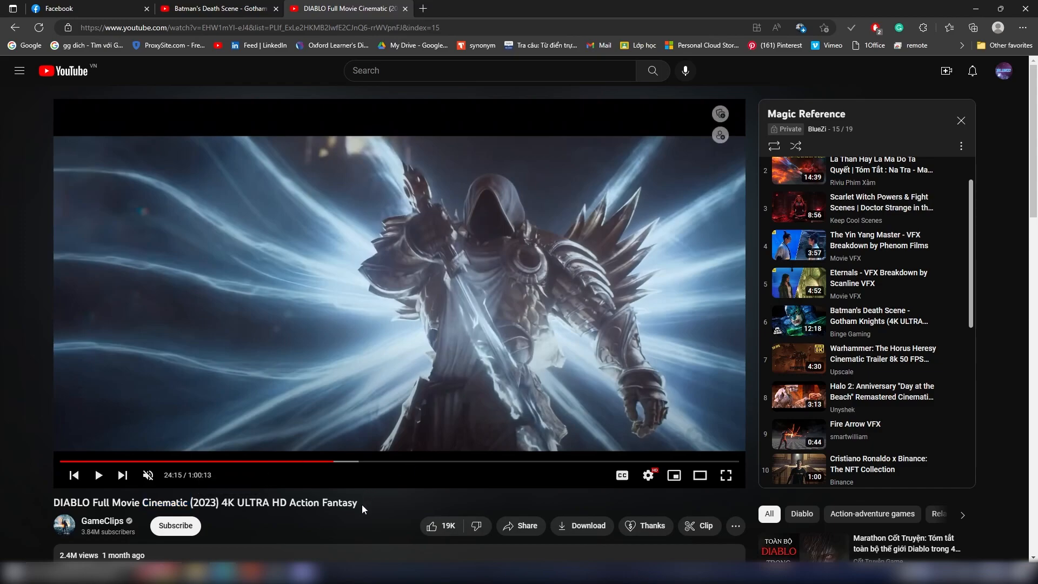
pyautogui.click(457, 279)
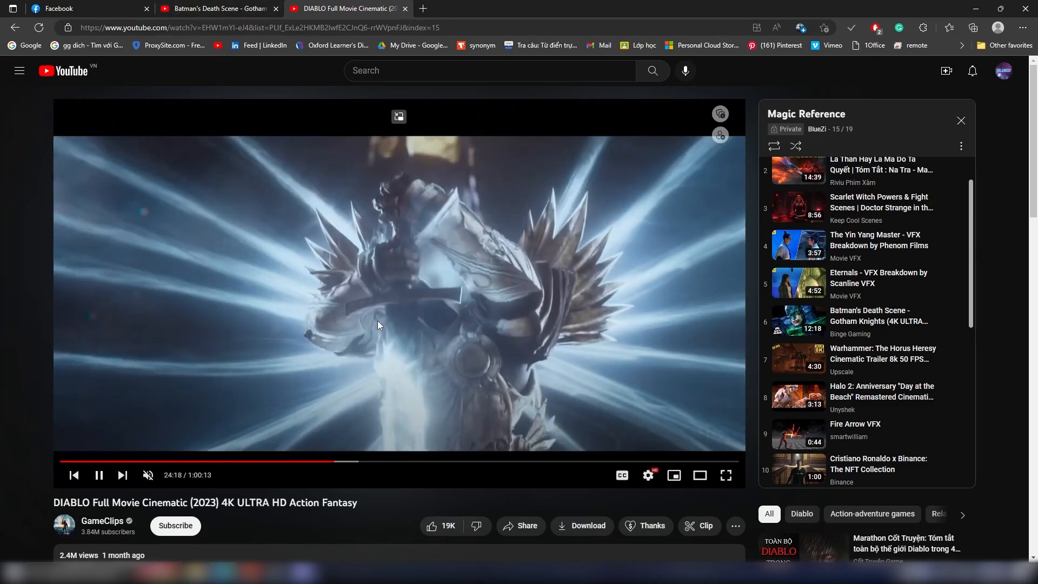
pyautogui.click(409, 359)
pyautogui.click(408, 359)
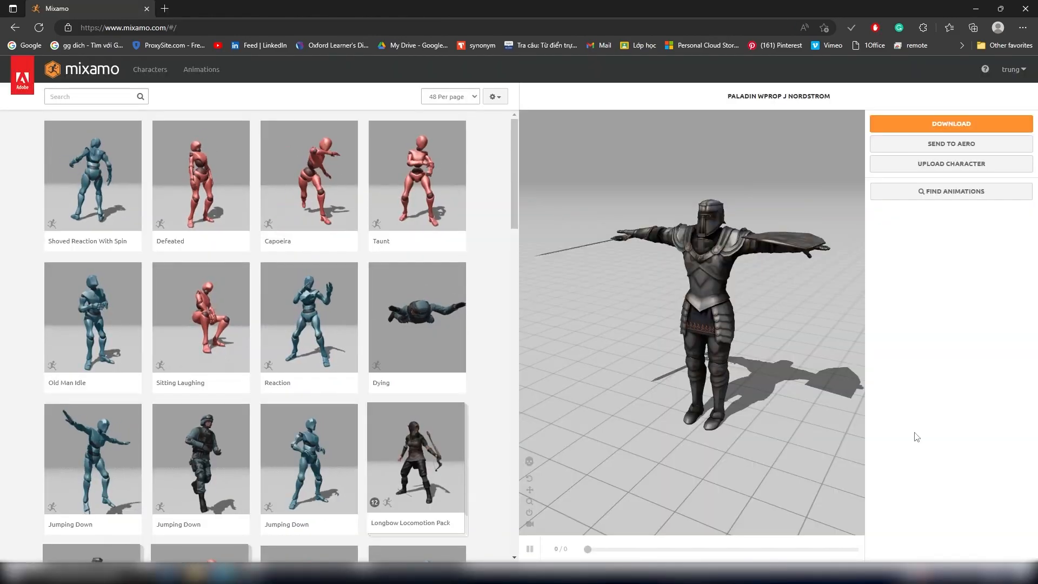
# Step: Switch to Mixamo and examine the paladin character with sword and shield from different angles
pyautogui.moveTo(709, 352)
pyautogui.mouseDown()
pyautogui.moveTo(731, 367)
pyautogui.moveTo(710, 358)
pyautogui.mouseUp()
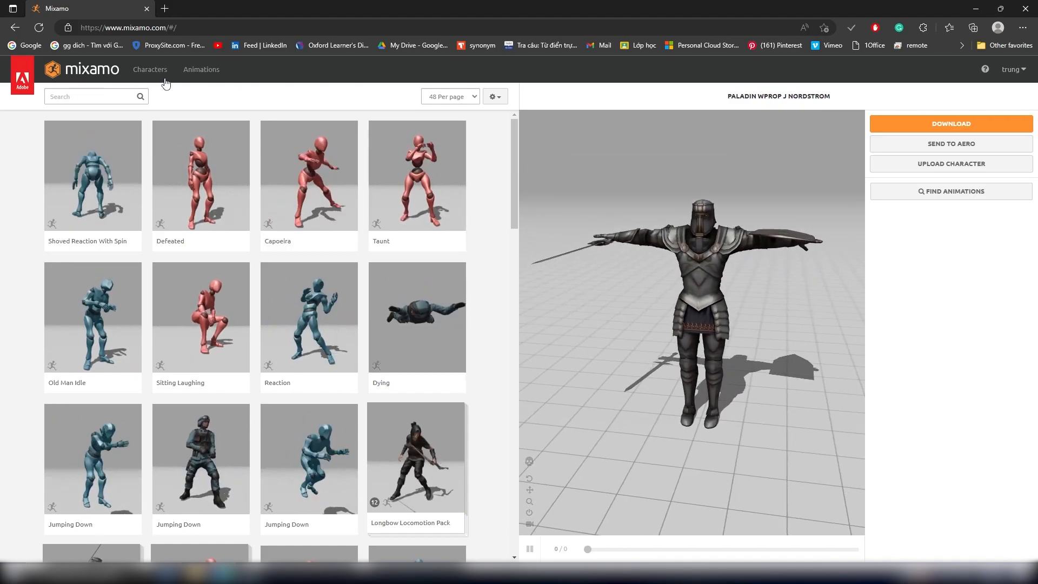
pyautogui.click(190, 28)
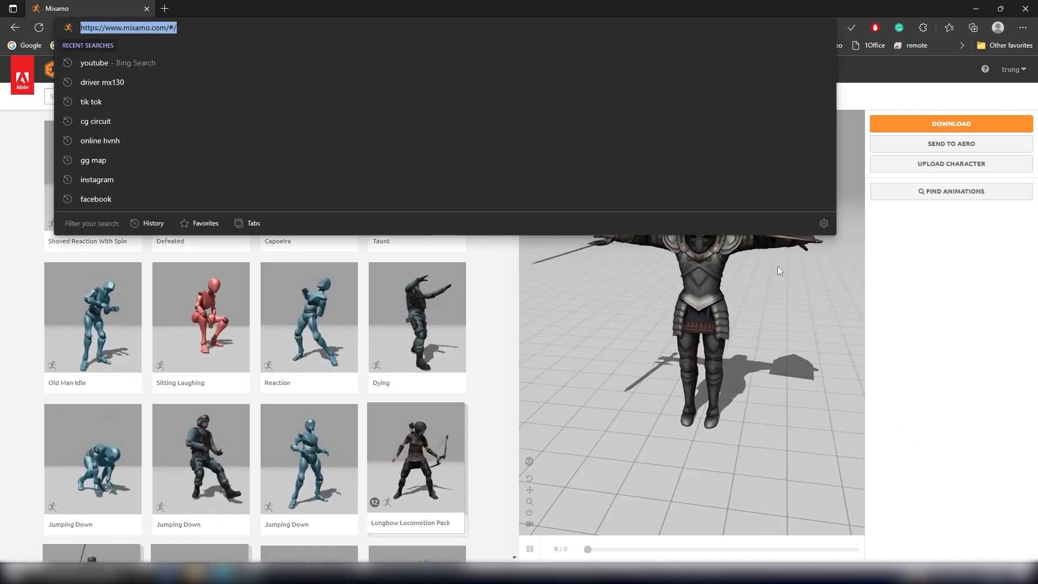
pyautogui.click(958, 347)
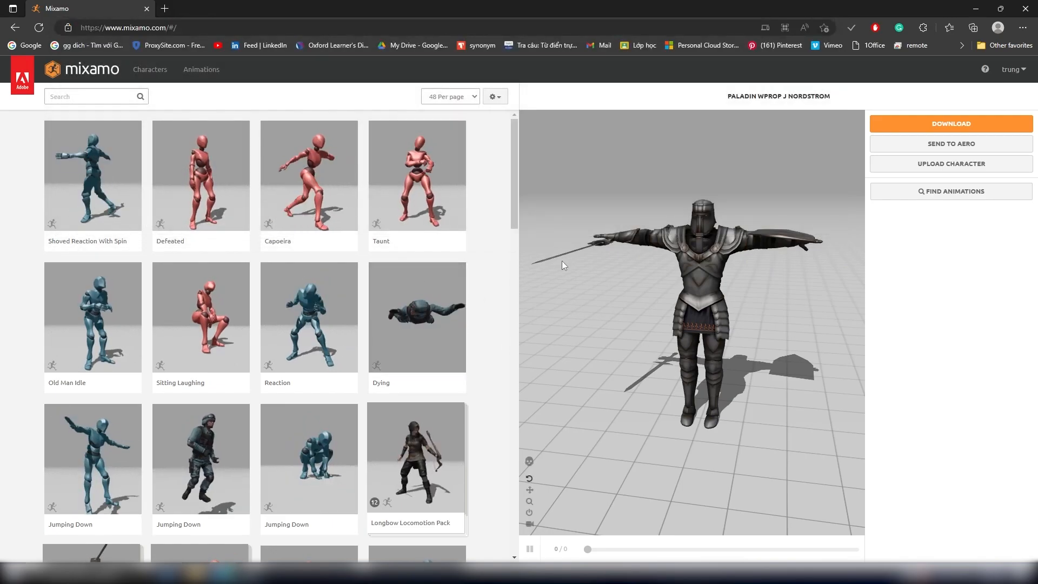
pyautogui.moveTo(663, 323); pyautogui.dragTo(692, 318)
pyautogui.moveTo(693, 317); pyautogui.dragTo(703, 332, button='middle')
pyautogui.moveTo(703, 332); pyautogui.dragTo(655, 325)
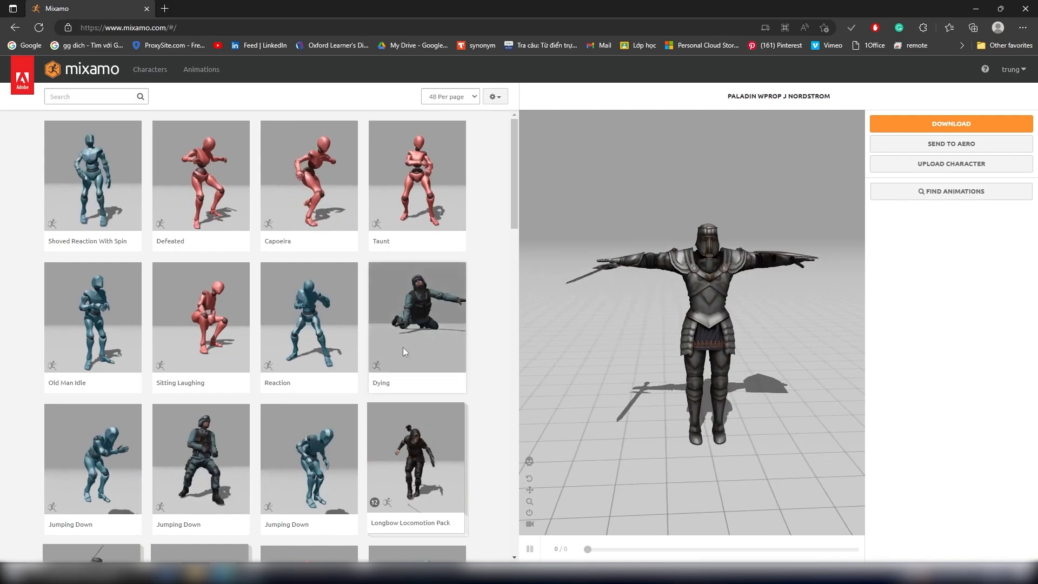
# Step: Browse to the third page of the character library and load the Paladin W/Prop J Nordstrom character
pyautogui.scroll(-6, 406, 352)
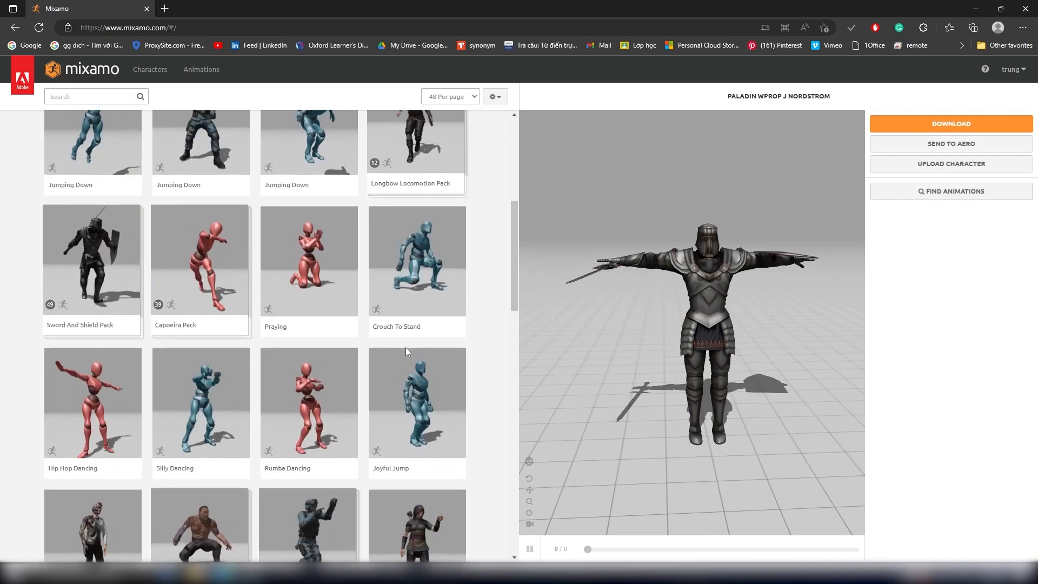
pyautogui.click(150, 76)
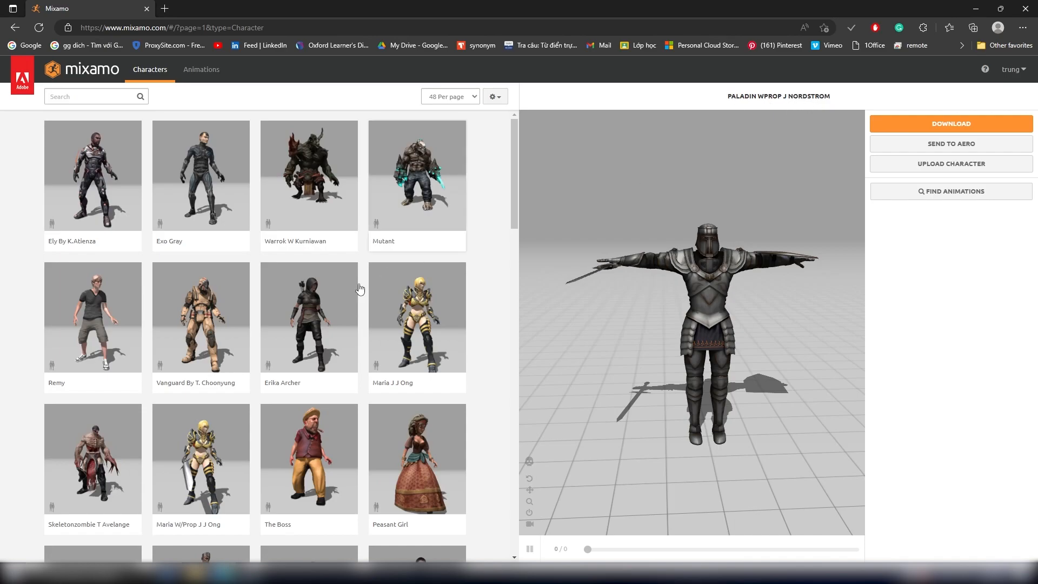
pyautogui.scroll(-14, 386, 275)
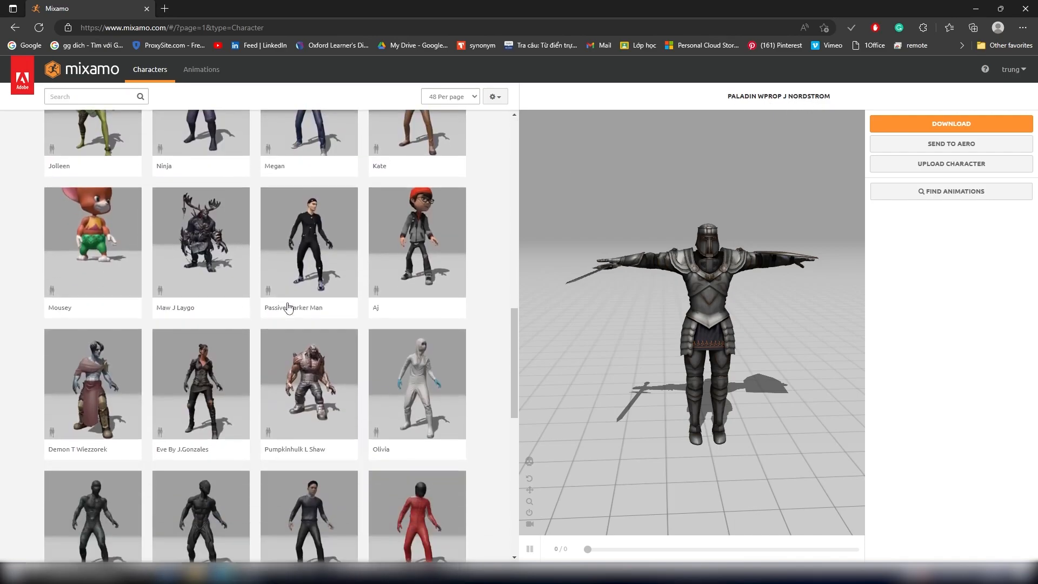
pyautogui.scroll(-13, 288, 308)
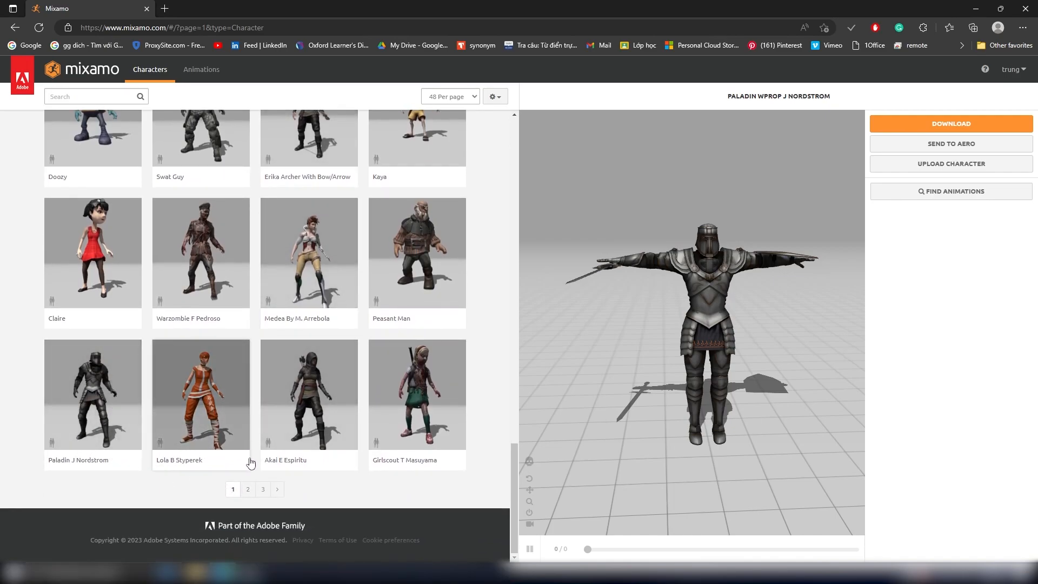
pyautogui.click(247, 490)
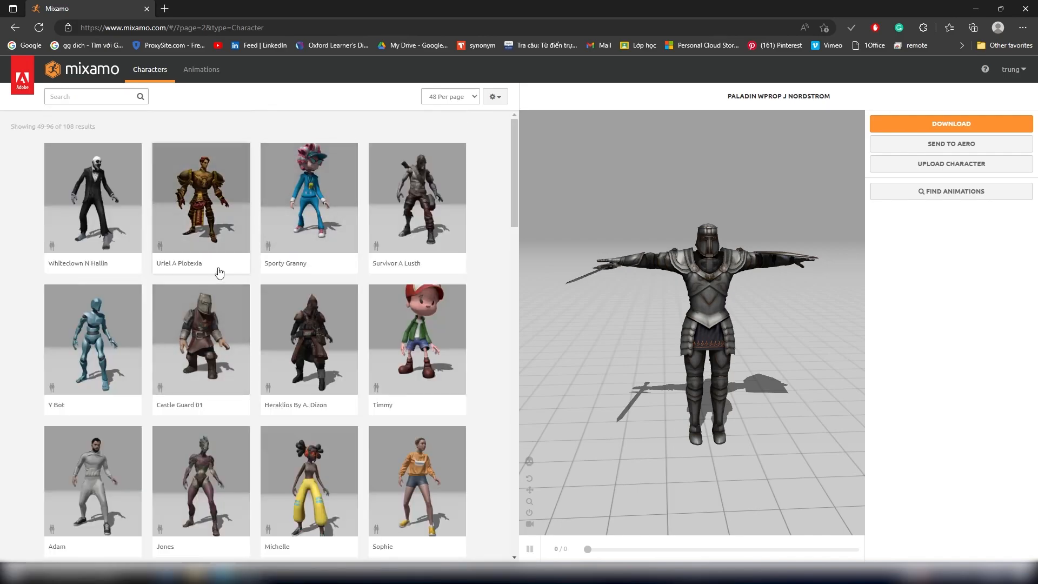
pyautogui.scroll(-6, 376, 321)
pyautogui.scroll(-10, 375, 321)
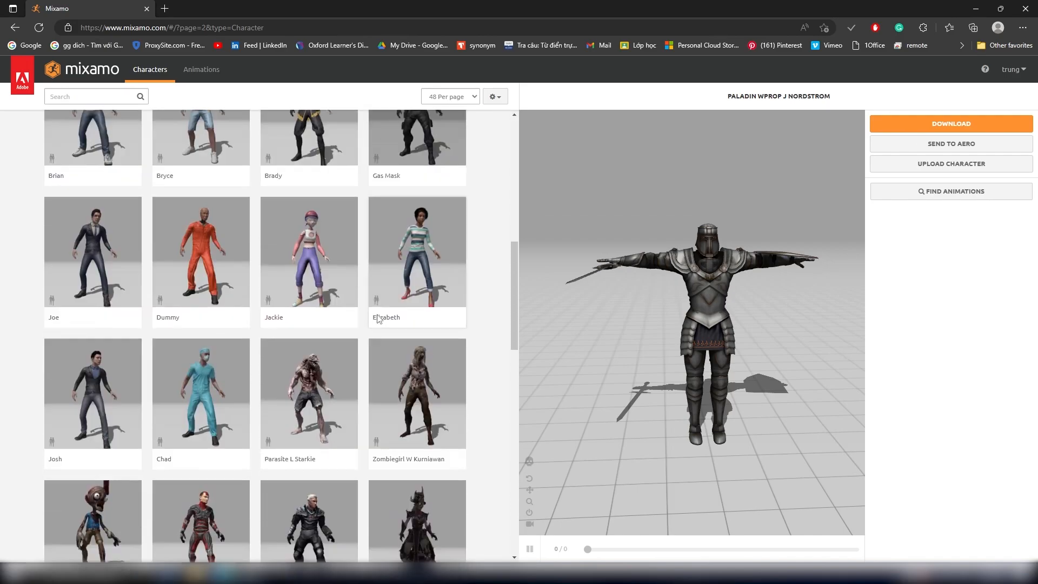
pyautogui.scroll(-9, 309, 363)
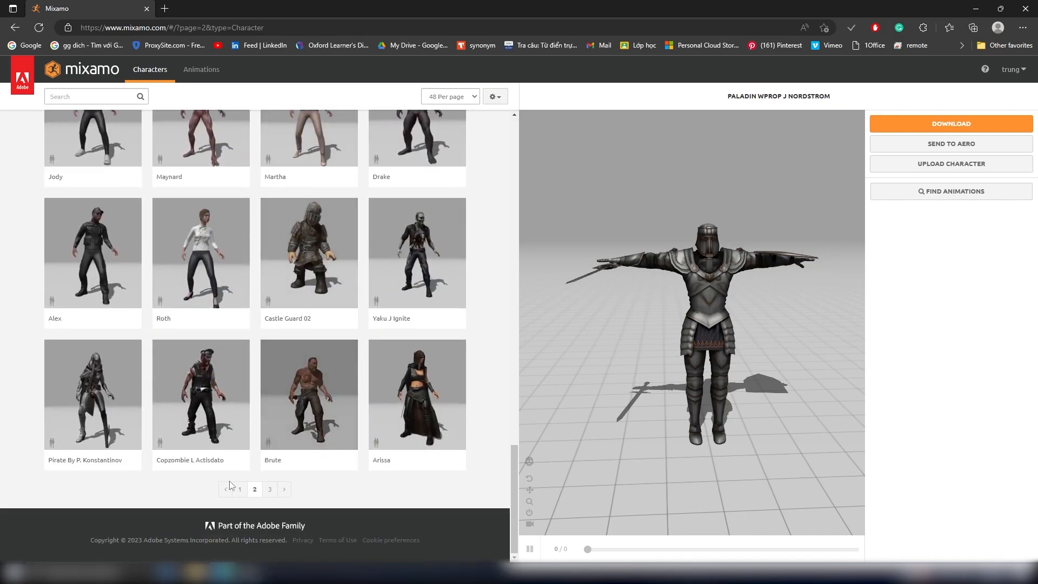
pyautogui.click(265, 489)
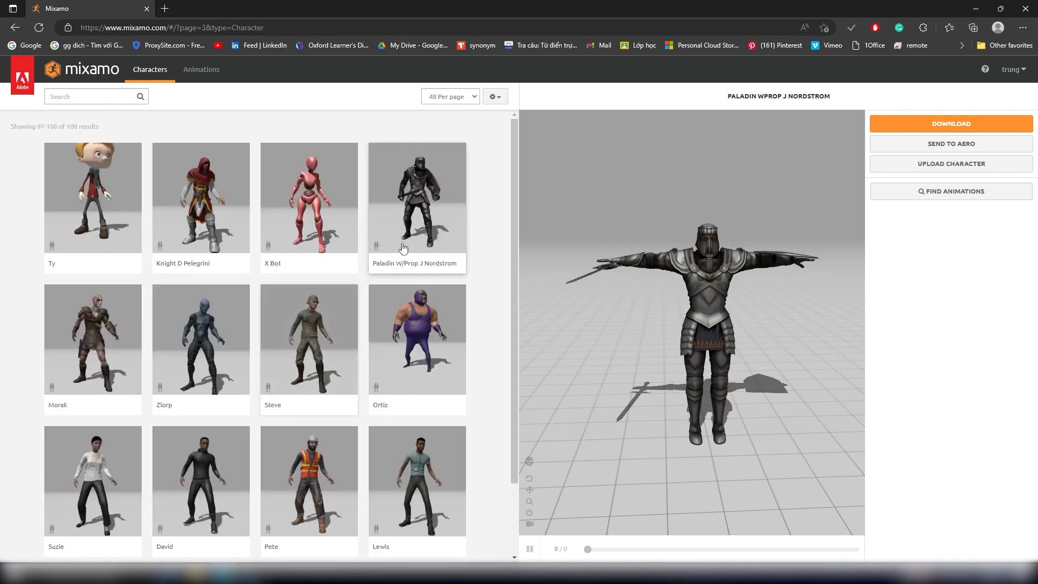
pyautogui.click(428, 201)
pyautogui.click(700, 218)
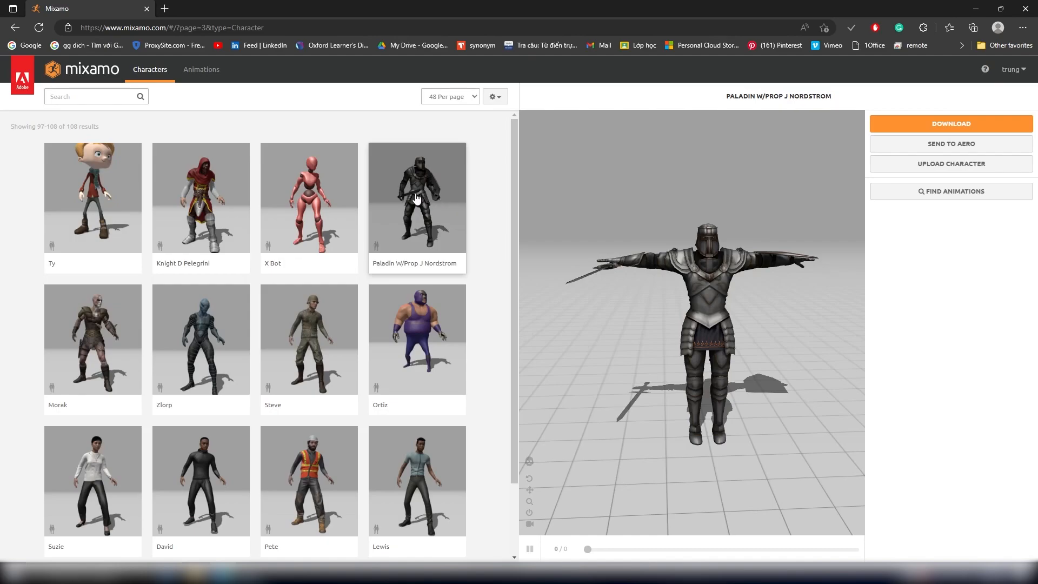
pyautogui.click(416, 199)
pyautogui.click(695, 219)
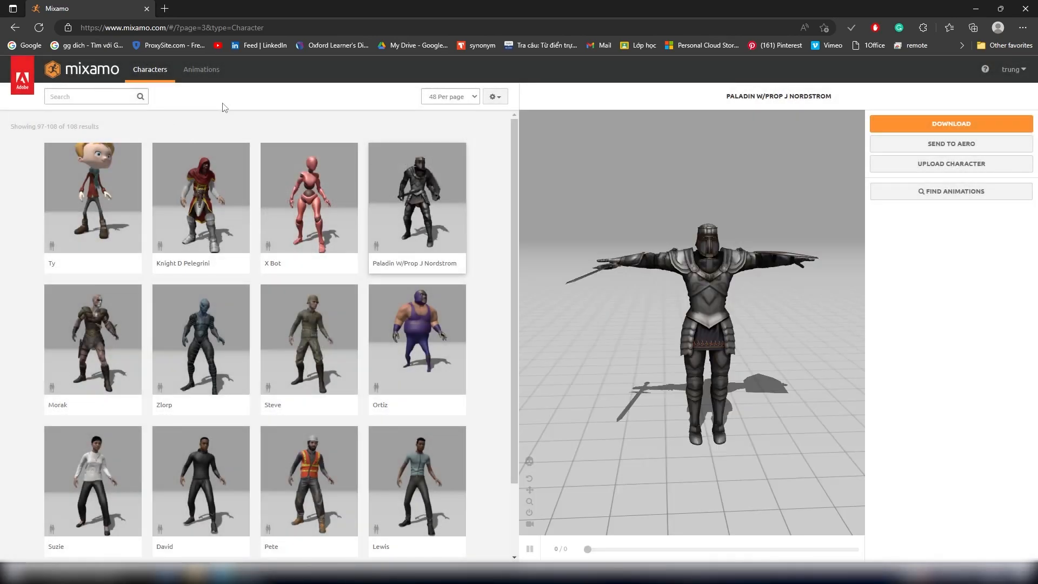
# Step: Search the animation library for "sword and shield idle"
pyautogui.click(200, 72)
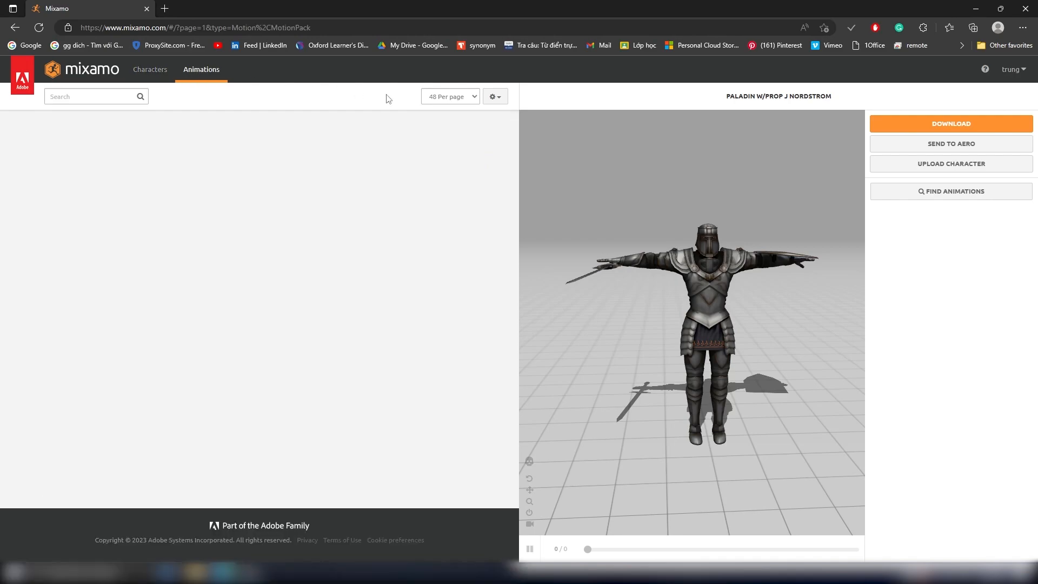
pyautogui.click(102, 96)
pyautogui.write('sword and sh')
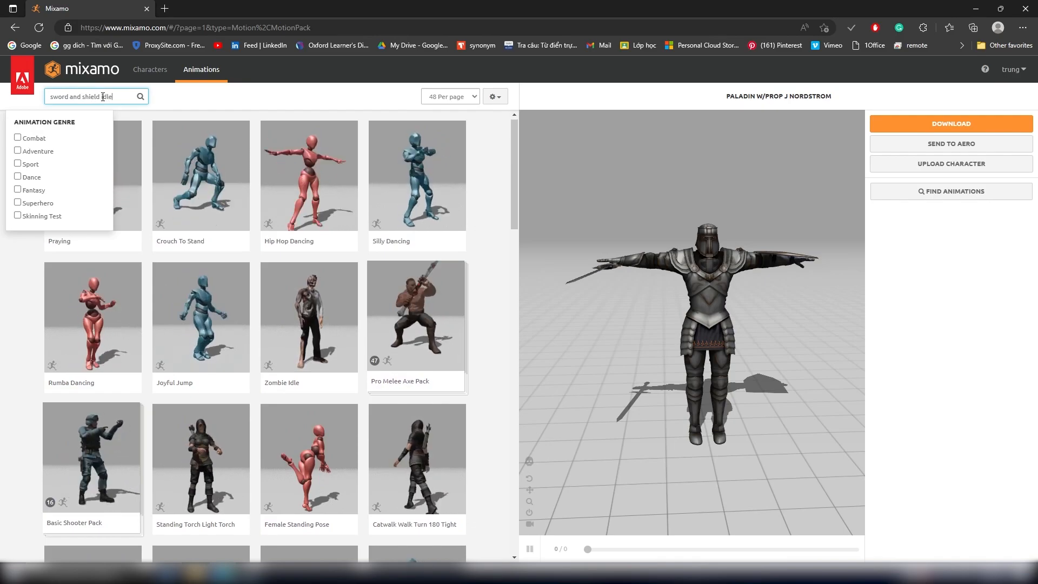
pyautogui.write('ield idle')
pyautogui.press('Return')
pyautogui.click(247, 137)
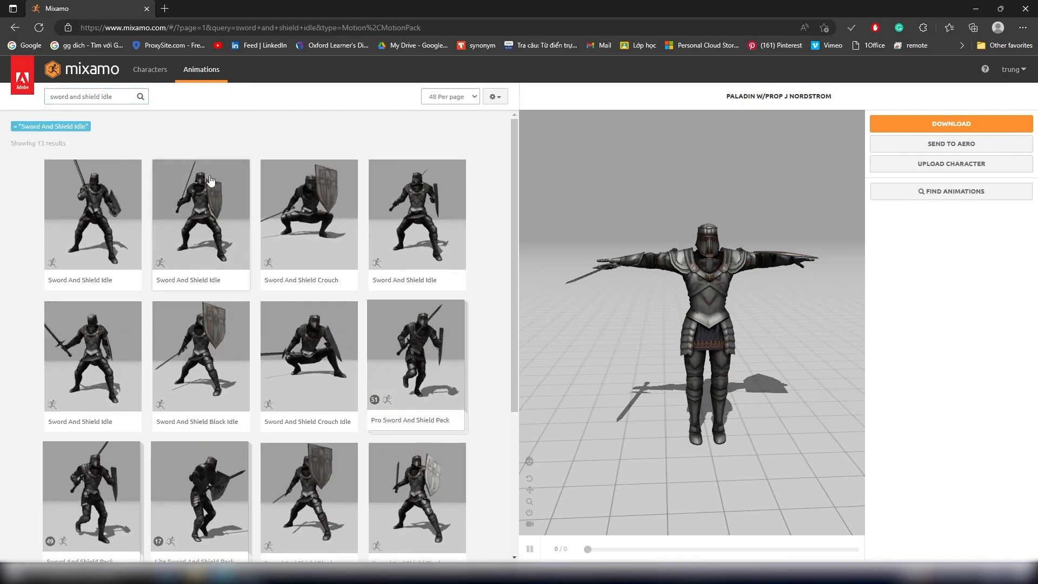
# Step: Apply the second Sword And Shield Idle animation to the paladin, keeping Overdrive at 50 after trying 74
pyautogui.click(200, 201)
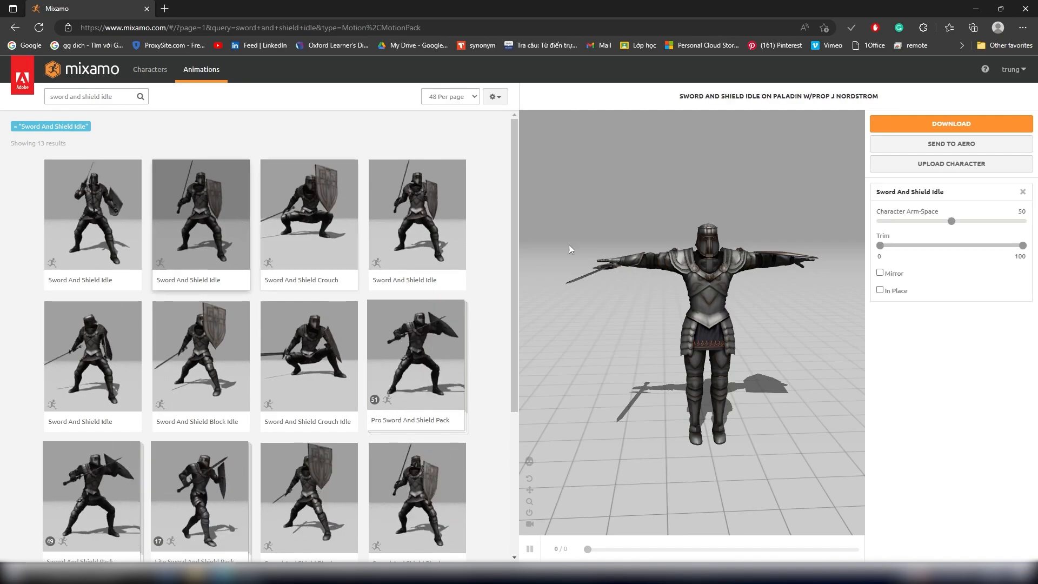
pyautogui.moveTo(626, 296); pyautogui.dragTo(844, 246)
pyautogui.moveTo(951, 222); pyautogui.dragTo(988, 222)
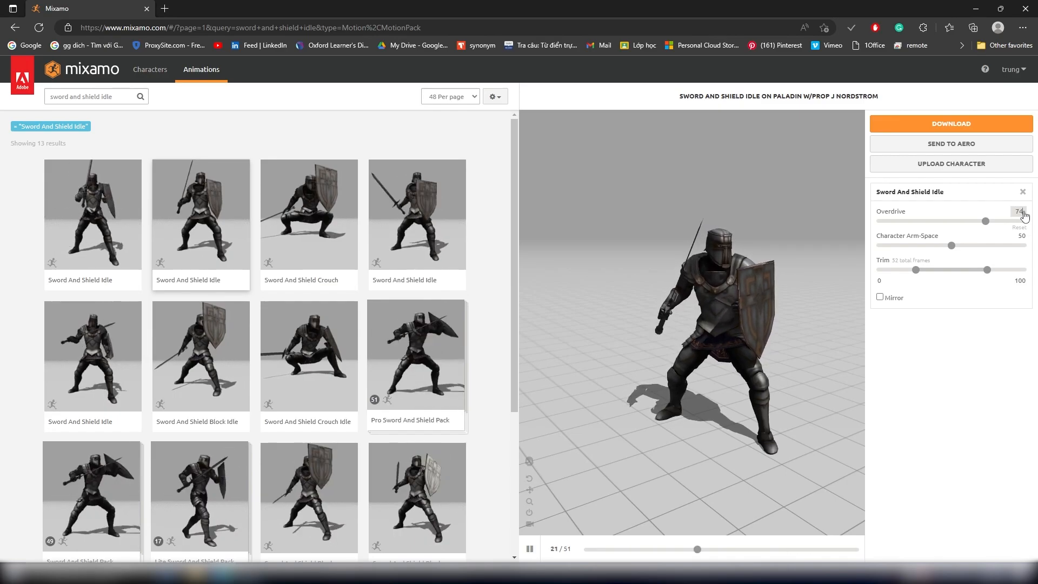
pyautogui.click(1024, 215)
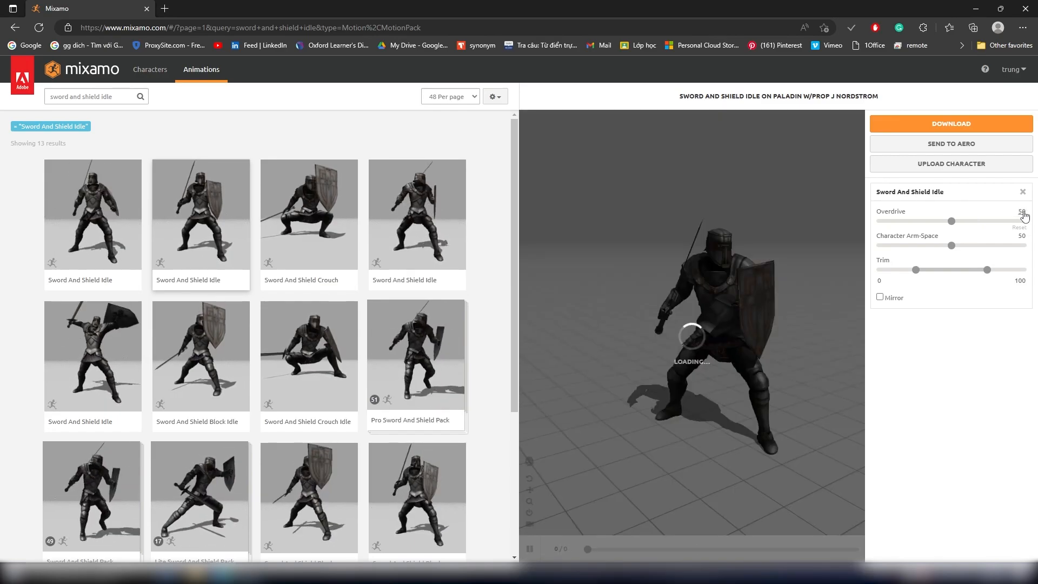
# Step: Download the animated paladin as FBX Binary with skin, 24 frames per second and no keyframe reduction
pyautogui.click(932, 125)
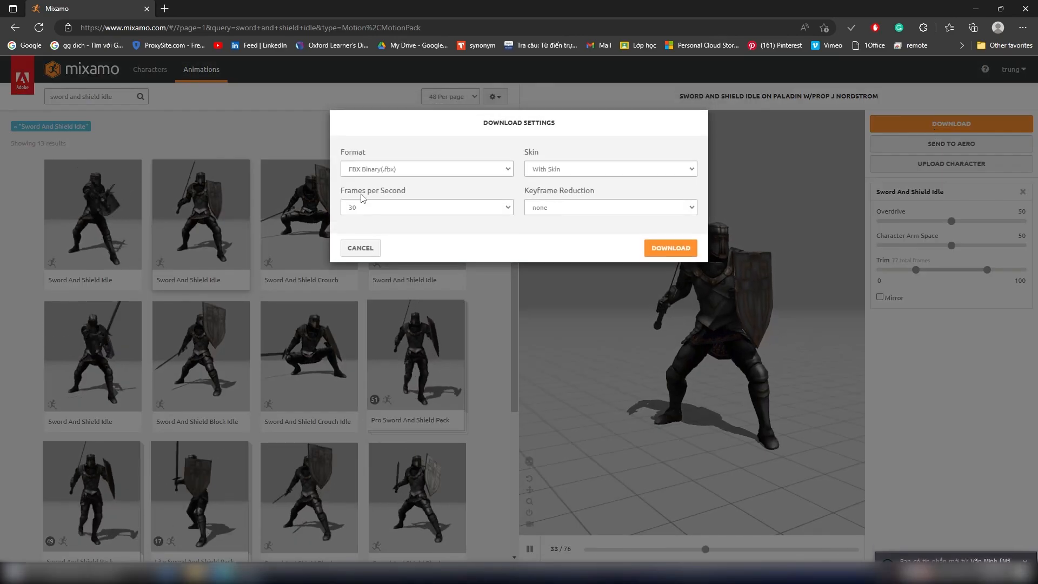
pyautogui.click(394, 208)
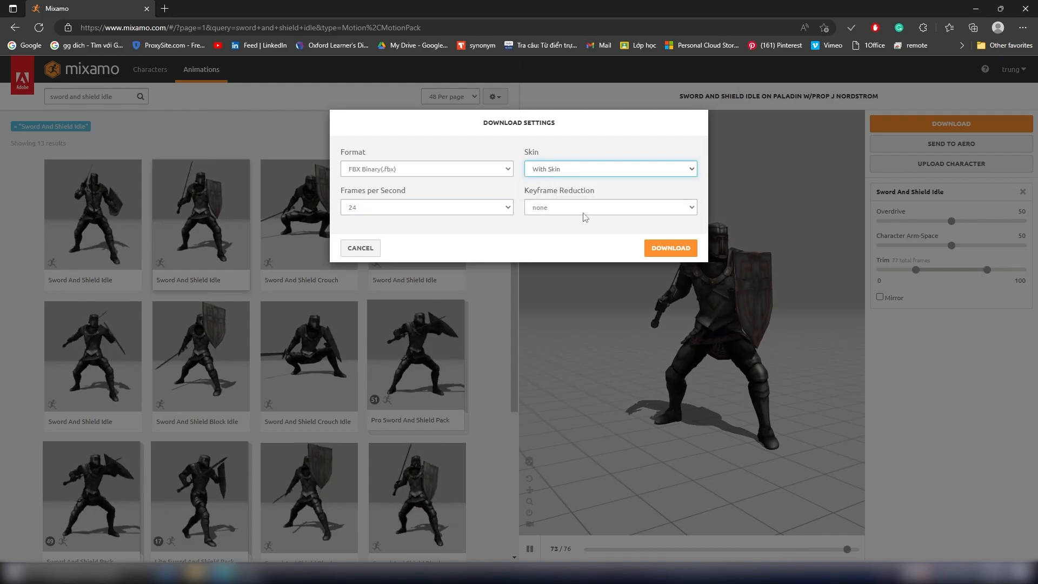
pyautogui.click(659, 246)
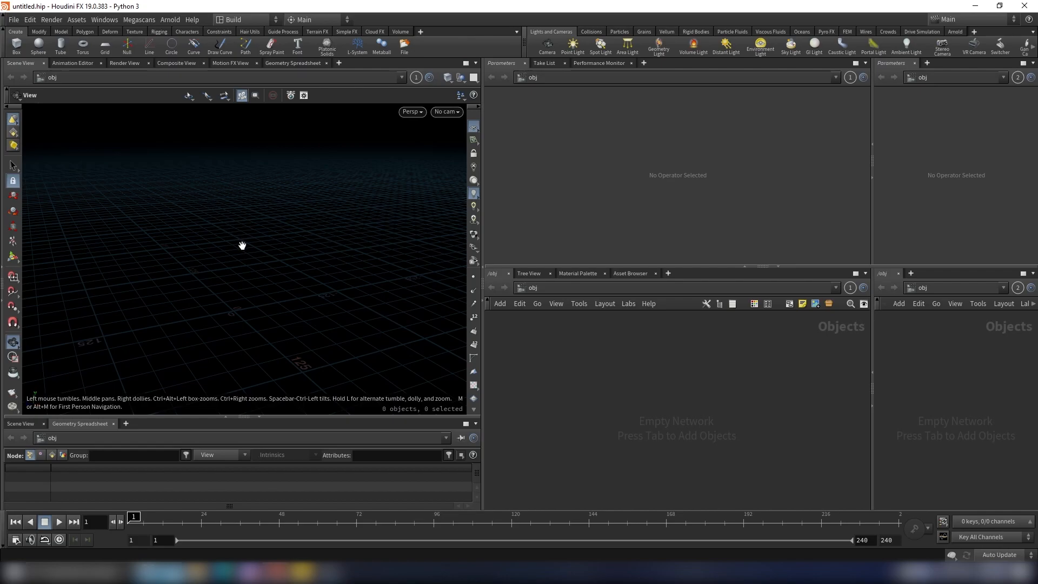
# Step: Switch to Houdini and set the viewport guides' geometry information to Always On in the display options
pyautogui.press('d')
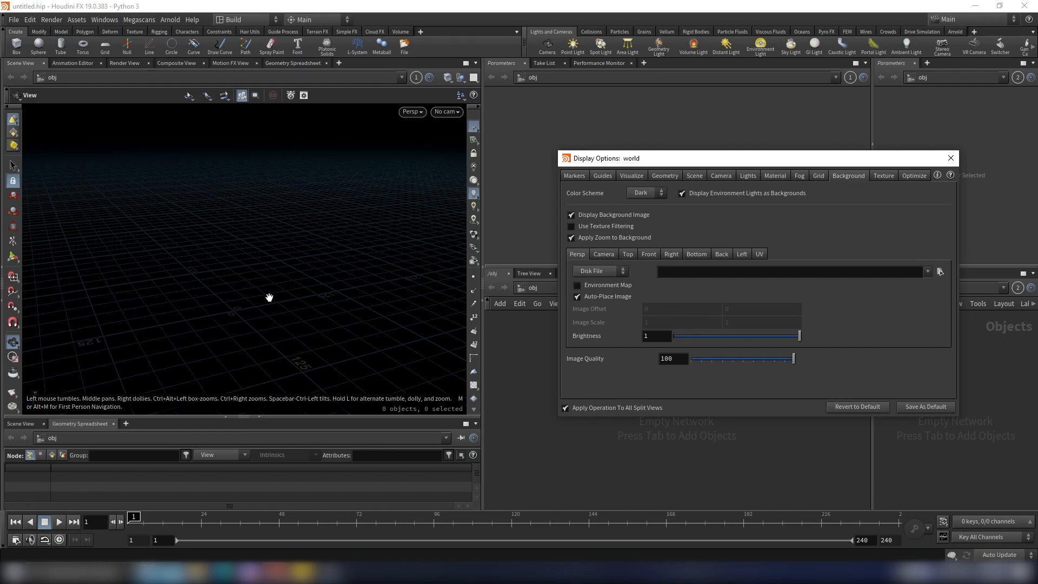
pyautogui.moveTo(664, 161); pyautogui.dragTo(491, 186)
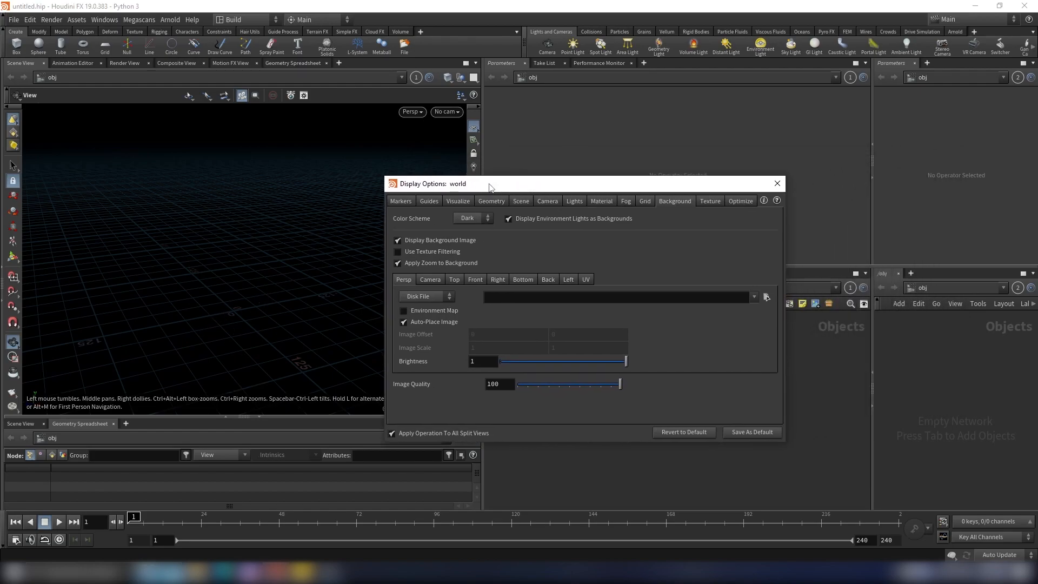
pyautogui.click(431, 201)
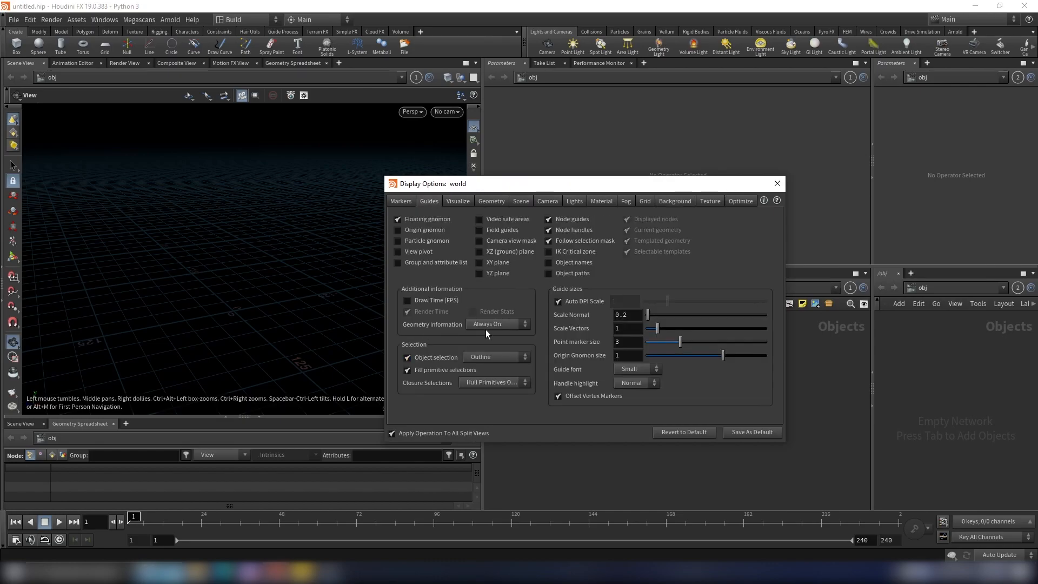
pyautogui.click(489, 326)
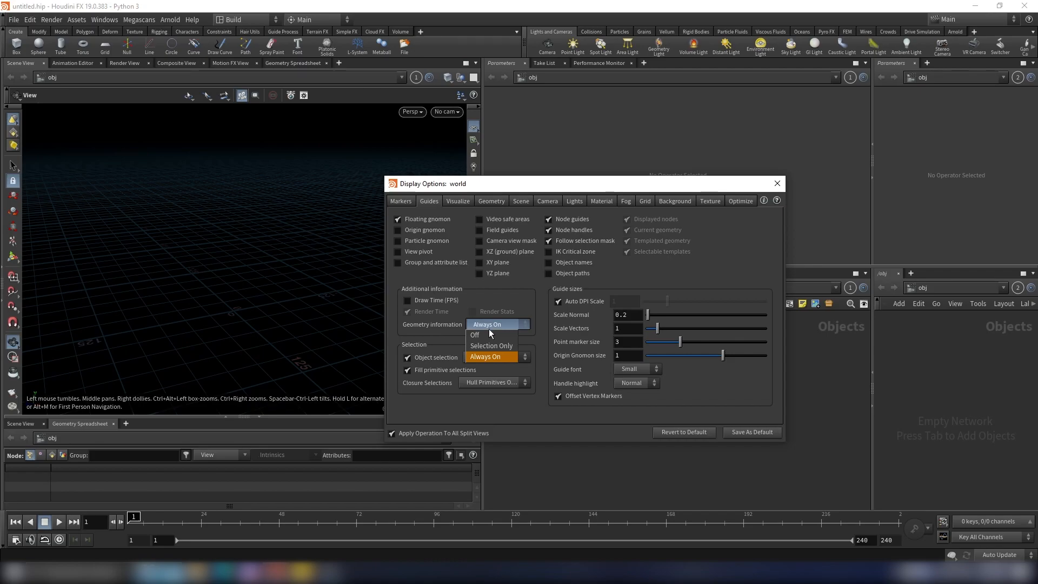
pyautogui.click(488, 357)
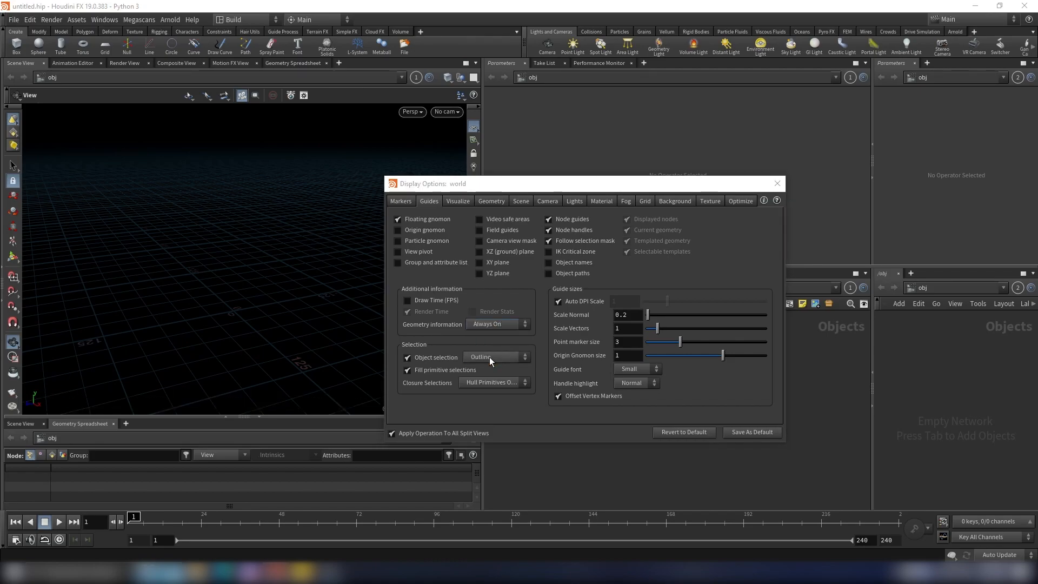
pyautogui.moveTo(531, 184); pyautogui.dragTo(743, 196)
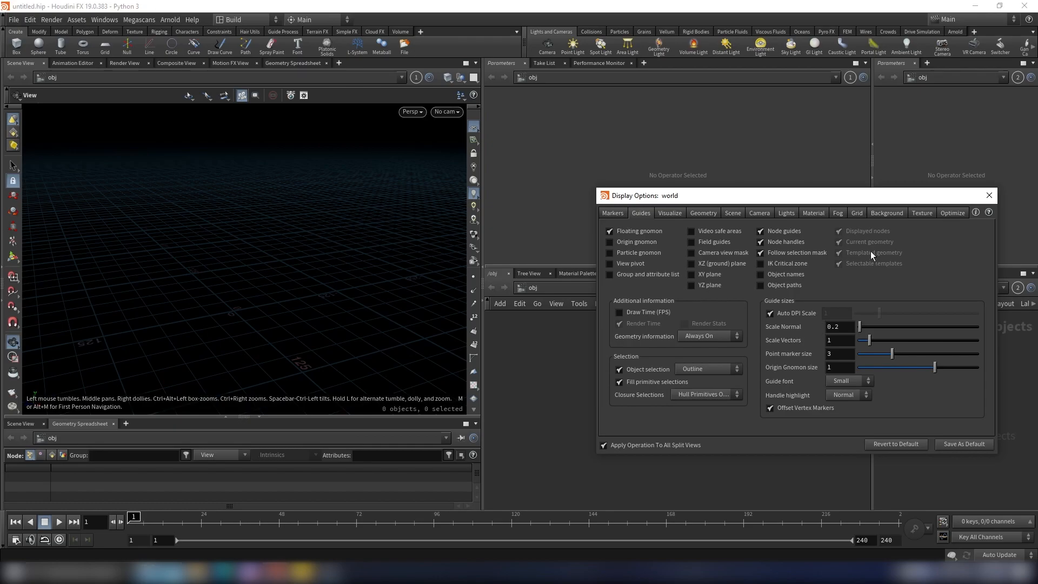
# Step: Try the Light color scheme for the viewport background, set it back to Dark and close the display options
pyautogui.click(890, 213)
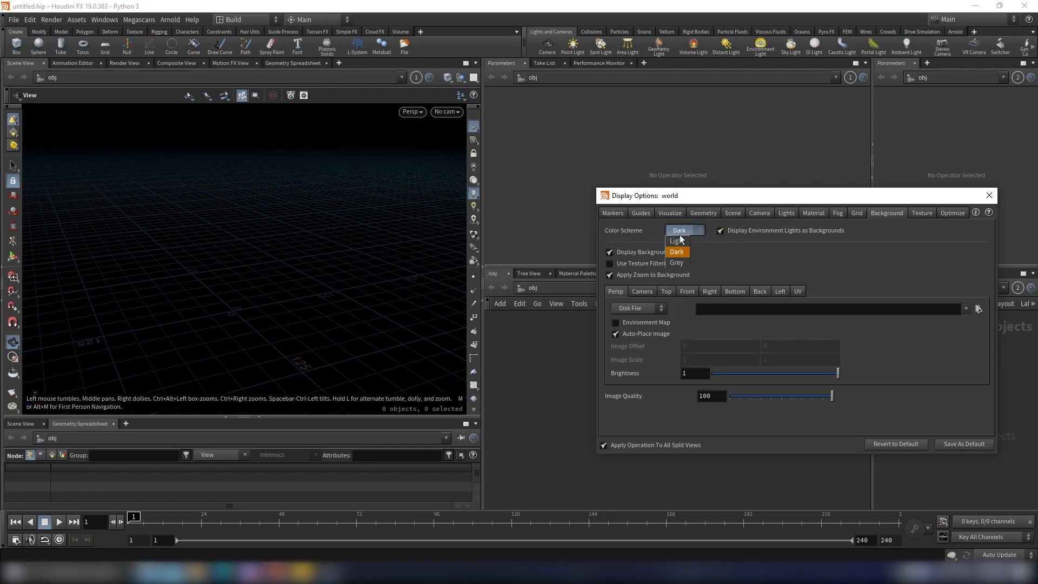
pyautogui.click(679, 240)
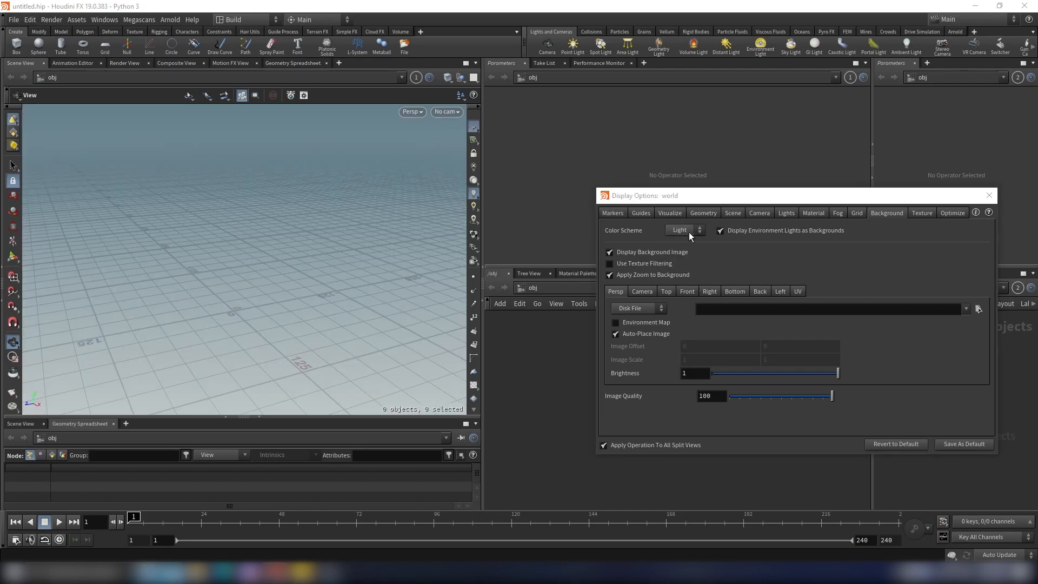
pyautogui.moveTo(288, 280); pyautogui.dragTo(283, 271)
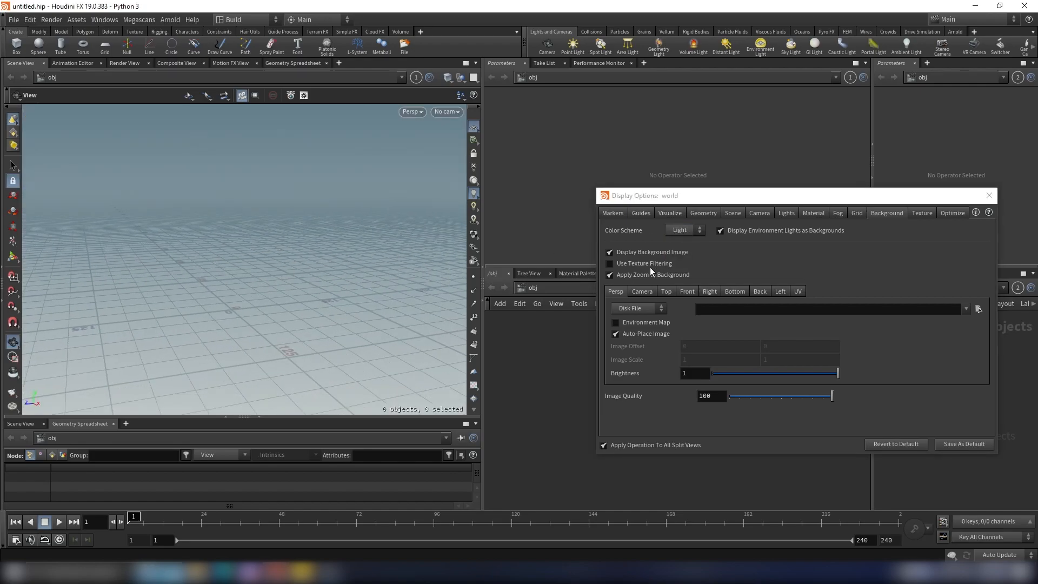
pyautogui.click(683, 236)
pyautogui.click(686, 249)
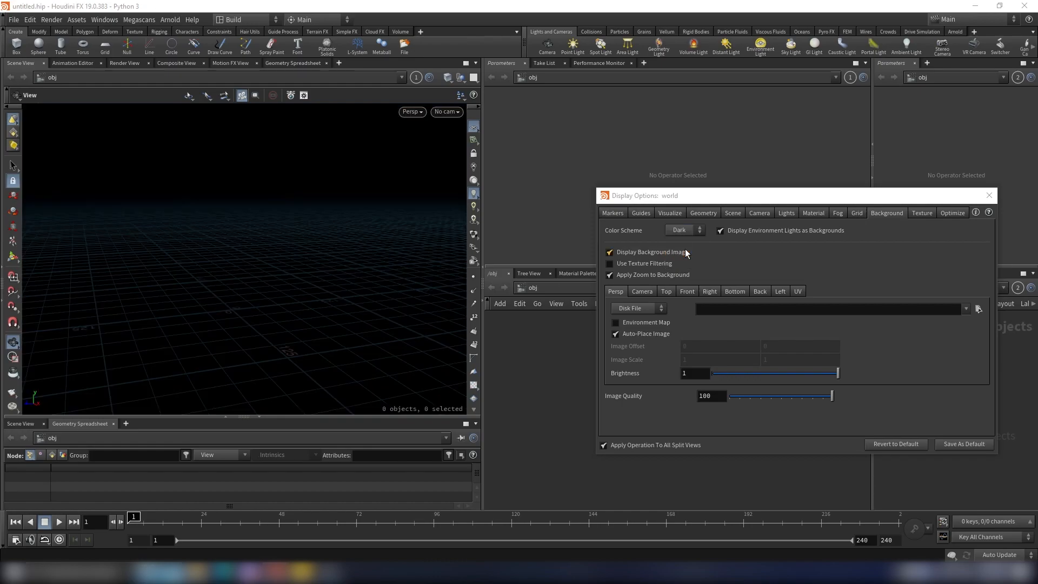
pyautogui.moveTo(248, 318); pyautogui.dragTo(295, 315)
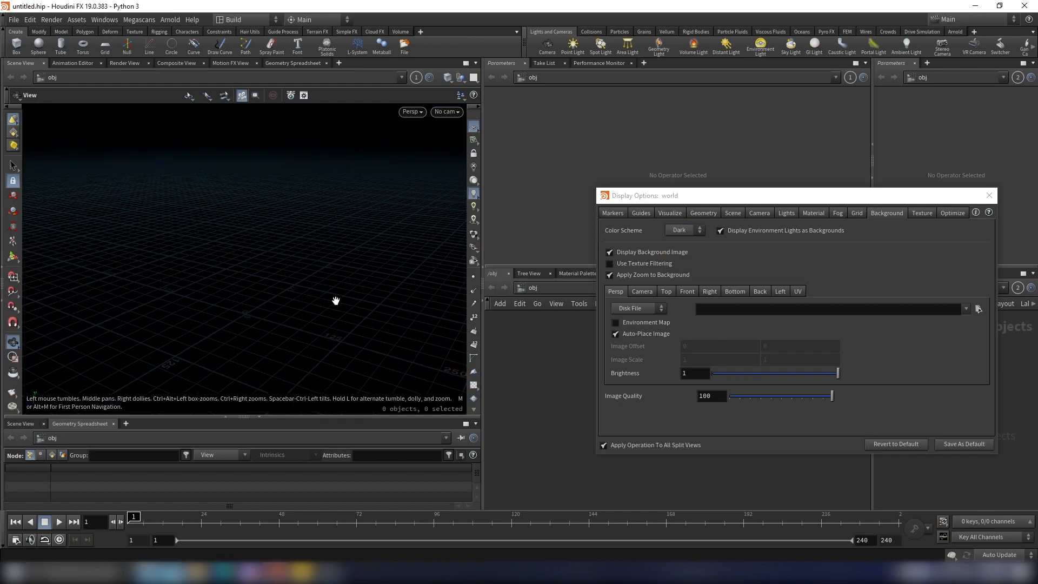
pyautogui.moveTo(288, 311); pyautogui.dragTo(264, 310)
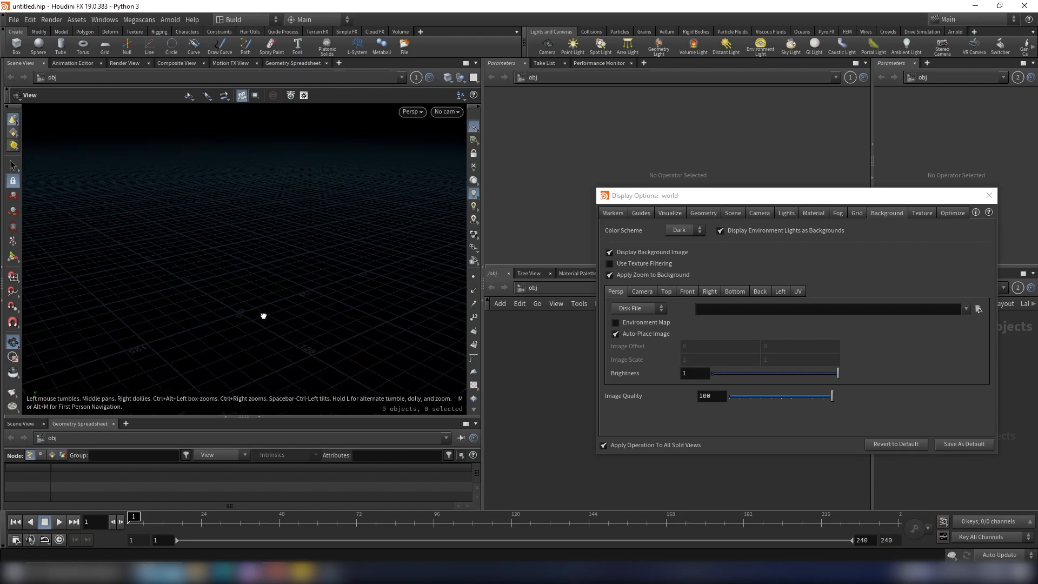
pyautogui.click(989, 195)
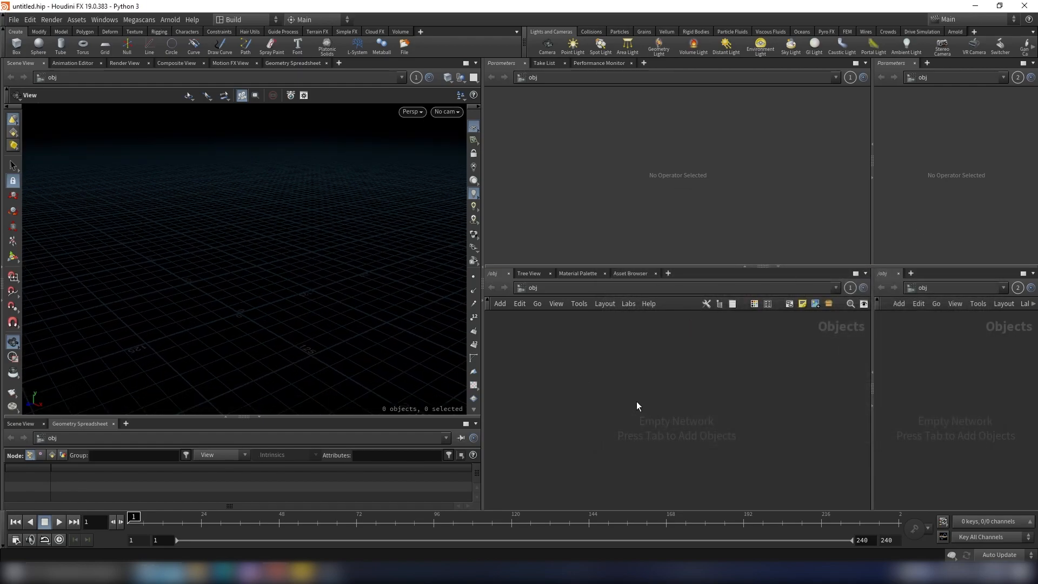
# Step: Start a new project and set its path to a folder named AuraWeaponFX inside D:/Houdini Projects/
pyautogui.click(13, 20)
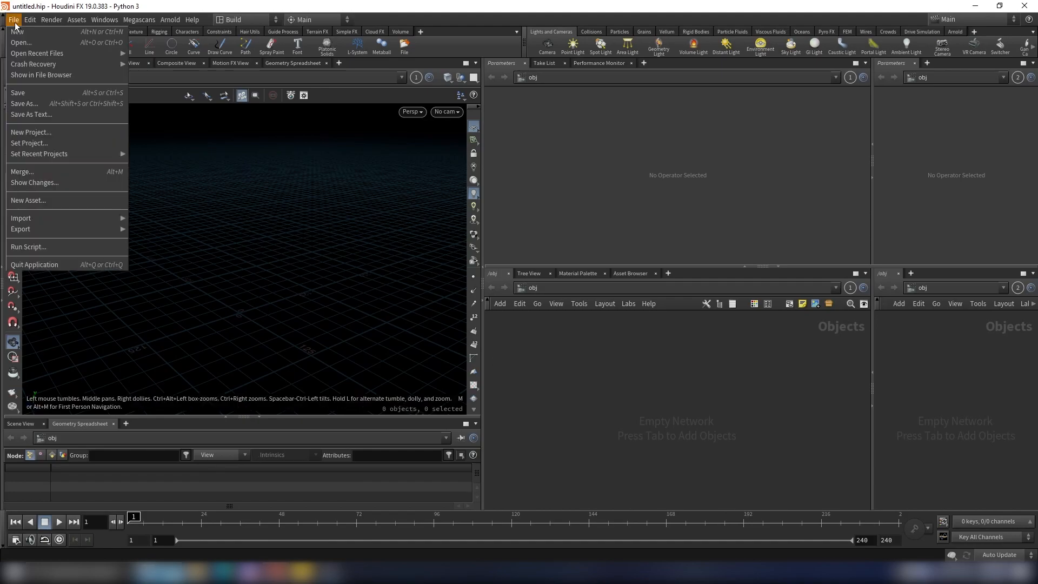
pyautogui.click(28, 132)
pyautogui.click(479, 152)
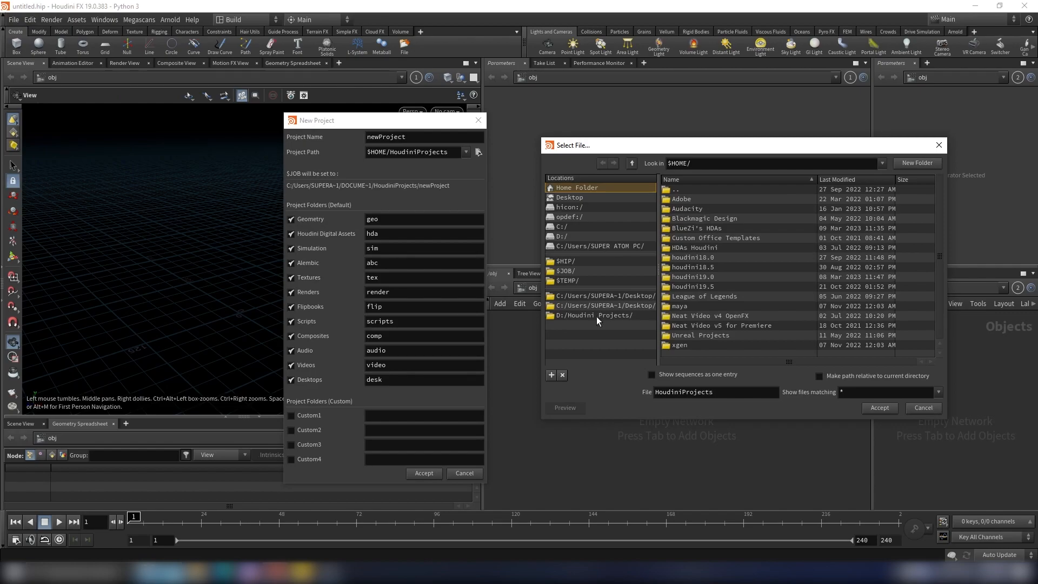
pyautogui.click(559, 316)
pyautogui.moveTo(725, 391); pyautogui.dragTo(573, 392)
pyautogui.press('BackSpace')
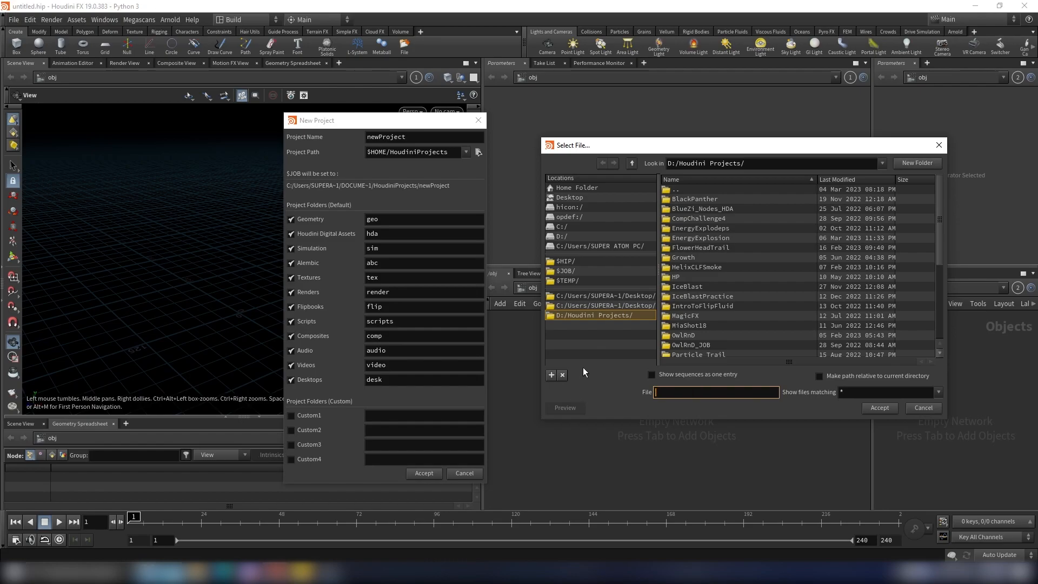
pyautogui.write('AuraWeaponFX')
pyautogui.click(890, 410)
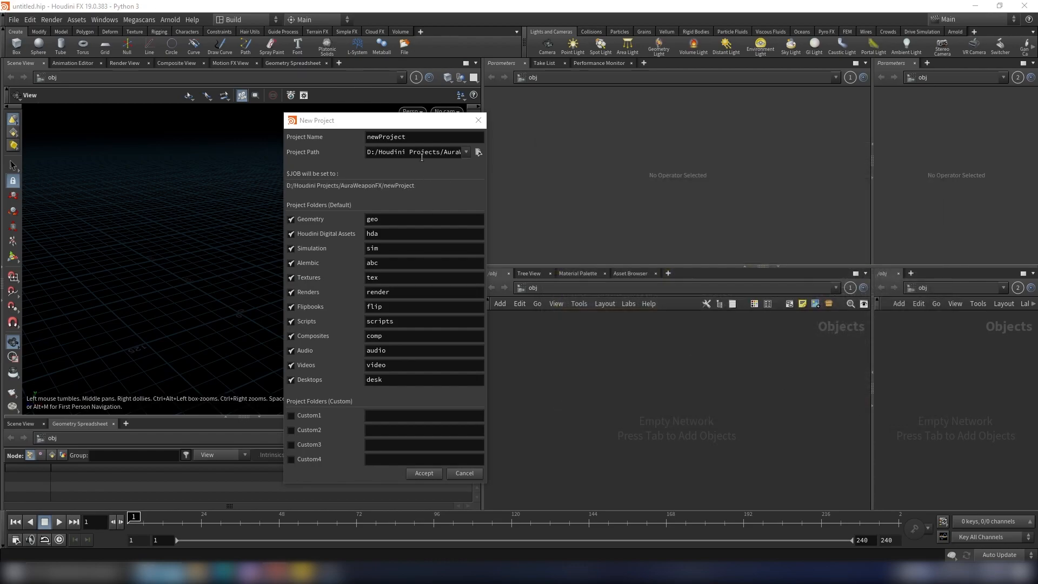
# Step: Clear the default project name so AuraWeaponFX itself is the project folder, and create the project
pyautogui.moveTo(445, 152); pyautogui.dragTo(507, 160)
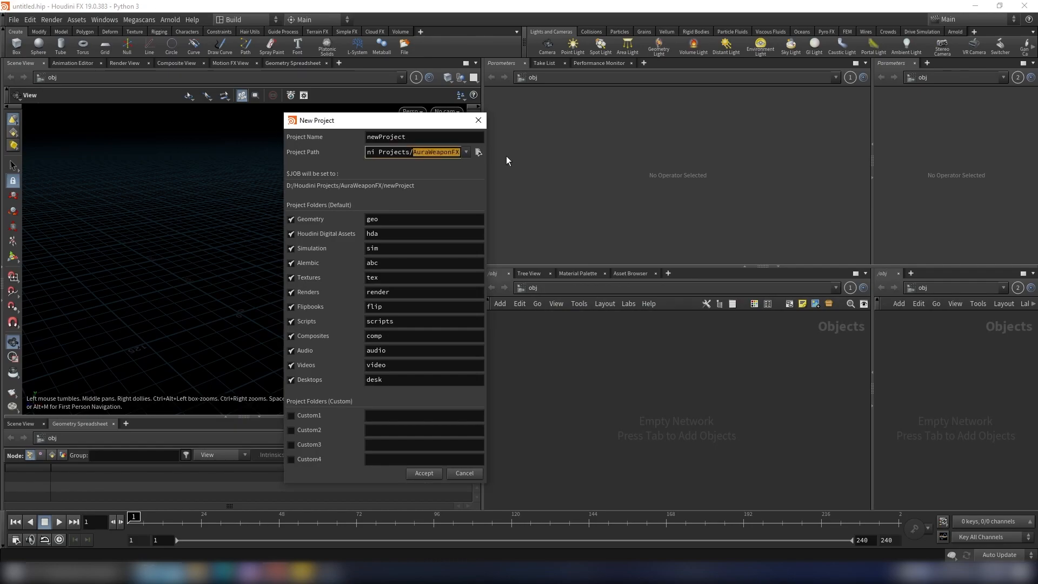
pyautogui.moveTo(406, 138); pyautogui.dragTo(331, 143)
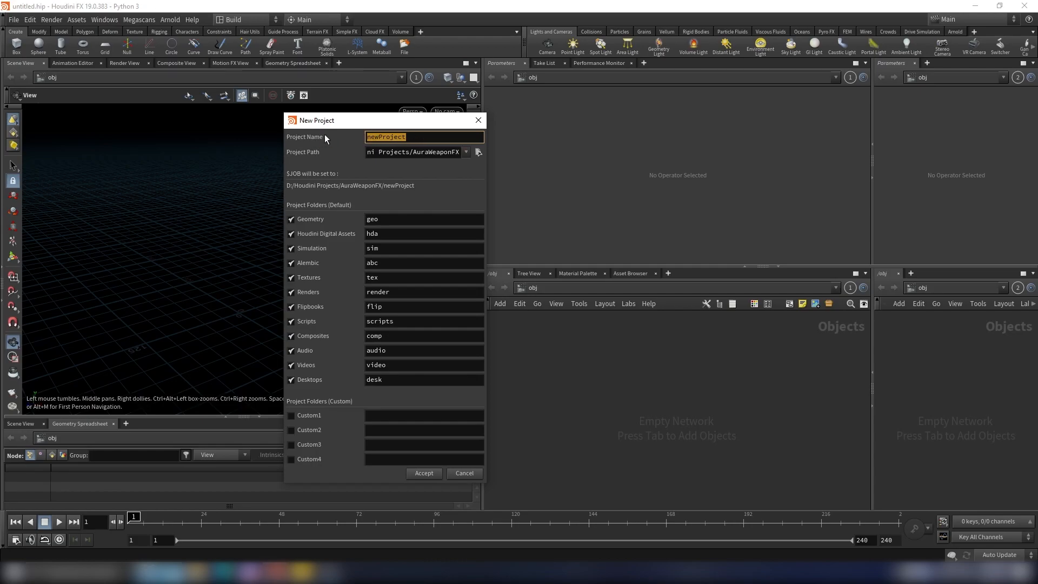
pyautogui.press('BackSpace')
pyautogui.click(426, 476)
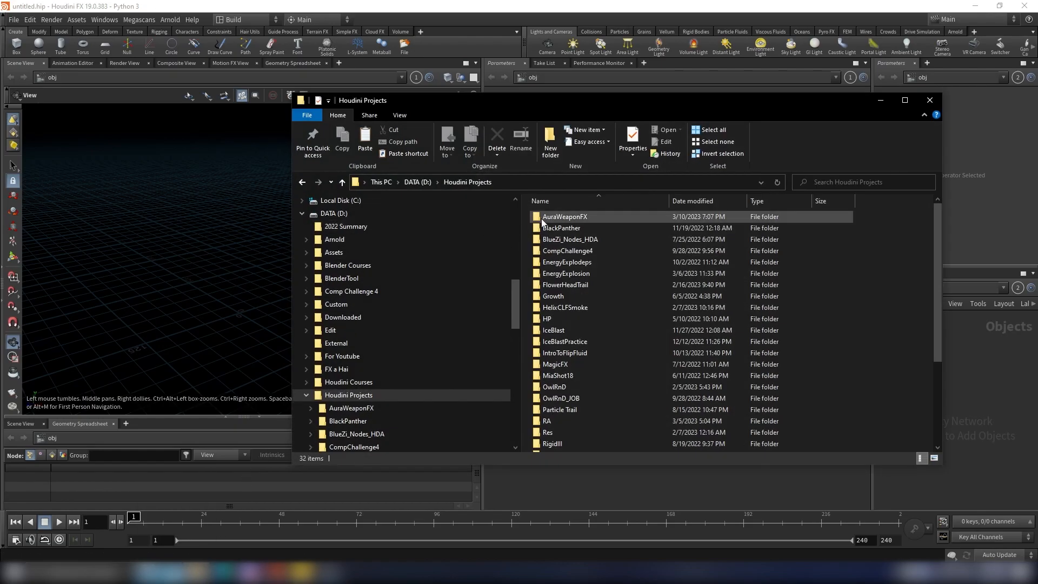
# Step: Switch to File Explorer, examine the generated subfolders in AuraWeaponFX, and return to Houdini
pyautogui.click(570, 221)
pyautogui.doubleClick(570, 222)
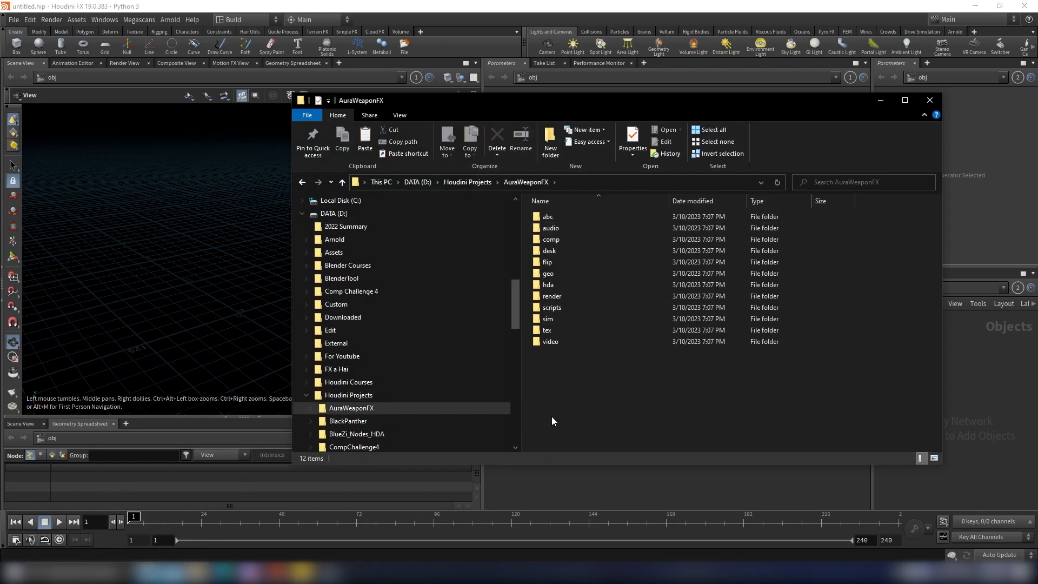
pyautogui.moveTo(587, 393); pyautogui.dragTo(547, 215)
pyautogui.click(599, 411)
pyautogui.click(402, 4)
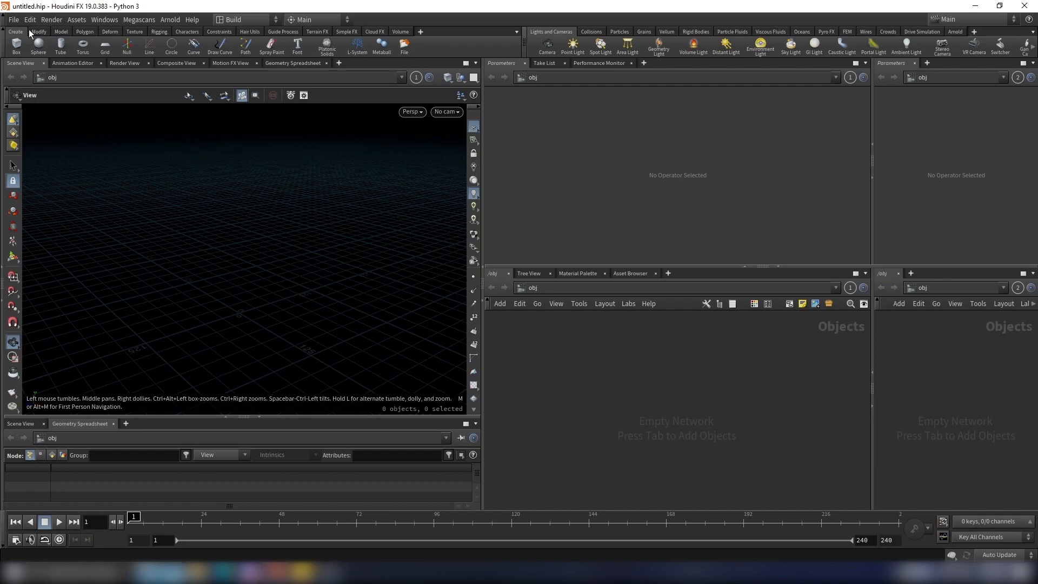
# Step: Save the scene in $JOB under the name AuraWeaponFX_v001.hip
pyautogui.click(14, 22)
pyautogui.click(39, 104)
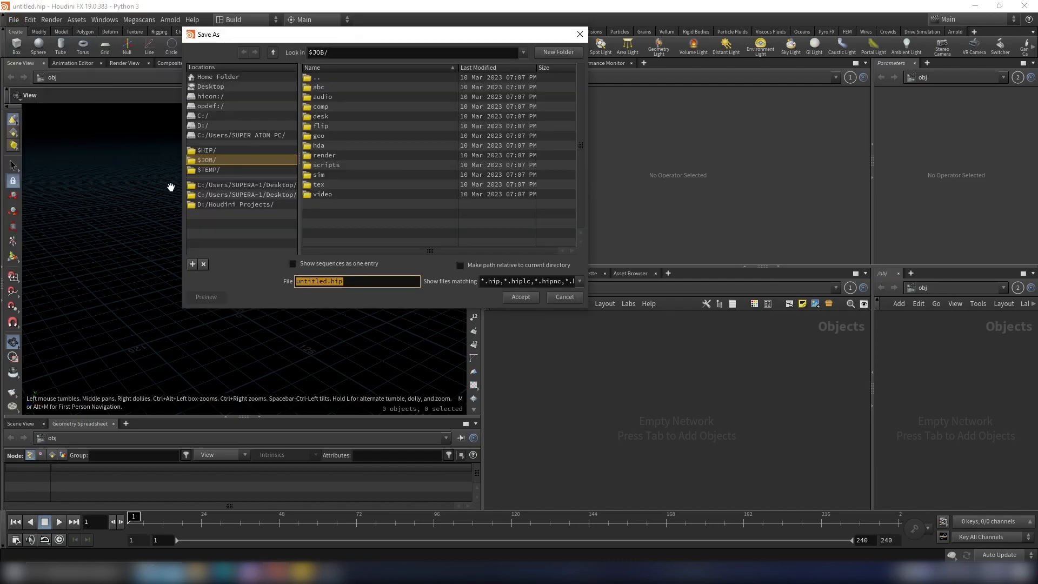
pyautogui.click(212, 160)
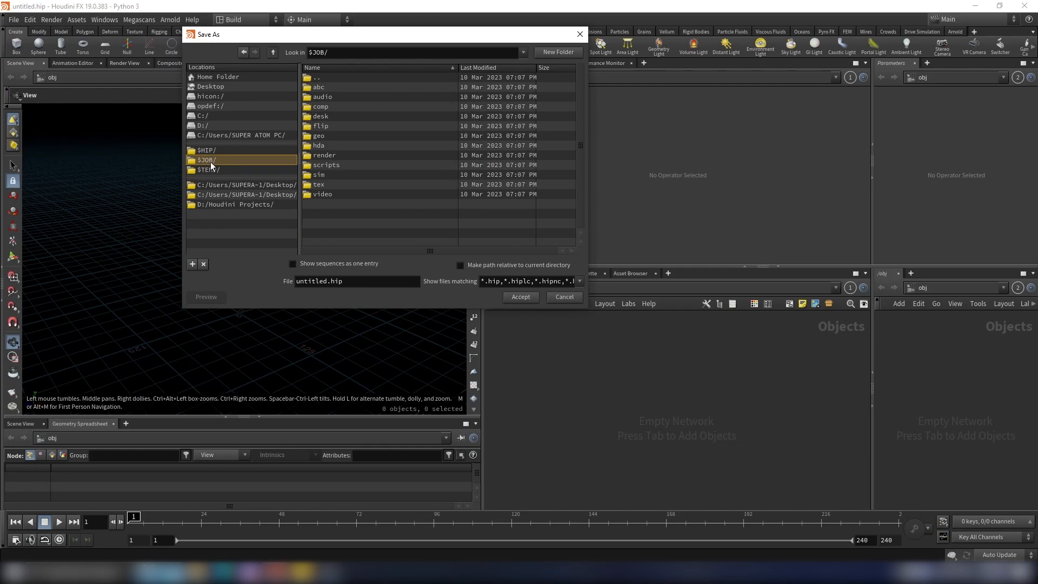
pyautogui.doubleClick(325, 280)
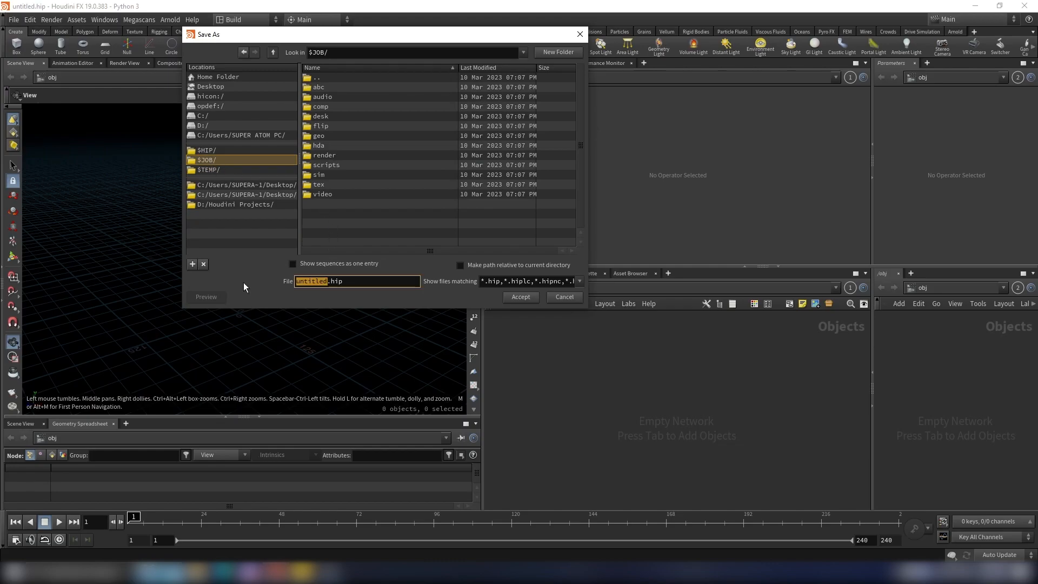
pyautogui.write('aU')
pyautogui.press('BackSpace')
pyautogui.press('BackSpace')
pyautogui.write('AuraWeaponFX_v001')
pyautogui.click(525, 298)
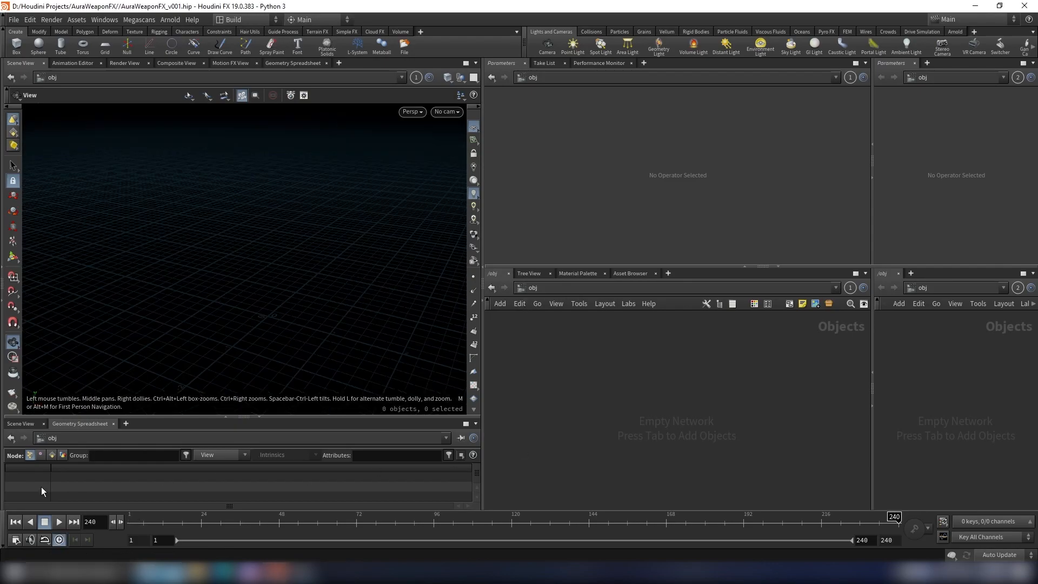
# Step: Set the global animation range to start at frame 1001 and end at frame 1072
pyautogui.click(16, 539)
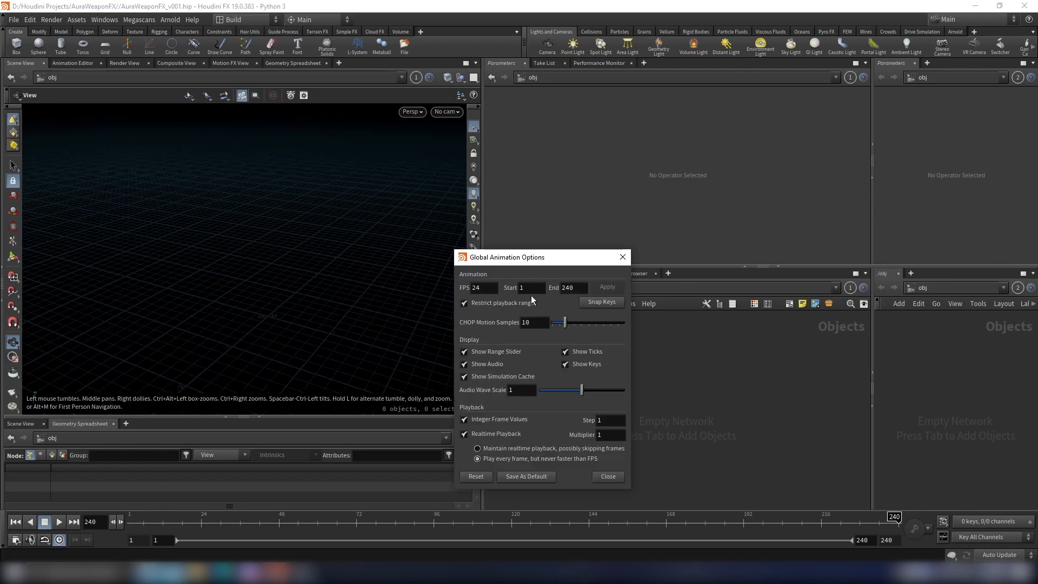
pyautogui.doubleClick(579, 289)
pyautogui.write('72')
pyautogui.click(543, 290)
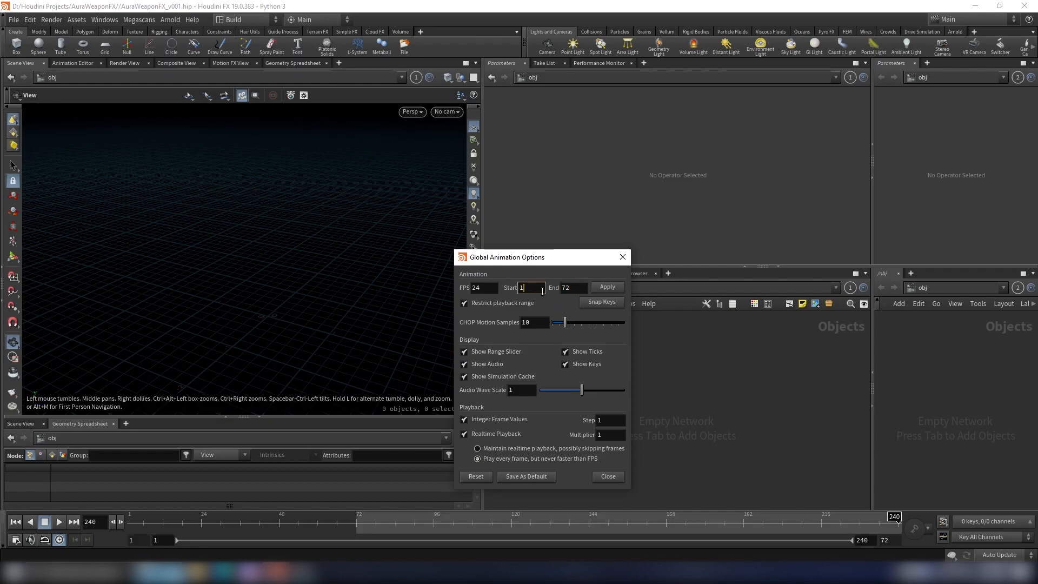
pyautogui.press('Tab')
pyautogui.write('10')
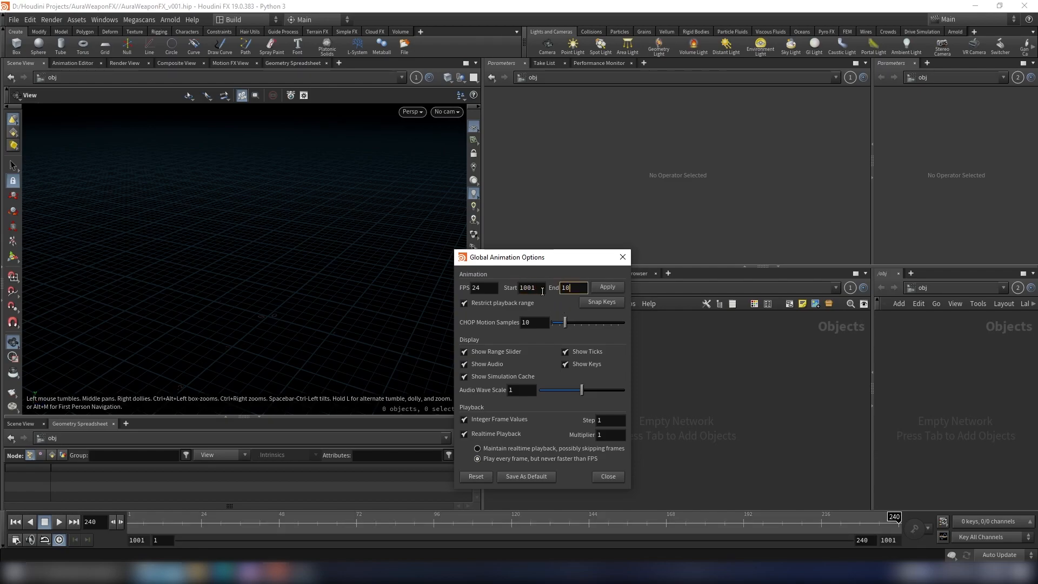
pyautogui.write('72')
# Step: Set the animation start frame to 980, apply the range and close the global animation options
pyautogui.click(539, 290)
pyautogui.write('980')
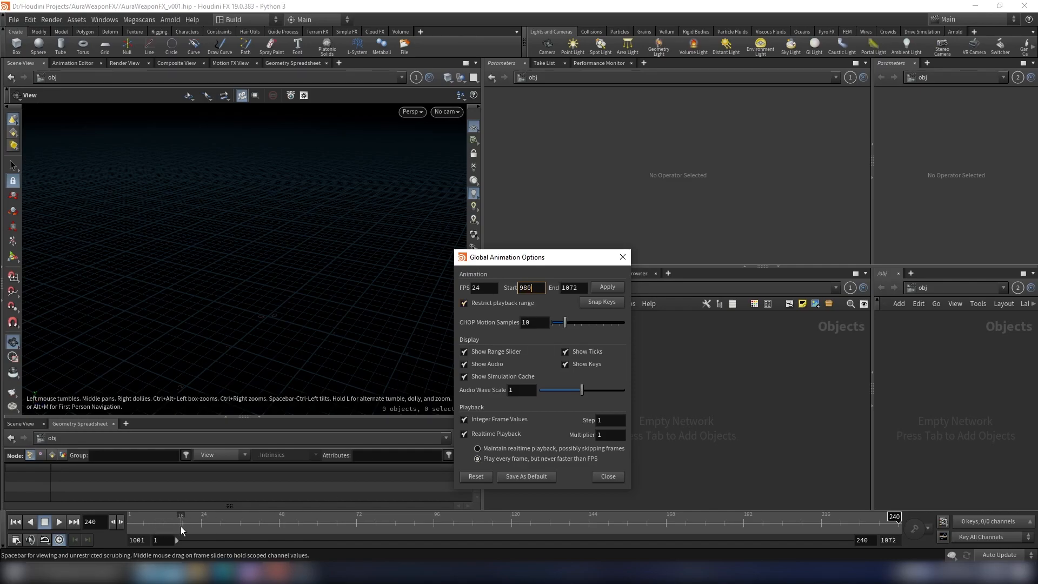
pyautogui.click(664, 369)
pyautogui.click(609, 288)
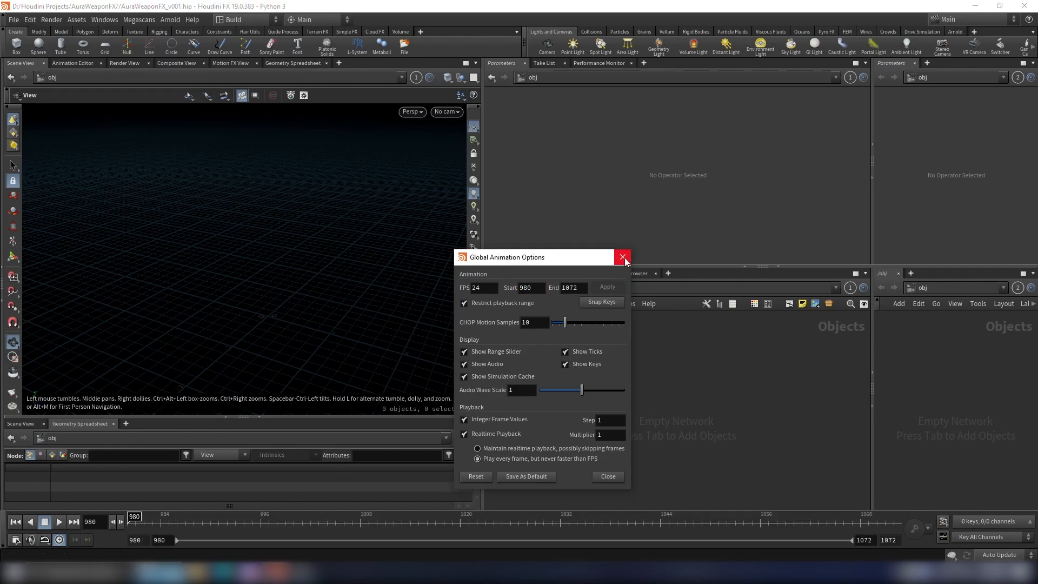
pyautogui.click(604, 477)
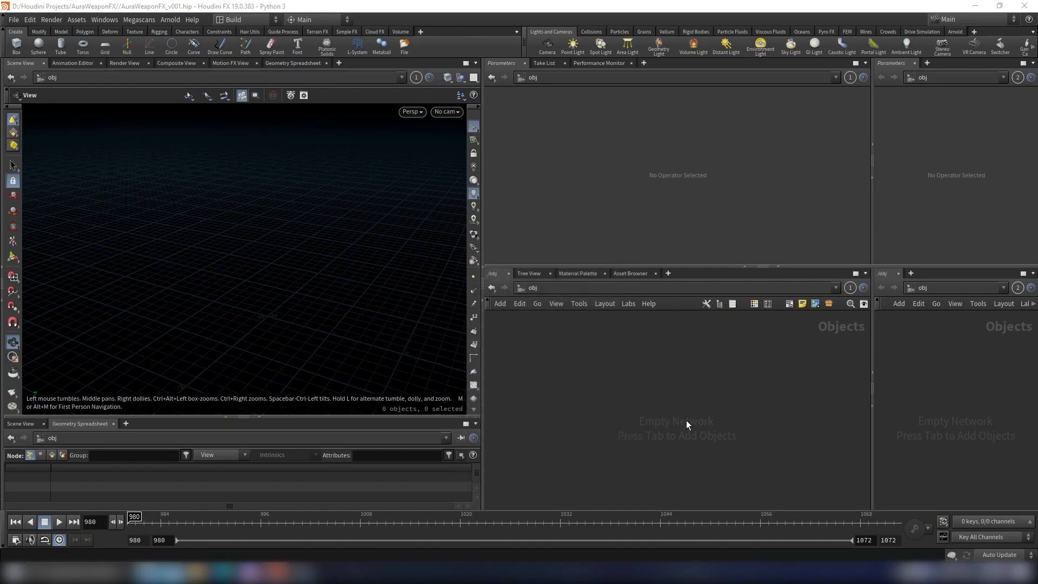
# Step: Check real-time playback and scrub the timeline to frame 1016 to test the new frame range
pyautogui.click(58, 540)
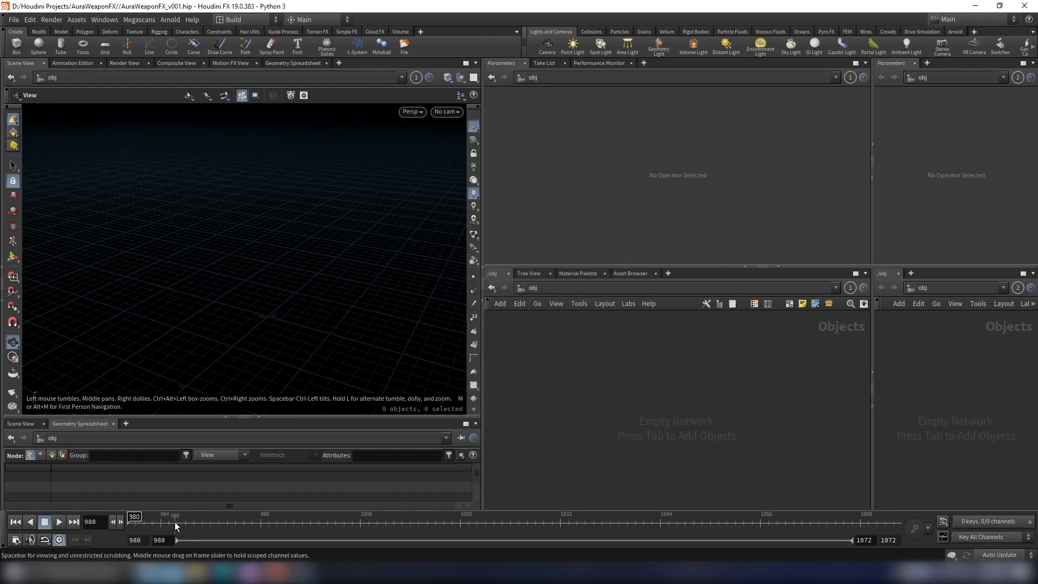
pyautogui.moveTo(153, 529); pyautogui.dragTo(369, 523)
pyautogui.scroll(4, 246, 287)
pyautogui.moveTo(267, 289); pyautogui.dragTo(267, 243)
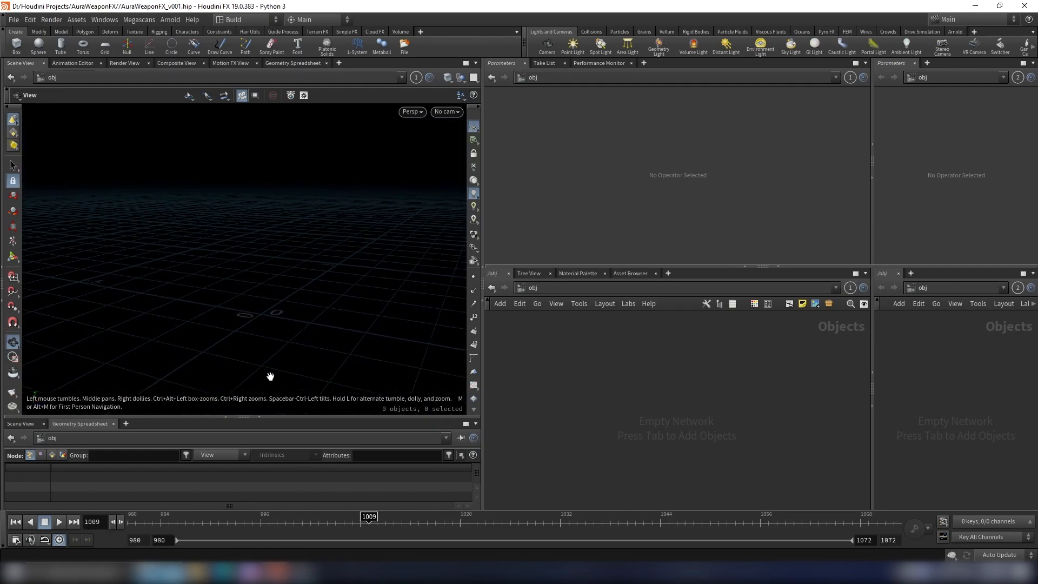
pyautogui.moveTo(337, 522); pyautogui.dragTo(427, 521)
pyautogui.moveTo(311, 283); pyautogui.dragTo(287, 288)
# Step: Add a Geometry object named Imports and go inside its network
pyautogui.press('Tab')
pyautogui.write('geo')
pyautogui.press('Return')
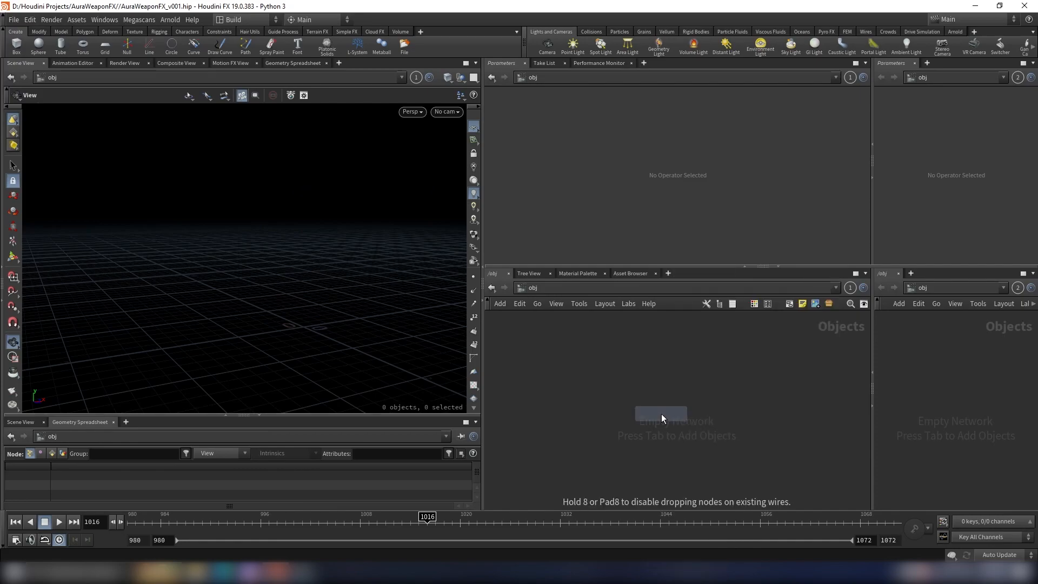
pyautogui.click(661, 413)
pyautogui.doubleClick(705, 414)
pyautogui.press('BackSpace')
pyautogui.write('Imports')
pyautogui.press('Return')
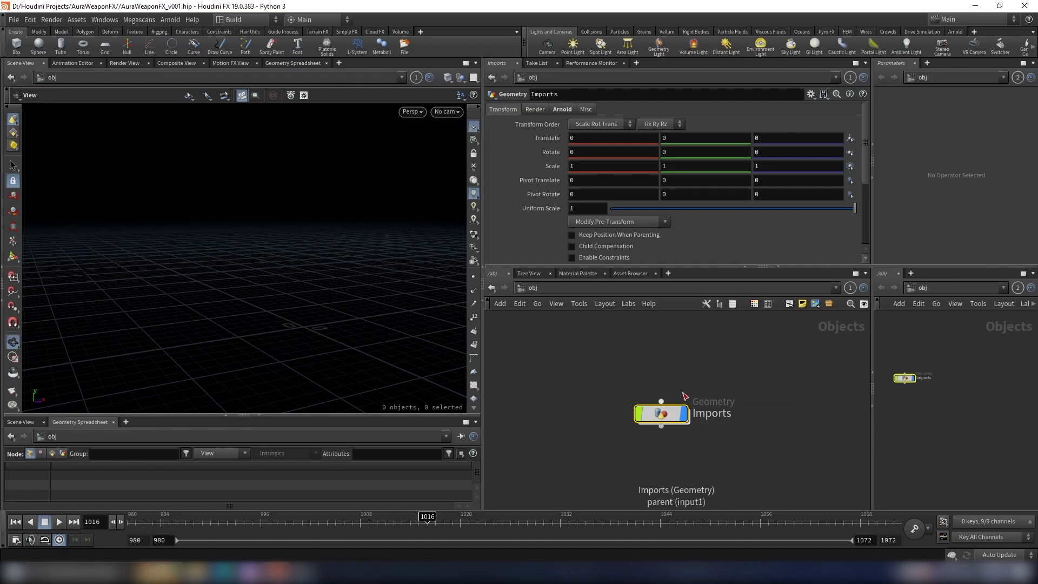
pyautogui.doubleClick(662, 413)
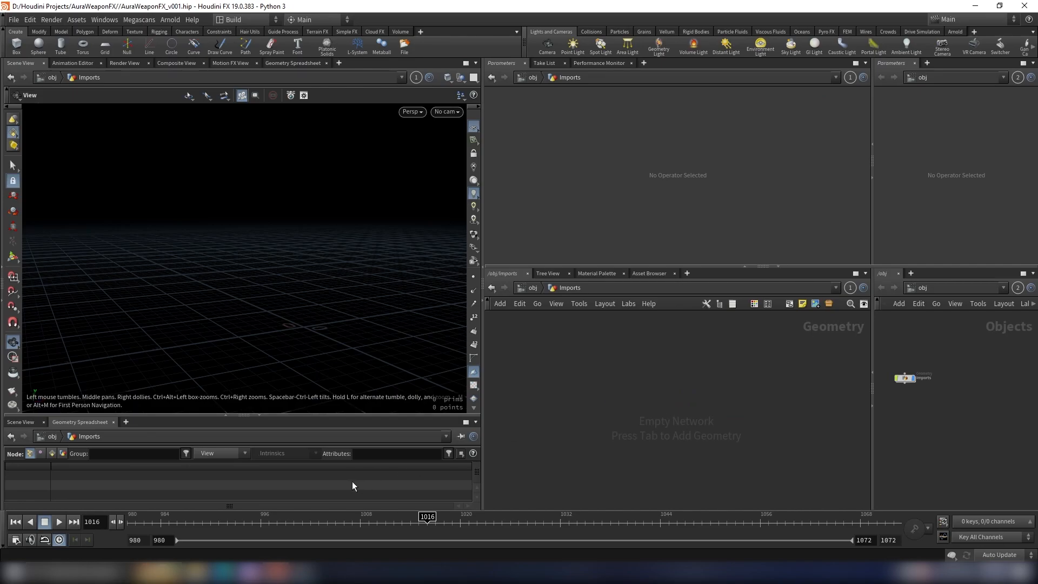
# Step: Switch to File Explorer, paste the Sword And Shield Idle FBX into the project's abc folder, and return to Houdini
pyautogui.click(195, 572)
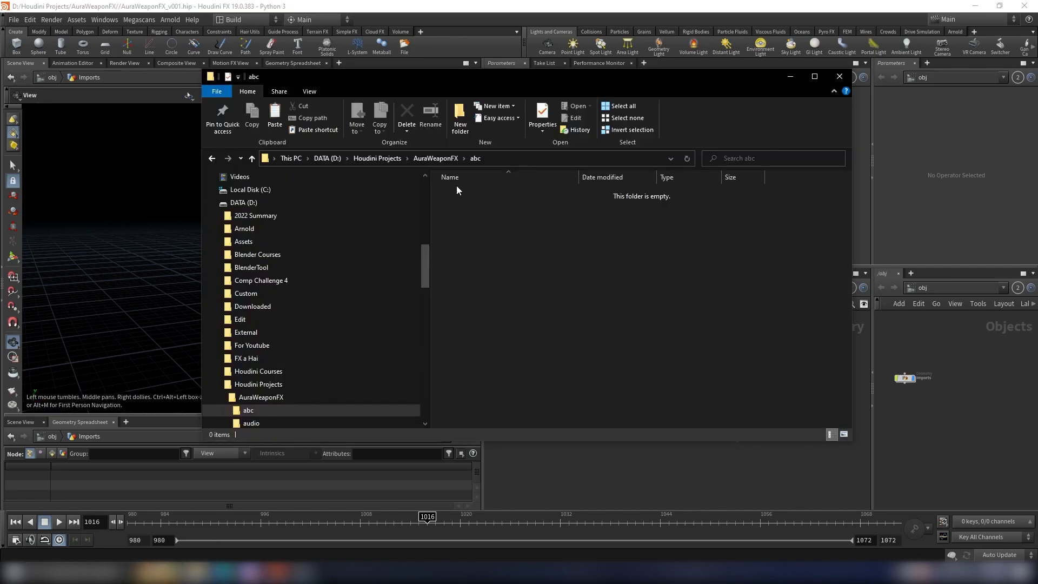
pyautogui.click(449, 158)
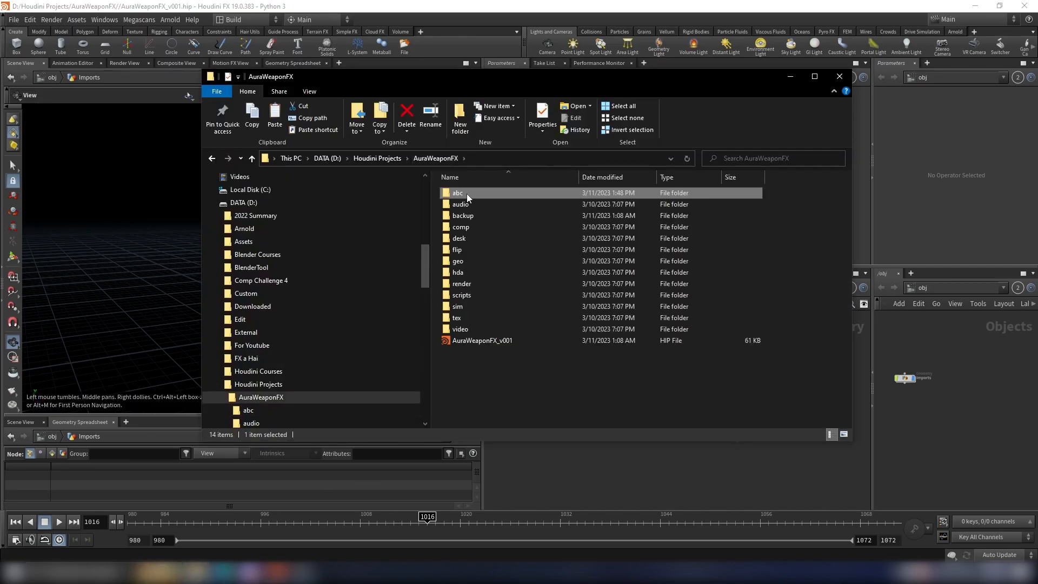
pyautogui.click(475, 193)
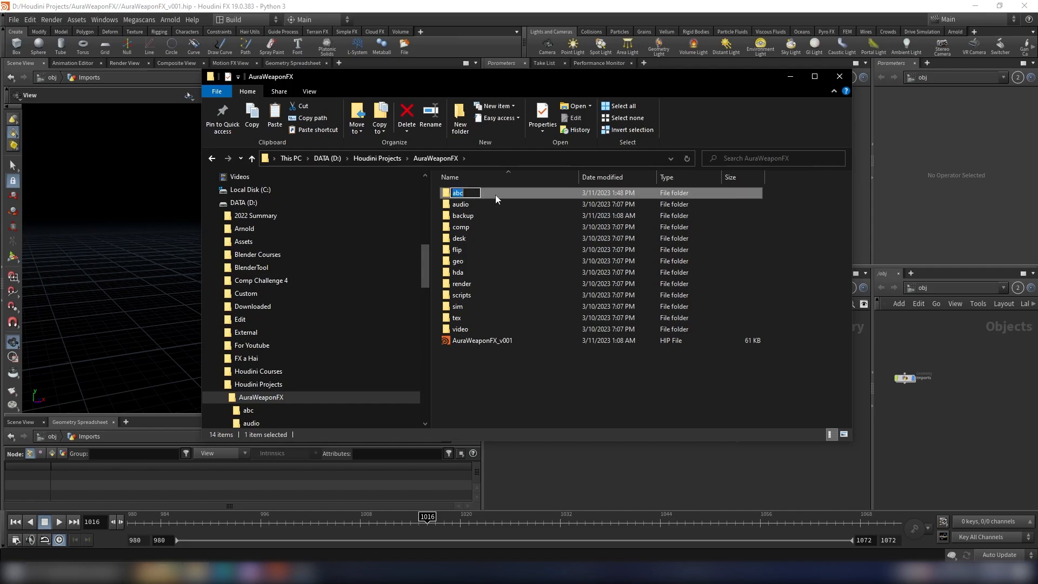
pyautogui.doubleClick(495, 194)
pyautogui.hotkey('ctrl', 'v')
pyautogui.click(507, 244)
pyautogui.click(585, 456)
# Step: Add an Agent node in the Imports network and set its input type to FBX
pyautogui.press('Tab')
pyautogui.write('ag')
pyautogui.press('Return')
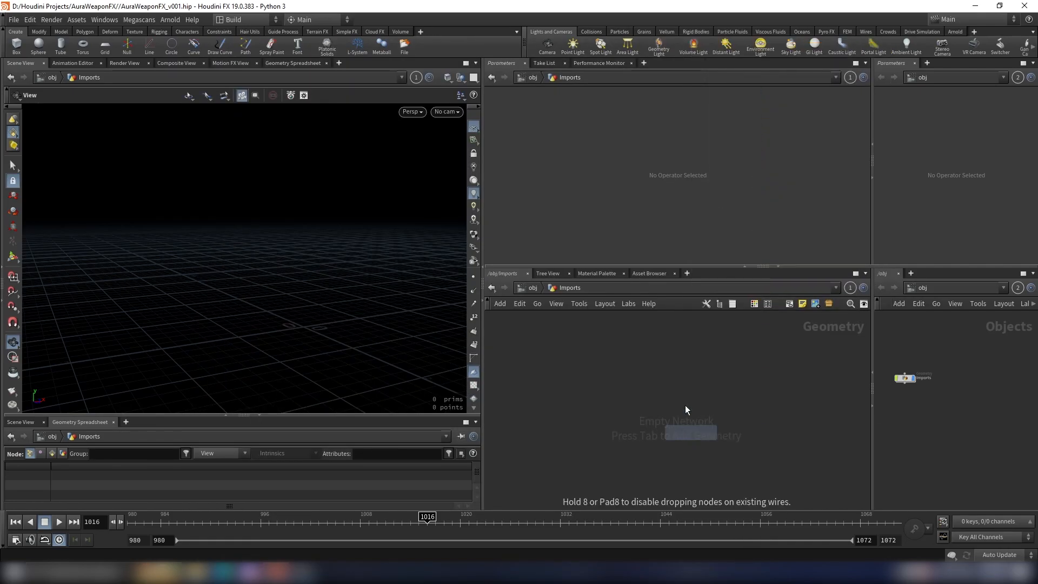
pyautogui.click(666, 373)
pyautogui.click(651, 184)
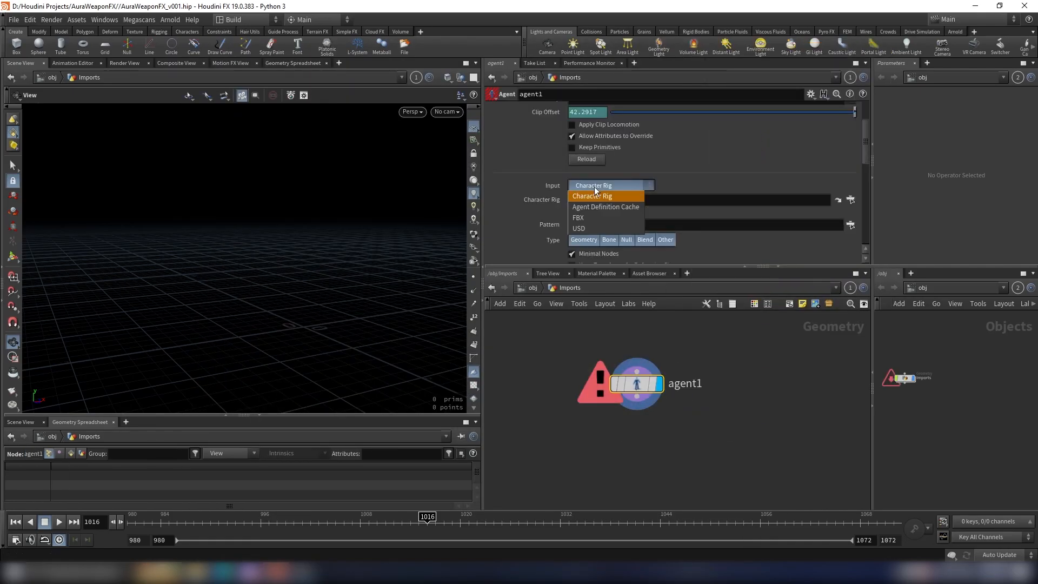
pyautogui.click(607, 216)
# Step: Load Sword And Shield Idle.fbx from $JOB/abc/ as the agent's FBX file
pyautogui.click(849, 201)
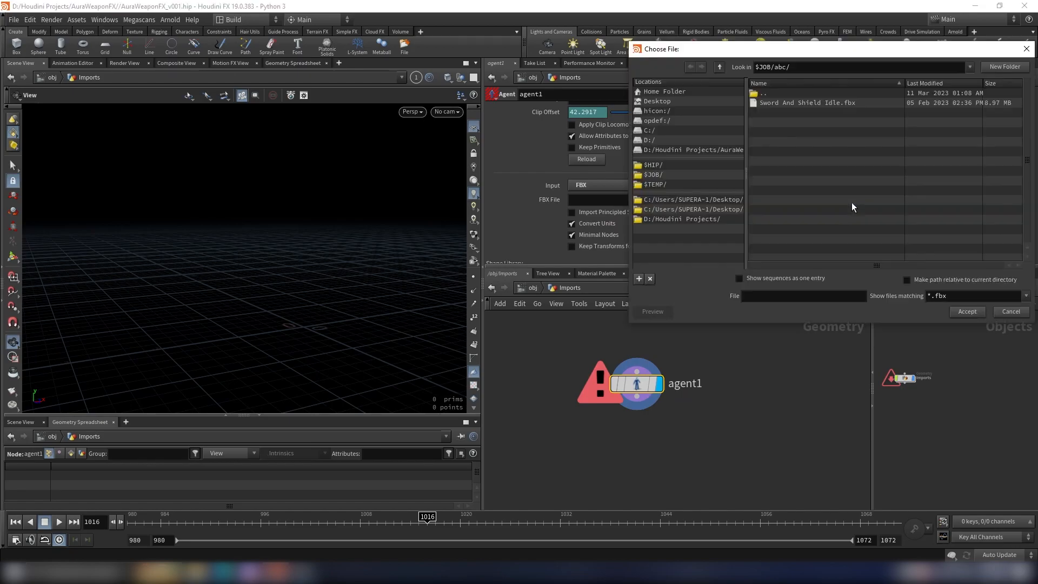
pyautogui.click(788, 103)
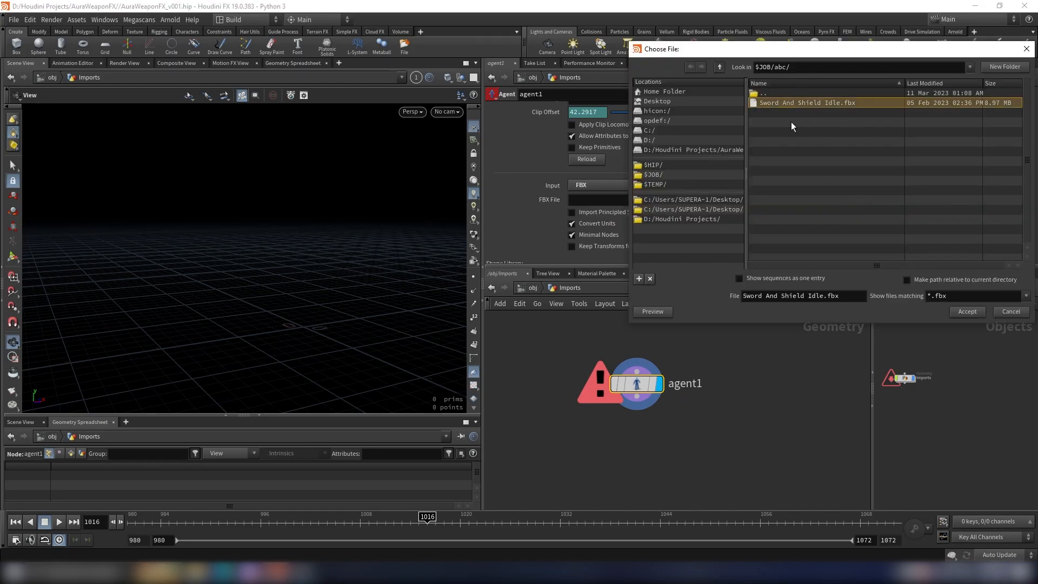
pyautogui.click(967, 315)
pyautogui.moveTo(398, 238); pyautogui.dragTo(408, 204)
pyautogui.scroll(2, 658, 167)
pyautogui.scroll(1, 657, 167)
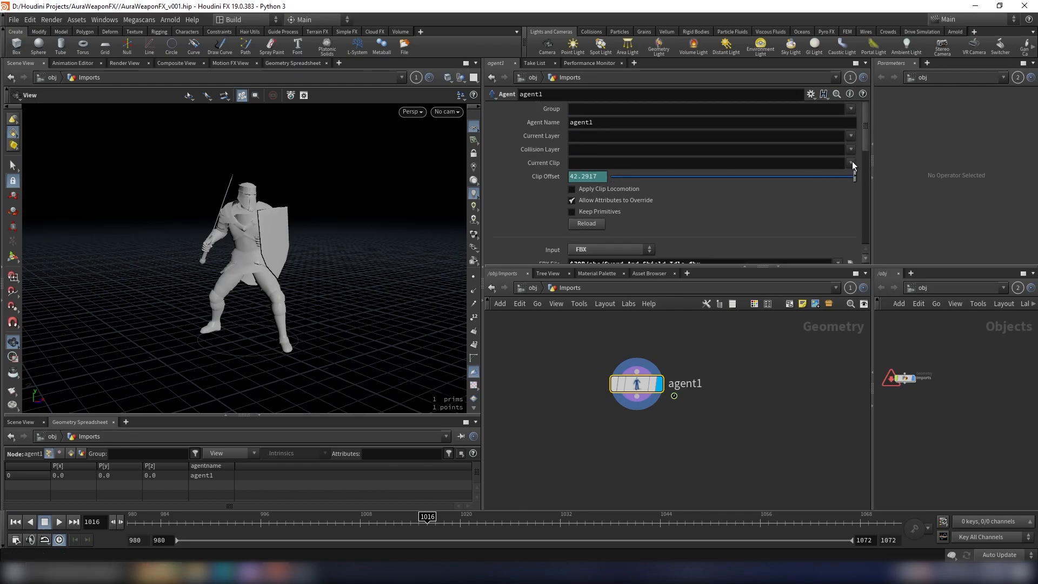
# Step: Set the agent's current clip to mixamo.com and review the node's geometry information
pyautogui.click(855, 176)
pyautogui.moveTo(398, 359); pyautogui.dragTo(327, 283)
pyautogui.moveTo(284, 264); pyautogui.dragTo(394, 315, button='right')
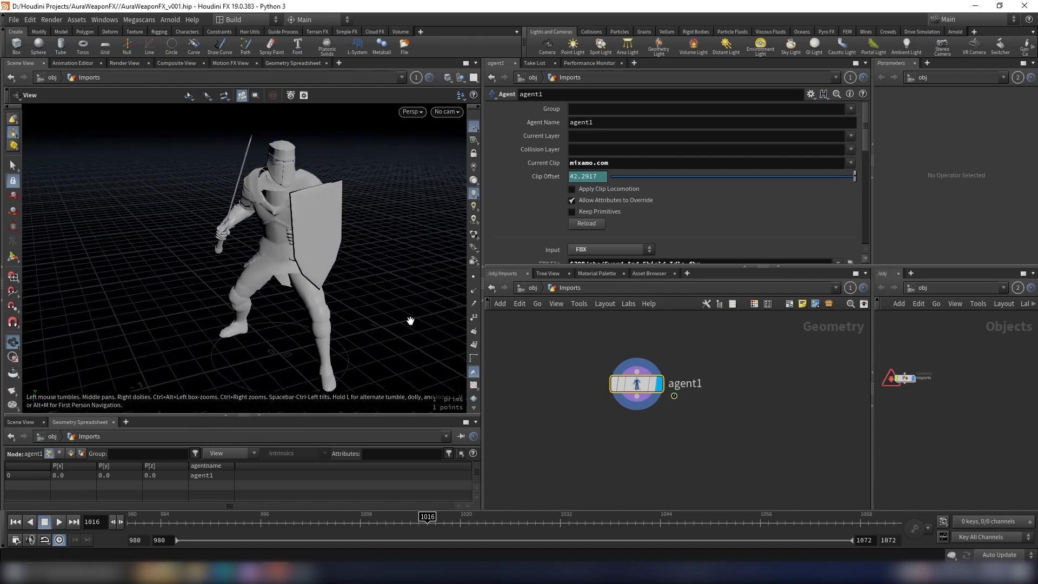
pyautogui.click(603, 383)
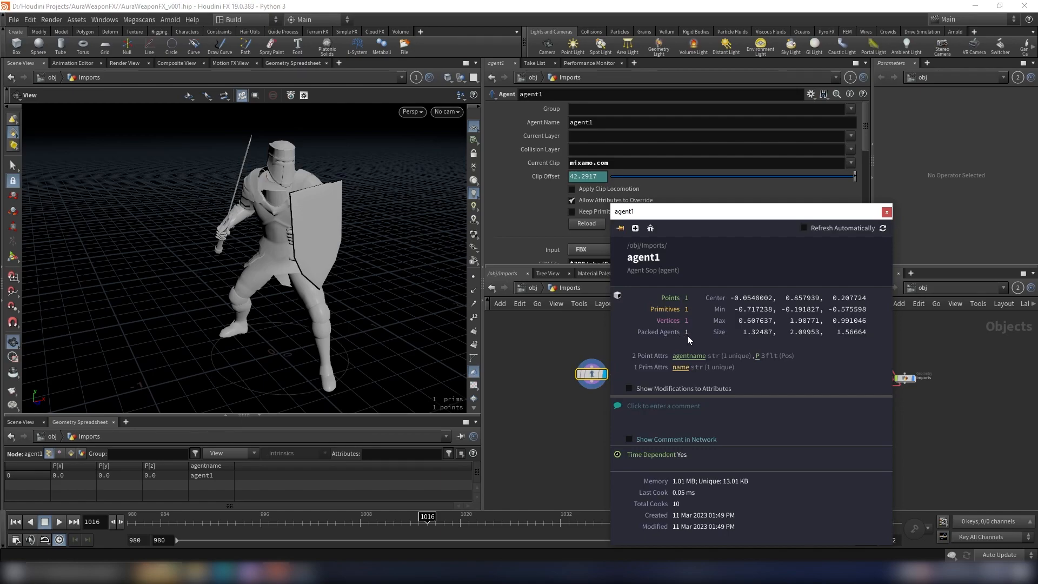
pyautogui.moveTo(589, 397); pyautogui.dragTo(633, 399, button='middle')
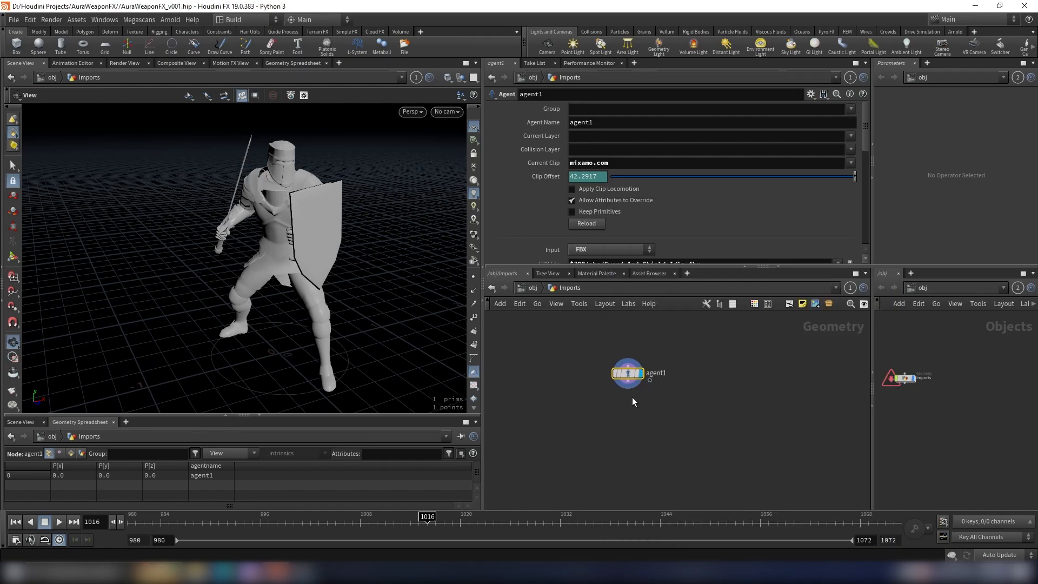
# Step: Try unpacking the character by adding an Unpack node below agent1 and displaying its result
pyautogui.click(623, 417)
pyautogui.write('unpack')
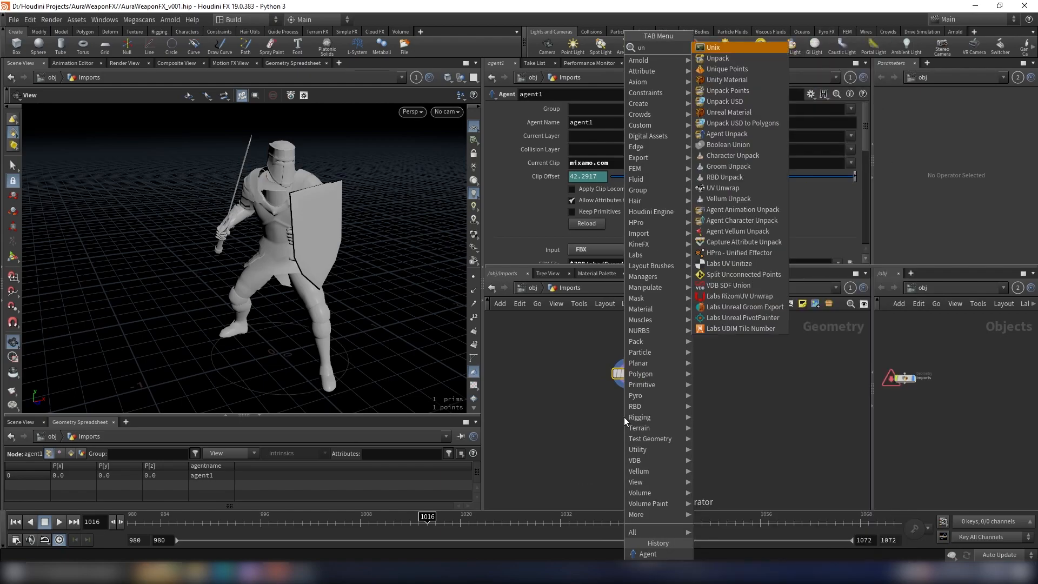
pyautogui.press('Return')
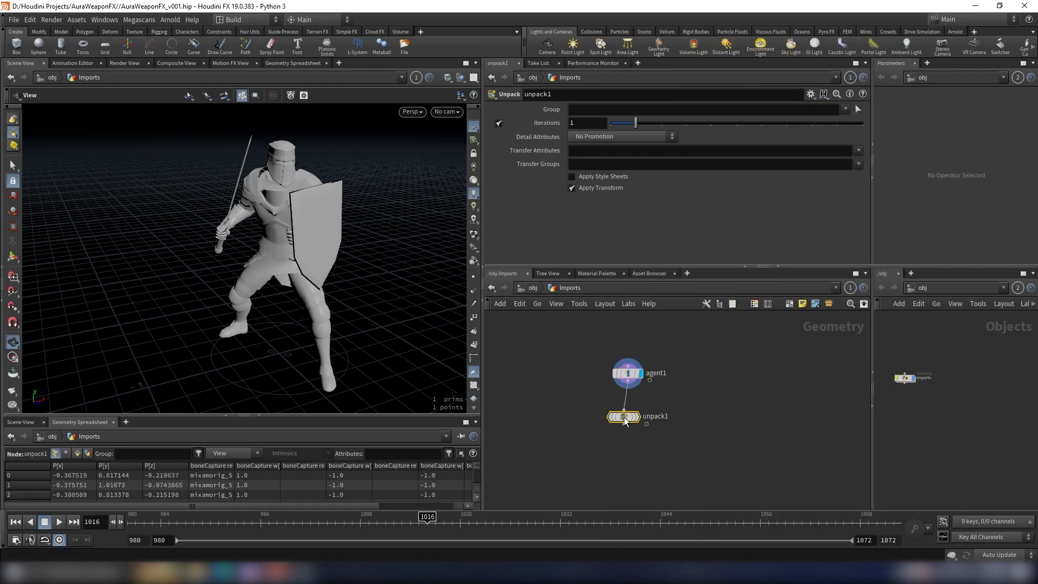
pyautogui.scroll(5, 627, 415)
pyautogui.click(695, 372)
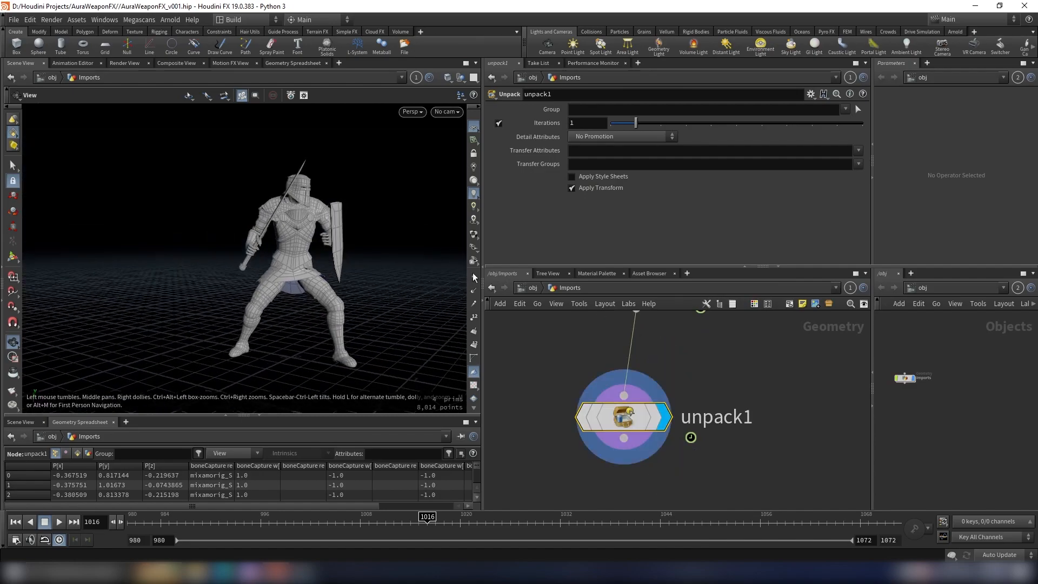
# Step: Add a Convert node wired to agent1's output beside unpack1 and display its result
pyautogui.scroll(-2, 677, 365)
pyautogui.press('Tab')
pyautogui.write('convert')
pyautogui.press('Return')
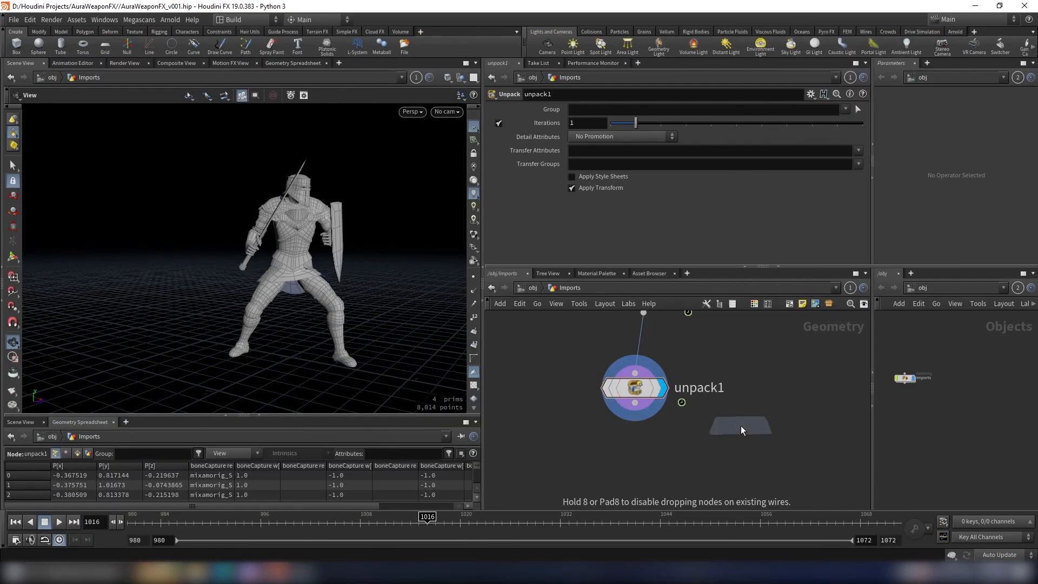
pyautogui.click(741, 426)
pyautogui.moveTo(718, 399); pyautogui.dragTo(734, 450)
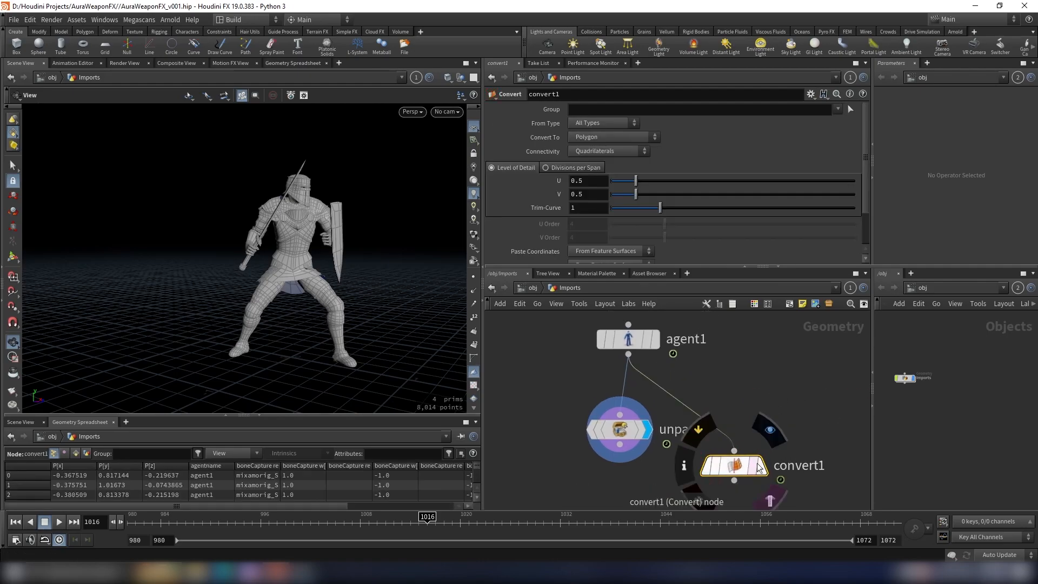
pyautogui.click(772, 426)
pyautogui.scroll(-1, 644, 438)
# Step: Delete the Unpack node from the Imports network
pyautogui.click(611, 432)
pyautogui.scroll(-3, 688, 416)
pyautogui.moveTo(774, 416); pyautogui.dragTo(790, 397, button='middle')
pyautogui.scroll(4, 727, 420)
pyautogui.press('Delete')
# Step: Place convert1 directly below agent1 and play the converted character's animation
pyautogui.moveTo(722, 429); pyautogui.dragTo(615, 393)
pyautogui.scroll(-2, 711, 376)
pyautogui.moveTo(711, 382); pyautogui.dragTo(728, 429, button='middle')
pyautogui.scroll(3, 718, 422)
pyautogui.scroll(-4, 716, 422)
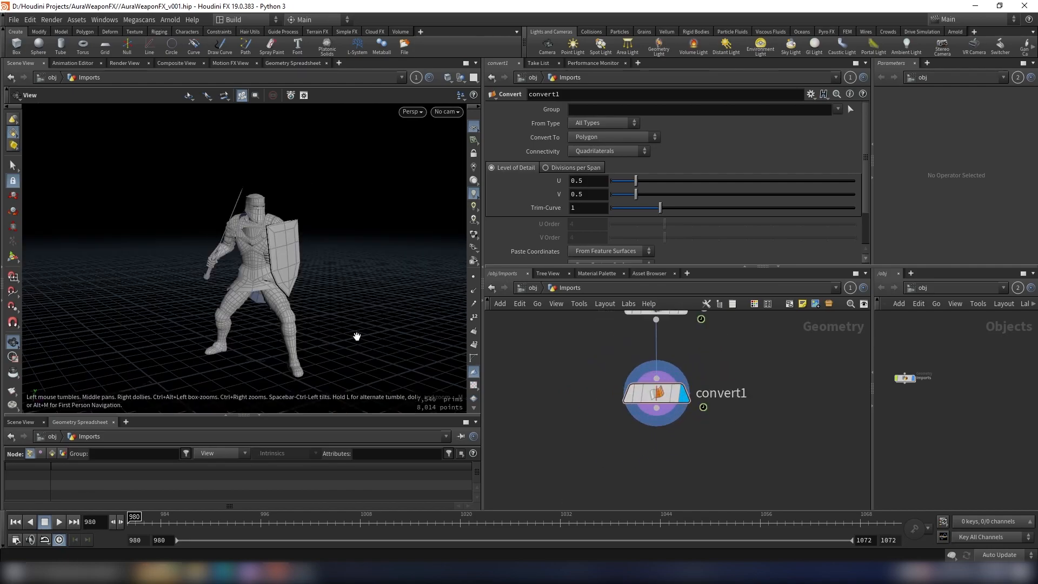
pyautogui.moveTo(357, 337); pyautogui.dragTo(348, 338)
pyautogui.click(59, 522)
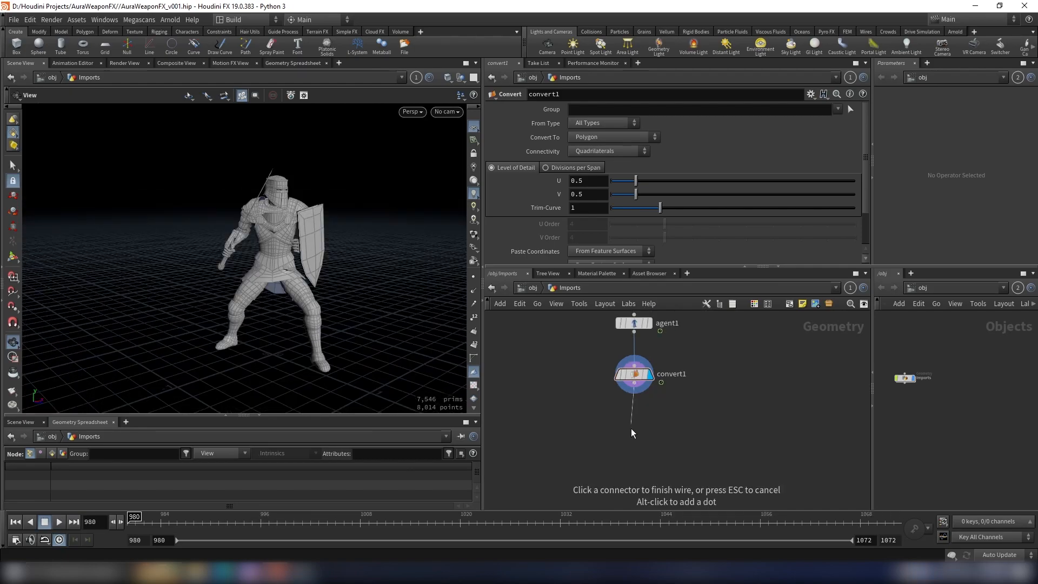
# Step: Add a Null below convert1, display it, and rename it OUT_Char
pyautogui.press('Tab')
pyautogui.write('null')
pyautogui.press('Return')
pyautogui.click(631, 429)
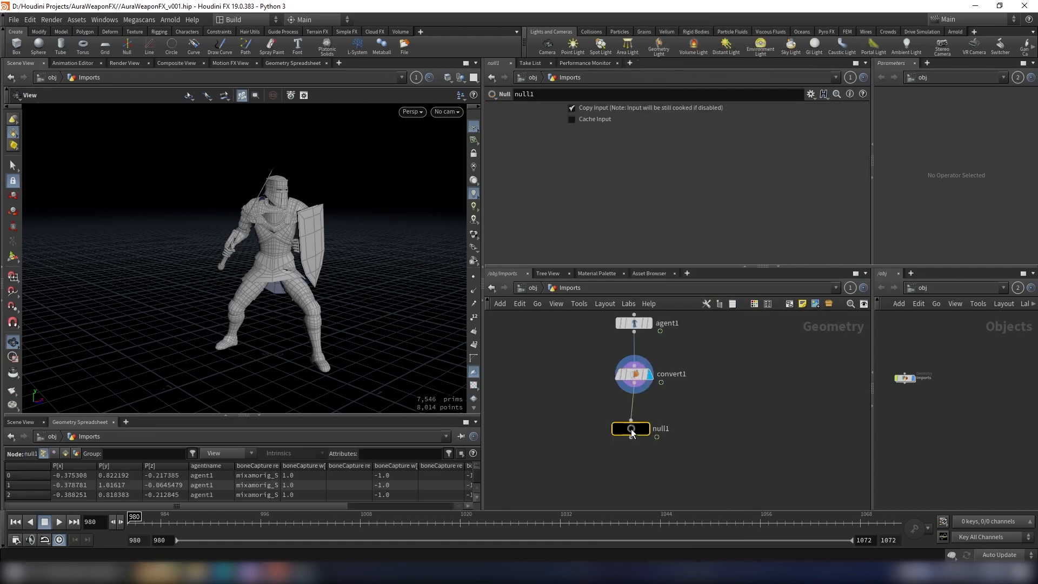
pyautogui.scroll(3, 631, 429)
pyautogui.moveTo(658, 425); pyautogui.dragTo(663, 434)
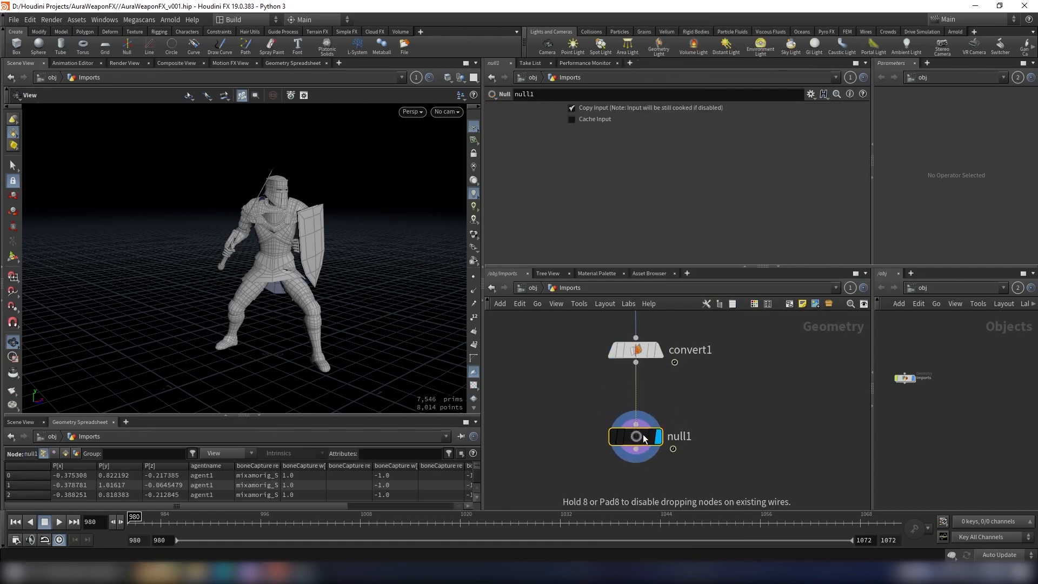
pyautogui.doubleClick(680, 437)
pyautogui.write('OUT_Char')
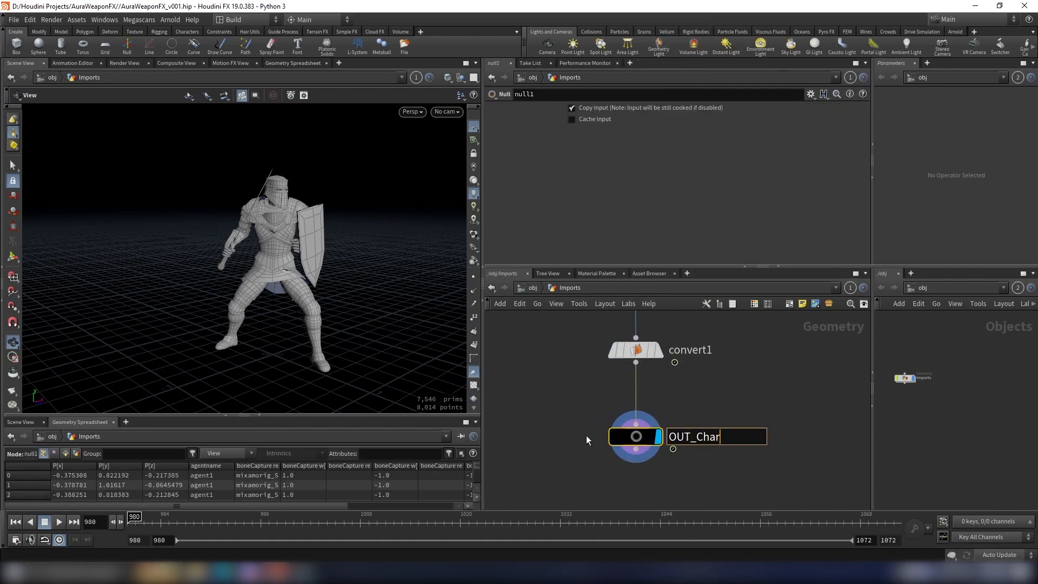
pyautogui.press('Return')
# Step: Add a Split node below OUT_Char and display its result
pyautogui.moveTo(384, 260); pyautogui.dragTo(332, 261)
pyautogui.scroll(-2, 699, 375)
pyautogui.scroll(2, 699, 375)
pyautogui.scroll(-3, 678, 387)
pyautogui.press('Tab')
pyautogui.write('split')
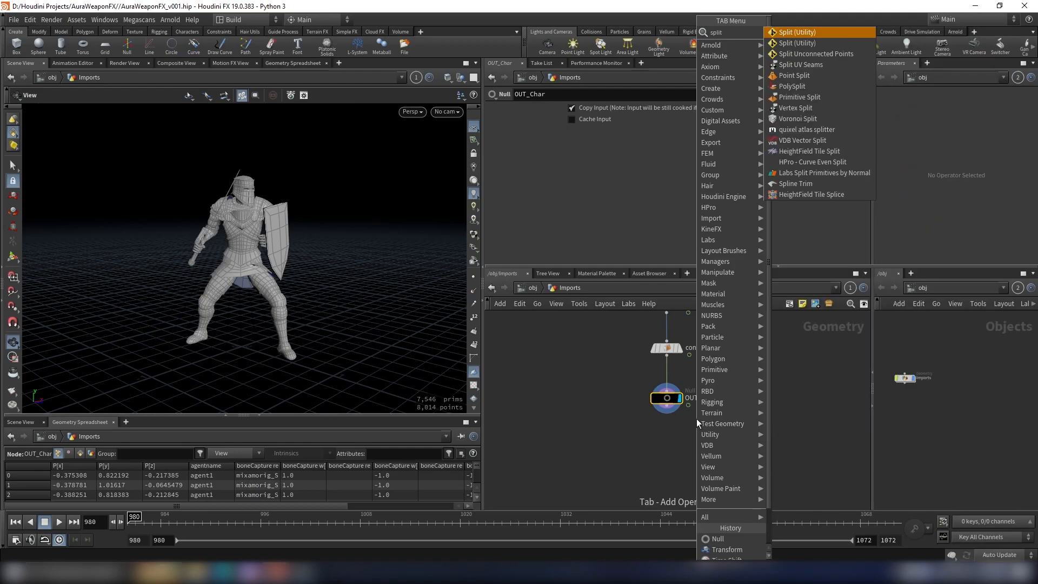
pyautogui.press('Return')
pyautogui.click(676, 439)
pyautogui.click(667, 405)
pyautogui.click(666, 438)
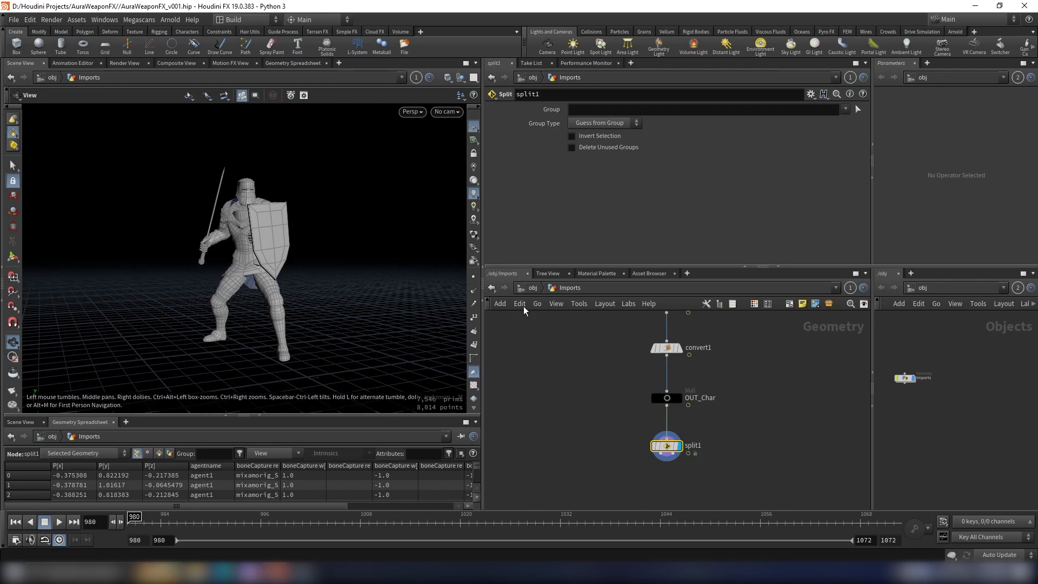
# Step: Pick the whole shield in the viewport as split1's group, using primitives 140-177
pyautogui.moveTo(732, 427); pyautogui.dragTo(781, 375, button='middle')
pyautogui.scroll(2, 703, 440)
pyautogui.click(710, 387)
pyautogui.moveTo(651, 421); pyautogui.dragTo(660, 402, button='middle')
pyautogui.press('Tab')
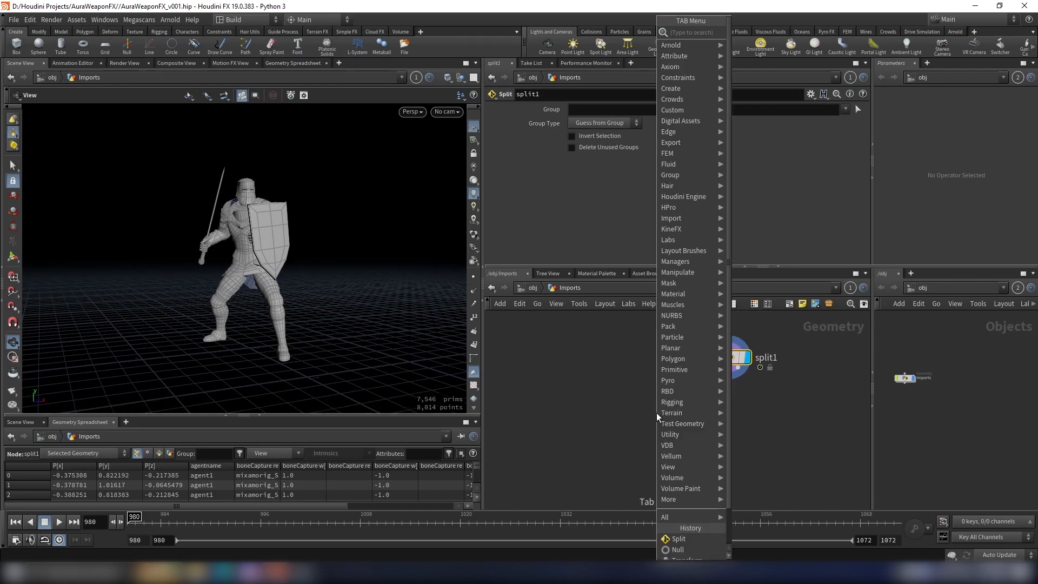
pyautogui.press('Escape')
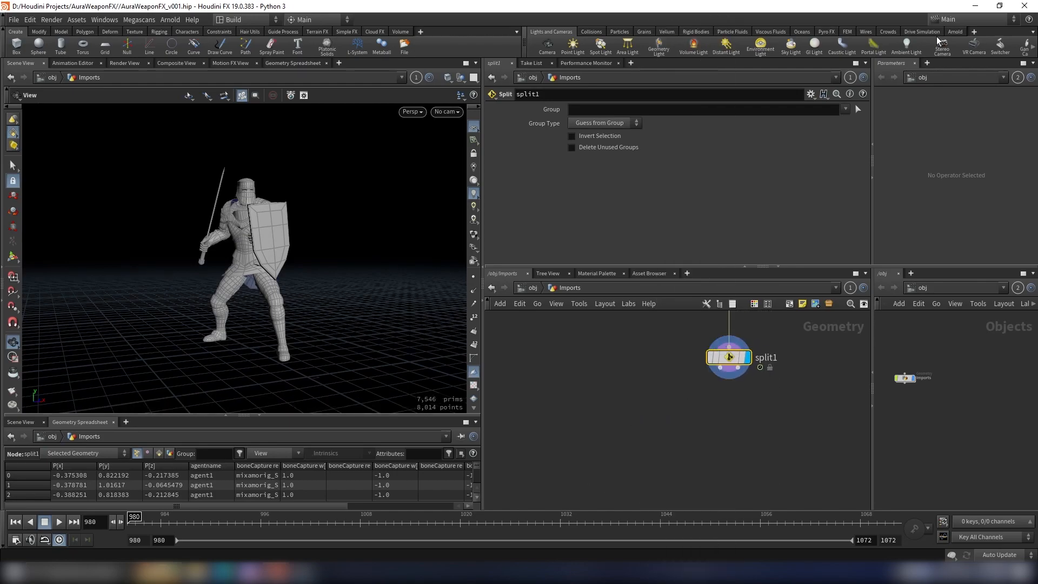
pyautogui.click(859, 109)
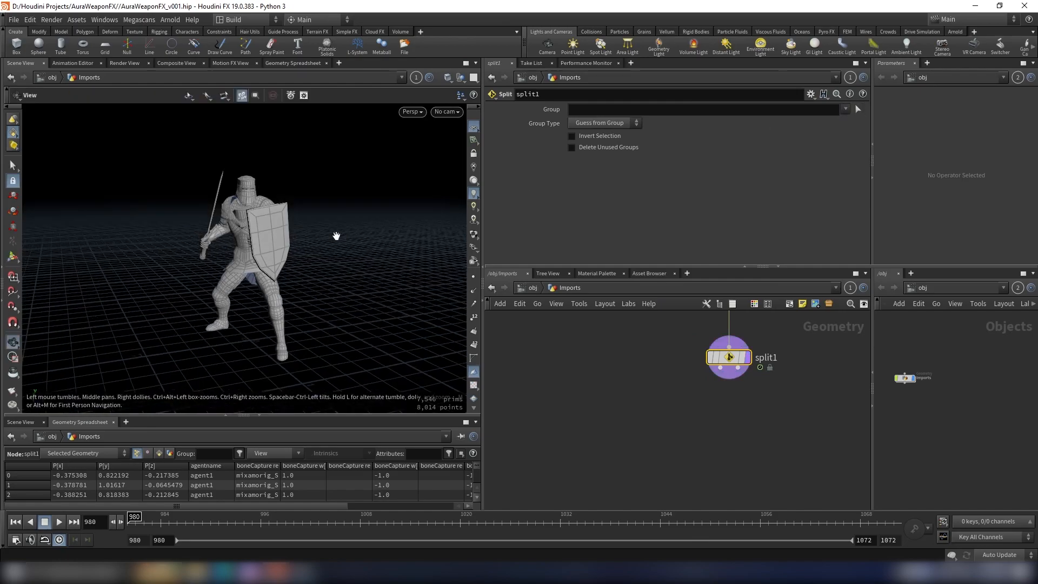
pyautogui.click(254, 242)
pyautogui.doubleClick(264, 242)
pyautogui.moveTo(263, 241); pyautogui.dragTo(242, 251)
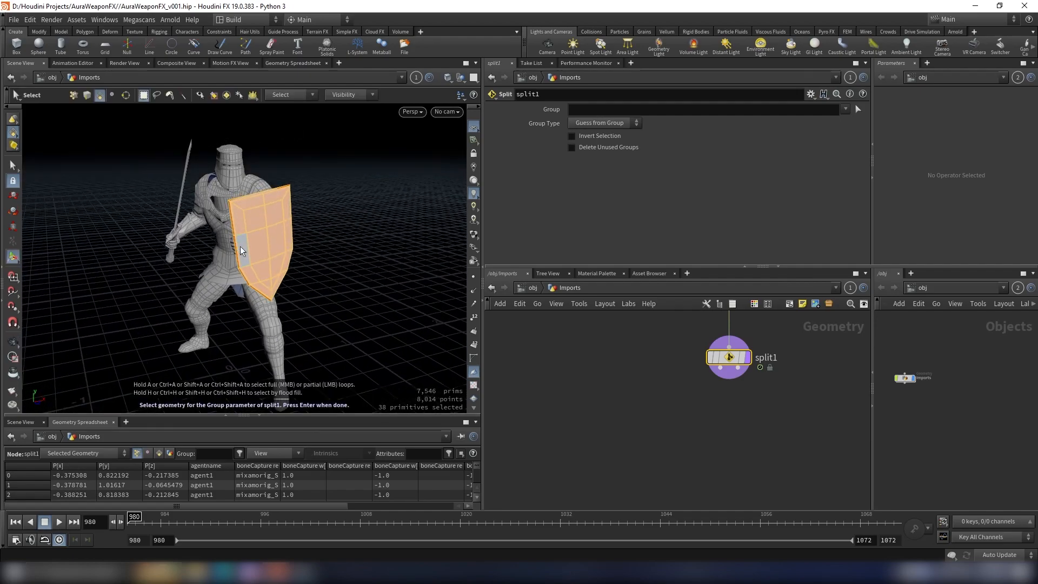
pyautogui.press('Return')
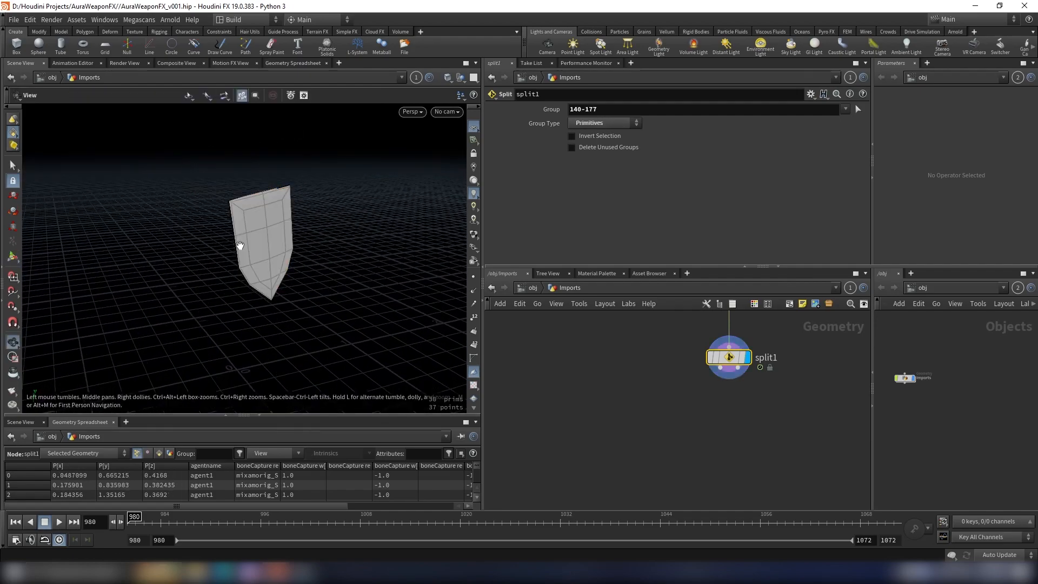
# Step: Add a Null on split1's first output, display it, and name it OUT_Shield
pyautogui.press('Tab')
pyautogui.write('null')
pyautogui.press('Return')
pyautogui.press('Return')
pyautogui.scroll(1, 664, 411)
pyautogui.moveTo(657, 416); pyautogui.dragTo(622, 438)
pyautogui.click(656, 412)
pyautogui.click(676, 435)
pyautogui.moveTo(701, 435); pyautogui.dragTo(582, 432)
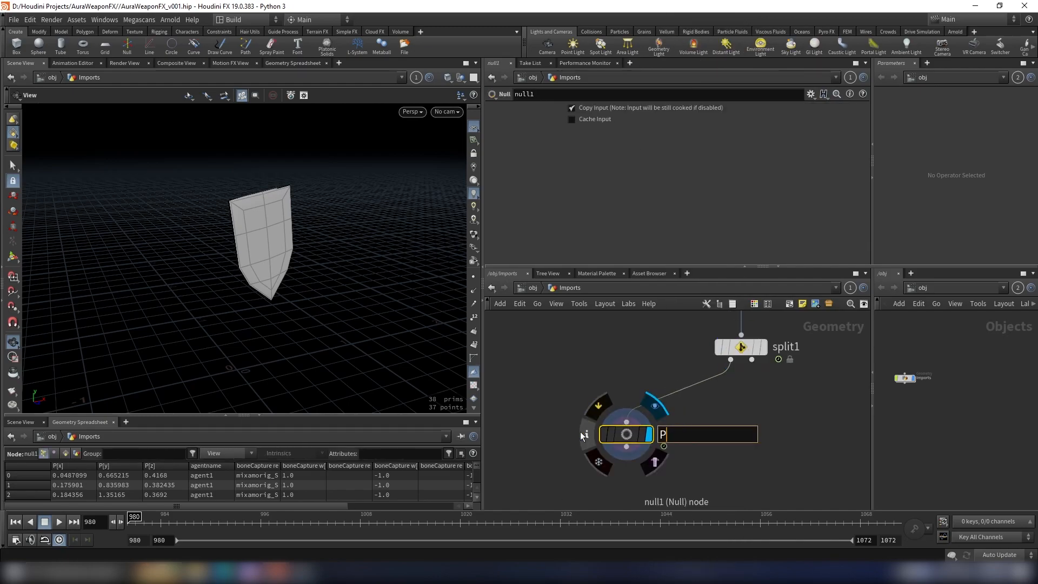
pyautogui.write('OUT_Shield')
pyautogui.press('Return')
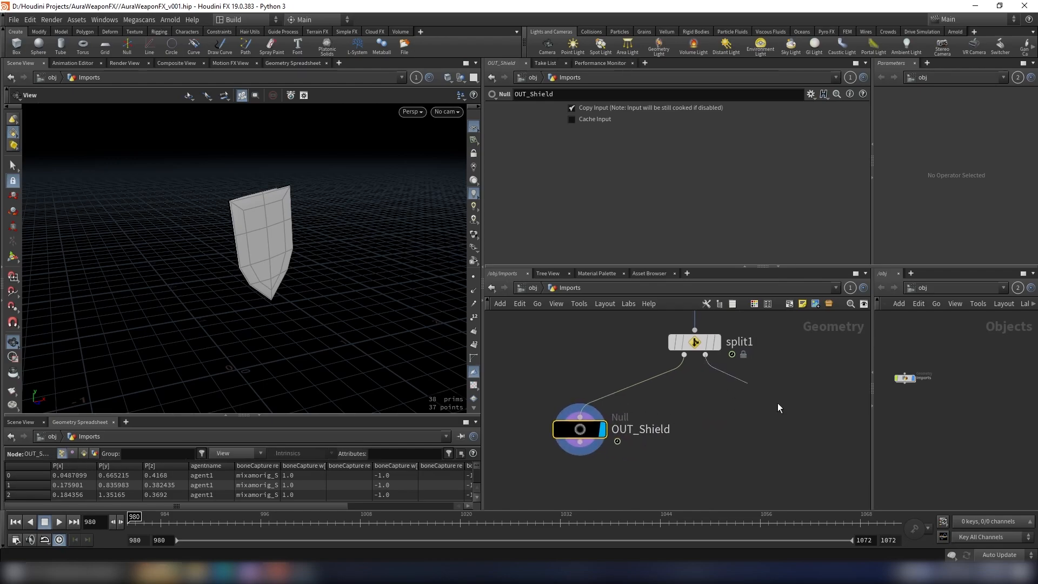
# Step: Add a Null on split1's second output, display it, and name it OUT_Others
pyautogui.press('Tab')
pyautogui.write('null')
pyautogui.press('Return')
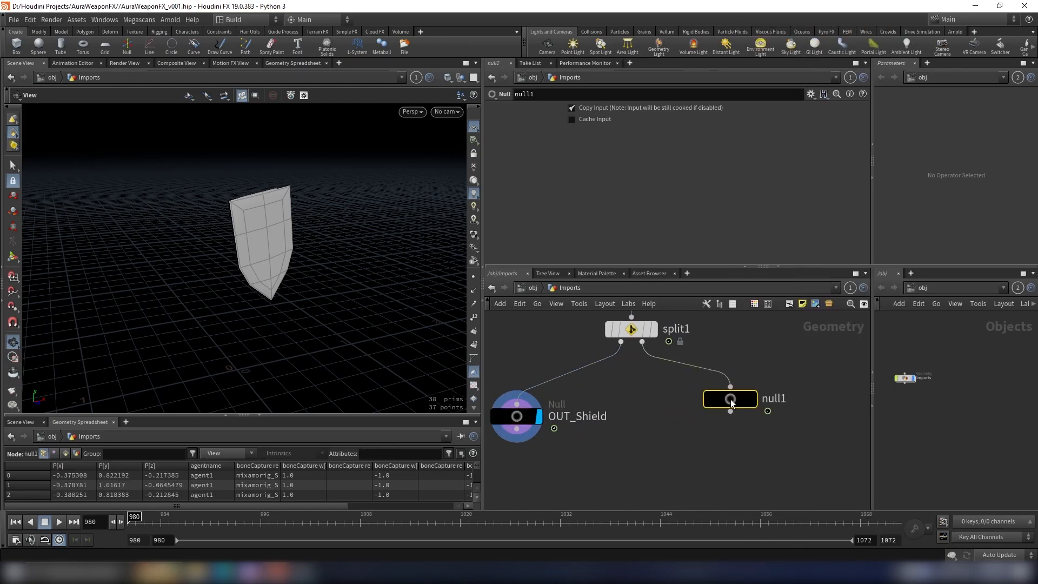
pyautogui.moveTo(731, 403); pyautogui.dragTo(749, 432)
pyautogui.click(771, 428)
pyautogui.scroll(-2, 786, 428)
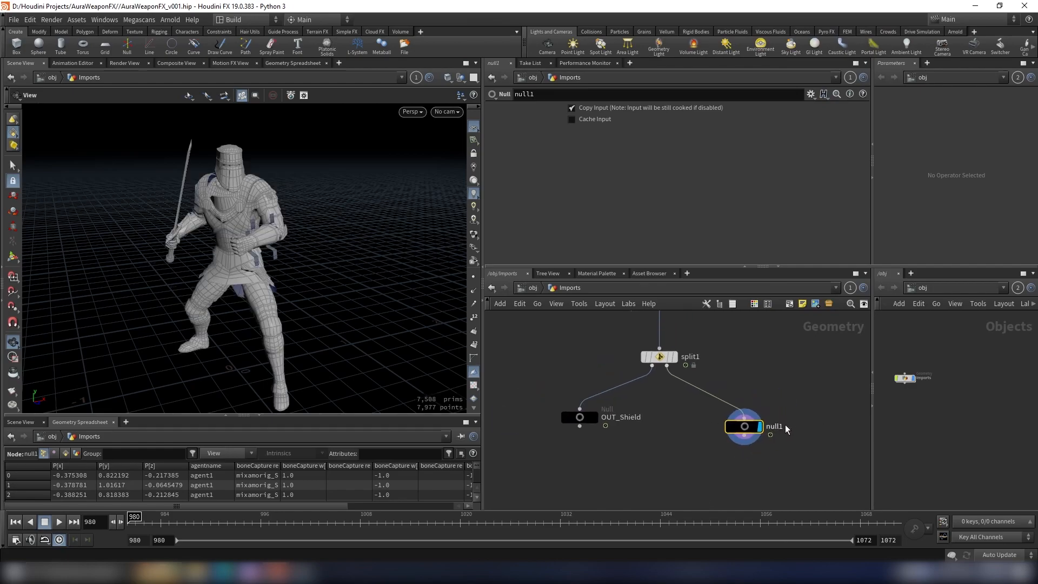
pyautogui.write('OUT_Others')
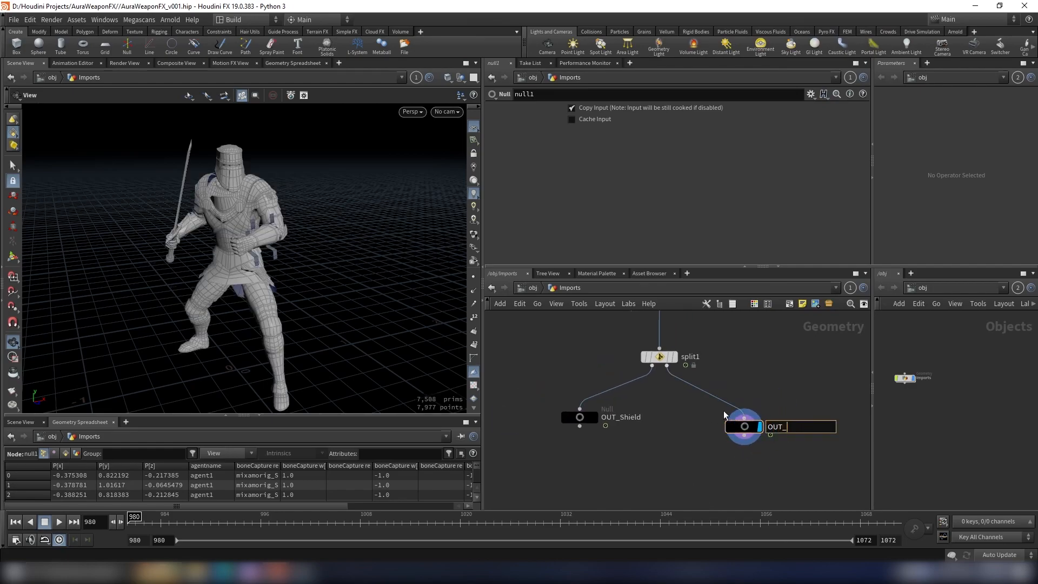
pyautogui.press('Return')
# Step: Add a Blast node below OUT_Others and display its result
pyautogui.moveTo(315, 223); pyautogui.dragTo(342, 247)
pyautogui.scroll(-2, 816, 453)
pyautogui.scroll(3, 767, 460)
pyautogui.scroll(-3, 793, 443)
pyautogui.scroll(-4, 693, 380)
pyautogui.moveTo(330, 235); pyautogui.dragTo(354, 238)
pyautogui.scroll(3, 708, 404)
pyautogui.press('Tab')
pyautogui.write('blas')
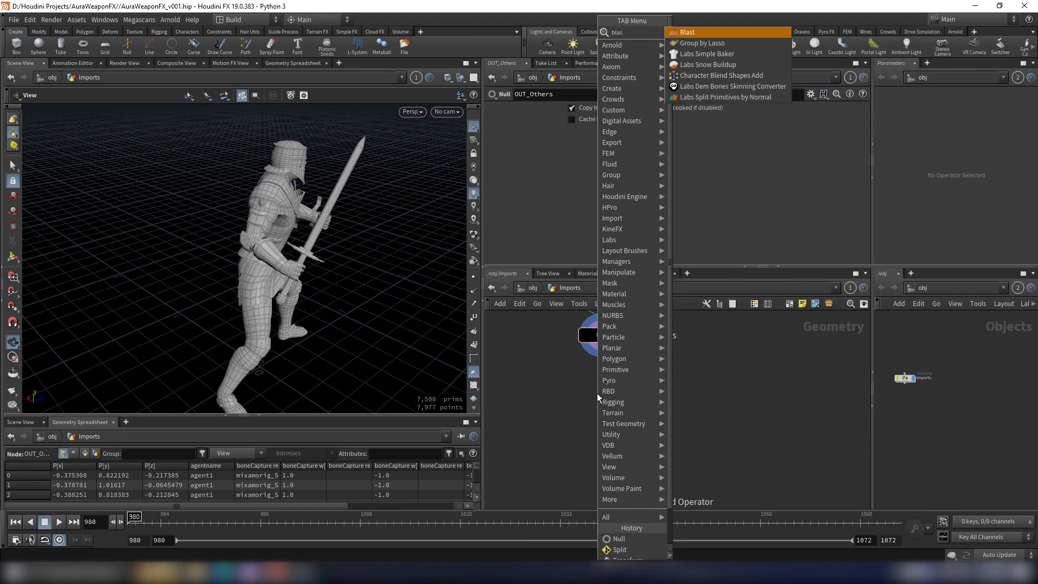
pyautogui.press('Return')
pyautogui.click(597, 394)
pyautogui.scroll(3, 597, 394)
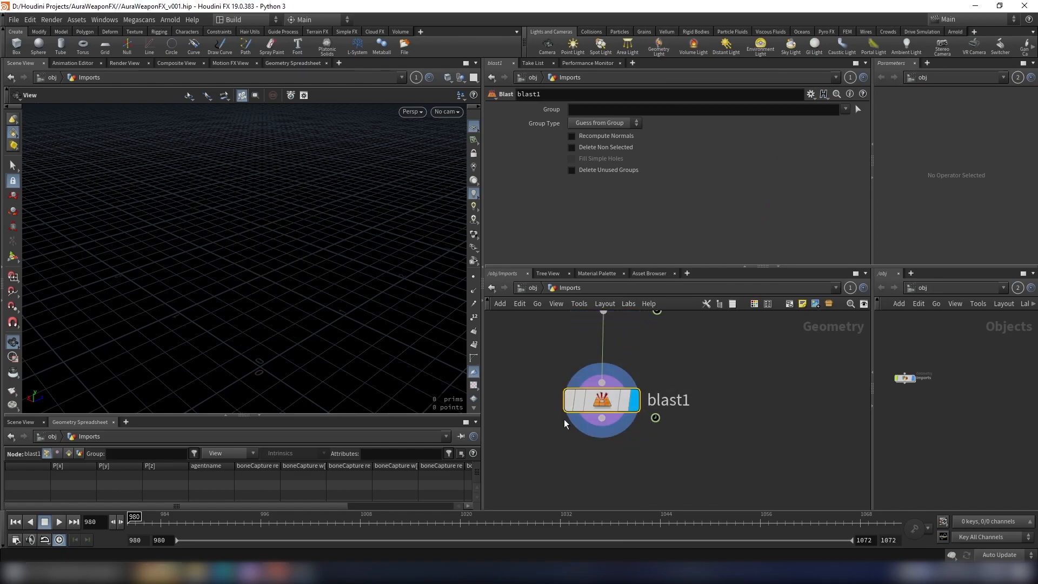
# Step: Set blast1's group to the sword's primitives 0-123 and enable Delete Non Selected to keep only the sword
pyautogui.doubleClick(296, 241)
pyautogui.press('Return')
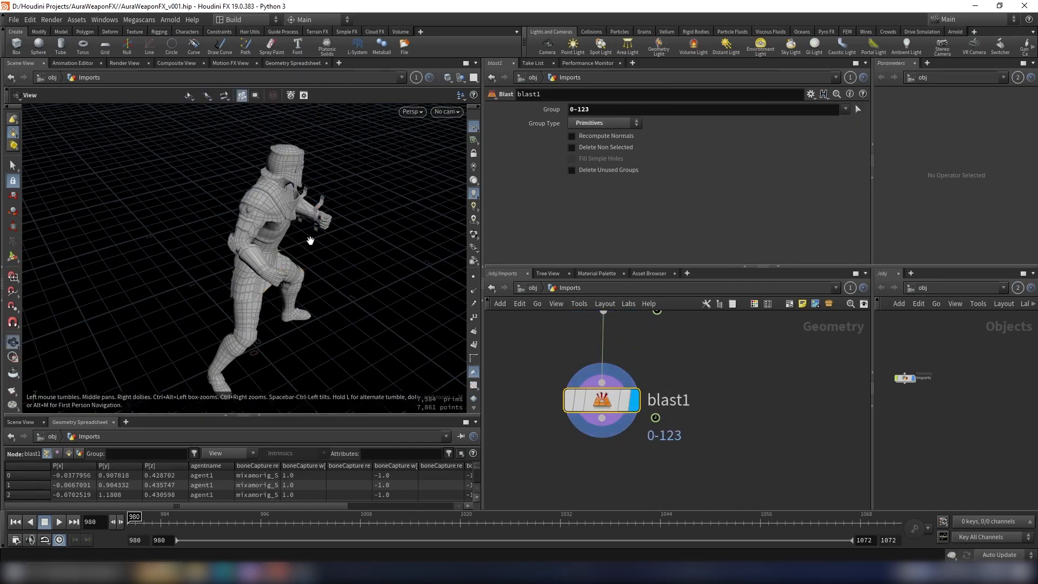
pyautogui.click(607, 148)
pyautogui.moveTo(297, 238); pyautogui.dragTo(205, 202)
pyautogui.scroll(-2, 736, 457)
# Step: Add a Null below blast1, display it, and rename it OUT_Sword
pyautogui.moveTo(739, 454); pyautogui.dragTo(775, 416, button='middle')
pyautogui.scroll(1, 776, 415)
pyautogui.moveTo(653, 387); pyautogui.dragTo(683, 354, button='middle')
pyautogui.scroll(-2, 682, 354)
pyautogui.click(683, 354)
pyautogui.press('Tab')
pyautogui.write('null')
pyautogui.press('Return')
pyautogui.moveTo(690, 407); pyautogui.dragTo(677, 415)
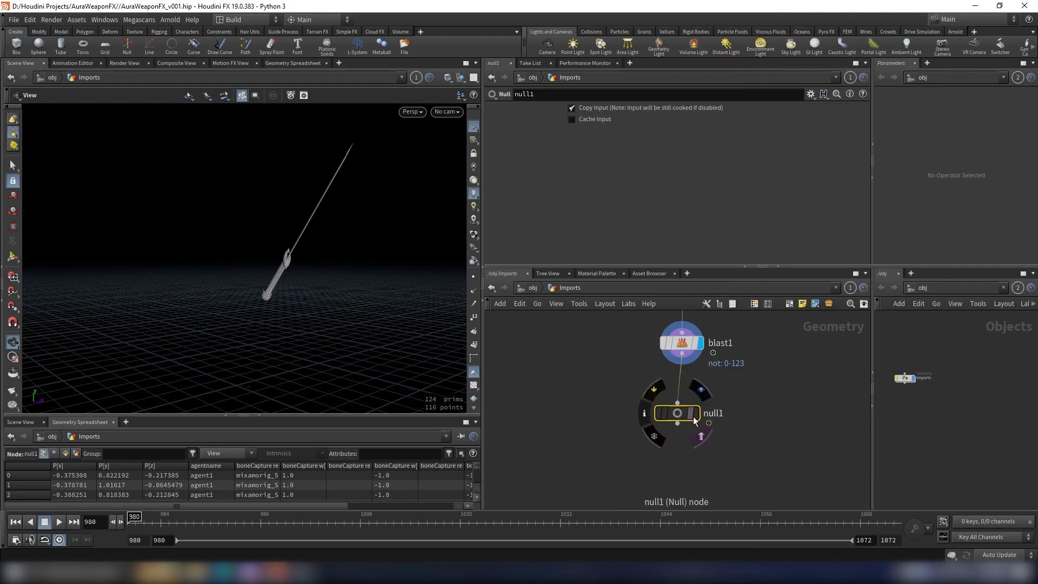
pyautogui.click(694, 419)
pyautogui.write('OUT_')
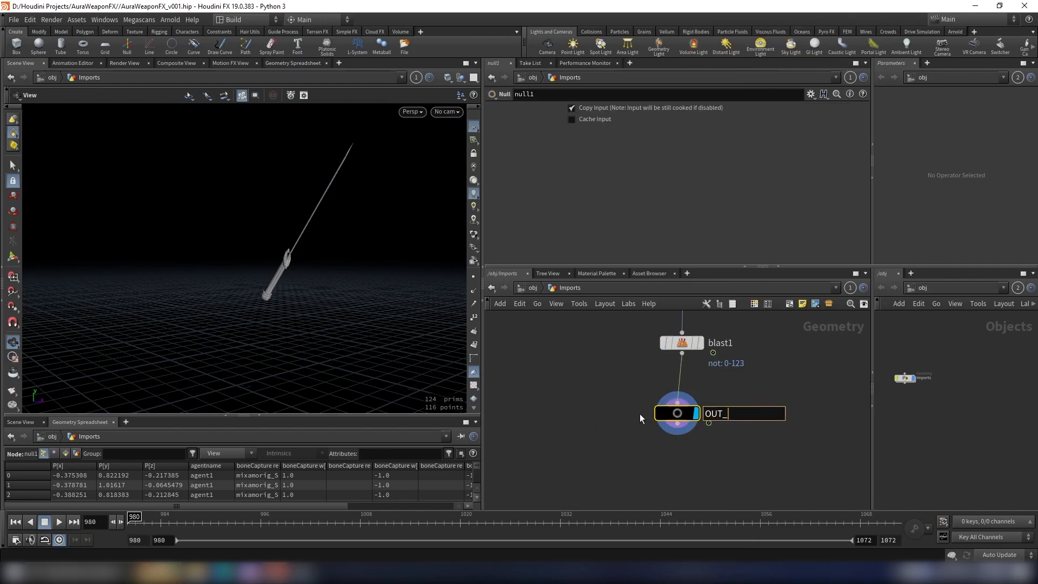
pyautogui.write('Sword')
pyautogui.press('Return')
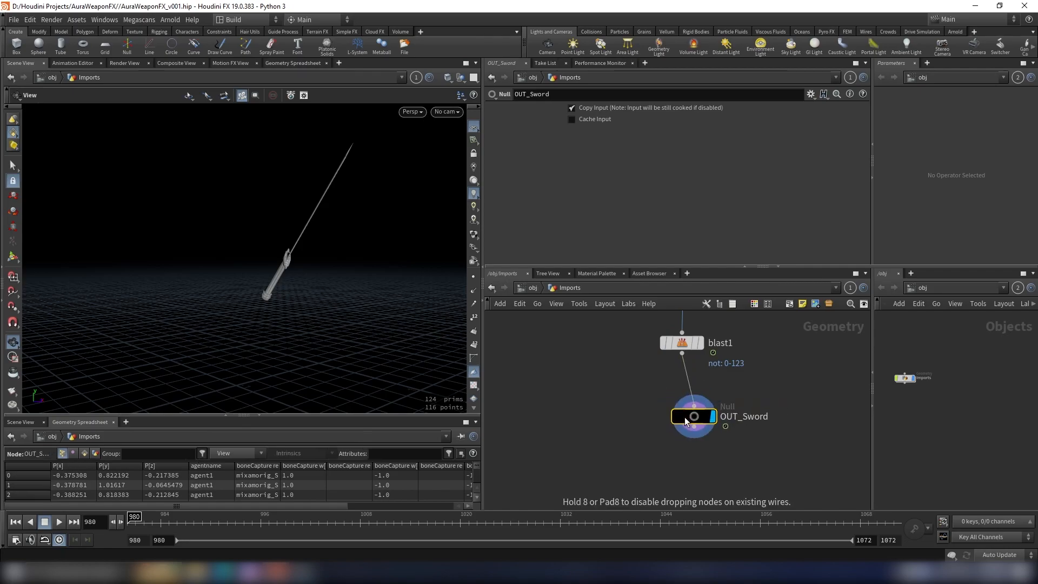
# Step: Add a Time Shift node below OUT_Shield and display its result
pyautogui.press('h')
pyautogui.scroll(3, 609, 357)
pyautogui.click(626, 356)
pyautogui.moveTo(335, 250); pyautogui.dragTo(273, 232)
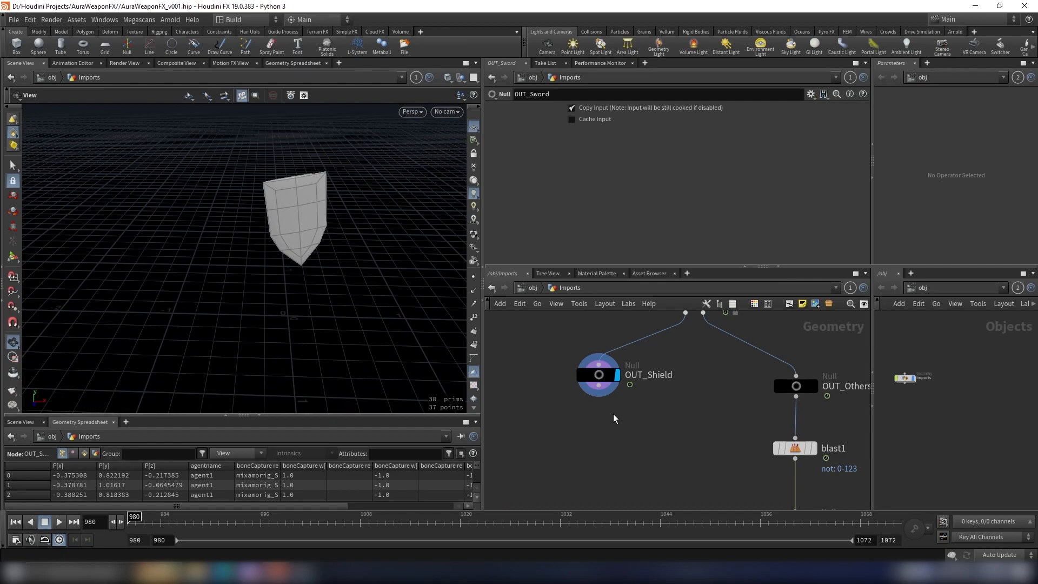
pyautogui.scroll(-2, 615, 417)
pyautogui.moveTo(620, 382); pyautogui.dragTo(611, 424)
pyautogui.write('tim')
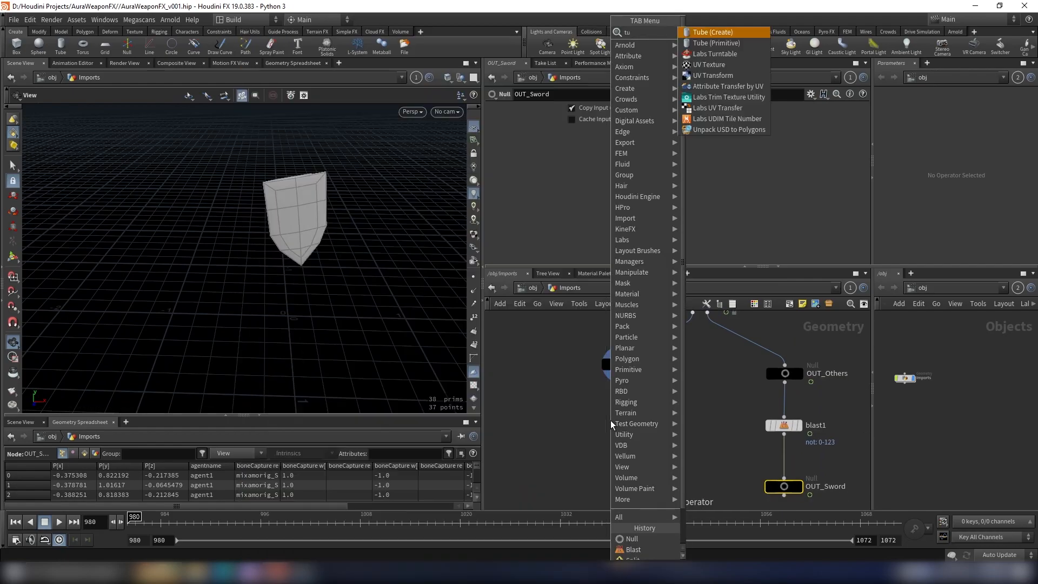
pyautogui.press('Down')
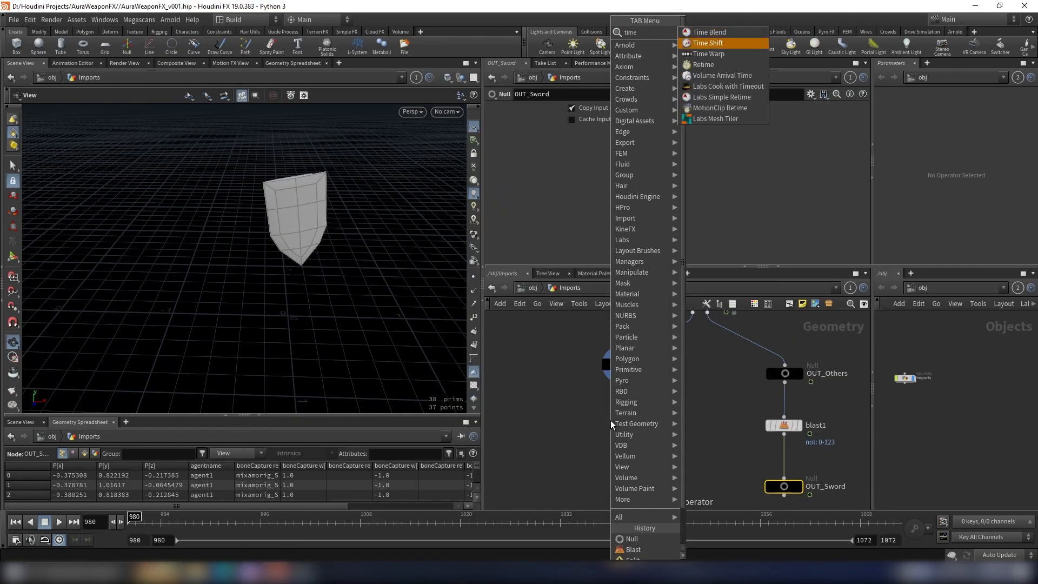
pyautogui.press('Return')
pyautogui.scroll(3, 627, 426)
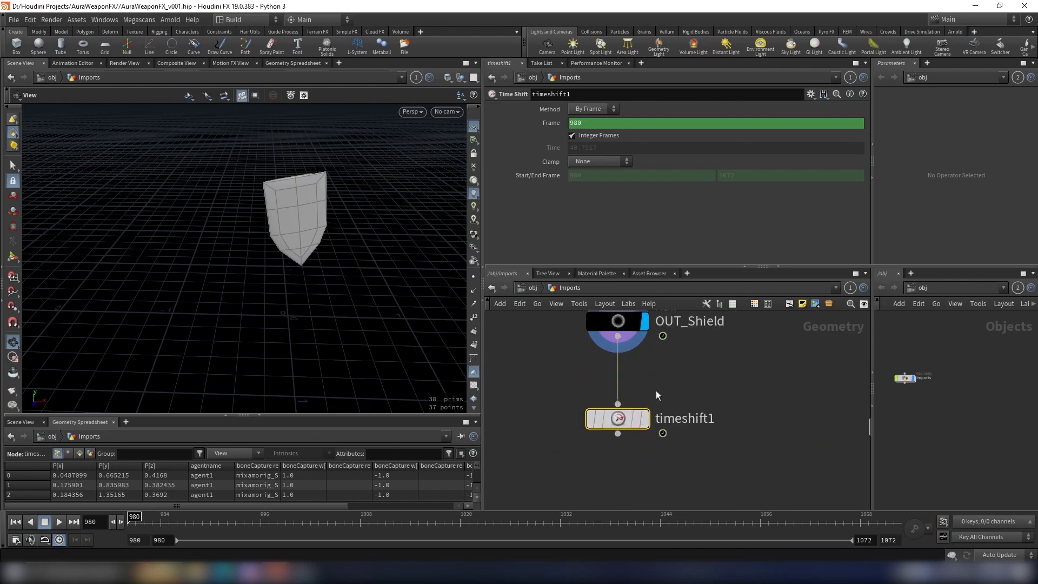
pyautogui.click(647, 409)
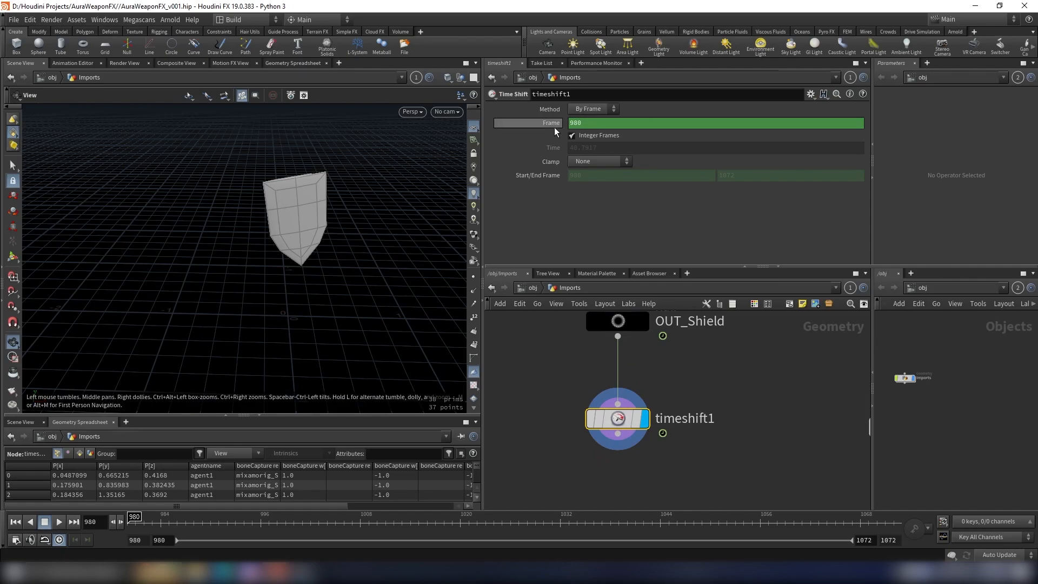
# Step: Set timeshift1's frame to $FSTART to freeze the shield at the start frame
pyautogui.click(596, 123)
pyautogui.write('$FSTART')
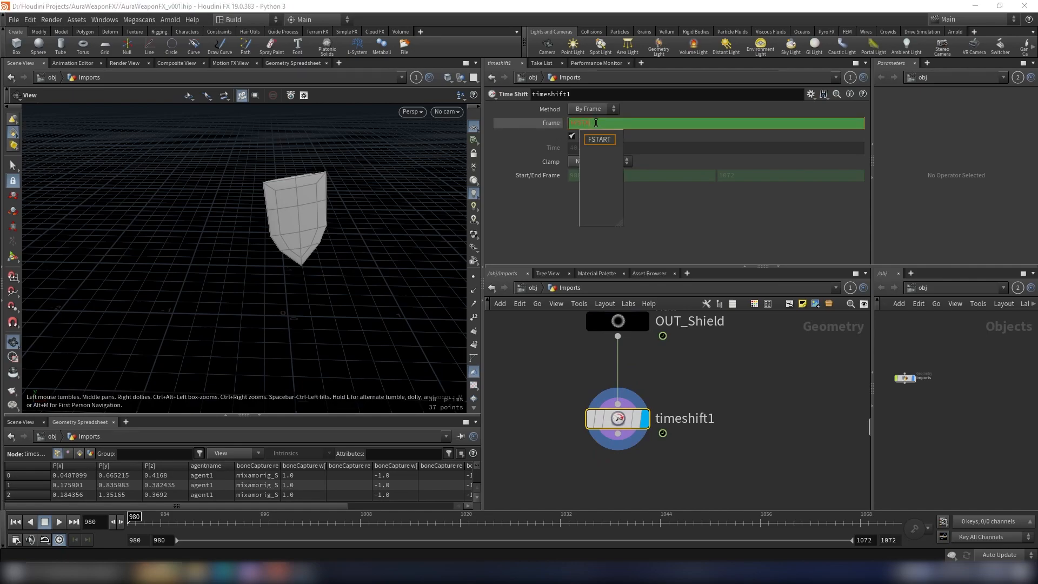
pyautogui.press('Return')
pyautogui.scroll(-3, 698, 378)
pyautogui.moveTo(653, 394)
pyautogui.moveTo(320, 250); pyautogui.dragTo(370, 227)
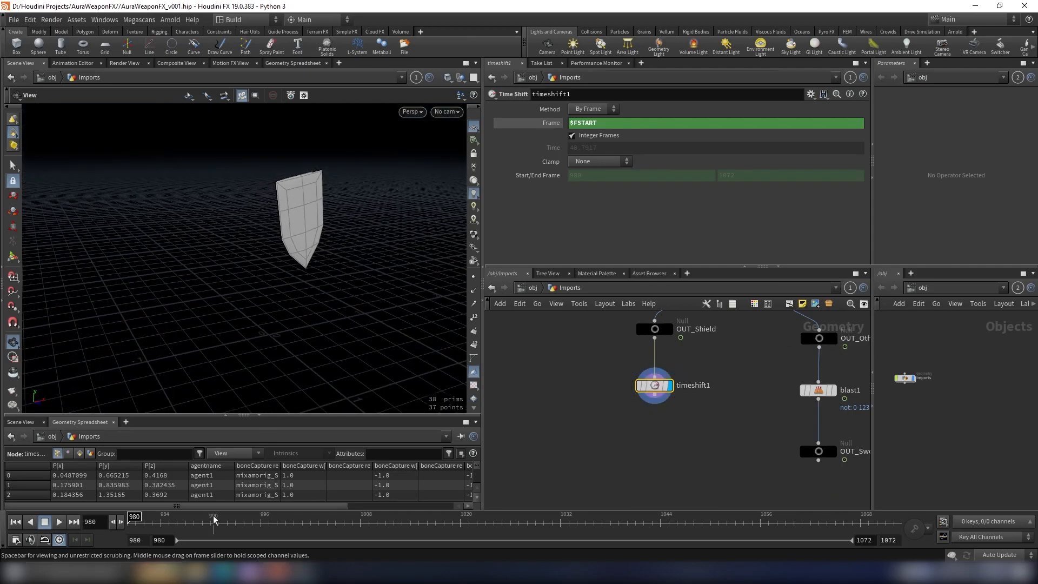
# Step: Add a Transform node below timeshift1, display it, and move the shield's centroid to the origin
pyautogui.moveTo(273, 238); pyautogui.dragTo(359, 225)
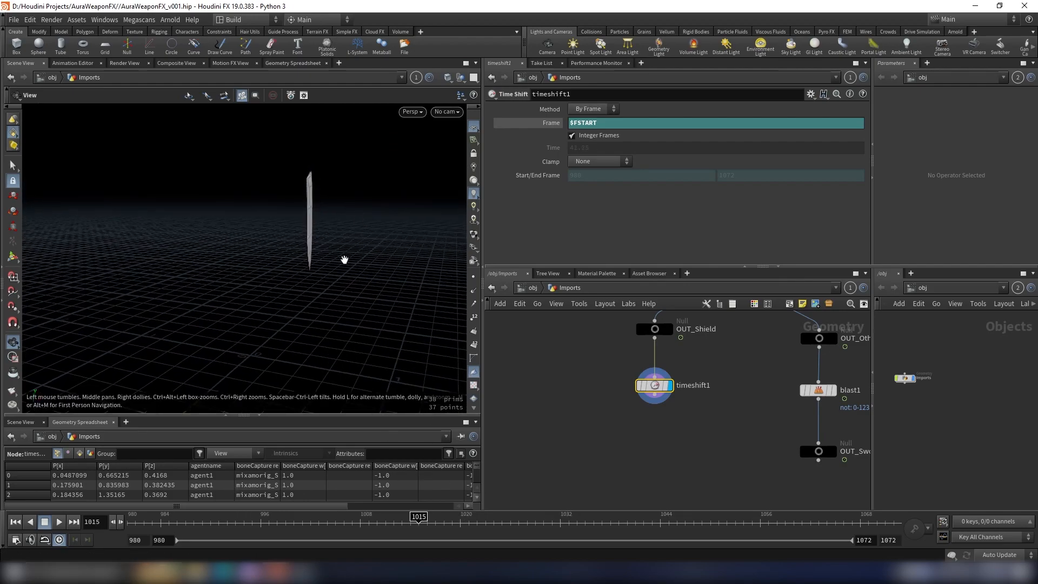
pyautogui.click(646, 439)
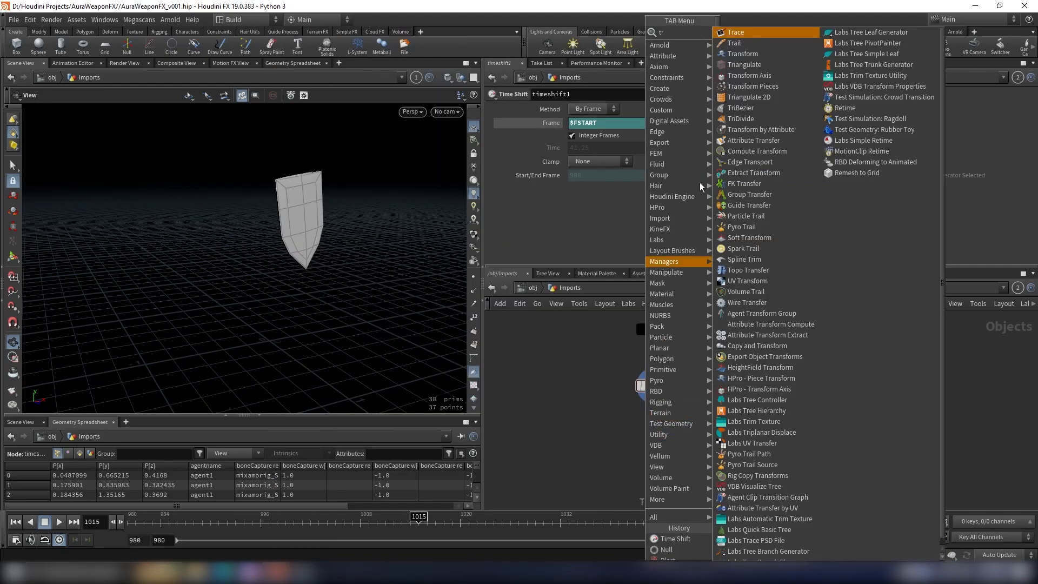
pyautogui.click(755, 57)
pyautogui.scroll(2, 652, 447)
pyautogui.click(652, 448)
pyautogui.moveTo(653, 448); pyautogui.dragTo(662, 452)
pyautogui.click(626, 246)
# Step: Add a second Transform node below transform1 and display its result
pyautogui.moveTo(325, 241); pyautogui.dragTo(285, 231)
pyautogui.hotkey('space', '3')
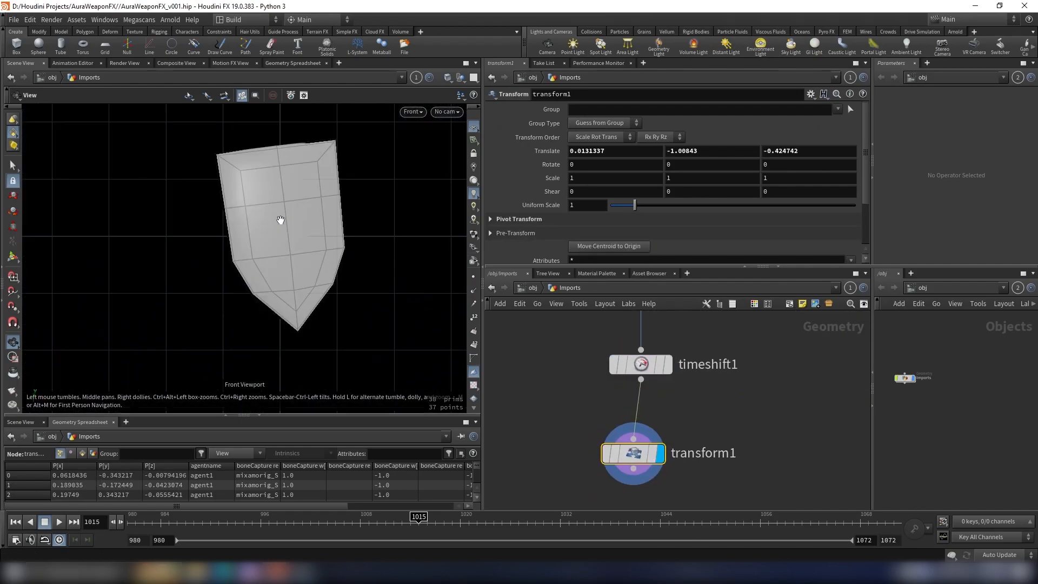
pyautogui.moveTo(292, 216); pyautogui.dragTo(261, 264, button='middle')
pyautogui.scroll(-1, 646, 389)
pyautogui.moveTo(647, 390); pyautogui.dragTo(668, 355, button='middle')
pyautogui.moveTo(665, 413); pyautogui.dragTo(672, 413)
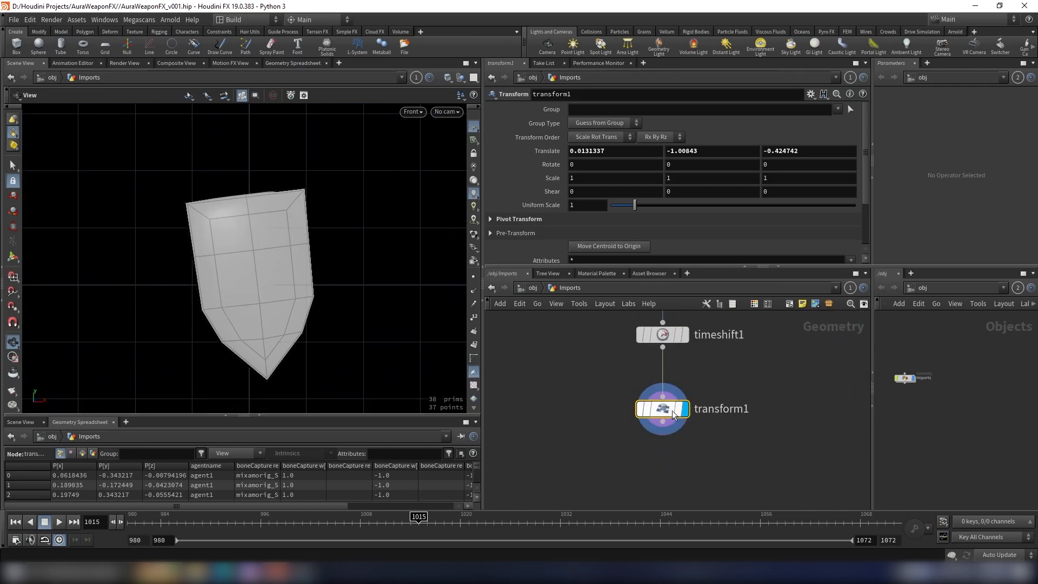
pyautogui.press('Tab')
pyautogui.write('trans')
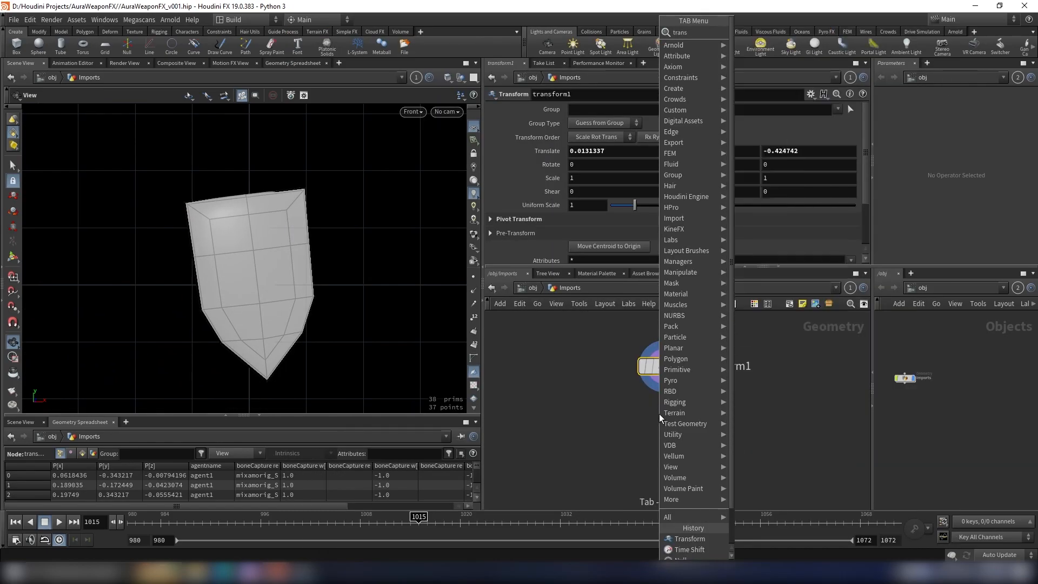
pyautogui.write('from')
pyautogui.press('BackSpace')
pyautogui.press('BackSpace')
pyautogui.press('BackSpace')
pyautogui.write('orm')
pyautogui.press('Return')
pyautogui.moveTo(660, 418); pyautogui.dragTo(666, 444)
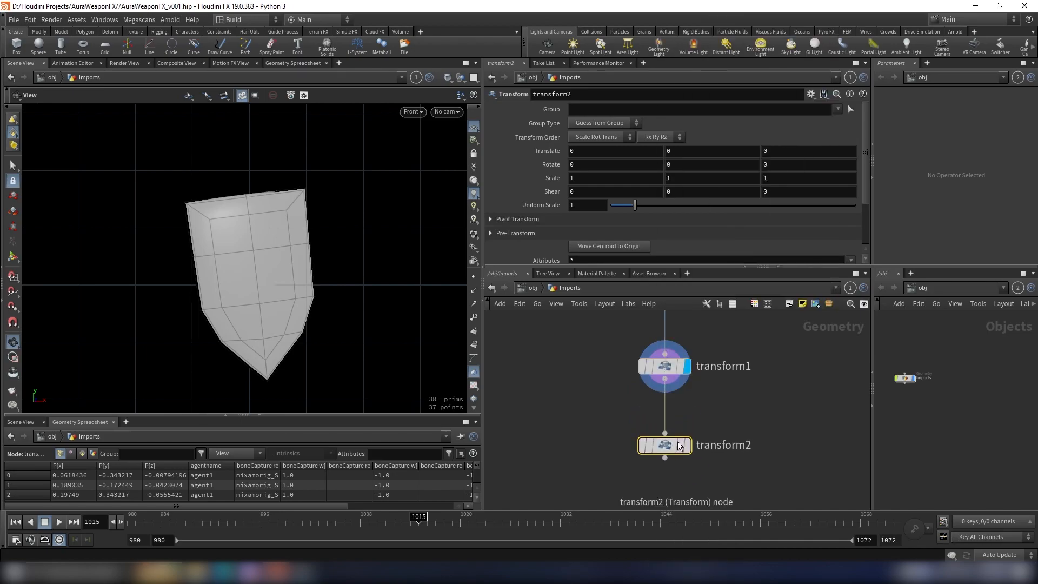
pyautogui.click(688, 445)
# Step: Rotate the shield with transform2 about Y and to about -6.3° about Z so that it stands straight
pyautogui.click(12, 257)
pyautogui.moveTo(281, 218); pyautogui.dragTo(346, 162)
pyautogui.hotkey('space', '1')
pyautogui.press('Escape')
pyautogui.press('Return')
pyautogui.click(12, 342)
pyautogui.moveTo(260, 292); pyautogui.dragTo(330, 302)
# Step: Add a Null below transform2, display it, and rename it OUT_Shield_Sim
pyautogui.moveTo(691, 463); pyautogui.dragTo(694, 437, button='middle')
pyautogui.scroll(1, 694, 436)
pyautogui.moveTo(682, 416); pyautogui.dragTo(677, 430)
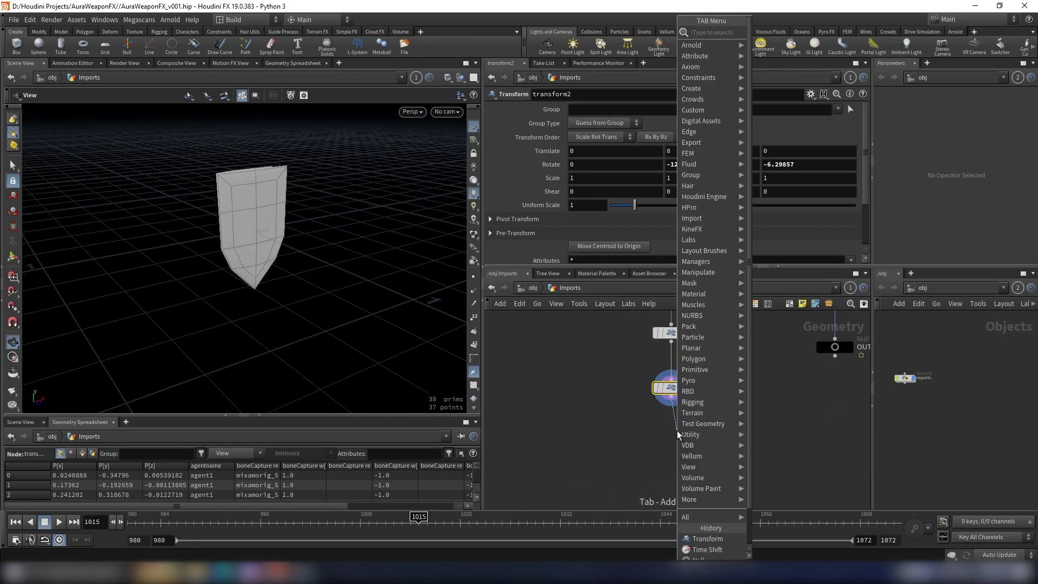
pyautogui.write('null')
pyautogui.press('Return')
pyautogui.click(673, 449)
pyautogui.doubleClick(703, 445)
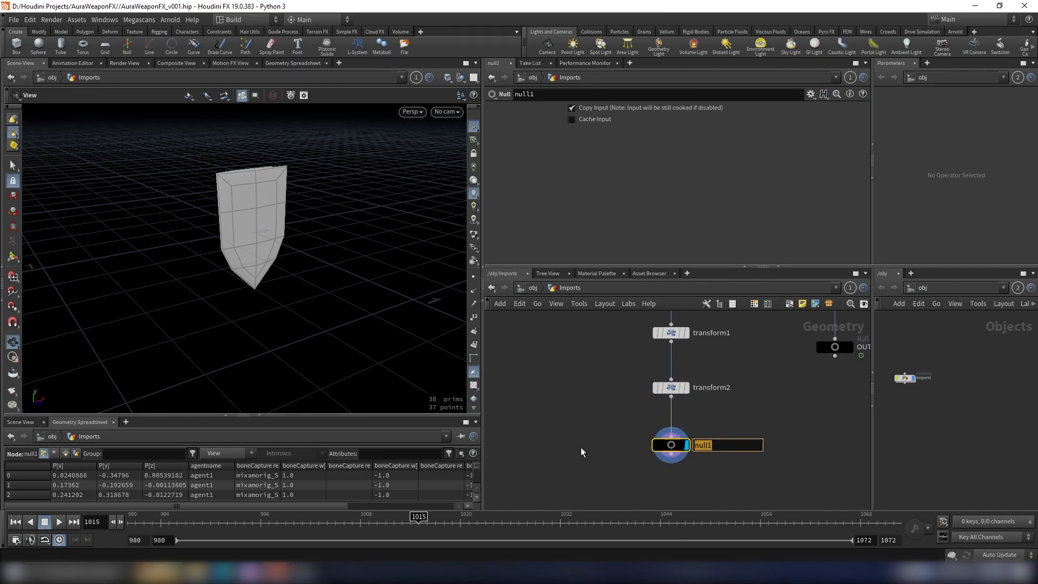
pyautogui.write('OUT_SH')
pyautogui.press('BackSpace')
pyautogui.write('hield_Sim')
pyautogui.press('Return')
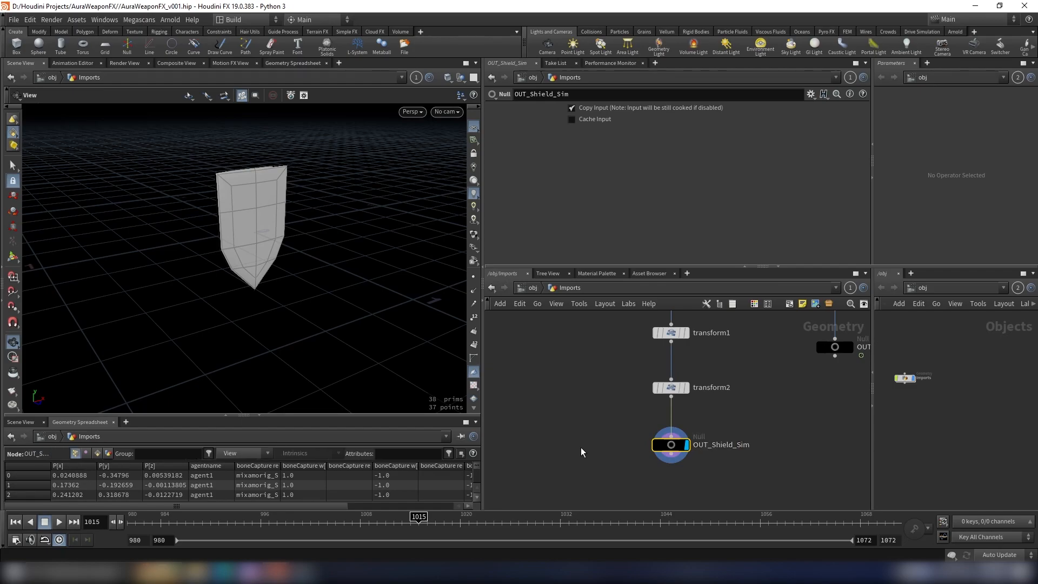
# Step: Create a new Geometry object below Imports at the object level
pyautogui.press('h')
pyautogui.scroll(4, 705, 390)
pyautogui.moveTo(249, 232); pyautogui.dragTo(290, 221)
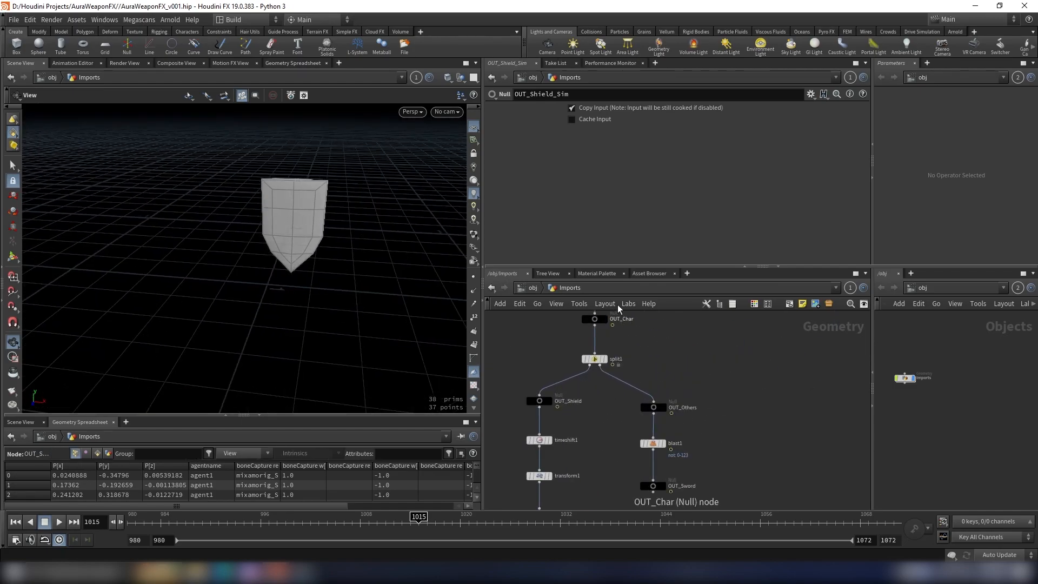
pyautogui.click(534, 292)
pyautogui.scroll(2, 676, 398)
pyautogui.press('Tab')
pyautogui.write('ge')
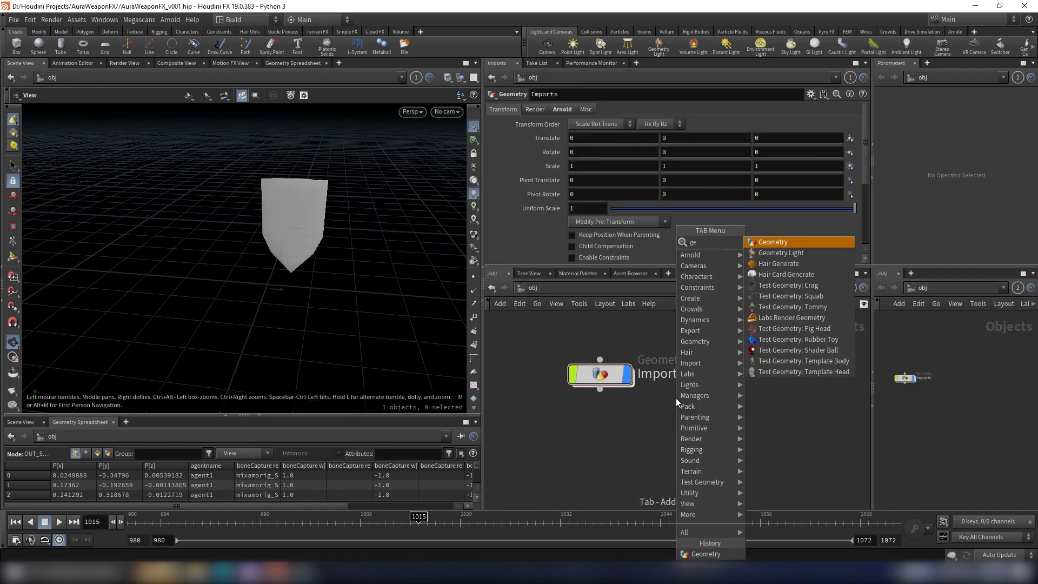
pyautogui.press('Return')
pyautogui.click(606, 449)
# Step: Rename the new geometry object Setup and go inside it
pyautogui.doubleClick(673, 448)
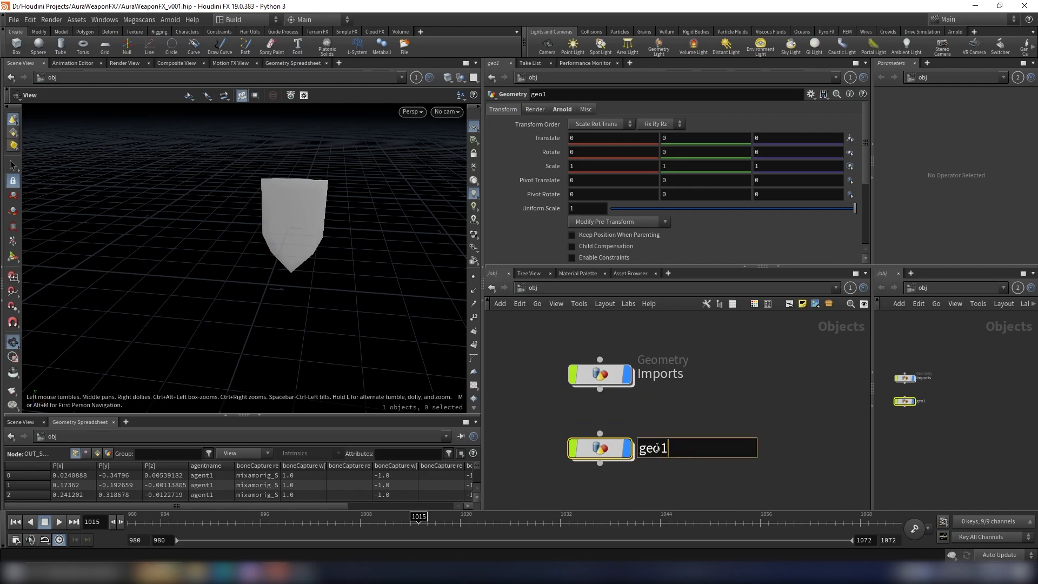
pyautogui.press('BackSpace')
pyautogui.write('Setup')
pyautogui.press('Return')
pyautogui.doubleClick(603, 448)
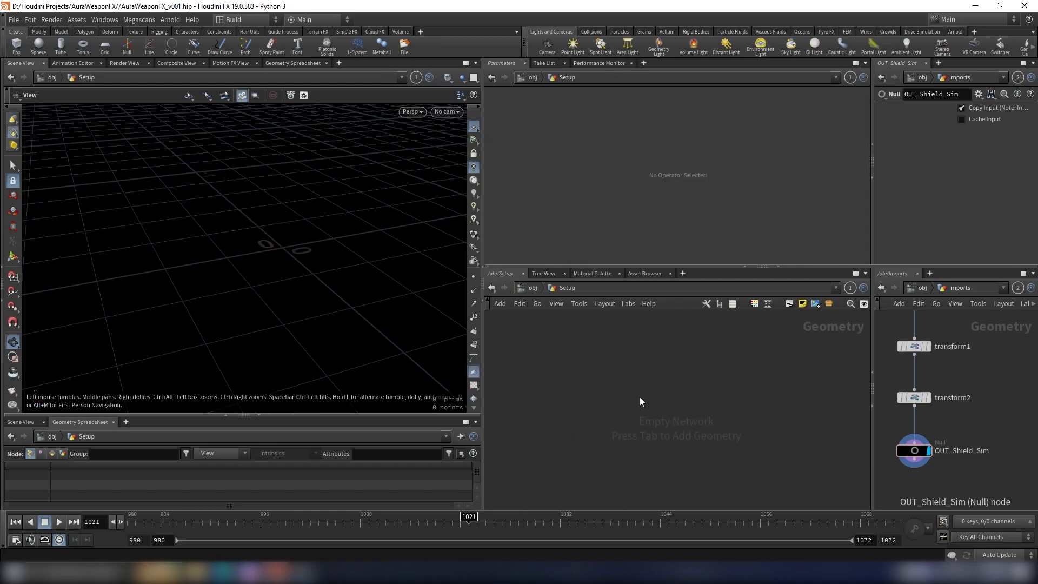
# Step: Add an Object Merge node in the empty Setup network
pyautogui.press('Tab')
pyautogui.write('a')
pyautogui.press('BackSpace')
pyautogui.write('obj')
pyautogui.press('Return')
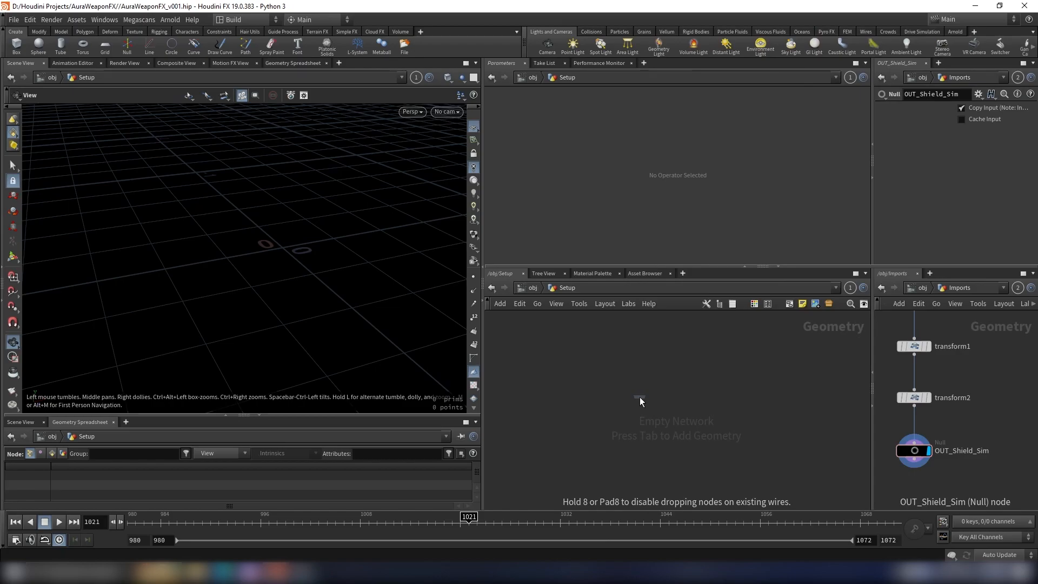
pyautogui.click(640, 397)
# Step: Copy the OUT_Shield_Sim null and set object_merge1's Object 1 to its path, /obj/Imports/OUT_Shield_Sim
pyautogui.click(914, 450)
pyautogui.hotkey('ctrl', 'c')
pyautogui.moveTo(946, 474); pyautogui.dragTo(994, 473, button='middle')
pyautogui.scroll(2, 978, 466)
pyautogui.hotkey('ctrl', 'c')
pyautogui.click(652, 137)
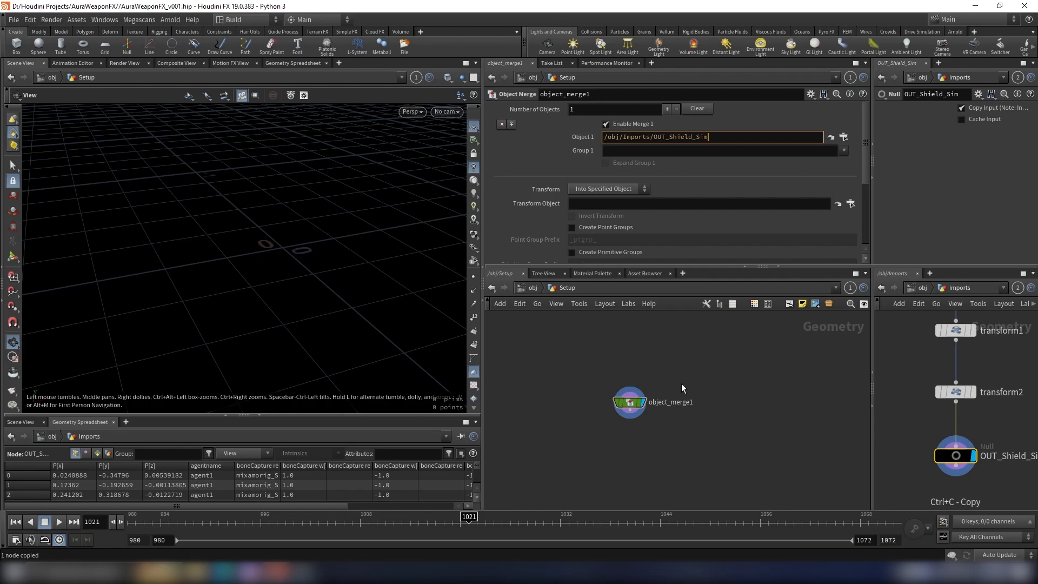
pyautogui.press('Return')
pyautogui.scroll(3, 600, 413)
pyautogui.moveTo(211, 229); pyautogui.dragTo(277, 183)
pyautogui.moveTo(226, 205)
pyautogui.mouseDown()
pyautogui.moveTo(294, 211)
pyautogui.moveTo(227, 220)
pyautogui.mouseUp()
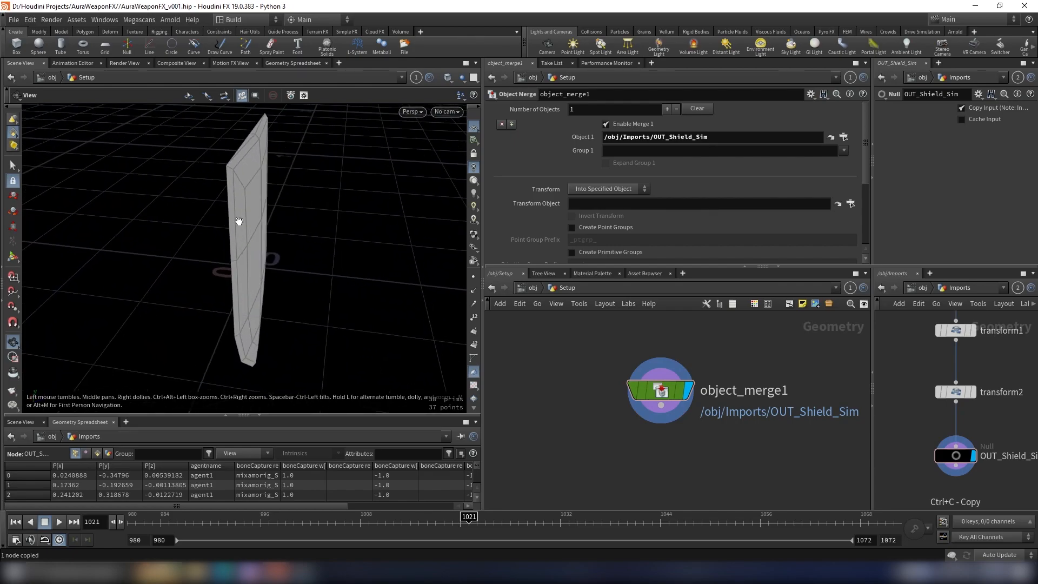
# Step: Add a Remesh node below object_merge1, display it, and set its Target Size to 0.003
pyautogui.scroll(-4, 741, 412)
pyautogui.scroll(5, 741, 412)
pyautogui.click(642, 362)
pyautogui.press('Tab')
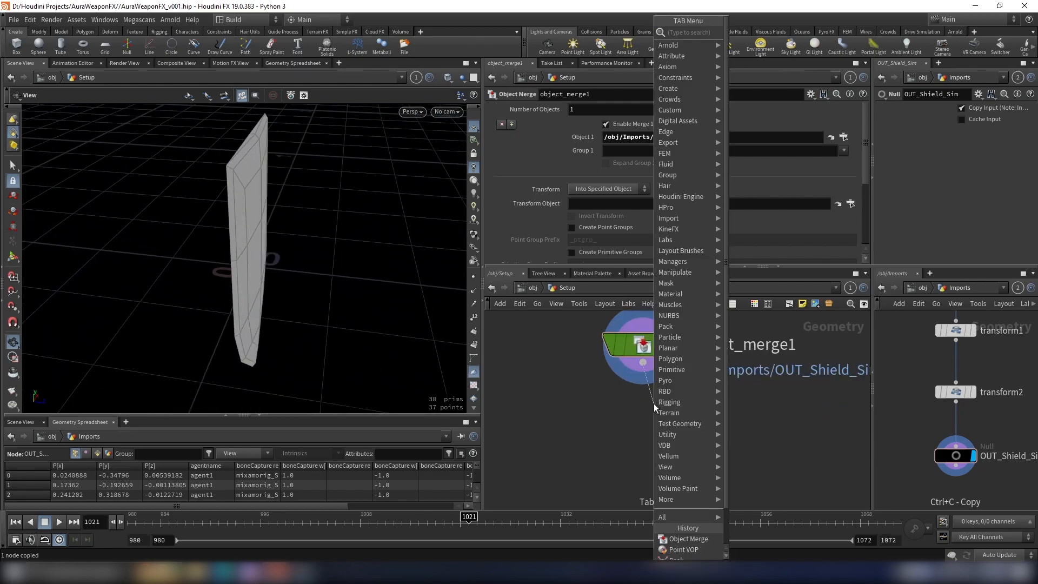
pyautogui.write('remesh')
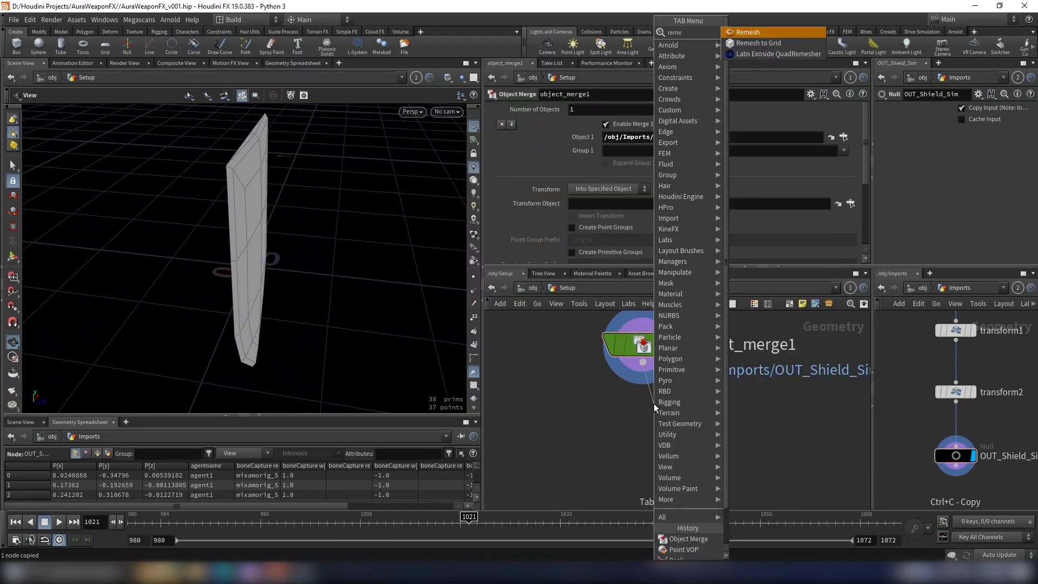
pyautogui.press('Return')
pyautogui.click(654, 403)
pyautogui.moveTo(654, 416); pyautogui.dragTo(643, 440)
pyautogui.click(675, 444)
pyautogui.moveTo(306, 236); pyautogui.dragTo(233, 227)
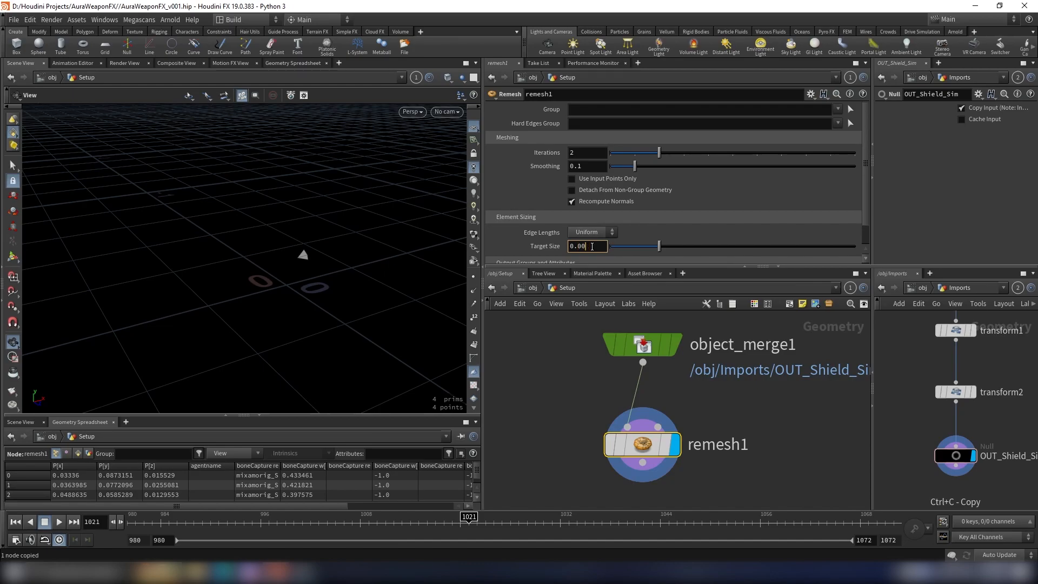
pyautogui.press('Return')
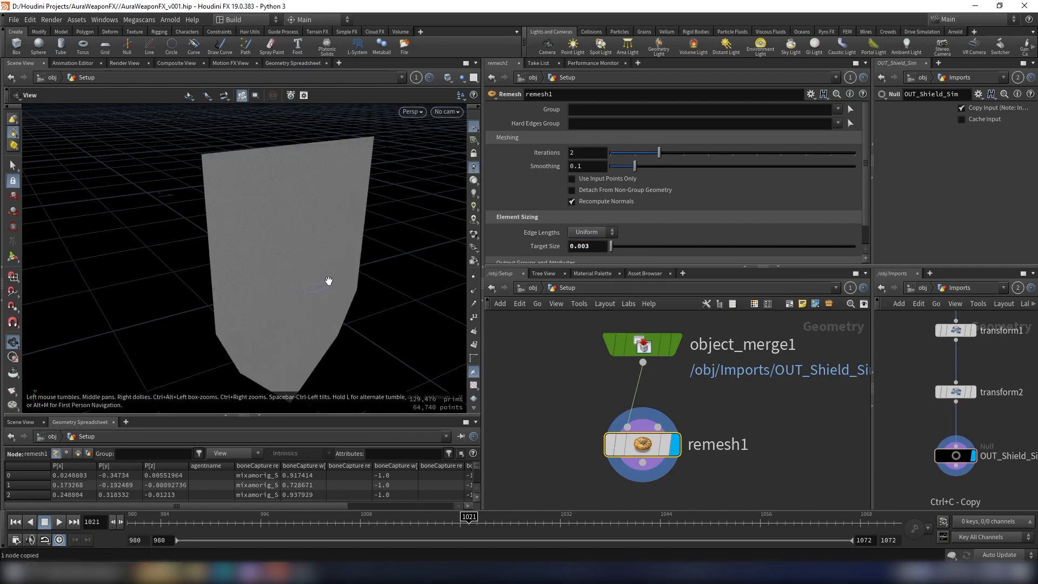
# Step: Examine the remeshed shield's surface density and edges from several angles
pyautogui.moveTo(270, 244); pyautogui.dragTo(297, 273, button='right')
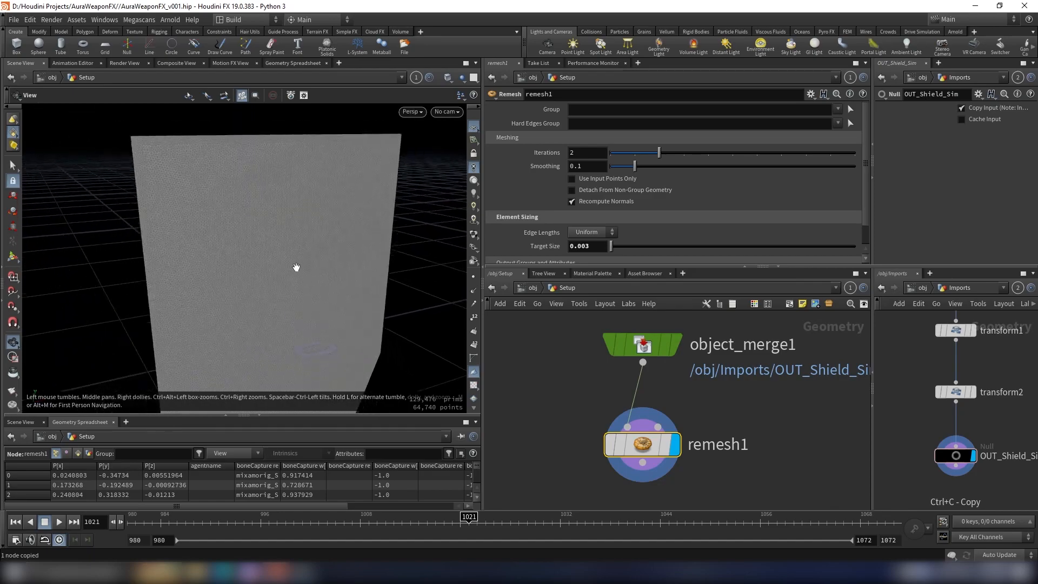
pyautogui.moveTo(297, 273); pyautogui.dragTo(279, 296)
pyautogui.scroll(-3, 727, 379)
pyautogui.scroll(2, 702, 411)
pyautogui.scroll(-2, 697, 421)
pyautogui.moveTo(686, 438); pyautogui.dragTo(680, 401, button='middle')
pyautogui.scroll(2, 680, 402)
pyautogui.moveTo(379, 265); pyautogui.dragTo(254, 227)
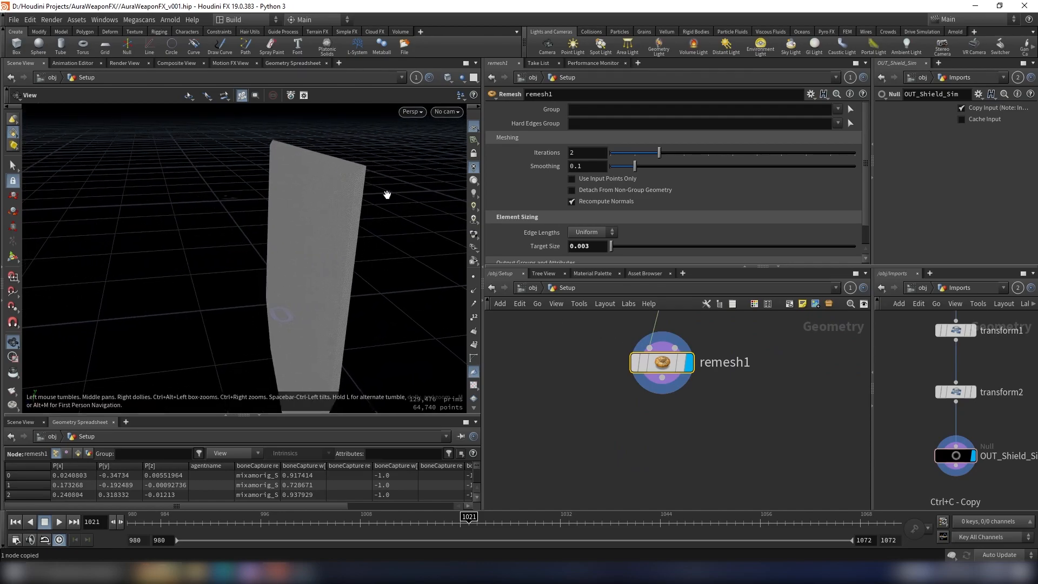
pyautogui.moveTo(317, 223); pyautogui.dragTo(374, 190)
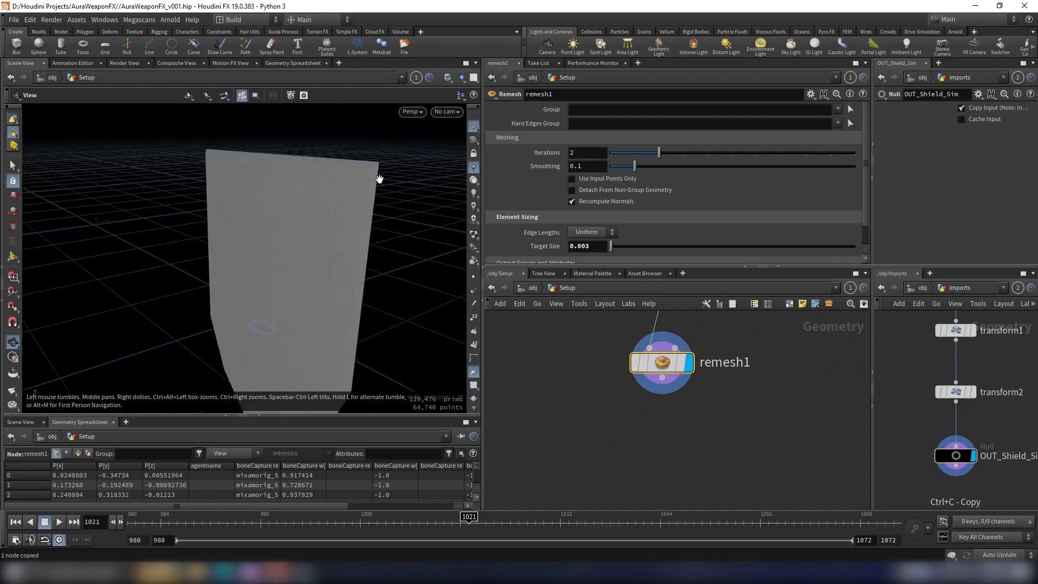
pyautogui.moveTo(132, 146); pyautogui.dragTo(246, 141)
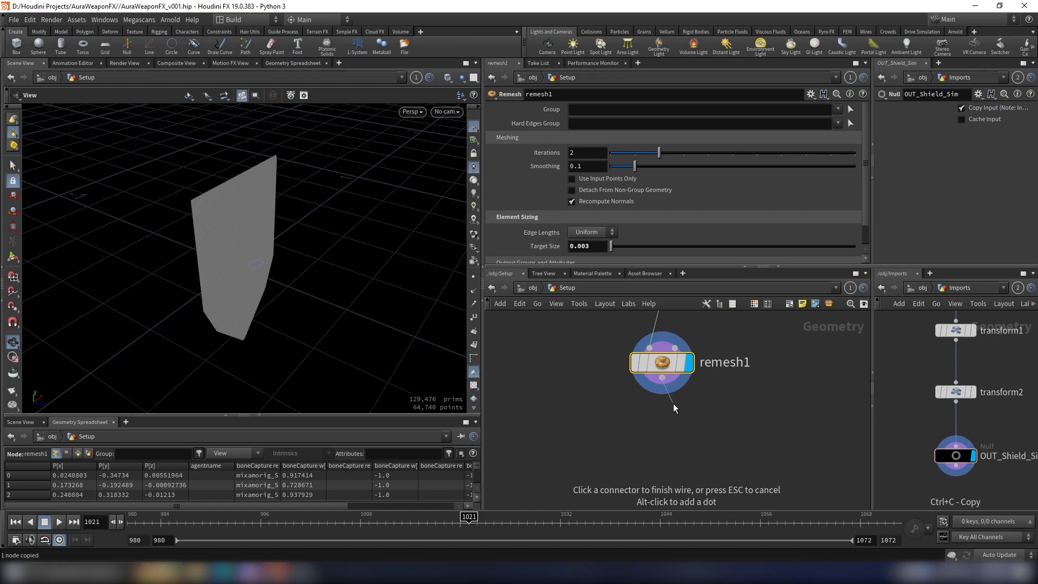
# Step: Add a Peak node below remesh1, display it, and set its Distance to 0.01
pyautogui.press('Tab')
pyautogui.write('peak')
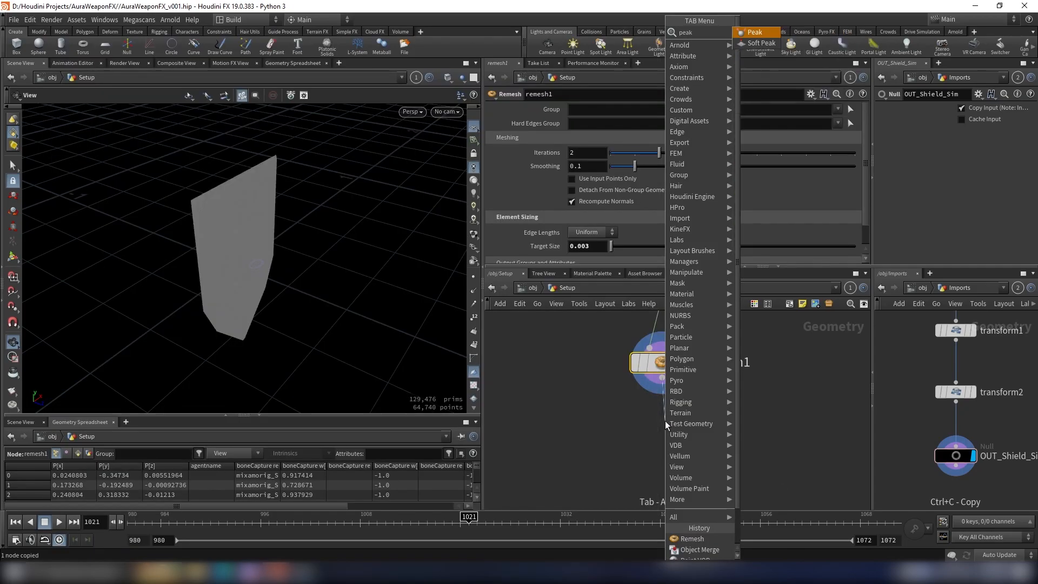
pyautogui.press('Return')
pyautogui.click(665, 431)
pyautogui.moveTo(666, 433); pyautogui.dragTo(665, 444)
pyautogui.click(688, 443)
pyautogui.moveTo(398, 257); pyautogui.dragTo(173, 207)
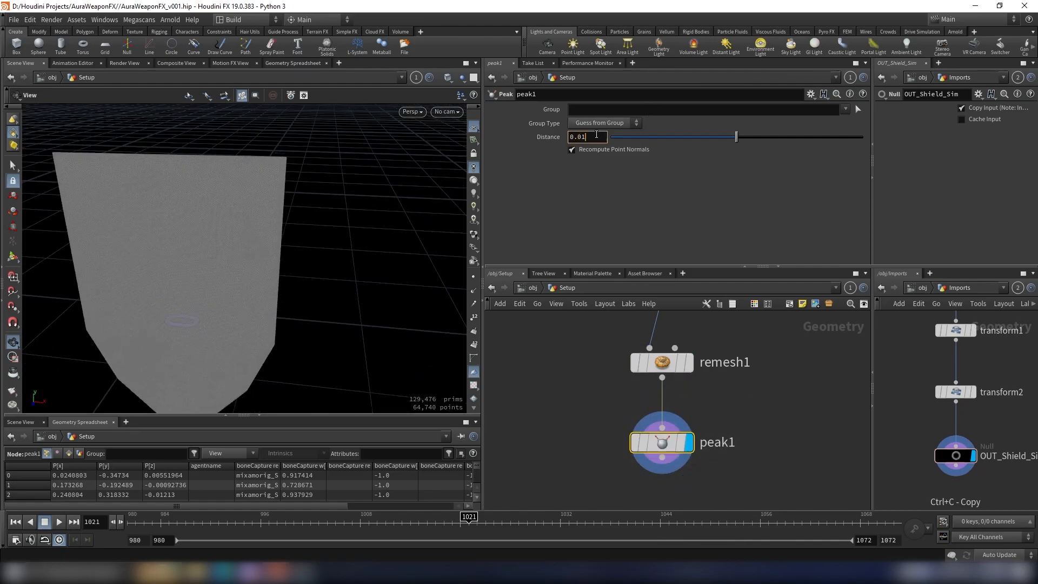
pyautogui.press('Return')
# Step: Template peak1 and display object_merge1 to compare the expanded shield with the original
pyautogui.moveTo(407, 174); pyautogui.dragTo(327, 197)
pyautogui.scroll(3, 639, 439)
pyautogui.click(711, 446)
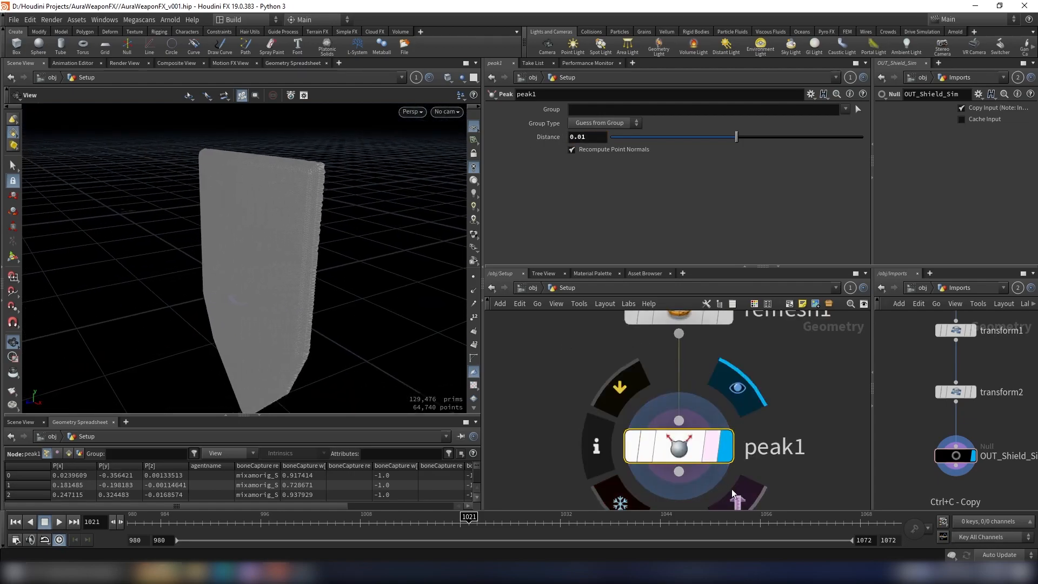
pyautogui.scroll(-5, 795, 424)
pyautogui.moveTo(780, 371); pyautogui.dragTo(757, 461, button='middle')
pyautogui.scroll(2, 745, 422)
pyautogui.click(736, 401)
pyautogui.moveTo(309, 192)
pyautogui.mouseDown()
pyautogui.moveTo(255, 176)
pyautogui.moveTo(281, 170)
pyautogui.moveTo(301, 184)
pyautogui.mouseUp()
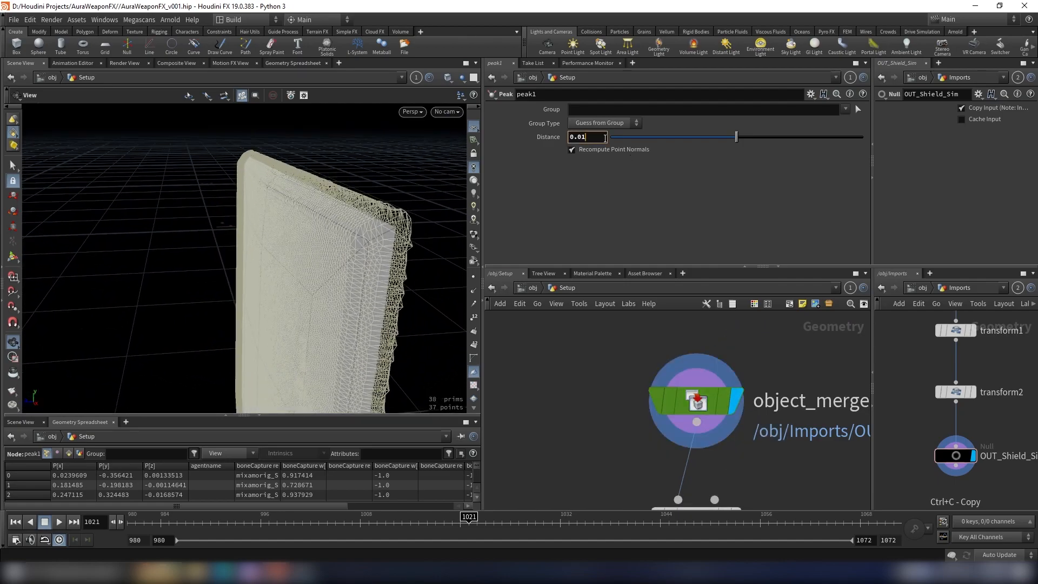
# Step: Set peak1's Distance to 0.02 and display its result again
pyautogui.press('Return')
pyautogui.scroll(6, 378, 265)
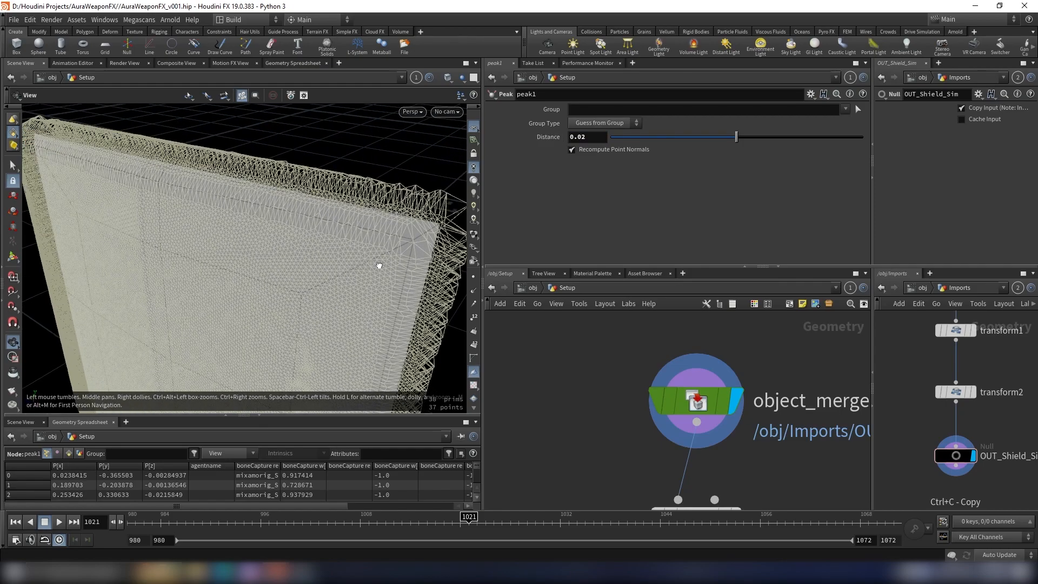
pyautogui.moveTo(376, 311); pyautogui.dragTo(311, 266)
pyautogui.scroll(-5, 707, 450)
pyautogui.moveTo(780, 450); pyautogui.dragTo(771, 350, button='middle')
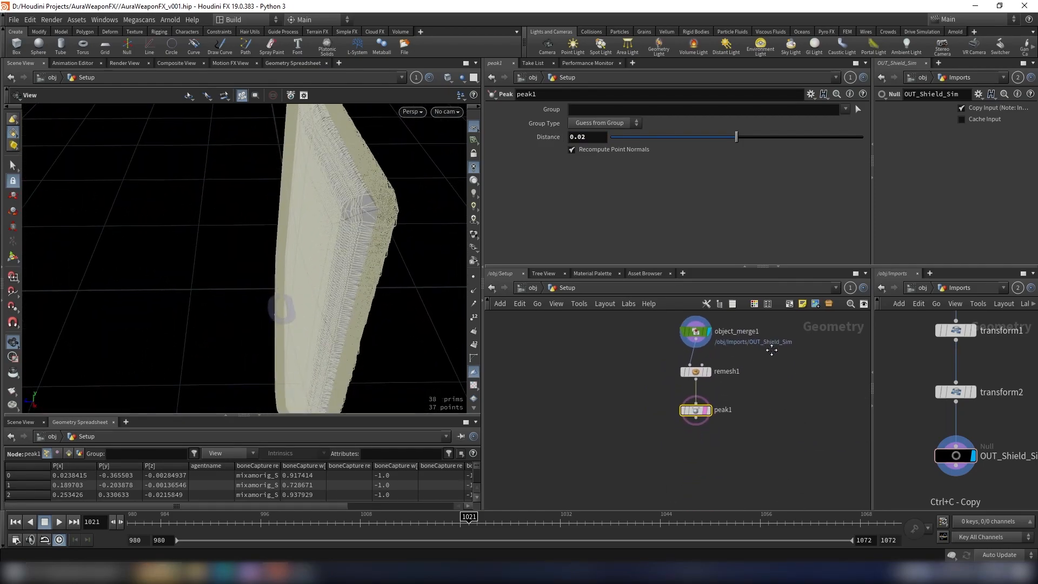
pyautogui.scroll(3, 701, 413)
pyautogui.click(718, 421)
pyautogui.moveTo(373, 232); pyautogui.dragTo(384, 152)
# Step: Add a Point VOP node below peak1 and display it
pyautogui.scroll(-5, 757, 439)
pyautogui.moveTo(755, 437); pyautogui.dragTo(755, 422, button='middle')
pyautogui.scroll(5, 785, 444)
pyautogui.click(740, 437)
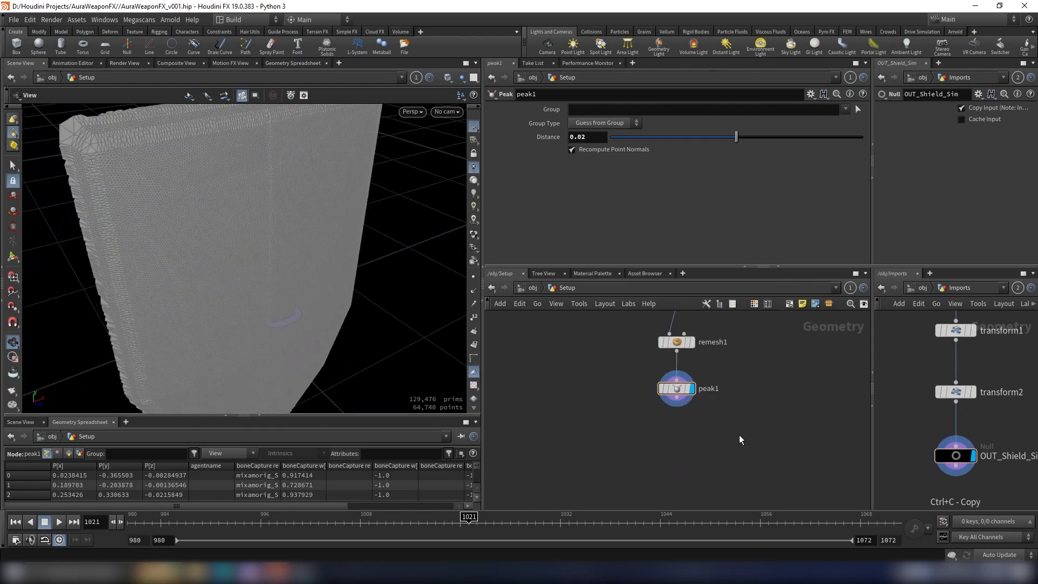
pyautogui.press('Tab')
pyautogui.write('swi')
pyautogui.press('Return')
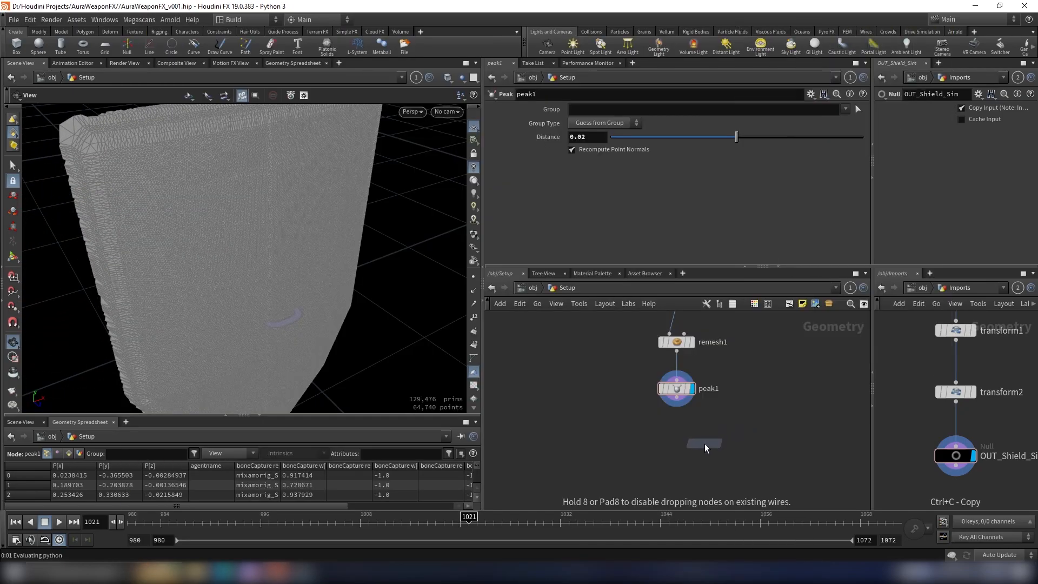
pyautogui.click(675, 449)
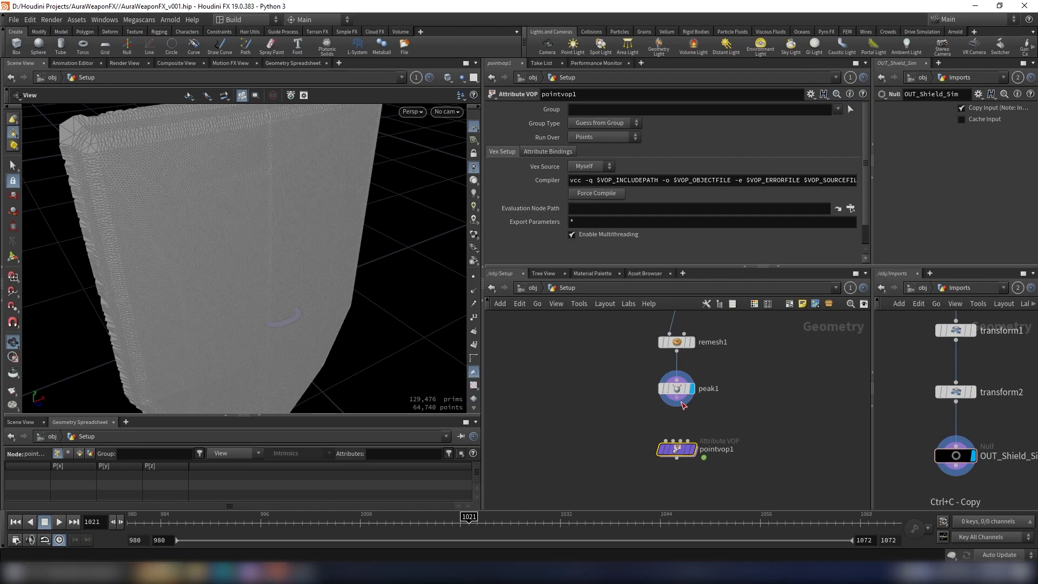
# Step: Rename the Point VOP node below peak1 as noise_density
pyautogui.doubleClick(717, 449)
pyautogui.write('n')
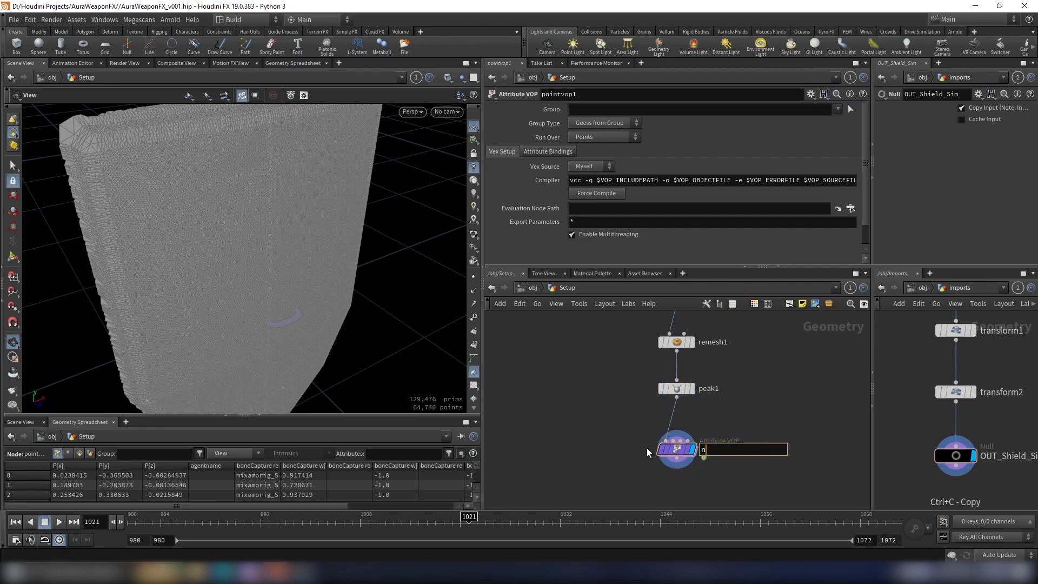
pyautogui.write('oise_density')
pyautogui.press('Return')
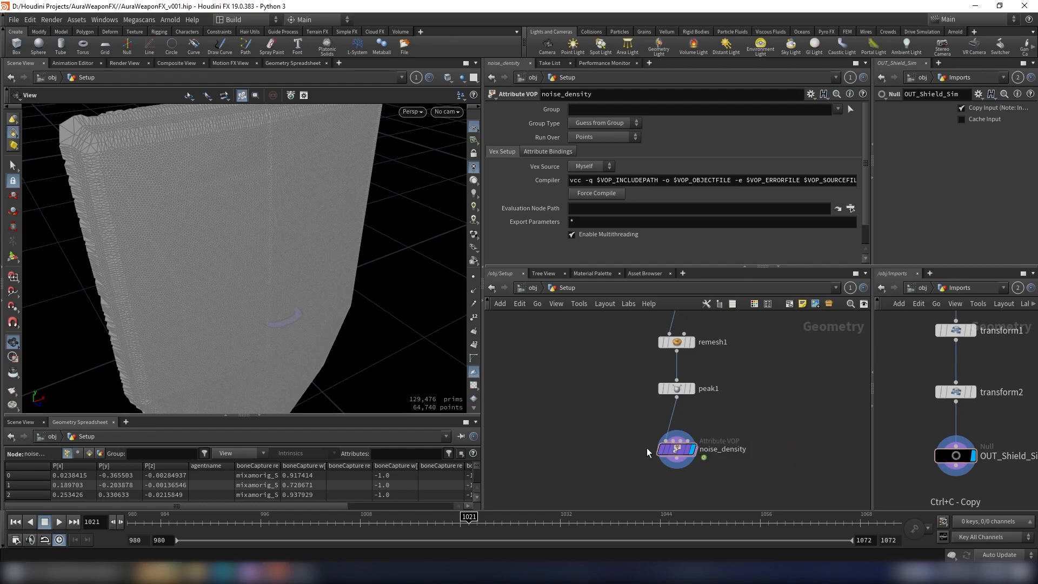
# Step: Open the noise_density node's internal VEX network for editing
pyautogui.doubleClick(686, 447)
pyautogui.moveTo(686, 427); pyautogui.dragTo(641, 430, button='middle')
pyautogui.moveTo(704, 341); pyautogui.dragTo(800, 374)
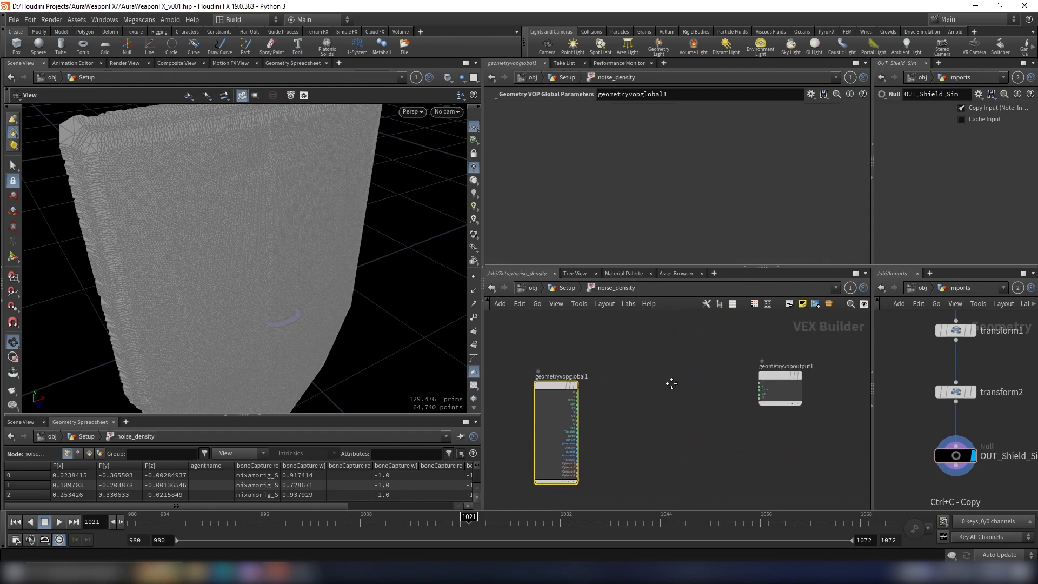
pyautogui.press('Tab')
pyautogui.write('aa')
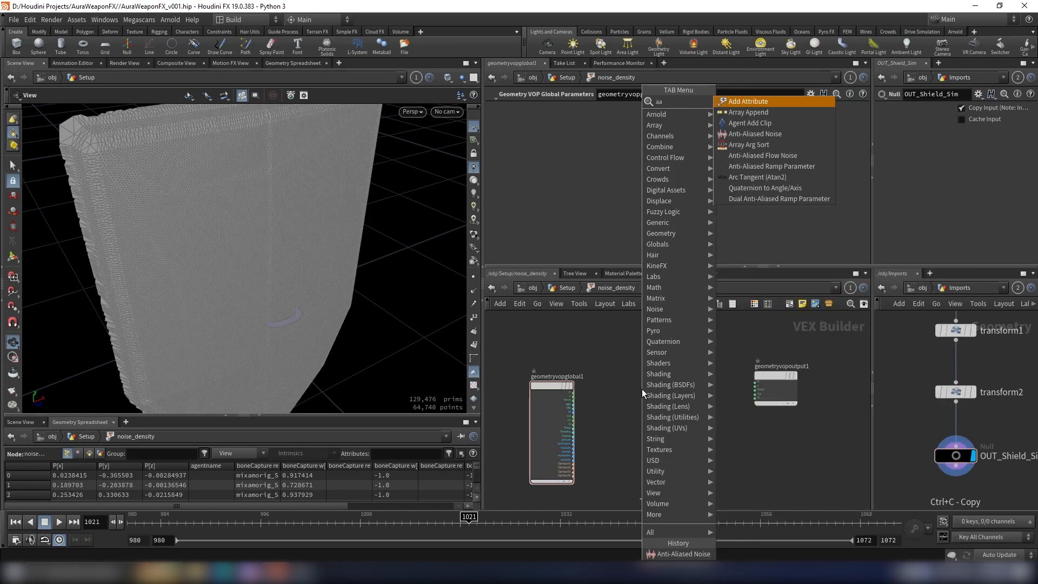
pyautogui.write('f')
pyautogui.press('Return')
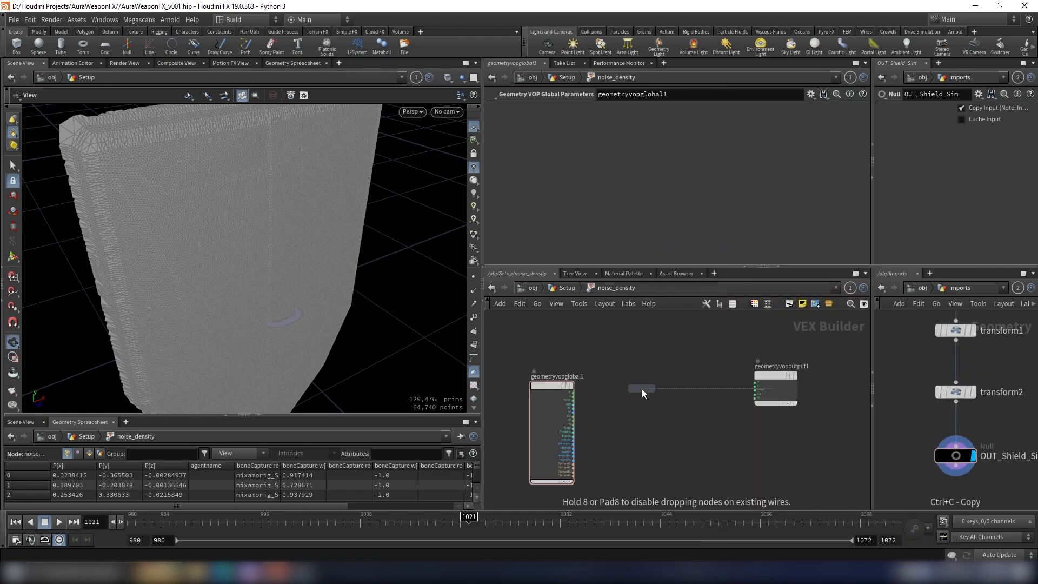
pyautogui.click(641, 389)
pyautogui.moveTo(632, 349); pyautogui.dragTo(673, 352, button='middle')
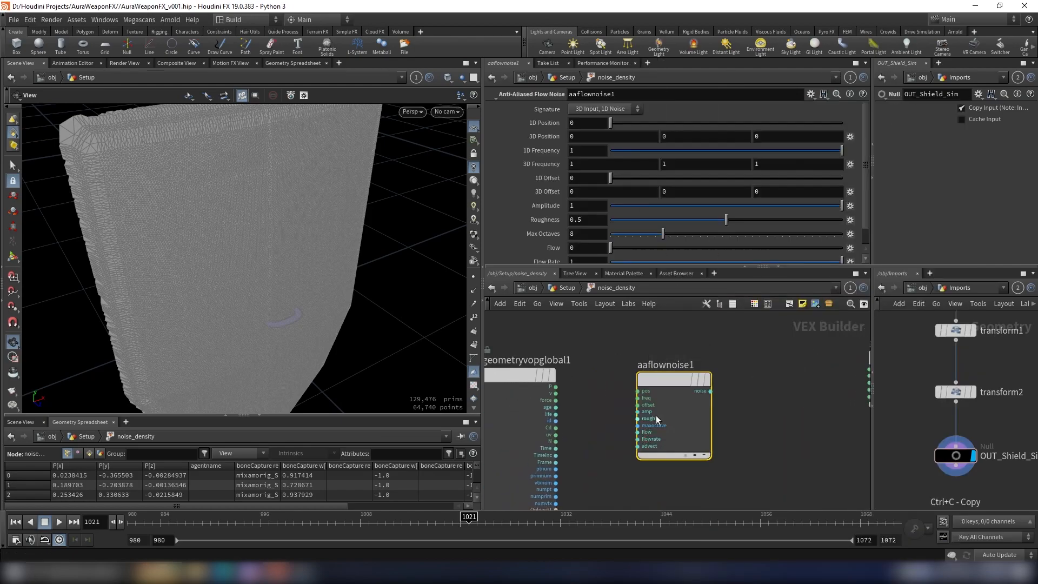
pyautogui.press('Delete')
# Step: Add an Anti-Aliased Noise node and feed the global P output into its pos input
pyautogui.press('Tab')
pyautogui.write('aan')
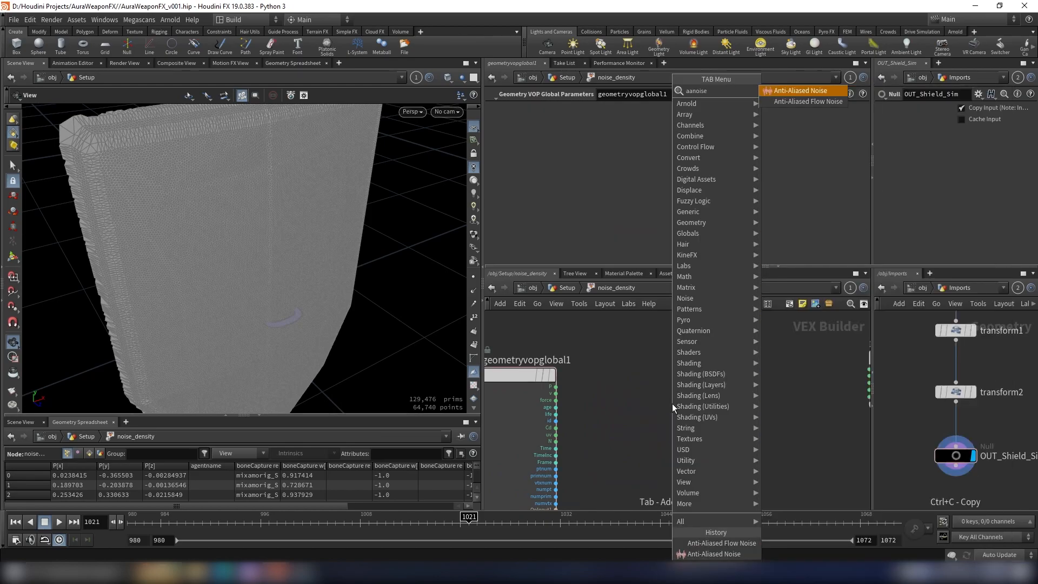
pyautogui.press('Return')
pyautogui.click(692, 407)
pyautogui.scroll(3, 552, 366)
pyautogui.click(560, 403)
pyautogui.scroll(-2, 625, 404)
pyautogui.moveTo(618, 410); pyautogui.dragTo(605, 377, button='middle')
pyautogui.scroll(3, 594, 371)
pyautogui.scroll(-4, 669, 382)
pyautogui.scroll(4, 644, 406)
pyautogui.scroll(-3, 598, 397)
pyautogui.scroll(2, 589, 361)
pyautogui.scroll(-4, 657, 384)
pyautogui.scroll(3, 607, 376)
pyautogui.click(655, 391)
# Step: Connect aanoise1's noise output to the Cd input of geometryvopoutput1 and inspect the shield
pyautogui.scroll(-4, 727, 359)
pyautogui.moveTo(730, 360); pyautogui.dragTo(619, 413, button='middle')
pyautogui.scroll(3, 614, 397)
pyautogui.click(649, 412)
pyautogui.scroll(-3, 669, 402)
pyautogui.scroll(4, 716, 401)
pyautogui.click(710, 403)
pyautogui.moveTo(343, 250); pyautogui.dragTo(272, 180)
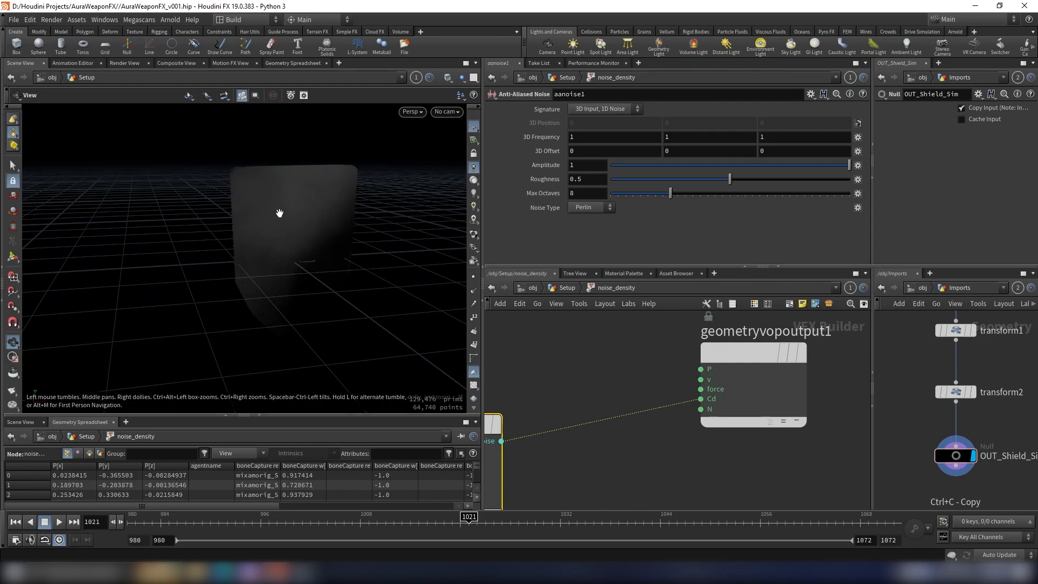
pyautogui.moveTo(262, 201); pyautogui.dragTo(232, 238)
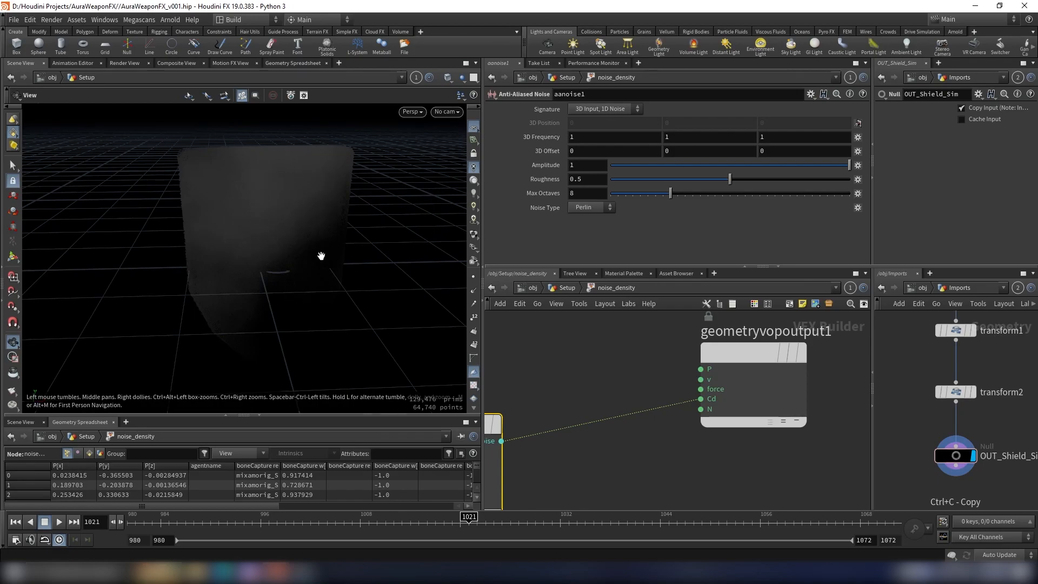
# Step: Reposition the aanoise1 node and set its Noise Type to Simplex
pyautogui.scroll(-4, 661, 359)
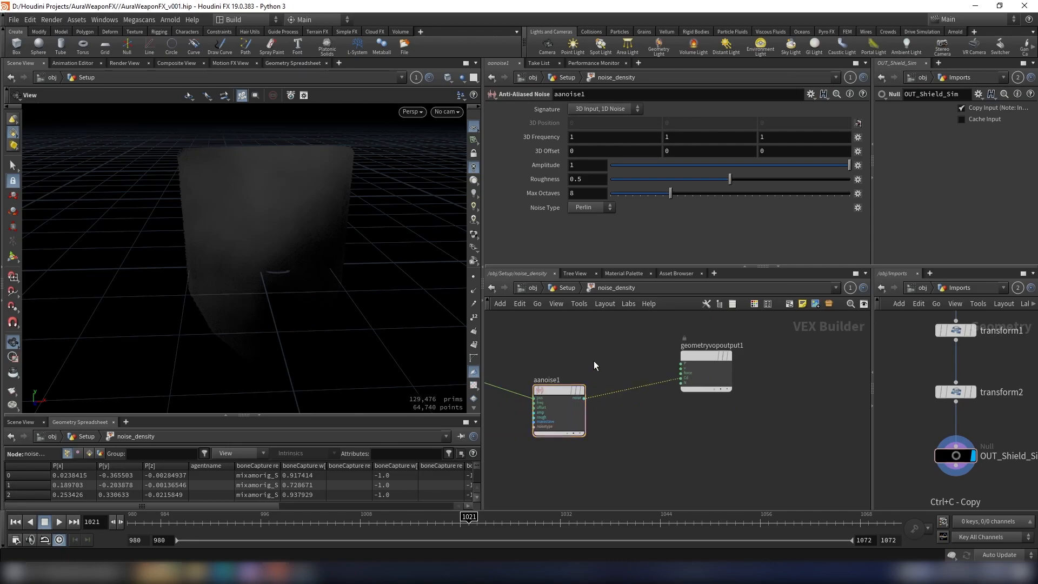
pyautogui.scroll(-3, 674, 359)
pyautogui.scroll(4, 629, 359)
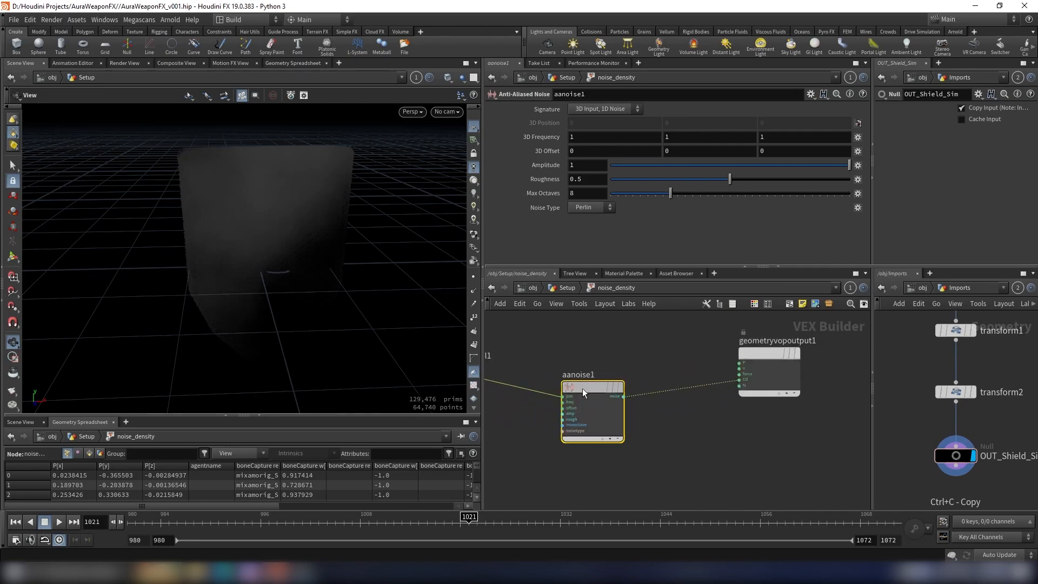
pyautogui.moveTo(582, 390); pyautogui.dragTo(566, 378)
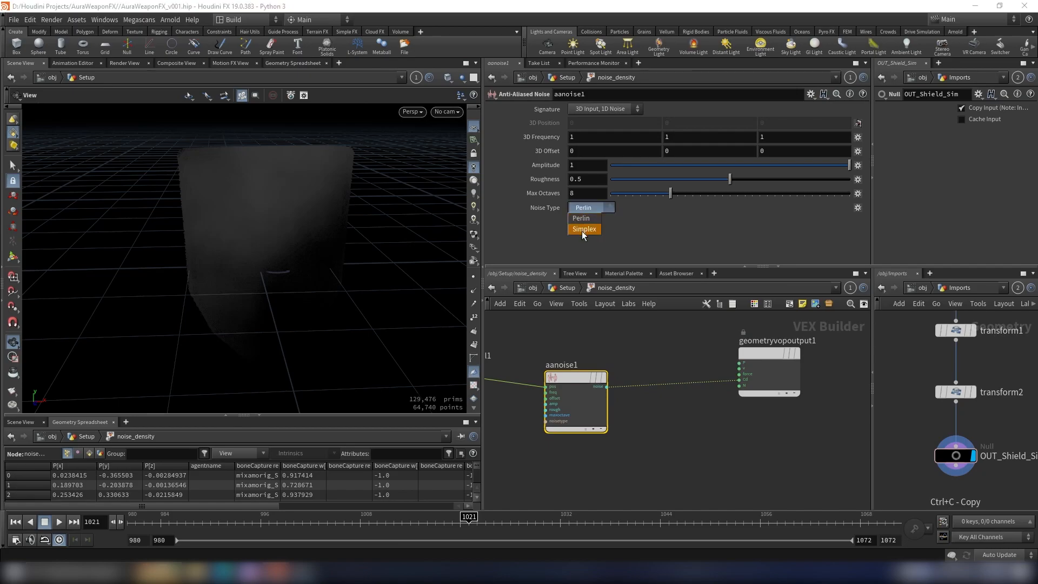
pyautogui.click(582, 229)
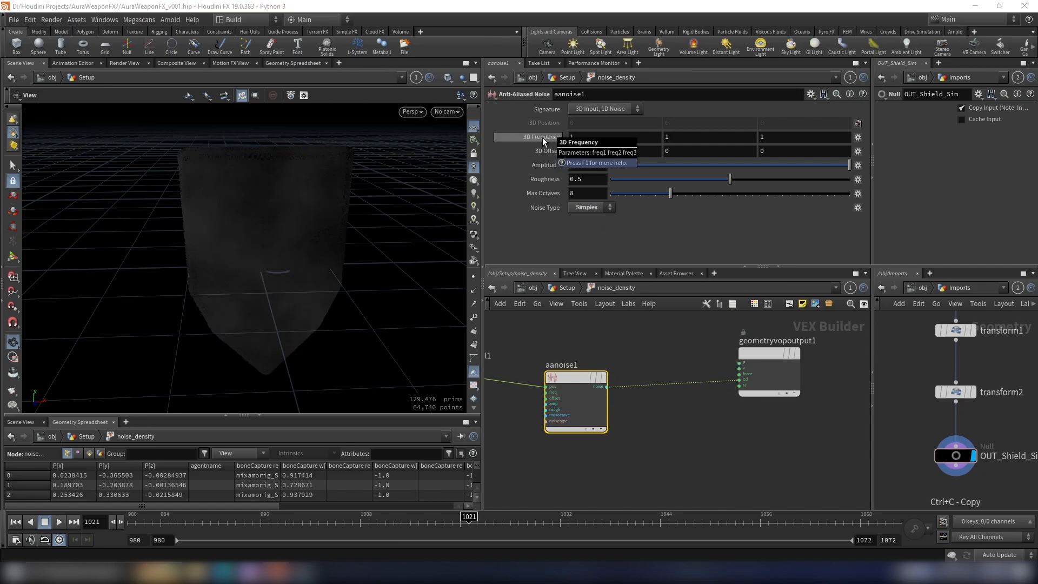
# Step: Set aanoise1's 3D Frequency to 14.2 on all three axes
pyautogui.moveTo(543, 151); pyautogui.dragTo(179, 155, button='middle')
pyautogui.moveTo(389, 216); pyautogui.dragTo(425, 193)
pyautogui.moveTo(530, 135); pyautogui.dragTo(423, 138, button='middle')
pyautogui.moveTo(254, 219); pyautogui.dragTo(304, 225)
# Step: Insert a Fit Range node on the wire between aanoise1 and geometryvopoutput1
pyautogui.scroll(-4, 671, 365)
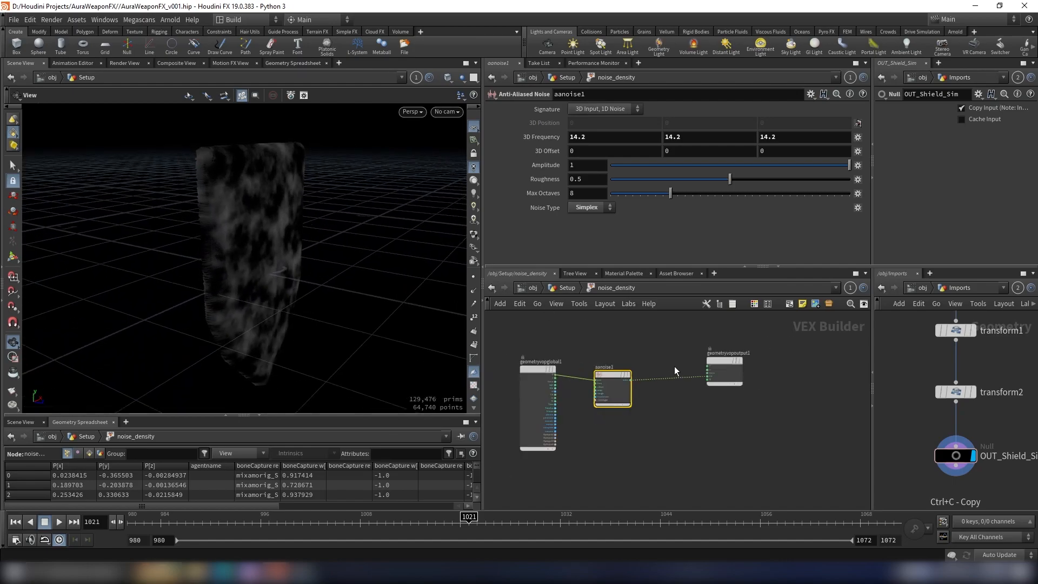
pyautogui.scroll(-2, 663, 361)
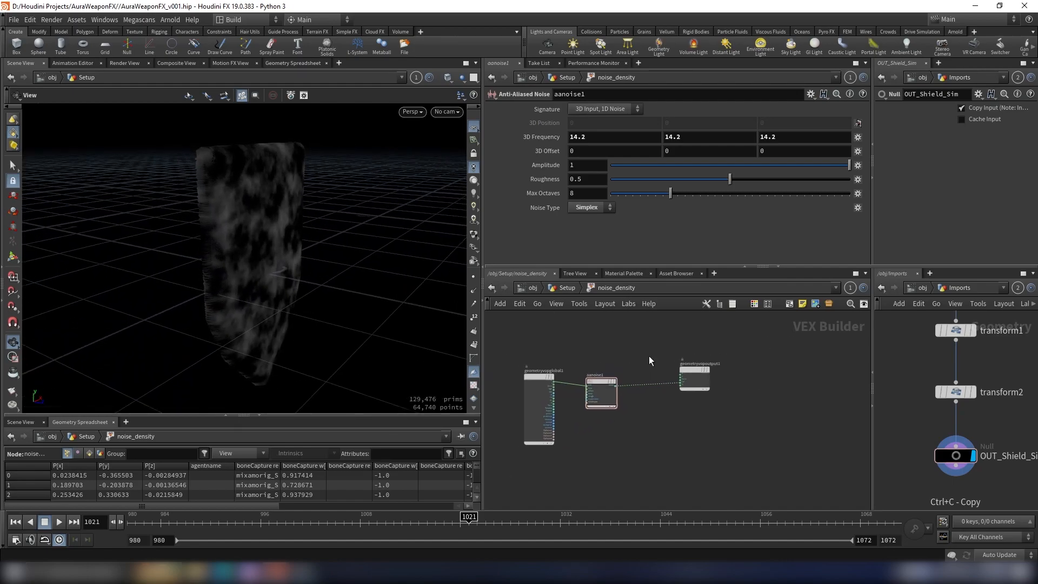
pyautogui.press('Tab')
pyautogui.write('fit')
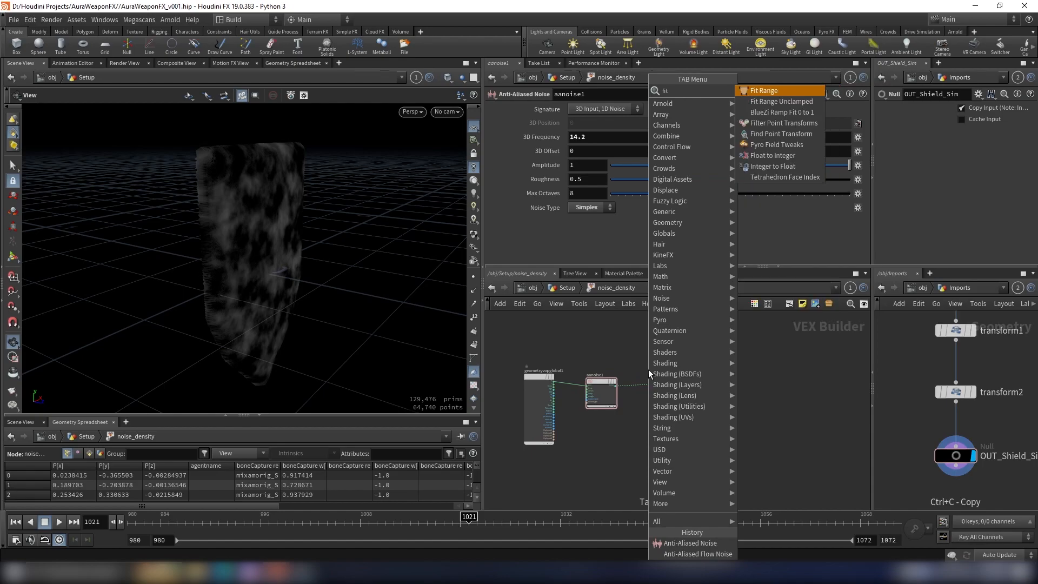
pyautogui.press('Return')
pyautogui.scroll(4, 651, 392)
pyautogui.click(651, 393)
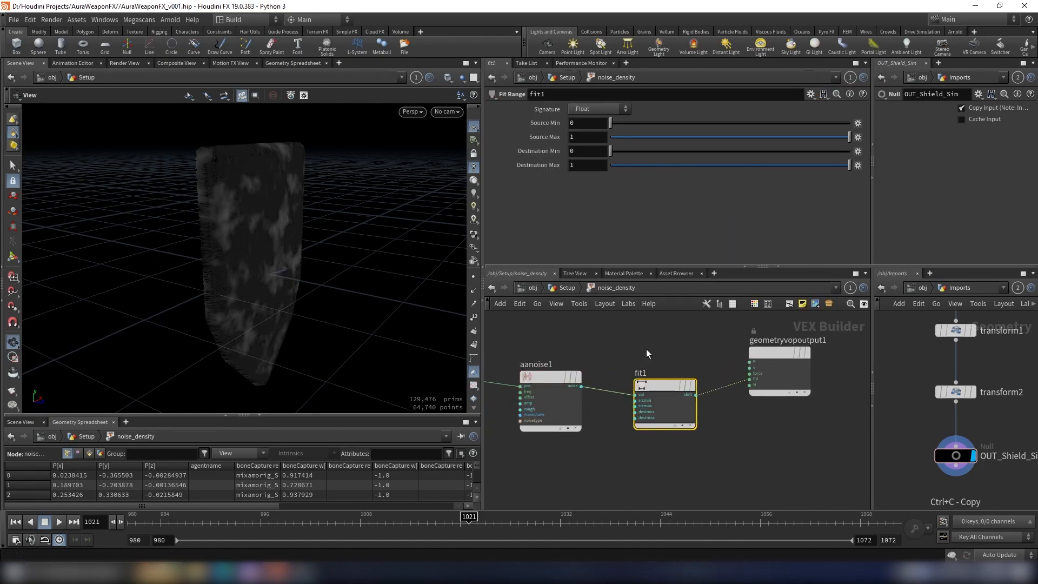
pyautogui.scroll(2, 293, 226)
# Step: Set fit1's Source Min to -0.1, Source Max to 0.4 and Destination Min to 0.1, and inspect the noise on the shield
pyautogui.moveTo(293, 226); pyautogui.dragTo(348, 220)
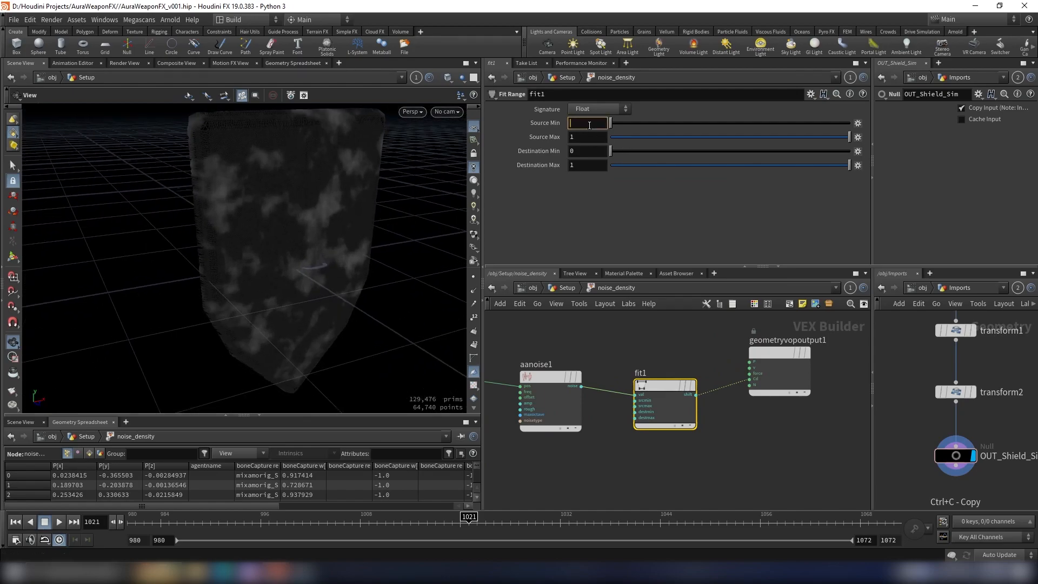
pyautogui.write('.1')
pyautogui.press('Return')
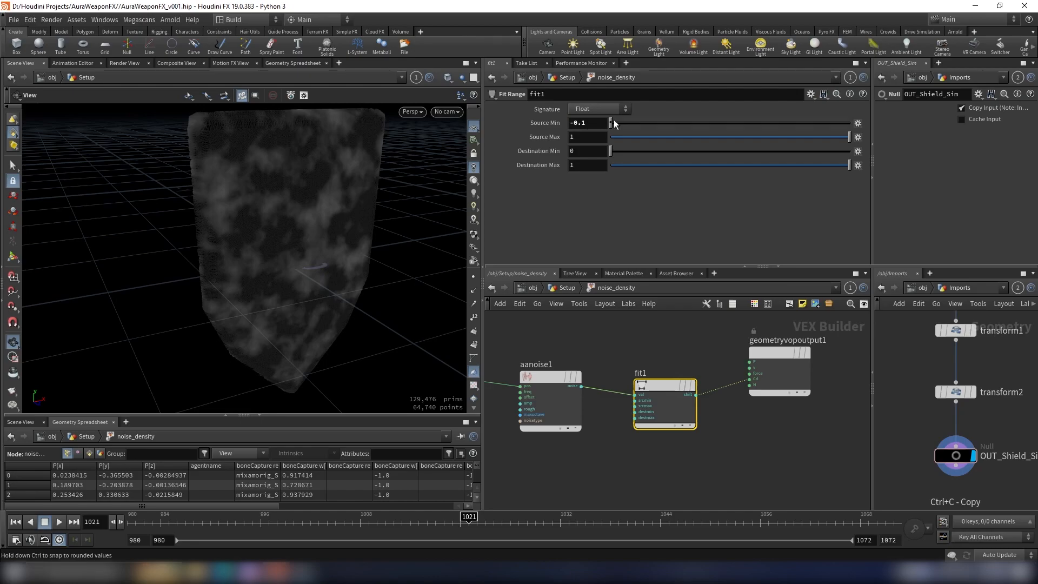
pyautogui.moveTo(325, 197); pyautogui.dragTo(331, 184)
pyautogui.click(579, 136)
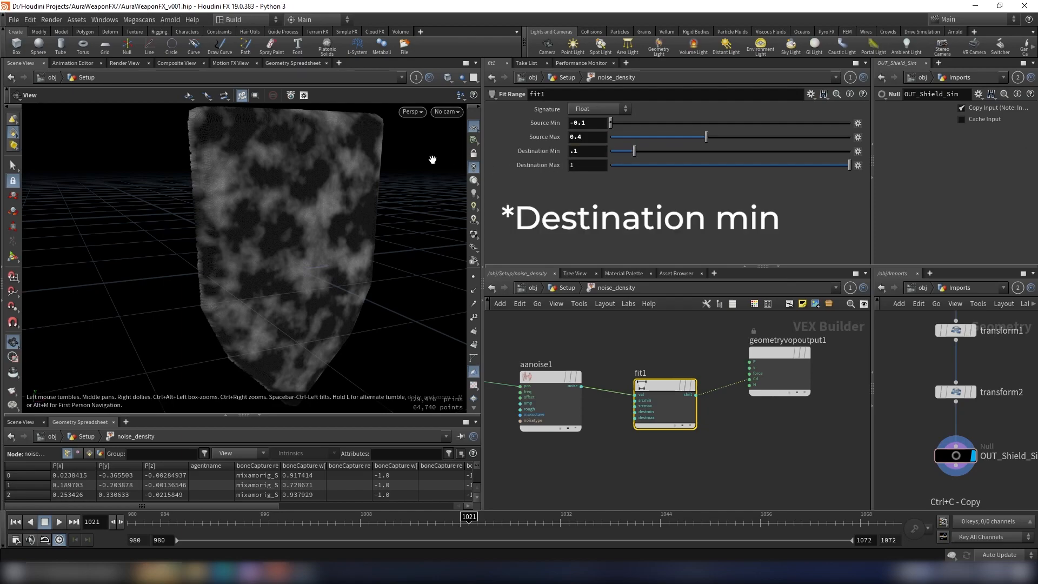
pyautogui.moveTo(431, 158); pyautogui.dragTo(348, 220)
pyautogui.scroll(8, 355, 224)
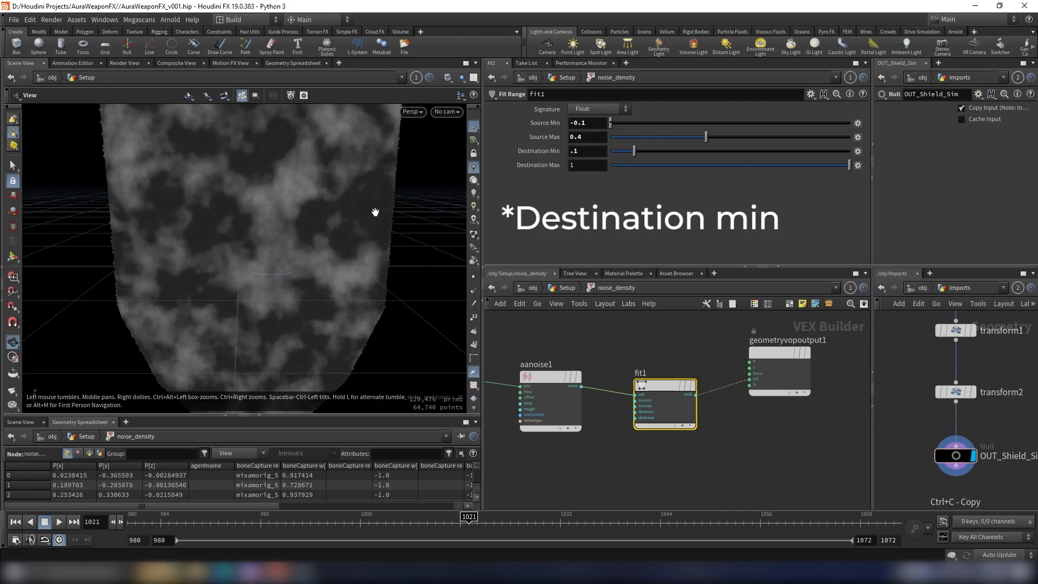
pyautogui.scroll(-2, 372, 216)
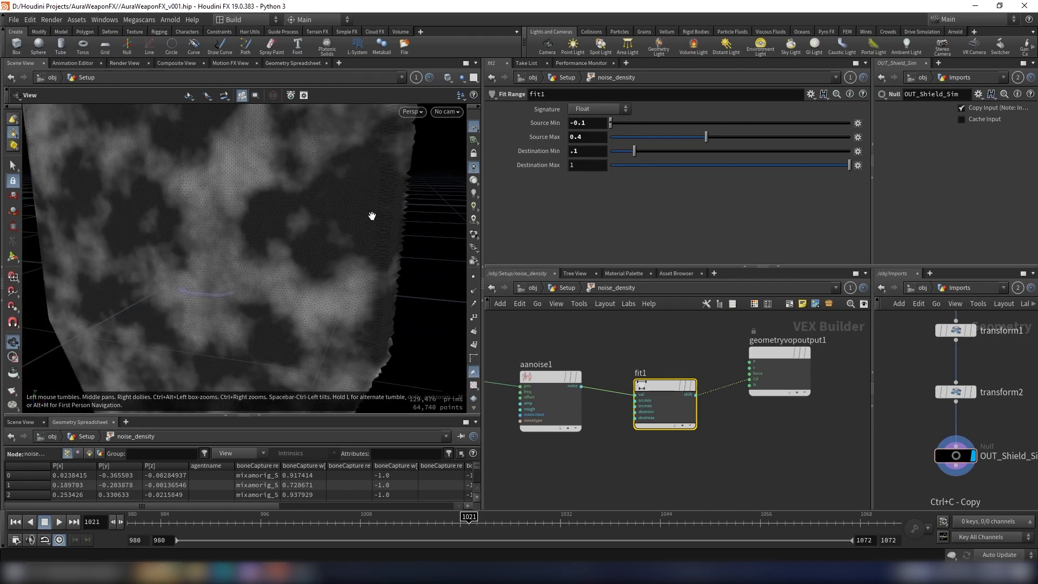
pyautogui.moveTo(390, 192); pyautogui.dragTo(354, 232)
pyautogui.scroll(-3, 315, 238)
pyautogui.moveTo(290, 225); pyautogui.dragTo(268, 213, button='middle')
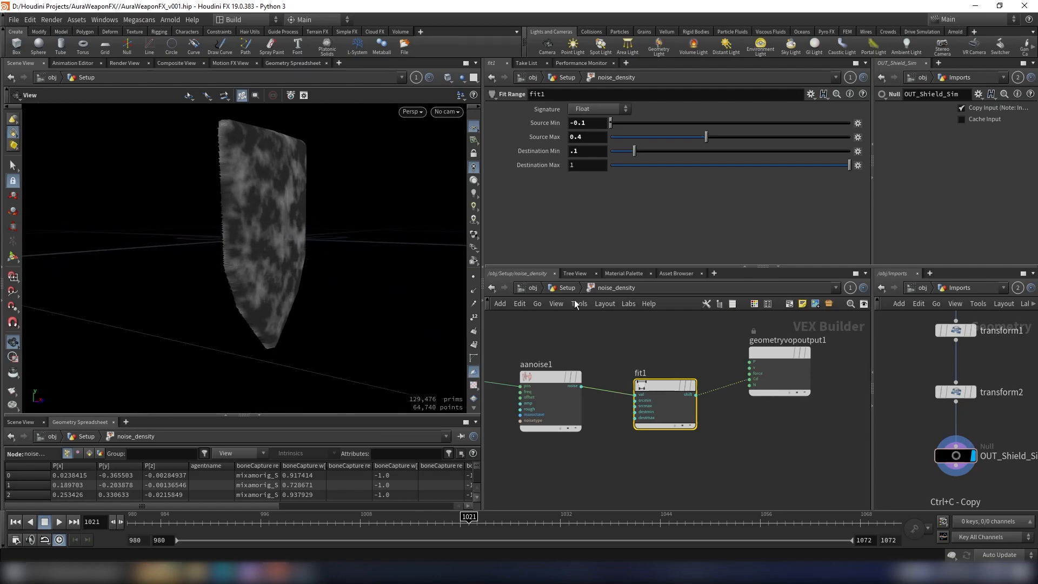
# Step: Return to the Setup network level and view the noise pattern on the shield
pyautogui.click(567, 288)
pyautogui.moveTo(276, 192); pyautogui.dragTo(323, 211)
pyautogui.scroll(-5, 708, 368)
pyautogui.moveTo(735, 371); pyautogui.dragTo(723, 354, button='middle')
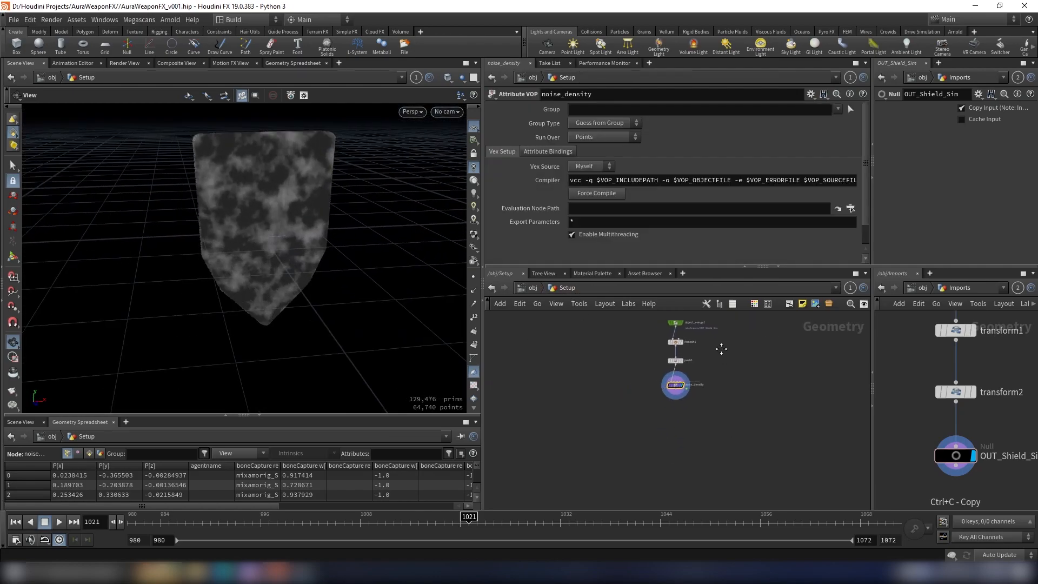
pyautogui.scroll(5, 696, 387)
pyautogui.moveTo(330, 238); pyautogui.dragTo(308, 258)
pyautogui.scroll(-3, 702, 403)
pyautogui.scroll(2, 700, 405)
# Step: Add a second Point VOP node below noise_density and wire noise_density into its first input
pyautogui.press('Tab')
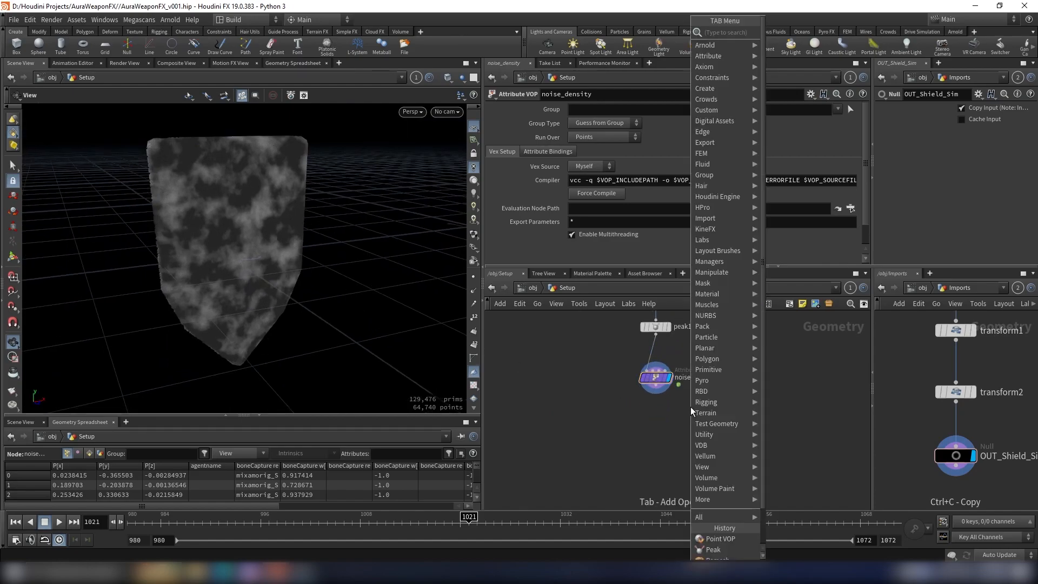
pyautogui.write('p')
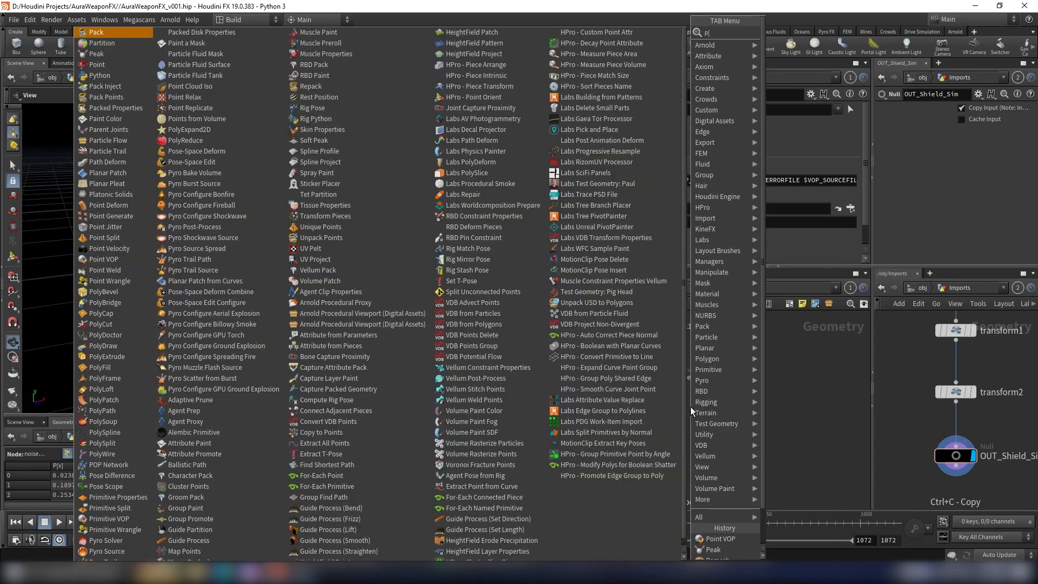
pyautogui.write('oint vop')
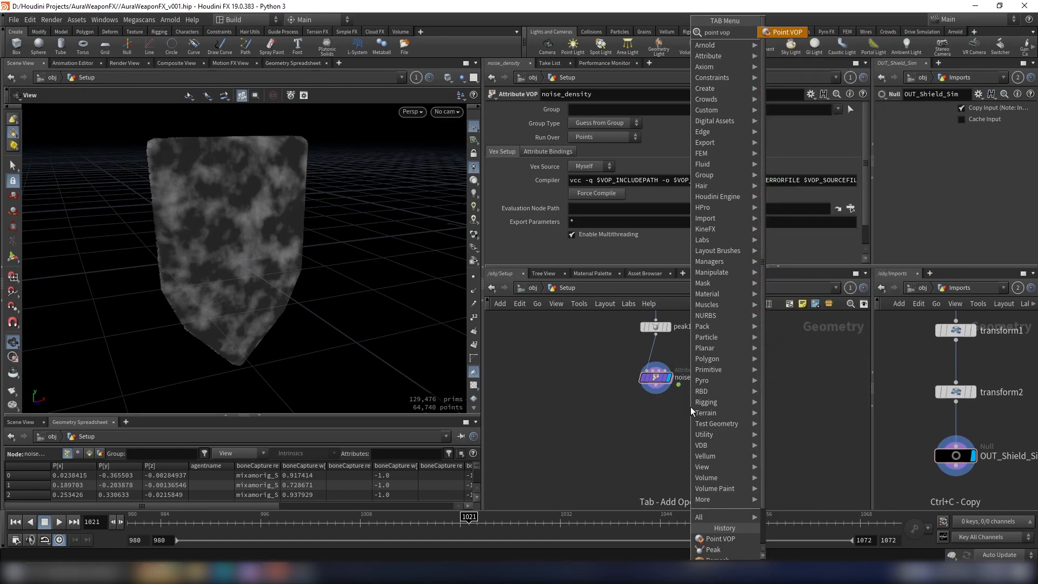
pyautogui.press('Return')
pyautogui.scroll(3, 690, 406)
pyautogui.click(627, 457)
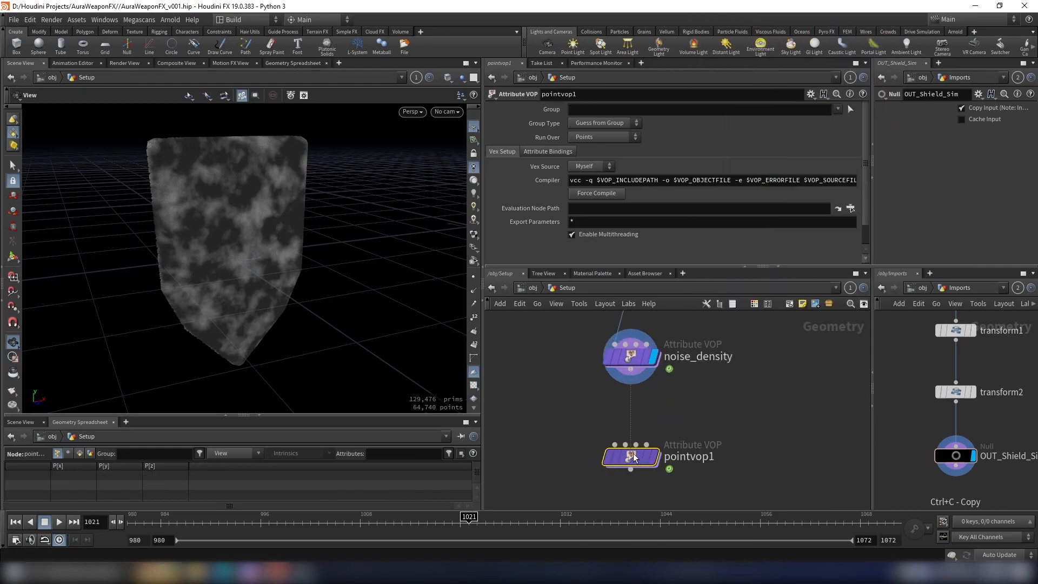
pyautogui.click(631, 370)
pyautogui.click(615, 444)
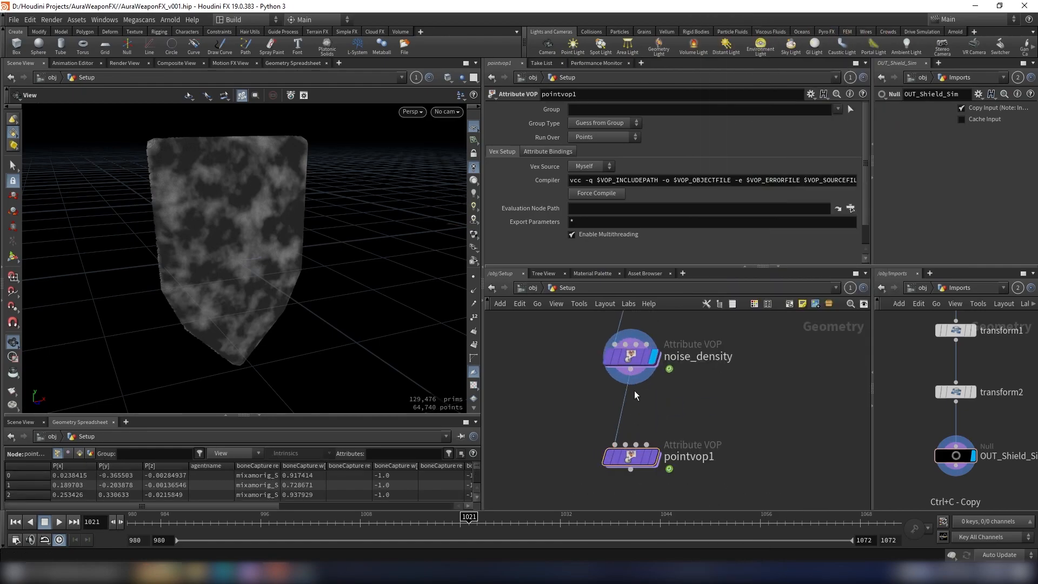
# Step: Display the new Point VOP node and rename it v
pyautogui.moveTo(604, 460); pyautogui.dragTo(604, 460)
pyautogui.press('F2')
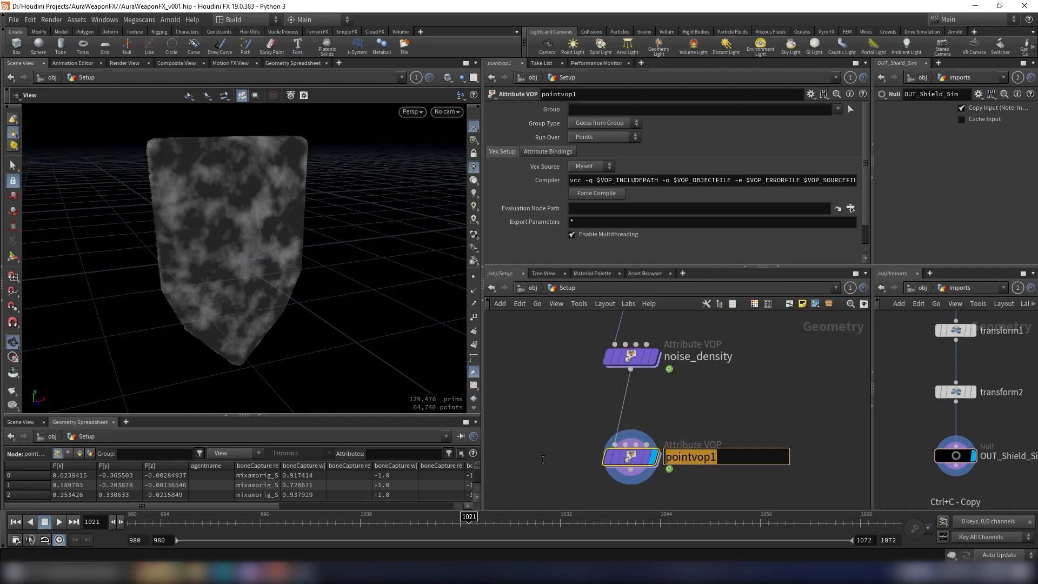
pyautogui.write('v')
pyautogui.press('Return')
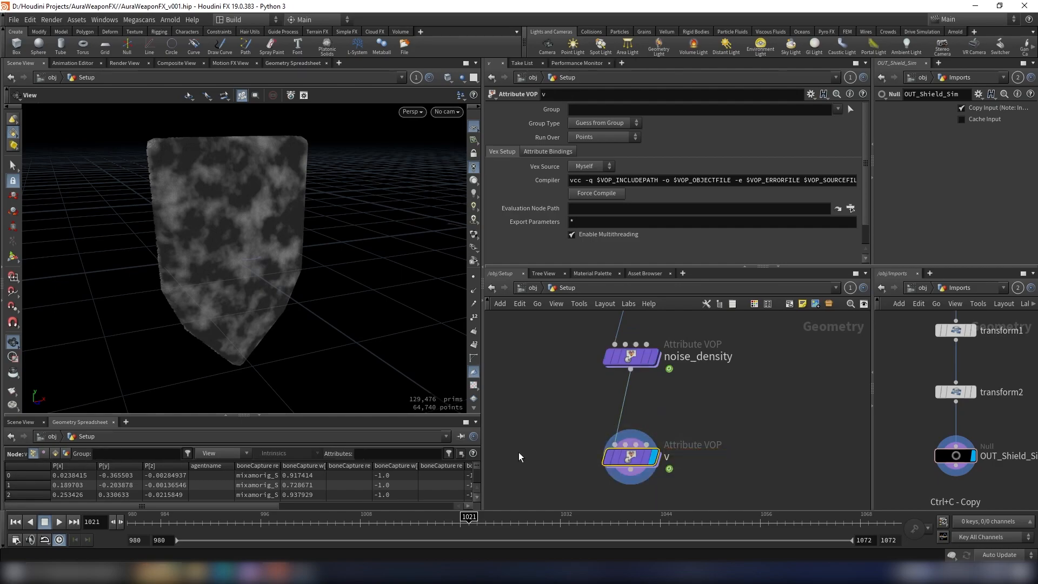
# Step: Insert a Normal node between noise_density and v, with Add Normals to set to Points
pyautogui.scroll(-3, 692, 431)
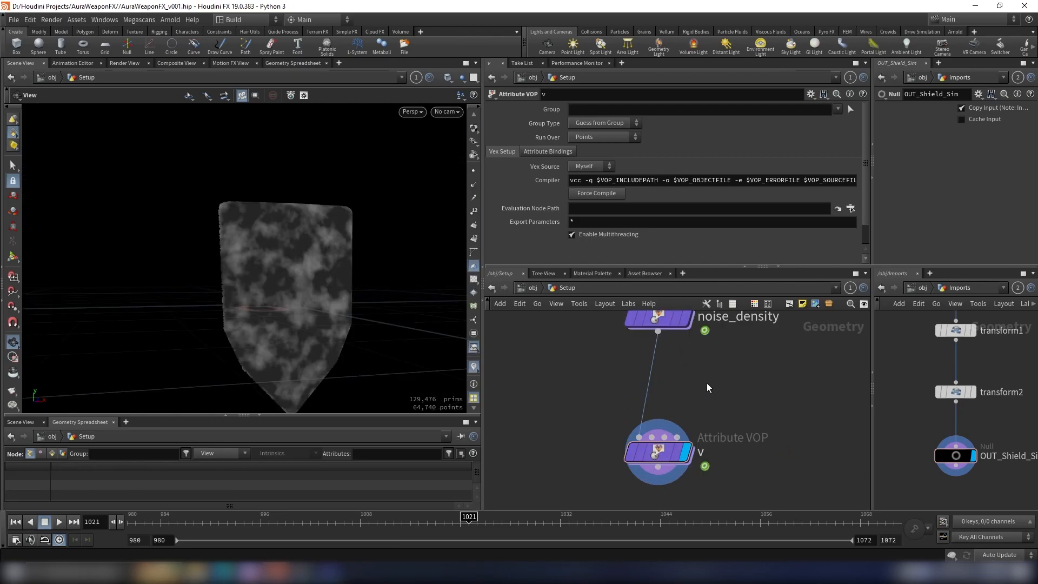
pyautogui.press('Tab')
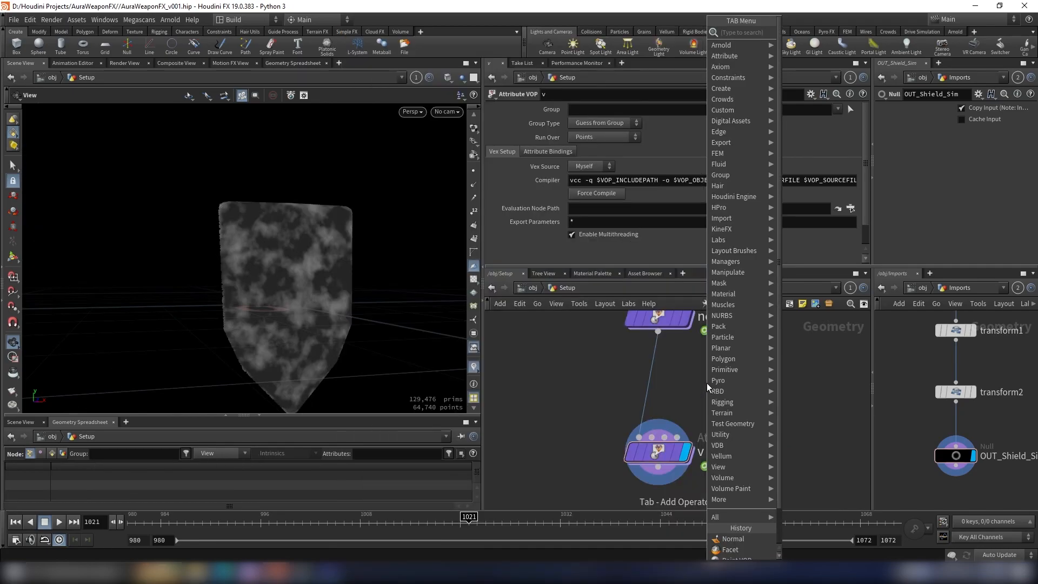
pyautogui.write('norma')
pyautogui.press('Return')
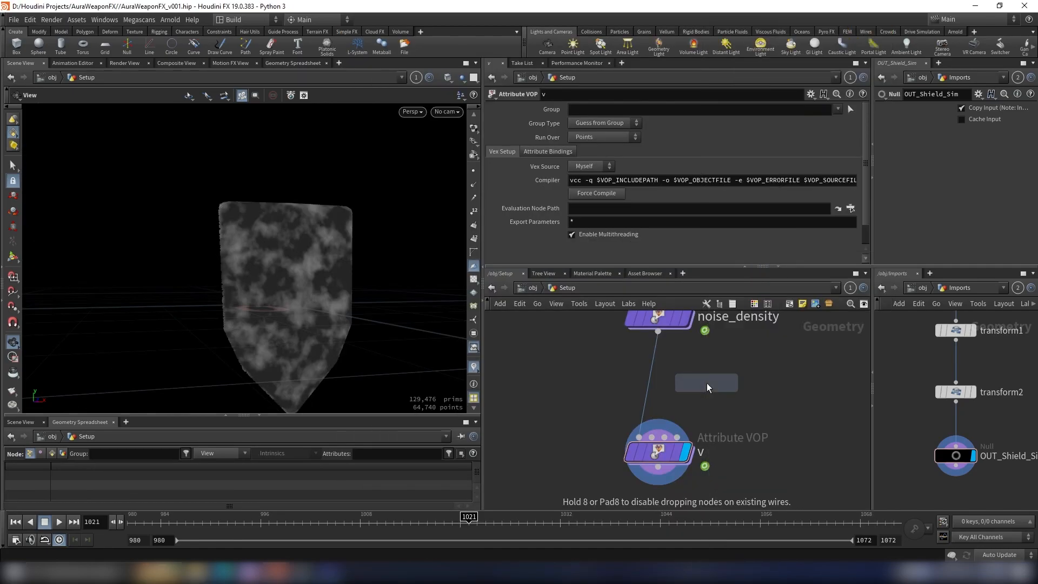
pyautogui.click(656, 393)
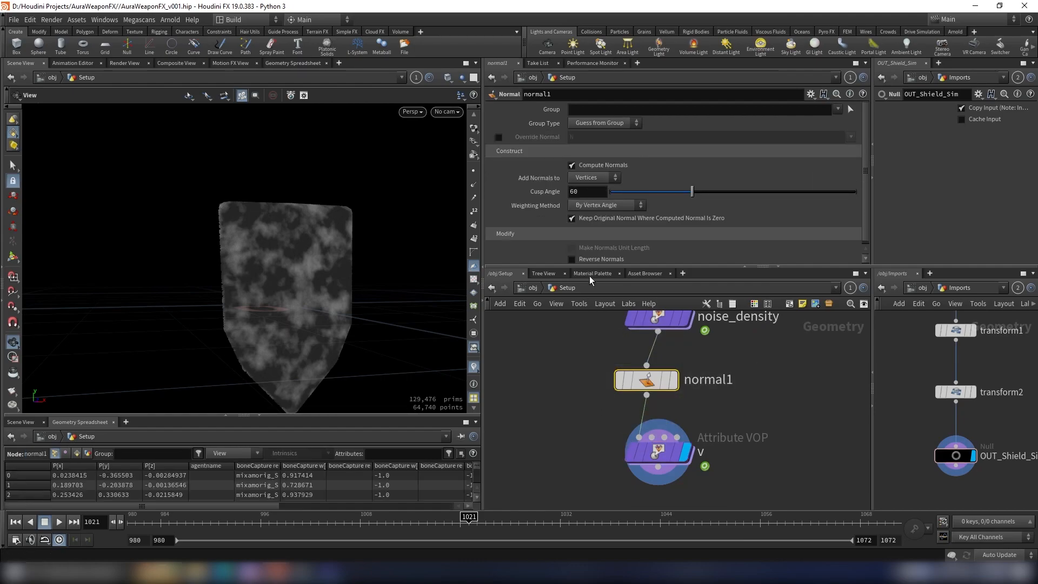
pyautogui.click(581, 179)
pyautogui.click(582, 188)
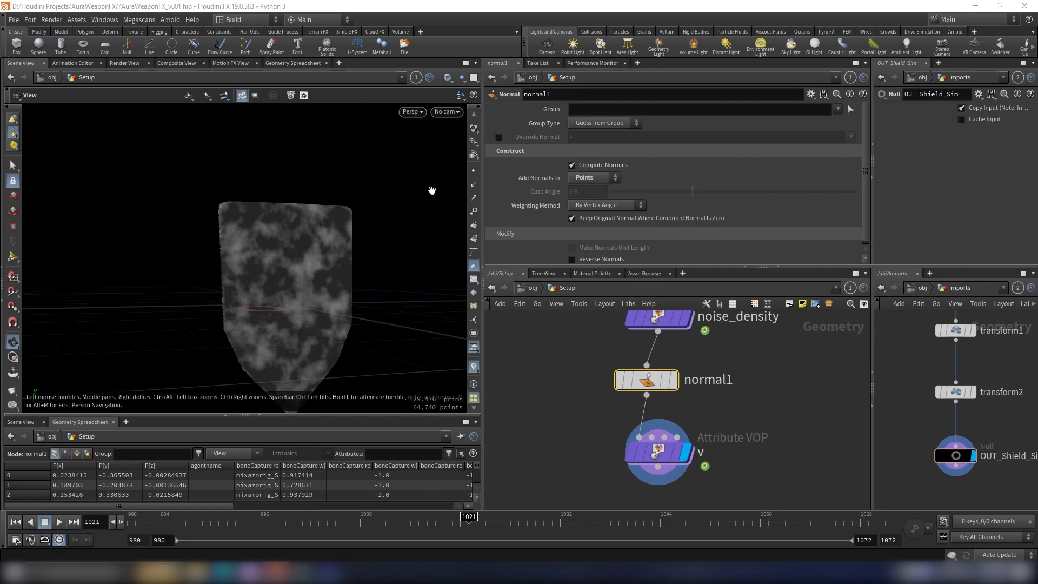
# Step: Show the shield's point normals in the viewport and examine their directions
pyautogui.scroll(2, 475, 195)
pyautogui.click(473, 213)
pyautogui.moveTo(422, 220); pyautogui.dragTo(417, 262)
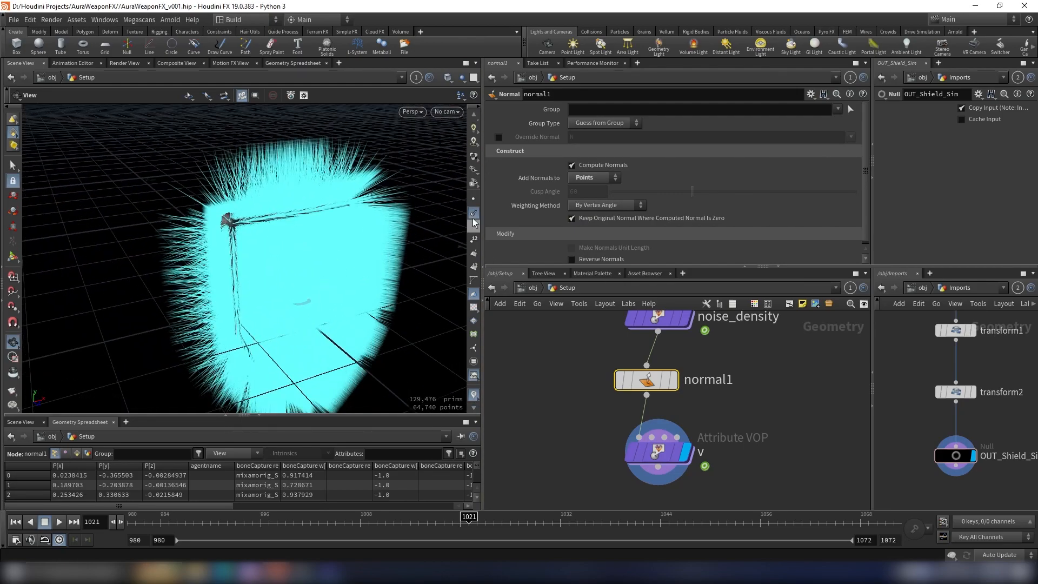
# Step: Hide the shield's point normals in the viewport
pyautogui.click(474, 213)
pyautogui.scroll(1, 628, 453)
pyautogui.scroll(-3, 628, 453)
pyautogui.moveTo(674, 421); pyautogui.dragTo(742, 422, button='middle')
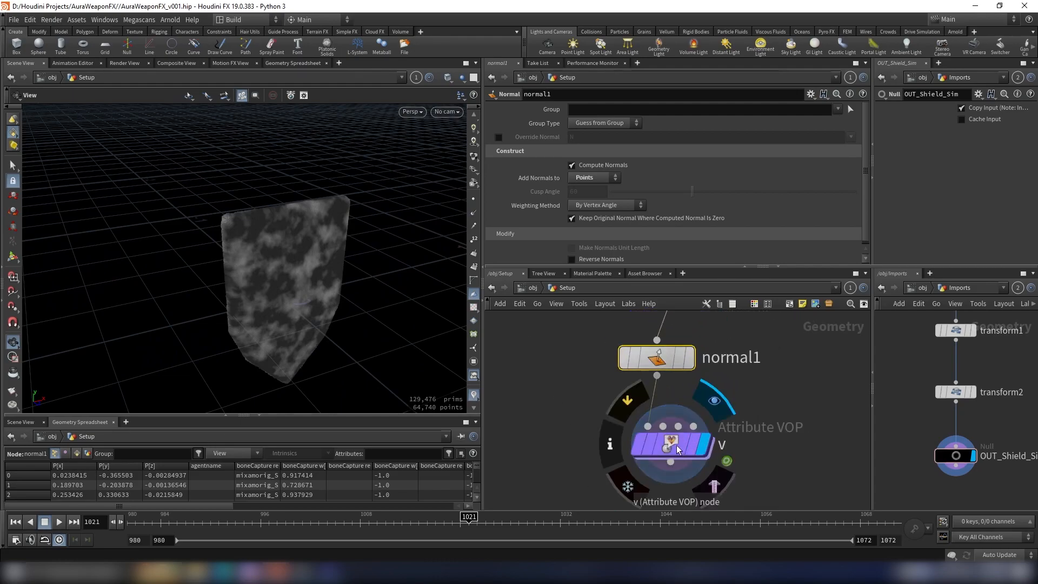
# Step: Enter the v Point VOP network and space the output node further from the global parameters node
pyautogui.doubleClick(671, 435)
pyautogui.moveTo(641, 431); pyautogui.dragTo(687, 436, button='middle')
pyautogui.scroll(2, 721, 398)
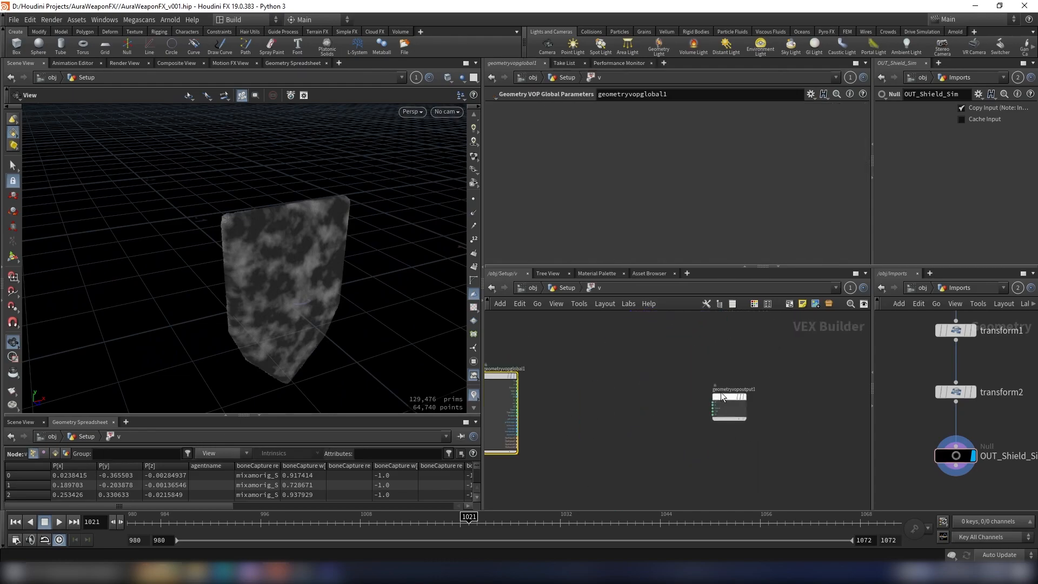
pyautogui.moveTo(719, 397); pyautogui.dragTo(687, 401)
pyautogui.scroll(-2, 609, 401)
pyautogui.moveTo(609, 400); pyautogui.dragTo(667, 400, button='middle')
pyautogui.scroll(4, 667, 400)
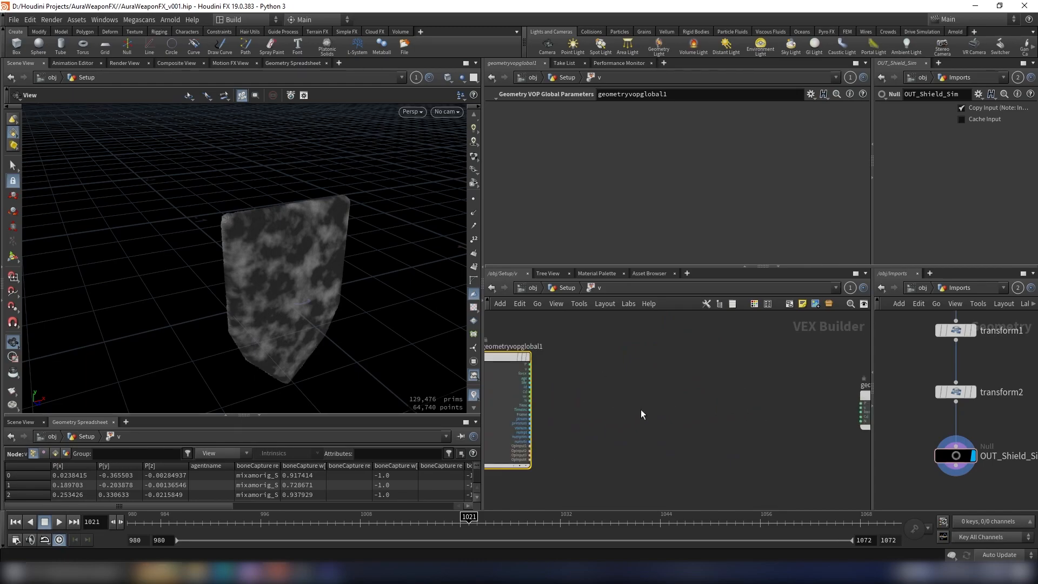
# Step: Switch to the browser and examine the Cross Product chapter of Voxyde VFX's "Geometry Based Simulations - First Chapter" video, then return to Houdini
pyautogui.click(225, 572)
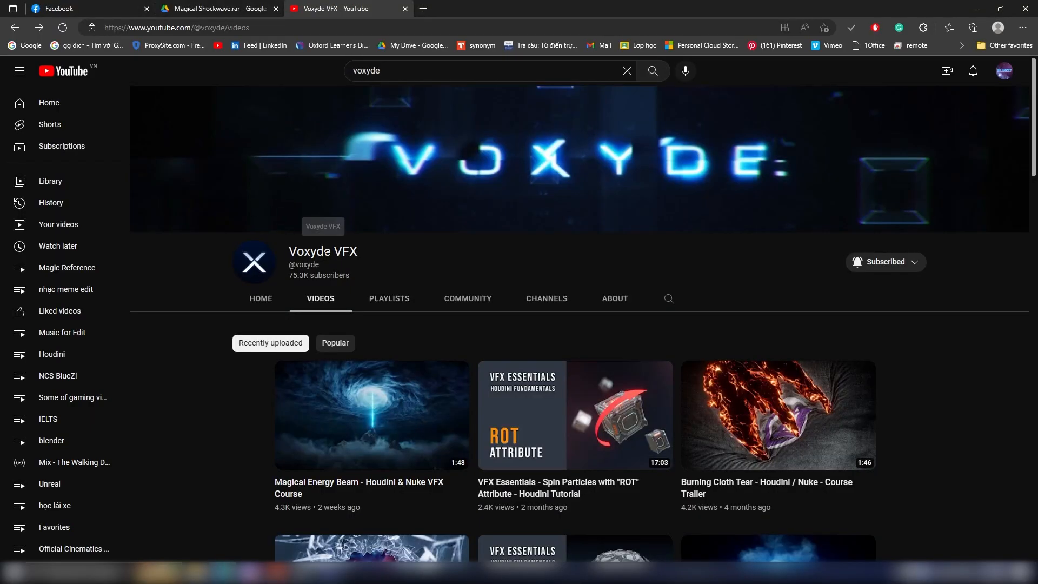
pyautogui.scroll(-5, 328, 253)
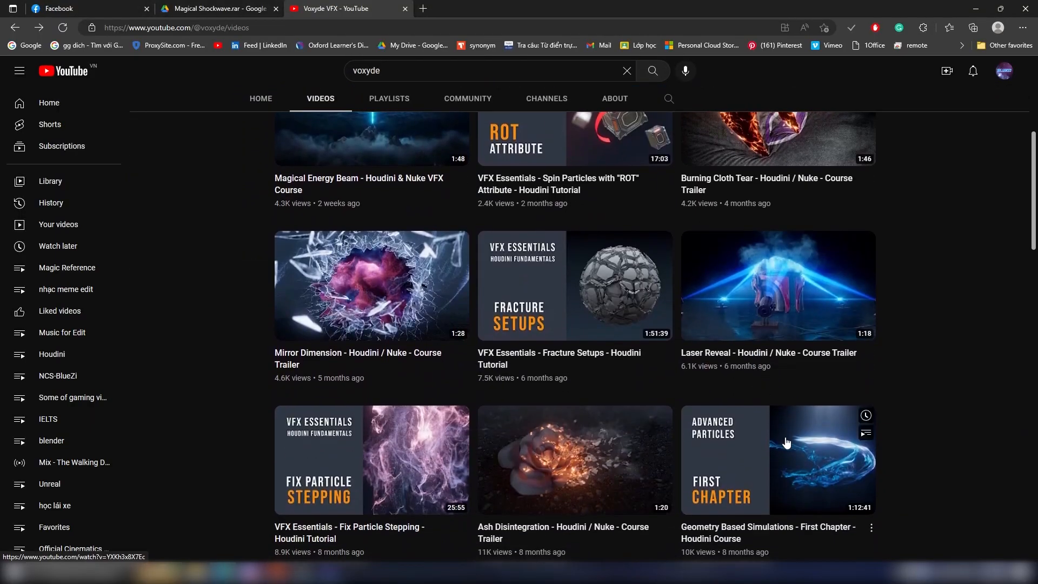
pyautogui.click(786, 442)
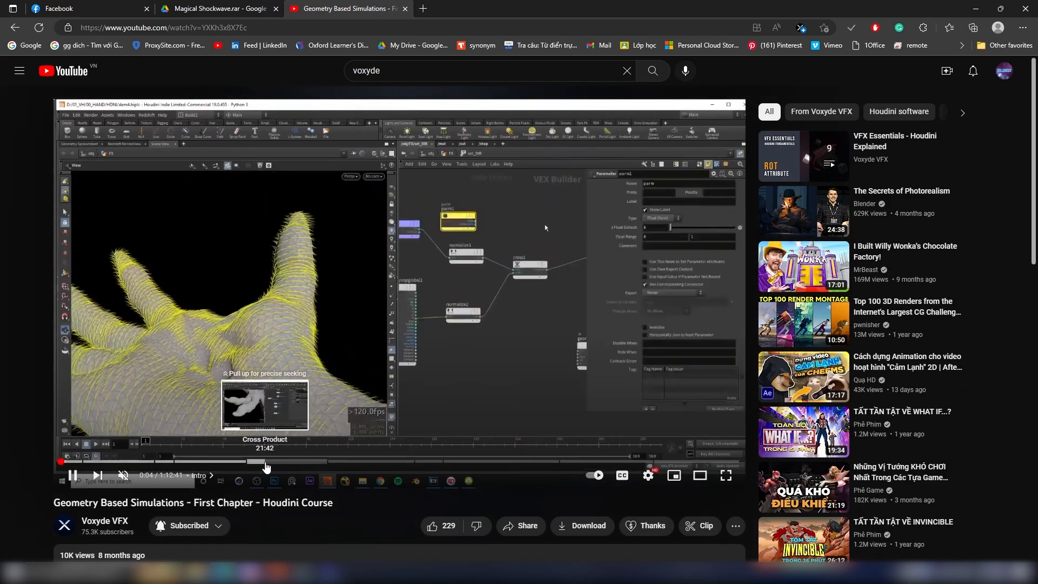
pyautogui.click(266, 462)
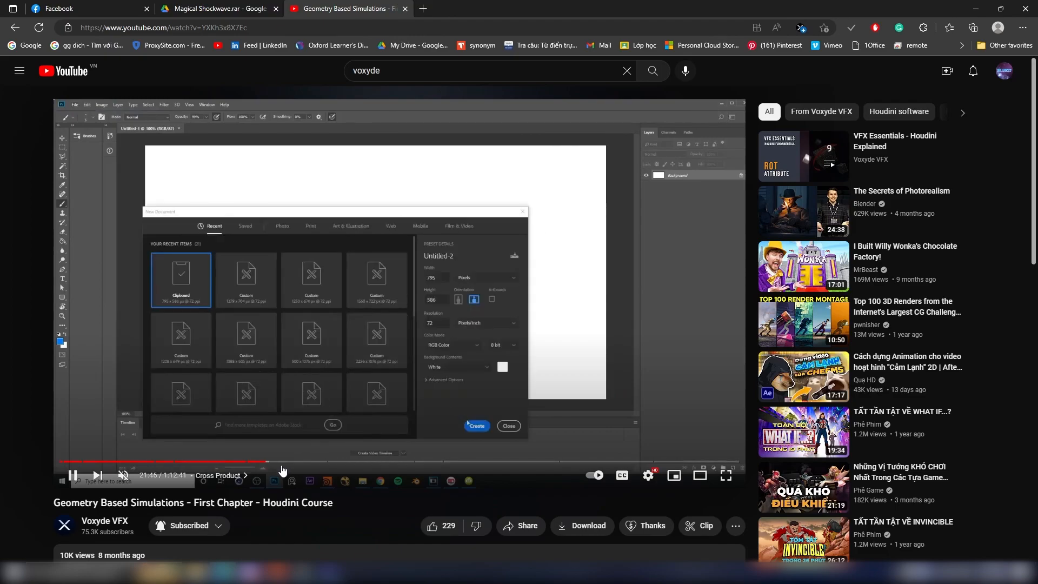
pyautogui.click(282, 463)
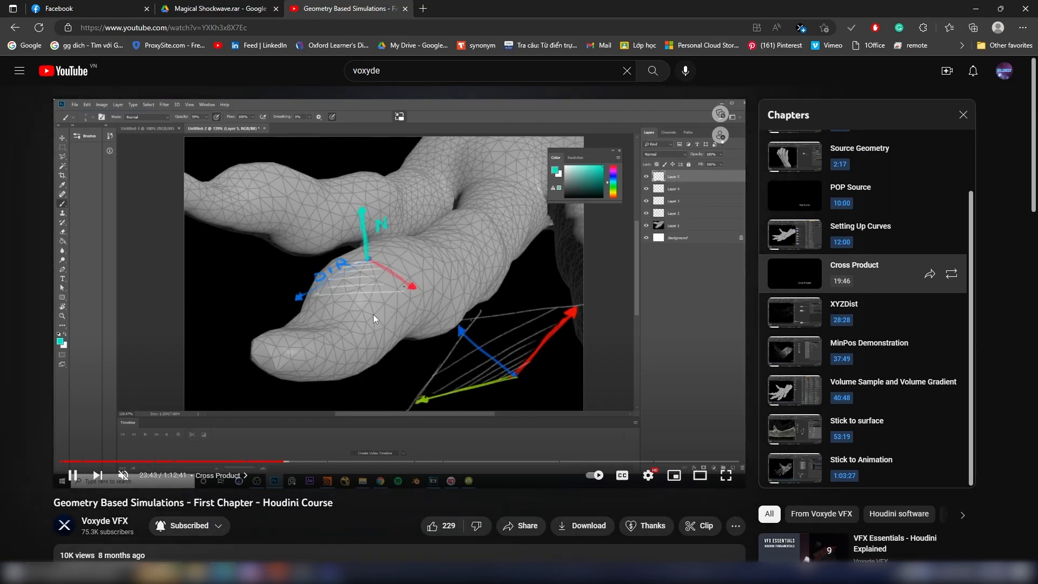
pyautogui.click(377, 348)
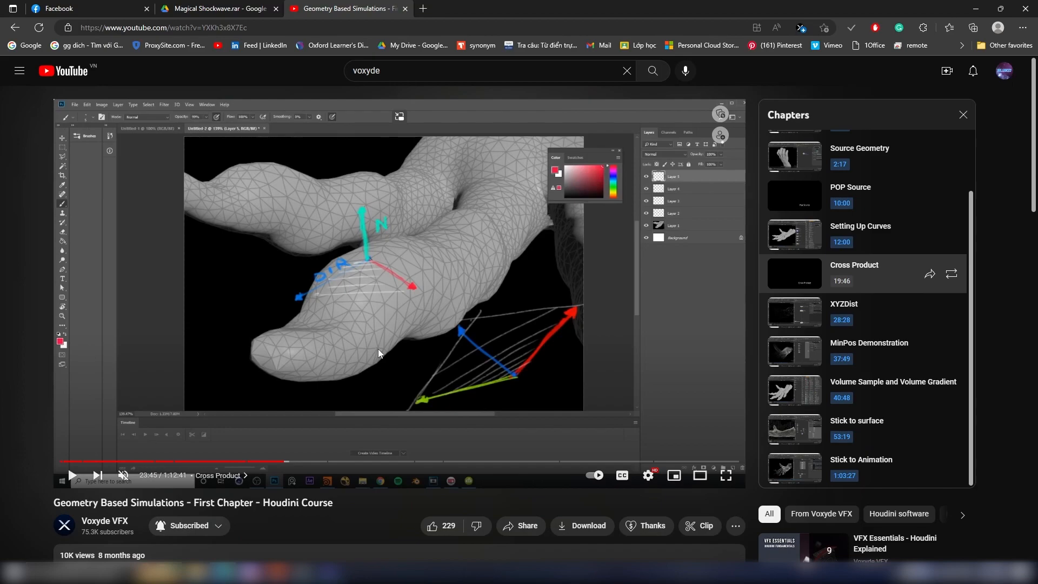
pyautogui.click(317, 384)
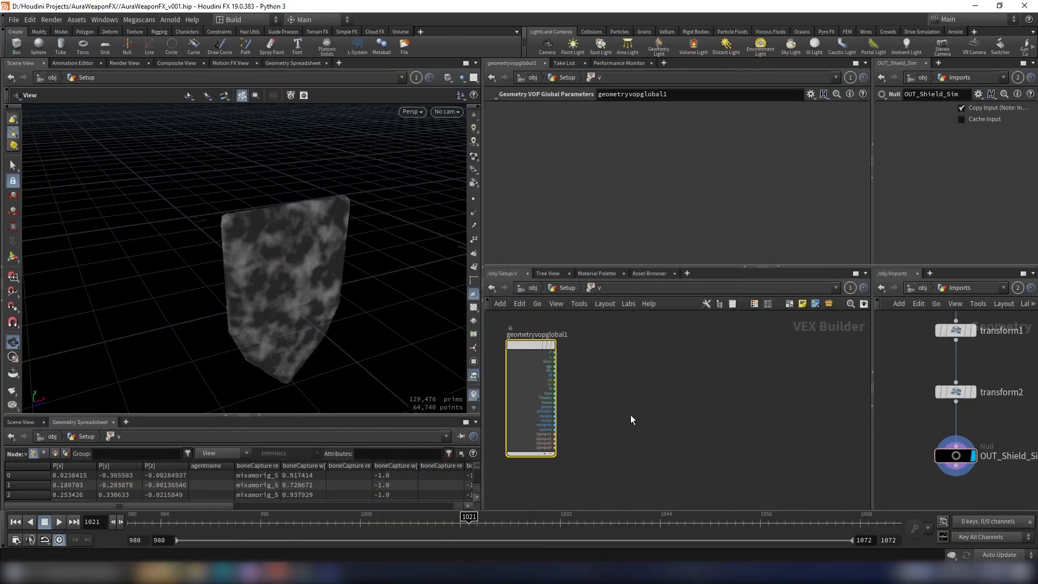
# Step: Add a Cross Product node between the global parameters and the output node in the v network
pyautogui.scroll(4, 614, 410)
pyautogui.click(615, 410)
pyautogui.press('Tab')
pyautogui.write('cross')
pyautogui.press('Return')
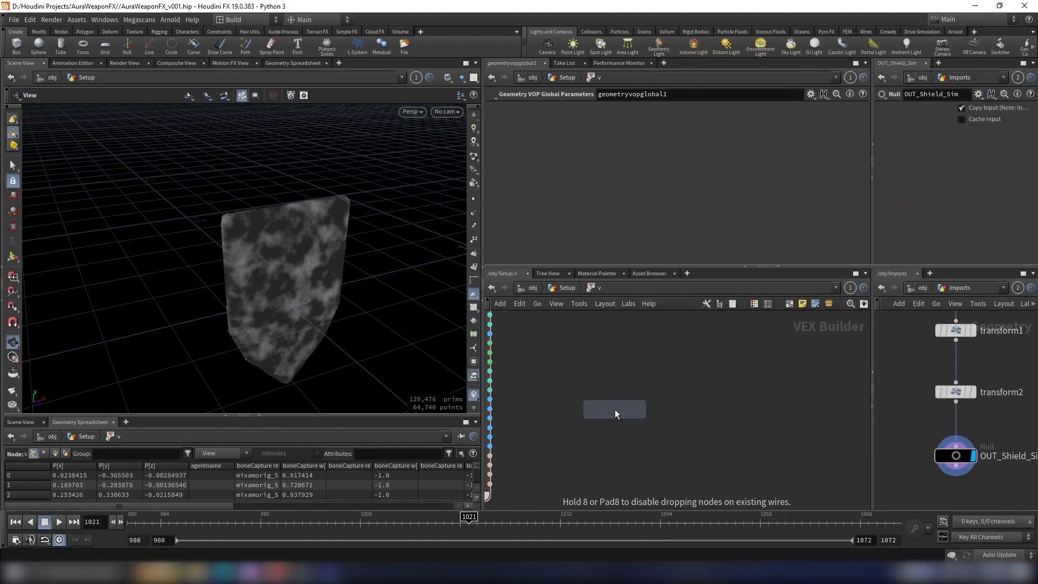
pyautogui.click(615, 410)
# Step: Wire N from the global parameters into vec1 of the Cross Product node, keeping Vector 2 at 0, 1, 0
pyautogui.scroll(6, 598, 385)
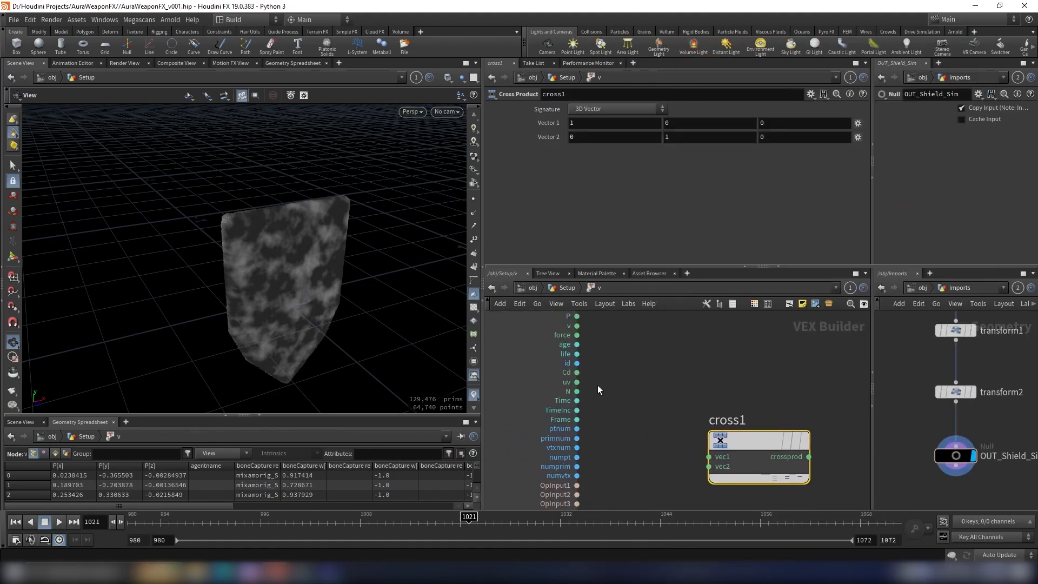
pyautogui.click(572, 399)
pyautogui.scroll(-4, 592, 370)
pyautogui.click(688, 419)
pyautogui.scroll(-1, 673, 411)
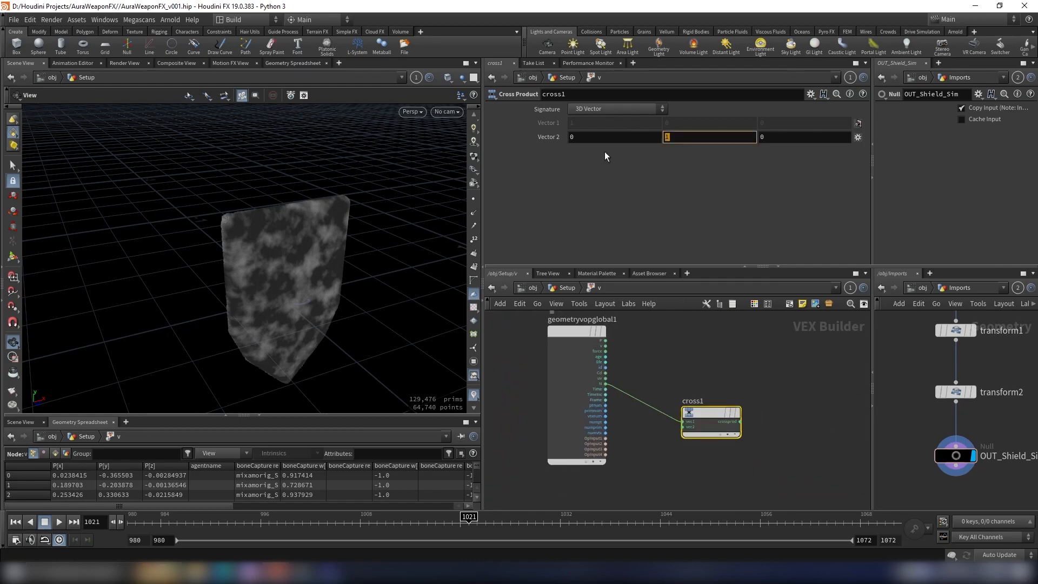
pyautogui.scroll(-3, 776, 404)
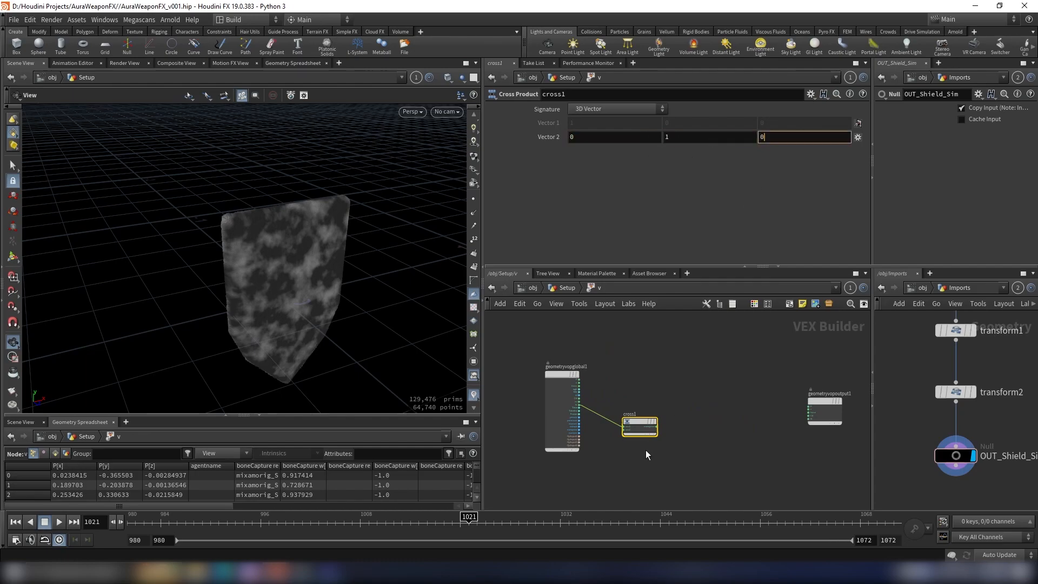
# Step: Wire the Cross Product result into the v input of the geometry output node
pyautogui.scroll(4, 642, 455)
pyautogui.click(675, 397)
pyautogui.scroll(-4, 742, 409)
pyautogui.moveTo(843, 397); pyautogui.dragTo(686, 418, button='middle')
pyautogui.scroll(5, 690, 420)
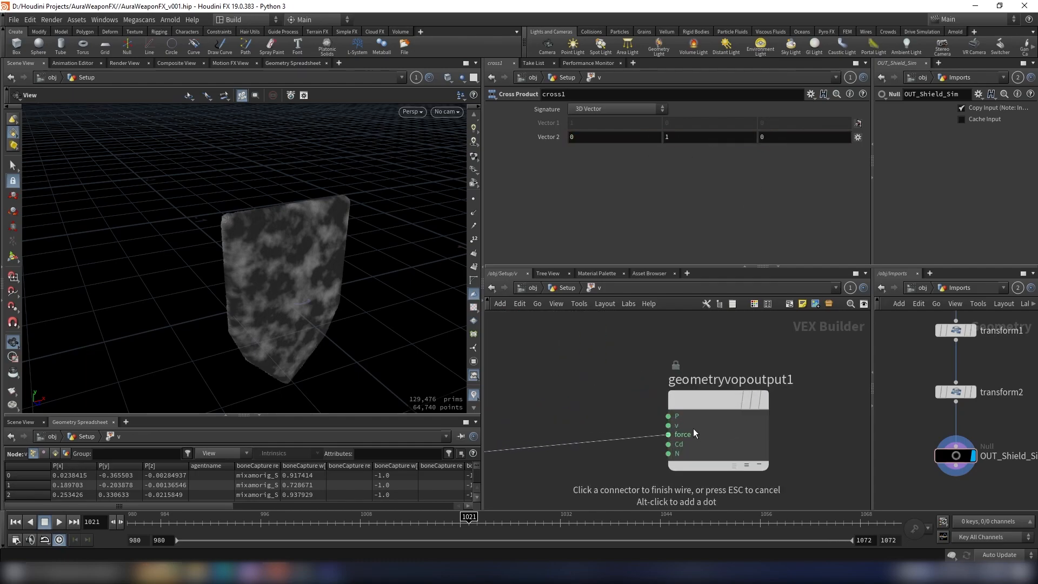
pyautogui.click(670, 426)
# Step: Try a length scale of 1 for the v visualizer and inspect the velocity vectors
pyautogui.moveTo(312, 283); pyautogui.dragTo(400, 346)
pyautogui.click(474, 395)
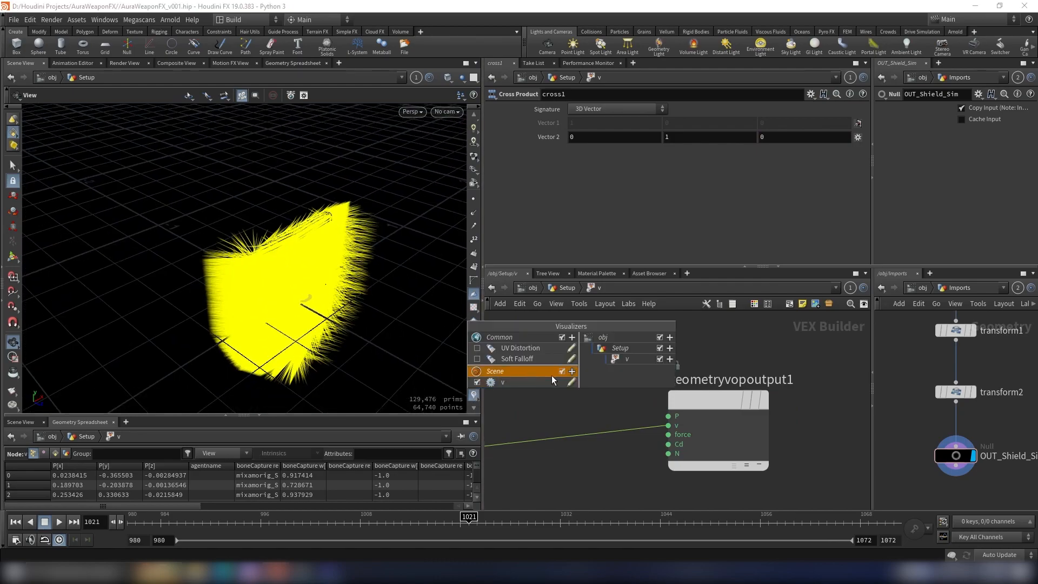
pyautogui.click(571, 383)
pyautogui.moveTo(647, 361); pyautogui.dragTo(726, 361)
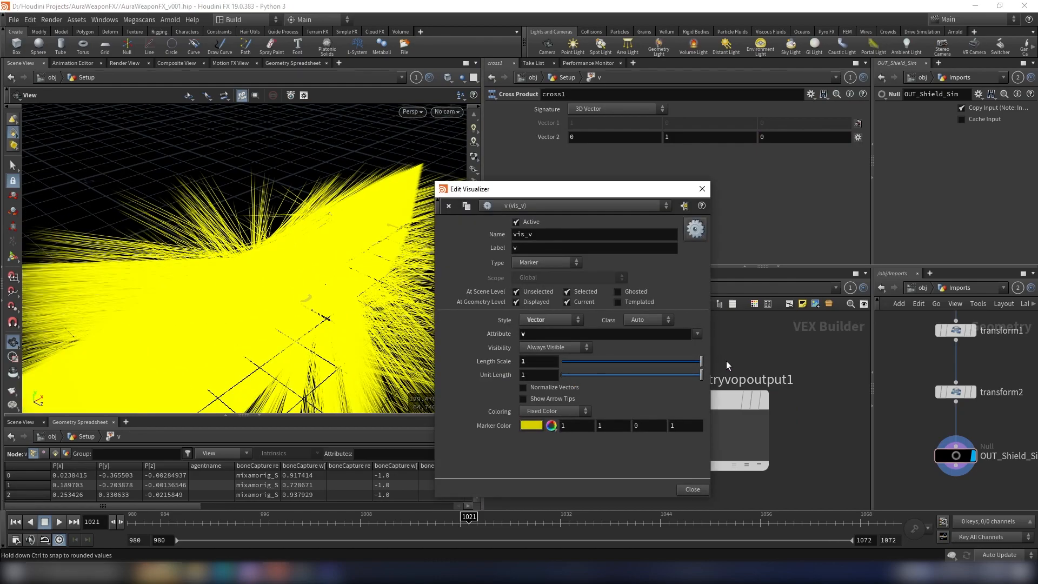
pyautogui.moveTo(232, 271); pyautogui.dragTo(275, 276)
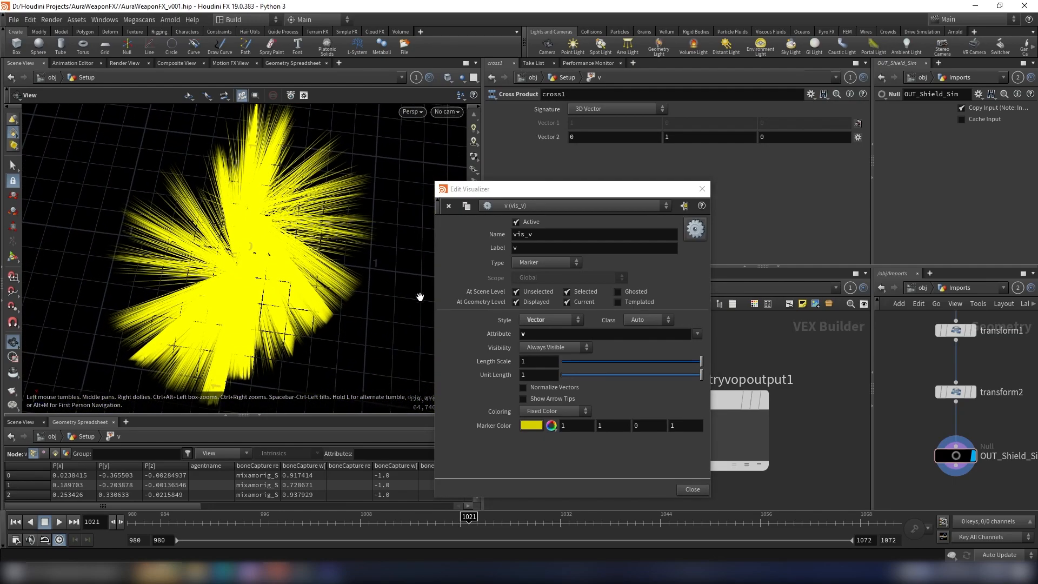
pyautogui.click(702, 189)
# Step: Set the v visualizer's length scale to 0.05 and close its settings
pyautogui.click(473, 396)
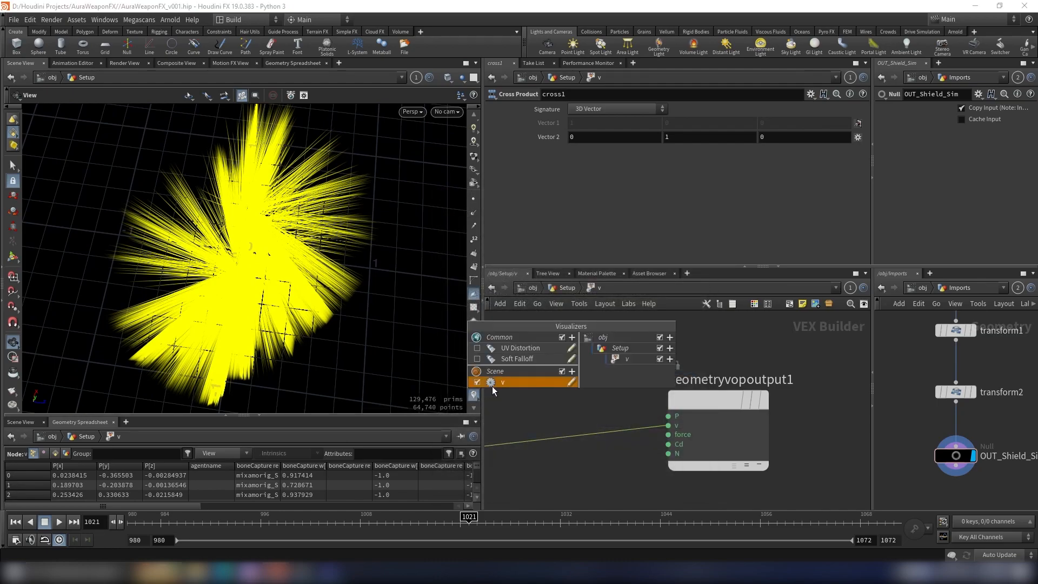
pyautogui.click(574, 382)
pyautogui.moveTo(656, 362); pyautogui.dragTo(575, 366)
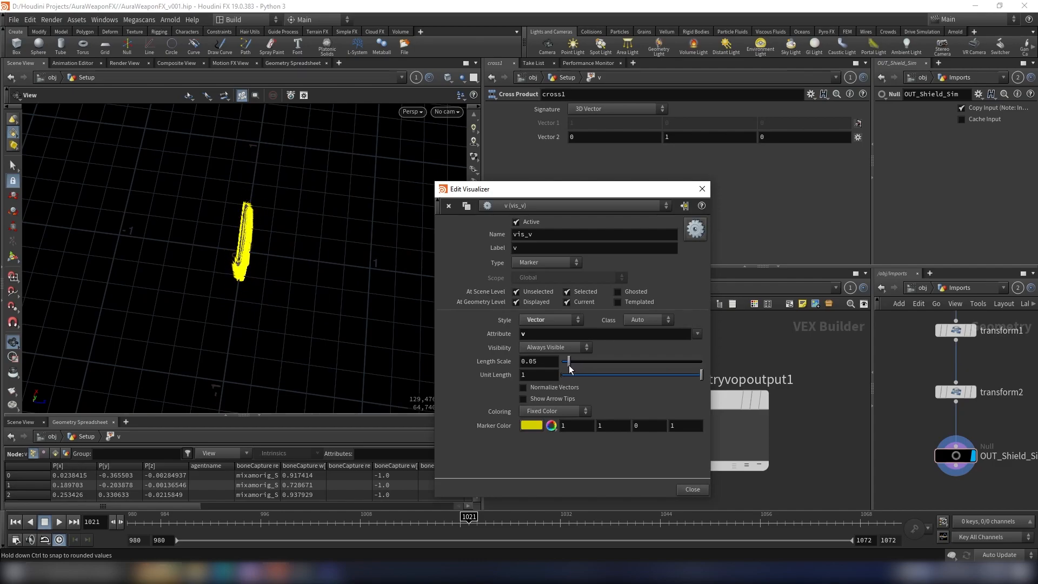
pyautogui.scroll(6, 235, 244)
pyautogui.moveTo(238, 250); pyautogui.dragTo(386, 201)
pyautogui.click(707, 192)
# Step: Examine the velocity vector directions around the shield against the cross product setup
pyautogui.scroll(-5, 724, 331)
pyautogui.moveTo(530, 357); pyautogui.dragTo(715, 366, button='middle')
pyautogui.scroll(5, 670, 369)
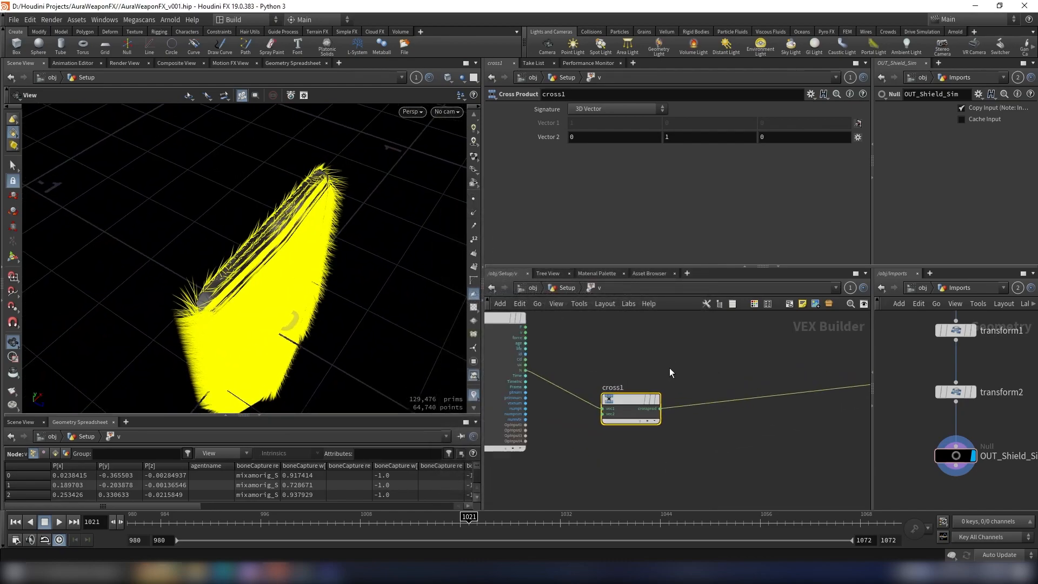
pyautogui.moveTo(667, 362); pyautogui.dragTo(596, 434)
pyautogui.moveTo(262, 273); pyautogui.dragTo(320, 256)
pyautogui.moveTo(239, 307); pyautogui.dragTo(275, 263)
pyautogui.moveTo(236, 140); pyautogui.dragTo(207, 137)
pyautogui.moveTo(233, 312); pyautogui.dragTo(255, 237)
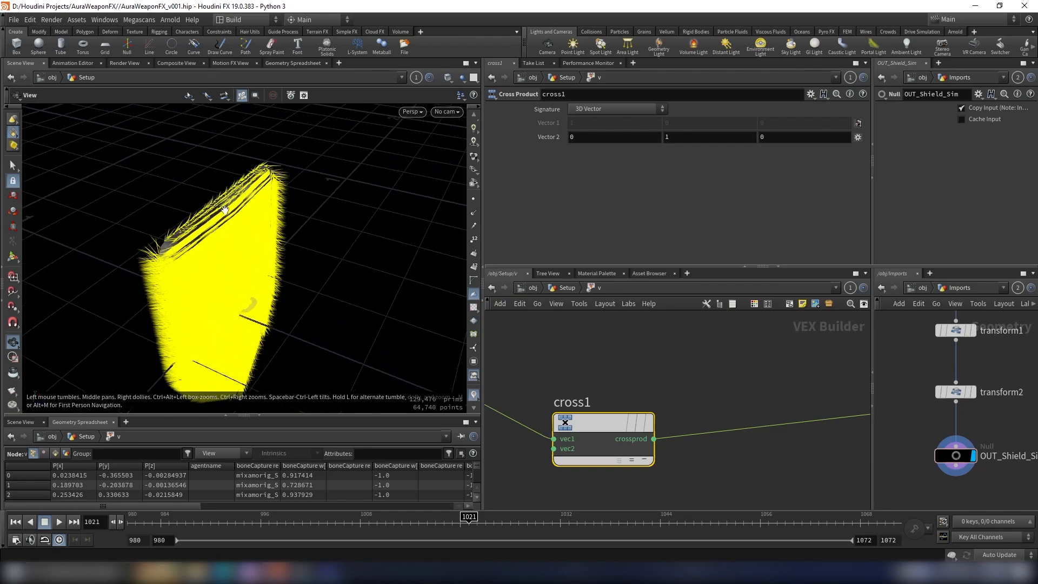
# Step: Insert a second Cross Product node between cross1 and the geometry output node
pyautogui.press('Tab')
pyautogui.write('cross')
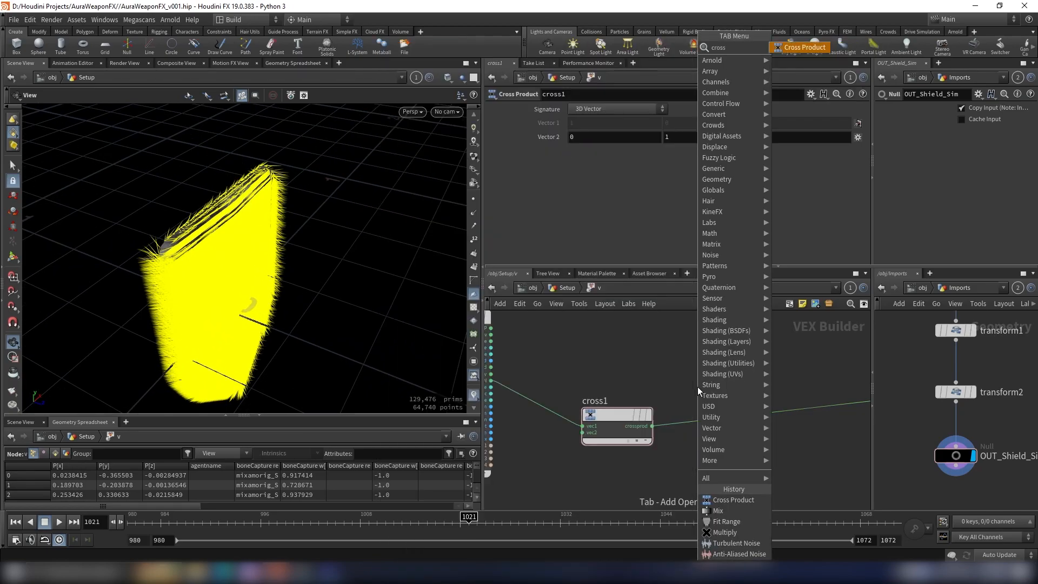
pyautogui.press('Return')
pyautogui.click(745, 423)
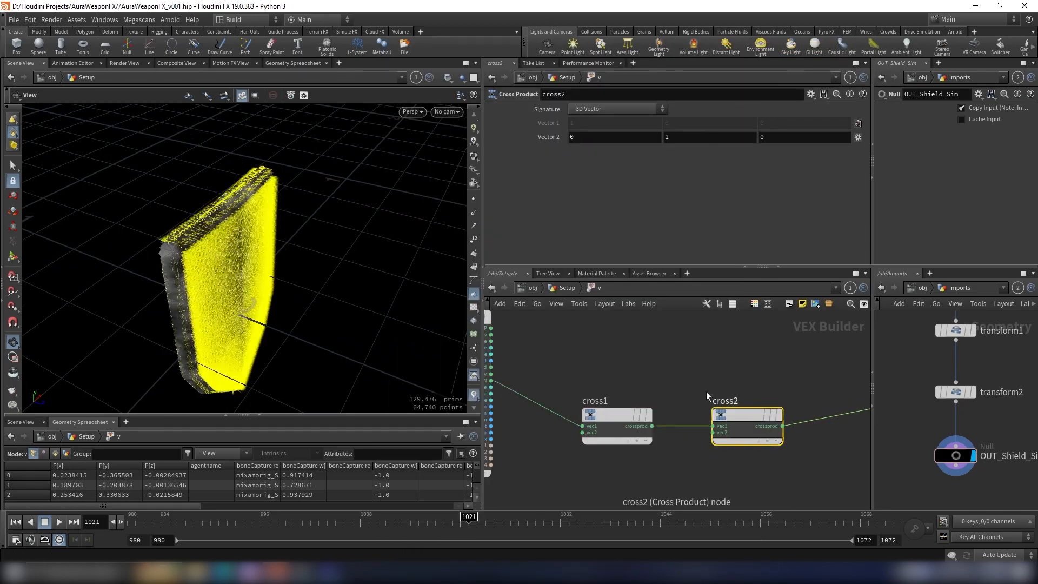
pyautogui.moveTo(232, 281); pyautogui.dragTo(323, 287)
# Step: Wire N from the global parameters into the second vector of cross2 and check the velocity directions on the shield
pyautogui.click(713, 433)
pyautogui.click(713, 432)
pyautogui.click(712, 433)
pyautogui.moveTo(573, 384); pyautogui.dragTo(660, 388, button='middle')
pyautogui.scroll(2, 592, 366)
pyautogui.scroll(1, 585, 370)
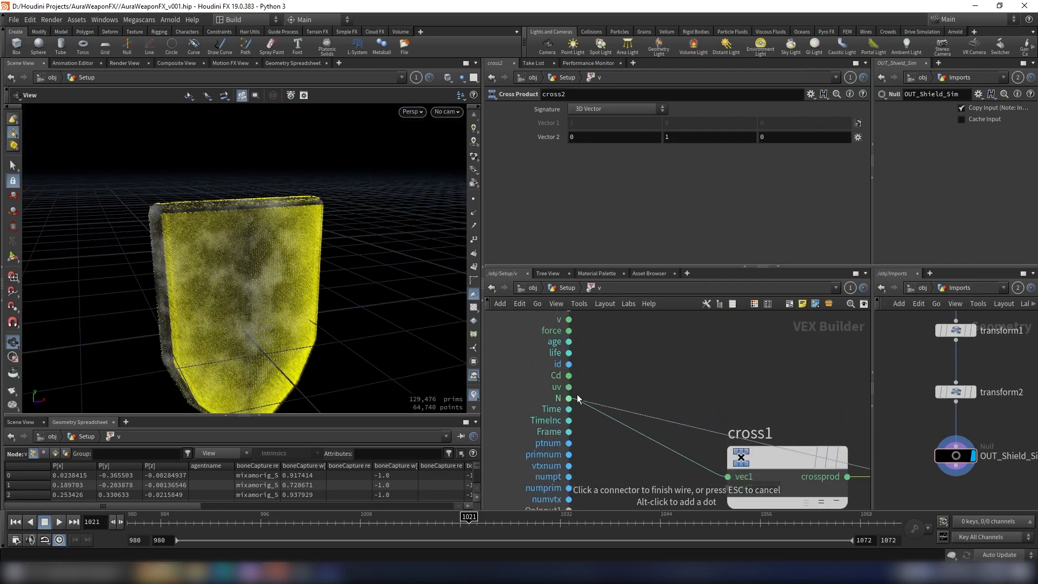
pyautogui.click(577, 399)
pyautogui.scroll(4, 344, 250)
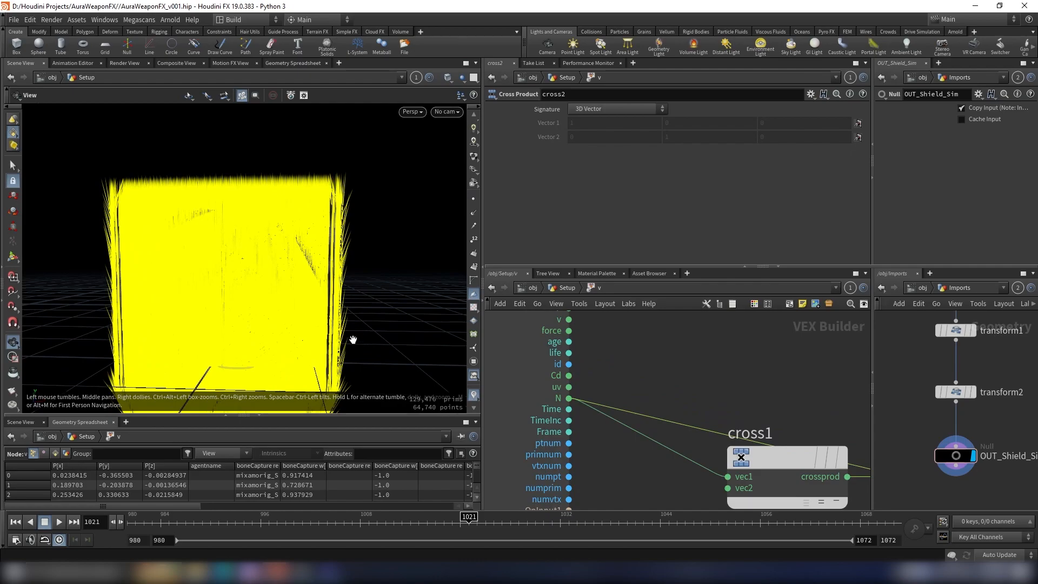
pyautogui.scroll(-6, 352, 266)
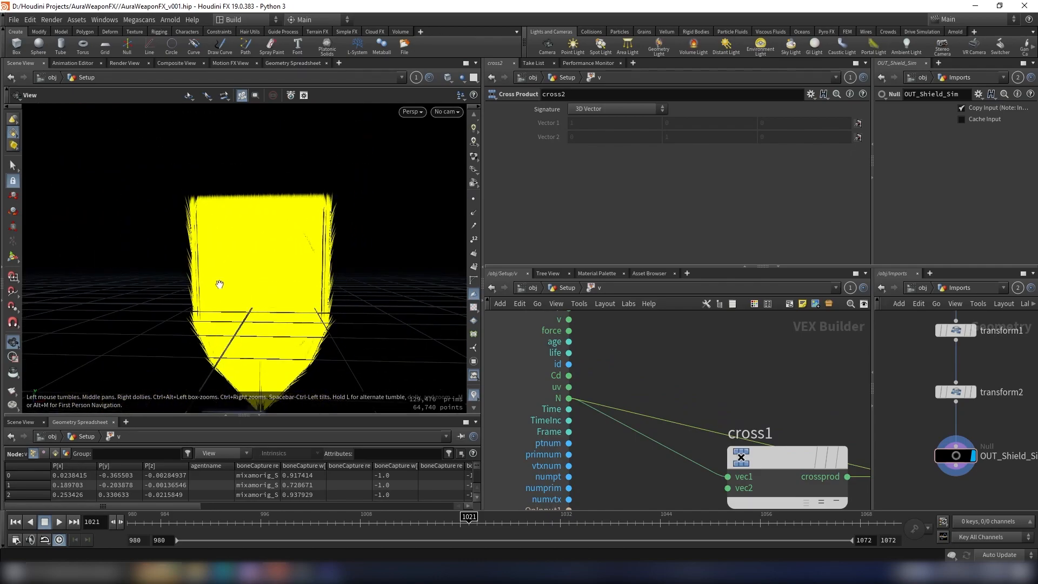
pyautogui.moveTo(338, 289); pyautogui.dragTo(394, 264)
# Step: Rearrange the Cross Product nodes in the network, with cross1 placed lower than cross2
pyautogui.scroll(-3, 784, 387)
pyautogui.moveTo(784, 386); pyautogui.dragTo(630, 354, button='middle')
pyautogui.moveTo(617, 403); pyautogui.dragTo(587, 464)
pyautogui.moveTo(746, 395); pyautogui.dragTo(733, 418)
pyautogui.scroll(-2, 784, 351)
# Step: Insert a Mix node between cross2 and the geometry output node
pyautogui.moveTo(784, 351); pyautogui.dragTo(739, 363, button='middle')
pyautogui.press('Tab')
pyautogui.write('mul')
pyautogui.press('Return')
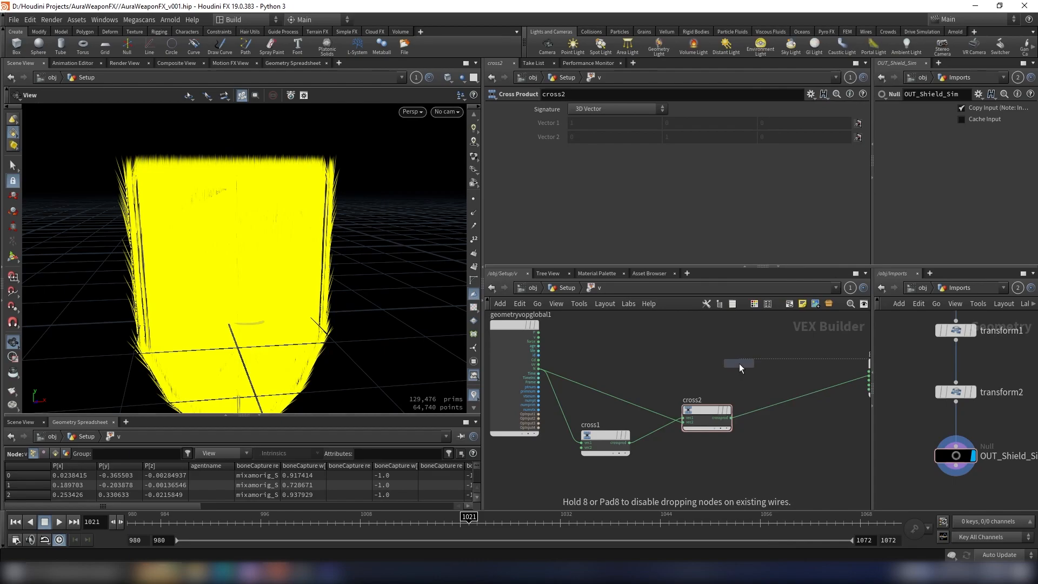
pyautogui.click(811, 392)
pyautogui.scroll(3, 803, 407)
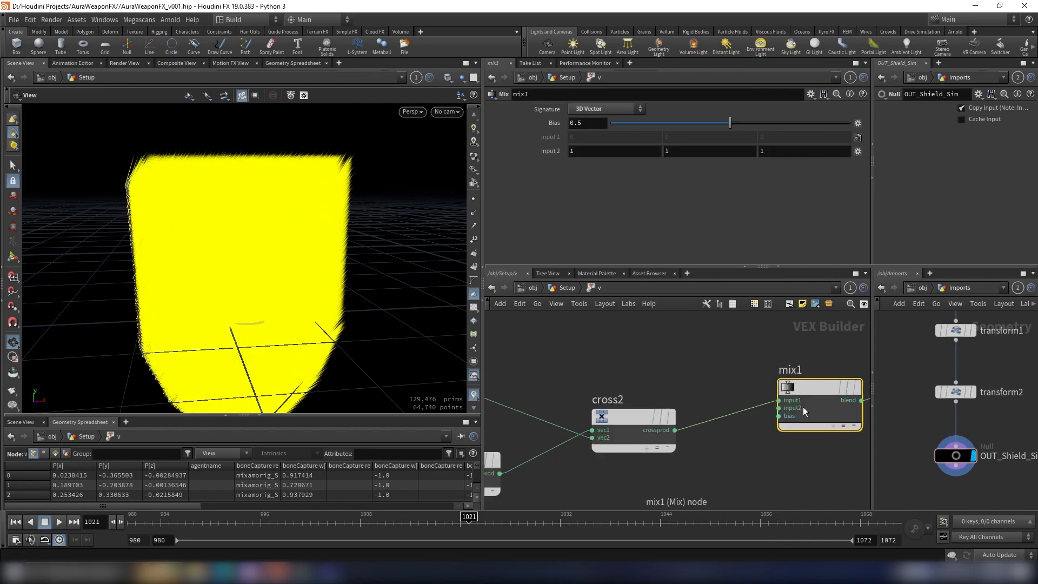
# Step: Wire N from the global parameters into input2 of the Mix node
pyautogui.click(772, 410)
pyautogui.scroll(-3, 767, 405)
pyautogui.moveTo(725, 398); pyautogui.dragTo(765, 386, button='middle')
pyautogui.scroll(3, 564, 364)
pyautogui.click(563, 363)
# Step: Set the Mix node's bias to 0.315
pyautogui.scroll(-3, 687, 334)
pyautogui.moveTo(757, 349); pyautogui.dragTo(593, 348, button='middle')
pyautogui.moveTo(704, 123)
pyautogui.mouseDown()
pyautogui.moveTo(676, 125)
pyautogui.moveTo(694, 125)
pyautogui.mouseUp()
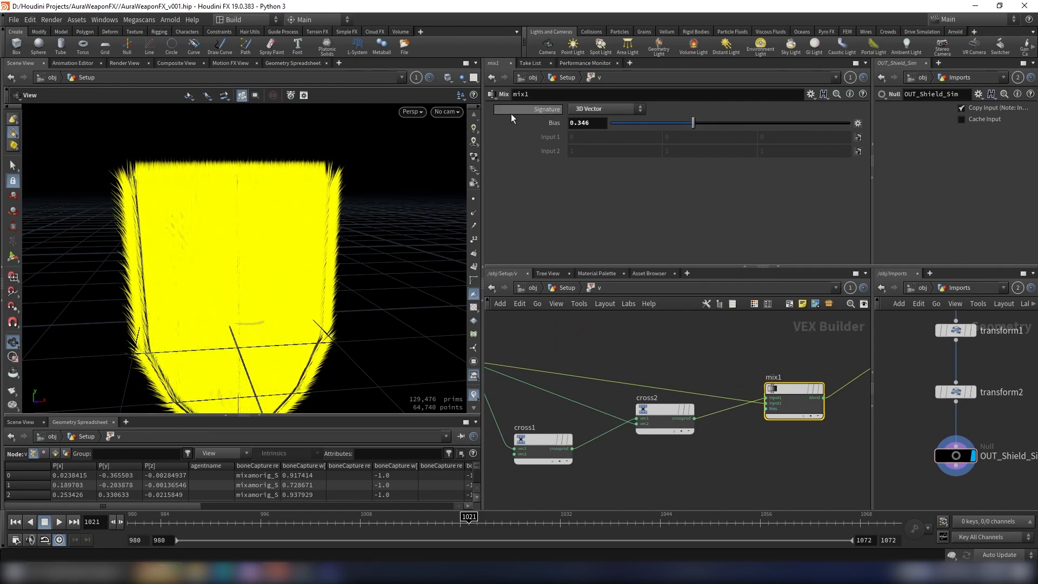
pyautogui.click(597, 110)
pyautogui.click(604, 123)
pyautogui.write('0.315')
pyautogui.press('Return')
# Step: Examine the blended velocity vectors around the shield and review the node chain
pyautogui.moveTo(232, 268); pyautogui.dragTo(295, 292)
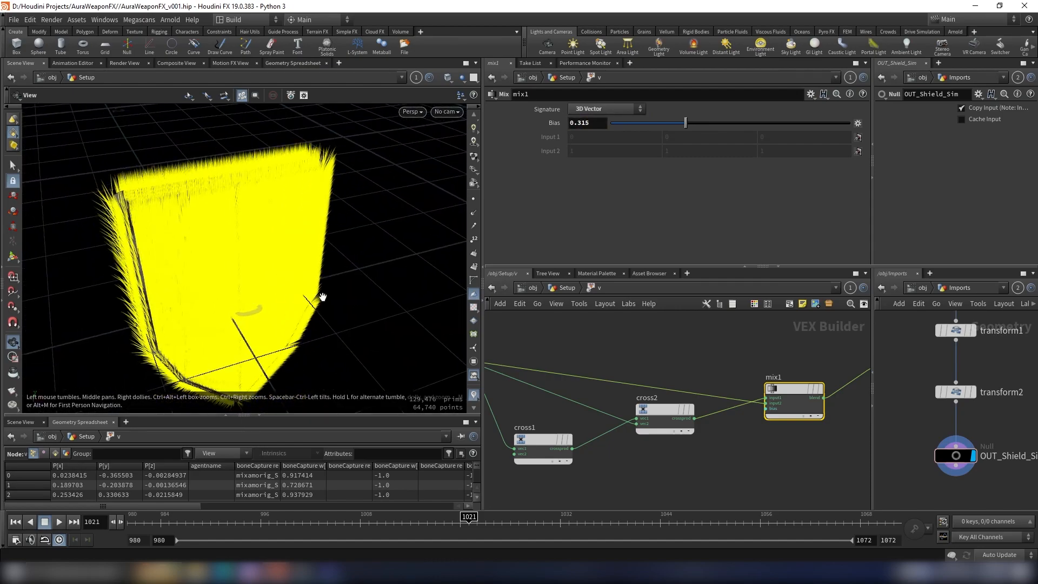
pyautogui.scroll(-5, 694, 391)
pyautogui.scroll(5, 730, 392)
pyautogui.moveTo(729, 388); pyautogui.dragTo(730, 372)
pyautogui.scroll(-2, 639, 328)
pyautogui.scroll(-2, 241, 243)
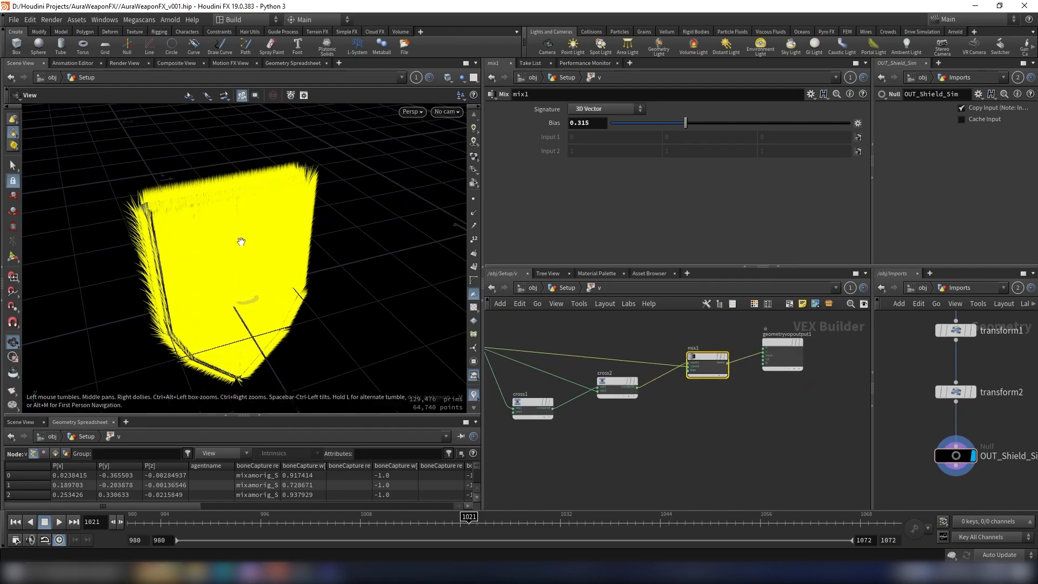
pyautogui.moveTo(242, 243); pyautogui.dragTo(245, 219)
# Step: Add a Turbulent Noise node to the velocity VOP network above the mix chain
pyautogui.scroll(-4, 671, 443)
pyautogui.scroll(3, 650, 354)
pyautogui.moveTo(649, 354); pyautogui.dragTo(654, 382, button='middle')
pyautogui.click(654, 381)
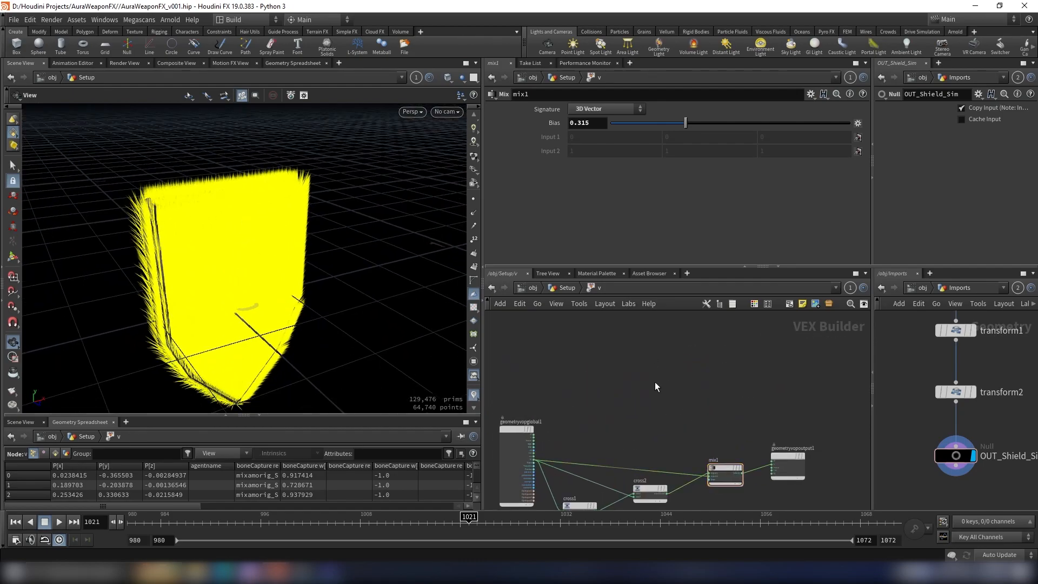
pyautogui.press('Tab')
pyautogui.write('turb')
pyautogui.press('Return')
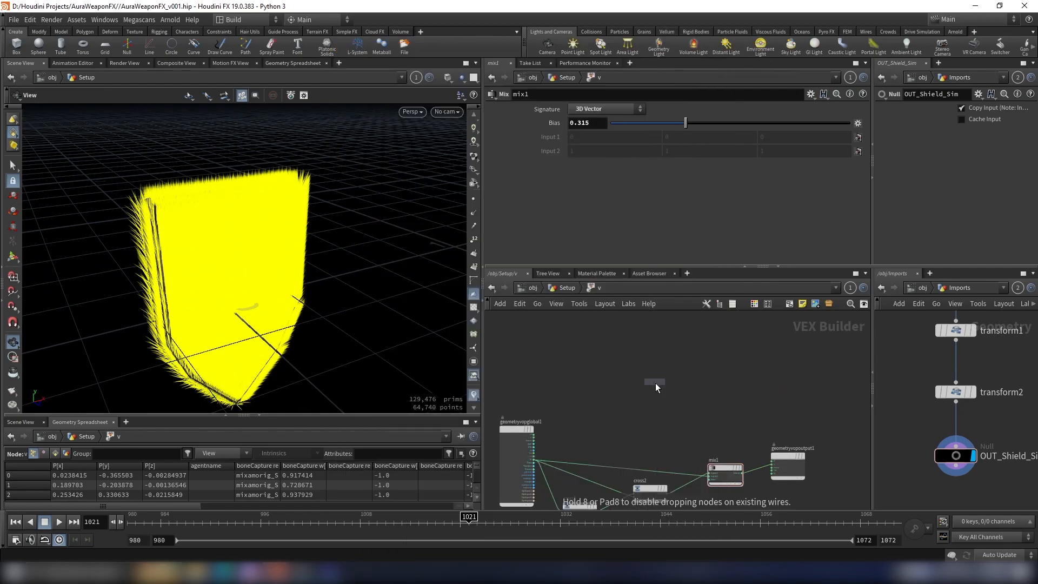
pyautogui.click(654, 381)
pyautogui.scroll(4, 625, 356)
# Step: Wire P from the global parameters into the Turbulent Noise node's pos input
pyautogui.click(605, 370)
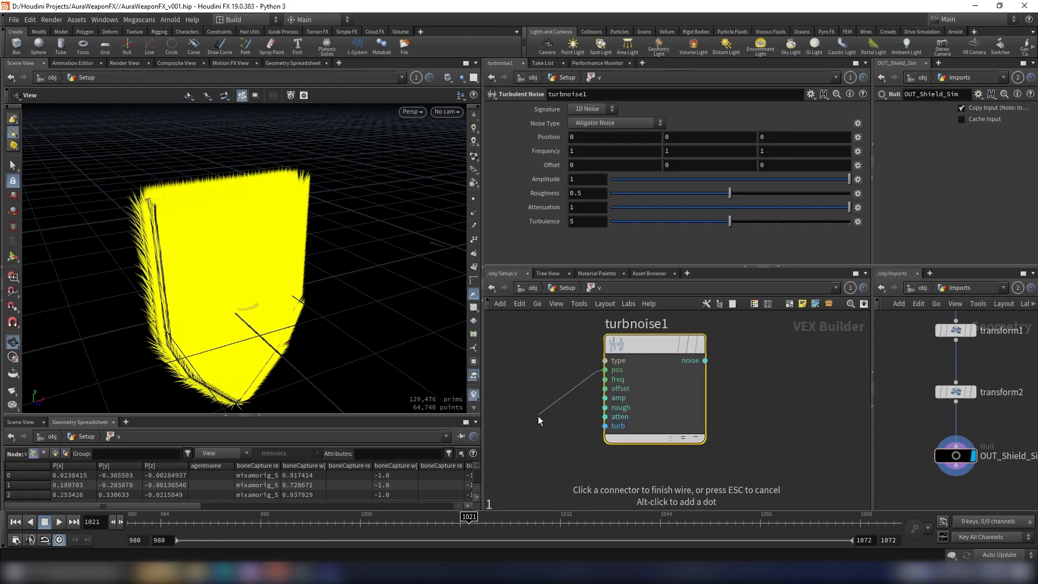
pyautogui.moveTo(538, 416); pyautogui.dragTo(647, 327, button='middle')
pyautogui.scroll(2, 596, 425)
pyautogui.scroll(-1, 580, 450)
pyautogui.click(570, 458)
# Step: Insert a Multiply node on the wire between mix1 and the geometry output node
pyautogui.scroll(-5, 681, 402)
pyautogui.moveTo(682, 401); pyautogui.dragTo(555, 460, button='middle')
pyautogui.moveTo(787, 479); pyautogui.dragTo(647, 385, button='middle')
pyautogui.doubleClick(728, 420)
pyautogui.press('Tab')
pyautogui.write('mul')
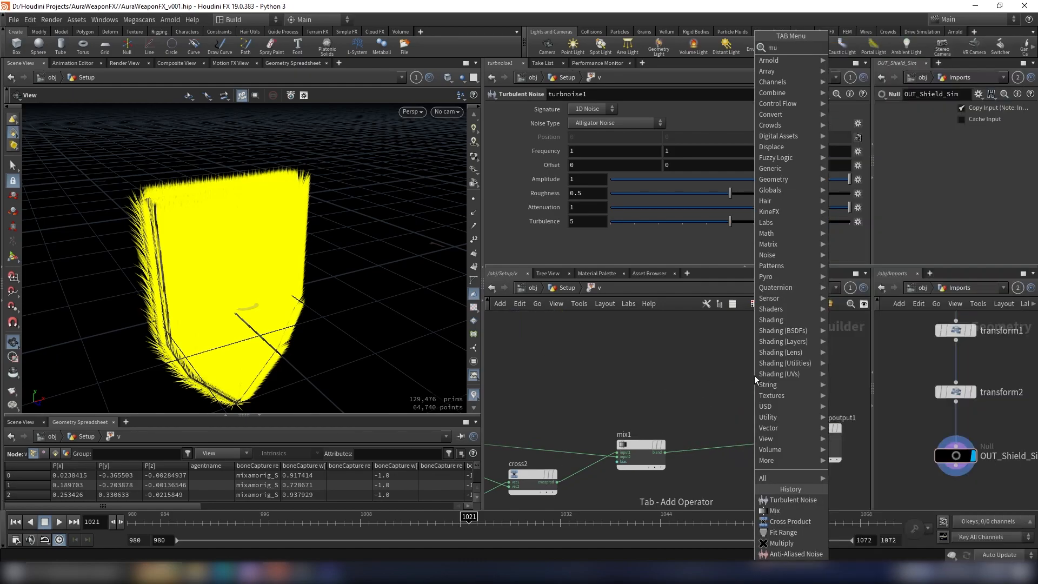
pyautogui.press('Return')
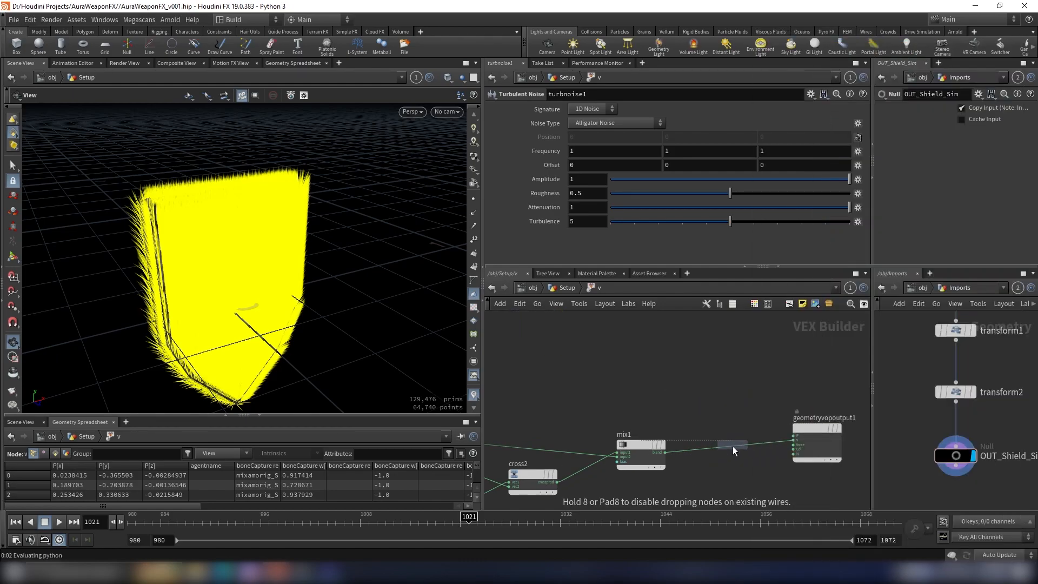
pyautogui.click(732, 446)
# Step: Wire the Turbulent Noise node's noise output into input2 of the Multiply node
pyautogui.scroll(3, 732, 446)
pyautogui.click(692, 472)
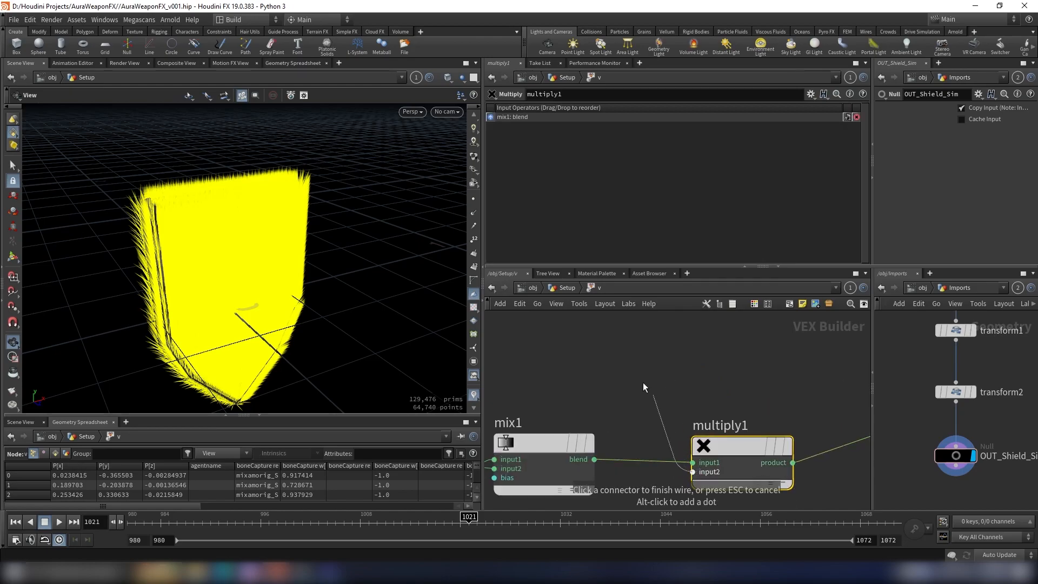
pyautogui.scroll(-3, 653, 394)
pyautogui.moveTo(514, 335); pyautogui.dragTo(749, 426, button='middle')
pyautogui.click(632, 351)
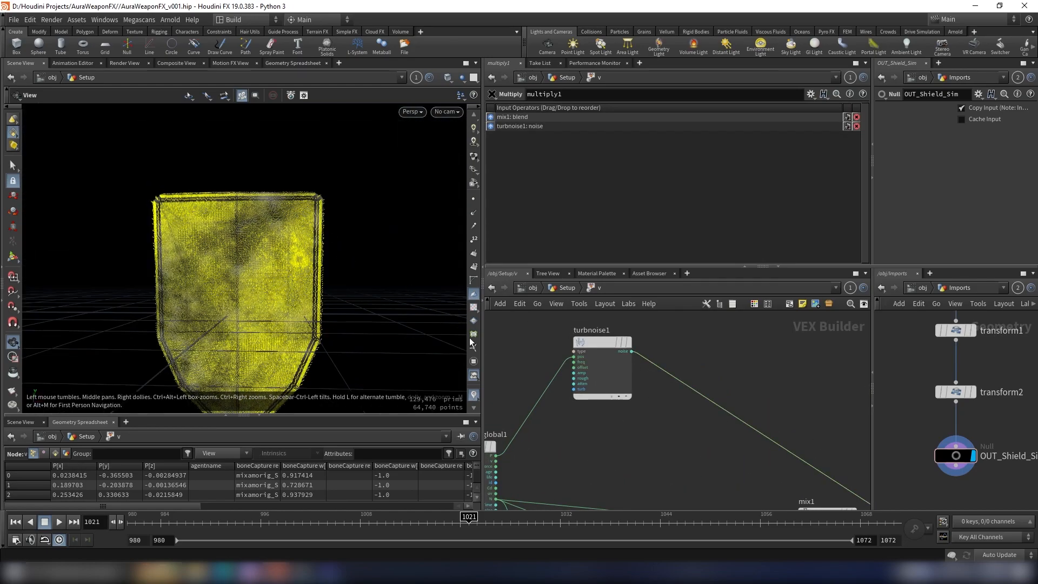
# Step: Set the v visualizer's length scale to 1 and inspect the velocity vectors on the shield
pyautogui.click(473, 321)
pyautogui.click(570, 383)
pyautogui.moveTo(578, 362); pyautogui.dragTo(705, 357)
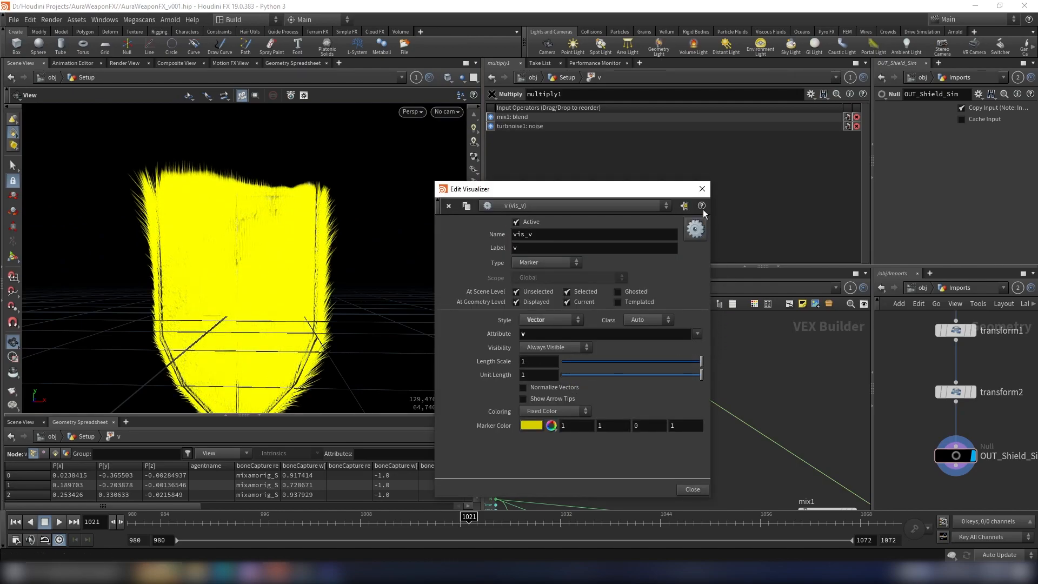
pyautogui.click(702, 191)
pyautogui.moveTo(378, 271); pyautogui.dragTo(237, 162)
pyautogui.scroll(-3, 286, 188)
pyautogui.moveTo(278, 222); pyautogui.dragTo(323, 206)
pyautogui.scroll(-3, 680, 423)
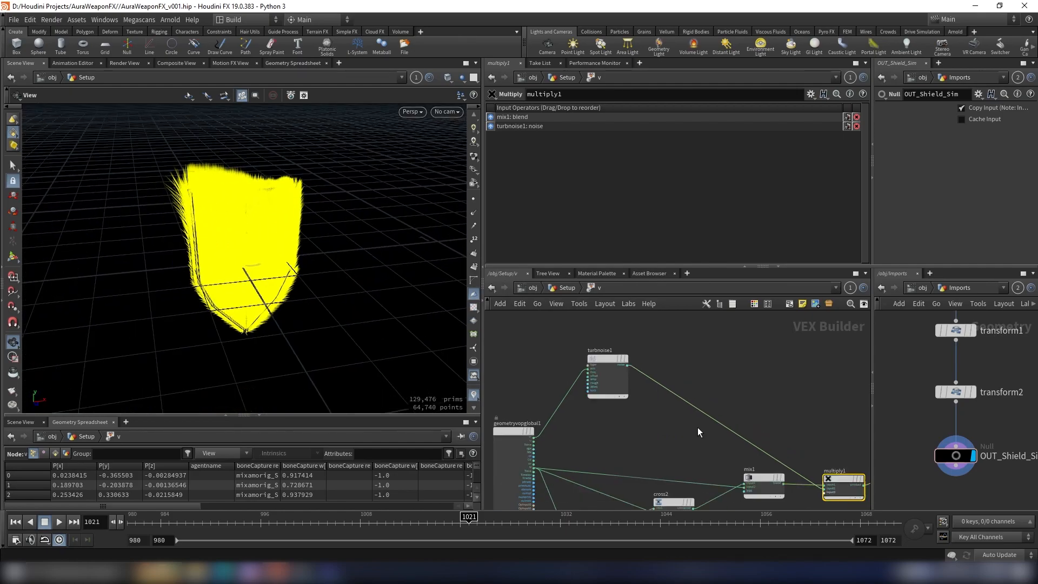
# Step: Change the Turbulent Noise node's noise type to Sparse Convolution Noise
pyautogui.scroll(4, 659, 373)
pyautogui.click(580, 354)
pyautogui.scroll(-4, 663, 363)
pyautogui.moveTo(674, 360); pyautogui.dragTo(682, 366, button='middle')
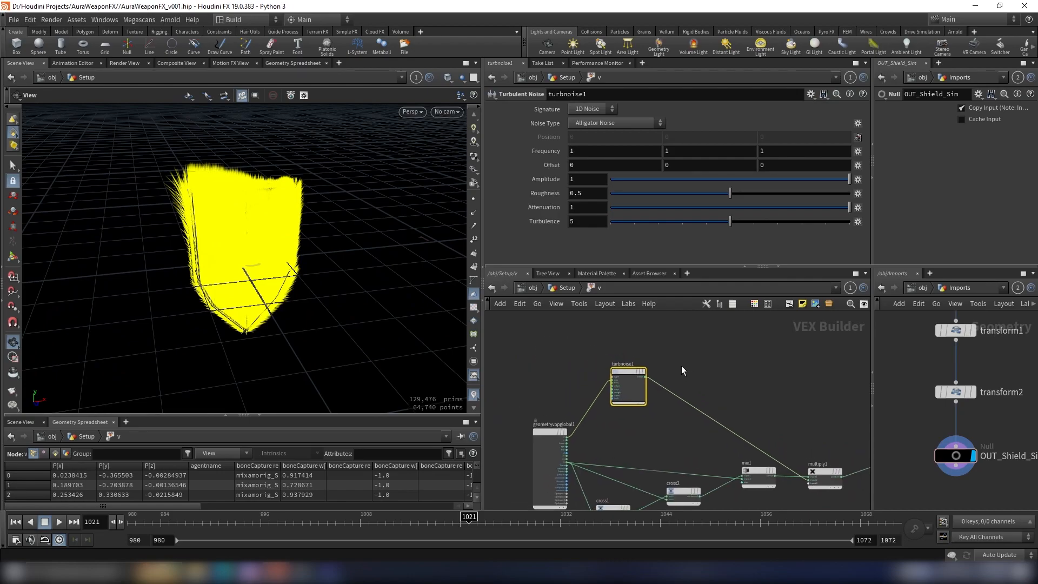
pyautogui.scroll(5, 643, 373)
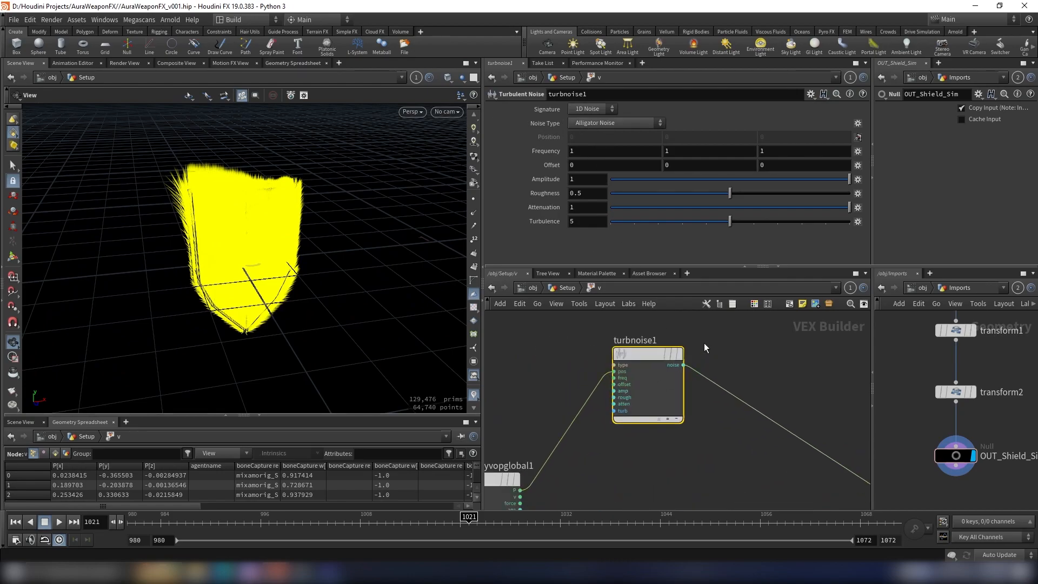
pyautogui.moveTo(604, 419); pyautogui.dragTo(599, 425)
pyautogui.scroll(-3, 690, 382)
pyautogui.moveTo(717, 373); pyautogui.dragTo(747, 403, button='middle')
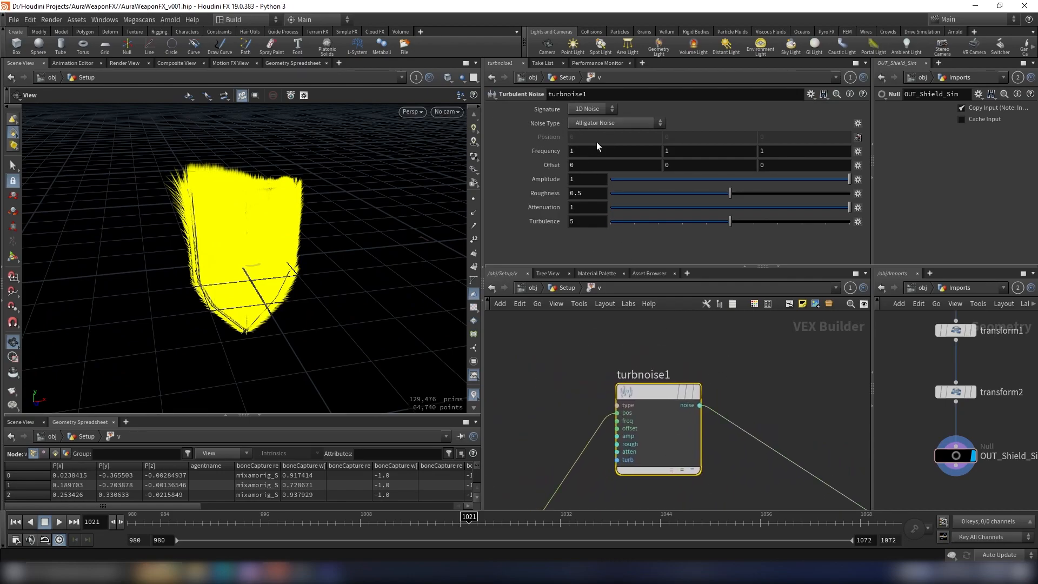
pyautogui.click(603, 124)
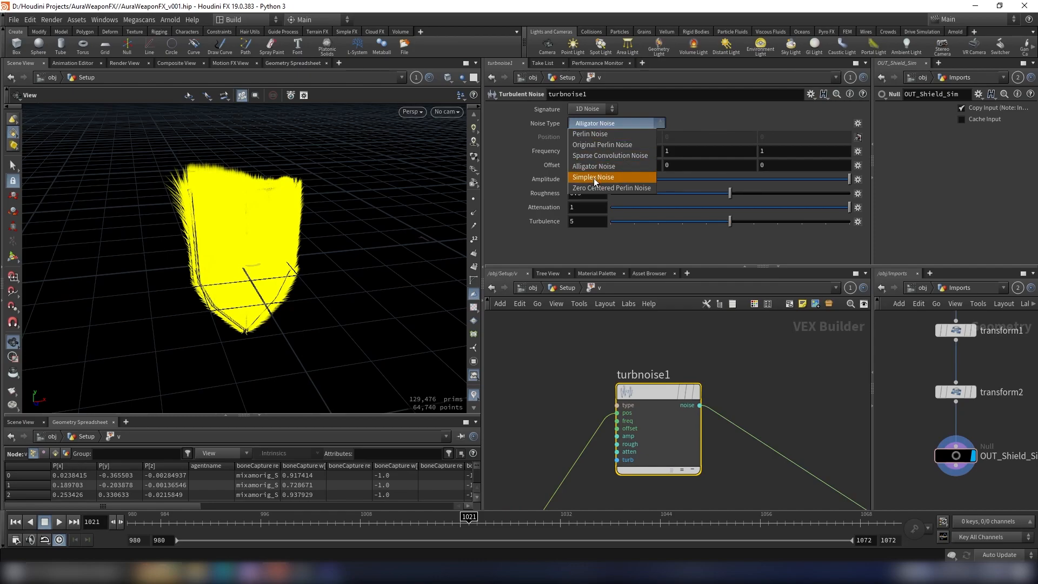
pyautogui.click(604, 158)
pyautogui.moveTo(315, 212); pyautogui.dragTo(305, 192)
pyautogui.scroll(4, 257, 194)
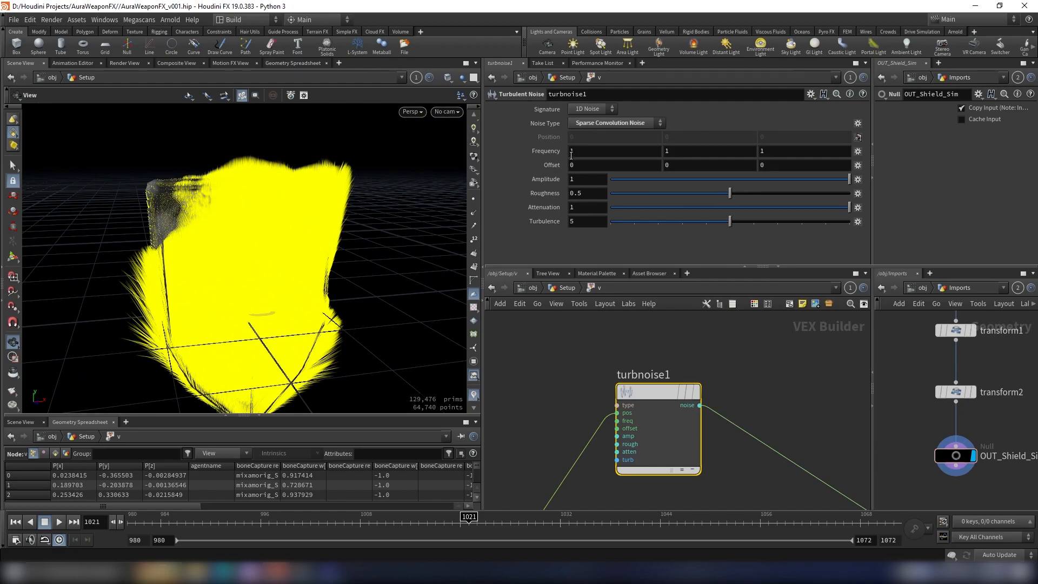
# Step: Set the turbulent noise's frequency to 10.1 on all three axes and its roughness to 0.597
pyautogui.moveTo(572, 155); pyautogui.dragTo(546, 149, button='middle')
pyautogui.moveTo(566, 153); pyautogui.dragTo(967, 152, button='middle')
pyautogui.moveTo(99, 277); pyautogui.dragTo(322, 238)
pyautogui.click(742, 193)
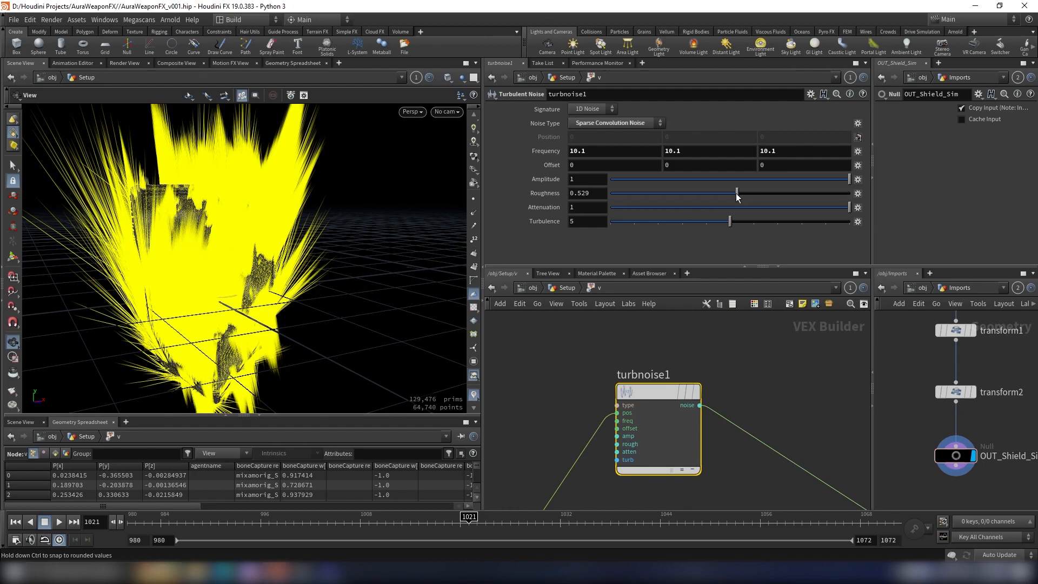
pyautogui.moveTo(741, 193); pyautogui.dragTo(753, 198)
# Step: Examine up close how the noise distributes the velocity vectors across the shield's surface
pyautogui.scroll(-3, 295, 232)
pyautogui.keyDown('alt'); pyautogui.moveTo(294, 232); pyautogui.dragTo(233, 265); pyautogui.keyUp('alt')
pyautogui.scroll(3, 266, 241)
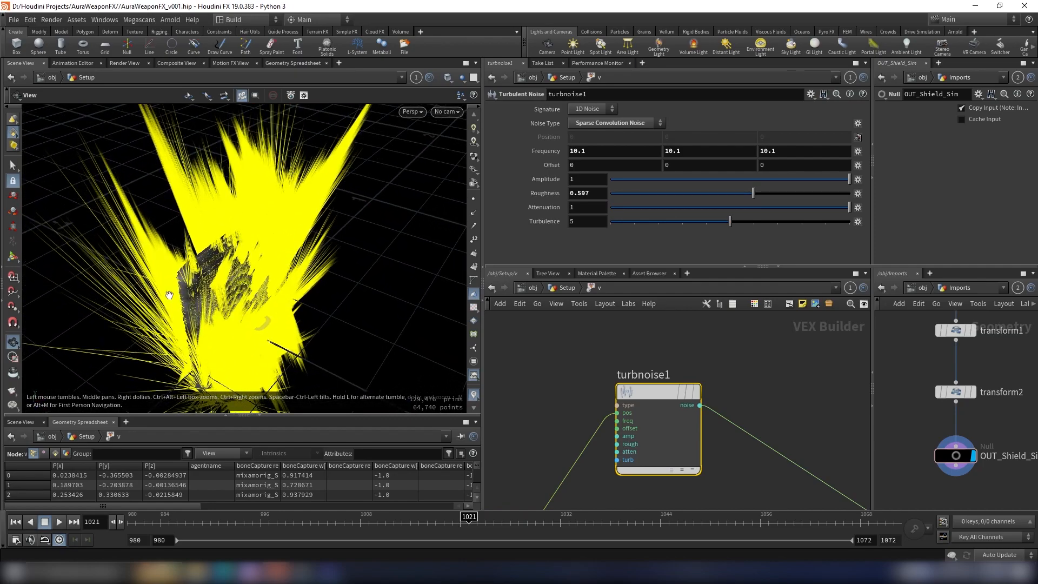
pyautogui.scroll(3, 150, 306)
pyautogui.scroll(2, 243, 269)
pyautogui.scroll(3, 280, 222)
pyautogui.scroll(4, 251, 262)
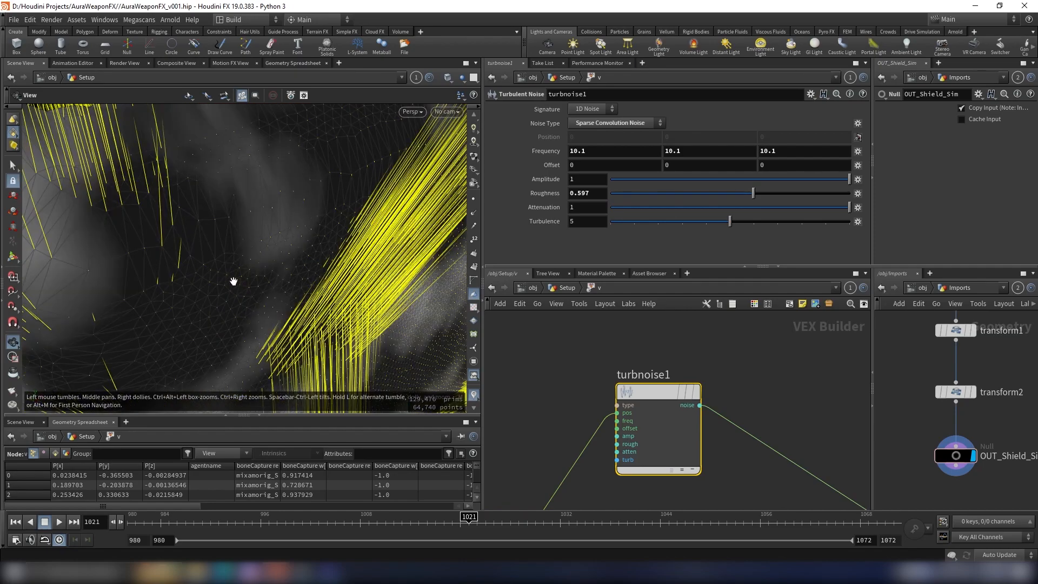
pyautogui.scroll(-2, 241, 262)
pyautogui.moveTo(240, 263); pyautogui.dragTo(281, 240)
pyautogui.scroll(-4, 702, 411)
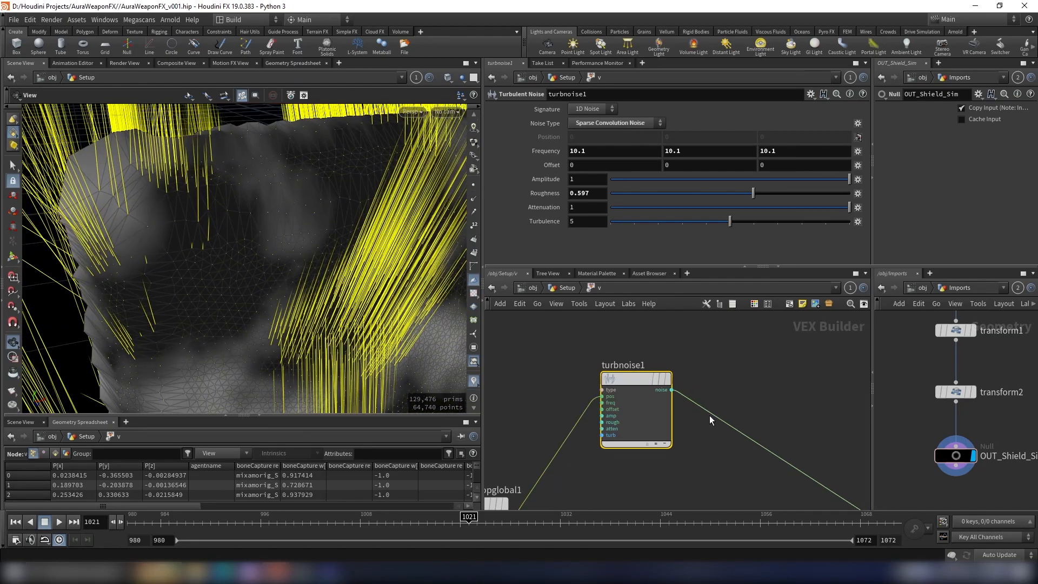
# Step: Insert a Fit Range node on the wire between turbnoise1 and the Multiply node
pyautogui.press('Tab')
pyautogui.write('fit')
pyautogui.press('Return')
pyautogui.click(726, 400)
pyautogui.moveTo(730, 391); pyautogui.dragTo(724, 332)
pyautogui.moveTo(703, 441); pyautogui.dragTo(682, 501, button='middle')
# Step: Set the Fit Range node's source minimum to -0.5 and source maximum to 0.5
pyautogui.moveTo(350, 343); pyautogui.dragTo(262, 306)
pyautogui.click(587, 122)
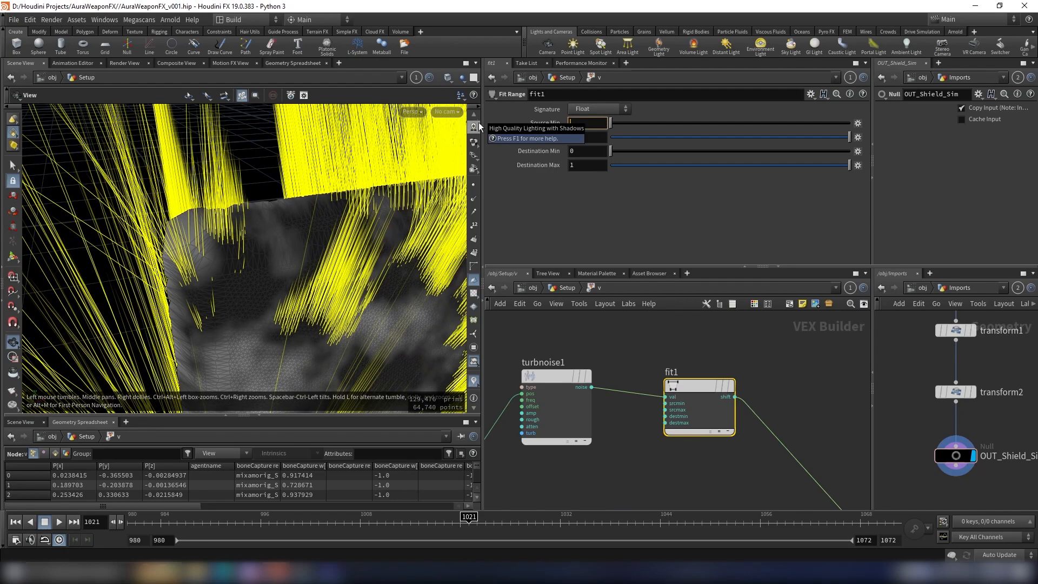
pyautogui.write('-.')
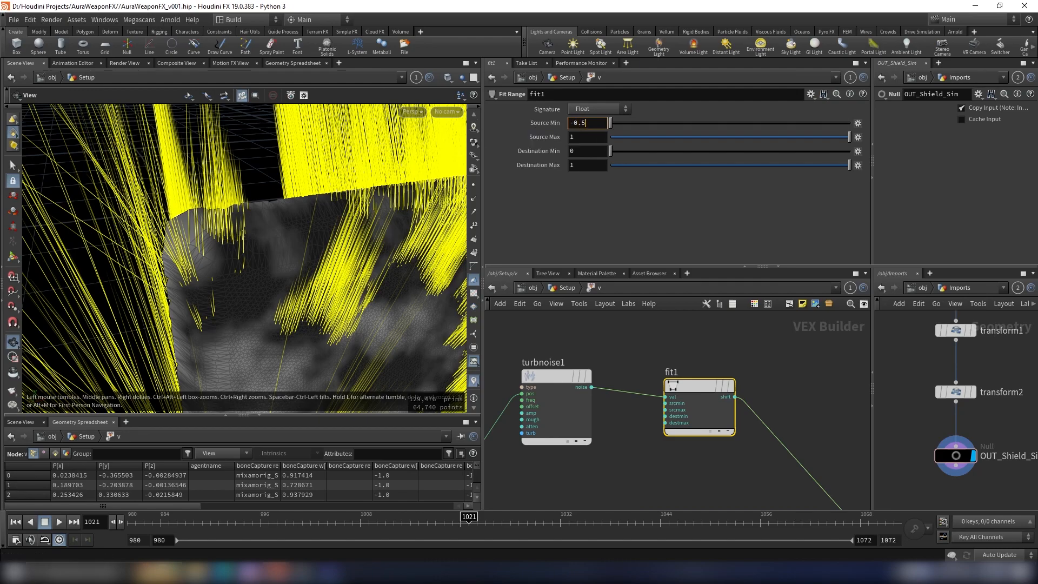
pyautogui.press('Tab')
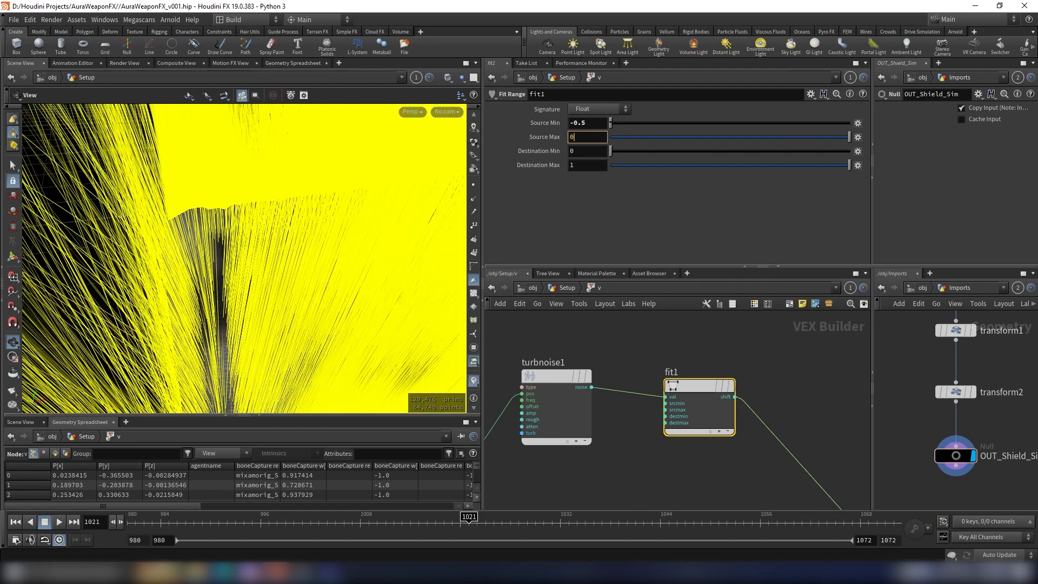
pyautogui.press('Return')
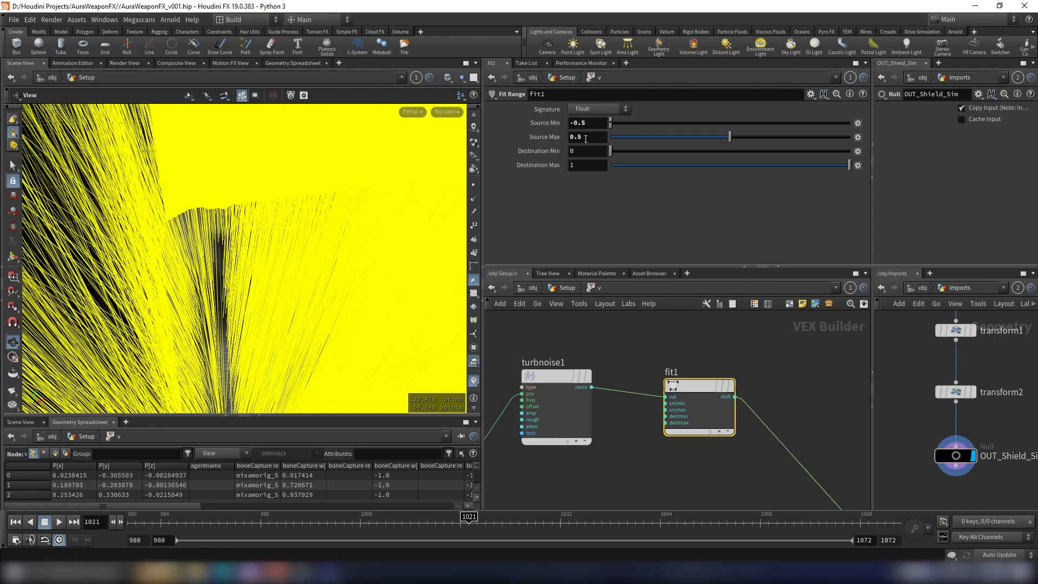
# Step: Set the Fit Range node's destination minimum to 0.25 and destination maximum to 1.35
pyautogui.click(586, 139)
pyautogui.press('Tab')
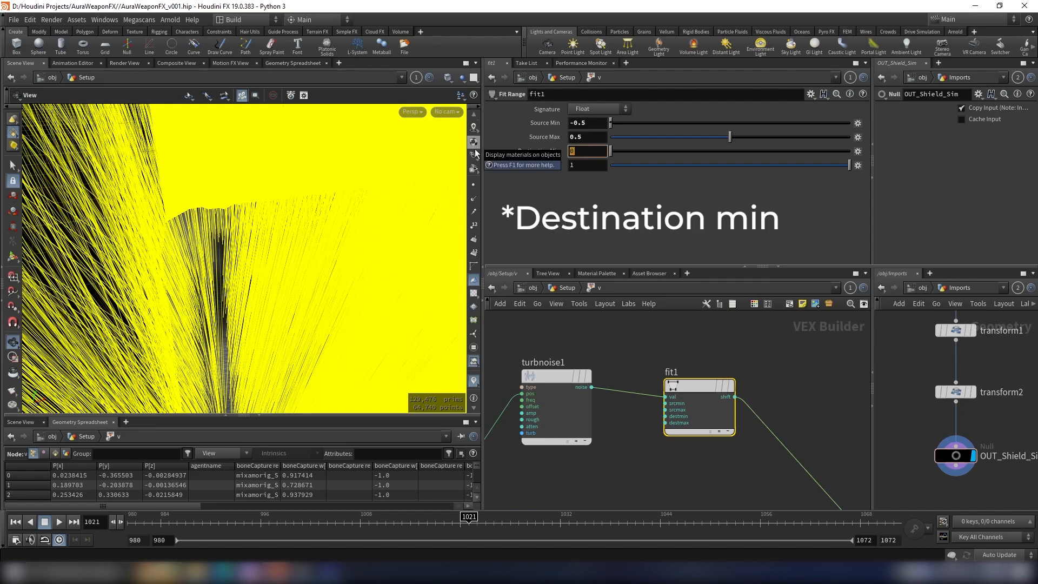
pyautogui.write('.25')
pyautogui.press('Return')
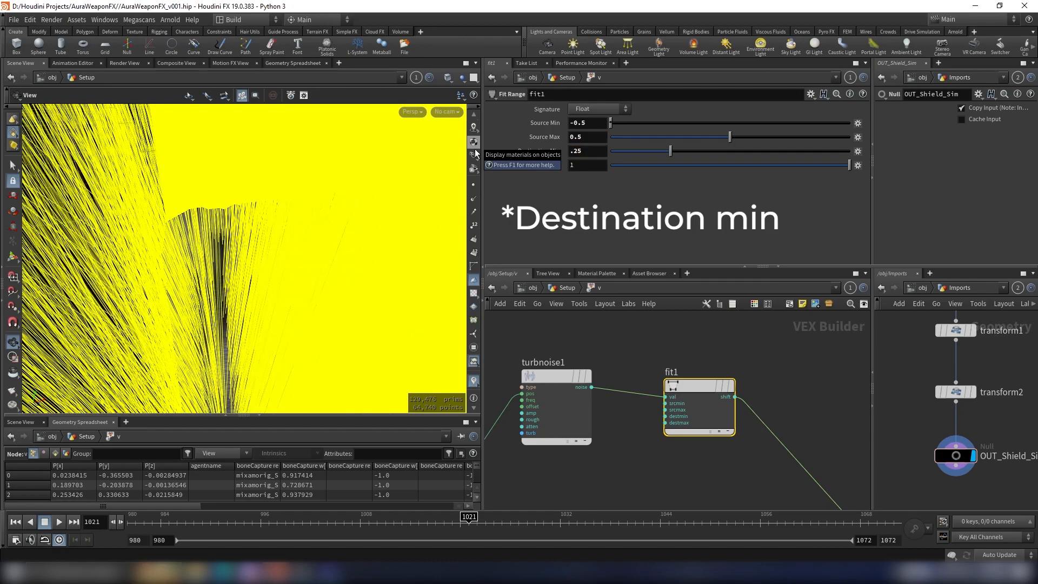
pyautogui.scroll(-8, 250, 223)
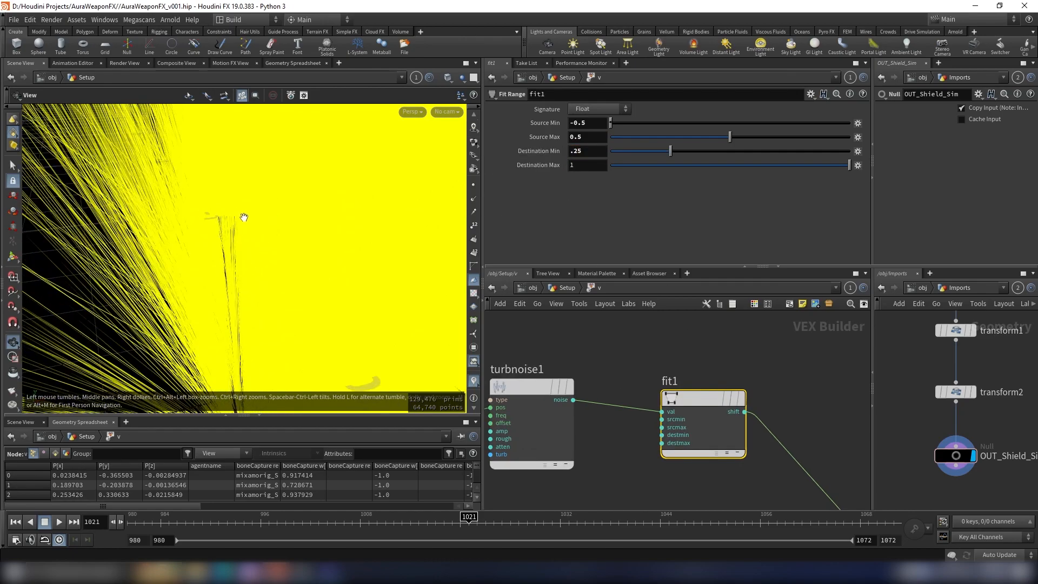
pyautogui.click(586, 165)
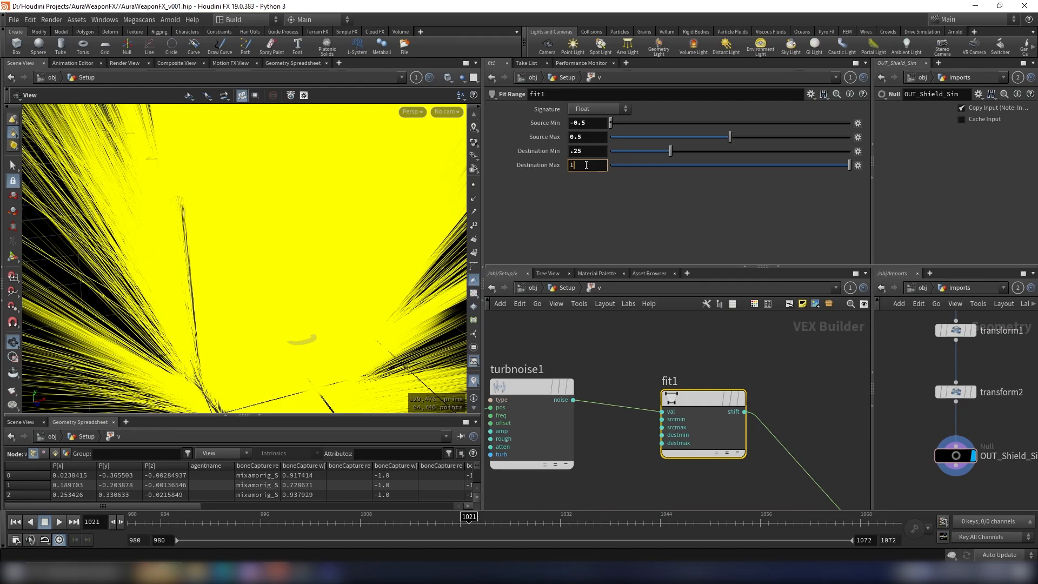
pyautogui.write('.35')
pyautogui.press('Return')
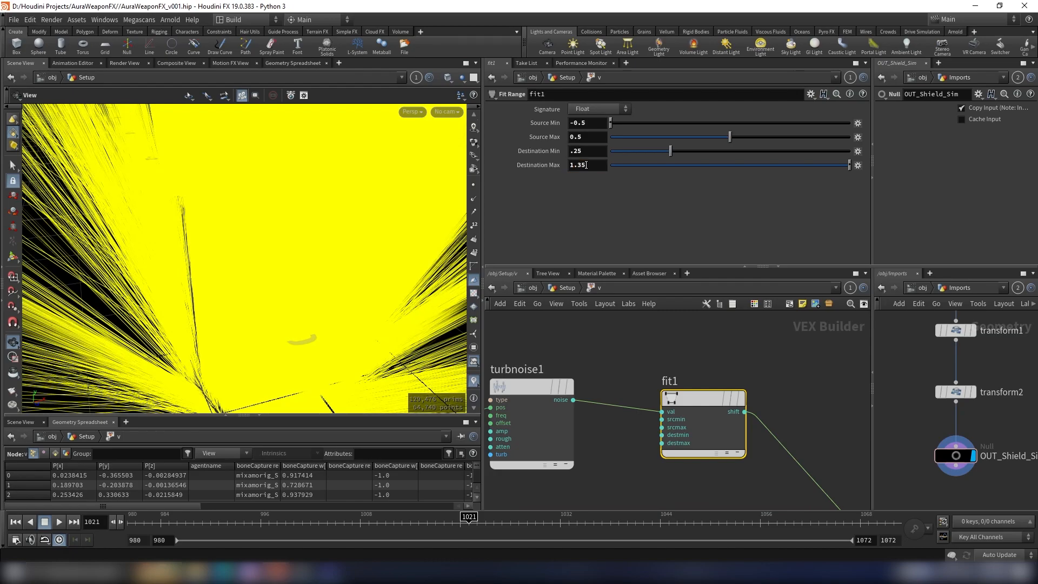
pyautogui.scroll(-5, 247, 261)
pyautogui.scroll(-4, 247, 261)
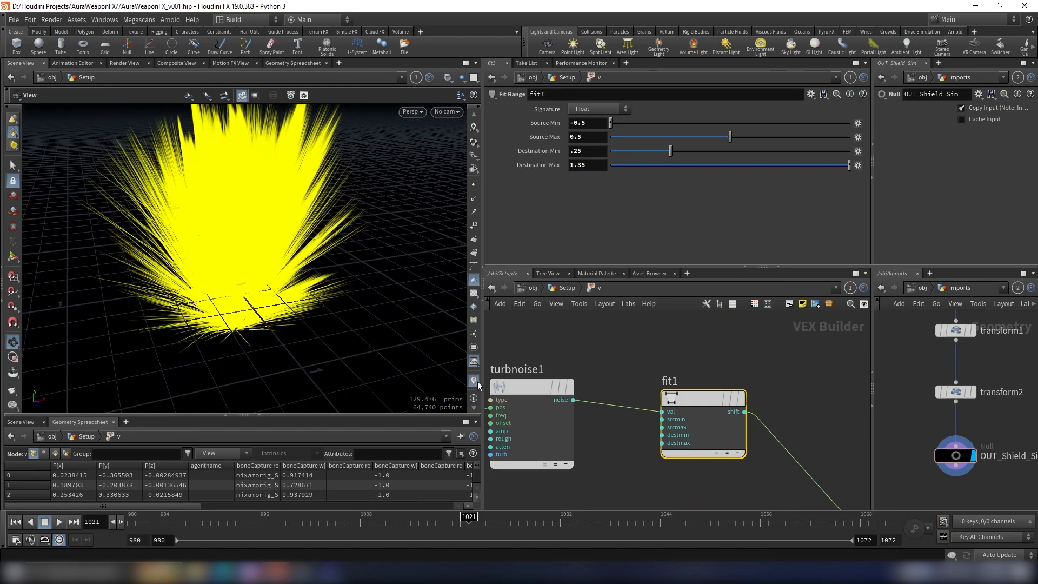
# Step: Reduce the v marker visualizer's length scale to 0.124 and close its settings
pyautogui.click(474, 381)
pyautogui.click(572, 368)
pyautogui.moveTo(585, 360); pyautogui.dragTo(581, 365)
pyautogui.scroll(8, 231, 264)
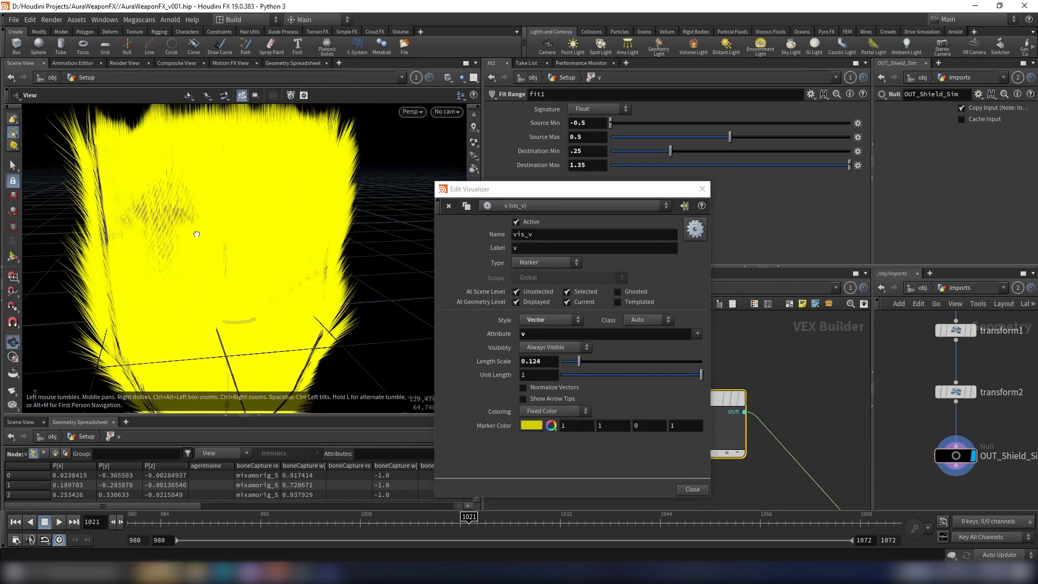
pyautogui.moveTo(234, 290); pyautogui.dragTo(347, 190)
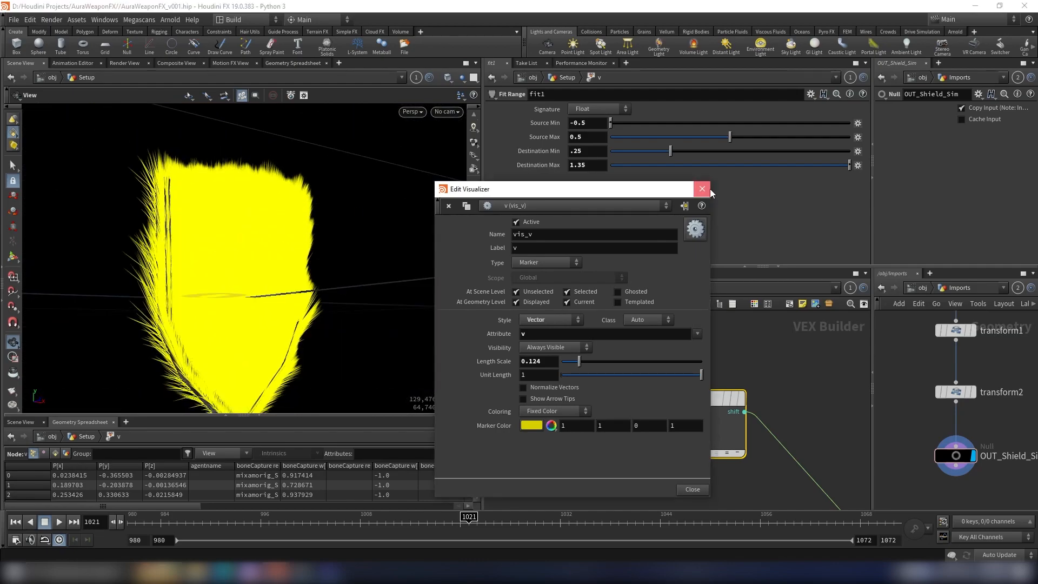
pyautogui.click(702, 188)
# Step: Insert a second Mix node on the wire between the Multiply node and the geometry output
pyautogui.scroll(-4, 765, 424)
pyautogui.moveTo(766, 425); pyautogui.dragTo(592, 314, button='middle')
pyautogui.moveTo(703, 378); pyautogui.dragTo(631, 382, button='middle')
pyautogui.moveTo(719, 403); pyautogui.dragTo(825, 381)
pyautogui.press('Tab')
pyautogui.write('mix')
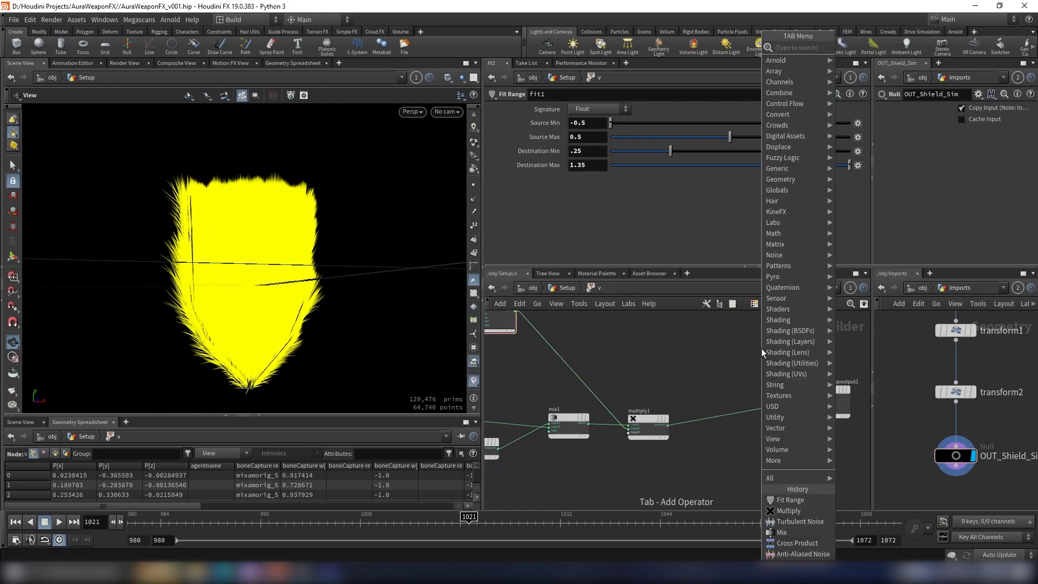
pyautogui.press('Return')
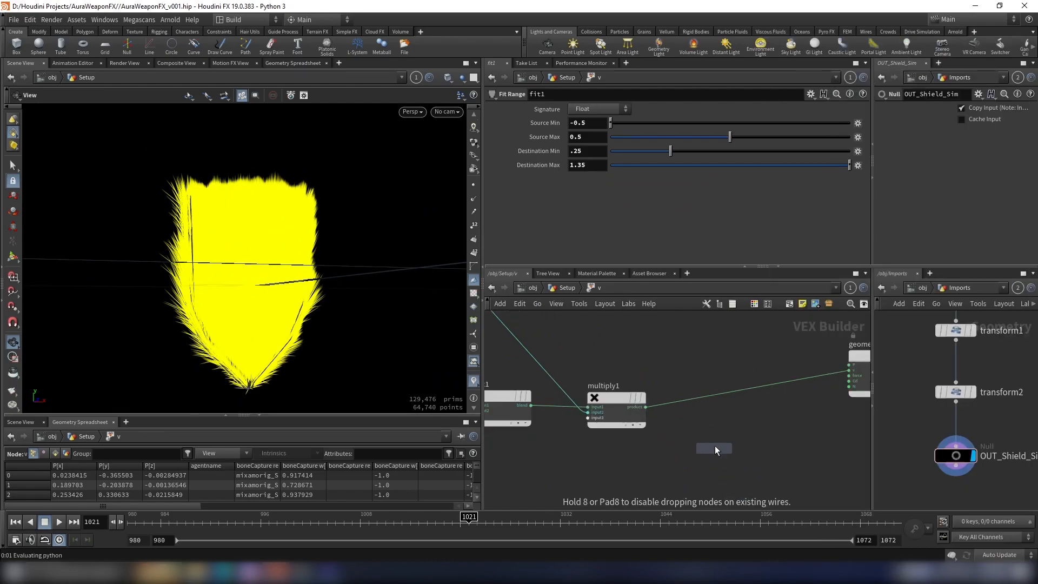
pyautogui.click(719, 404)
# Step: Wire an upstream vector into the new Mix node's second input and arrange the Multiply and Mix nodes before the output
pyautogui.click(695, 402)
pyautogui.scroll(-3, 703, 402)
pyautogui.moveTo(703, 402); pyautogui.dragTo(887, 404, button='middle')
pyautogui.scroll(-1, 884, 404)
pyautogui.moveTo(503, 377); pyautogui.dragTo(816, 411, button='middle')
pyautogui.scroll(5, 724, 430)
pyautogui.click(600, 445)
pyautogui.scroll(-6, 782, 383)
pyautogui.moveTo(857, 378); pyautogui.dragTo(548, 371, button='middle')
pyautogui.scroll(2, 704, 376)
pyautogui.moveTo(562, 427); pyautogui.dragTo(569, 465)
pyautogui.moveTo(665, 409); pyautogui.dragTo(680, 373)
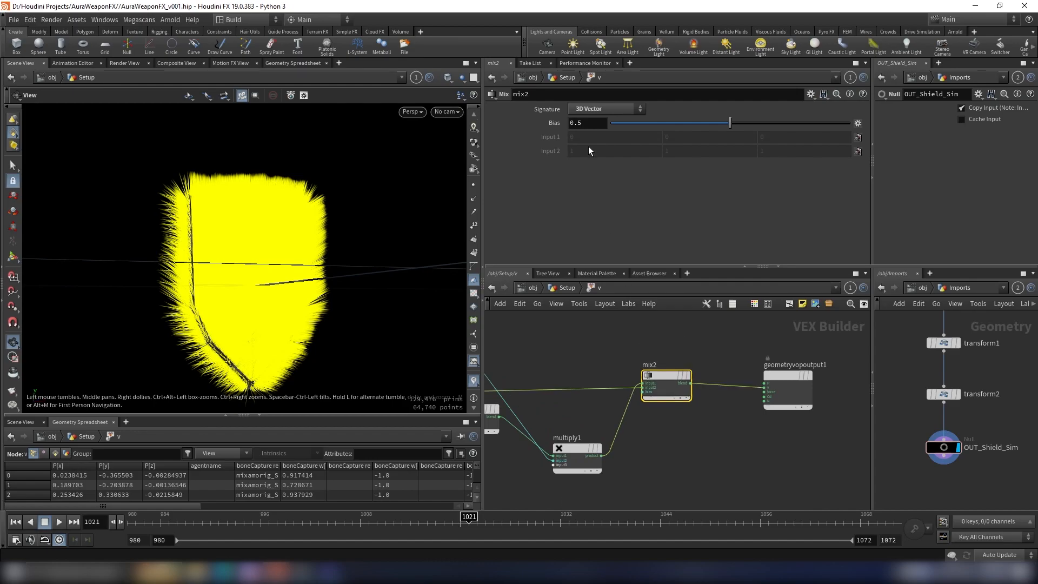
# Step: Adjust the second Mix node's bias and inspect the blended velocity vectors around the shield
pyautogui.click(599, 123)
pyautogui.press('Return')
pyautogui.moveTo(243, 208); pyautogui.dragTo(433, 243)
# Step: Return to the Setup network and open the noise_density Attribute VOP above the Normal node
pyautogui.click(565, 287)
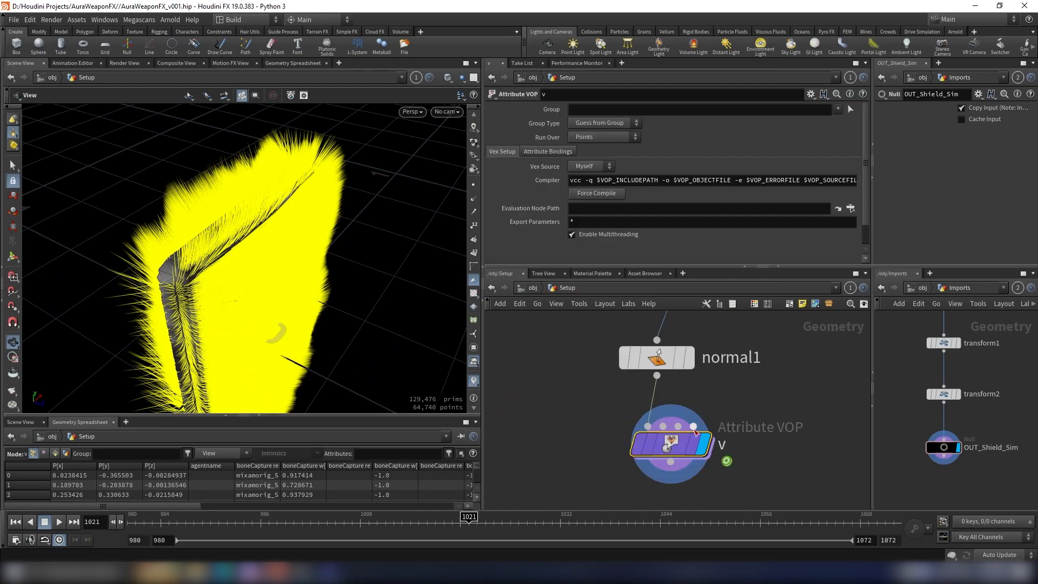
pyautogui.scroll(-5, 755, 401)
pyautogui.moveTo(755, 401); pyautogui.dragTo(734, 429, button='middle')
pyautogui.scroll(4, 730, 395)
pyautogui.moveTo(670, 379); pyautogui.dragTo(671, 370)
pyautogui.doubleClick(671, 371)
pyautogui.scroll(-4, 730, 380)
pyautogui.moveTo(712, 422); pyautogui.dragTo(633, 430, button='middle')
pyautogui.moveTo(688, 374); pyautogui.dragTo(775, 388)
pyautogui.scroll(3, 702, 362)
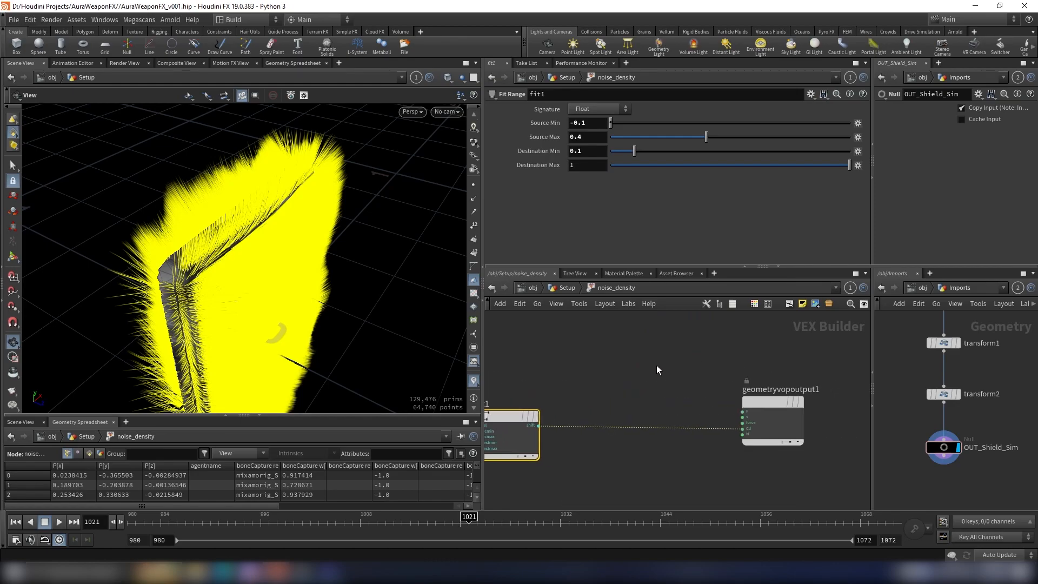
pyautogui.scroll(-5, 644, 363)
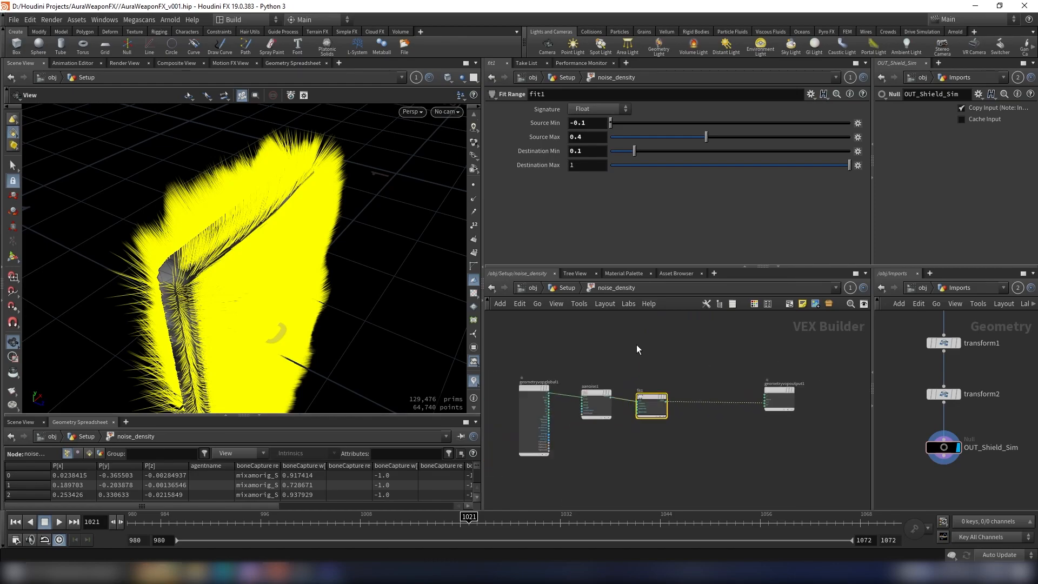
# Step: Add a Bind node between the Fit Range node and the geometry output in the noise_density network
pyautogui.press('Tab')
pyautogui.write('bin')
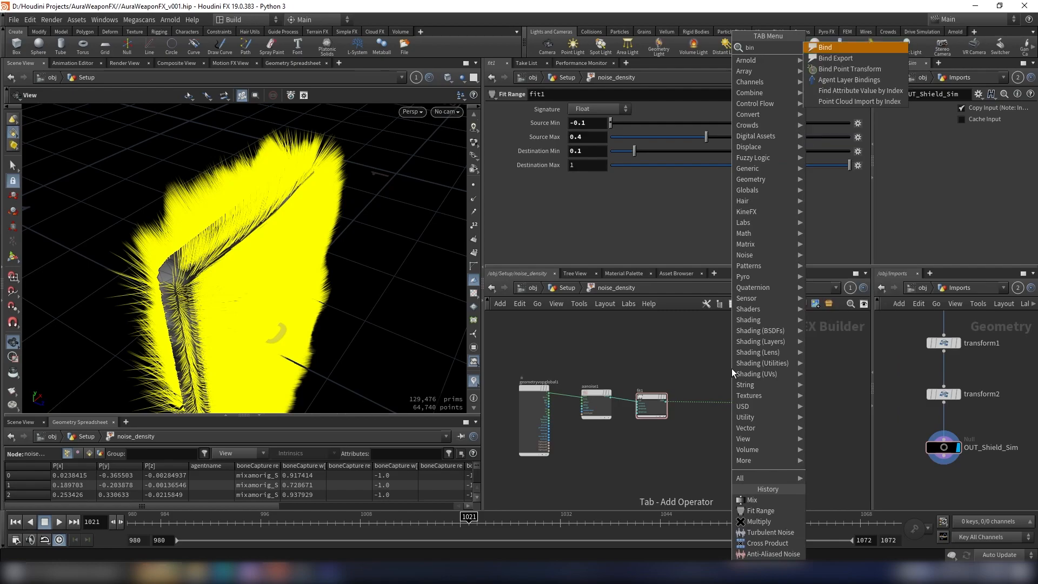
pyautogui.write('d')
pyautogui.press('Return')
pyautogui.scroll(3, 732, 368)
pyautogui.click(684, 443)
pyautogui.scroll(3, 665, 443)
pyautogui.click(641, 440)
pyautogui.click(533, 440)
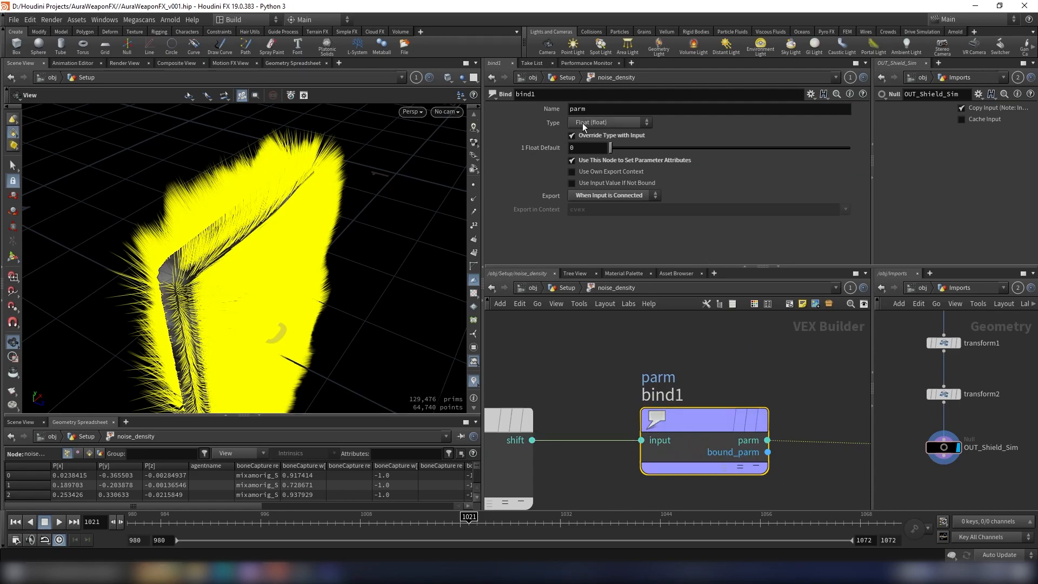
# Step: Name the Bind node's parameter density
pyautogui.doubleClick(569, 111)
pyautogui.press('BackSpace')
pyautogui.write('density')
pyautogui.press('Return')
pyautogui.scroll(-5, 786, 392)
pyautogui.scroll(1, 738, 397)
pyautogui.middleClick(744, 406)
pyautogui.moveTo(795, 377); pyautogui.dragTo(709, 333, button='middle')
pyautogui.scroll(4, 732, 425)
pyautogui.scroll(-5, 652, 398)
pyautogui.scroll(2, 709, 333)
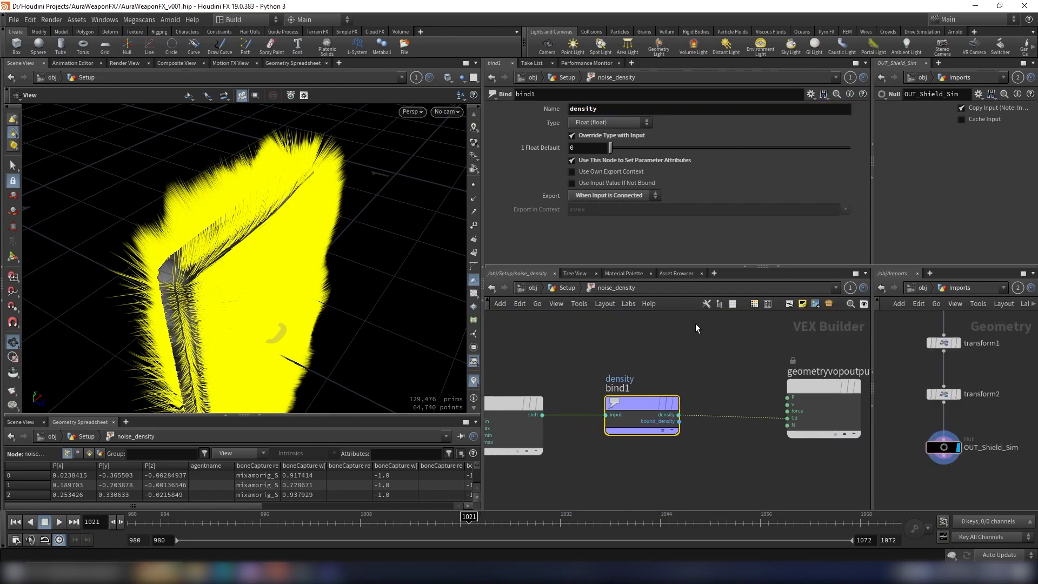
# Step: Go back to the Setup network, add a Point Velocity node after the v Attribute VOP and display it
pyautogui.click(566, 288)
pyautogui.scroll(-3, 747, 413)
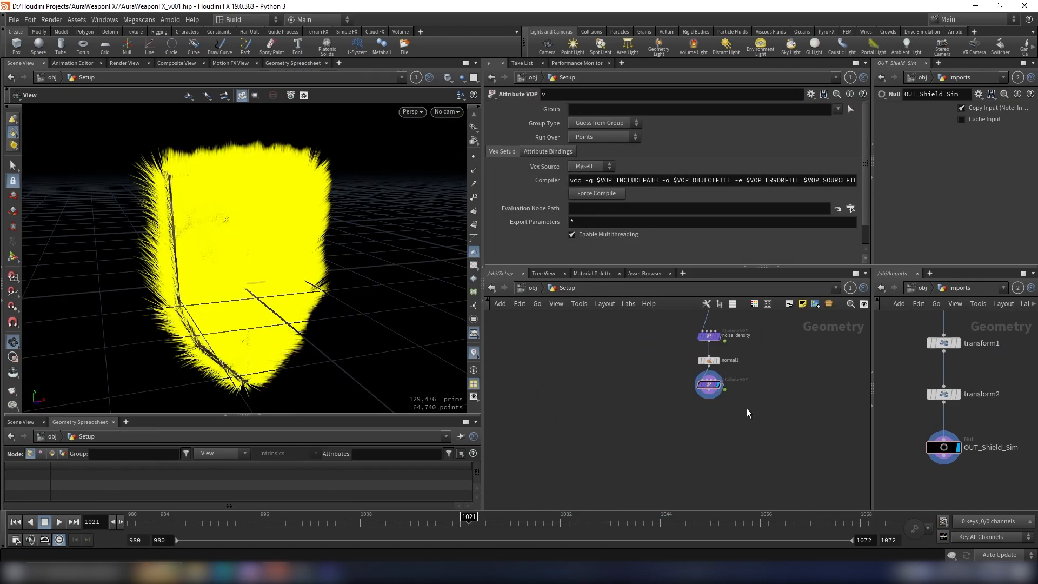
pyautogui.scroll(2, 709, 391)
pyautogui.press('Tab')
pyautogui.write('point vel')
pyautogui.press('Return')
pyautogui.press('Return')
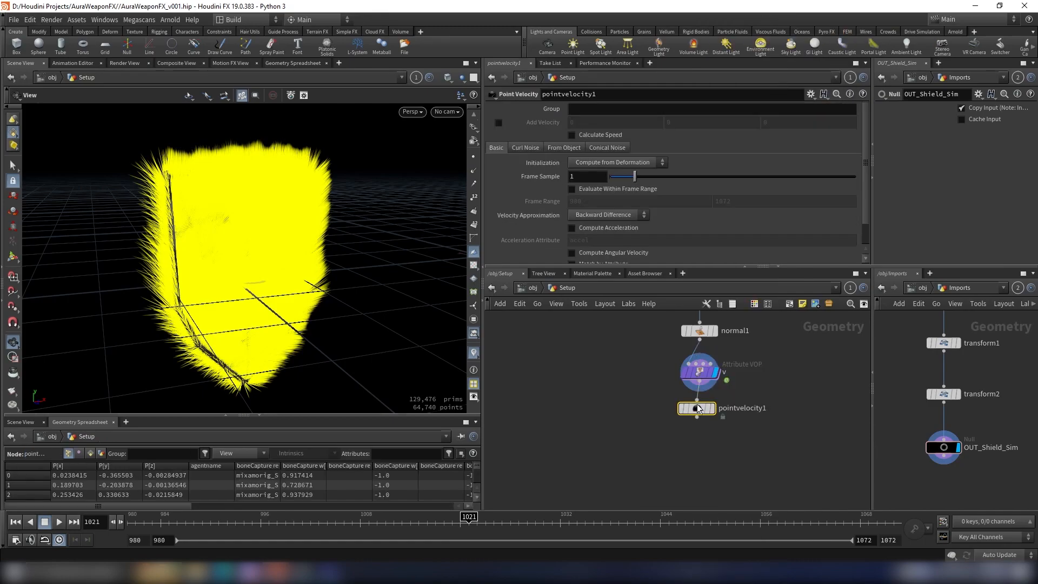
pyautogui.click(712, 409)
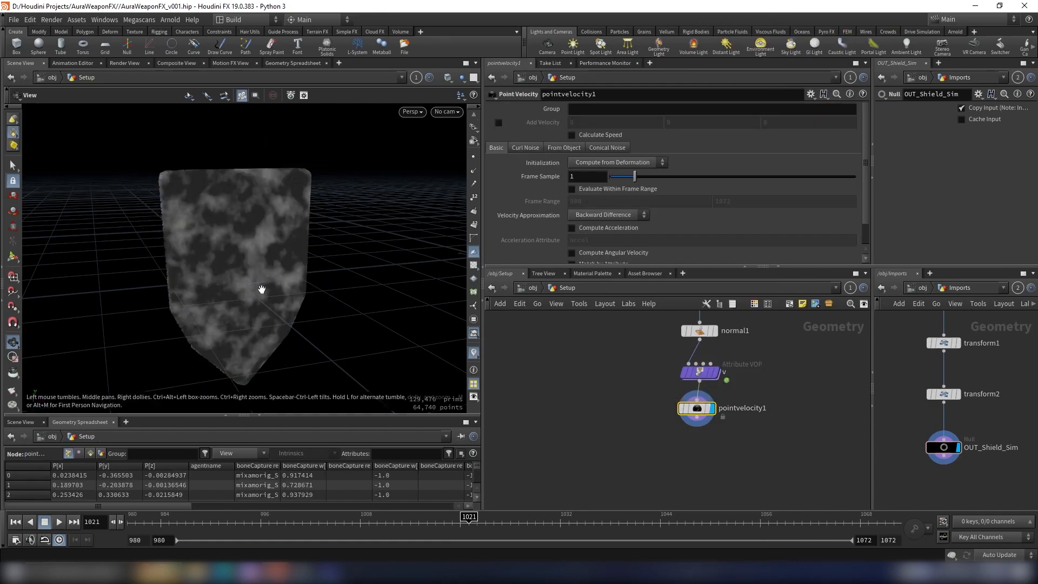
# Step: Set the Point Velocity node's initialization to Keep Incoming
pyautogui.moveTo(249, 267)
pyautogui.mouseDown()
pyautogui.moveTo(267, 262)
pyautogui.moveTo(257, 266)
pyautogui.mouseUp()
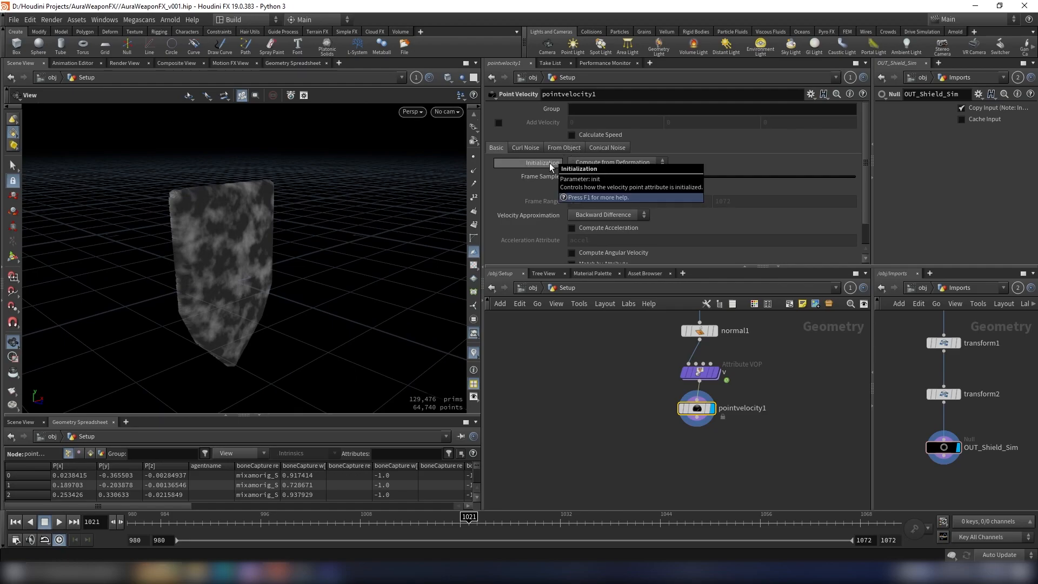
pyautogui.click(577, 162)
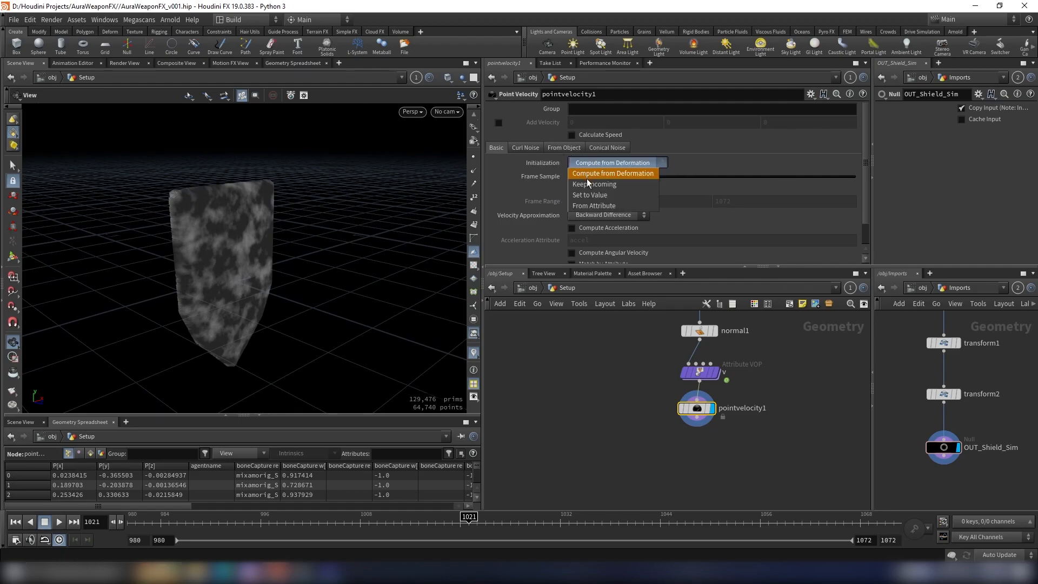
pyautogui.click(595, 186)
# Step: Enable curl noise on the Point Velocity node and set its scale to 0.1
pyautogui.click(533, 150)
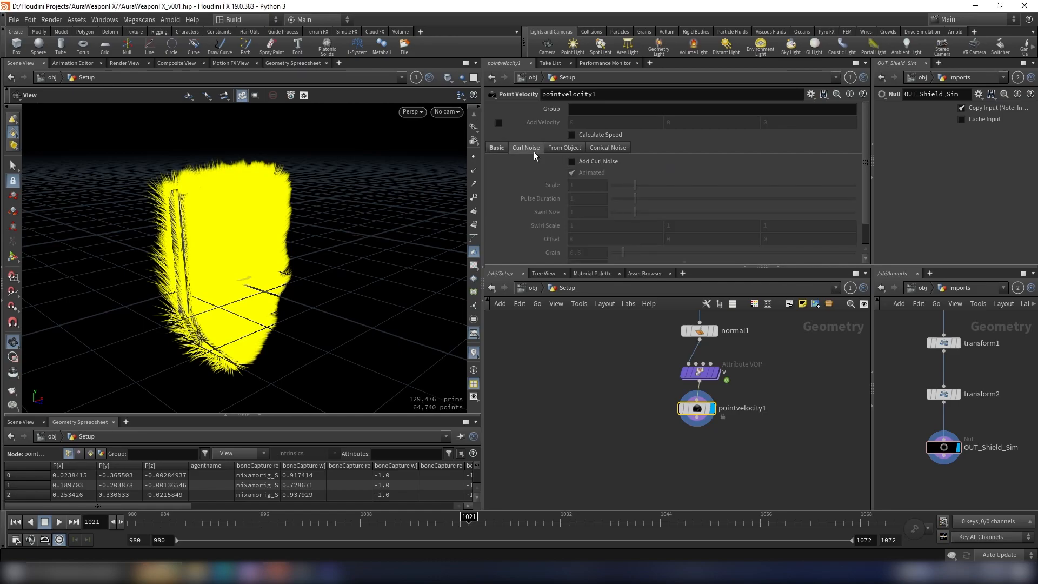
pyautogui.click(573, 161)
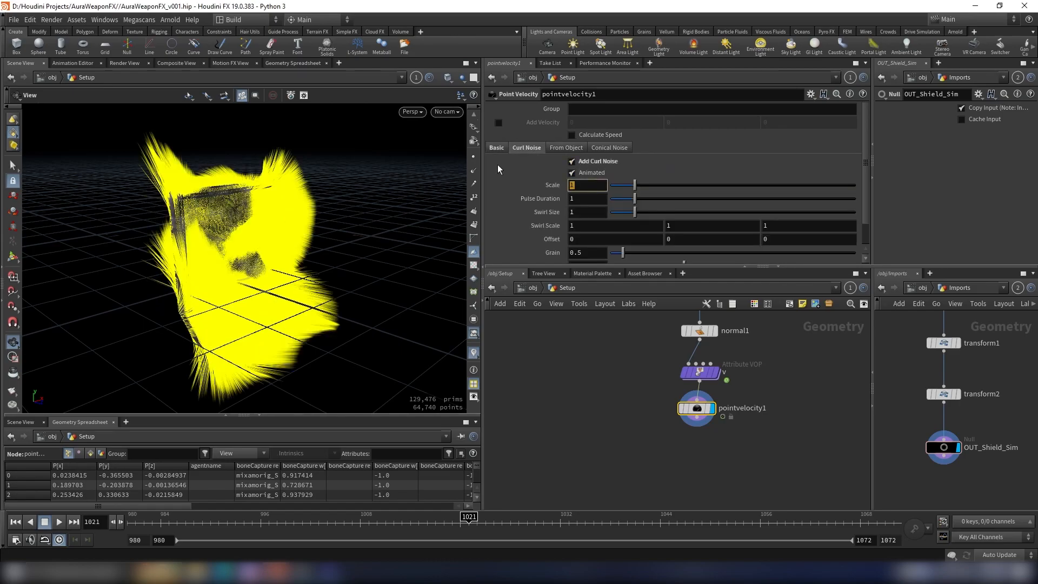
pyautogui.write('.1')
pyautogui.press('Return')
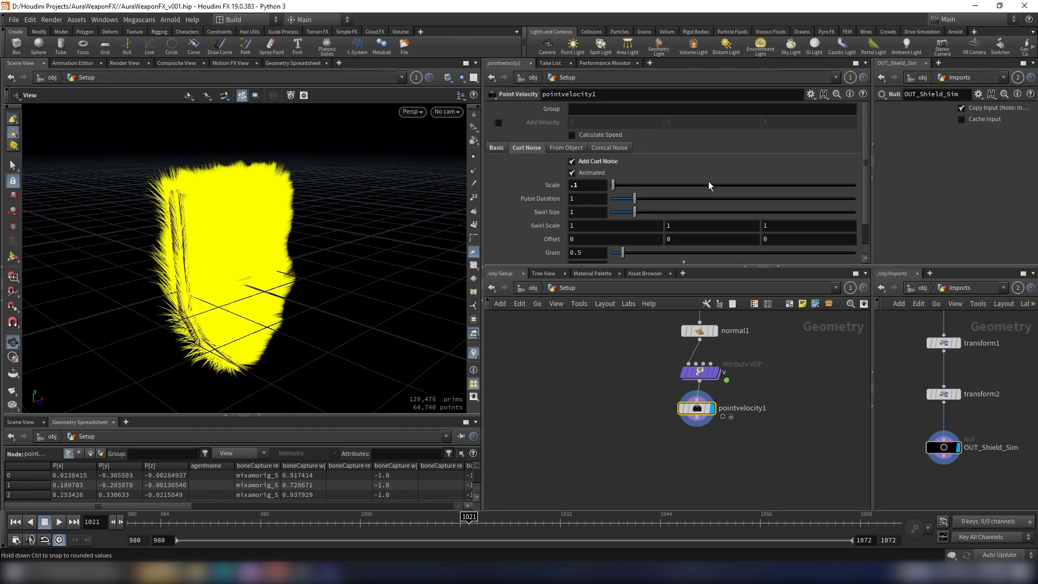
# Step: Set the curl noise's pulse duration to 3.25
pyautogui.moveTo(639, 203); pyautogui.dragTo(654, 199)
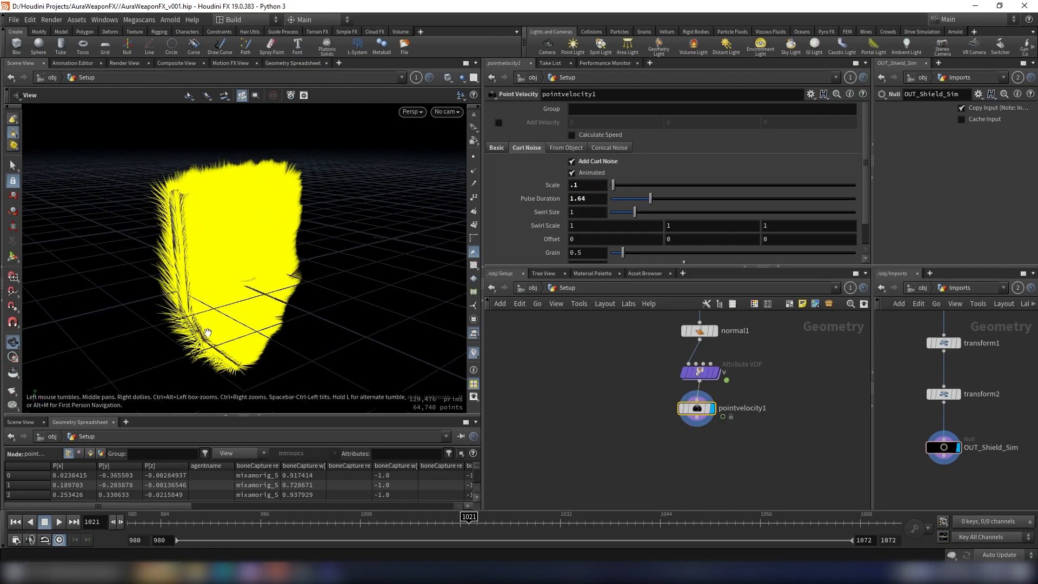
pyautogui.moveTo(651, 199); pyautogui.dragTo(690, 205)
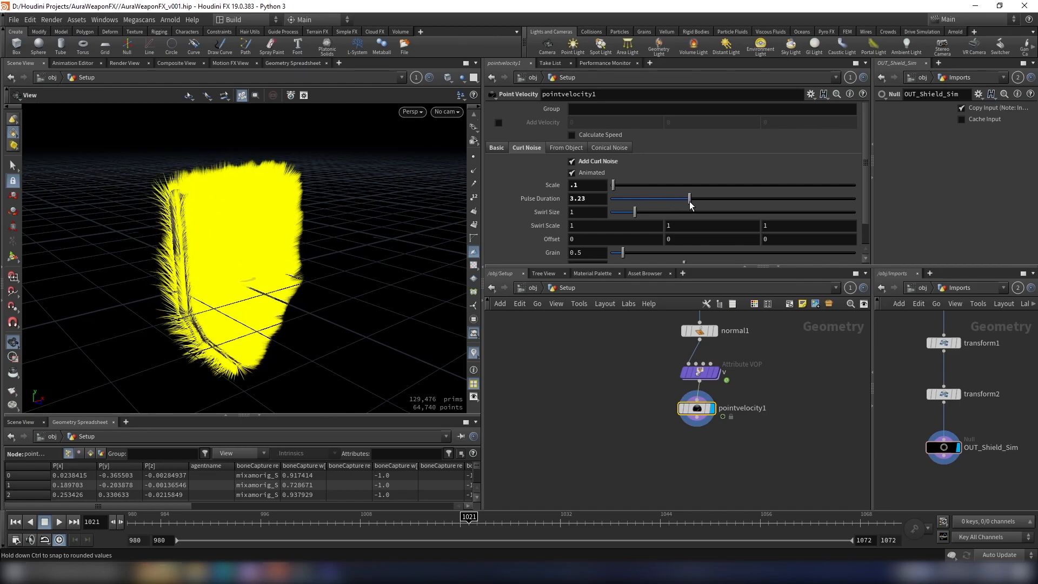
pyautogui.click(597, 198)
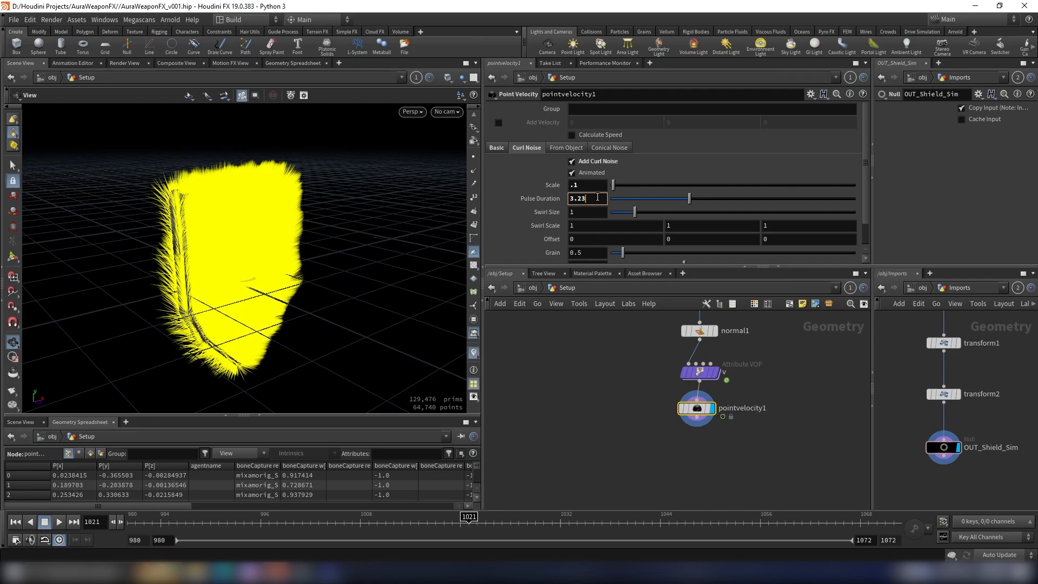
pyautogui.write('5')
pyautogui.press('Return')
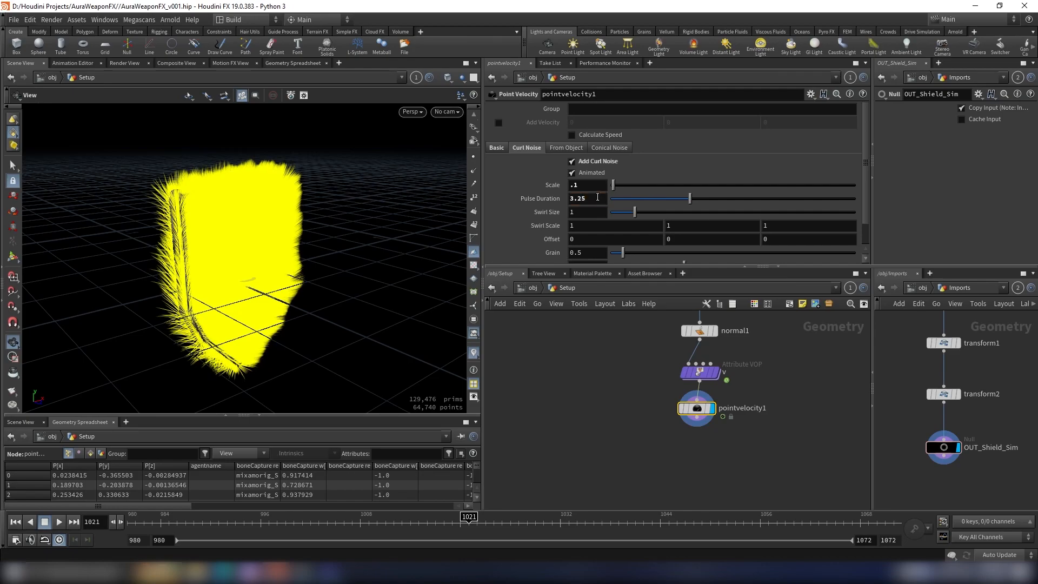
# Step: Set the curl noise's swirl size to 0.05
pyautogui.click(622, 213)
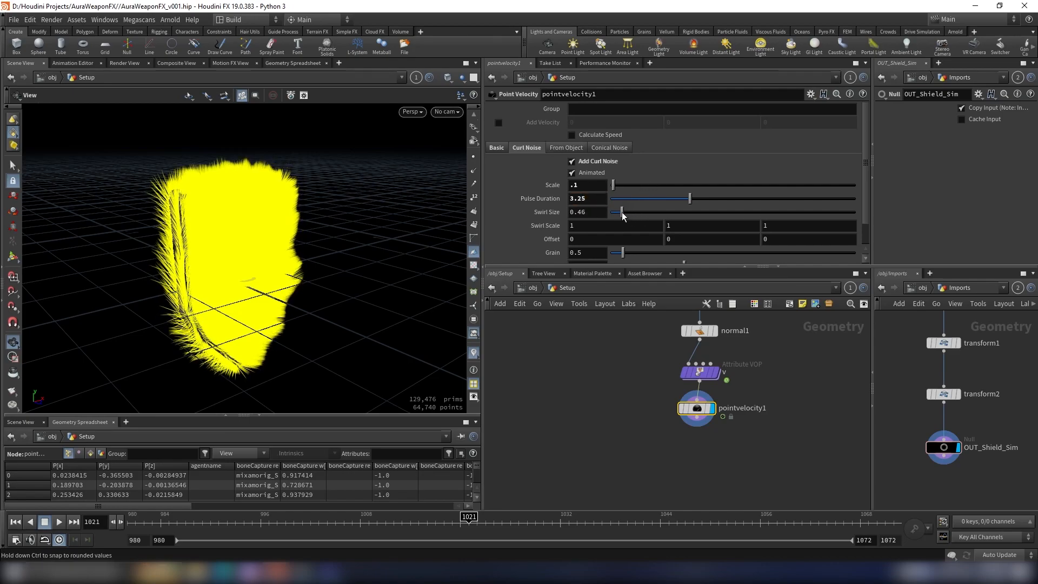
pyautogui.moveTo(622, 213); pyautogui.dragTo(615, 213)
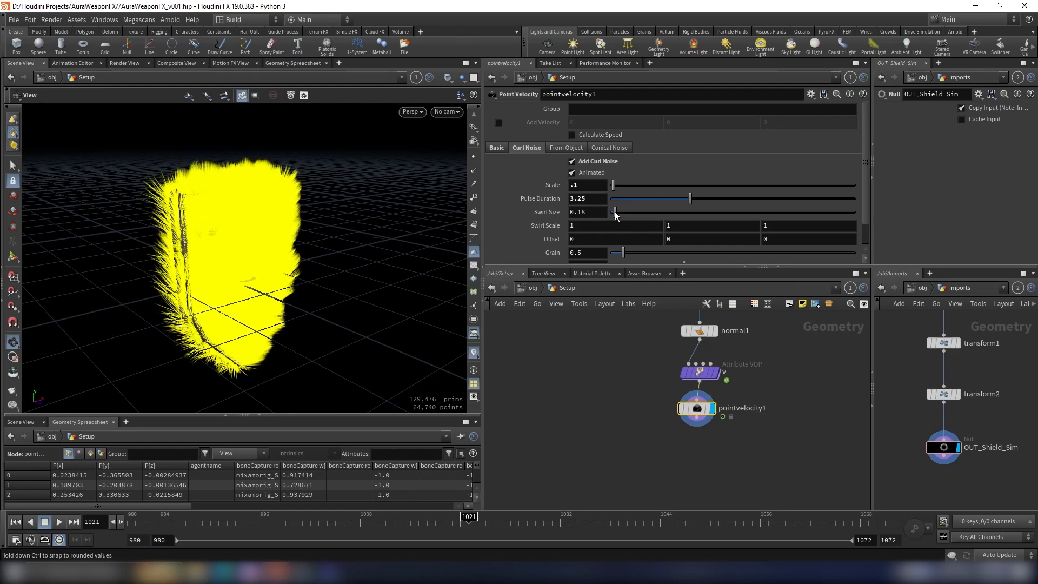
pyautogui.moveTo(615, 215); pyautogui.dragTo(615, 215)
pyautogui.click(602, 208)
pyautogui.write('0.')
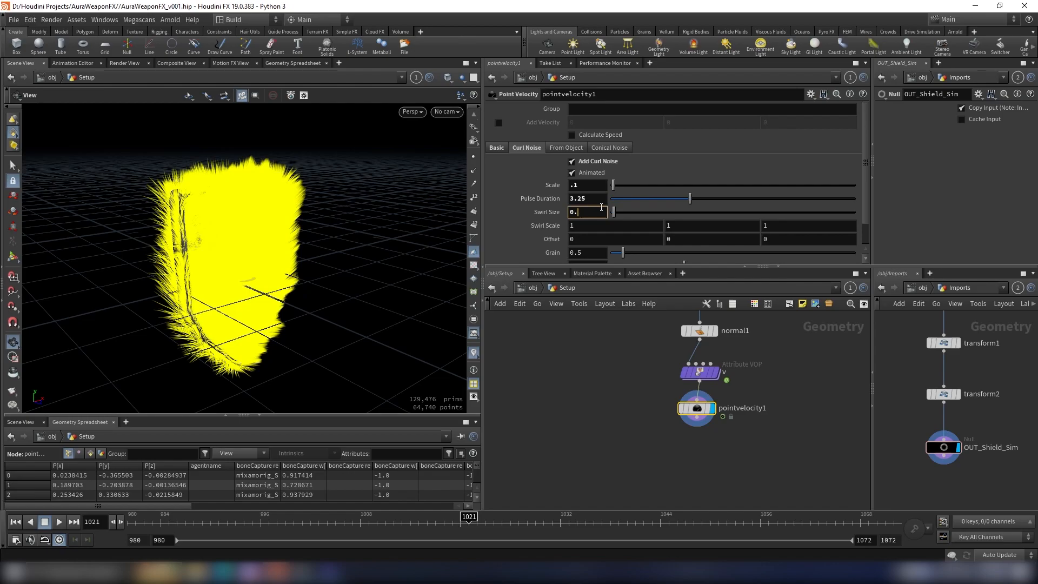
pyautogui.write('05')
pyautogui.press('Return')
# Step: Set the curl noise's offset to 4.2 on all three axes and view the effect on the shield
pyautogui.moveTo(516, 238); pyautogui.dragTo(727, 247, button='middle')
pyautogui.scroll(-3, 439, 230)
pyautogui.moveTo(350, 246)
pyautogui.mouseDown()
pyautogui.moveTo(327, 206)
pyautogui.moveTo(332, 238)
pyautogui.mouseUp()
pyautogui.scroll(2, 689, 411)
# Step: Check the point attributes in the Point Velocity node's information, then close it
pyautogui.moveTo(686, 408)
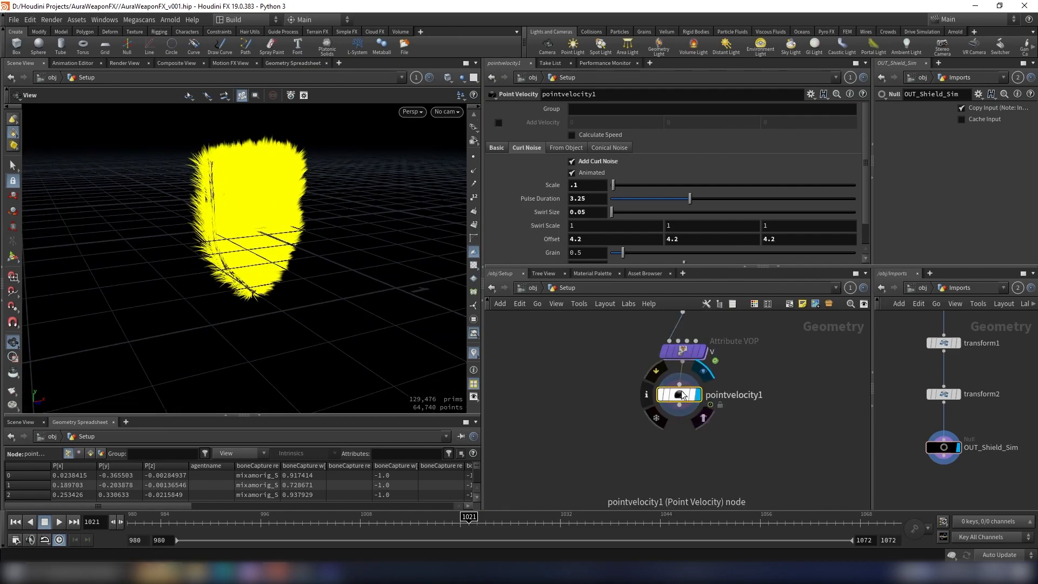
pyautogui.click(649, 397)
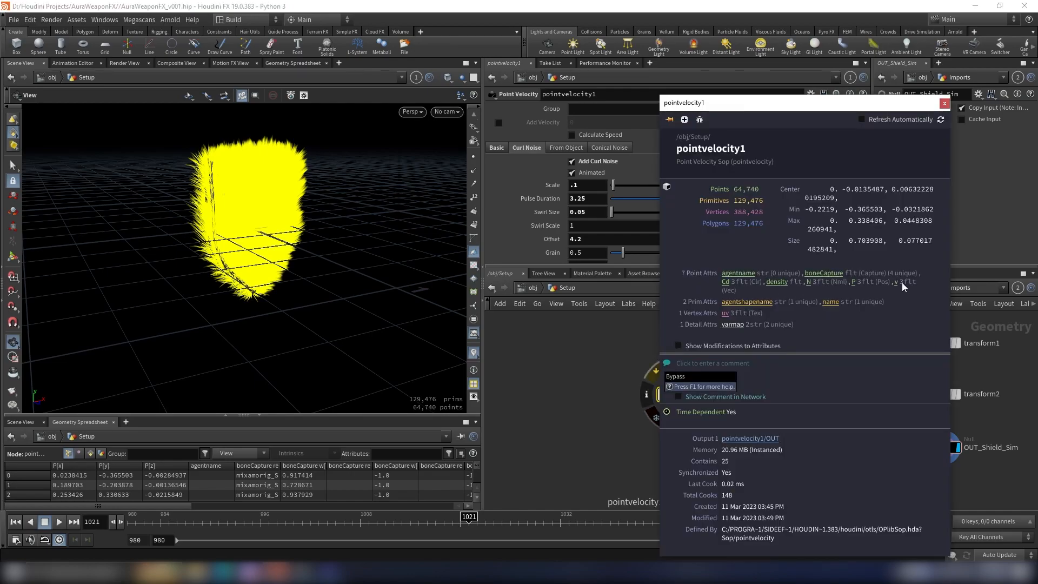
pyautogui.click(944, 104)
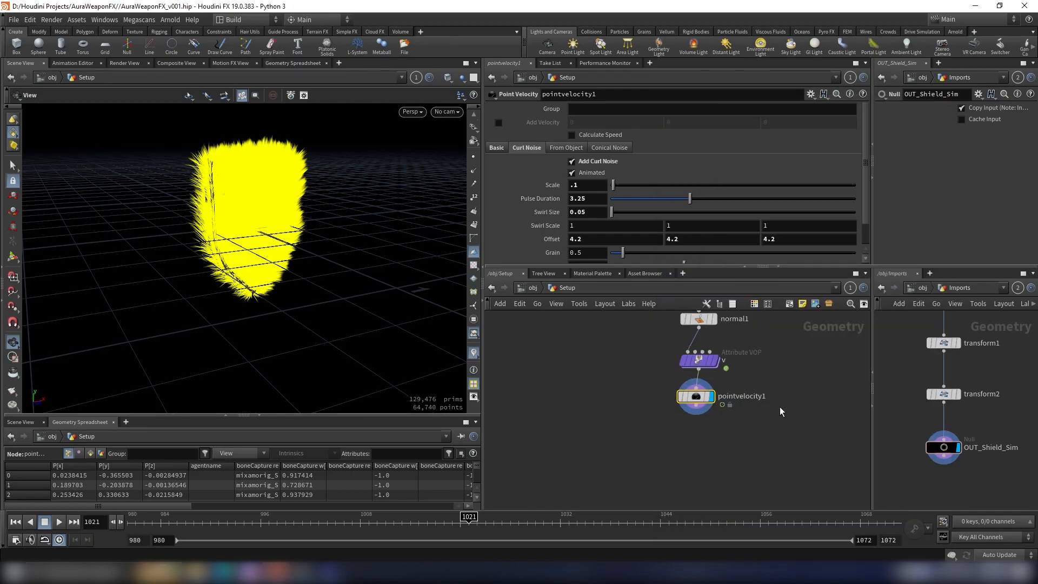
# Step: Add a Volume Rasterize Attributes node after the Point Velocity node and display it
pyautogui.click(682, 416)
pyautogui.press('Tab')
pyautogui.write('raster')
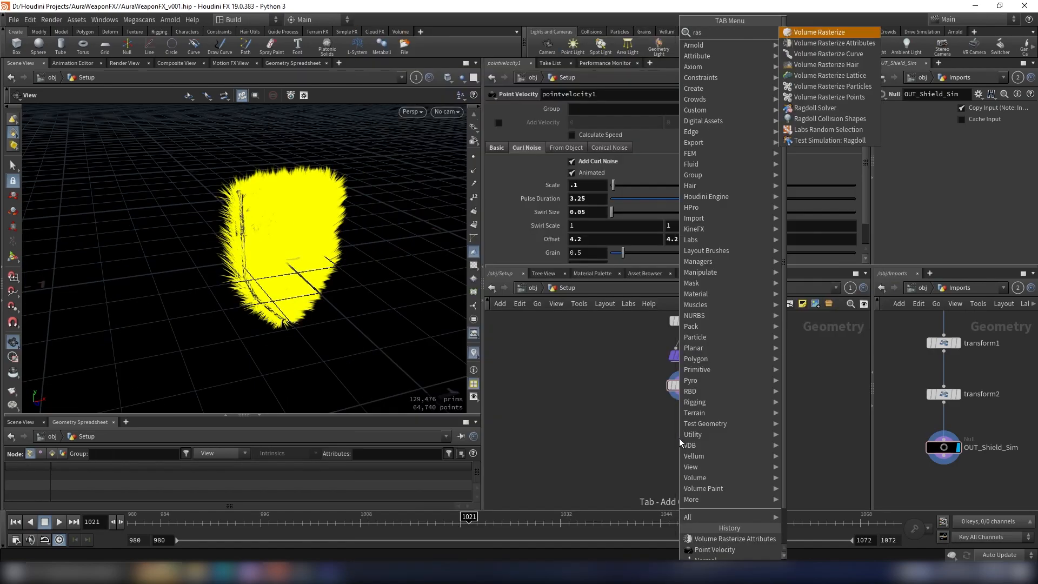
pyautogui.press('Down')
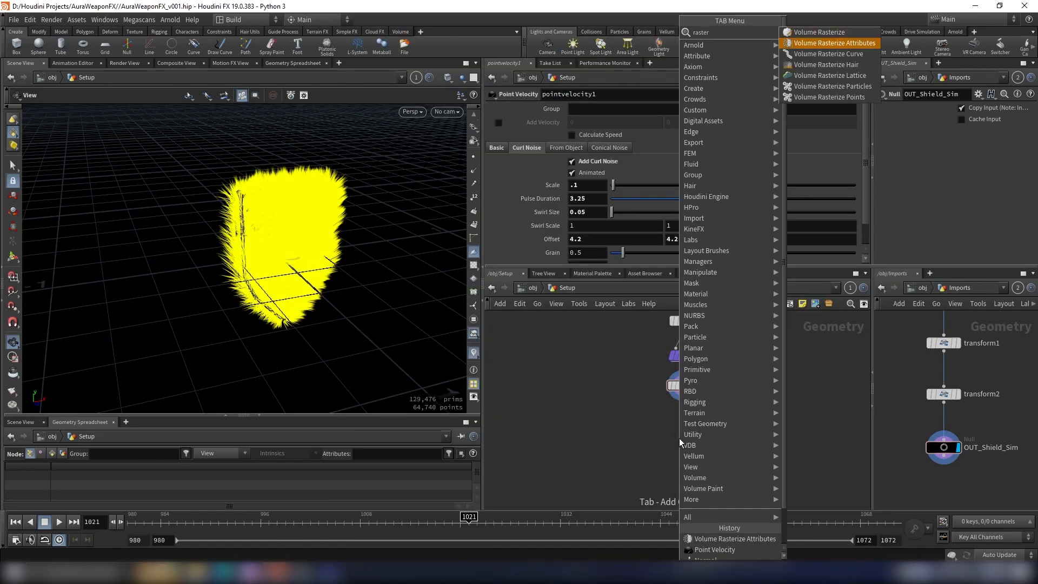
pyautogui.press('Return')
pyautogui.click(679, 438)
pyautogui.click(698, 438)
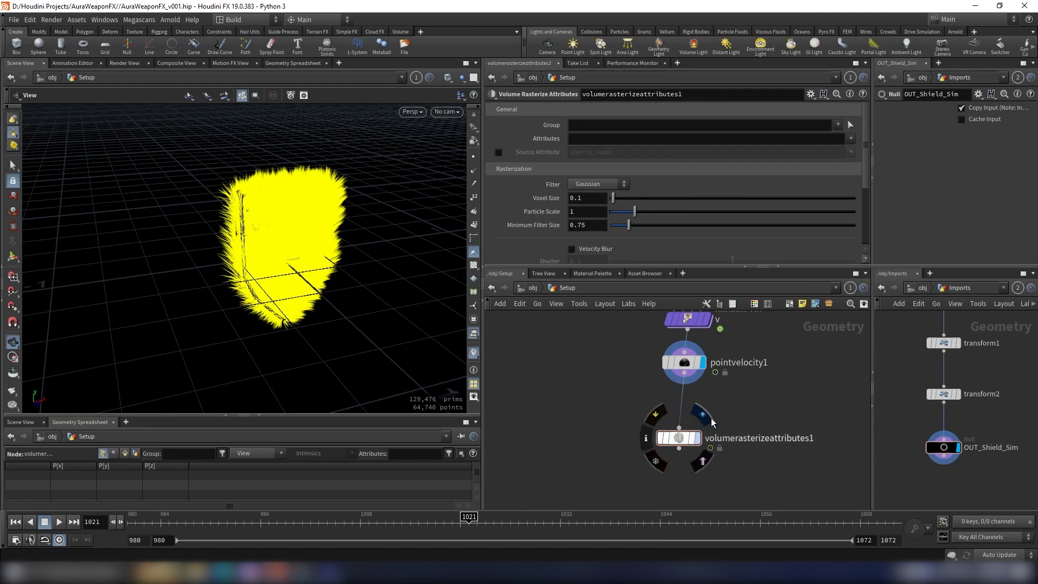
# Step: Set the attributes to rasterize to density and v
pyautogui.click(583, 140)
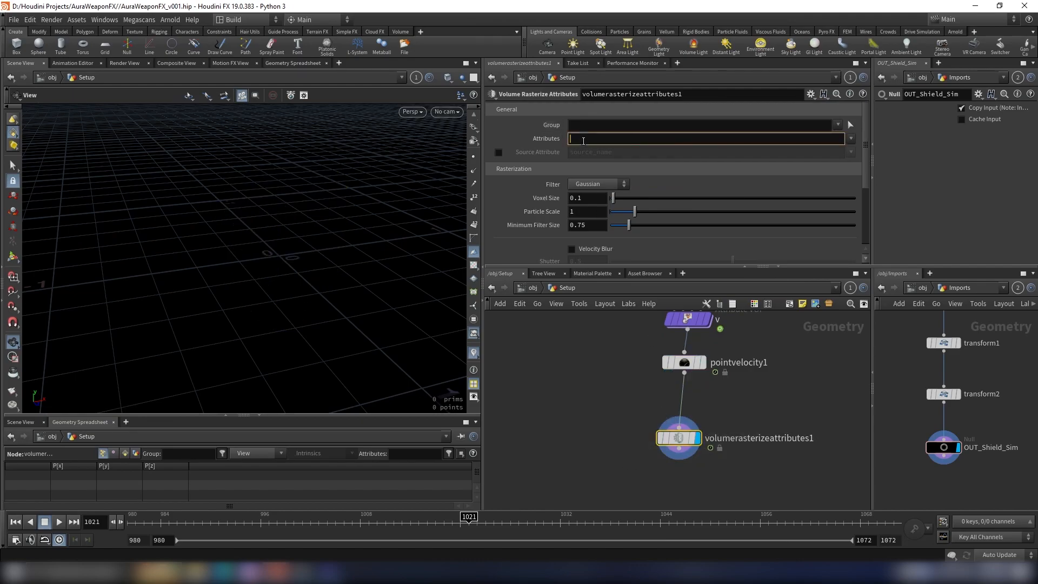
pyautogui.write('v')
pyautogui.press('Return')
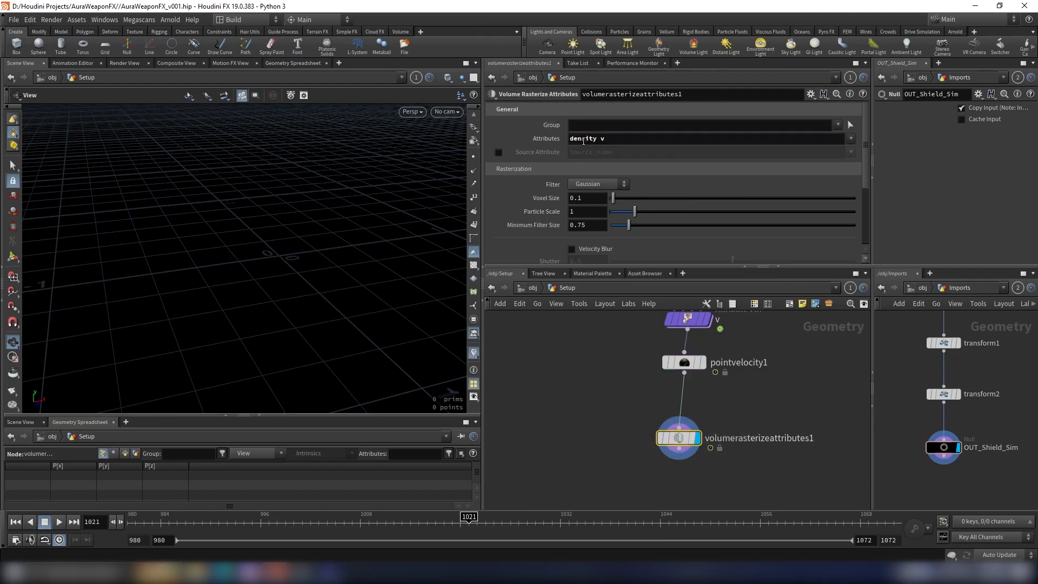
# Step: Set the rasterize node's particle scale to 0.02 and frame the volume in the viewport
pyautogui.press('g')
pyautogui.moveTo(251, 238); pyautogui.dragTo(282, 206)
pyautogui.click(572, 211)
pyautogui.write('0.02')
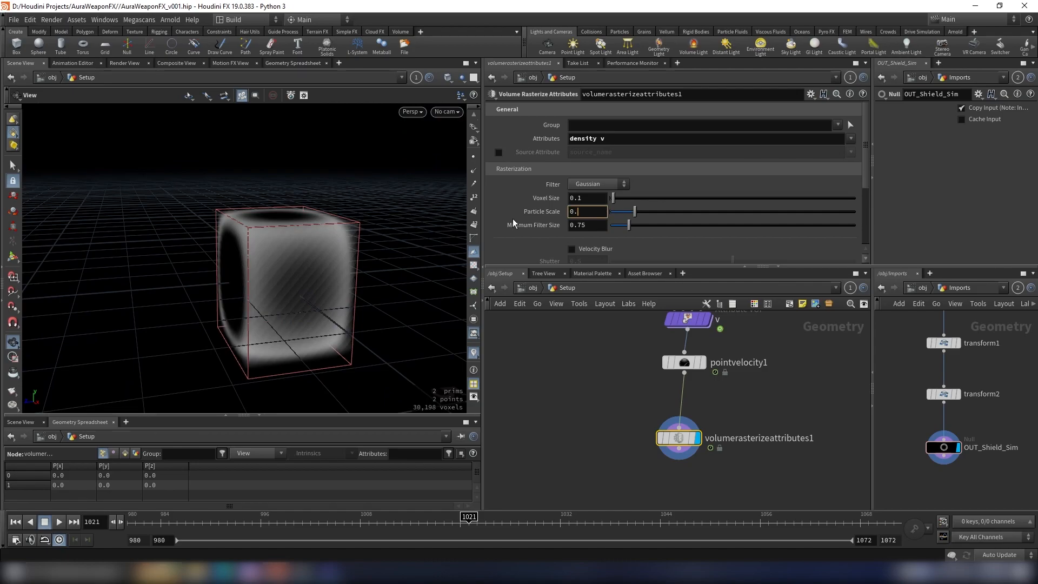
pyautogui.press('Return')
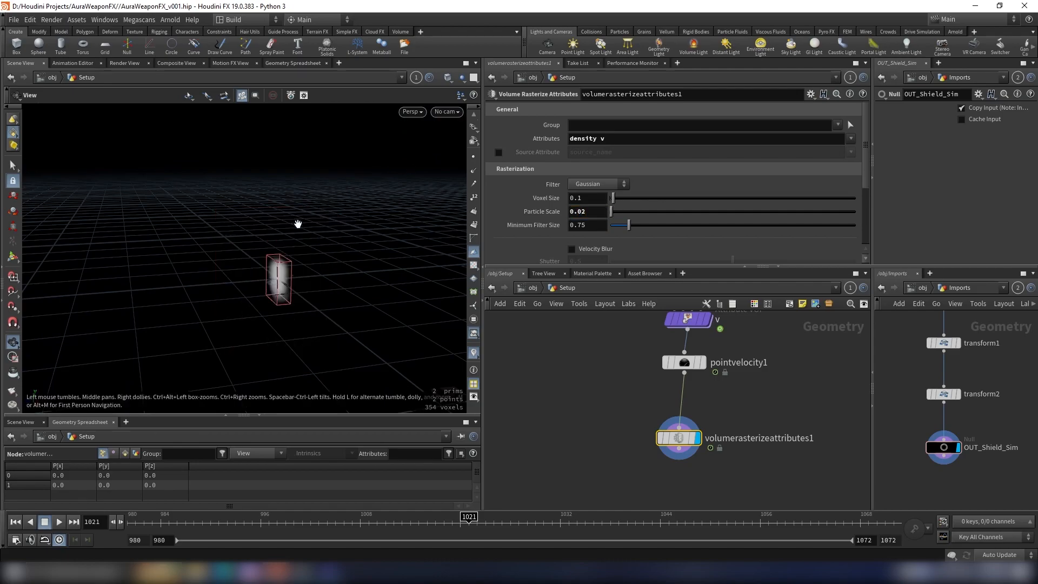
pyautogui.press('g')
pyautogui.moveTo(318, 246); pyautogui.dragTo(433, 205)
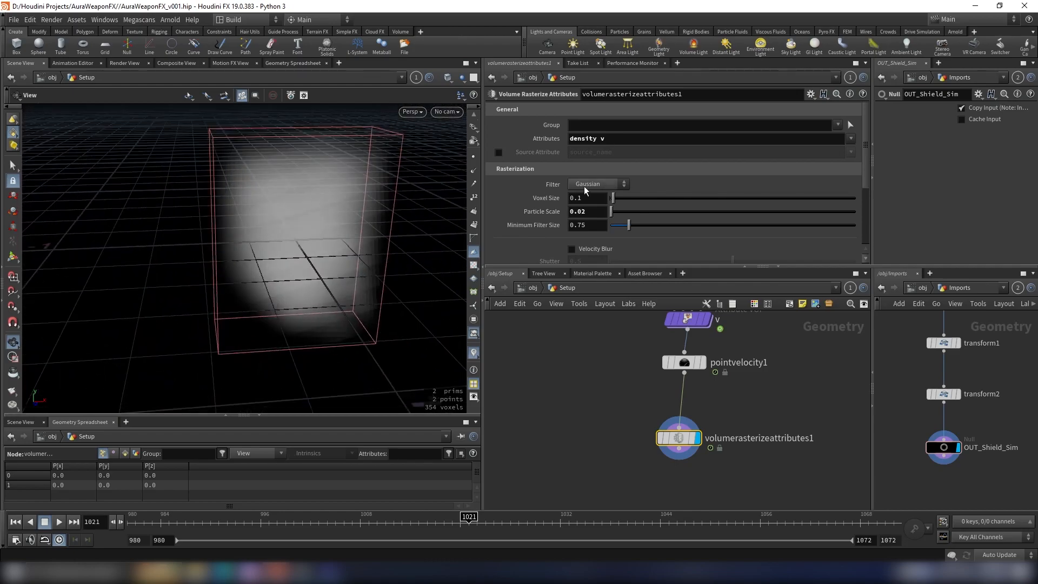
# Step: Set the rasterize node's voxel size to 0.005 and check the resulting volumes in its node information
pyautogui.click(593, 196)
pyautogui.press('Return')
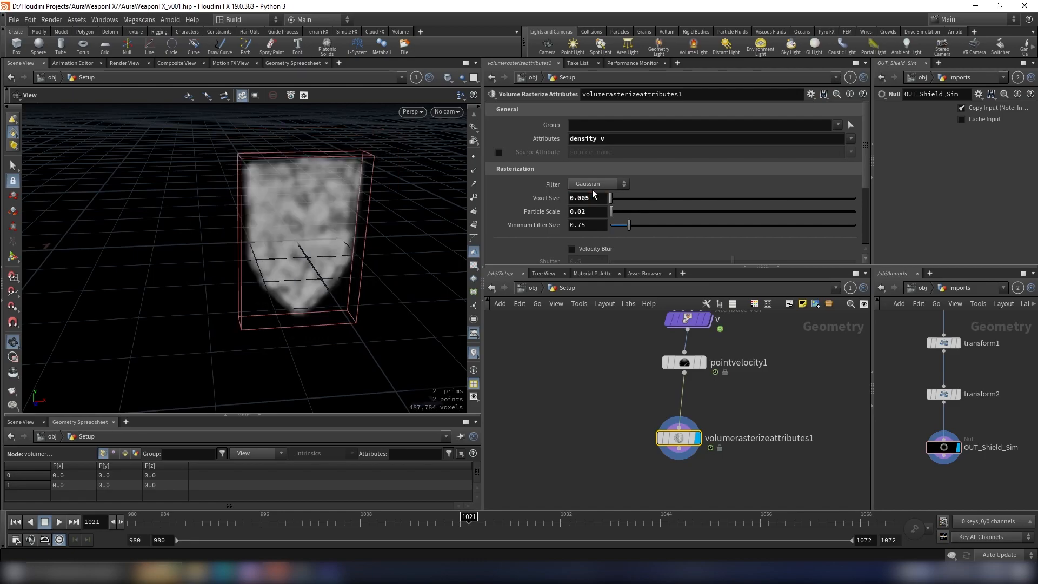
pyautogui.moveTo(419, 177); pyautogui.dragTo(319, 258)
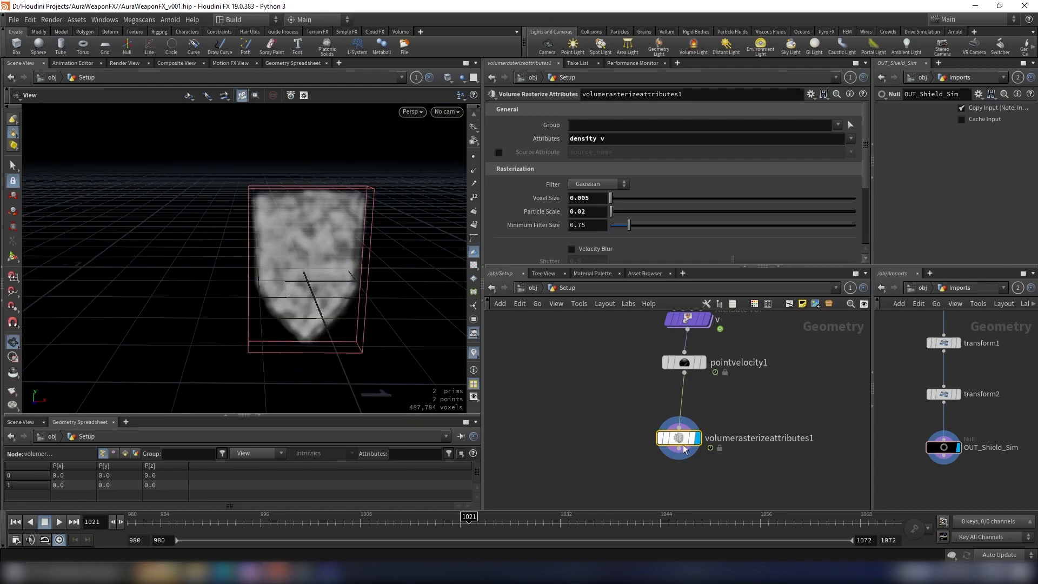
pyautogui.click(645, 438)
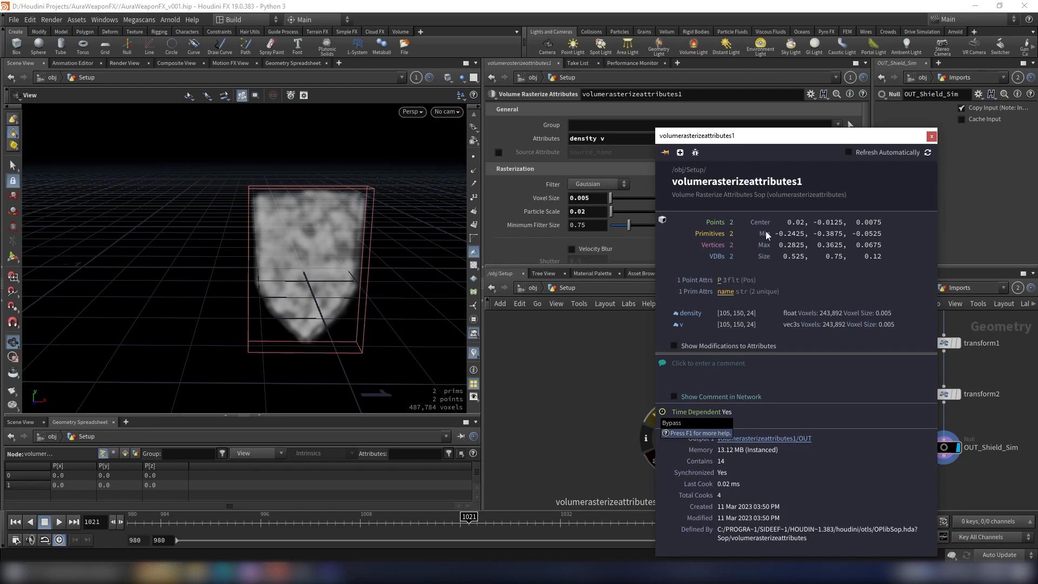
pyautogui.click(931, 136)
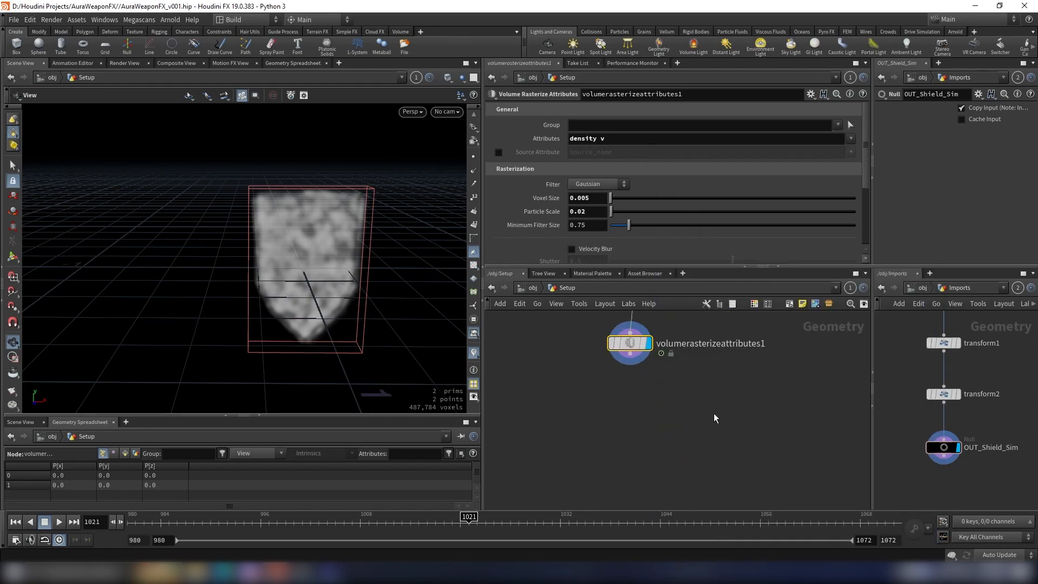
# Step: Add a DOP Network fed by the rasterized volumes and display it
pyautogui.press('Tab')
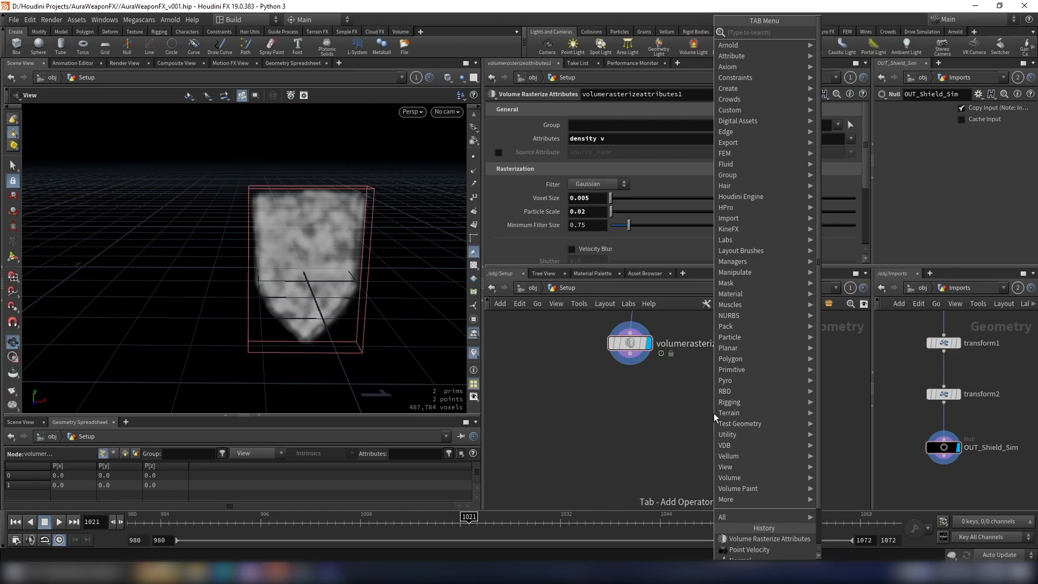
pyautogui.write('dop')
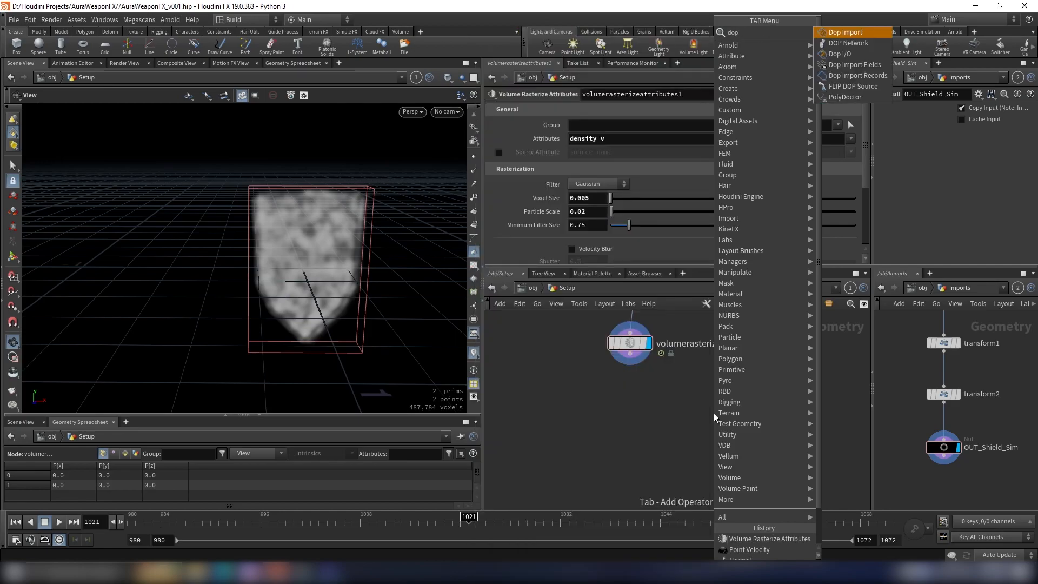
pyautogui.press('Return')
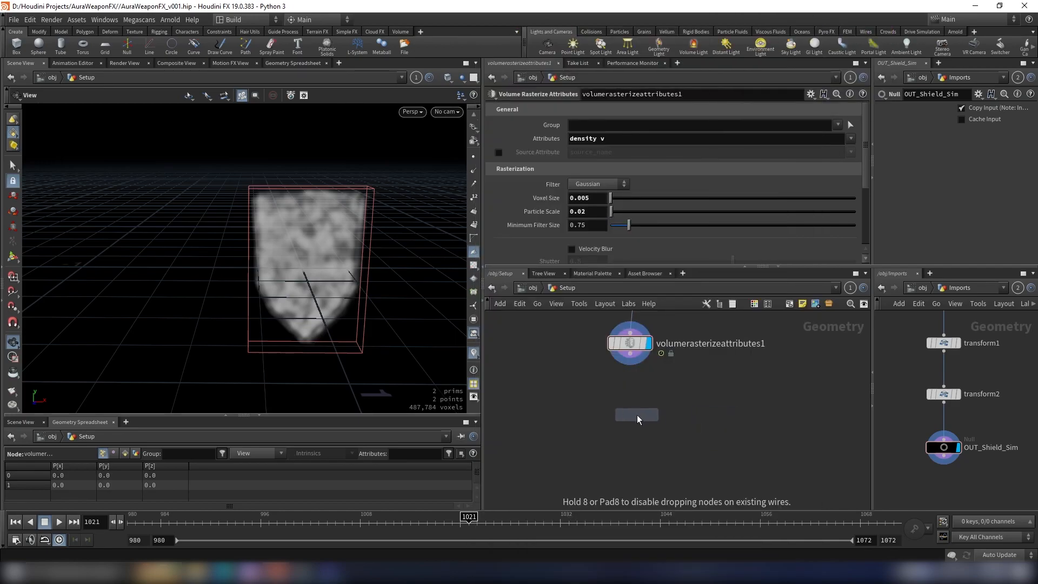
pyautogui.click(634, 426)
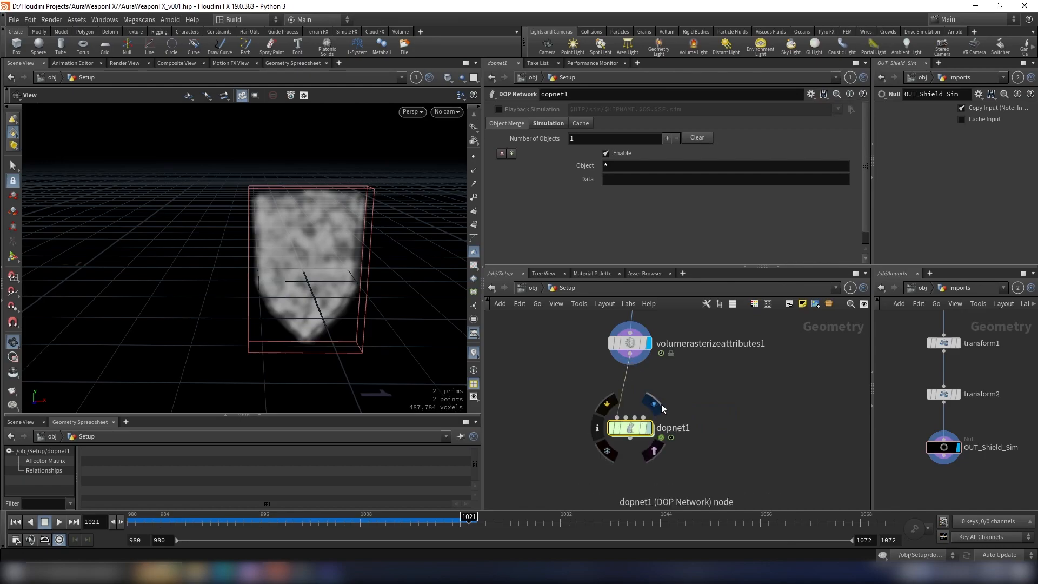
pyautogui.click(656, 404)
pyautogui.moveTo(718, 394); pyautogui.dragTo(532, 490)
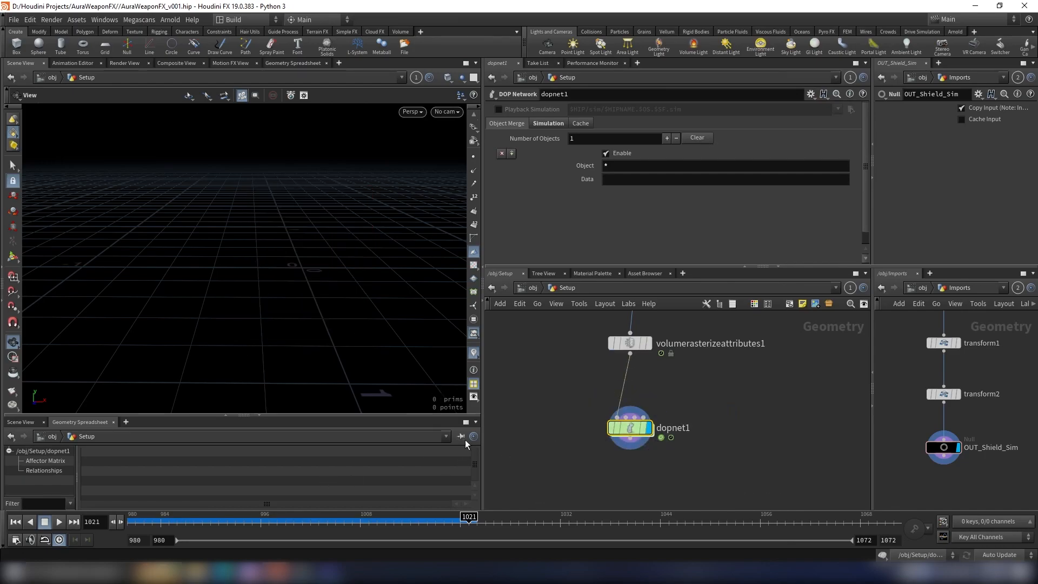
# Step: Inside the DOP network, add a Pyro Solver (Sparse) and wire it into the output node
pyautogui.doubleClick(630, 427)
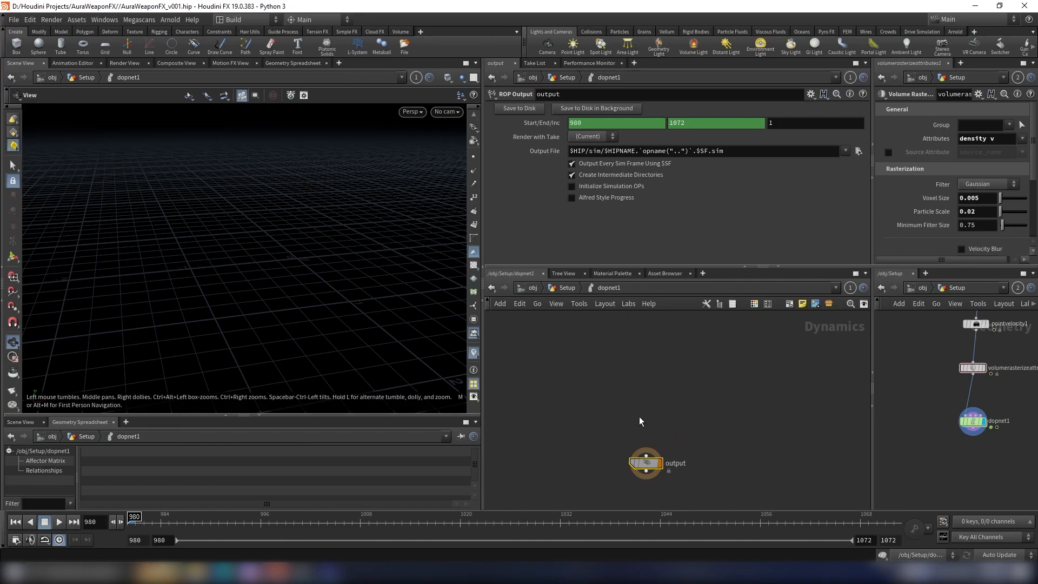
pyautogui.press('Tab')
pyautogui.press('BackSpace')
pyautogui.write('pyro')
pyautogui.press('Down')
pyautogui.press('Return')
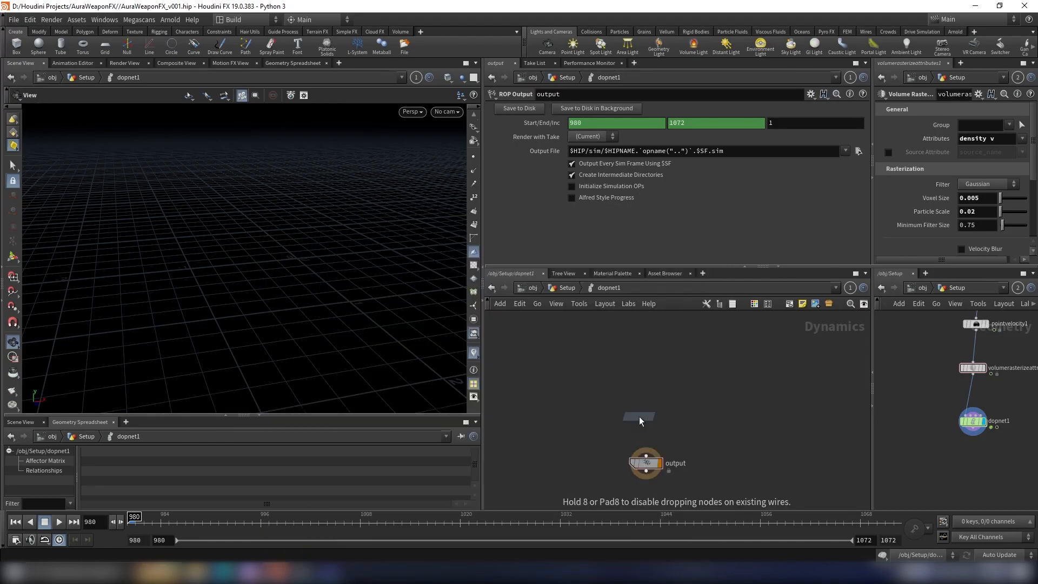
pyautogui.click(646, 390)
pyautogui.click(646, 397)
pyautogui.click(646, 456)
pyautogui.moveTo(719, 356); pyautogui.dragTo(714, 393, button='middle')
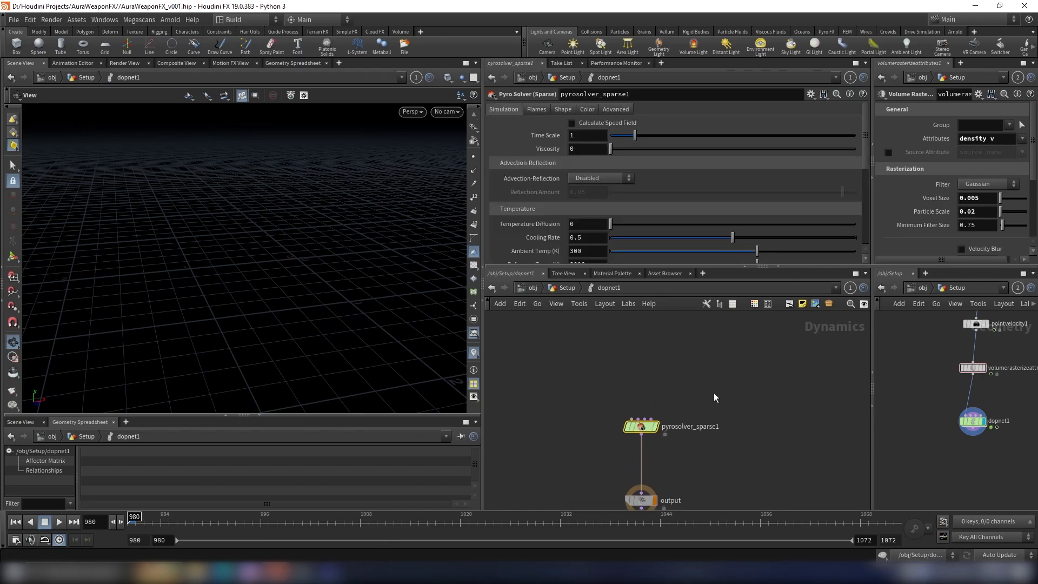
# Step: Add a Volume Source node beside and above the pyro solver
pyautogui.press('Tab')
pyautogui.write('volume')
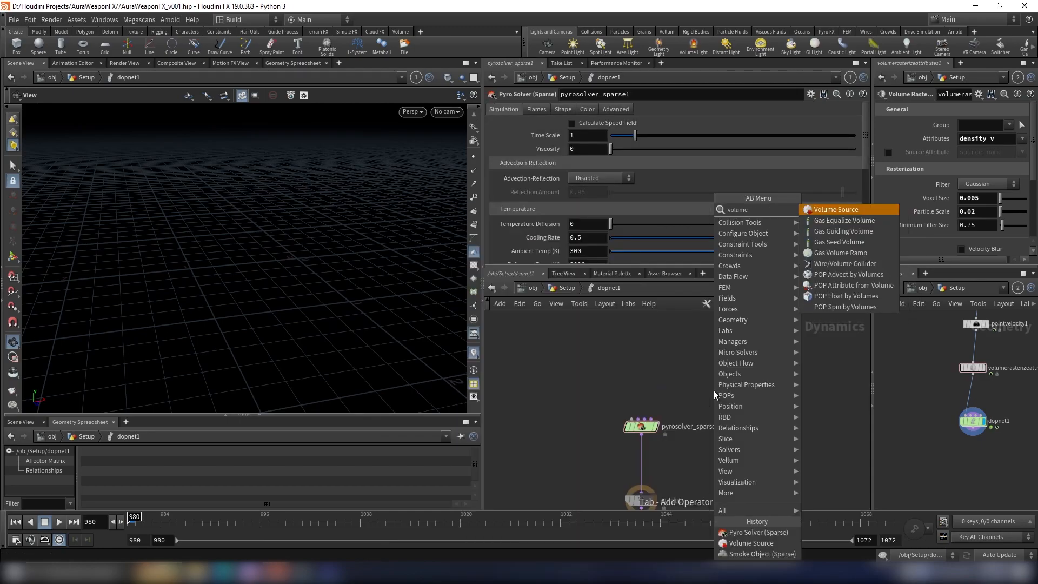
pyautogui.press('Return')
pyautogui.click(717, 353)
pyautogui.moveTo(641, 356); pyautogui.dragTo(667, 368, button='middle')
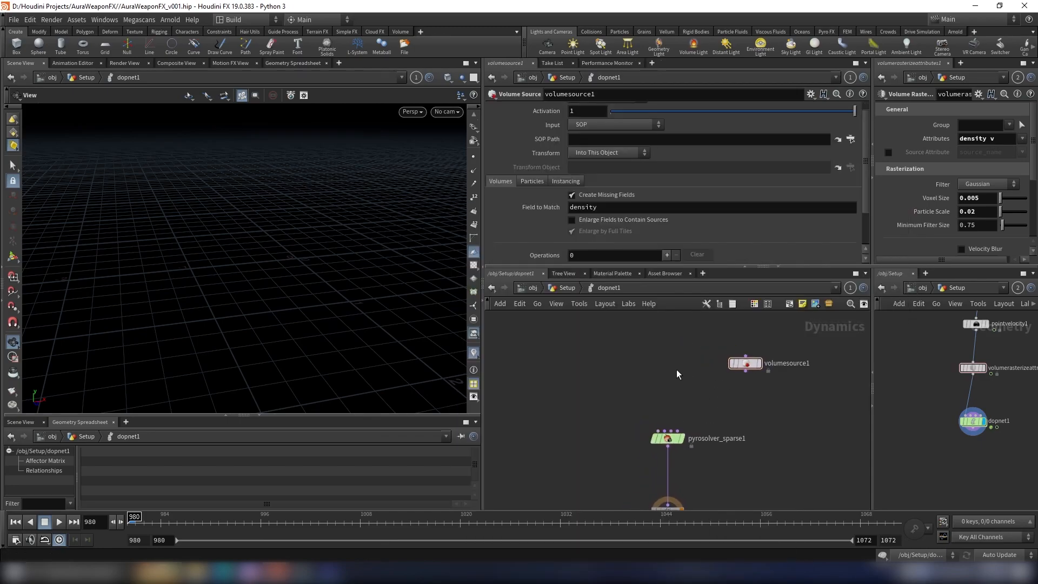
# Step: Add a Smoke Object (Sparse) and connect it to the pyro solver's Objects input
pyautogui.press('Tab')
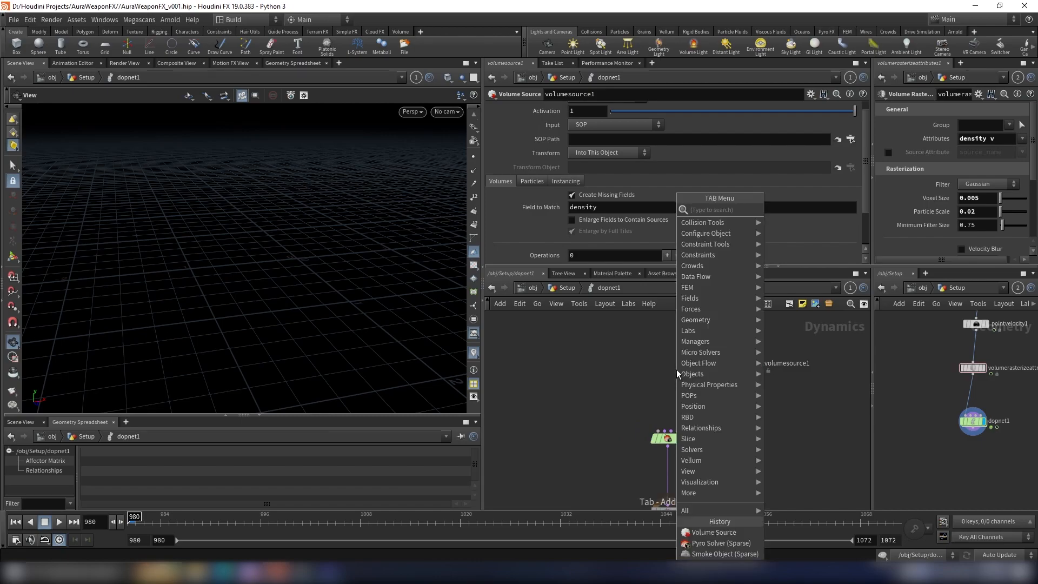
pyautogui.write('smoke ob')
pyautogui.press('Down')
pyautogui.press('Down')
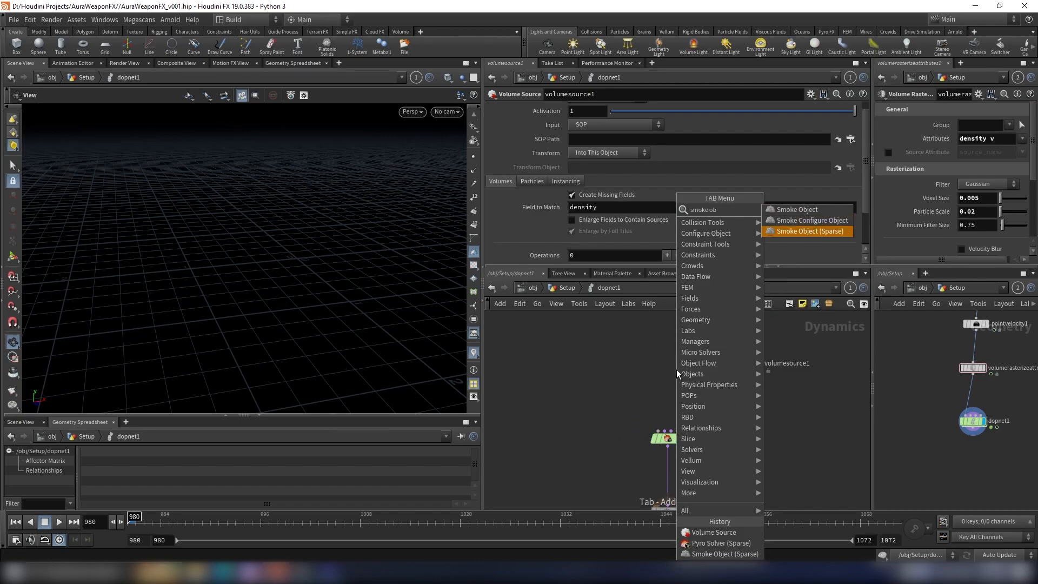
pyautogui.press('Return')
pyautogui.click(618, 359)
pyautogui.click(616, 364)
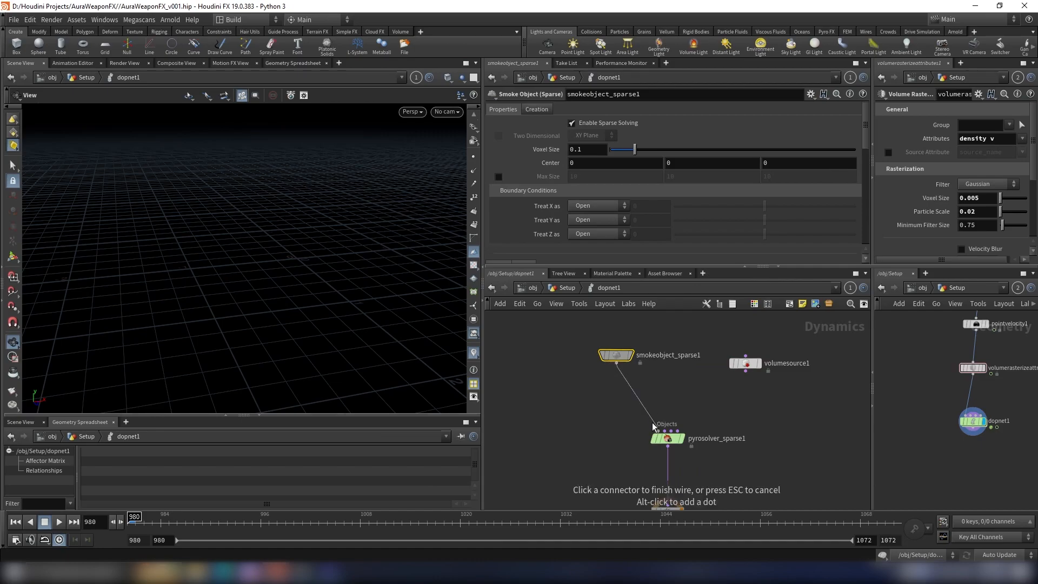
pyautogui.click(658, 431)
# Step: Connect the volume source's output to the pyro solver's third input
pyautogui.click(746, 372)
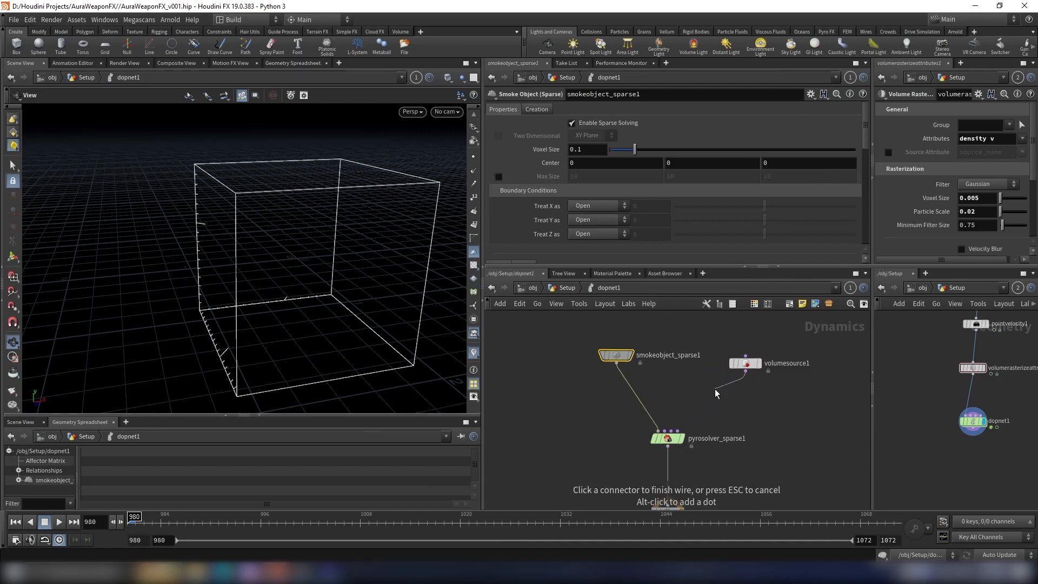
pyautogui.click(670, 439)
pyautogui.moveTo(757, 433); pyautogui.dragTo(751, 463, button='middle')
# Step: Initialize the volume source with the Source Smoke preset and review its sourcing operations
pyautogui.click(739, 392)
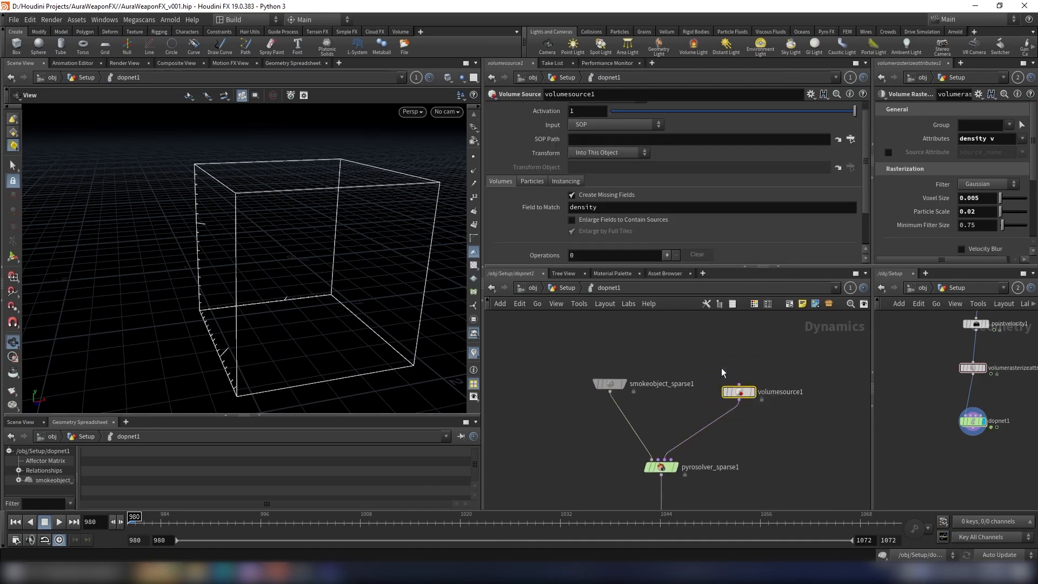
pyautogui.scroll(1, 582, 122)
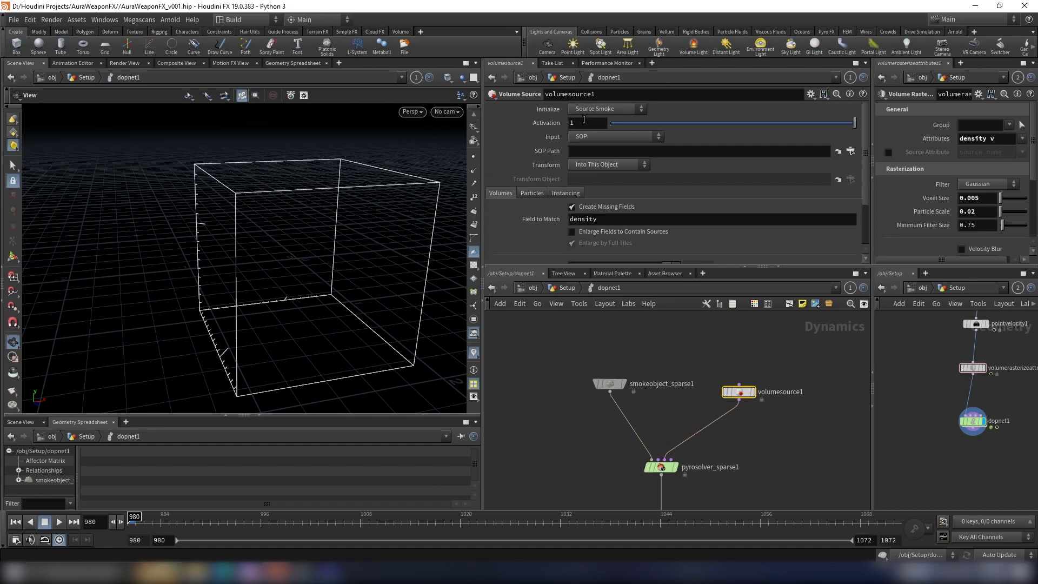
pyautogui.click(593, 111)
pyautogui.click(591, 130)
pyautogui.click(593, 113)
pyautogui.click(592, 119)
pyautogui.scroll(-5, 654, 208)
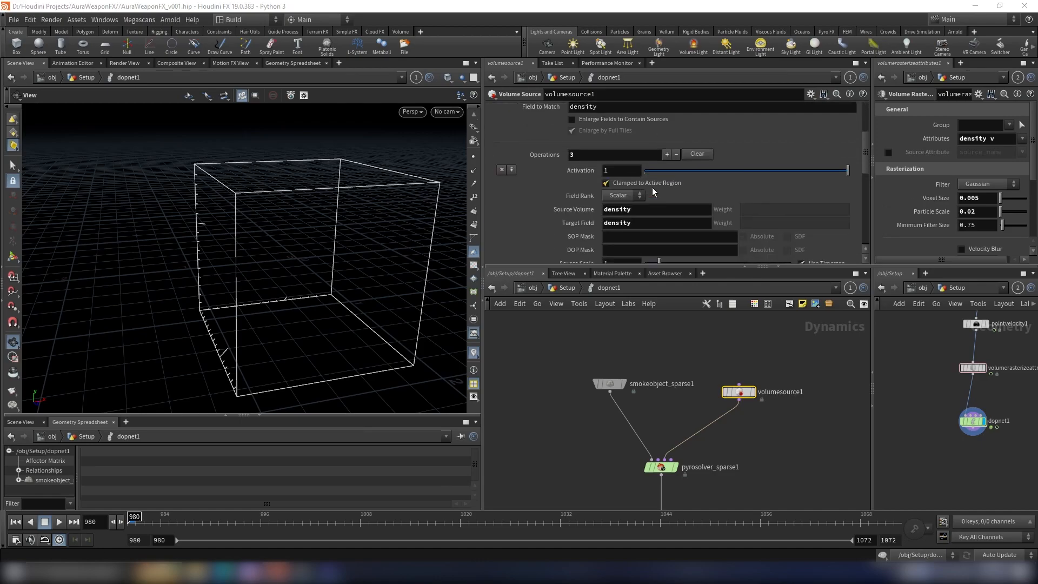
pyautogui.scroll(-3, 654, 208)
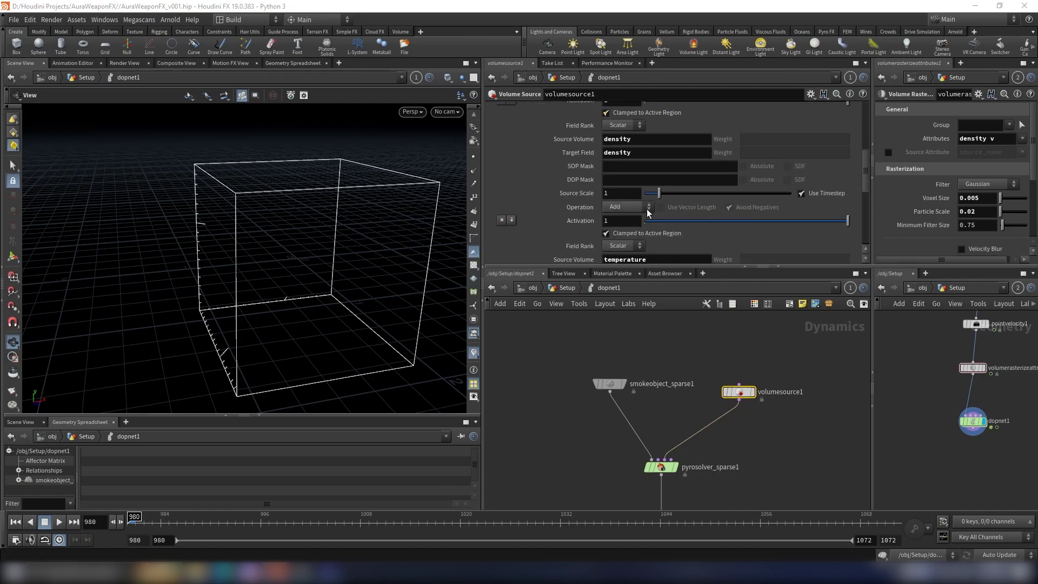
pyautogui.scroll(8, 632, 214)
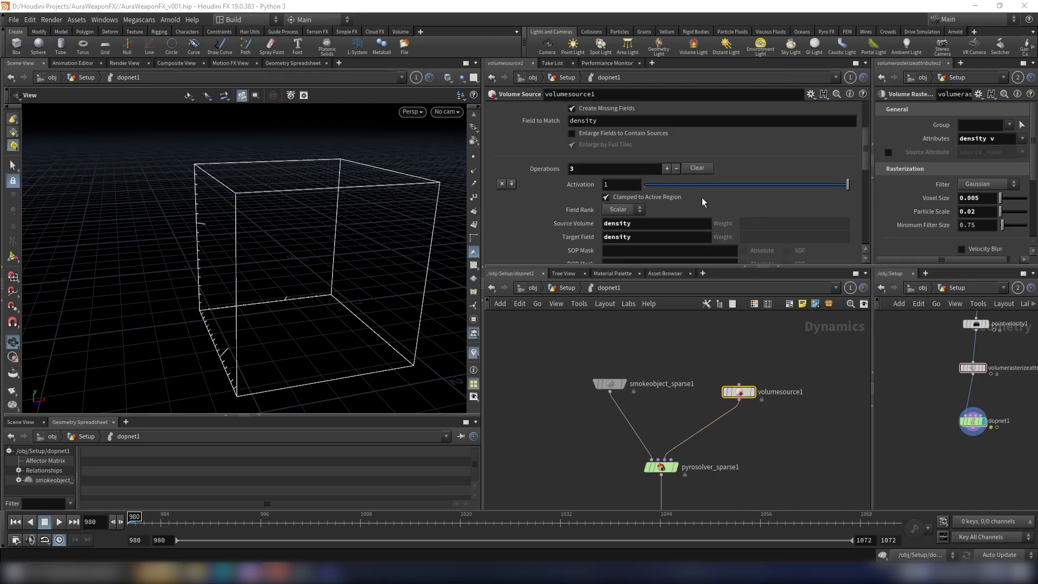
pyautogui.scroll(1, 597, 214)
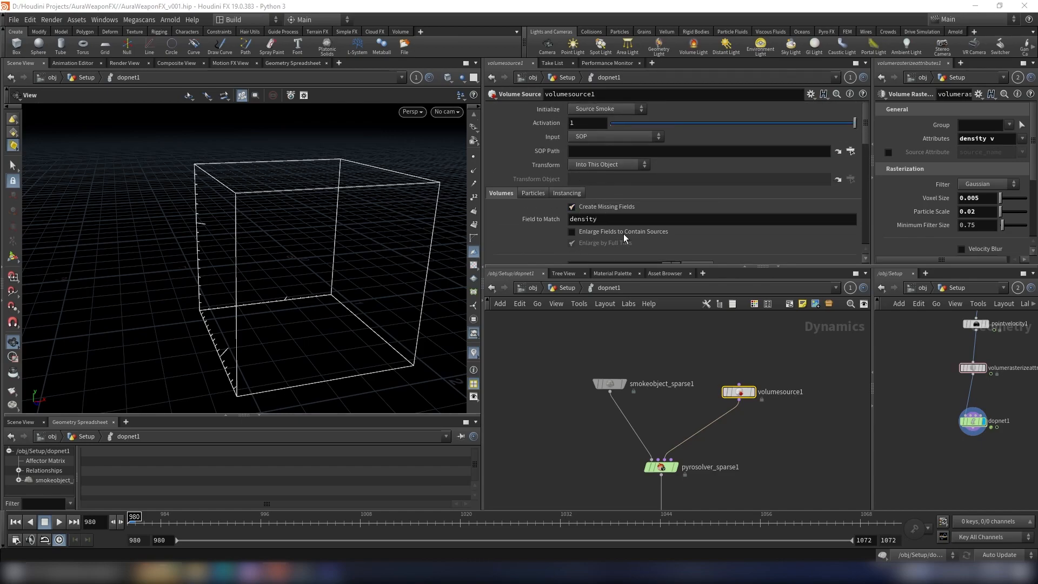
# Step: Enable enlarging fields to contain sources and set the volume source's input to First Context Geometry
pyautogui.click(639, 233)
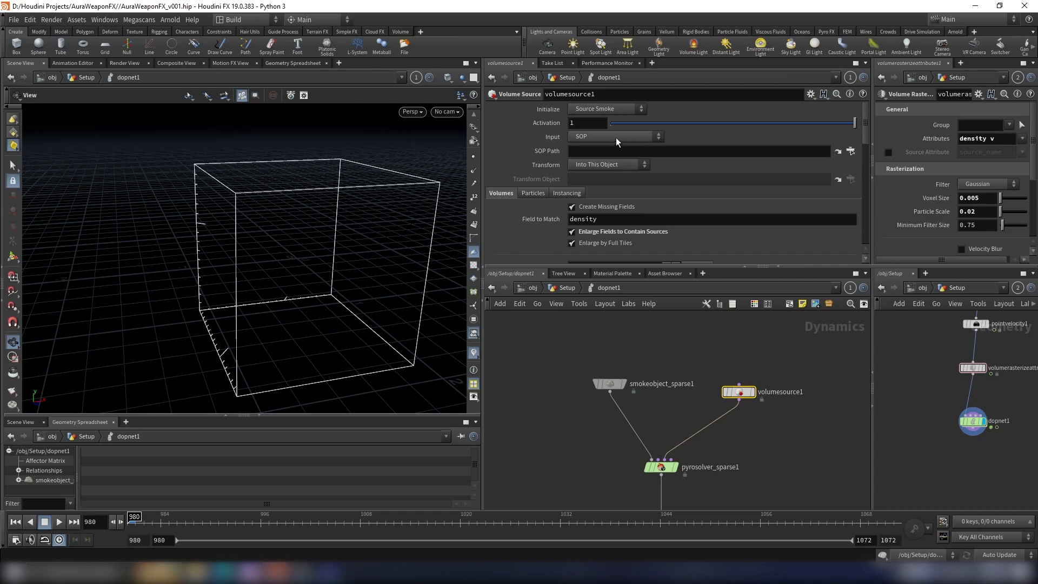
pyautogui.click(580, 142)
pyautogui.click(584, 164)
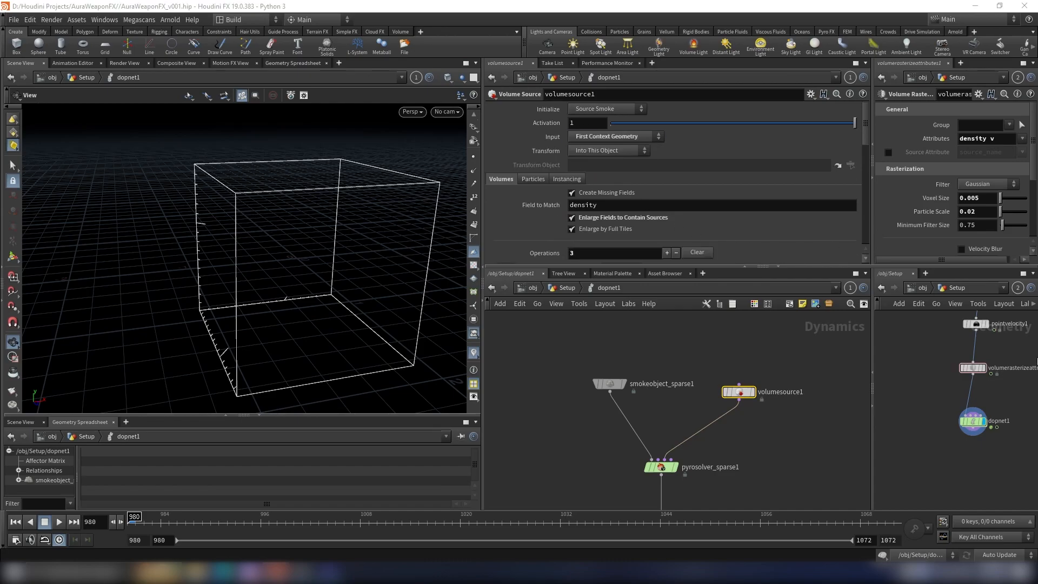
pyautogui.scroll(3, 978, 372)
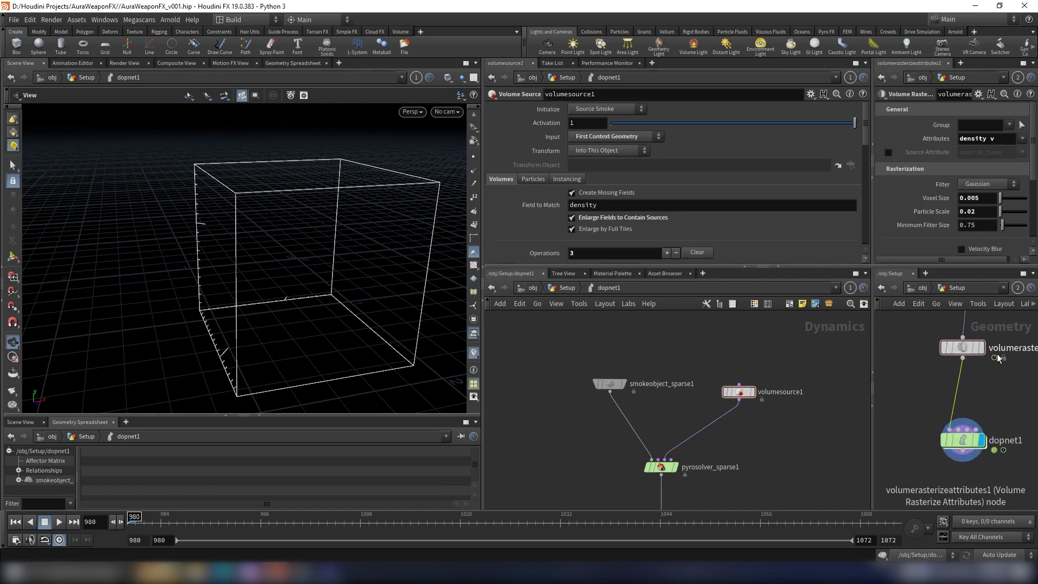
# Step: Set the source scale of the volume source's density operation to 0.6
pyautogui.moveTo(991, 393); pyautogui.dragTo(933, 407, button='middle')
pyautogui.scroll(-3, 934, 408)
pyautogui.scroll(4, 902, 427)
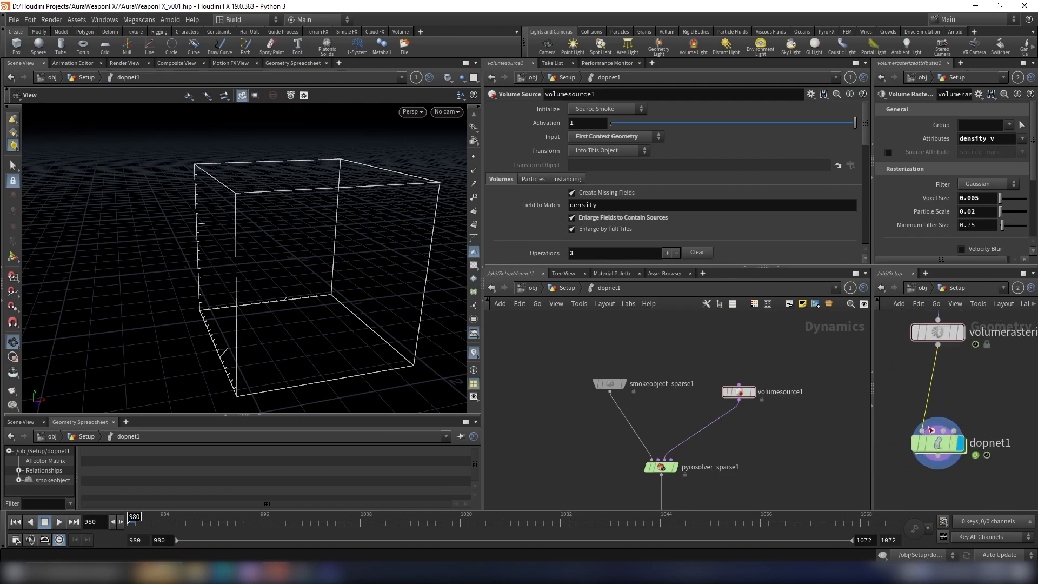
pyautogui.scroll(-3, 620, 212)
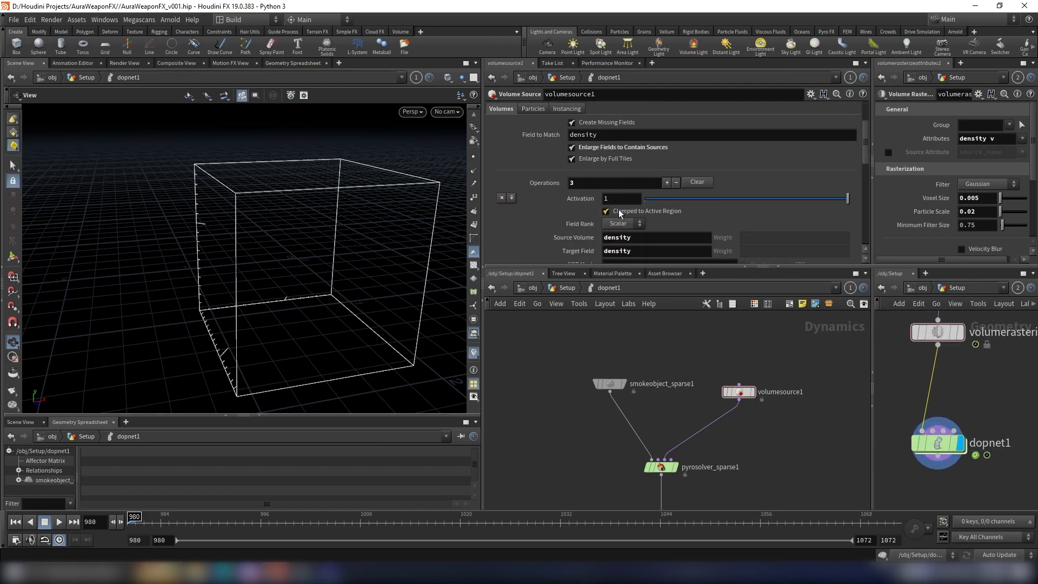
pyautogui.scroll(-3, 618, 210)
pyautogui.scroll(-3, 624, 197)
pyautogui.click(624, 184)
pyautogui.press('Return')
pyautogui.scroll(-5, 632, 213)
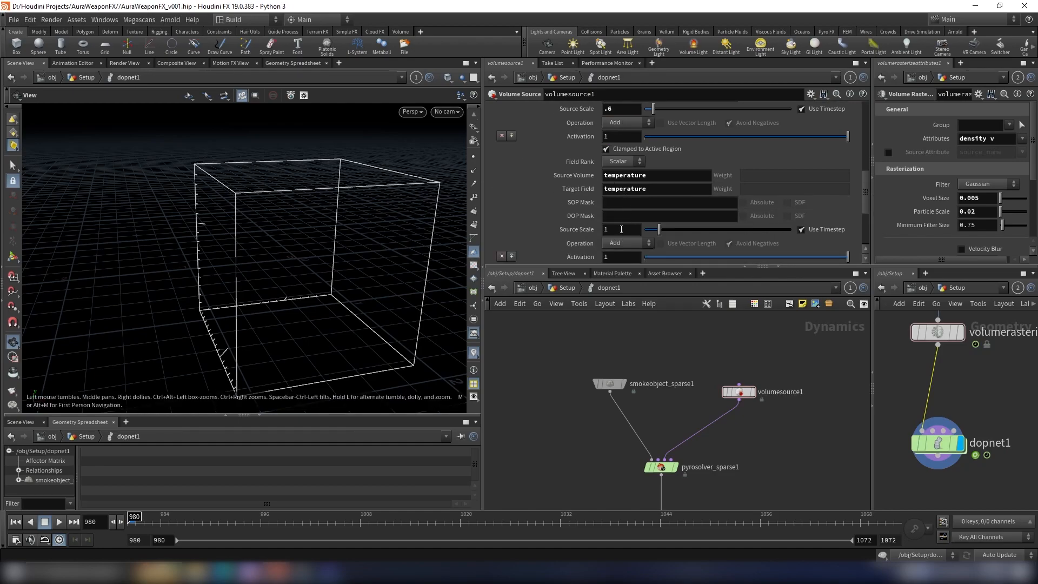
# Step: Remove the temperature operation from the volume source, keeping only the density and velocity operations
pyautogui.scroll(-1, 621, 233)
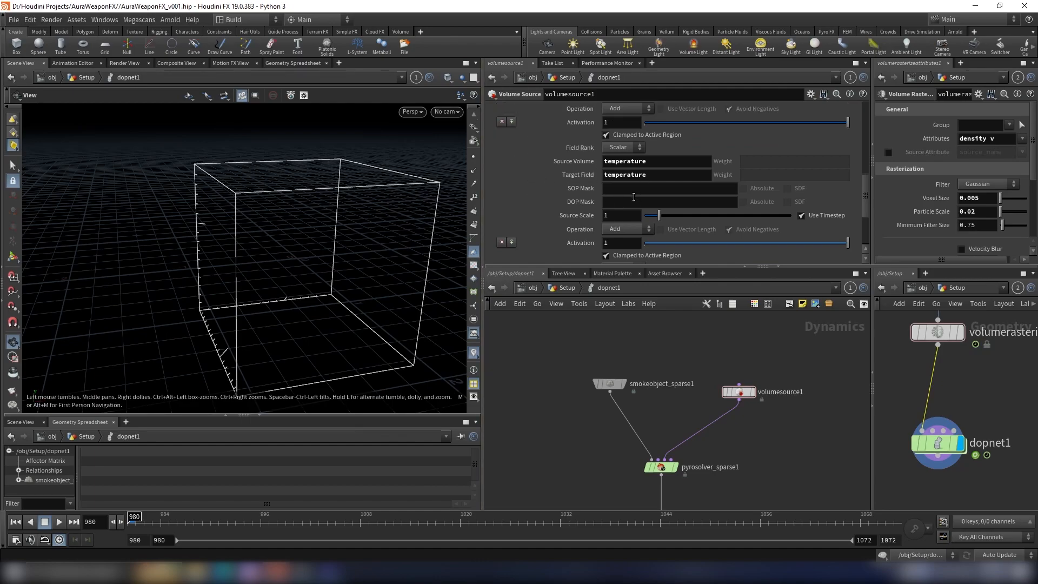
pyautogui.scroll(-3, 634, 197)
pyautogui.scroll(3, 615, 199)
pyautogui.scroll(-14, 595, 169)
pyautogui.scroll(-2, 625, 219)
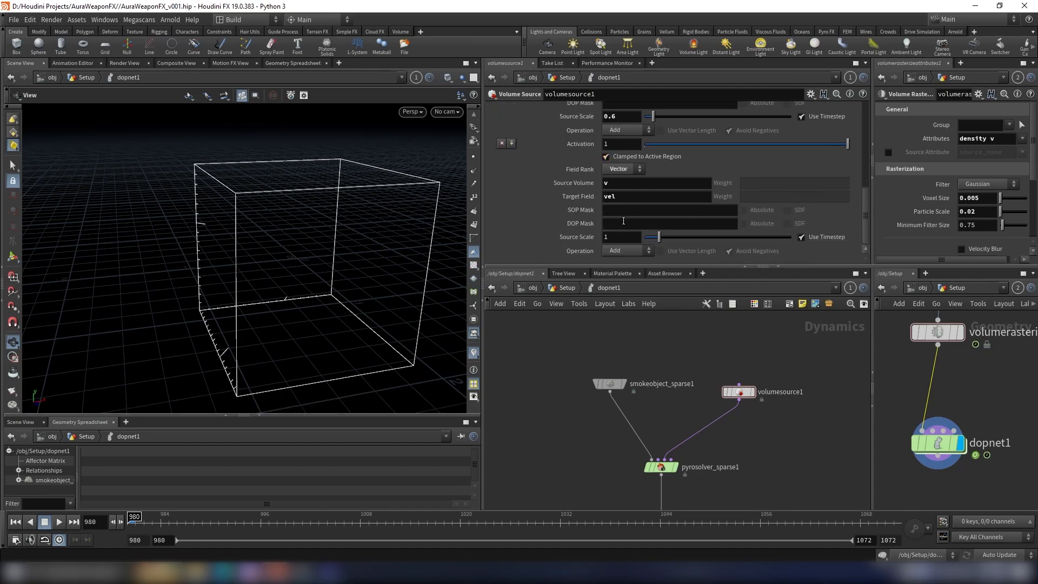
# Step: Set the source scale of the volume source's v to vel operation to 0.025
pyautogui.click(619, 240)
pyautogui.press('BackSpace')
pyautogui.write('0.025')
pyautogui.press('Return')
pyautogui.scroll(2, 649, 220)
pyautogui.scroll(-2, 649, 220)
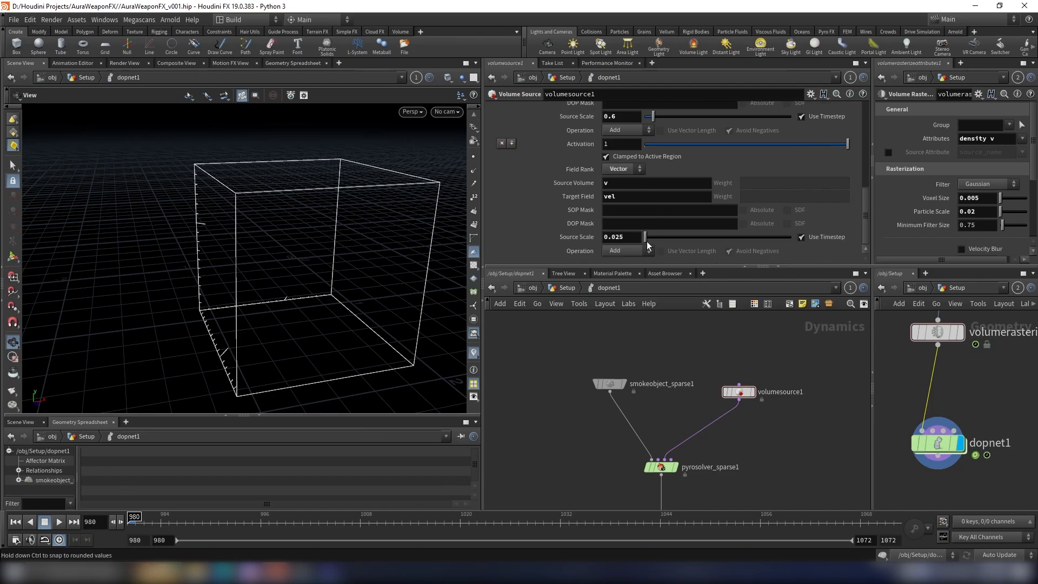
pyautogui.scroll(15, 670, 237)
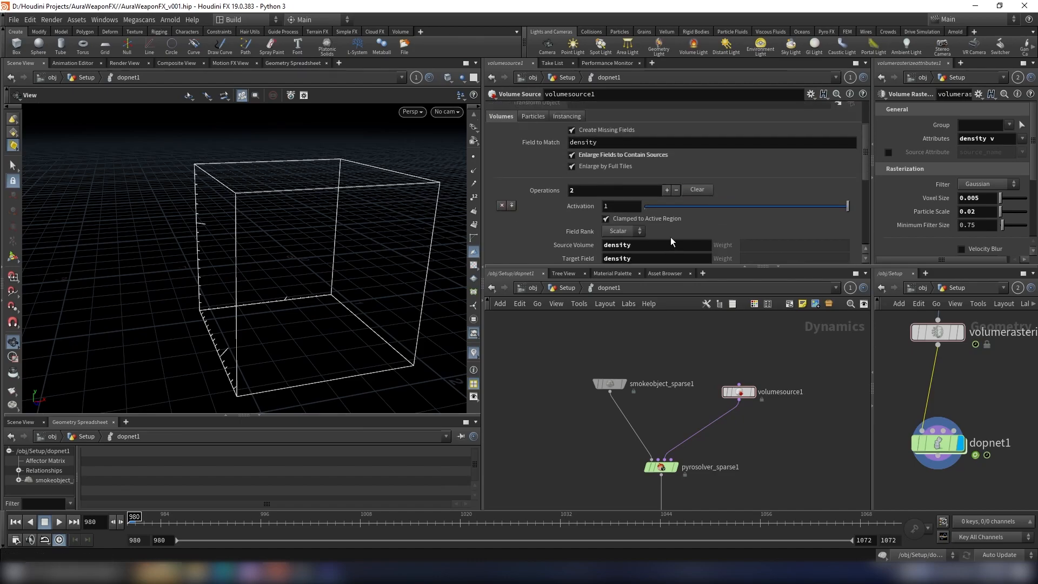
pyautogui.scroll(2, 694, 209)
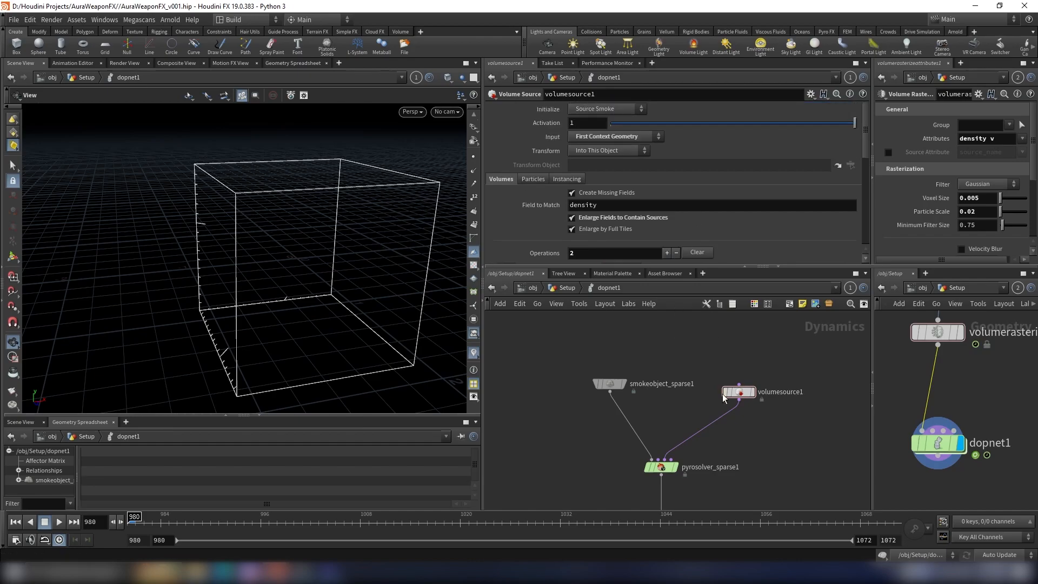
# Step: Lay out the DOP network's nodes and add a Merge node above the pyro solver
pyautogui.press('l')
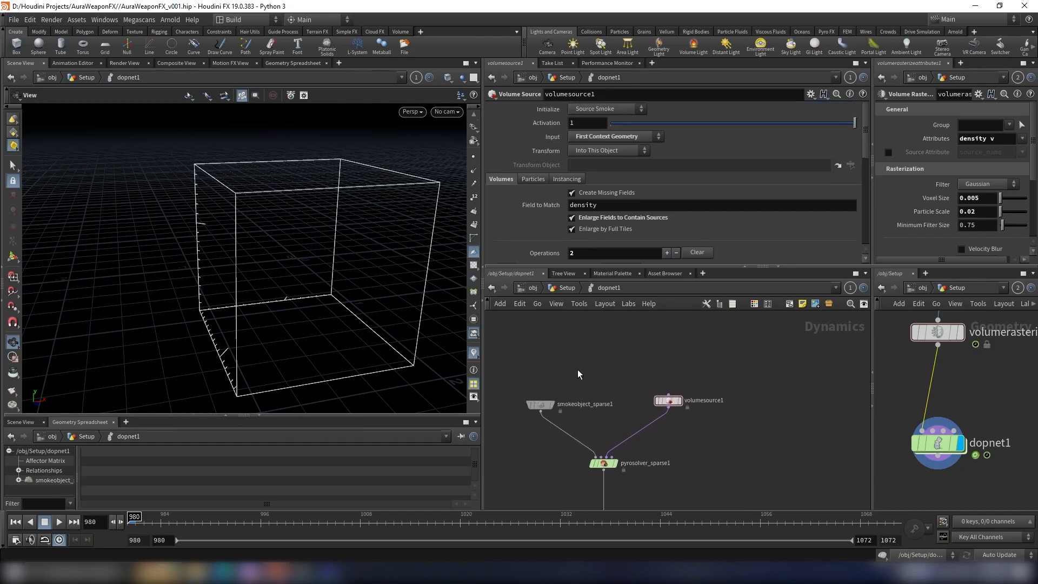
pyautogui.scroll(-1, 642, 355)
pyautogui.moveTo(642, 356); pyautogui.dragTo(654, 378, button='middle')
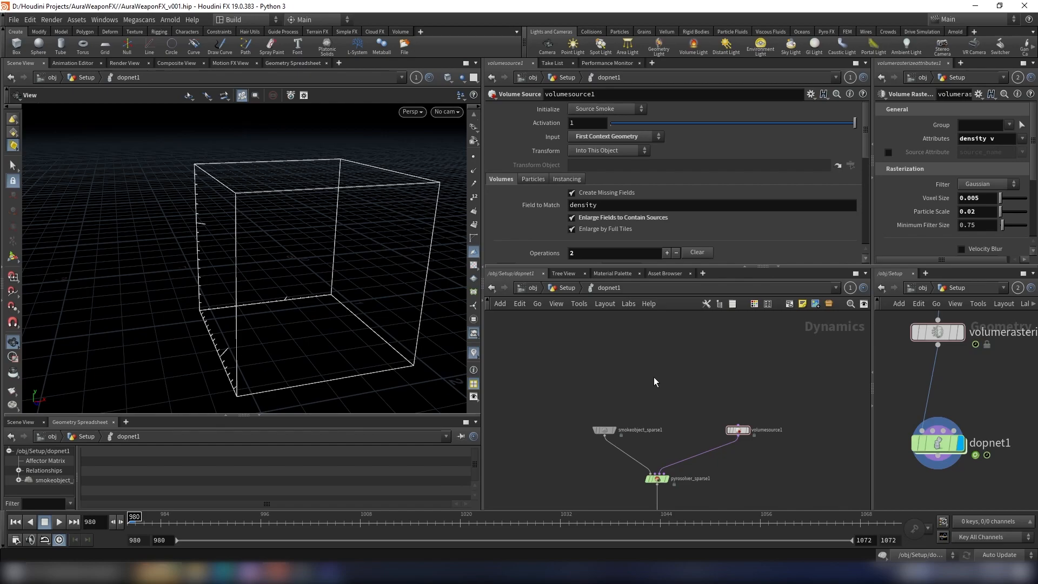
pyautogui.press('Tab')
pyautogui.write('gas')
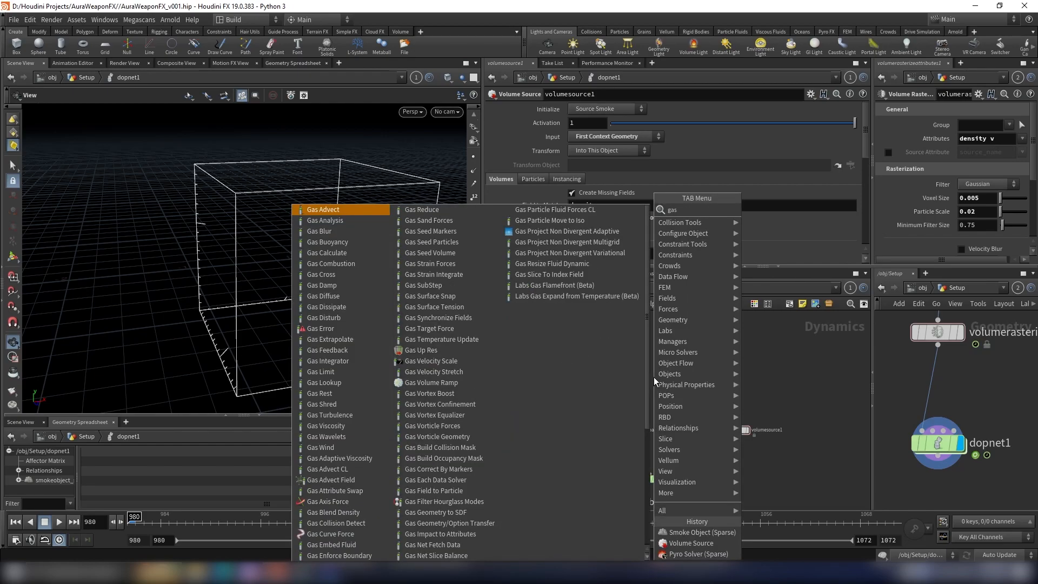
pyautogui.press('BackSpace')
pyautogui.press('BackSpace')
pyautogui.press('BackSpace')
pyautogui.write('merge')
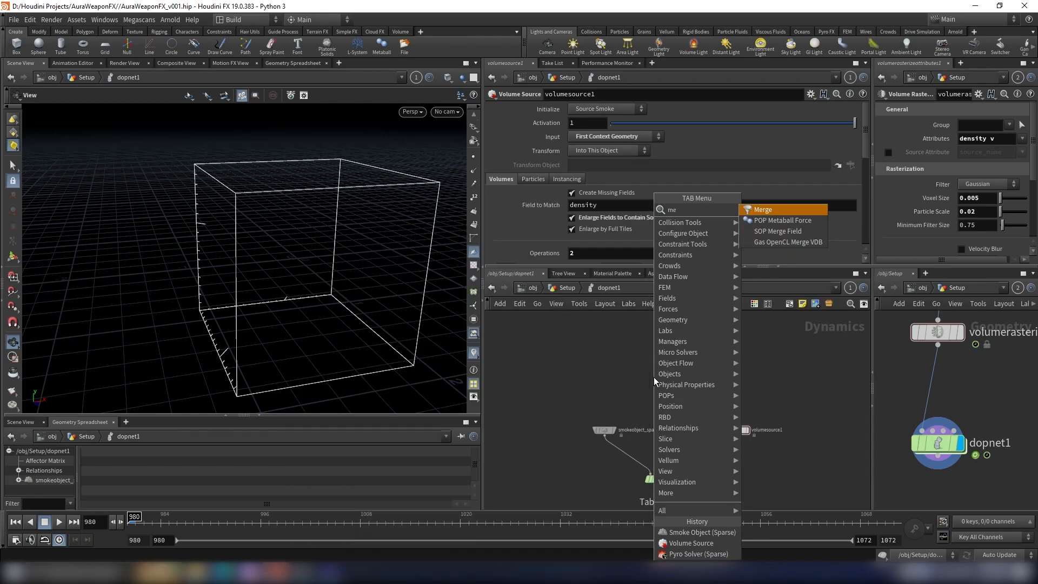
pyautogui.press('Return')
pyautogui.click(653, 377)
pyautogui.scroll(3, 656, 409)
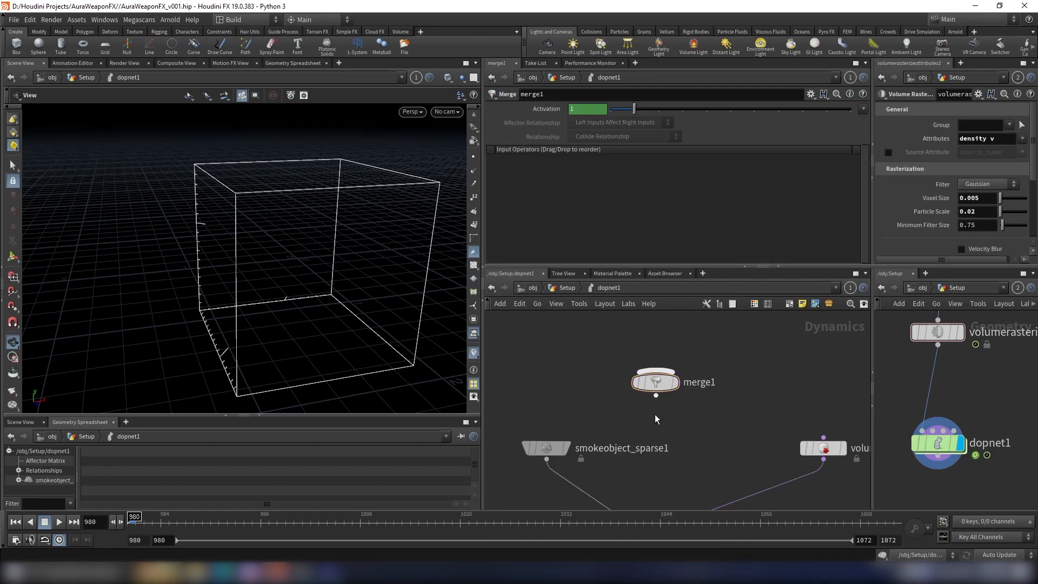
# Step: Connect the merge node's output to the sparse pyro solver's input
pyautogui.moveTo(649, 473); pyautogui.dragTo(653, 389, button='middle')
pyautogui.scroll(2, 655, 396)
pyautogui.click(660, 456)
pyautogui.scroll(-2, 676, 400)
pyautogui.moveTo(677, 334); pyautogui.dragTo(693, 439, button='middle')
pyautogui.scroll(-2, 682, 435)
# Step: Add a Gas Turbulence node above the merge node and connect its output to the merge
pyautogui.press('Tab')
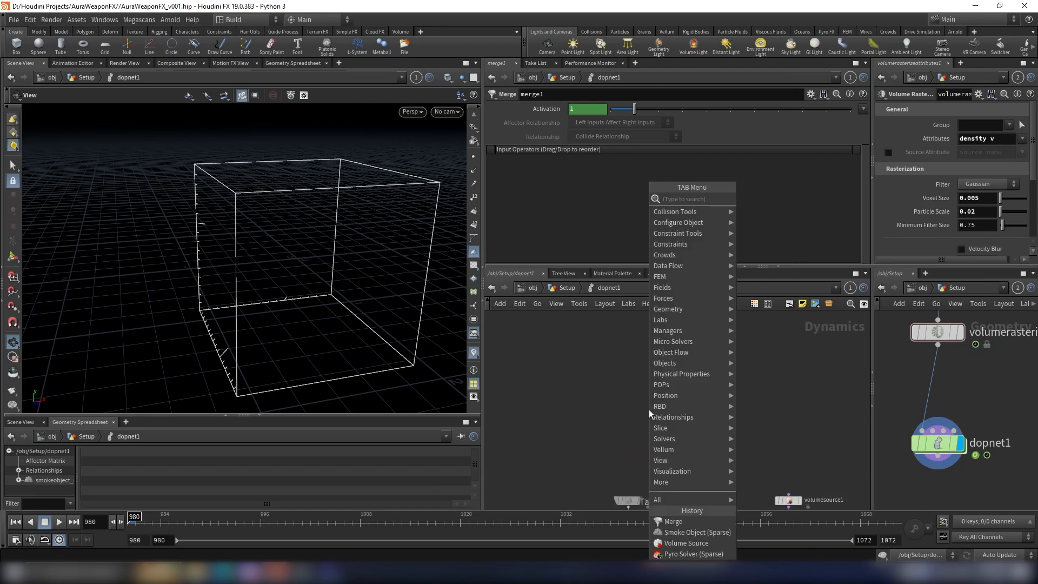
pyautogui.write('gastur')
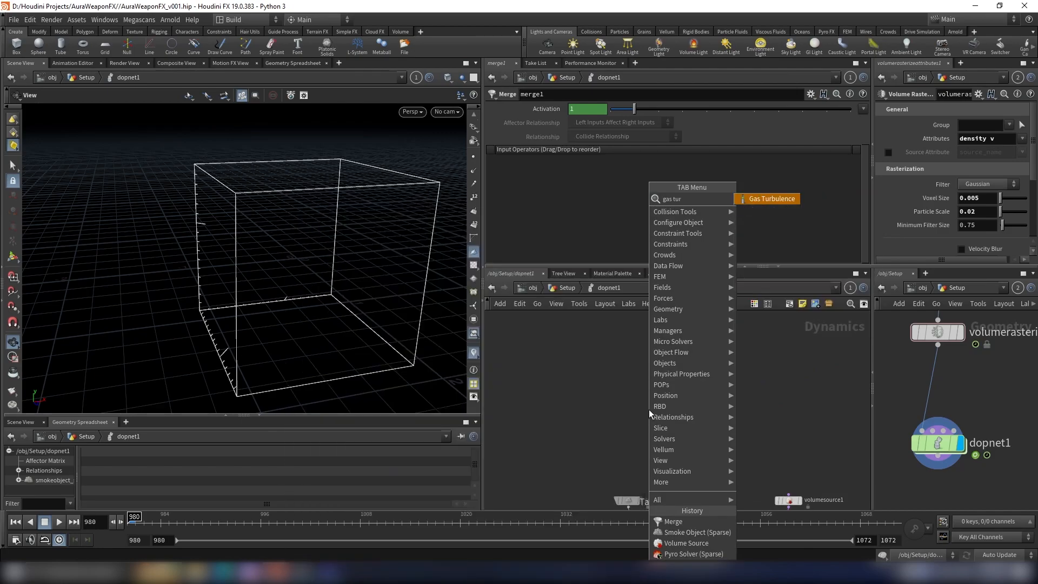
pyautogui.press('Return')
pyautogui.click(645, 394)
pyautogui.click(647, 401)
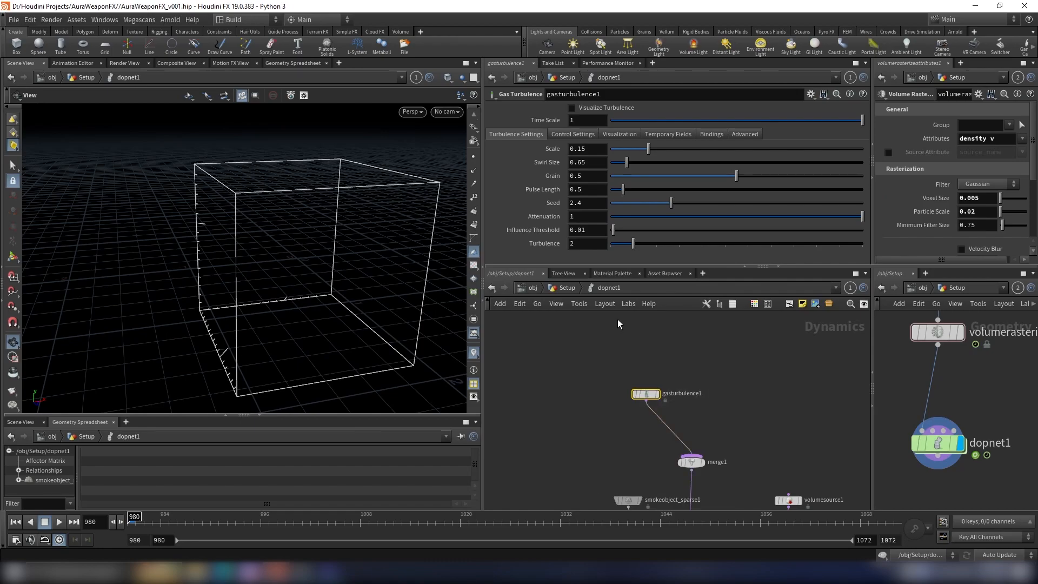
# Step: Set the gas turbulence's scale to 0.0125 and its swirl size to 0.05
pyautogui.click(594, 150)
pyautogui.press('Return')
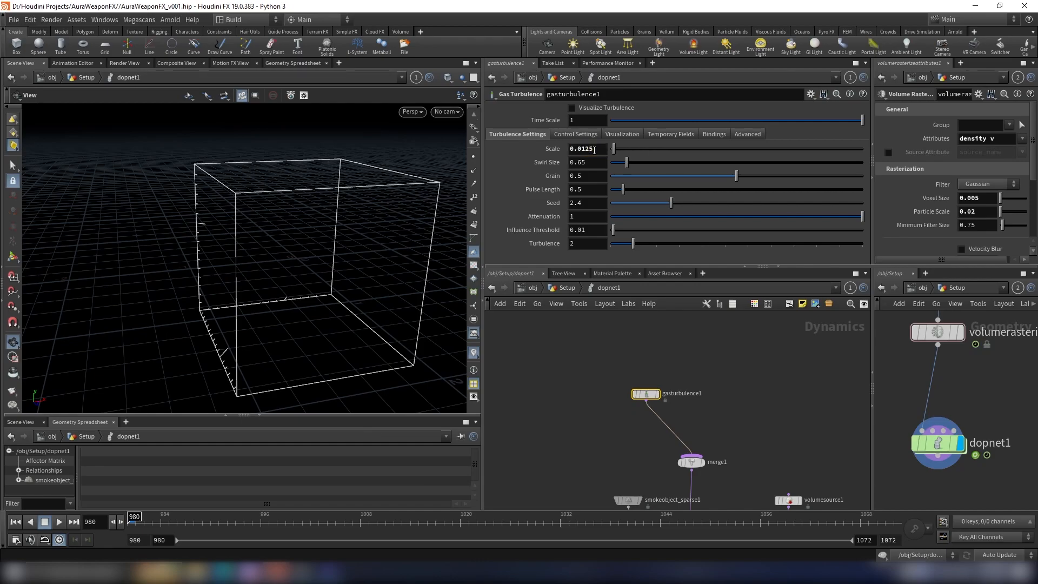
pyautogui.click(591, 162)
pyautogui.press('BackSpace')
pyautogui.press('BackSpace')
pyautogui.write('05')
pyautogui.press('Return')
# Step: Set the gas turbulence's grain to 0.515, turbulence to 3 and seed to 4.29
pyautogui.click(590, 176)
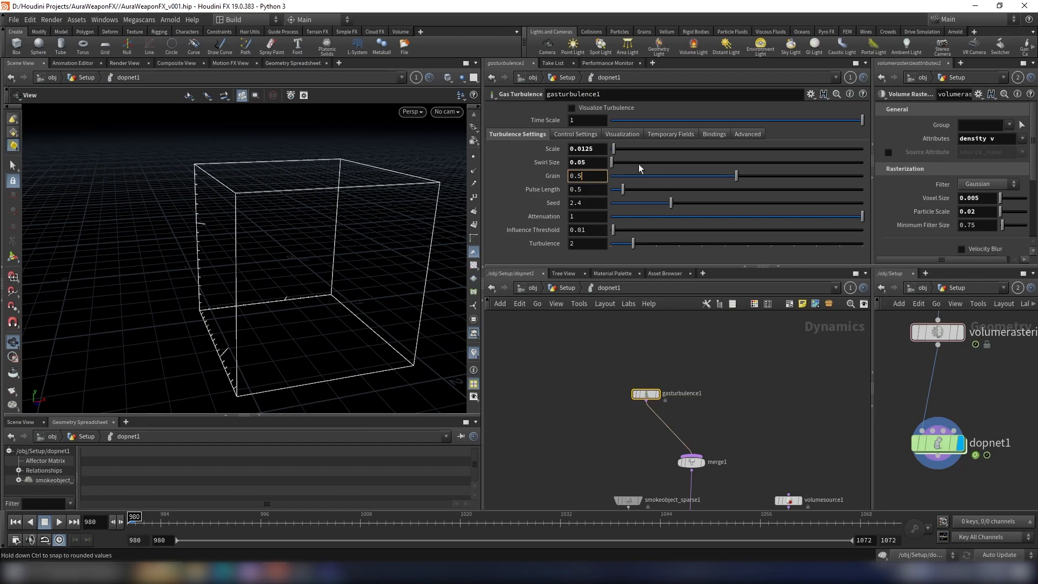
pyautogui.moveTo(736, 175); pyautogui.dragTo(740, 178)
pyautogui.click(590, 203)
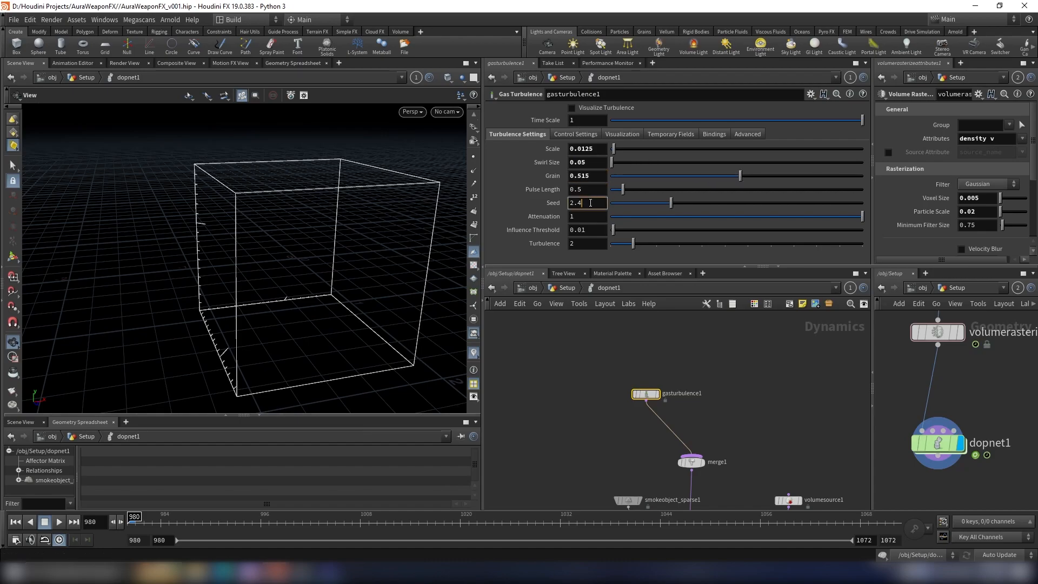
pyautogui.click(635, 245)
pyautogui.moveTo(636, 248); pyautogui.dragTo(658, 245)
pyautogui.moveTo(712, 386); pyautogui.dragTo(661, 379, button='middle')
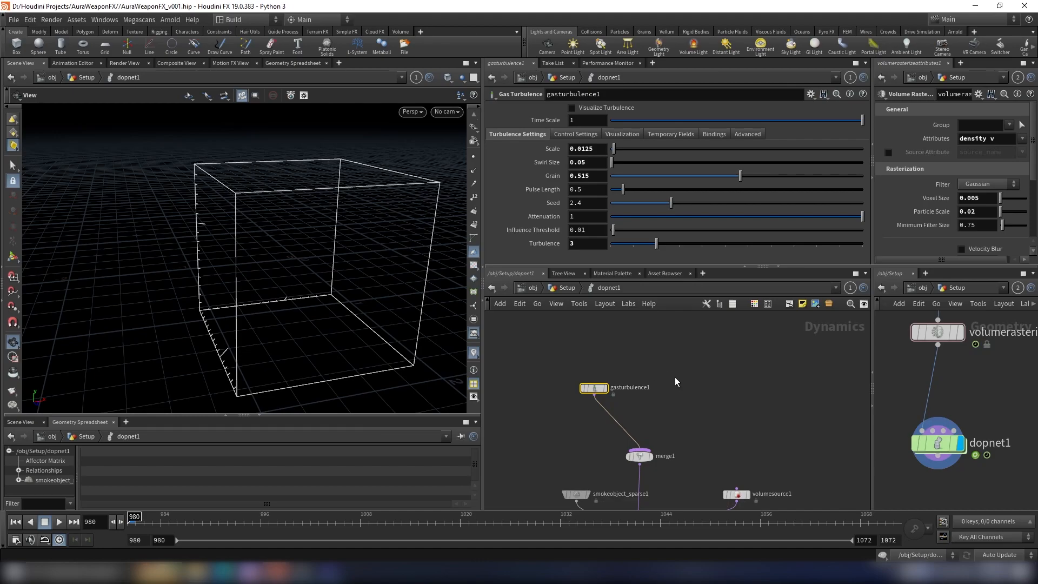
pyautogui.moveTo(674, 376); pyautogui.dragTo(707, 399, button='middle')
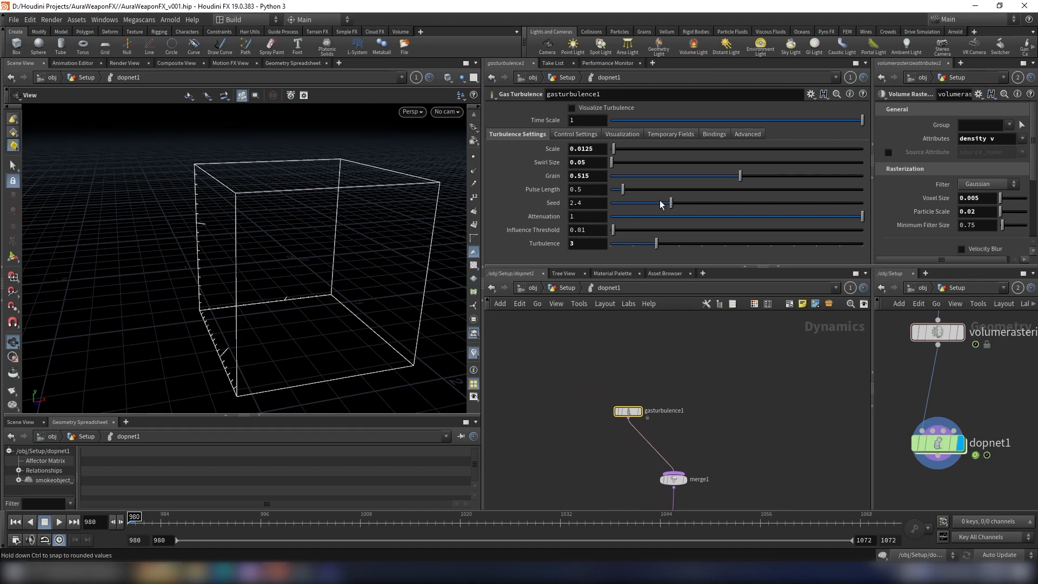
pyautogui.moveTo(670, 203); pyautogui.dragTo(719, 209)
# Step: Add a second Gas Turbulence node beside the first and connect its output to the merge node
pyautogui.scroll(-2, 641, 377)
pyautogui.press('Tab')
pyautogui.write('gas t')
pyautogui.press('Return')
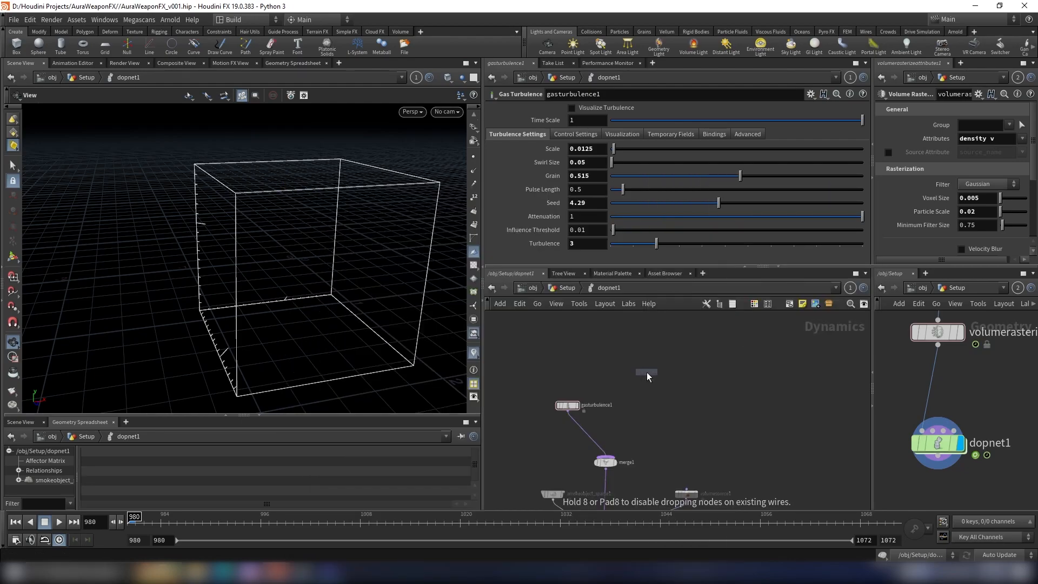
pyautogui.click(632, 372)
pyautogui.scroll(3, 635, 376)
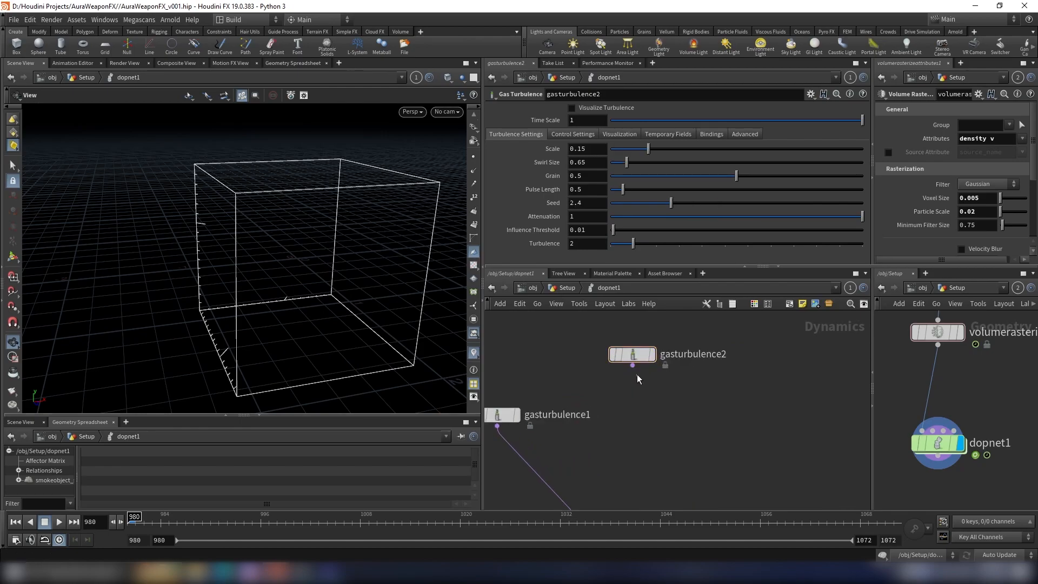
pyautogui.scroll(-3, 632, 373)
pyautogui.moveTo(630, 430); pyautogui.dragTo(660, 449, button='middle')
pyautogui.scroll(3, 623, 391)
pyautogui.click(605, 407)
pyautogui.scroll(-3, 694, 365)
pyautogui.moveTo(669, 401); pyautogui.dragTo(646, 370)
# Step: Set the second gas turbulence's scale to 0.025 and its swirl size to 0.07
pyautogui.click(605, 150)
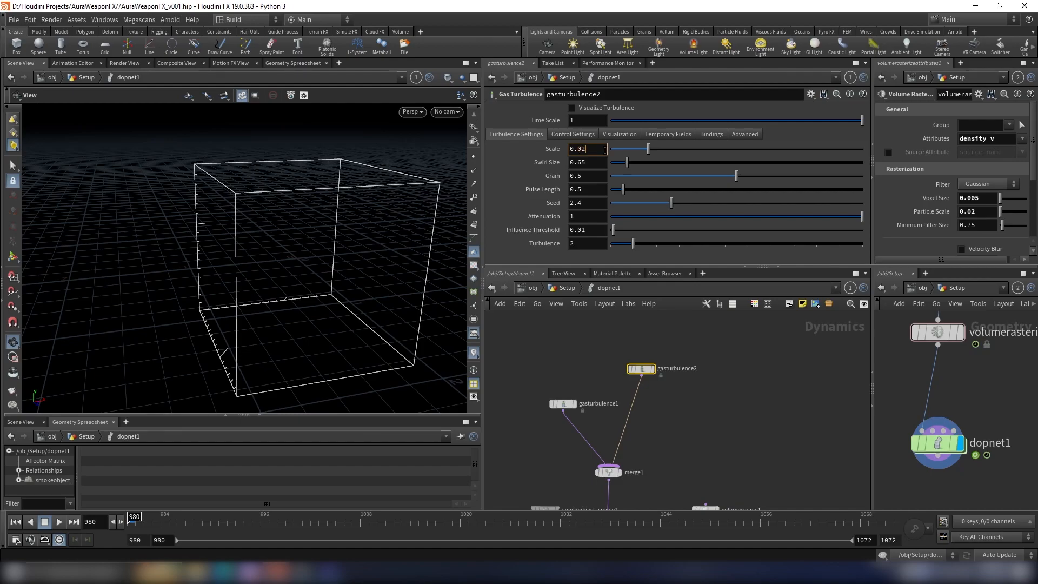
pyautogui.press('Return')
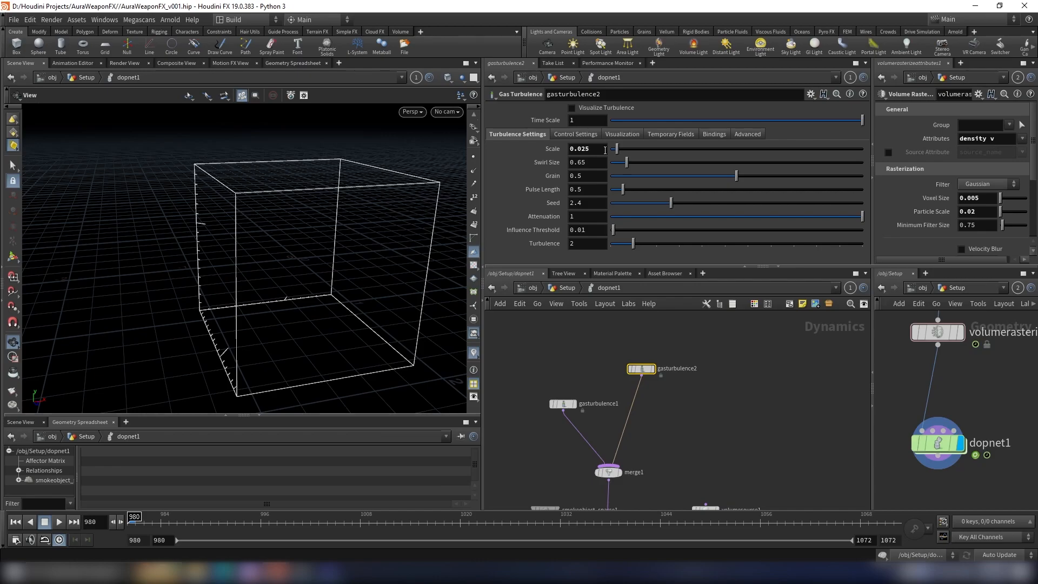
pyautogui.click(603, 159)
pyautogui.write('7')
pyautogui.press('Return')
# Step: Compare the turbulence settings of the two gas turbulence nodes and examine how they feed the solver
pyautogui.click(563, 404)
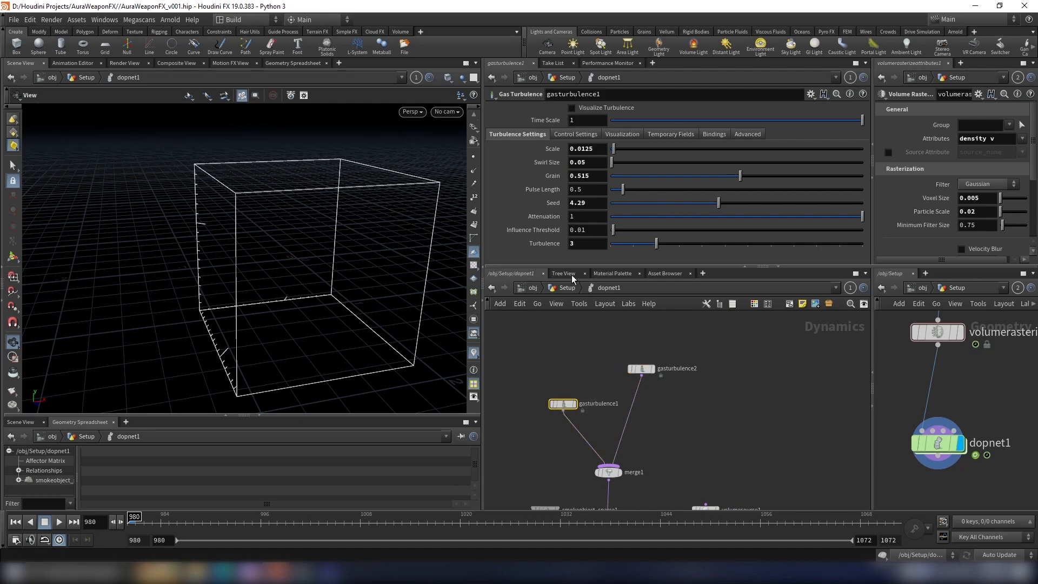
pyautogui.moveTo(579, 361); pyautogui.dragTo(533, 437)
pyautogui.click(641, 369)
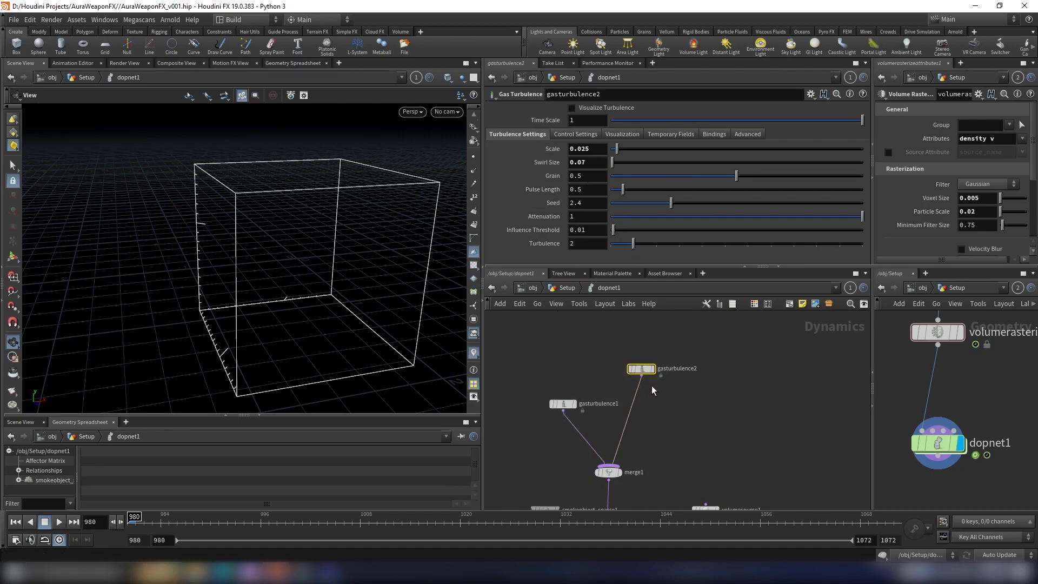
pyautogui.scroll(-3, 665, 368)
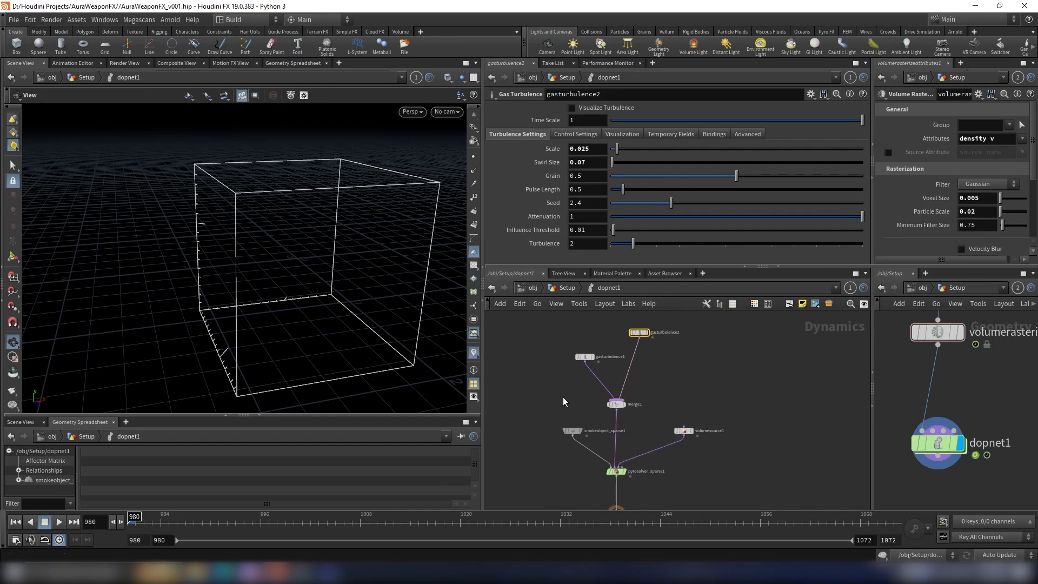
pyautogui.moveTo(563, 395); pyautogui.dragTo(564, 395)
pyautogui.scroll(3, 562, 355)
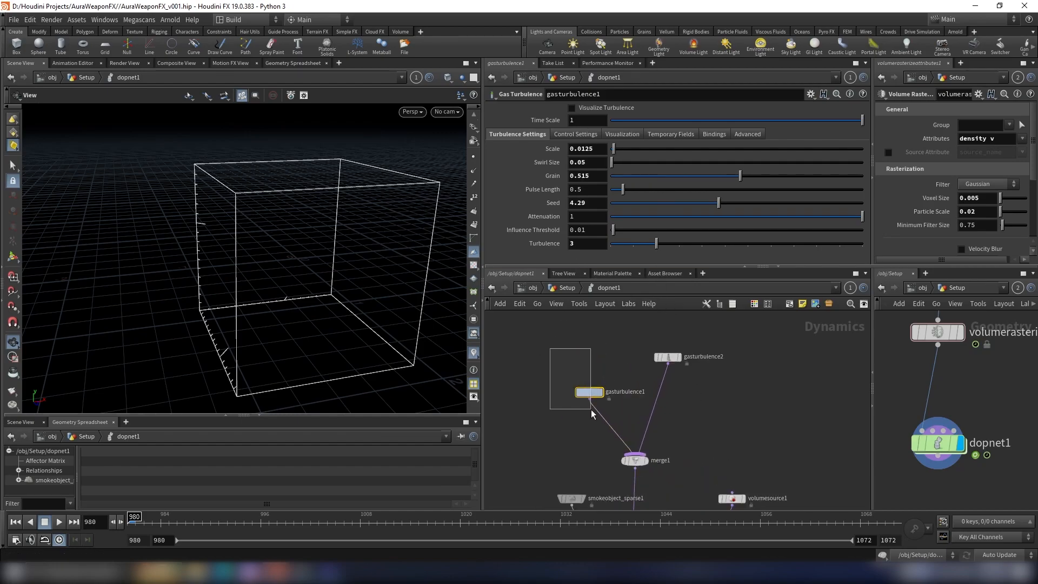
pyautogui.moveTo(712, 320); pyautogui.dragTo(649, 384)
pyautogui.scroll(-3, 759, 394)
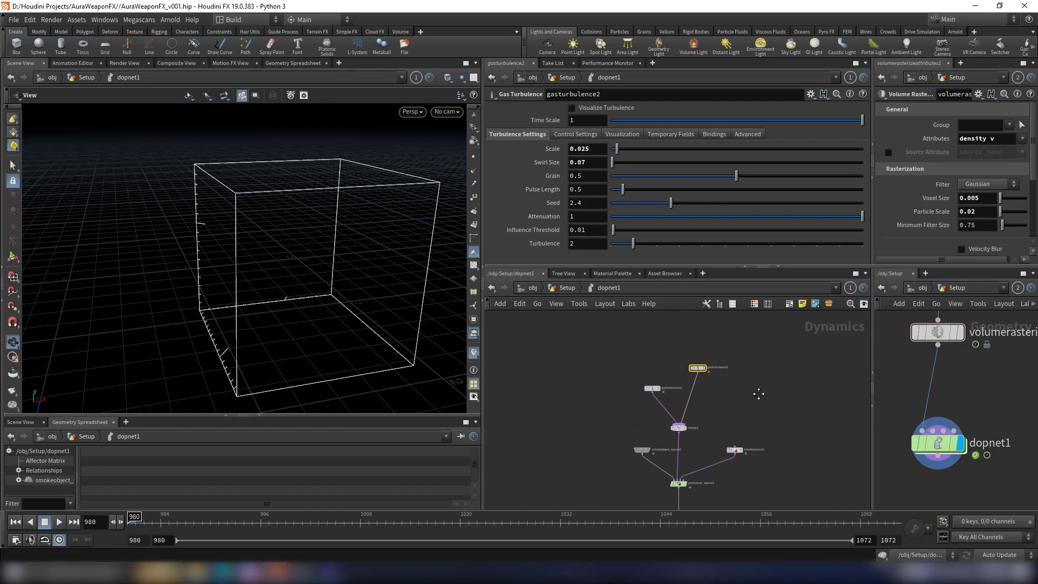
pyautogui.moveTo(748, 346); pyautogui.dragTo(642, 406)
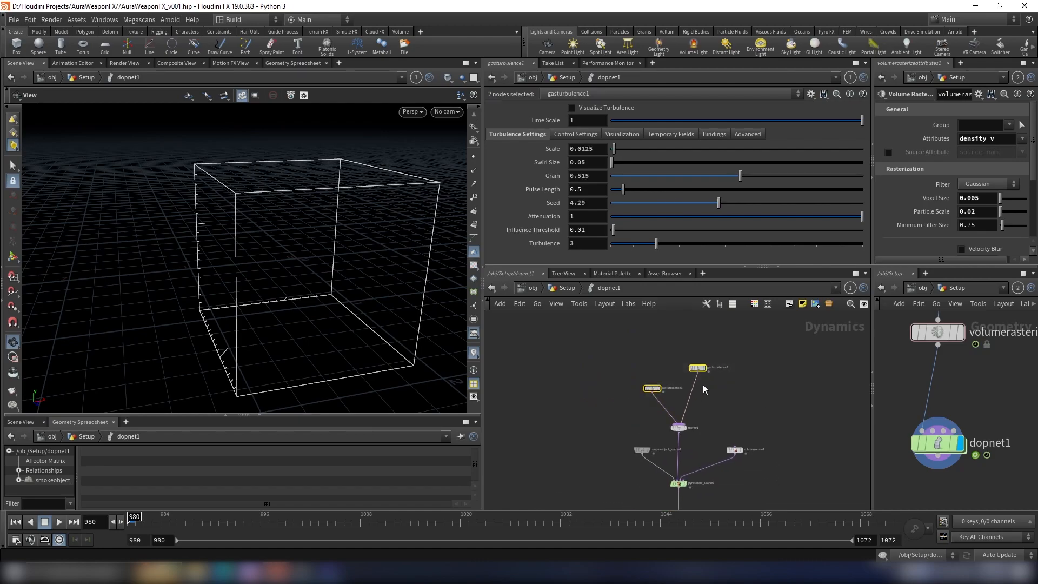
pyautogui.moveTo(731, 385); pyautogui.dragTo(688, 380, button='middle')
pyautogui.click(688, 380)
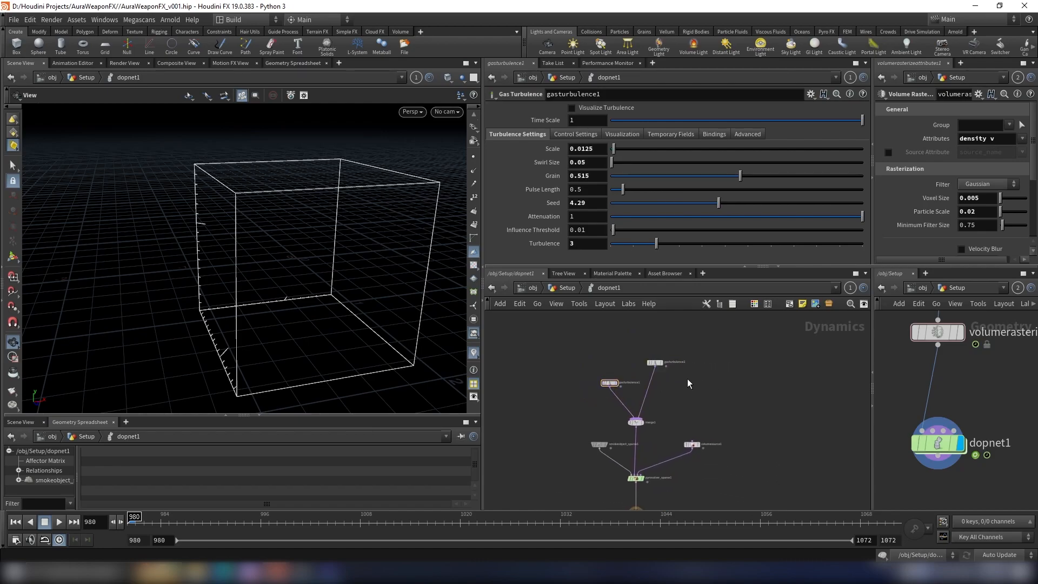
# Step: Add a Gas Vortex Confinement node beside the turbulence nodes and connect its output to the merge node
pyautogui.press('Tab')
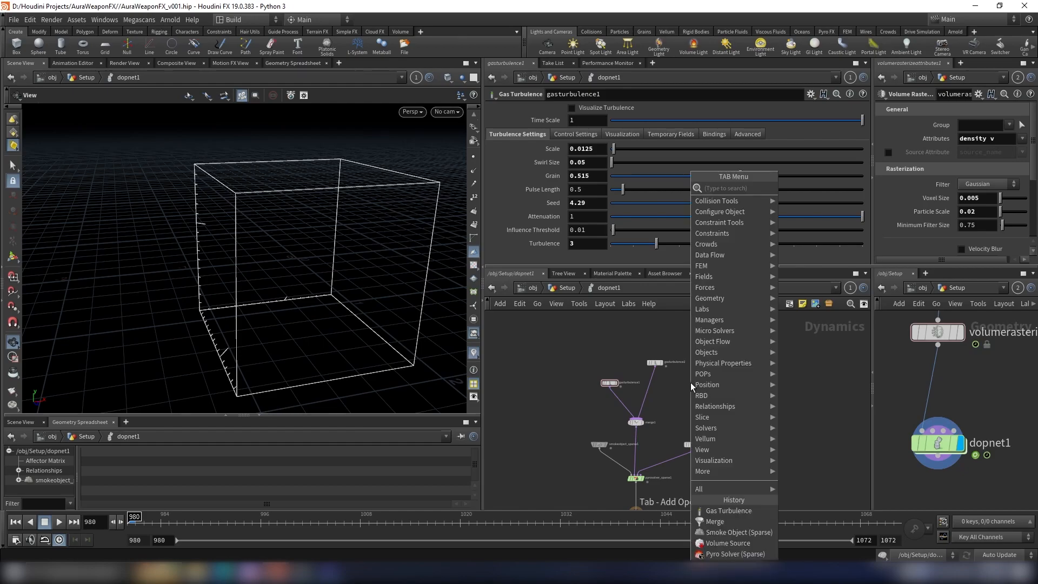
pyautogui.write('gas t')
pyautogui.press('BackSpace')
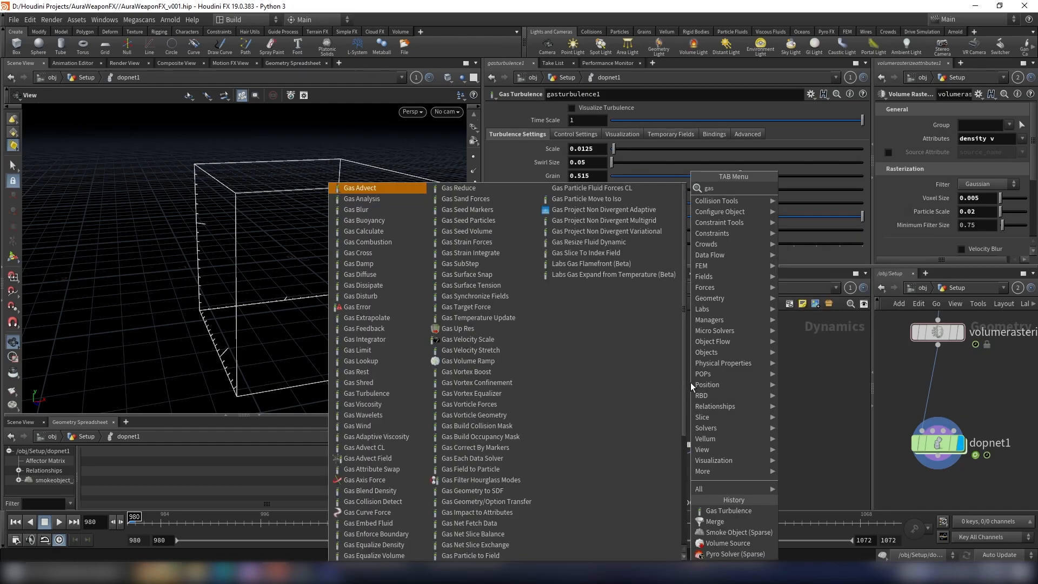
pyautogui.write('vor')
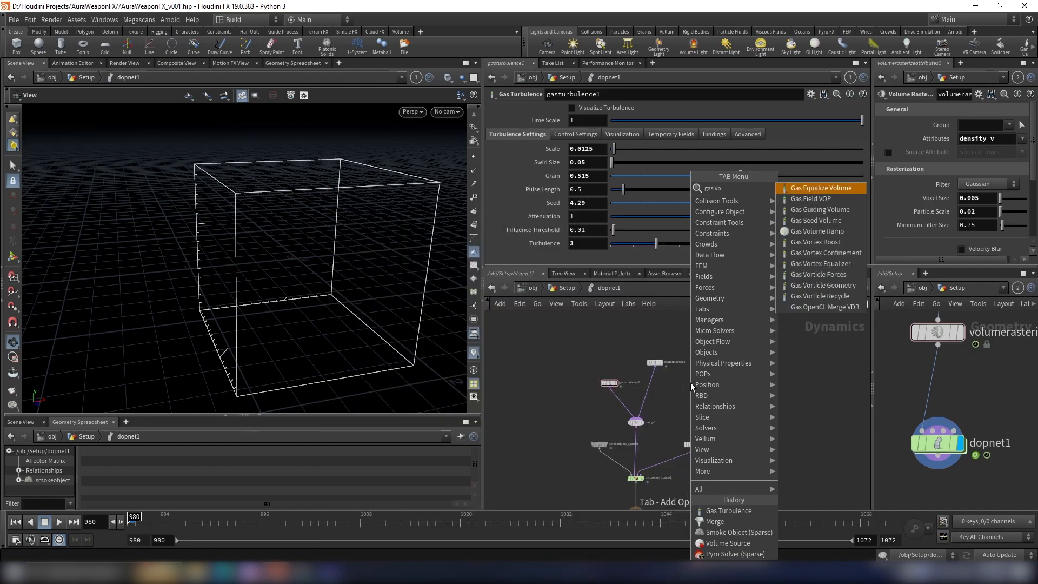
pyautogui.press('Down')
pyautogui.press('Return')
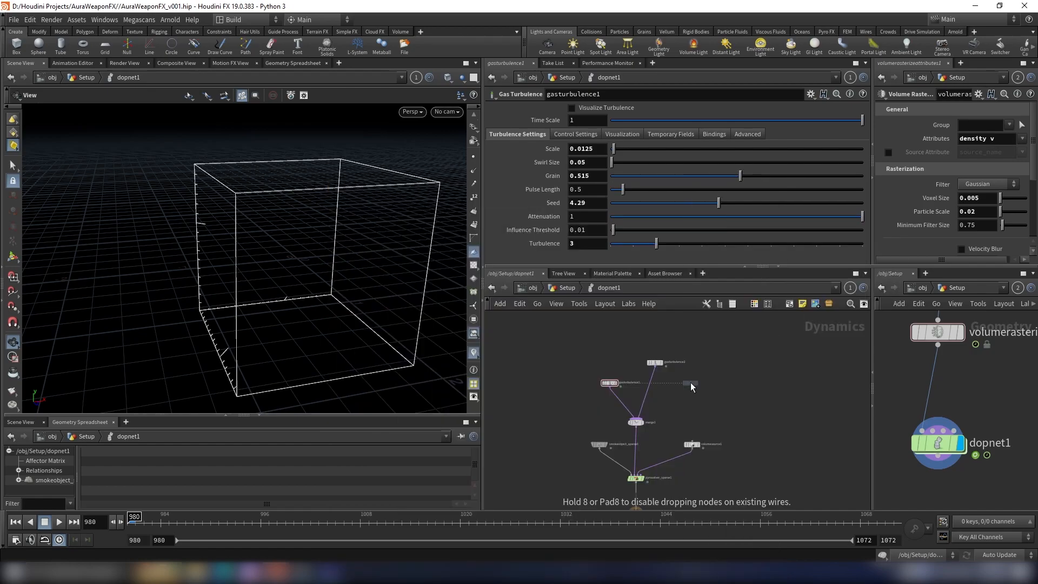
pyautogui.scroll(5, 690, 382)
pyautogui.click(690, 382)
pyautogui.moveTo(690, 393); pyautogui.dragTo(555, 479)
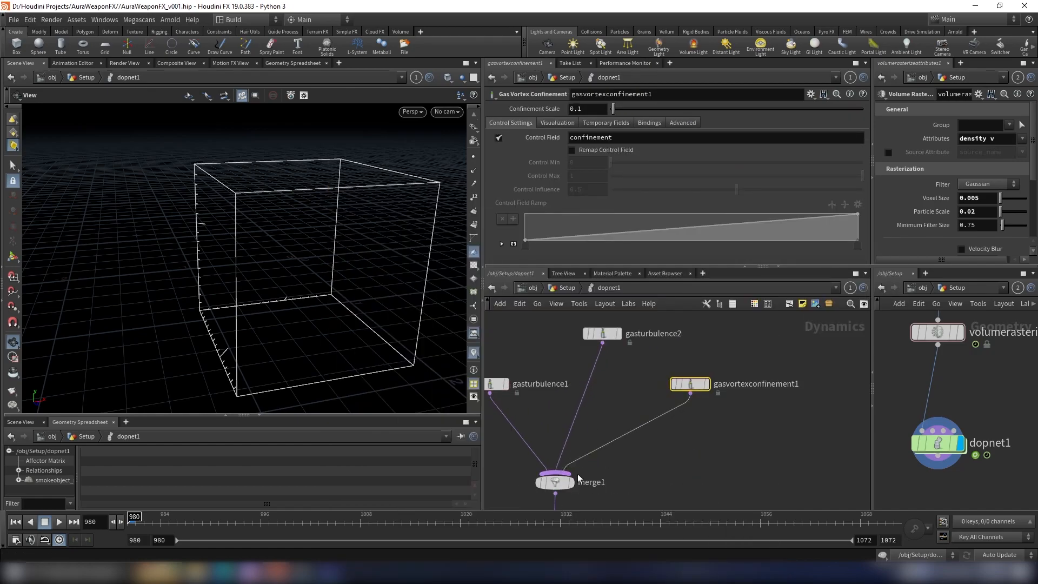
# Step: Set the gas vortex confinement's confinement scale to 0.85
pyautogui.scroll(-2, 723, 439)
pyautogui.click(598, 113)
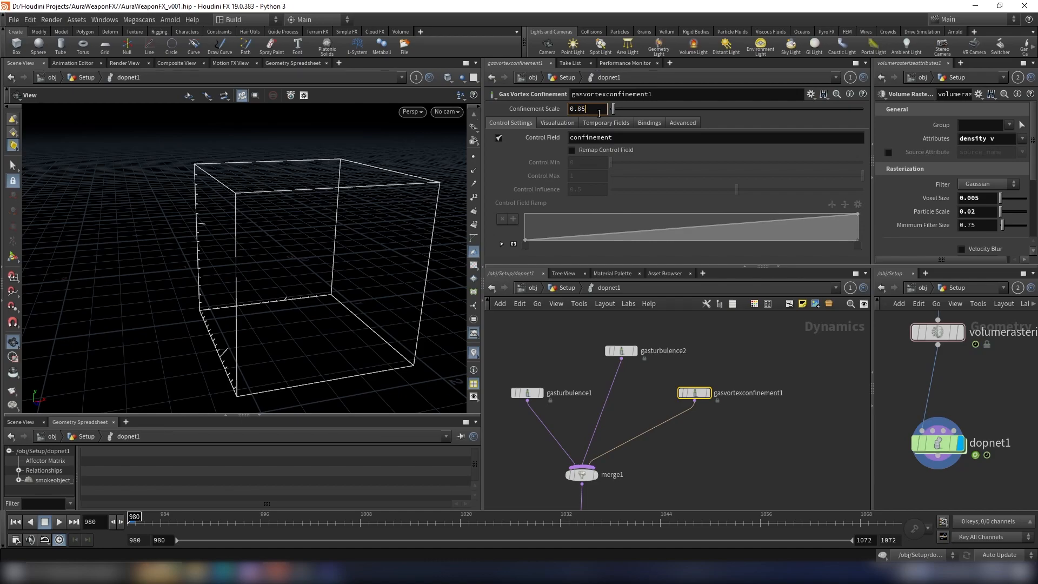
pyautogui.write('0.85')
pyautogui.press('Return')
# Step: Play the simulation and examine the resulting smoke up close in the viewport
pyautogui.scroll(-5, 749, 410)
pyautogui.moveTo(749, 409); pyautogui.dragTo(717, 350, button='middle')
pyautogui.scroll(4, 727, 411)
pyautogui.scroll(-4, 684, 441)
pyautogui.moveTo(683, 441); pyautogui.dragTo(741, 419, button='middle')
pyautogui.scroll(4, 626, 424)
pyautogui.scroll(-2, 622, 409)
pyautogui.scroll(2, 657, 407)
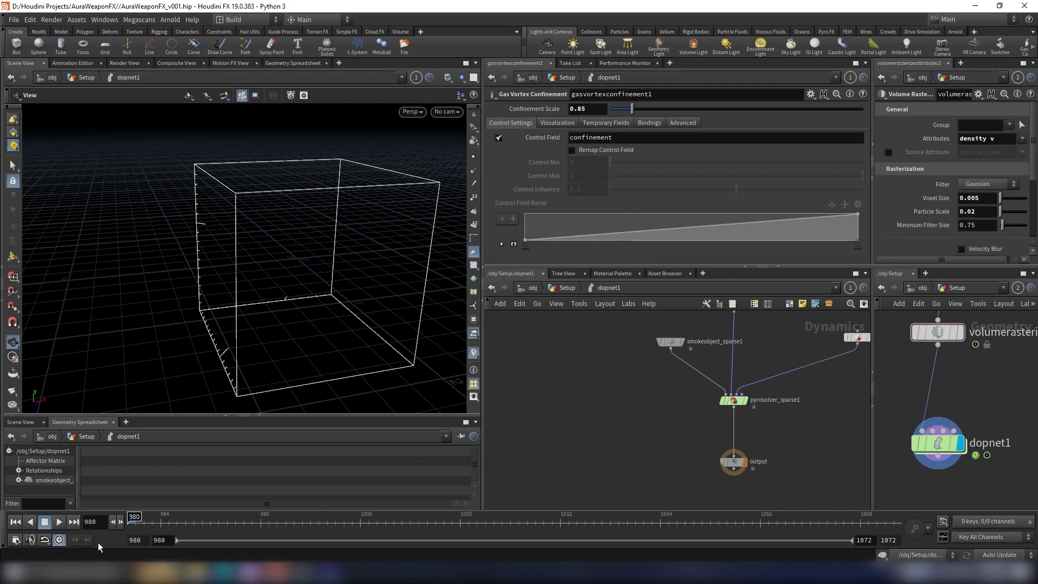
pyautogui.scroll(-3, 674, 394)
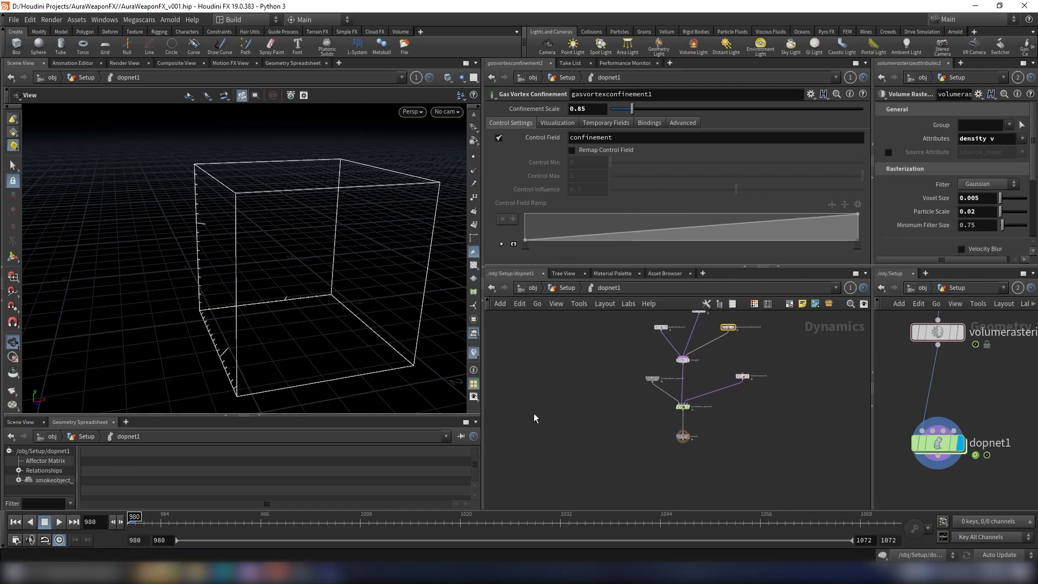
pyautogui.moveTo(220, 378); pyautogui.dragTo(188, 359, button='right')
pyautogui.moveTo(203, 355); pyautogui.dragTo(216, 352)
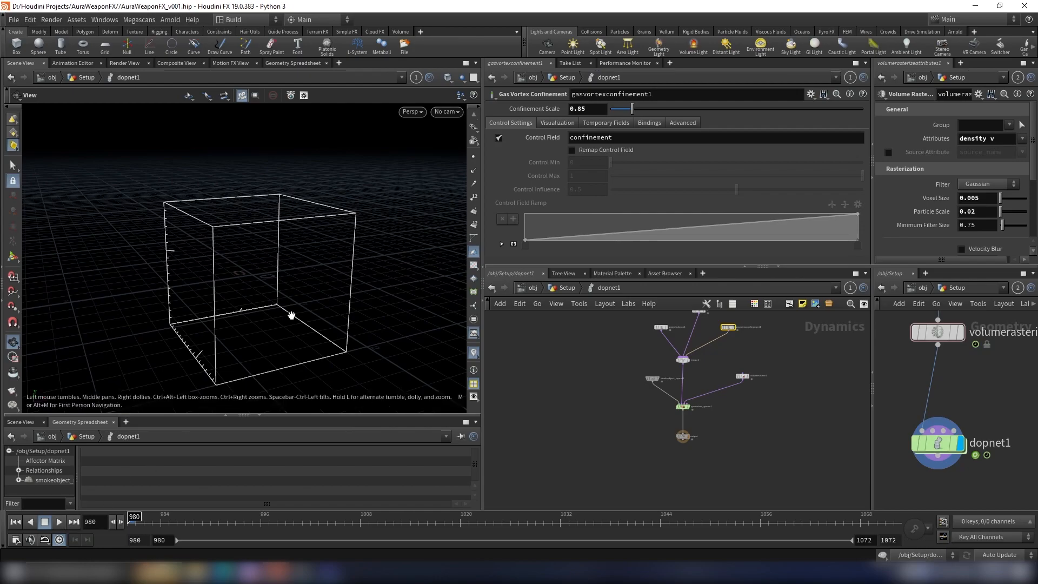
pyautogui.moveTo(176, 388); pyautogui.dragTo(179, 376)
pyautogui.click(59, 522)
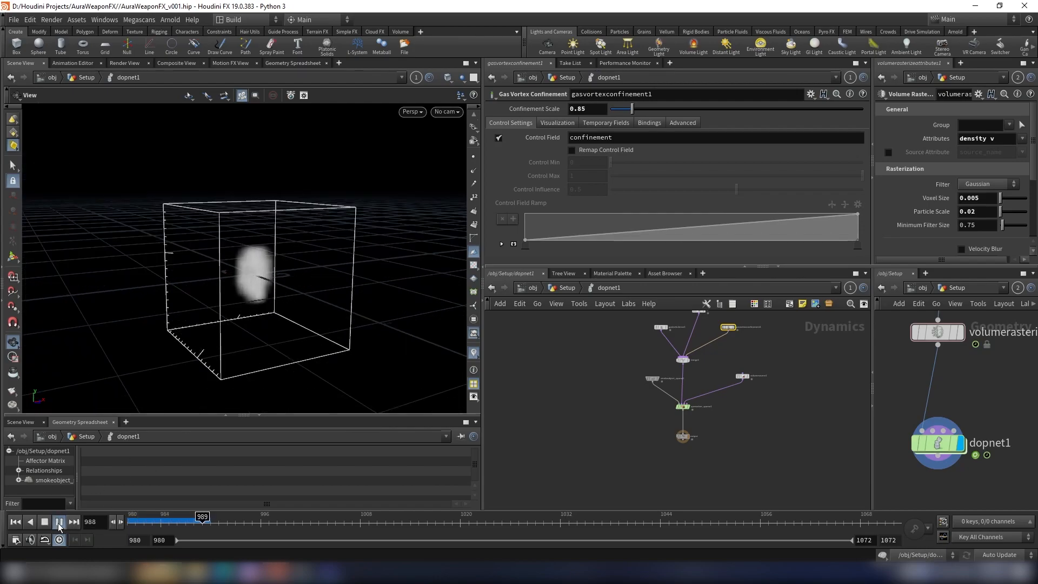
pyautogui.moveTo(291, 259); pyautogui.dragTo(332, 242)
pyautogui.scroll(1, 226, 282)
pyautogui.scroll(4, 256, 268)
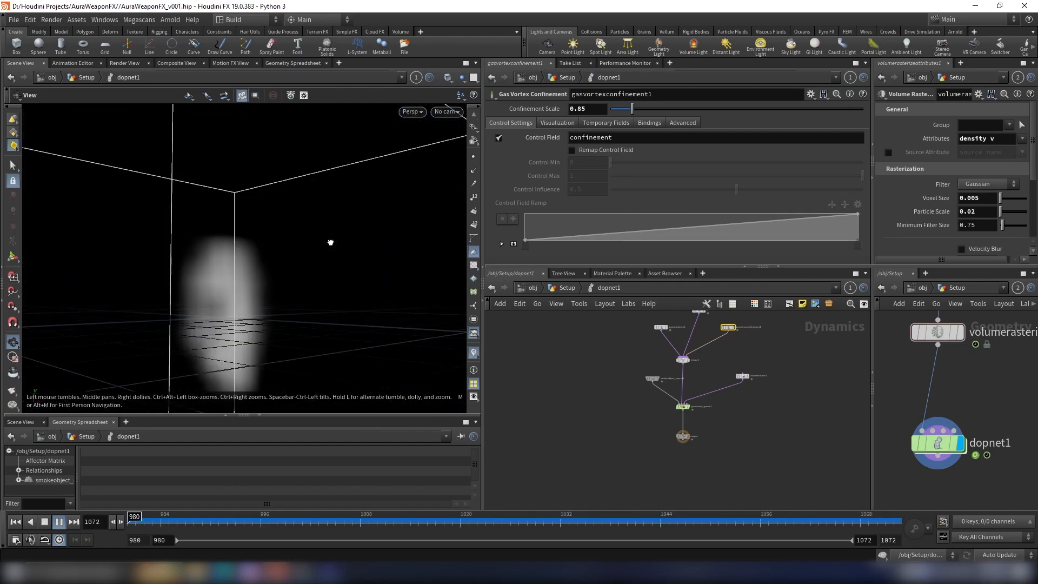
pyautogui.scroll(3, 615, 398)
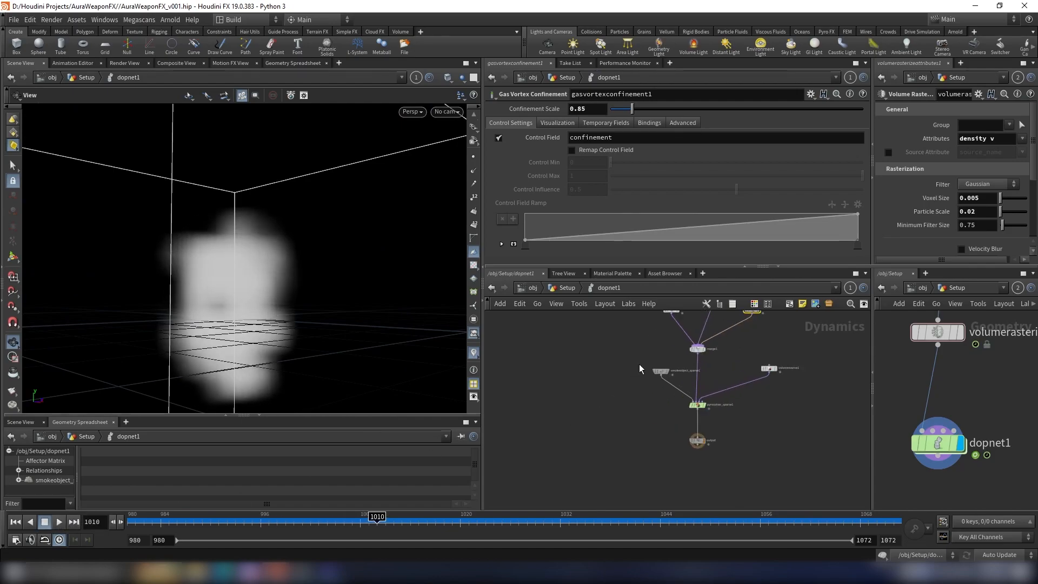
# Step: Set the sparse smoke object's voxel size to 0.005, matching the volume rasterize node
pyautogui.moveTo(625, 396); pyautogui.dragTo(671, 454)
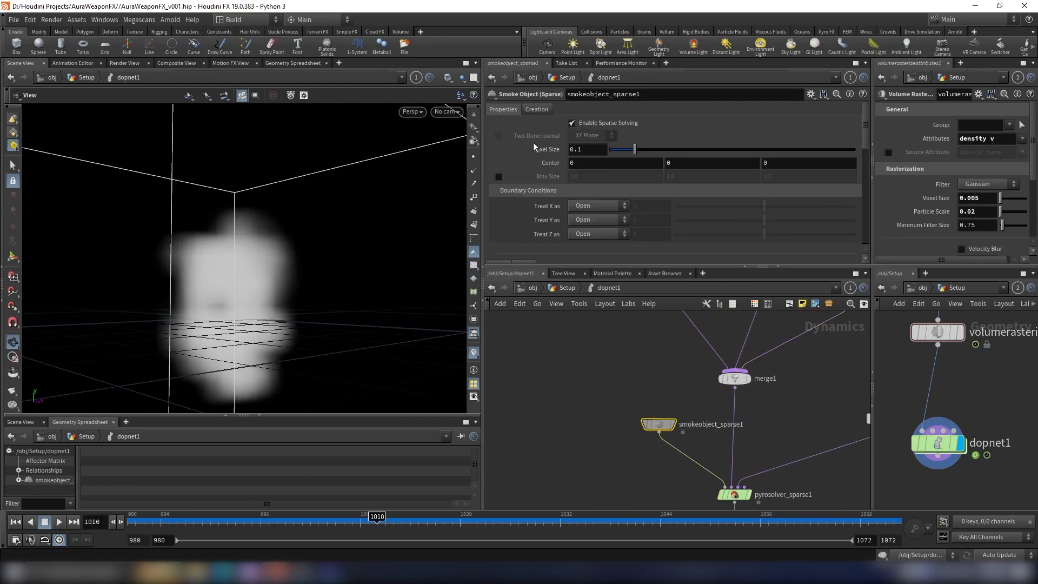
pyautogui.click(595, 150)
pyautogui.scroll(-3, 1004, 357)
pyautogui.click(959, 355)
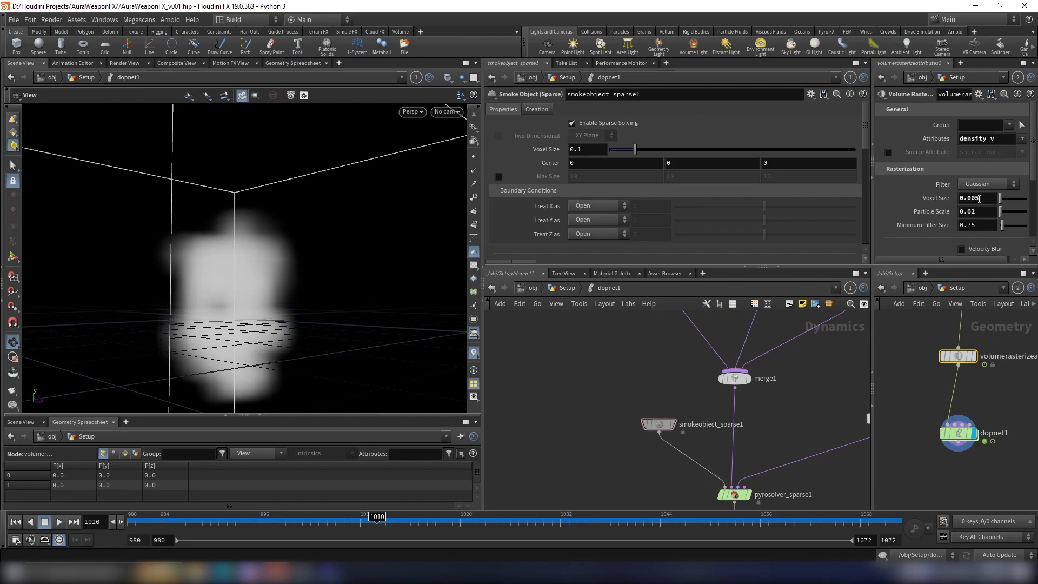
pyautogui.moveTo(581, 152); pyautogui.dragTo(477, 154)
pyautogui.press('Return')
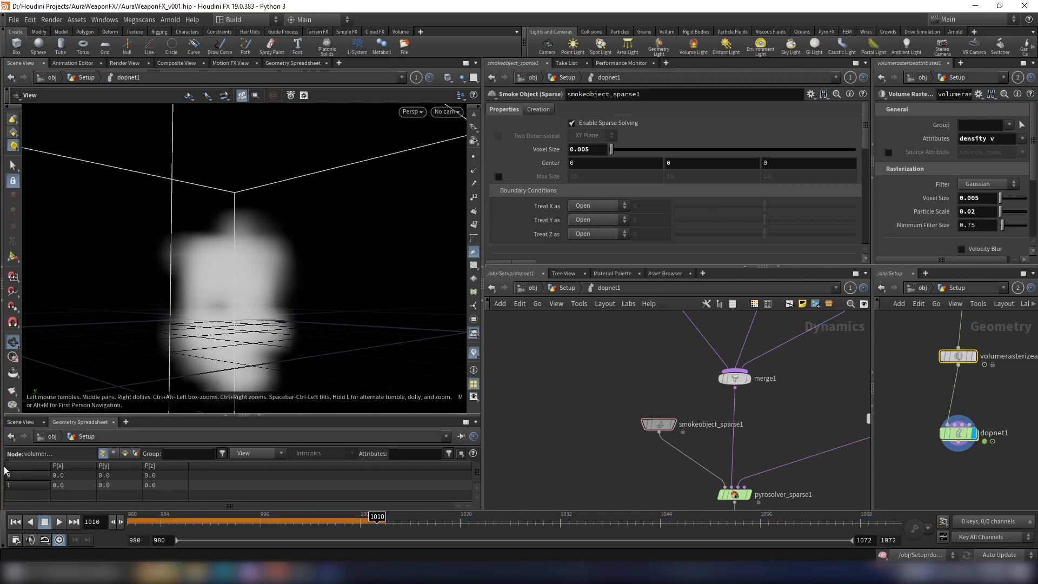
# Step: Replay the simulation from the first frame and inspect the higher-resolution smoke from several angles
pyautogui.click(15, 522)
pyautogui.click(59, 522)
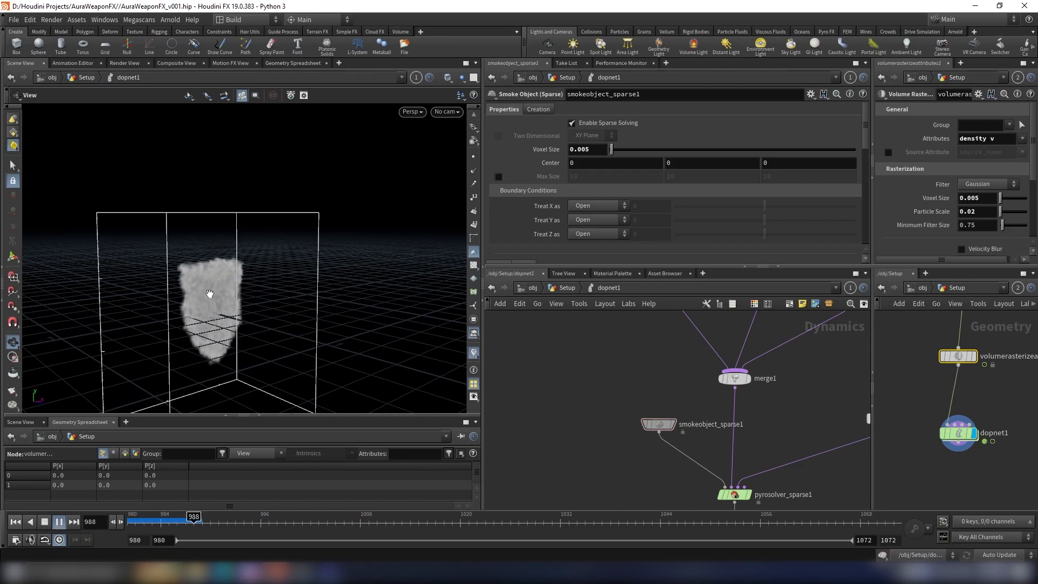
pyautogui.moveTo(209, 297); pyautogui.dragTo(151, 317)
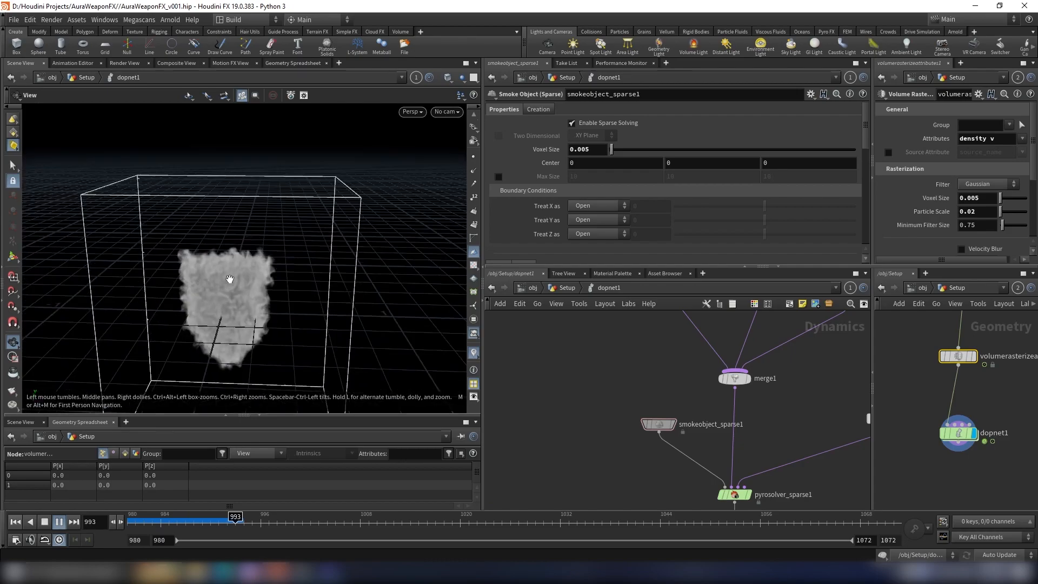
pyautogui.moveTo(263, 288); pyautogui.dragTo(241, 290)
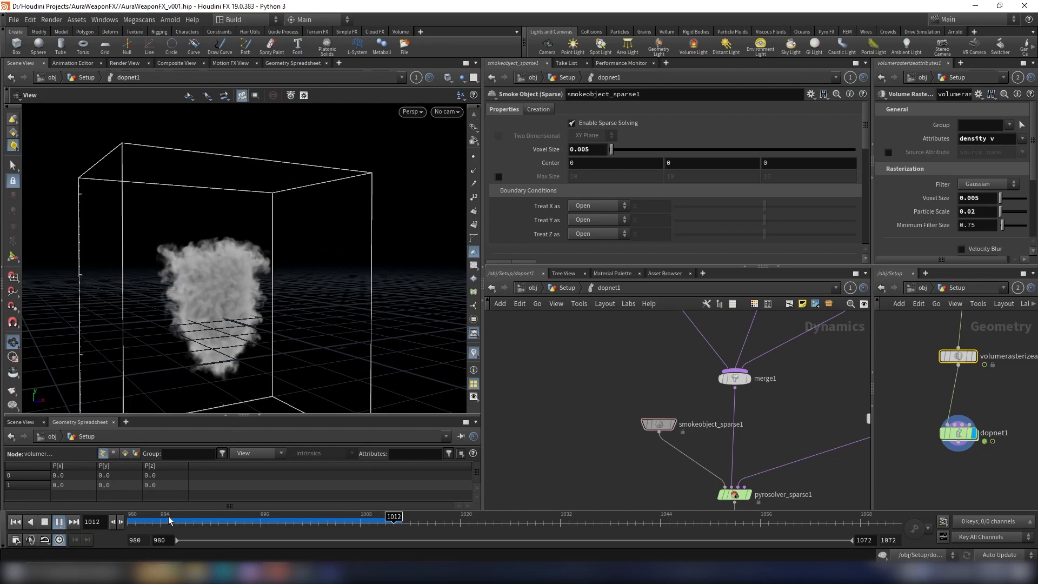
pyautogui.press('Escape')
pyautogui.hotkey('ctrl', 'Up')
pyautogui.click(59, 521)
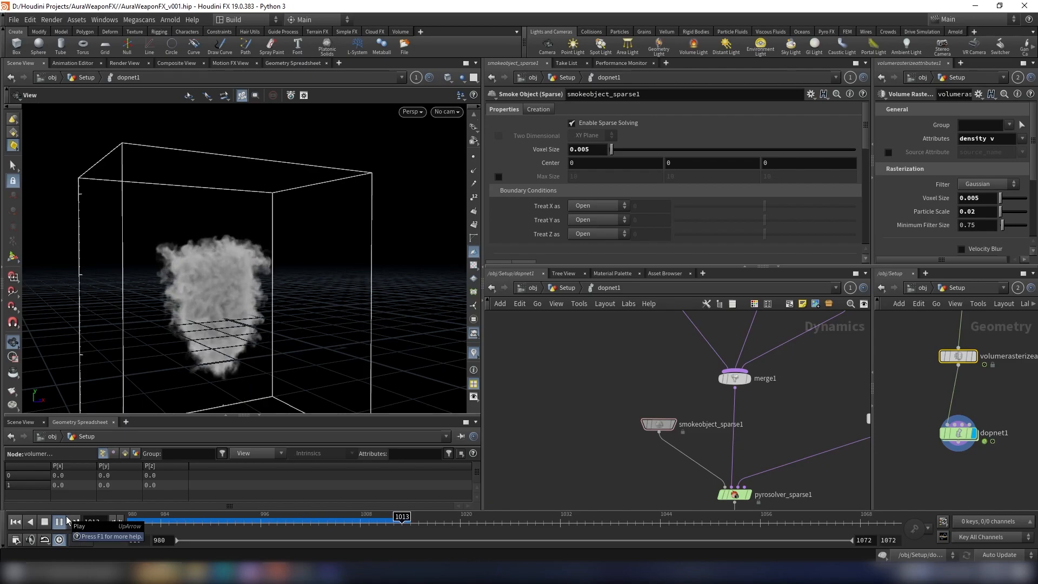
pyautogui.press('Escape')
# Step: Go up to the Setup geometry network and display the remesh1 node's shield geometry
pyautogui.moveTo(241, 268); pyautogui.dragTo(390, 266)
pyautogui.moveTo(390, 266); pyautogui.dragTo(317, 211, button='right')
pyautogui.moveTo(318, 211); pyautogui.dragTo(566, 283)
pyautogui.click(570, 291)
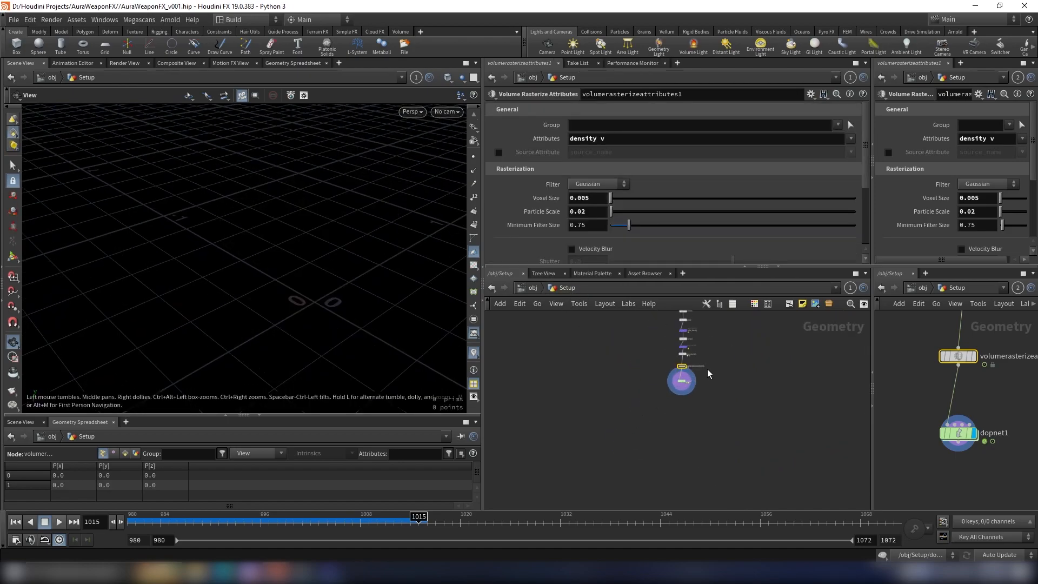
pyautogui.scroll(3, 670, 386)
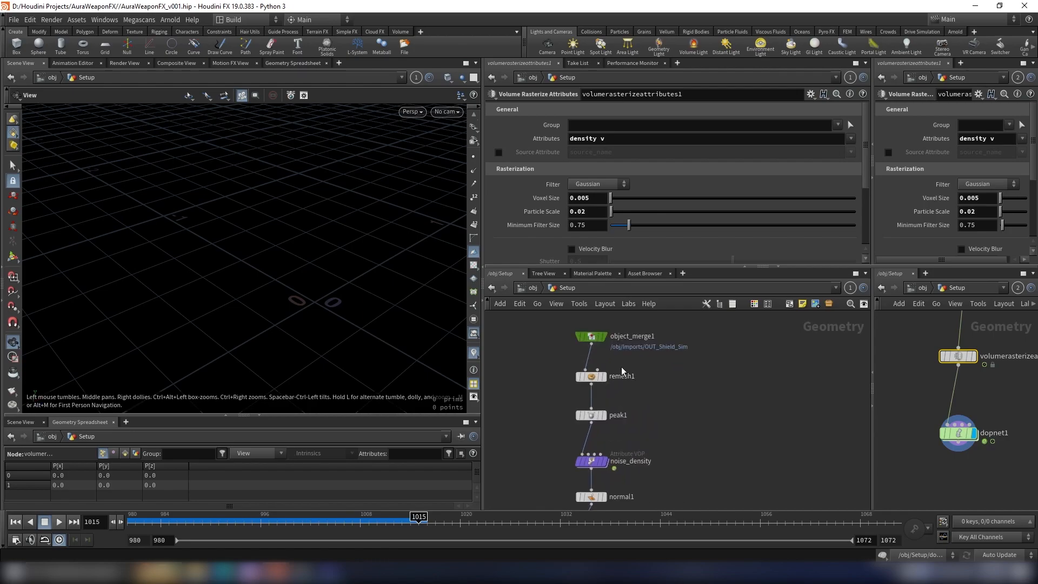
pyautogui.click(614, 364)
pyautogui.moveTo(316, 211); pyautogui.dragTo(157, 214)
pyautogui.press('g')
pyautogui.scroll(-2, 595, 366)
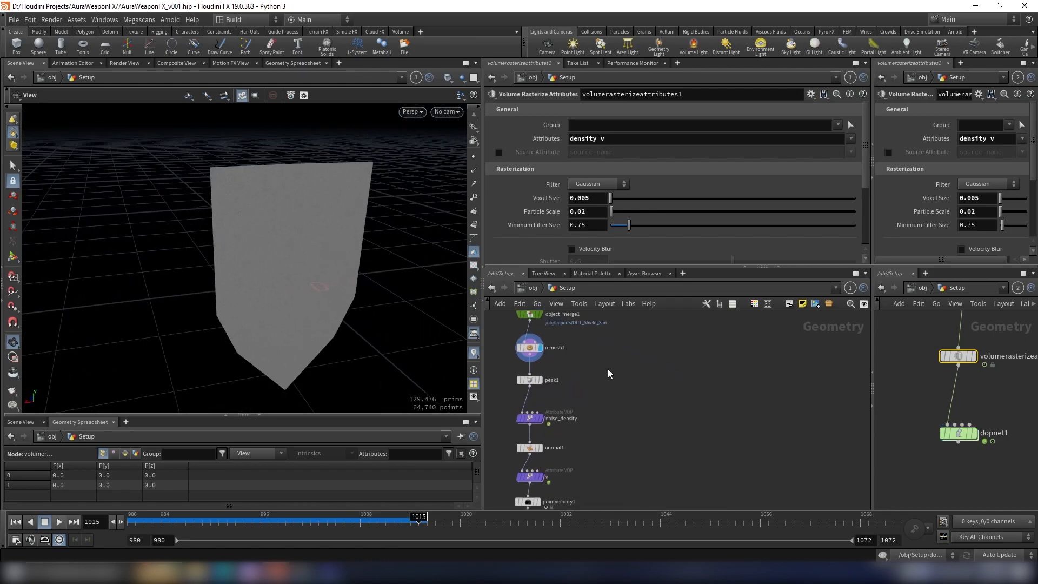
# Step: Add a Collision Source node, connect remesh1's output to it, and display it
pyautogui.press('Tab')
pyautogui.write('colli')
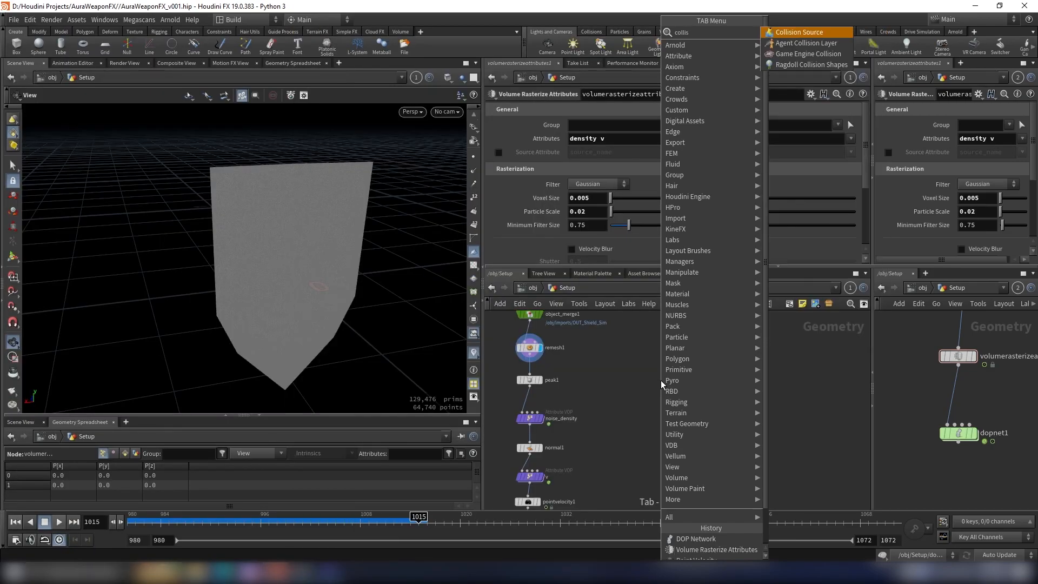
pyautogui.press('Return')
pyautogui.click(663, 384)
pyautogui.scroll(2, 589, 359)
pyautogui.click(513, 357)
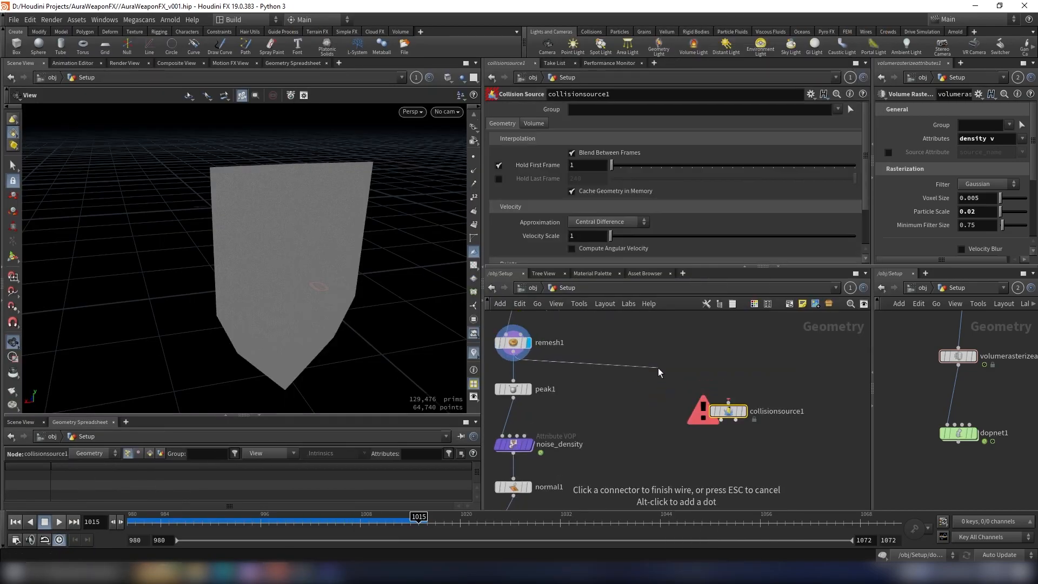
pyautogui.click(729, 403)
pyautogui.click(744, 413)
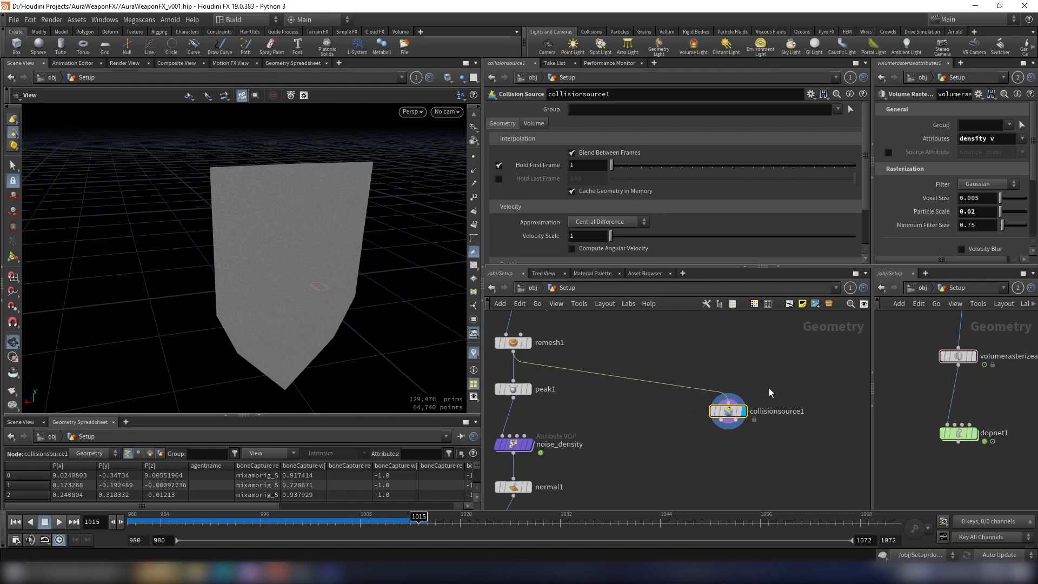
# Step: Add a Null on the collision source's first output and name it OUT_Collision_Geo
pyautogui.moveTo(776, 394); pyautogui.dragTo(742, 374, button='middle')
pyautogui.click(685, 409)
pyautogui.press('Tab')
pyautogui.write('null')
pyautogui.press('Return')
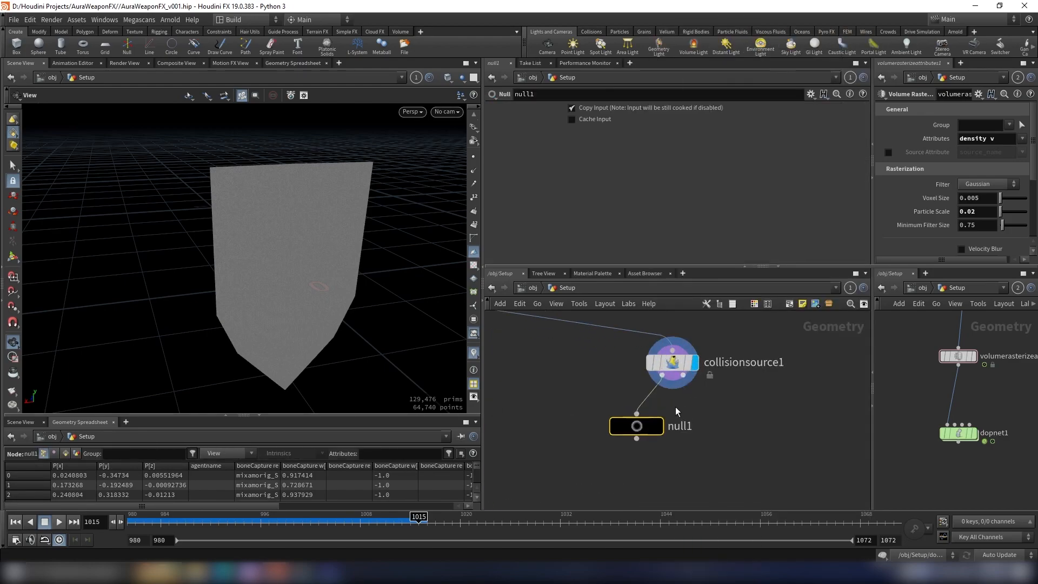
pyautogui.click(627, 471)
pyautogui.click(626, 468)
pyautogui.press('F2')
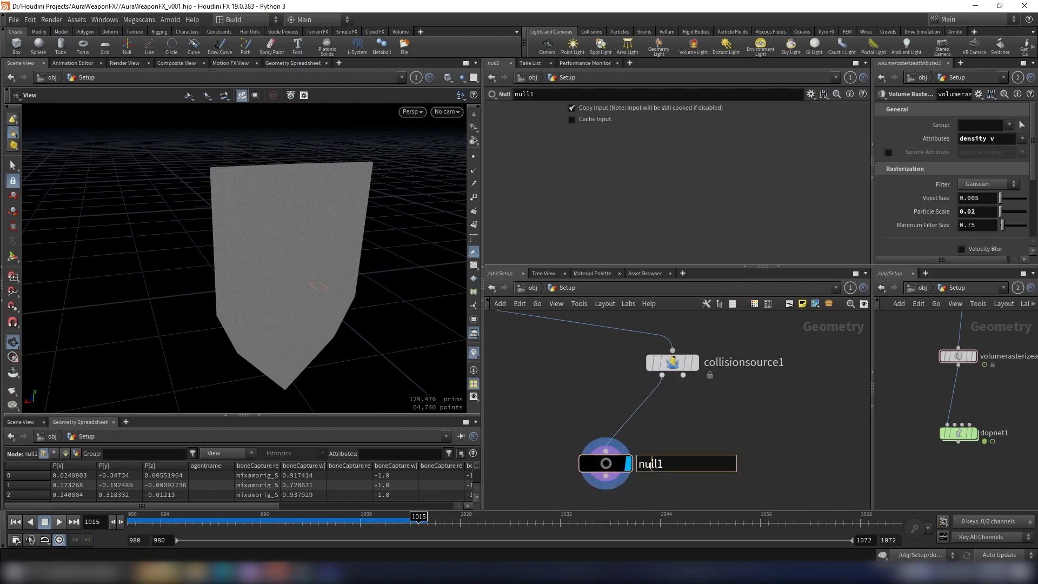
pyautogui.write('OUT_Collision_Geo')
pyautogui.press('Return')
# Step: Add a Null on the collision source's second output and name it OUT_Collision_VDB
pyautogui.click(683, 375)
pyautogui.scroll(-2, 711, 387)
pyautogui.press('Tab')
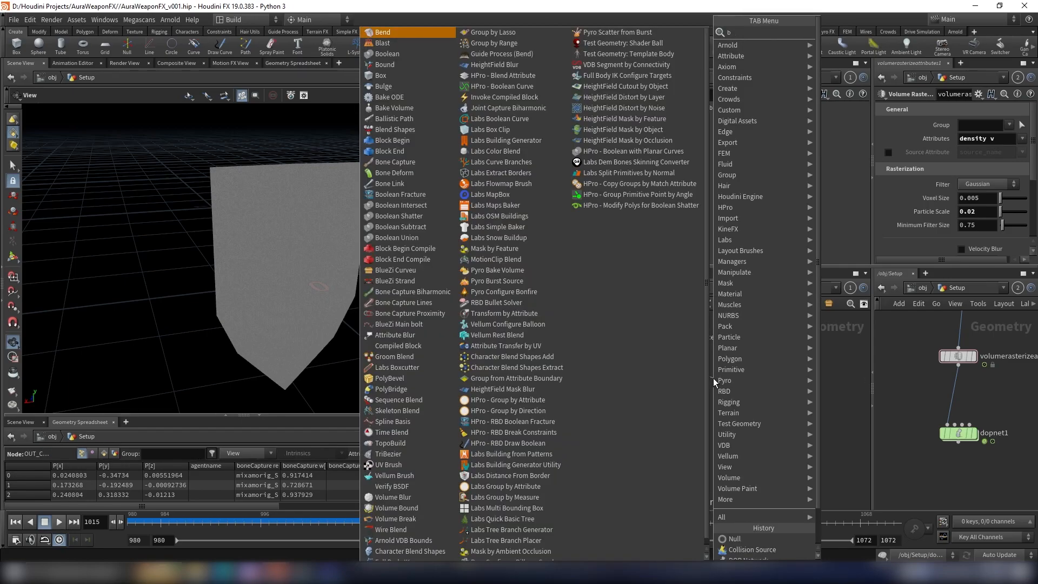
pyautogui.write('nul')
pyautogui.press('Return')
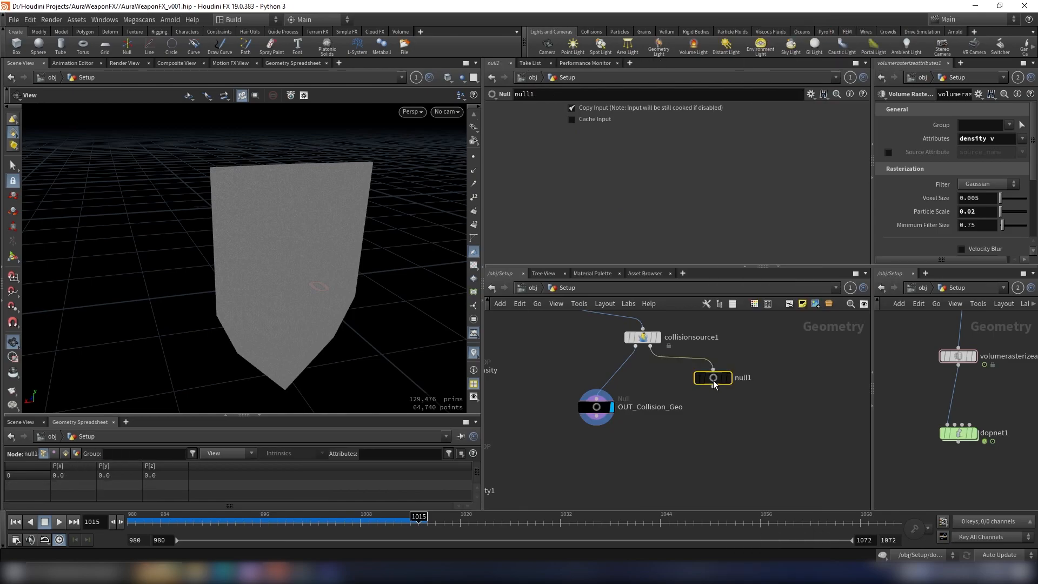
pyautogui.click(728, 408)
pyautogui.doubleClick(768, 410)
pyautogui.write('OUT_Collisi')
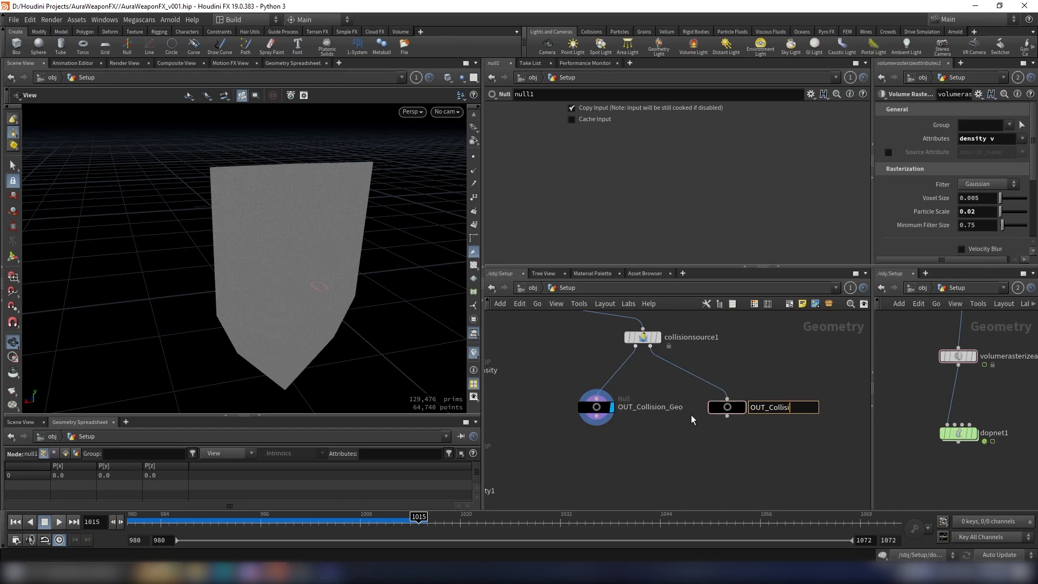
pyautogui.write('on_VDB')
pyautogui.press('Return')
# Step: Set the collision source's volume voxel size to 0.005 and display the OUT_Collision_VDB null
pyautogui.click(642, 337)
pyautogui.click(534, 123)
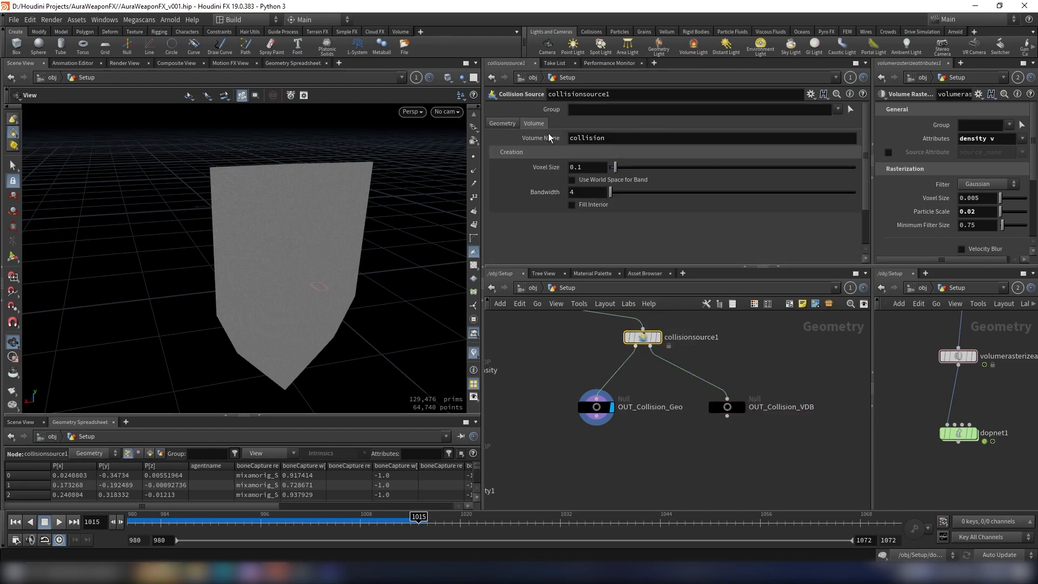
pyautogui.click(586, 167)
pyautogui.press('Return')
pyautogui.moveTo(752, 391)
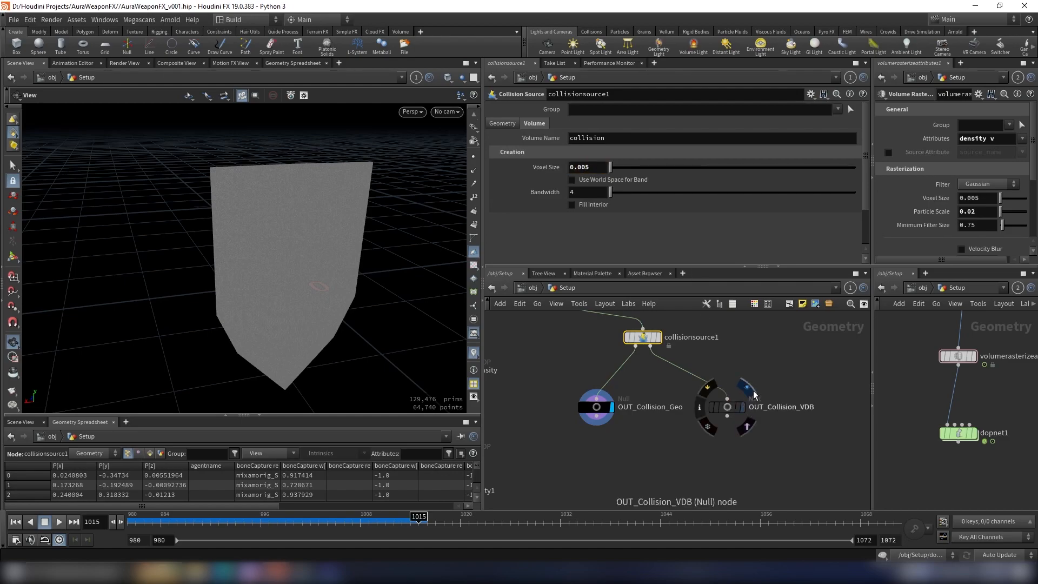
pyautogui.click(748, 387)
pyautogui.moveTo(276, 244); pyautogui.dragTo(378, 211)
# Step: Return to the first frame, 980, and enter the dopnet1 network
pyautogui.scroll(-8, 677, 452)
pyautogui.moveTo(677, 453); pyautogui.dragTo(701, 390, button='middle')
pyautogui.scroll(5, 675, 400)
pyautogui.scroll(5, 675, 399)
pyautogui.hotkey('ctrl', 'Left')
pyautogui.doubleClick(638, 401)
# Step: Add a Static Object node beside the pyro solver and widen the parameter and network panes
pyautogui.scroll(-5, 640, 398)
pyautogui.moveTo(614, 444); pyautogui.dragTo(609, 396, button='middle')
pyautogui.scroll(3, 609, 396)
pyautogui.press('Tab')
pyautogui.write('static')
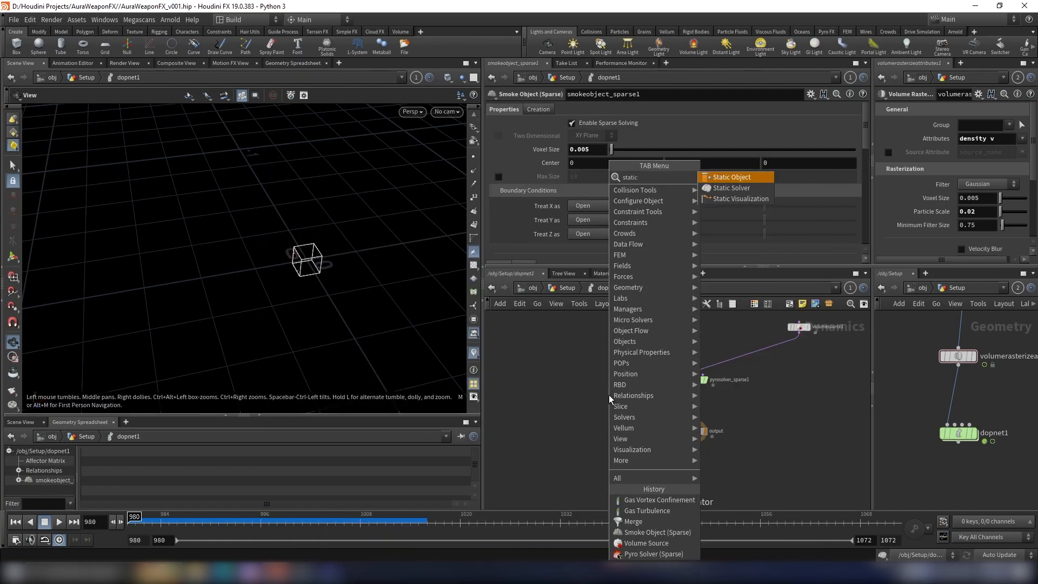
pyautogui.press('Return')
pyautogui.click(608, 395)
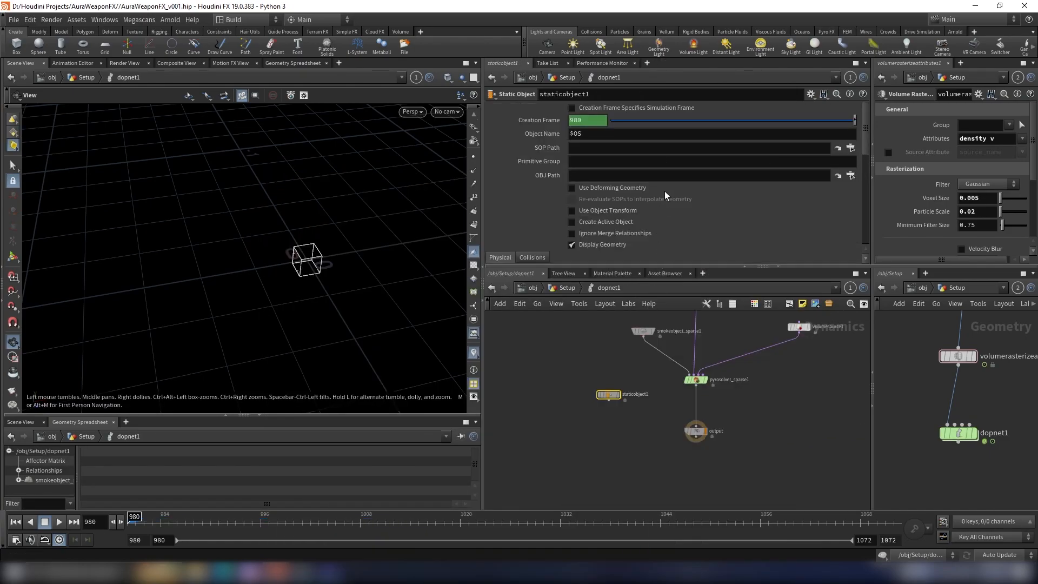
pyautogui.moveTo(483, 162); pyautogui.dragTo(362, 162)
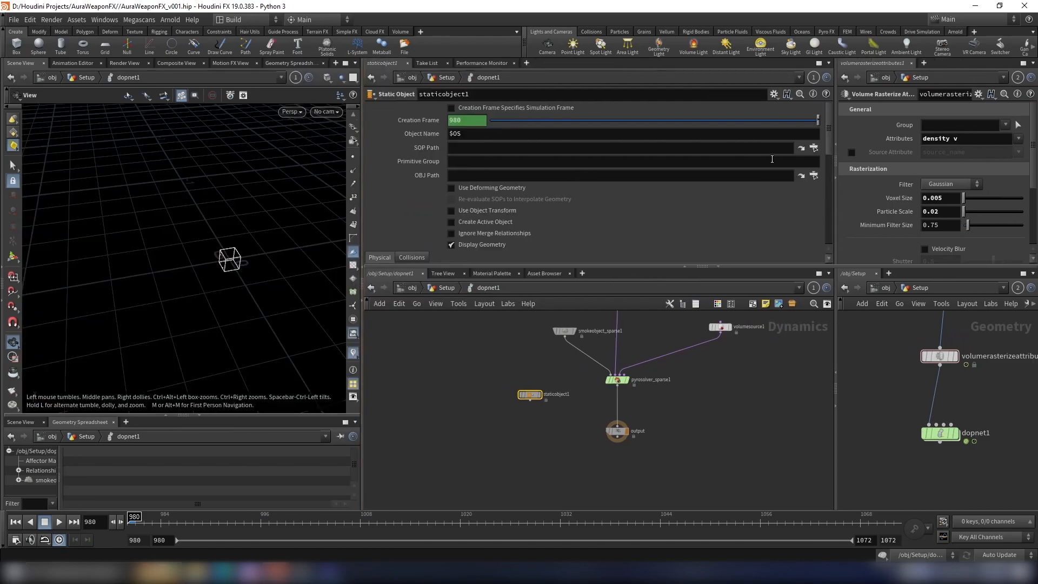
# Step: Set the static object's SOP Path to the OUT_Collision_Geo null by copying that node from the Setup network
pyautogui.scroll(-5, 954, 414)
pyautogui.moveTo(973, 391); pyautogui.dragTo(938, 466, button='middle')
pyautogui.scroll(5, 990, 414)
pyautogui.moveTo(956, 461); pyautogui.dragTo(892, 414)
pyautogui.scroll(3, 948, 455)
pyautogui.hotkey('ctrl', 'c')
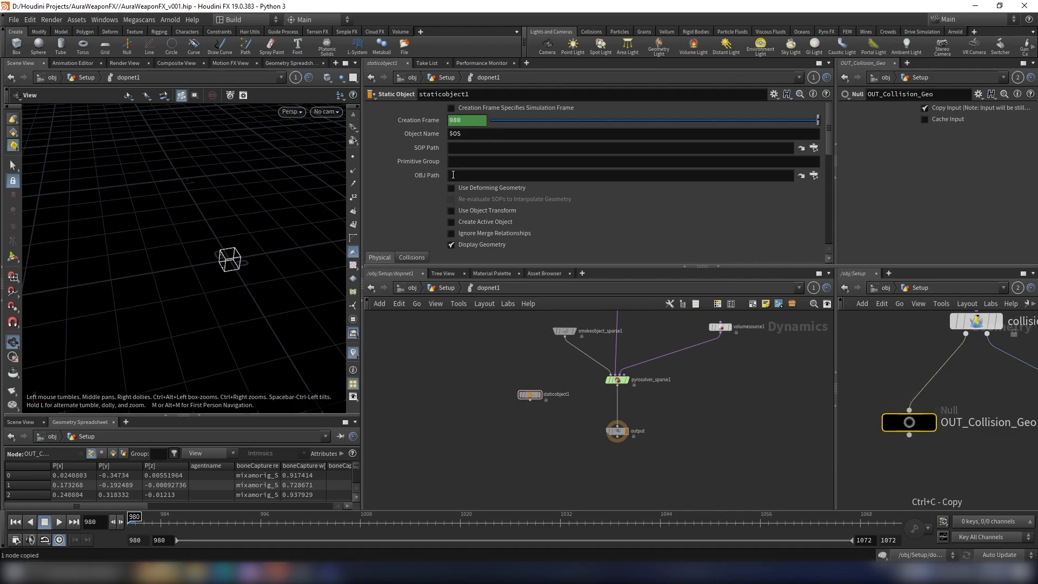
pyautogui.hotkey('ctrl', 'v')
pyautogui.press('Return')
# Step: In the static object's RBD Solver collision settings, set the volume mode to Volume Sample
pyautogui.scroll(-5, 422, 162)
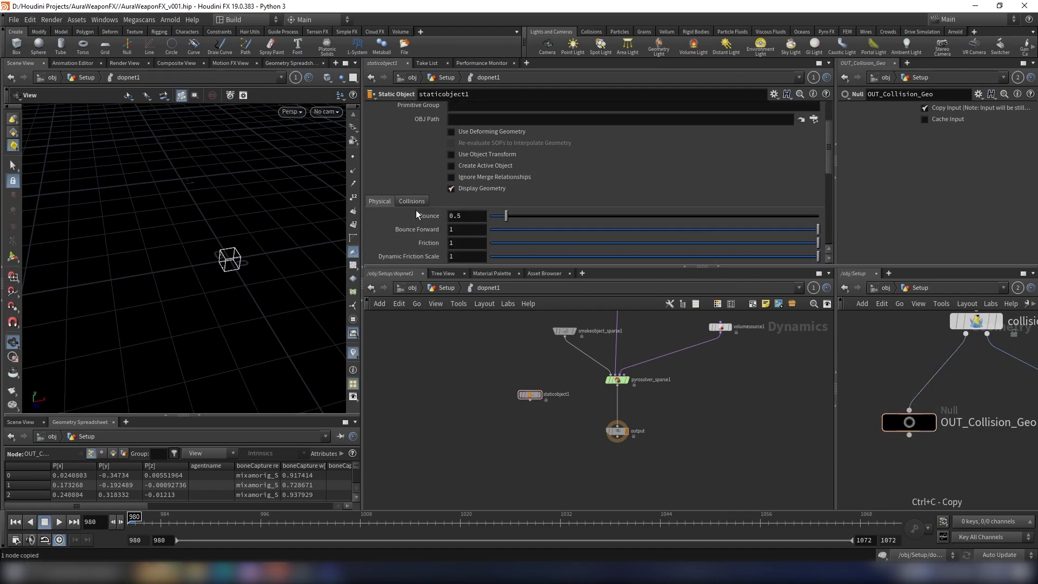
pyautogui.click(415, 146)
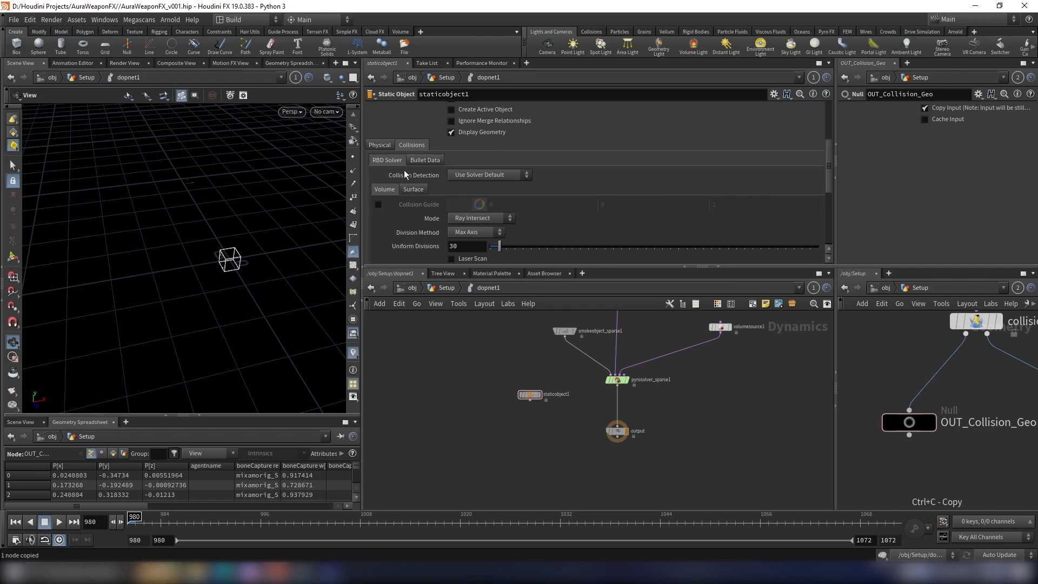
pyautogui.click(464, 177)
pyautogui.click(461, 185)
pyautogui.scroll(-2, 419, 189)
pyautogui.click(487, 177)
pyautogui.click(488, 180)
pyautogui.scroll(1, 431, 199)
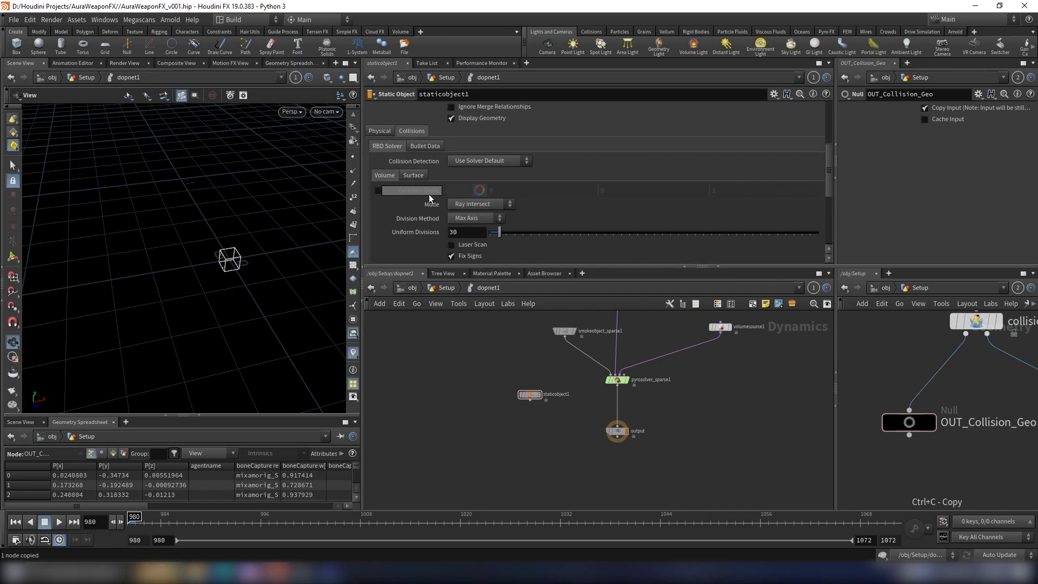
pyautogui.click(472, 205)
pyautogui.click(476, 280)
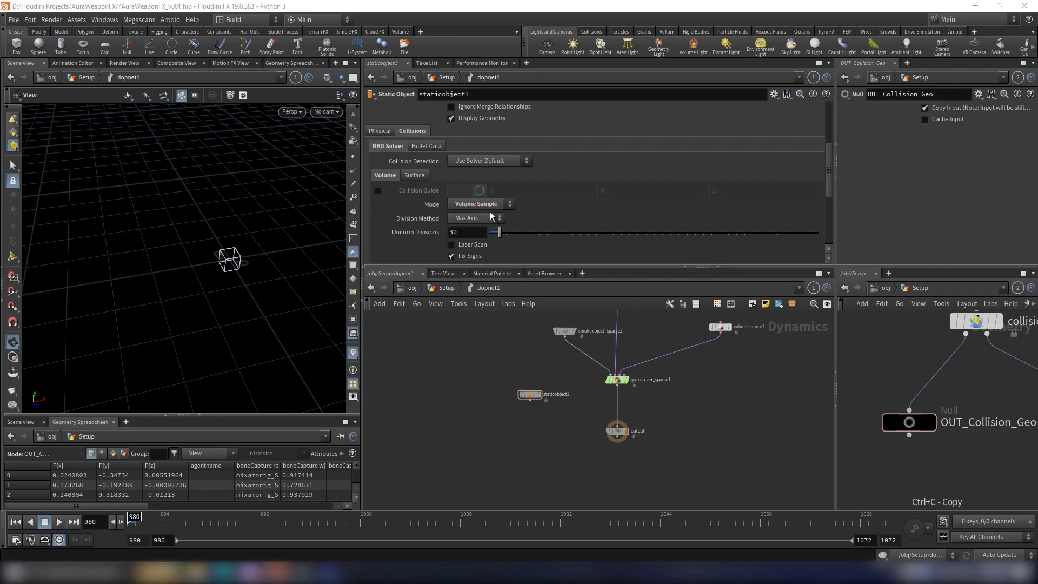
# Step: Set the static object's Proxy Volume to the OUT_Collision_VDB null by copying that node from the Setup network
pyautogui.scroll(-5, 483, 209)
pyautogui.click(484, 209)
pyautogui.scroll(-1, 511, 217)
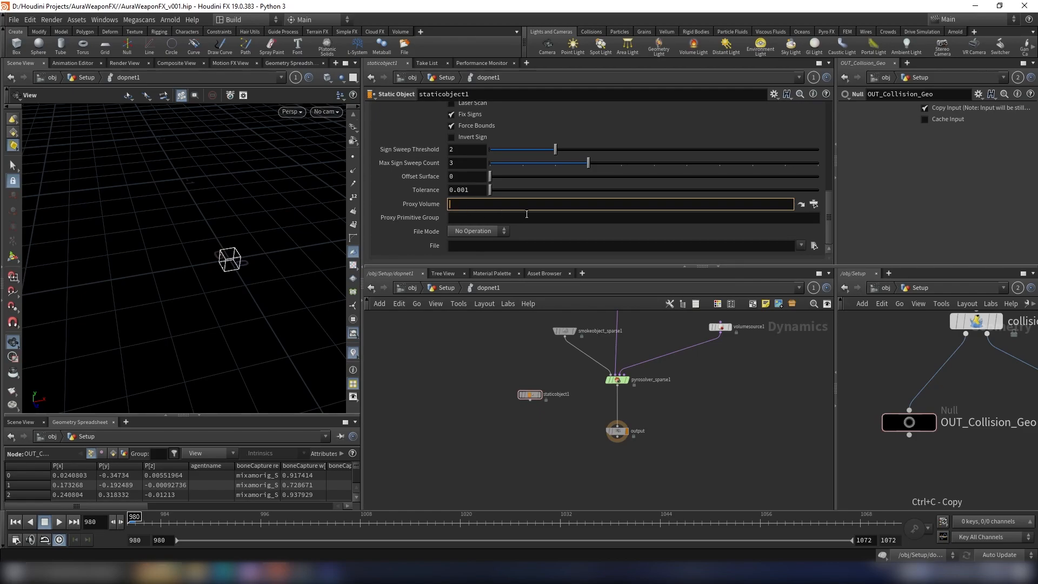
pyautogui.scroll(-3, 1003, 451)
pyautogui.moveTo(1005, 453); pyautogui.dragTo(906, 453, button='middle')
pyautogui.scroll(1, 957, 451)
pyautogui.scroll(2, 976, 453)
pyautogui.moveTo(992, 454); pyautogui.dragTo(888, 364)
pyautogui.hotkey('ctrl', 'c')
pyautogui.hotkey('ctrl', 'v')
# Step: Display the static object and inspect its shield geometry from several angles alongside the OUT_Collision_Geo source node
pyautogui.scroll(3, 563, 406)
pyautogui.click(505, 389)
pyautogui.click(520, 390)
pyautogui.scroll(3, 446, 187)
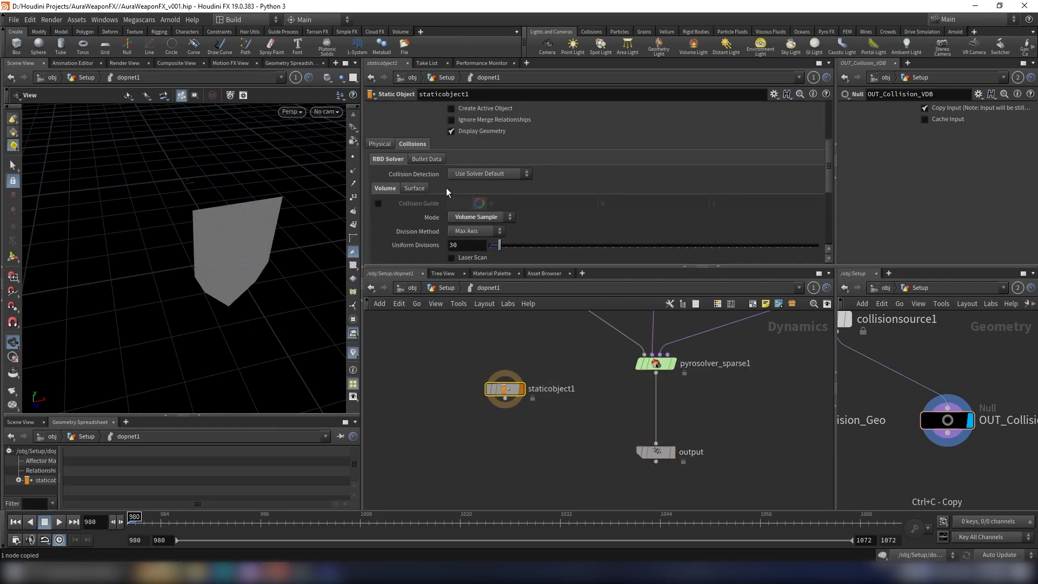
pyautogui.scroll(3, 446, 188)
pyautogui.moveTo(308, 197); pyautogui.dragTo(326, 174)
pyautogui.click(456, 217)
pyautogui.click(455, 217)
pyautogui.scroll(5, 251, 236)
pyautogui.moveTo(251, 236); pyautogui.dragTo(315, 233)
pyautogui.scroll(-5, 955, 441)
pyautogui.moveTo(942, 455); pyautogui.dragTo(964, 452, button='middle')
pyautogui.scroll(3, 881, 432)
pyautogui.click(865, 420)
pyautogui.moveTo(308, 301); pyautogui.dragTo(248, 292)
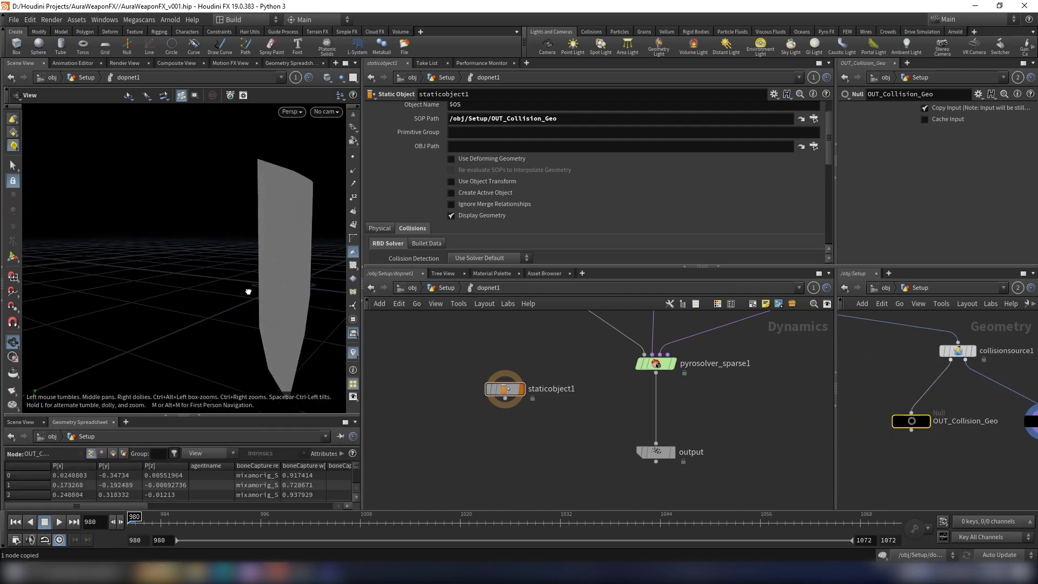
# Step: Turn off the static object's Display Geometry and enable its volume Collision Guide
pyautogui.click(475, 216)
pyautogui.scroll(-3, 460, 225)
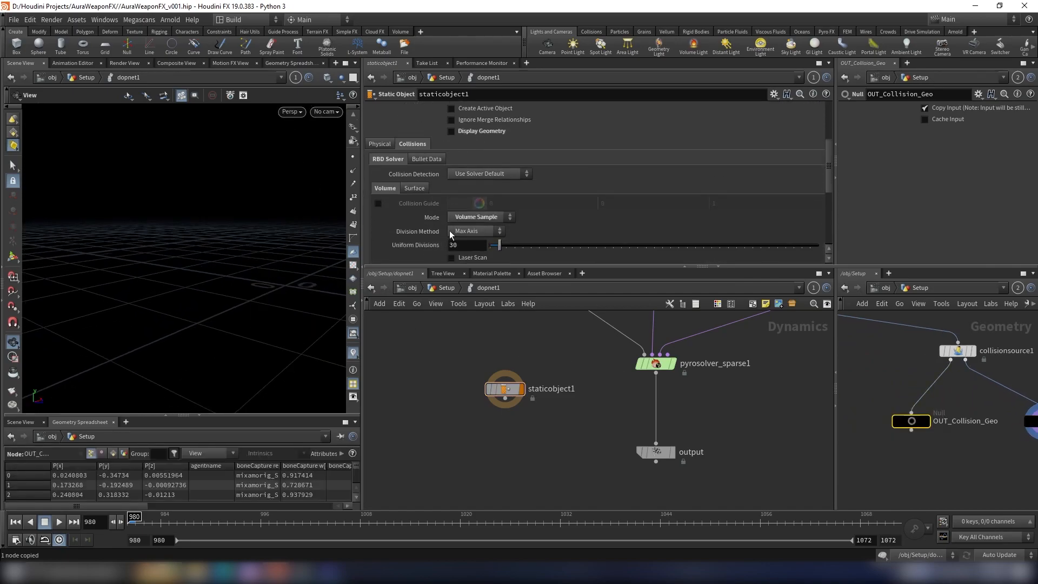
pyautogui.click(378, 204)
pyautogui.moveTo(336, 209); pyautogui.dragTo(315, 255)
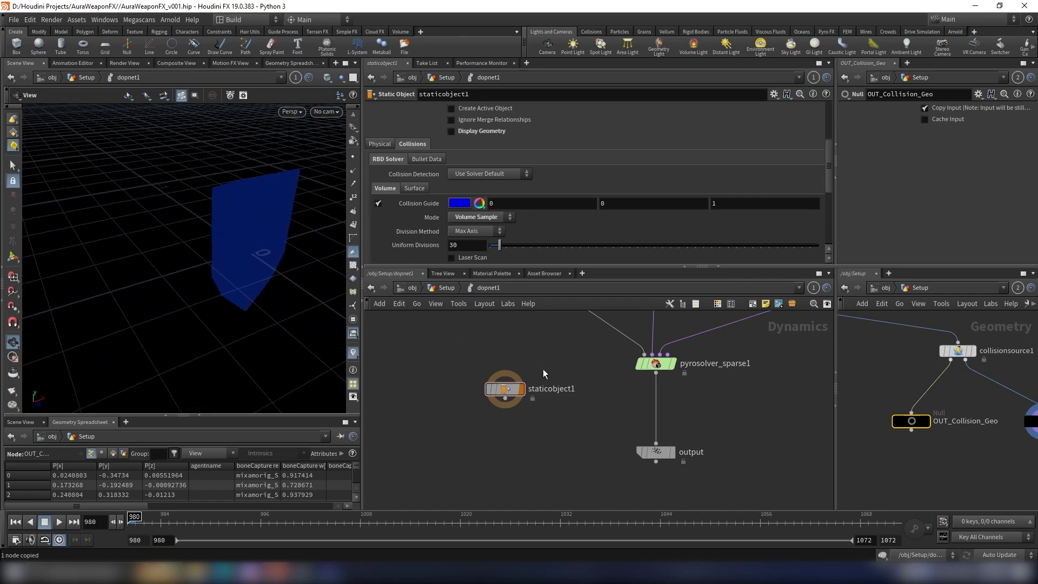
# Step: Add a Merge node and connect the static object first and the sparse pyro solver second into it
pyautogui.press('Tab')
pyautogui.write('merge')
pyautogui.press('Return')
pyautogui.click(589, 433)
pyautogui.click(505, 399)
pyautogui.click(589, 429)
pyautogui.click(656, 373)
pyautogui.click(589, 429)
# Step: Move the output node lower, connect the new merge into it, and display the output
pyautogui.moveTo(654, 453); pyautogui.dragTo(653, 509)
pyautogui.click(589, 449)
pyautogui.click(656, 501)
pyautogui.scroll(-1, 695, 474)
pyautogui.moveTo(695, 475); pyautogui.dragTo(673, 416, button='middle')
pyautogui.scroll(3, 646, 446)
pyautogui.click(657, 418)
pyautogui.scroll(-5, 572, 395)
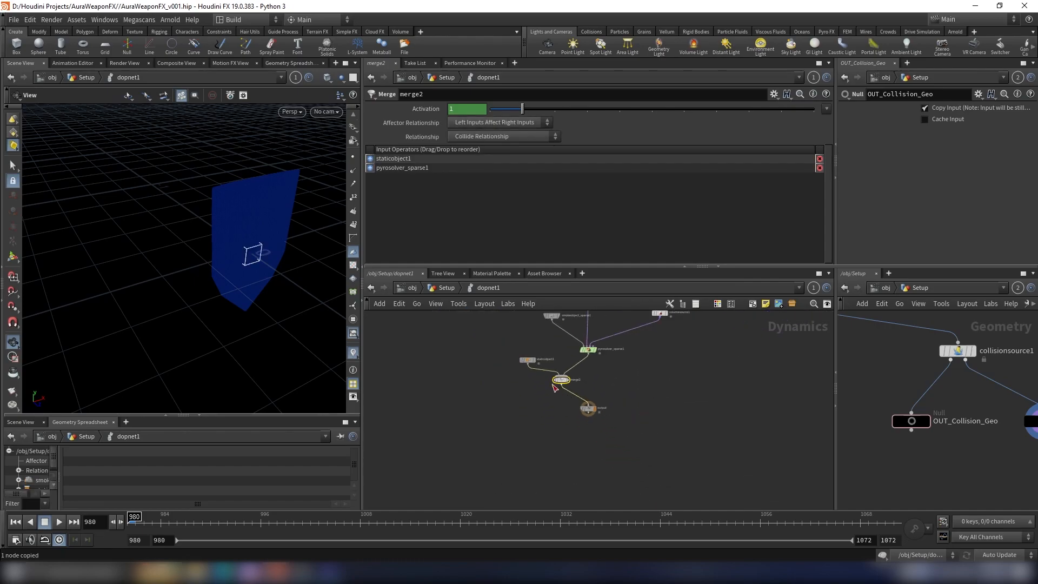
# Step: Go back up to the Setup network and place a displayed DOP Import Fields node below dopnet1
pyautogui.press('u')
pyautogui.scroll(-3, 618, 387)
pyautogui.scroll(2, 634, 439)
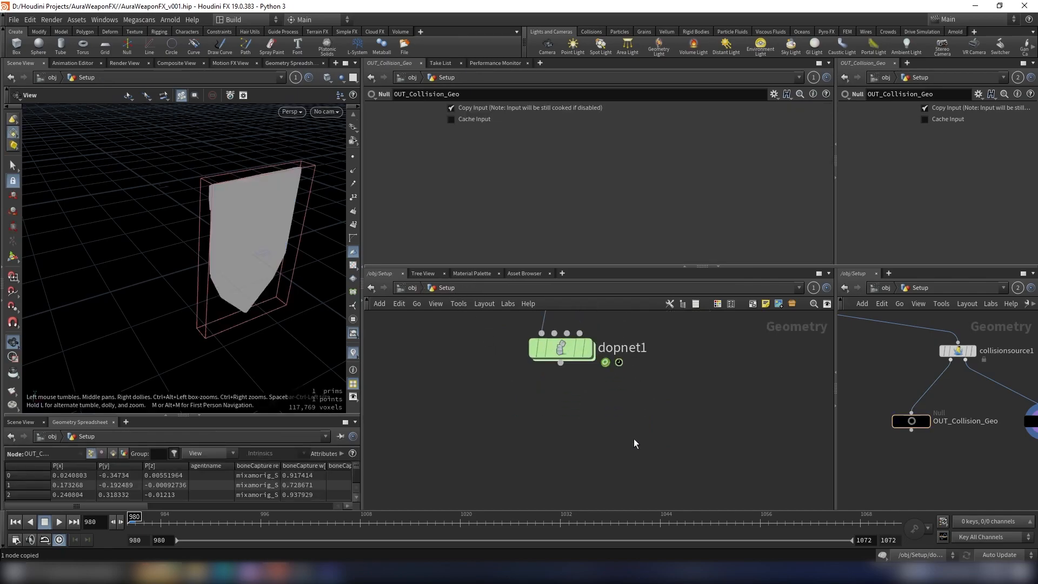
pyautogui.press('Tab')
pyautogui.write('dopim')
pyautogui.press('Down')
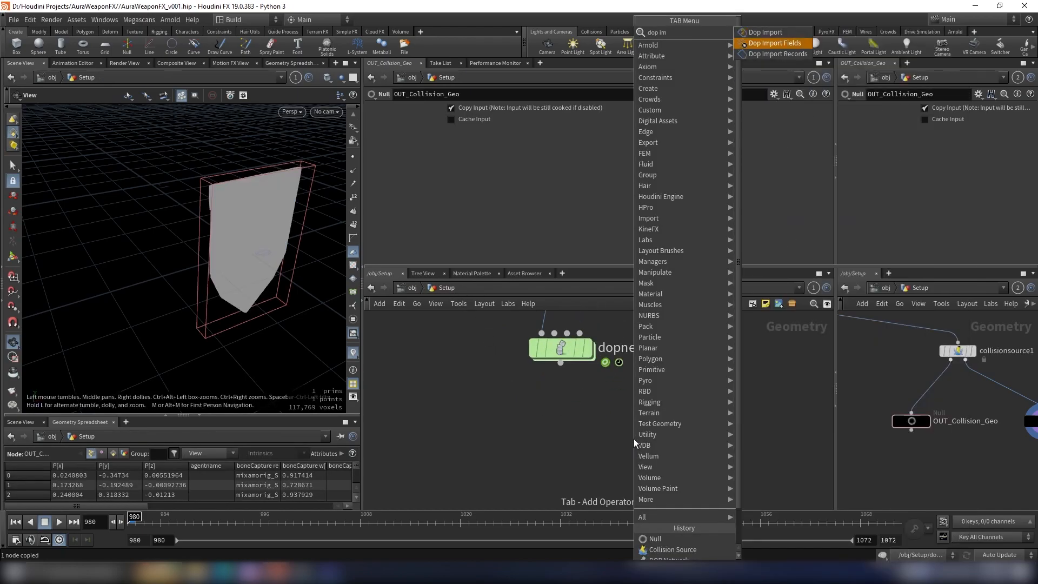
pyautogui.press('Return')
pyautogui.click(569, 437)
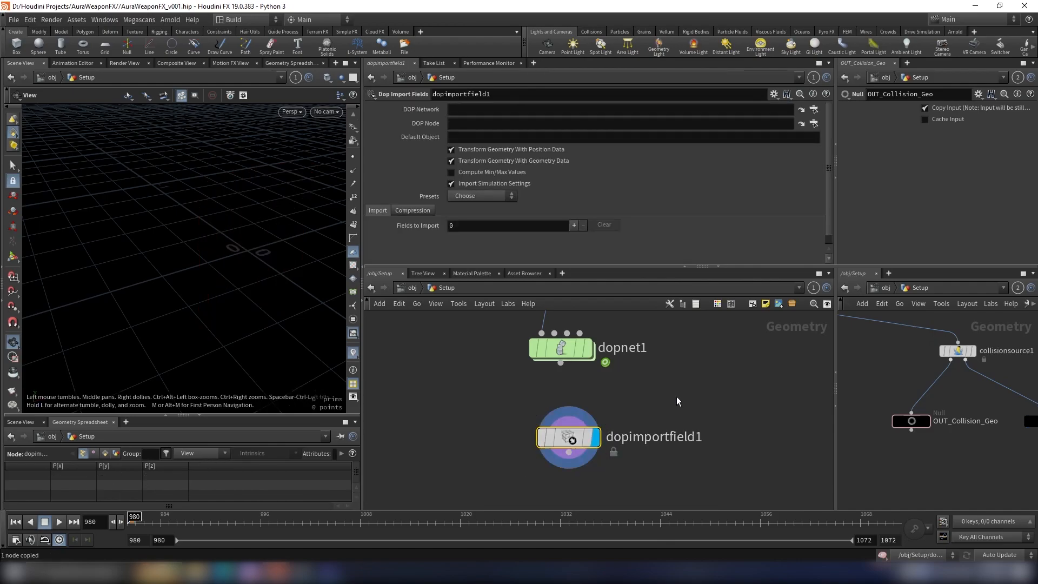
pyautogui.scroll(-2, 664, 428)
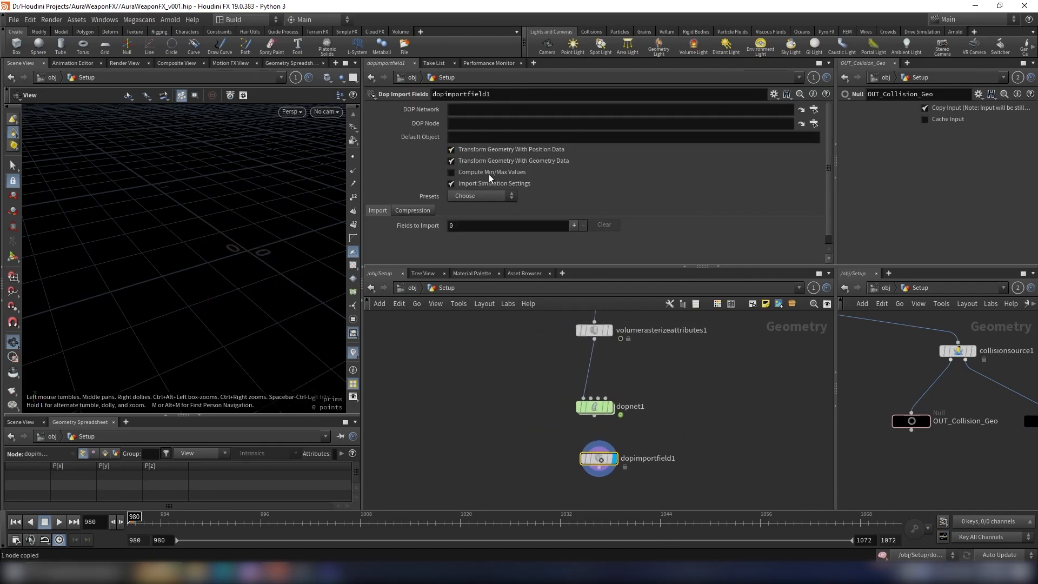
# Step: Set the import's DOP Network to ../dopnet1 and Default Object to *smoke*, and load the preset with density, vel, rest, temperature and Cd
pyautogui.moveTo(594, 401); pyautogui.dragTo(473, 109)
pyautogui.click(483, 138)
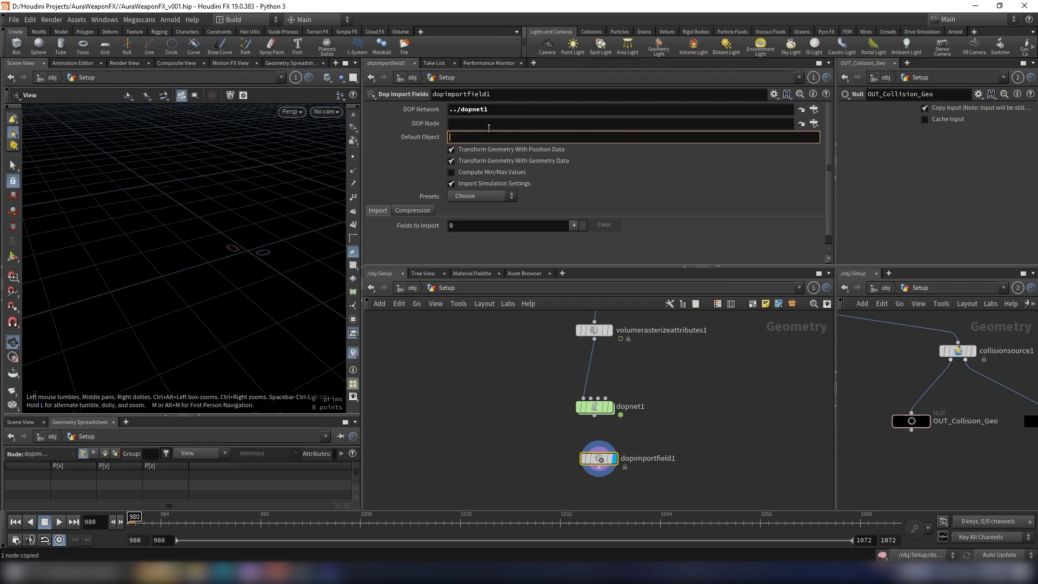
pyautogui.write('*smoke*')
pyautogui.press('Return')
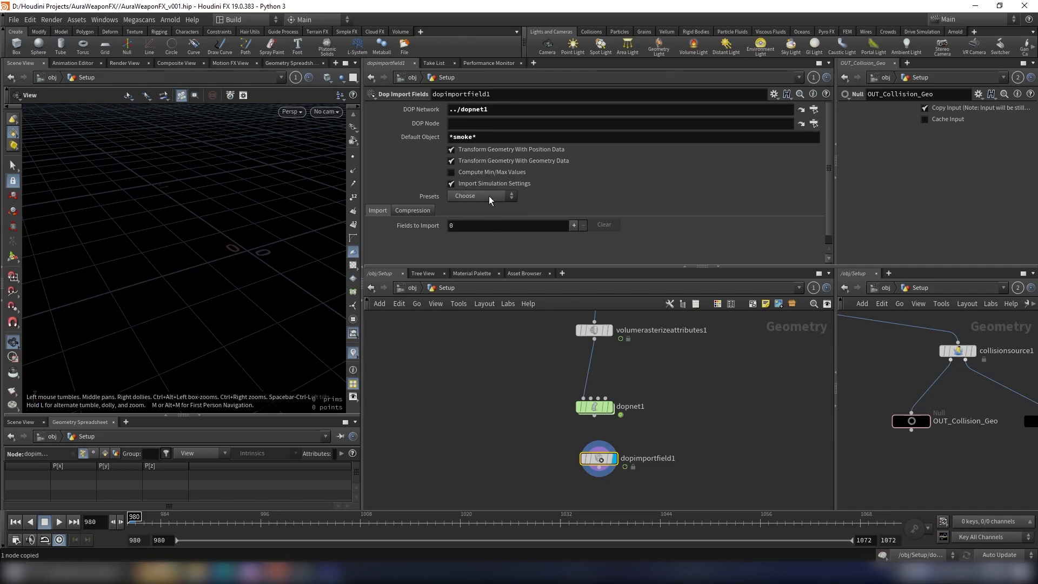
pyautogui.click(489, 198)
pyautogui.click(479, 205)
pyautogui.scroll(-3, 526, 194)
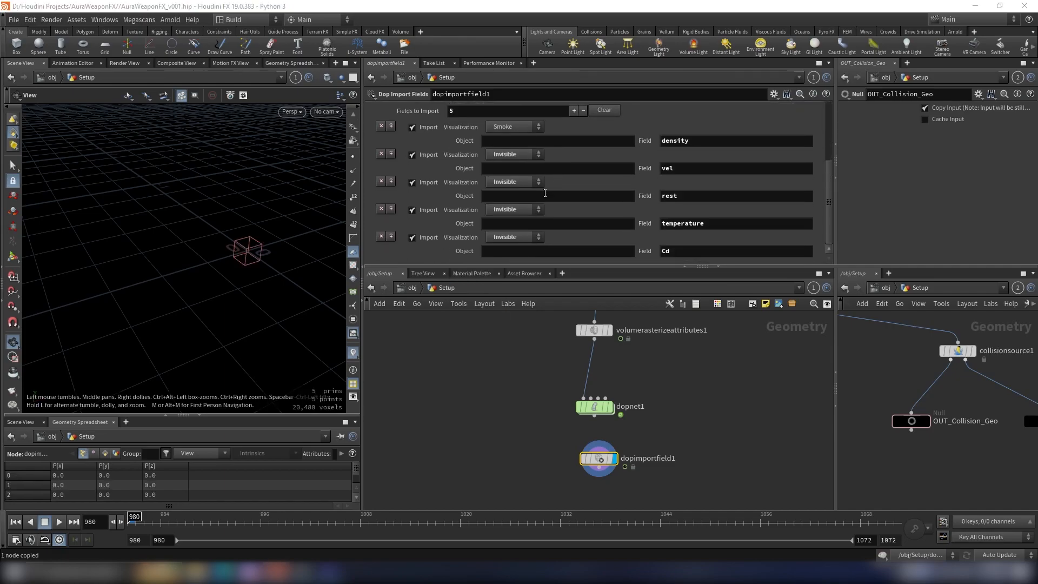
# Step: Remove the rest, temperature and Cd entries from the imported fields, keeping only density and vel
pyautogui.click(379, 183)
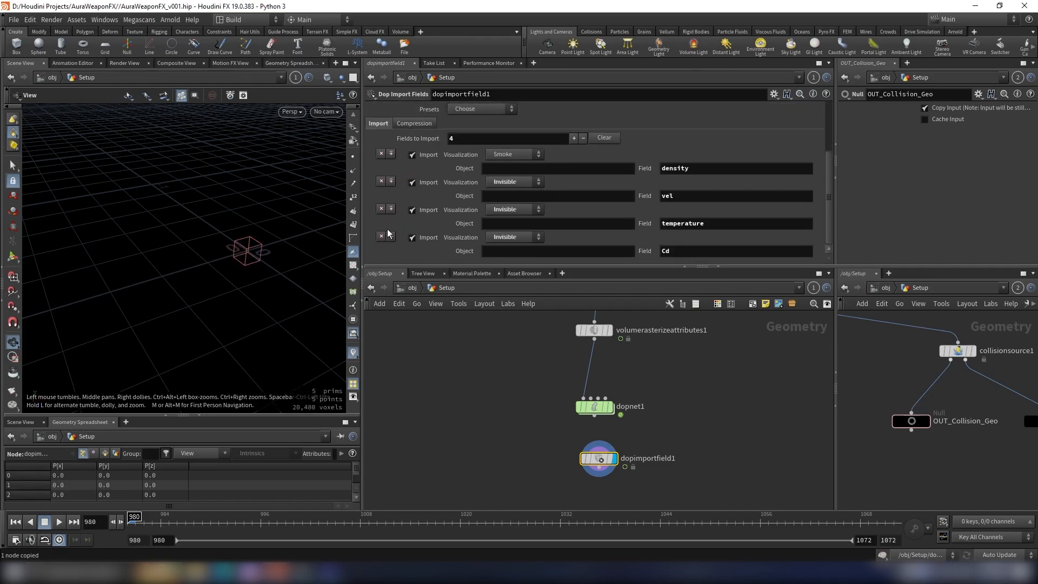
pyautogui.click(381, 236)
pyautogui.click(382, 238)
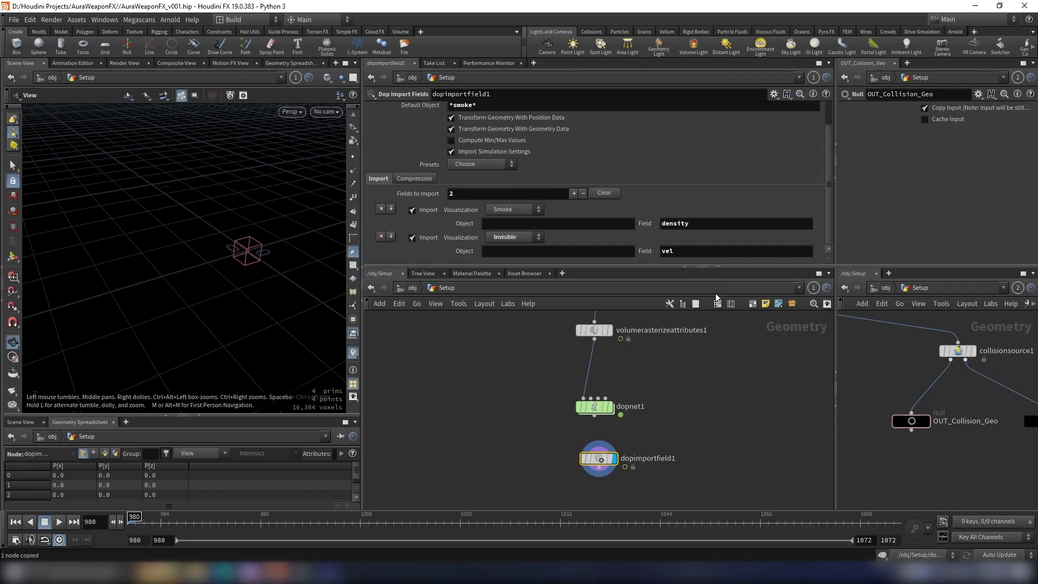
# Step: Frame the shield area in the viewport and play the simulation from frame 980 to preview the smoke
pyautogui.scroll(-6, 732, 388)
pyautogui.moveTo(733, 389); pyautogui.dragTo(717, 392, button='middle')
pyautogui.scroll(5, 679, 421)
pyautogui.moveTo(763, 359); pyautogui.dragTo(709, 408, button='middle')
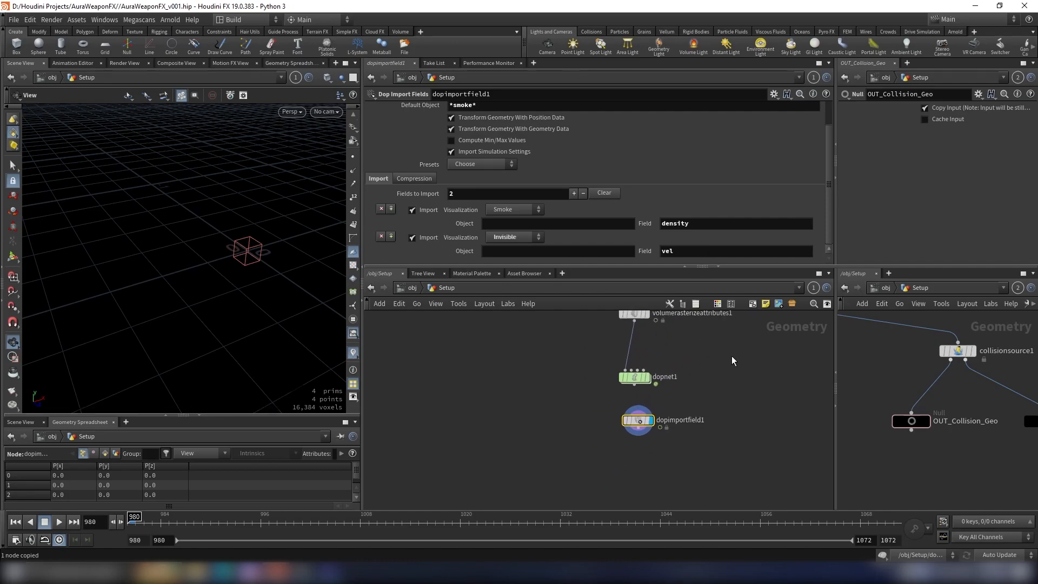
pyautogui.scroll(-5, 714, 357)
pyautogui.scroll(4, 719, 356)
pyautogui.moveTo(733, 340); pyautogui.dragTo(687, 375, button='middle')
pyautogui.moveTo(229, 235); pyautogui.dragTo(181, 241, button='middle')
pyautogui.moveTo(213, 284); pyautogui.dragTo(227, 252)
pyautogui.click(58, 523)
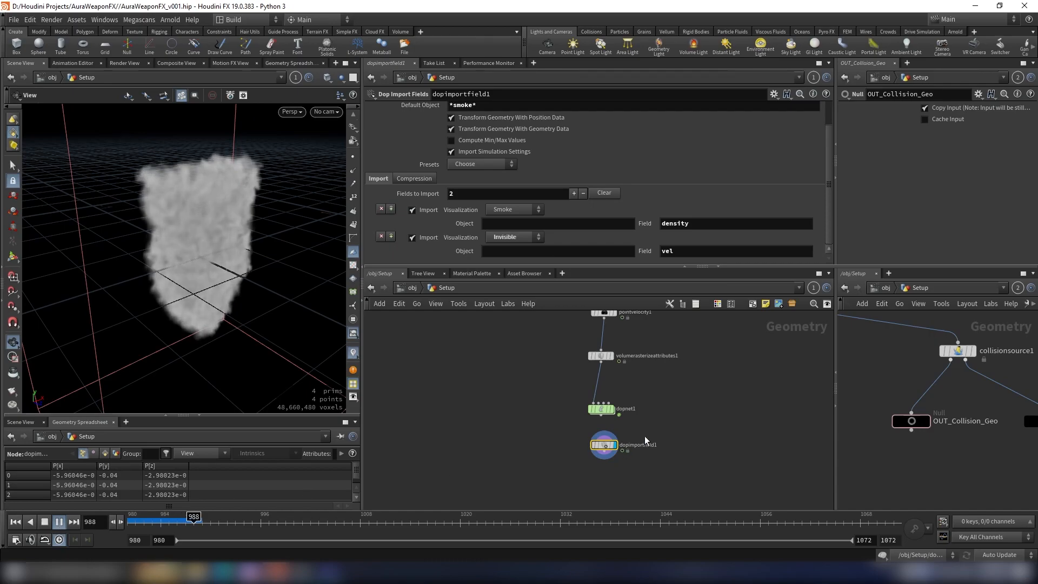
# Step: Add a File Cache node below the DOP Import Fields node, connect the import into it, and display the cache
pyautogui.press('Tab')
pyautogui.write('file')
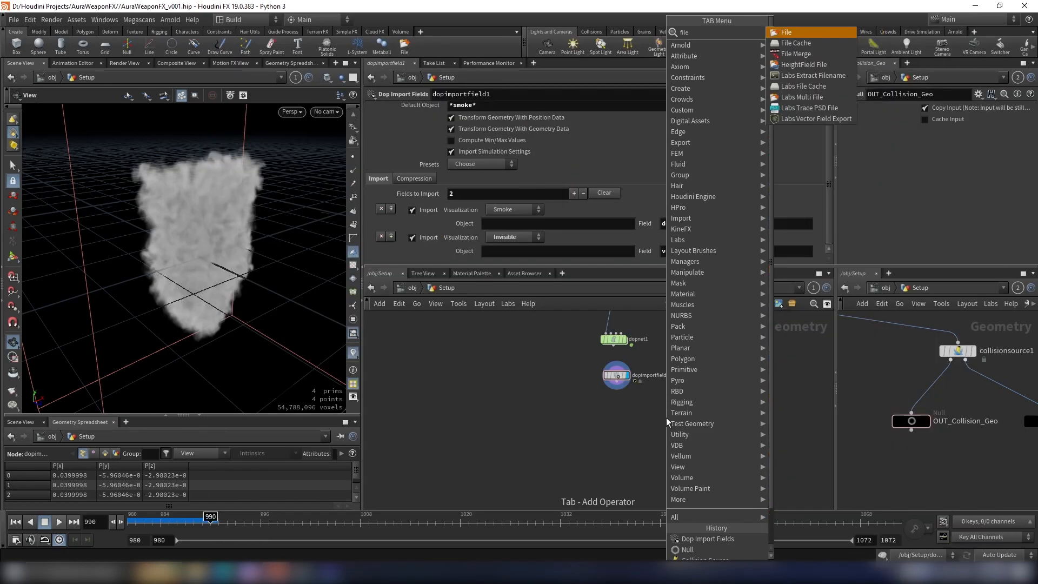
pyautogui.press('Down')
pyautogui.press('Return')
pyautogui.click(614, 411)
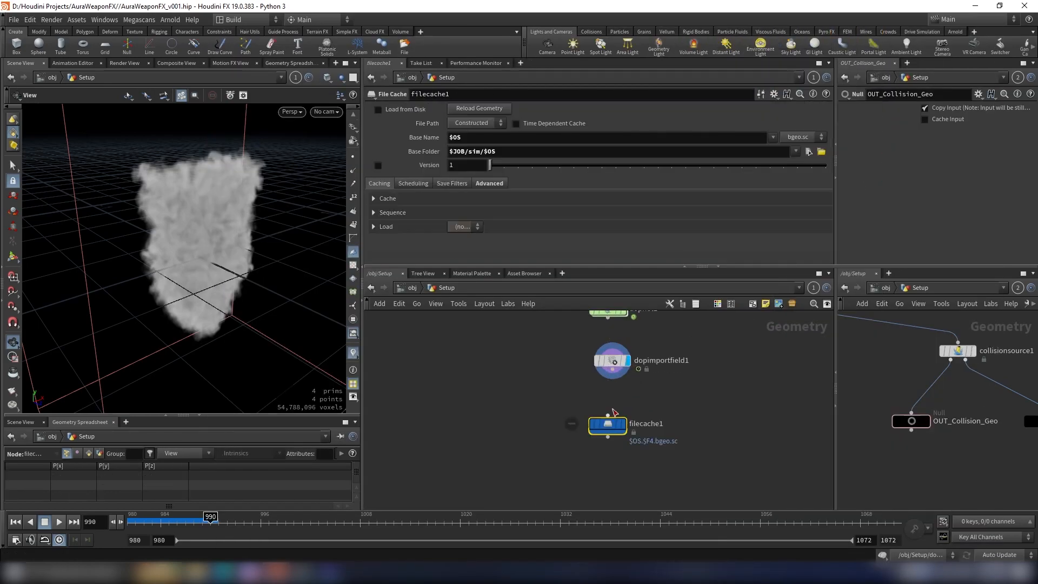
pyautogui.moveTo(610, 425); pyautogui.dragTo(614, 428)
pyautogui.click(613, 369)
pyautogui.click(612, 420)
pyautogui.click(633, 409)
pyautogui.scroll(-2, 651, 415)
pyautogui.moveTo(675, 407); pyautogui.dragTo(622, 414, button='middle')
# Step: Enable versioning on the file cache and re-enter its base folder as $JOB/sim/$OS
pyautogui.click(604, 435)
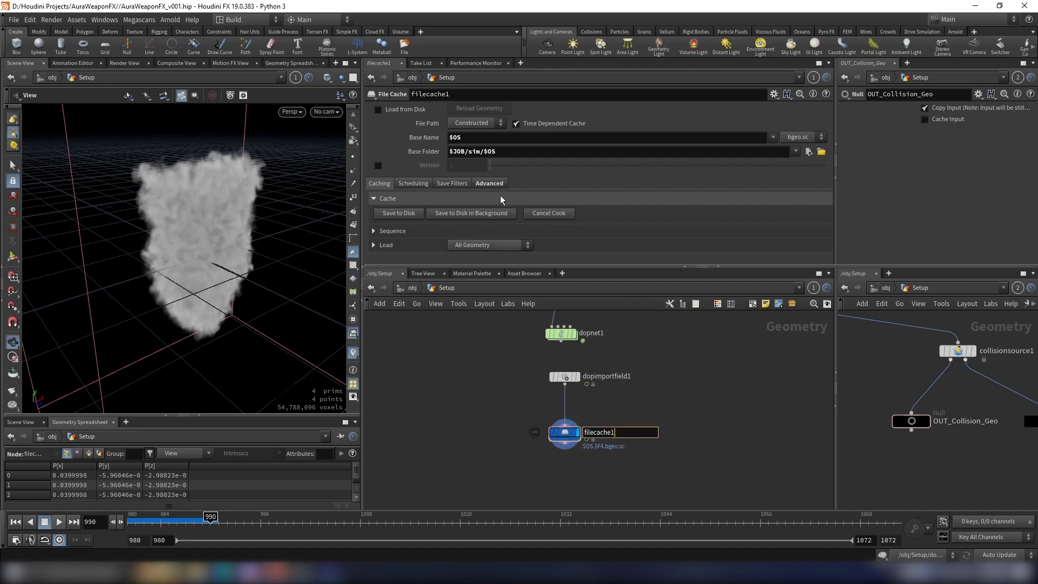
pyautogui.click(489, 153)
pyautogui.doubleClick(495, 155)
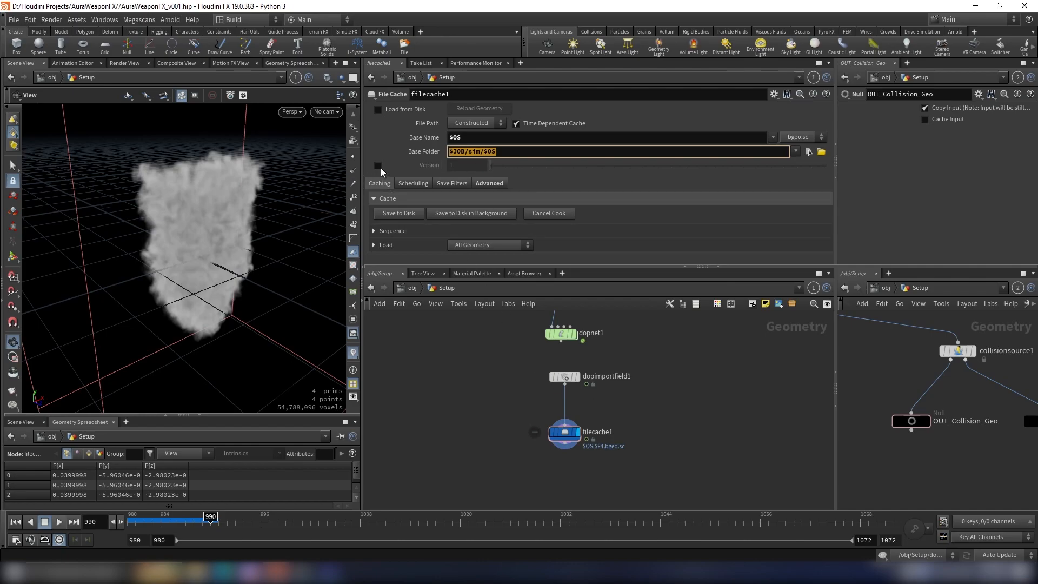
pyautogui.click(378, 165)
pyautogui.write('$J')
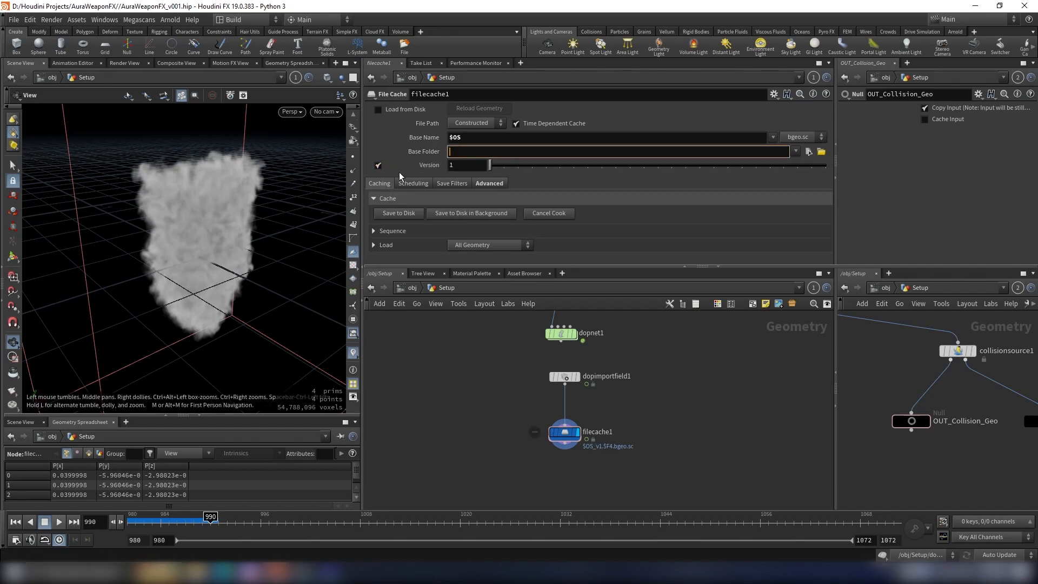
pyautogui.write('OB/sim/')
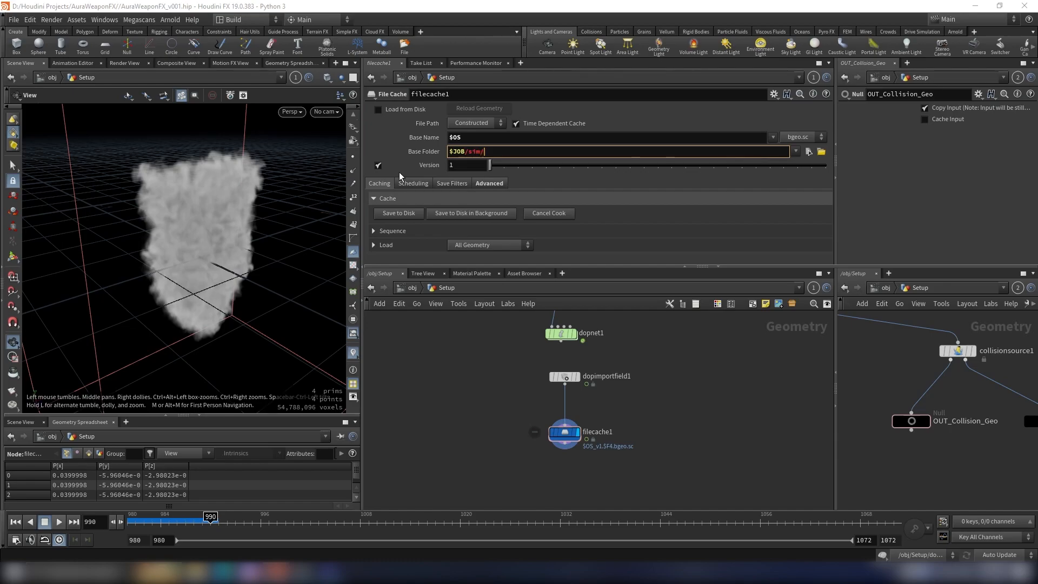
pyautogui.write('$OS')
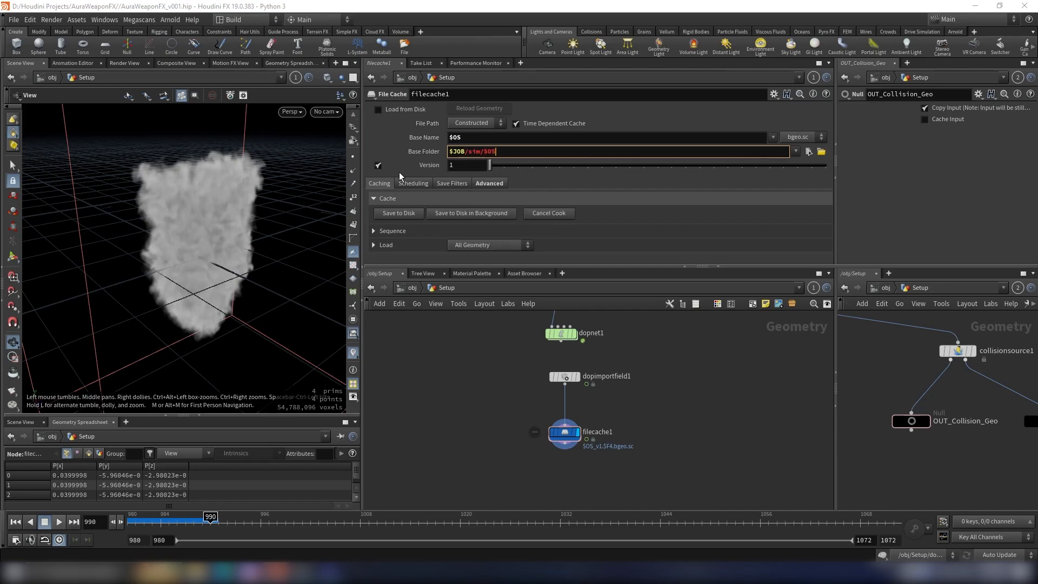
pyautogui.press('Return')
pyautogui.click(496, 154)
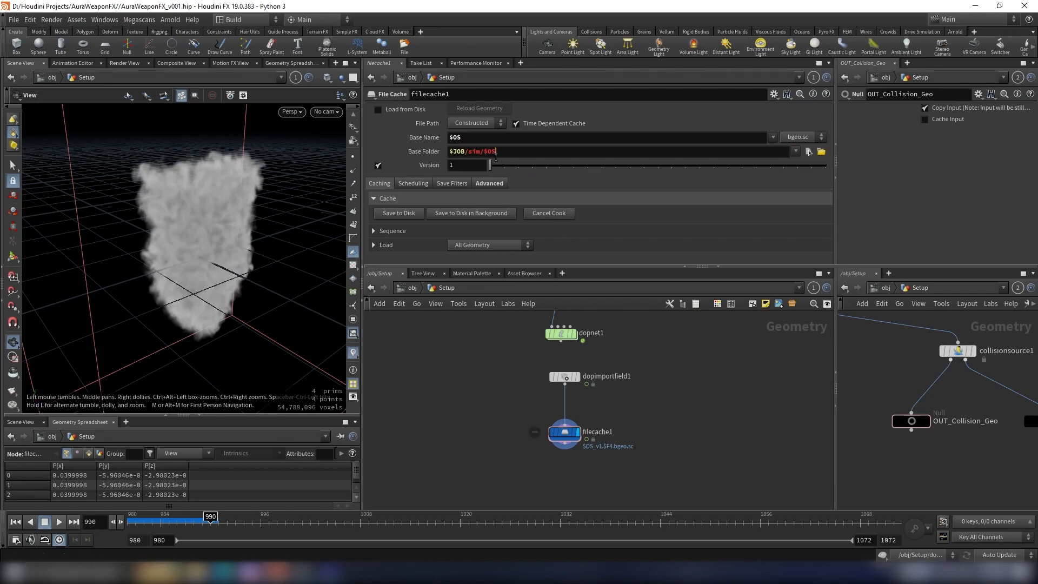
# Step: Rename the file cache node as Volume_Advect
pyautogui.doubleClick(614, 431)
pyautogui.moveTo(626, 433); pyautogui.dragTo(574, 436)
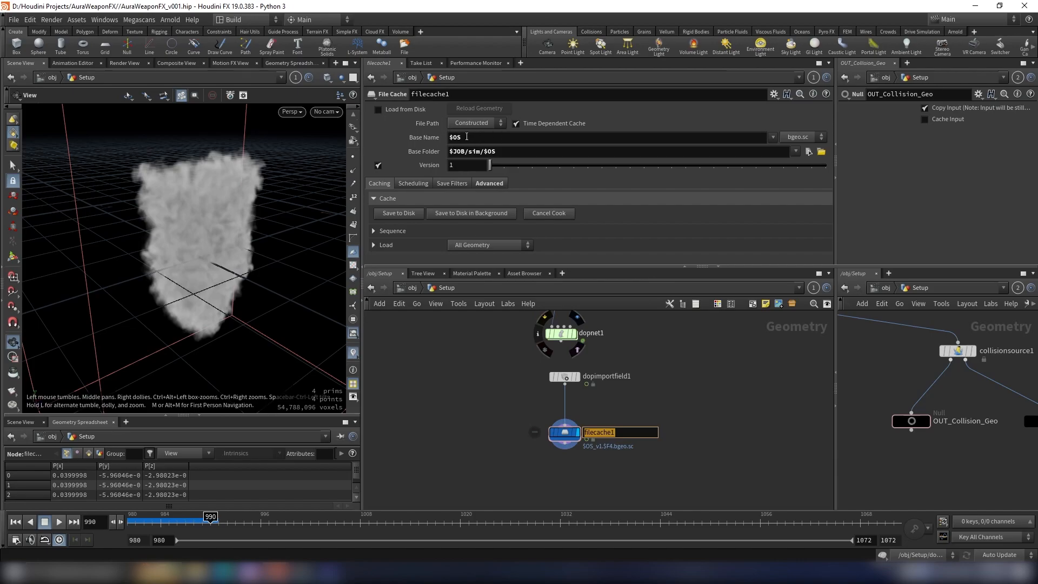
pyautogui.scroll(5, 532, 431)
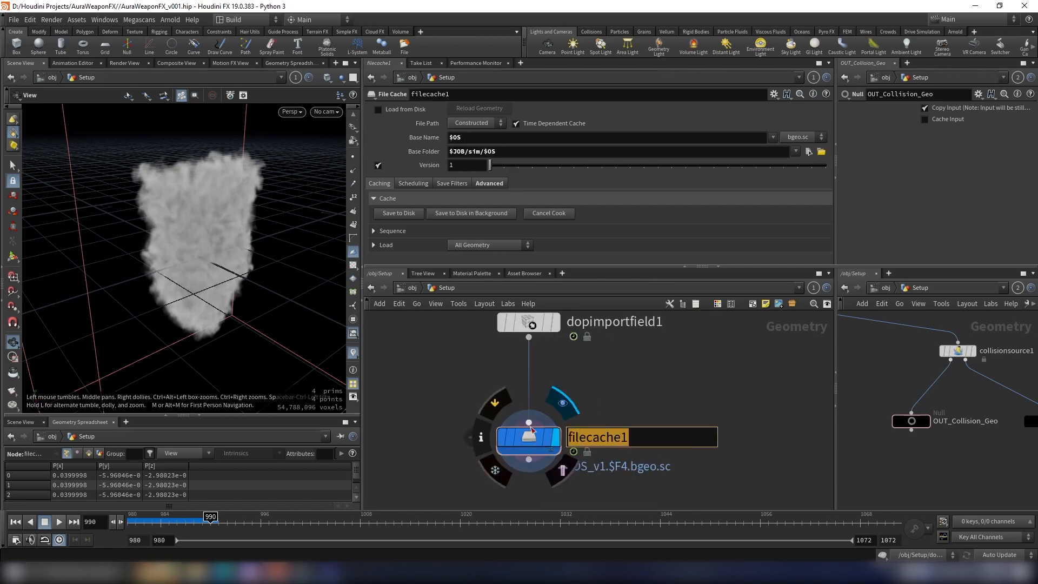
pyautogui.press('BackSpace')
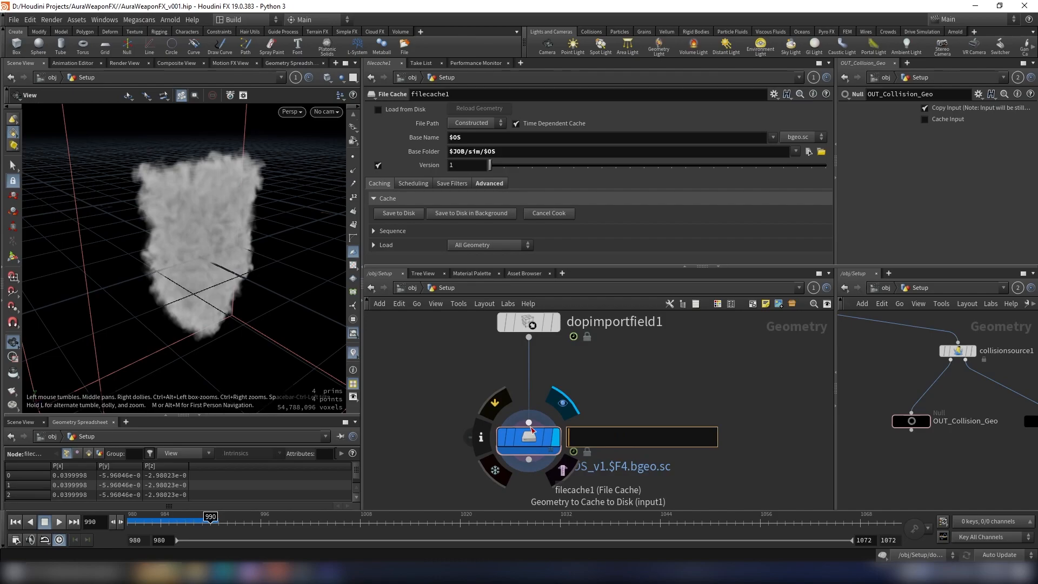
pyautogui.write('Volume_Advect')
pyautogui.press('Return')
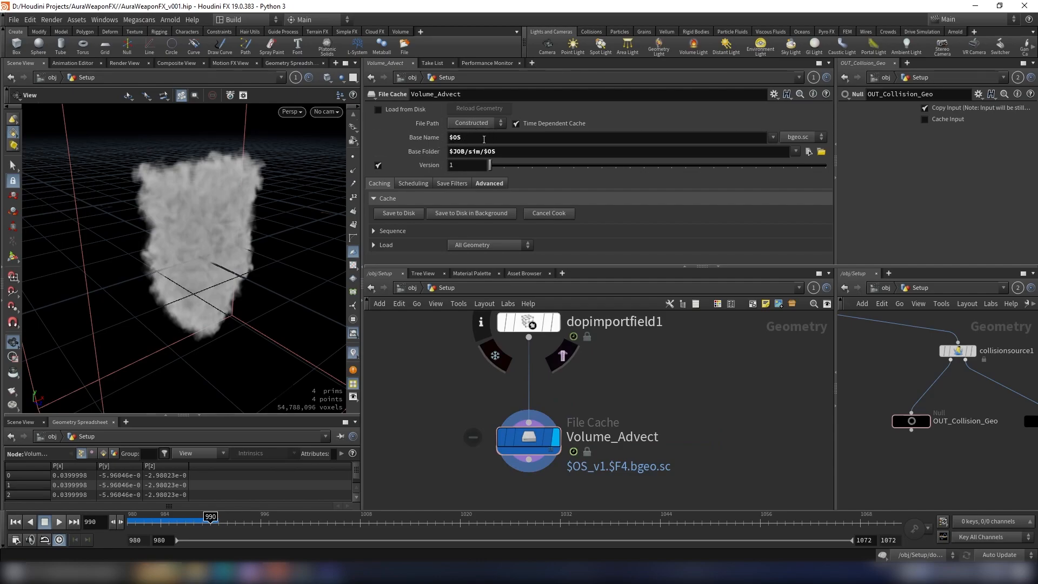
pyautogui.scroll(-4, 632, 398)
pyautogui.scroll(3, 637, 398)
pyautogui.moveTo(637, 398); pyautogui.dragTo(473, 462)
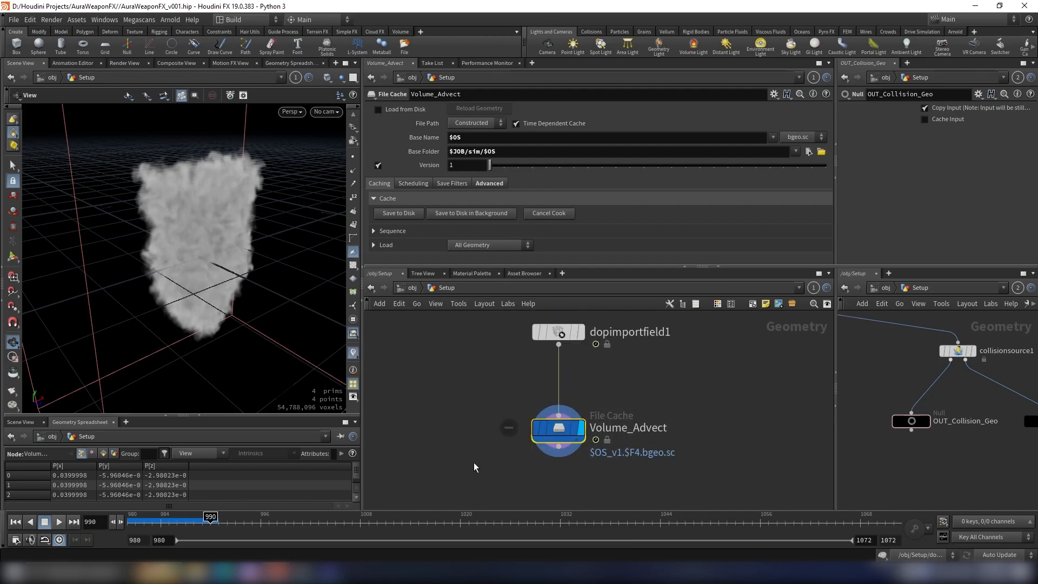
# Step: Save the Volume_Advect file cache to disk
pyautogui.click(403, 213)
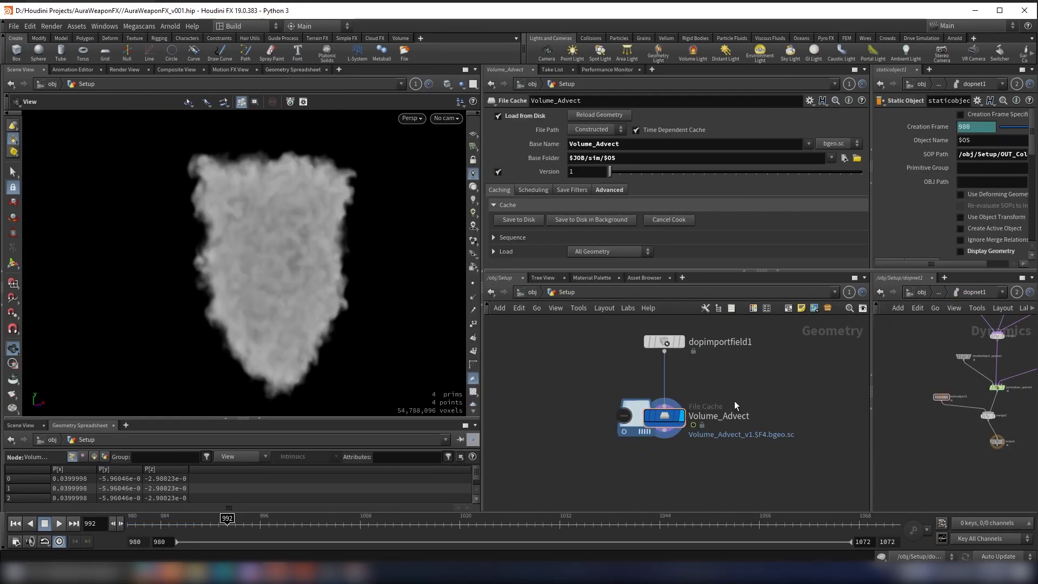
pyautogui.moveTo(292, 266); pyautogui.dragTo(235, 319)
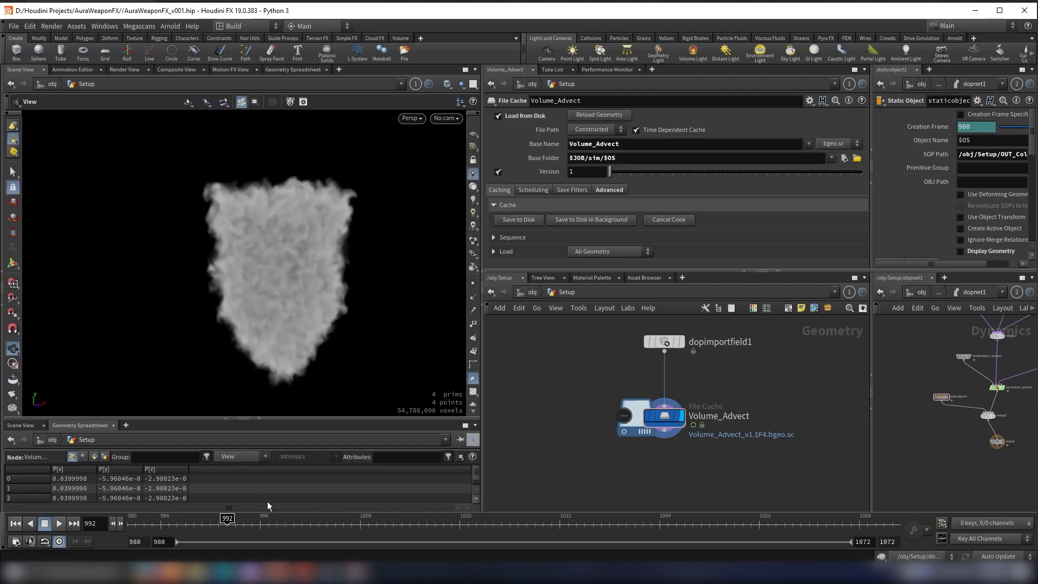
# Step: Switch to MPlay, play the shield smoke flipbook from frame 980, and minimize the player
pyautogui.click(304, 572)
pyautogui.moveTo(169, 459); pyautogui.dragTo(40, 457)
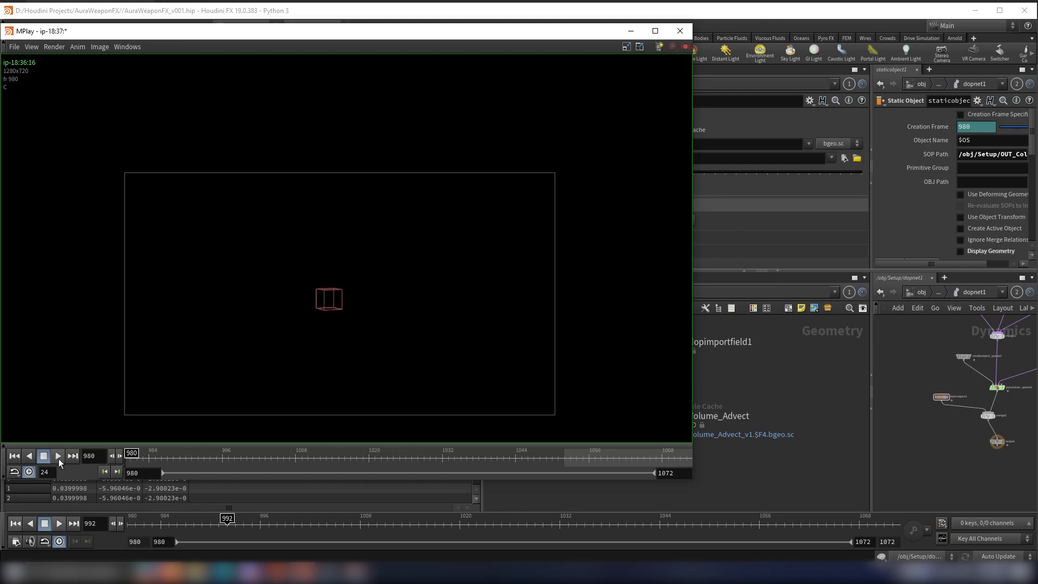
pyautogui.click(58, 457)
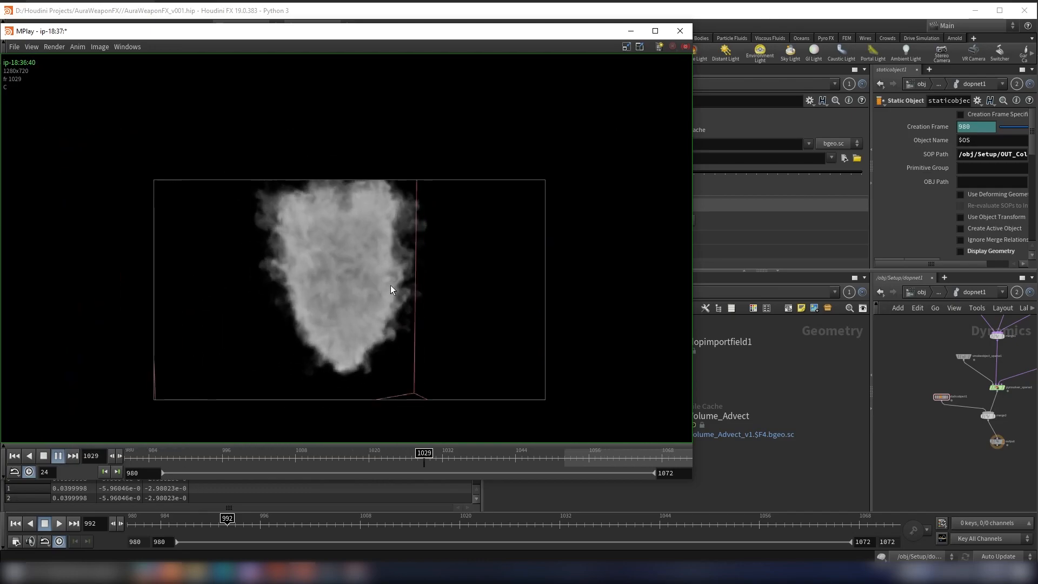
pyautogui.click(57, 456)
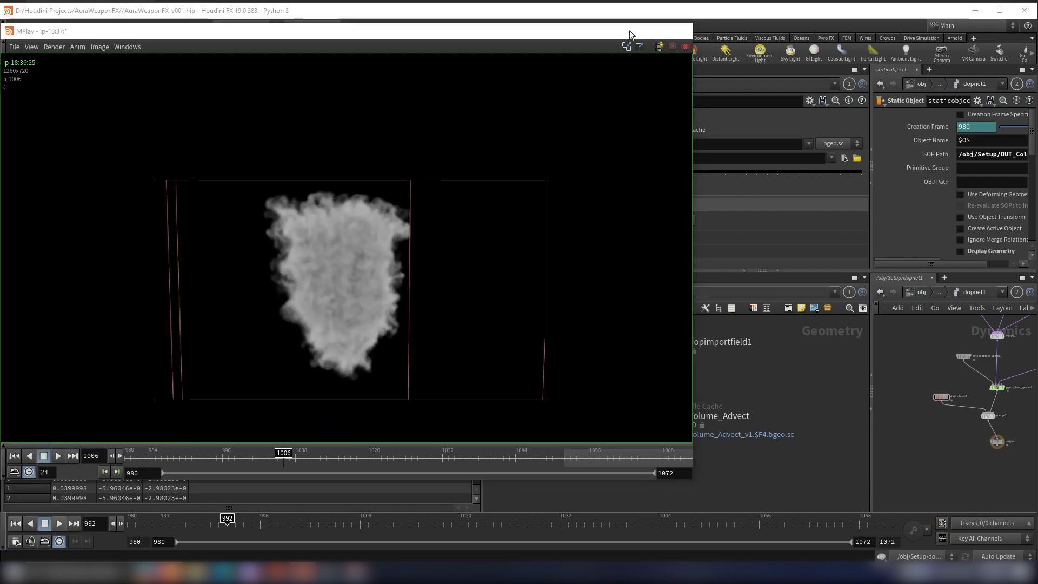
pyautogui.click(631, 31)
# Step: Copy the object_merge1, remesh1 and peak1 nodes from the Setup source chain and paste them beside the Volume_Advect cache
pyautogui.scroll(-3, 930, 427)
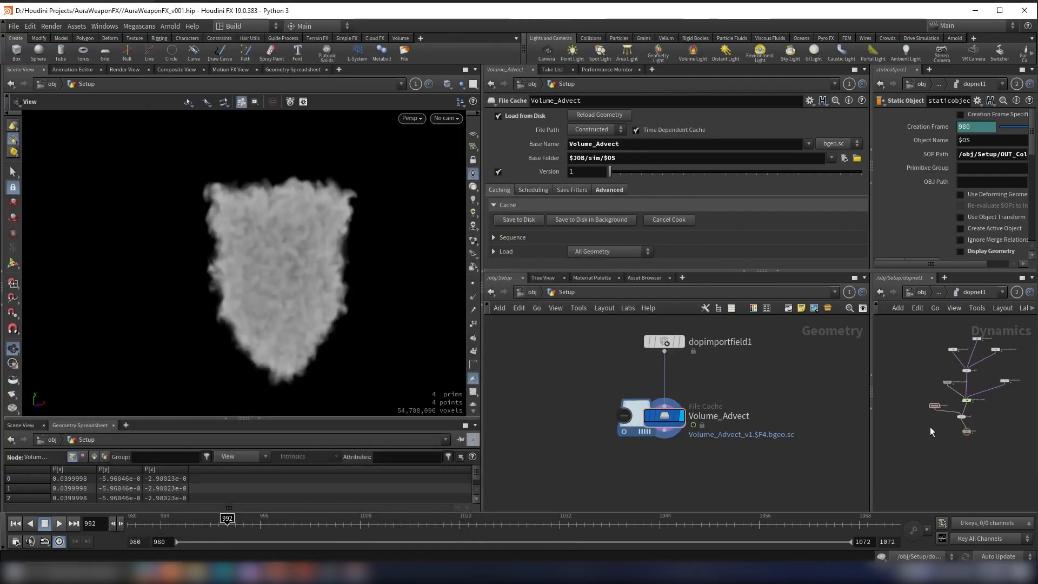
pyautogui.click(919, 293)
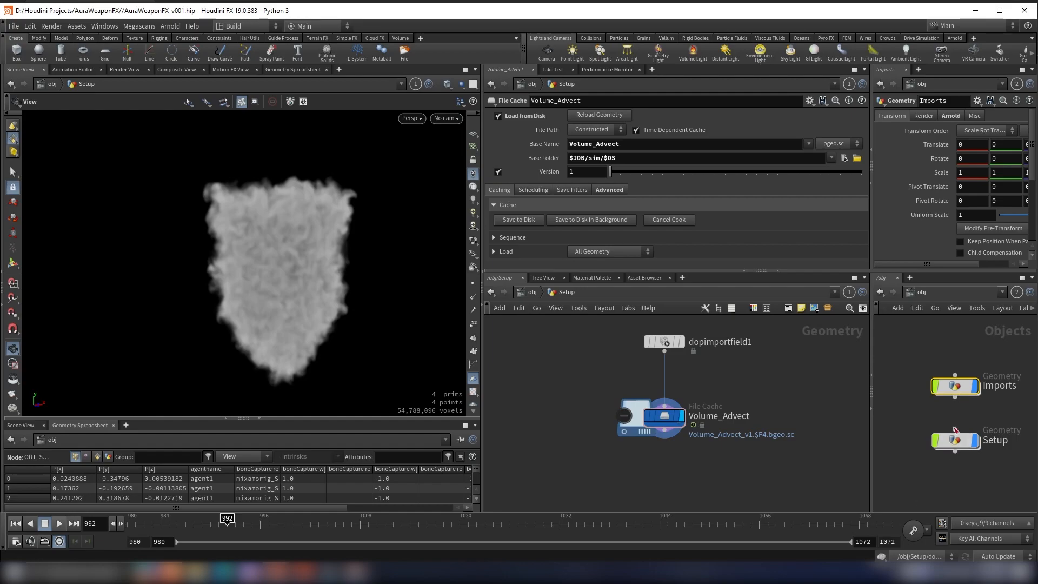
pyautogui.doubleClick(955, 439)
pyautogui.scroll(5, 973, 389)
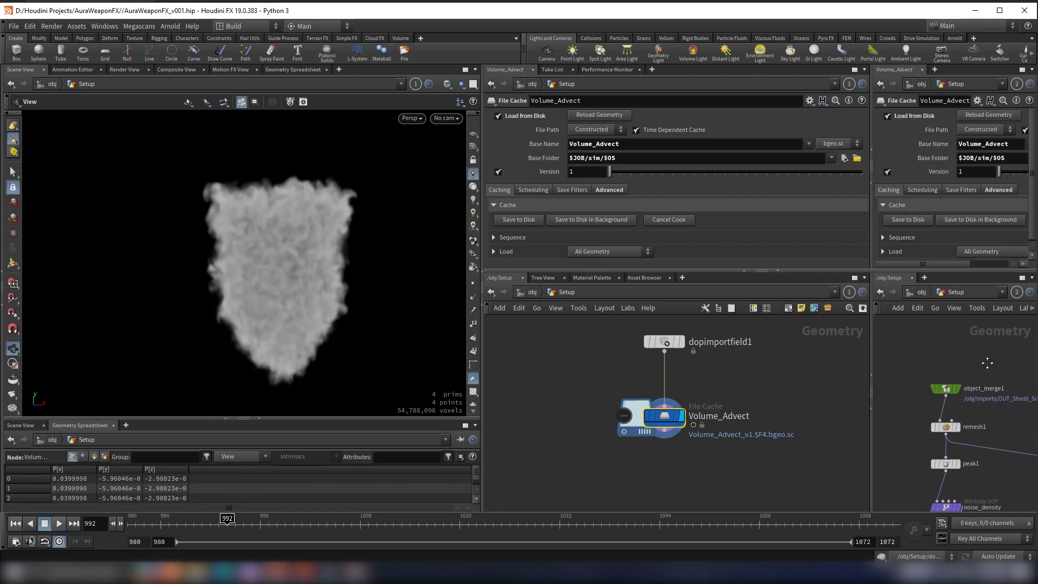
pyautogui.moveTo(990, 356); pyautogui.dragTo(923, 469)
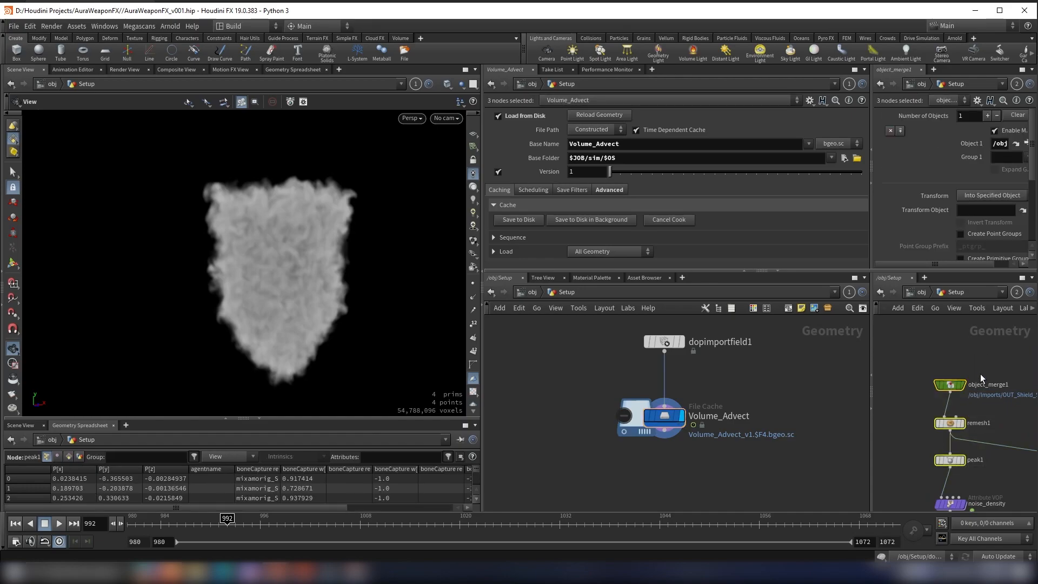
pyautogui.moveTo(1004, 358); pyautogui.dragTo(929, 479)
pyautogui.hotkey('ctrl', 'c')
pyautogui.scroll(-2, 605, 459)
pyautogui.hotkey('ctrl', 'v')
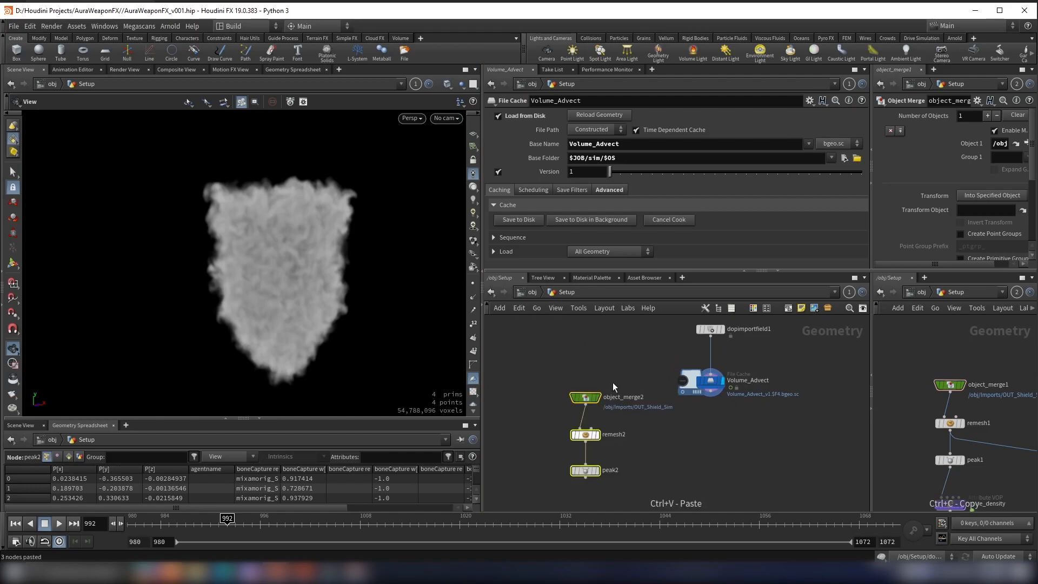
# Step: Display the pasted object_merge2 and remesh2 nodes in turn to inspect the shield geometry
pyautogui.click(598, 392)
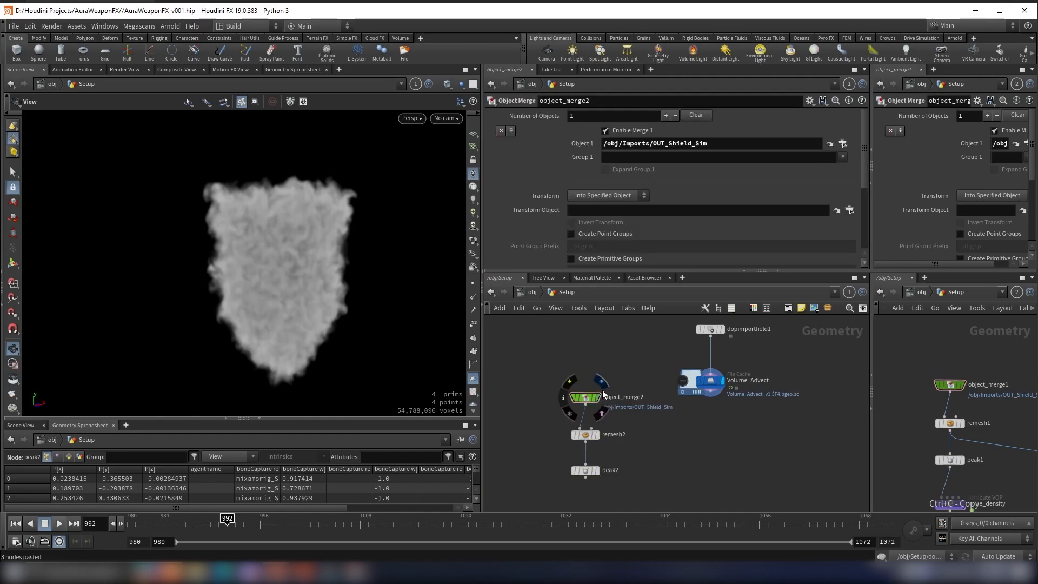
pyautogui.click(596, 398)
pyautogui.press('g')
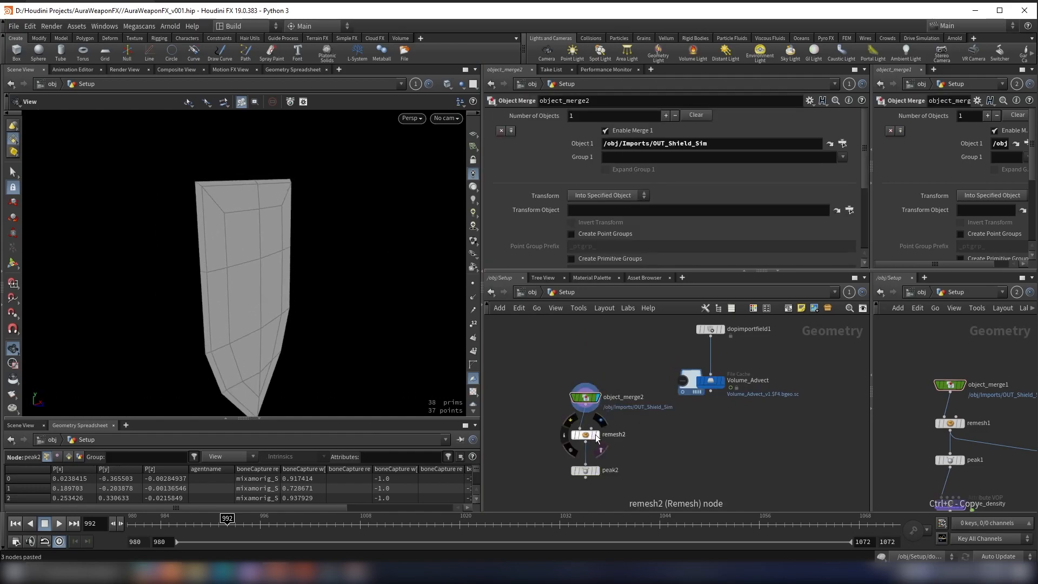
pyautogui.click(596, 435)
pyautogui.scroll(3, 592, 445)
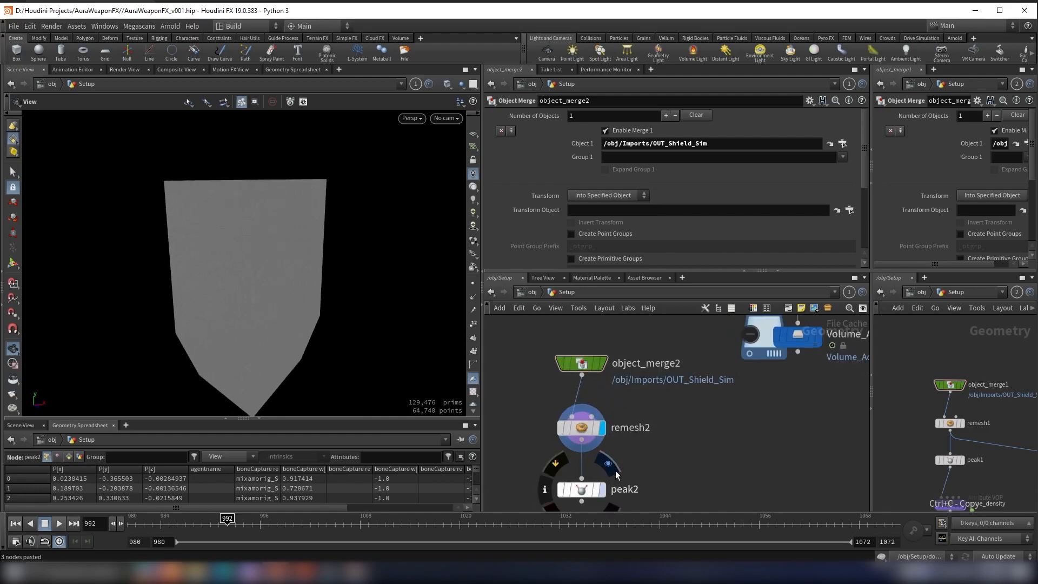
# Step: Display the pasted peak2 node and set its distance to 0.01
pyautogui.click(601, 489)
pyautogui.click(577, 493)
pyautogui.scroll(-4, 296, 301)
pyautogui.moveTo(297, 301); pyautogui.dragTo(290, 276, button='middle')
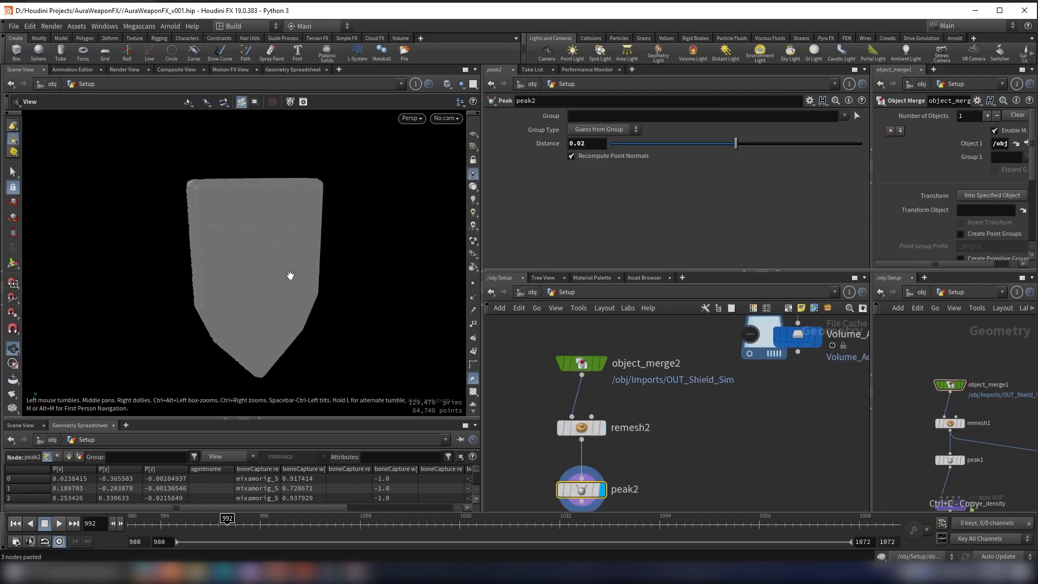
pyautogui.scroll(3, 290, 276)
pyautogui.click(582, 148)
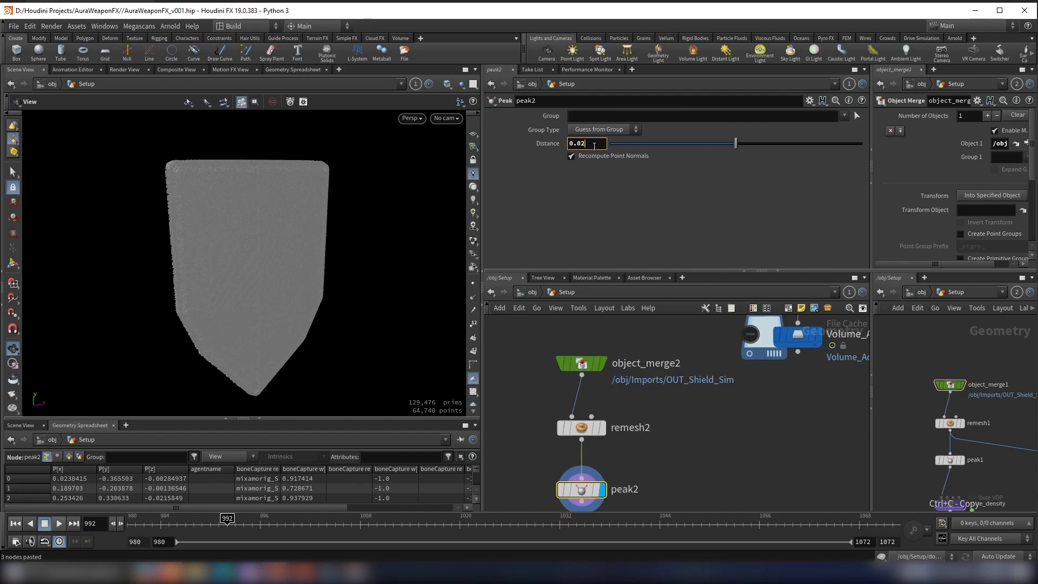
pyautogui.write('1')
pyautogui.press('Return')
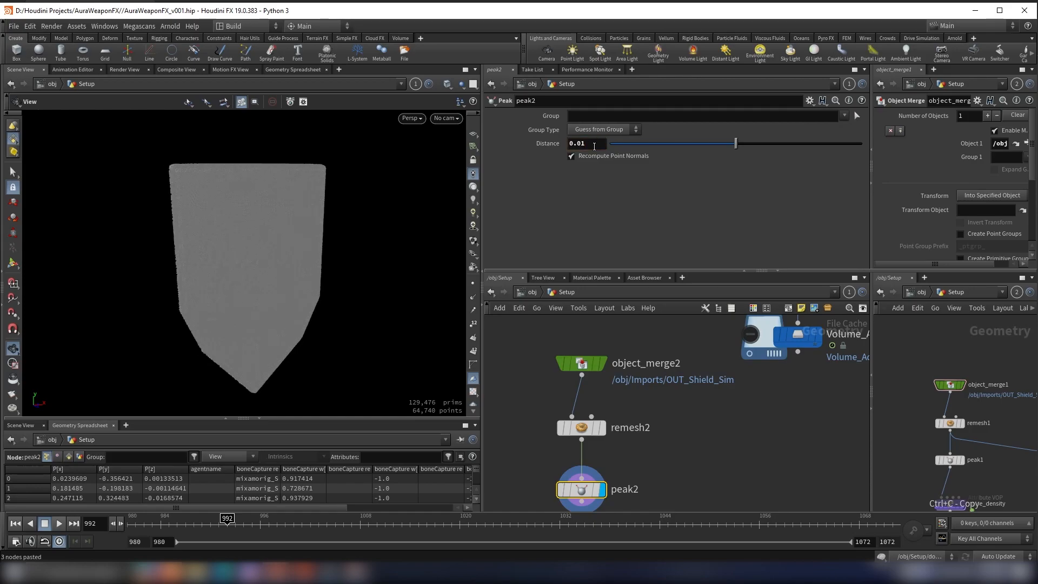
pyautogui.moveTo(285, 234); pyautogui.dragTo(352, 162)
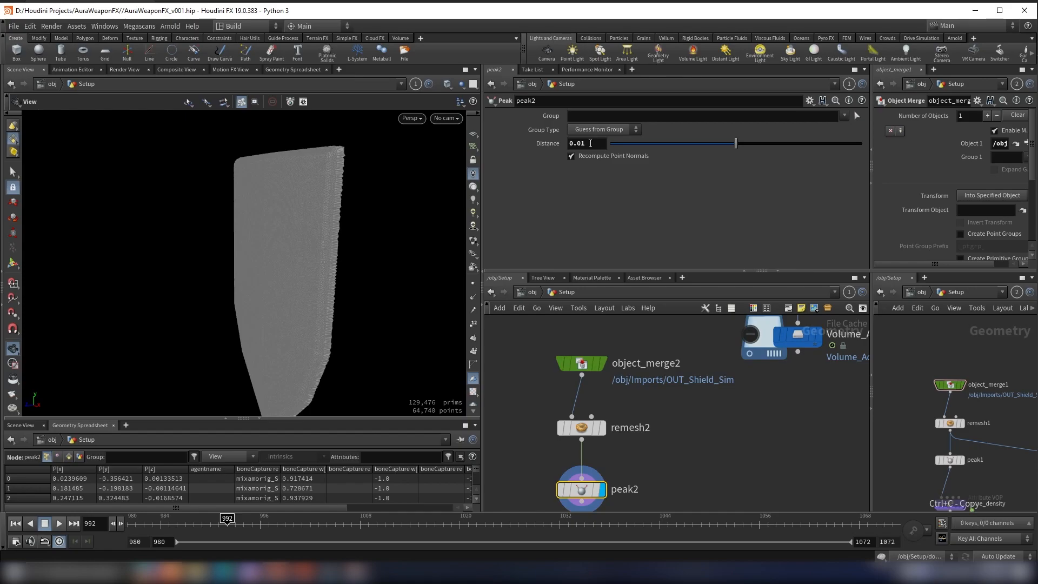
pyautogui.moveTo(411, 238); pyautogui.dragTo(338, 215)
# Step: Add a Scatter node below peak2, wire peak2 into it, and display the scattered points
pyautogui.scroll(-4, 937, 455)
pyautogui.scroll(5, 940, 487)
pyautogui.scroll(-3, 1001, 427)
pyautogui.scroll(3, 984, 441)
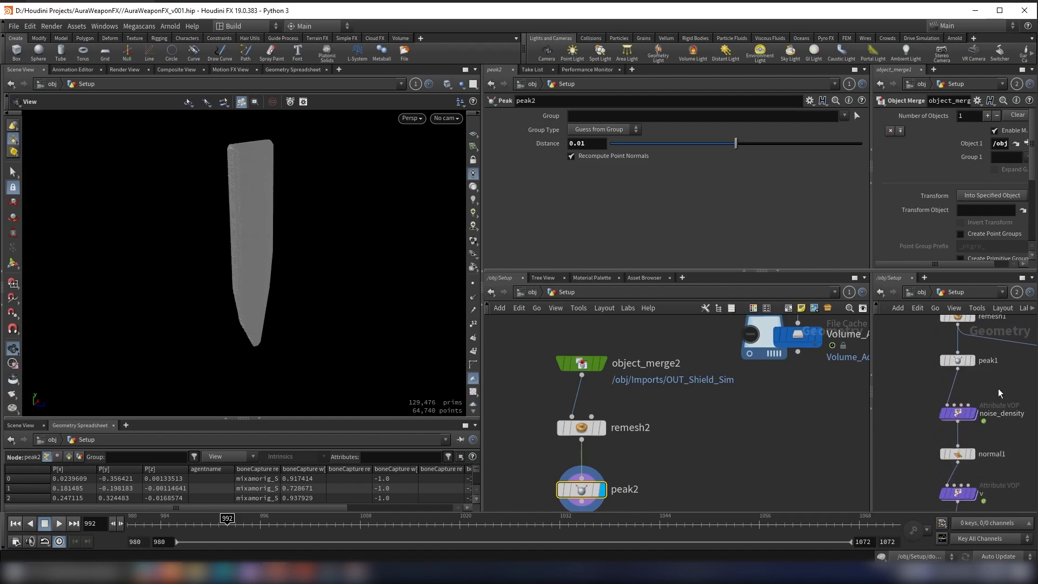
pyautogui.scroll(-3, 998, 388)
pyautogui.moveTo(707, 455); pyautogui.dragTo(715, 365, button='middle')
pyautogui.click(800, 401)
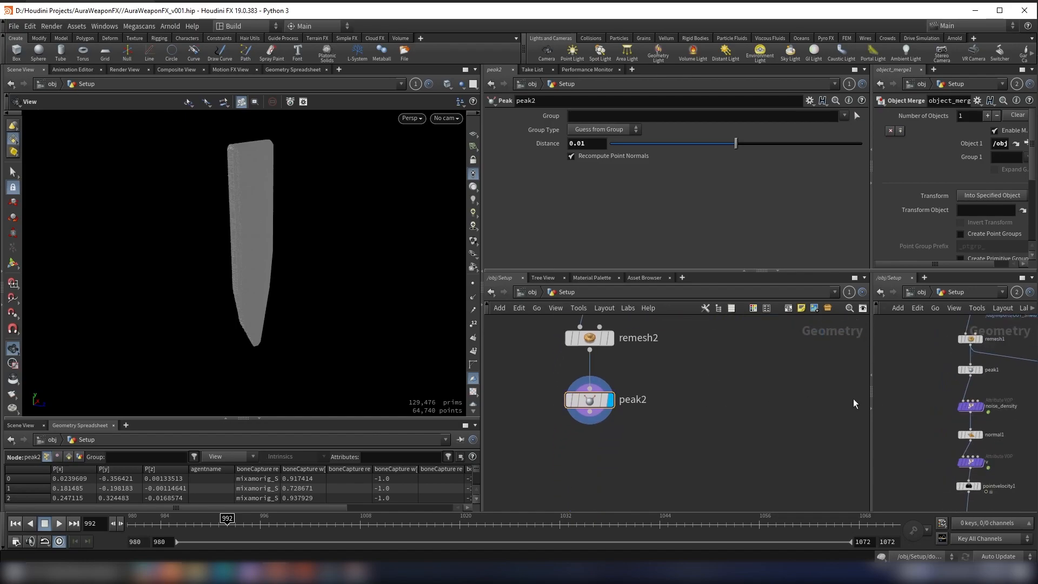
pyautogui.scroll(3, 989, 403)
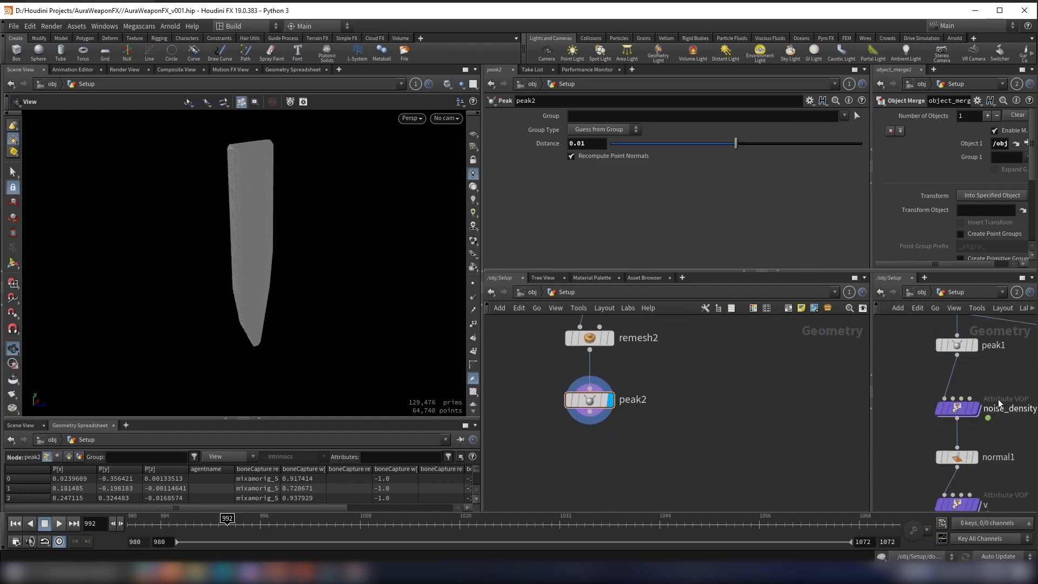
pyautogui.press('Tab')
pyautogui.write('scat')
pyautogui.press('Return')
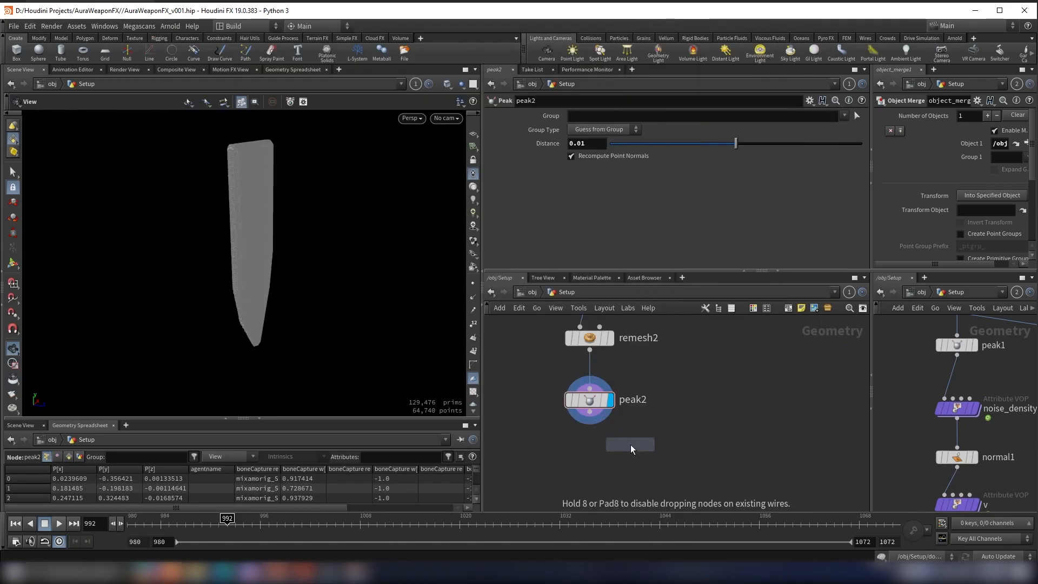
pyautogui.click(602, 459)
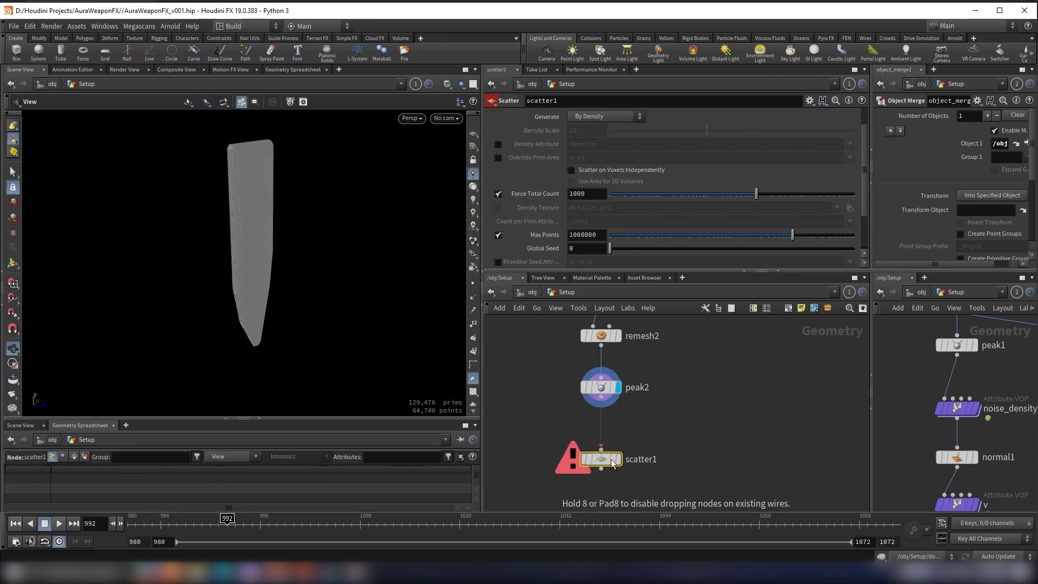
pyautogui.click(602, 397)
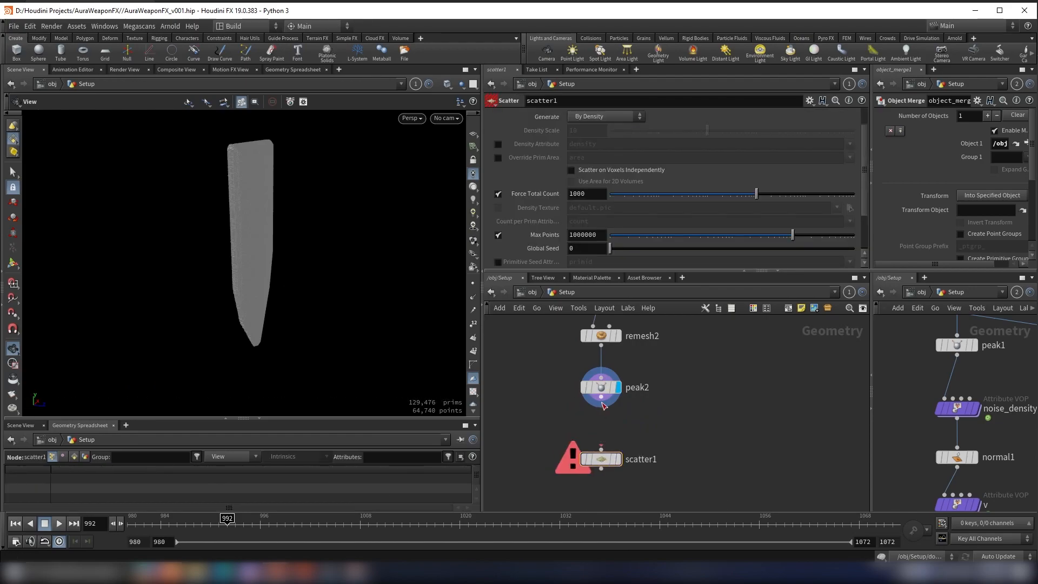
pyautogui.click(594, 465)
pyautogui.click(617, 459)
# Step: Turn off the scatter's Relax Iterations and set its Force Total Count to 100000
pyautogui.moveTo(289, 270); pyautogui.dragTo(257, 265)
pyautogui.scroll(-3, 624, 203)
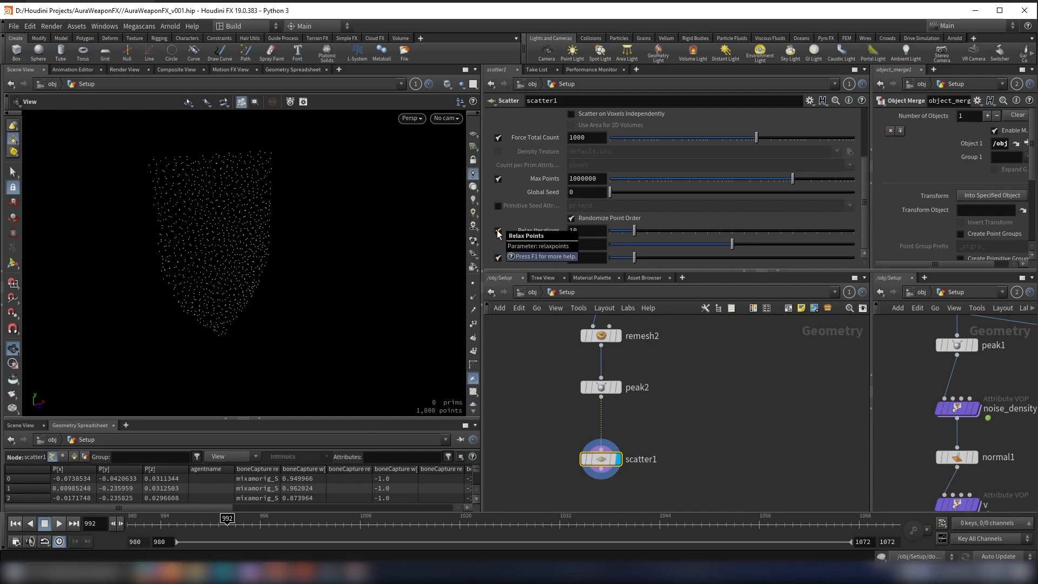
pyautogui.scroll(3, 546, 207)
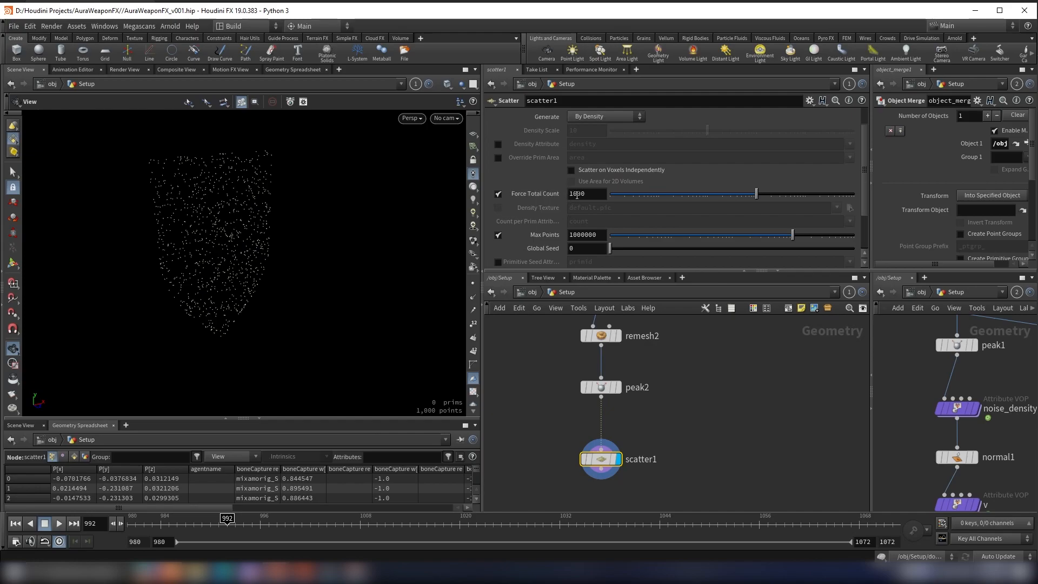
pyautogui.click(593, 194)
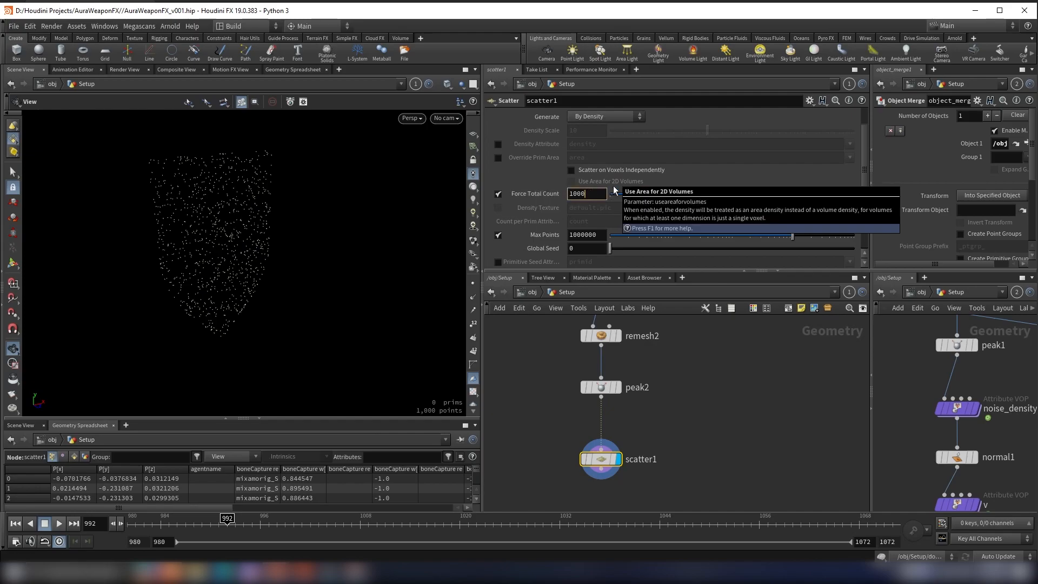
pyautogui.press('Return')
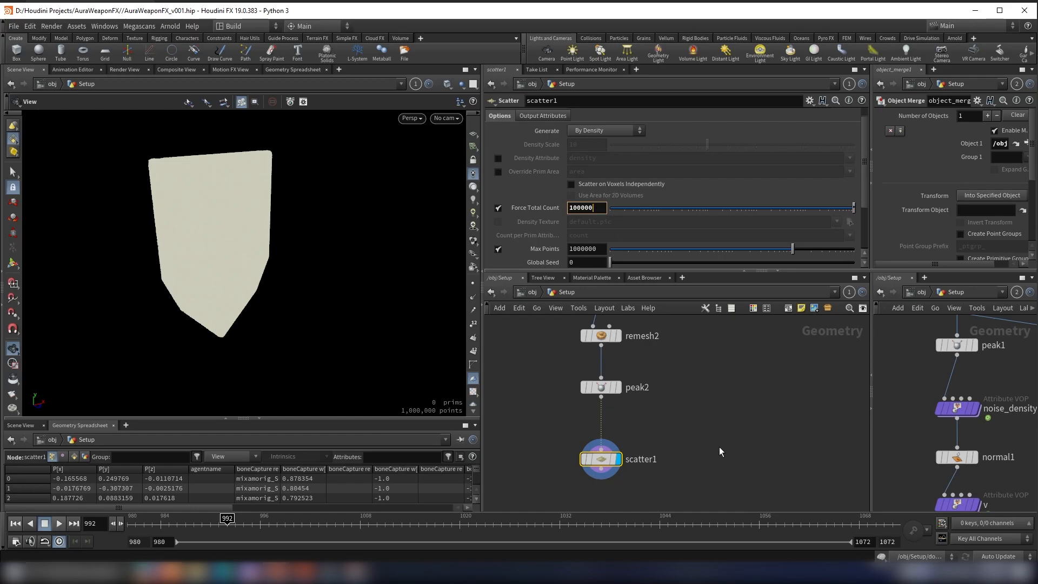
pyautogui.press('BackSpace')
pyautogui.press('Return')
pyautogui.scroll(1, 584, 215)
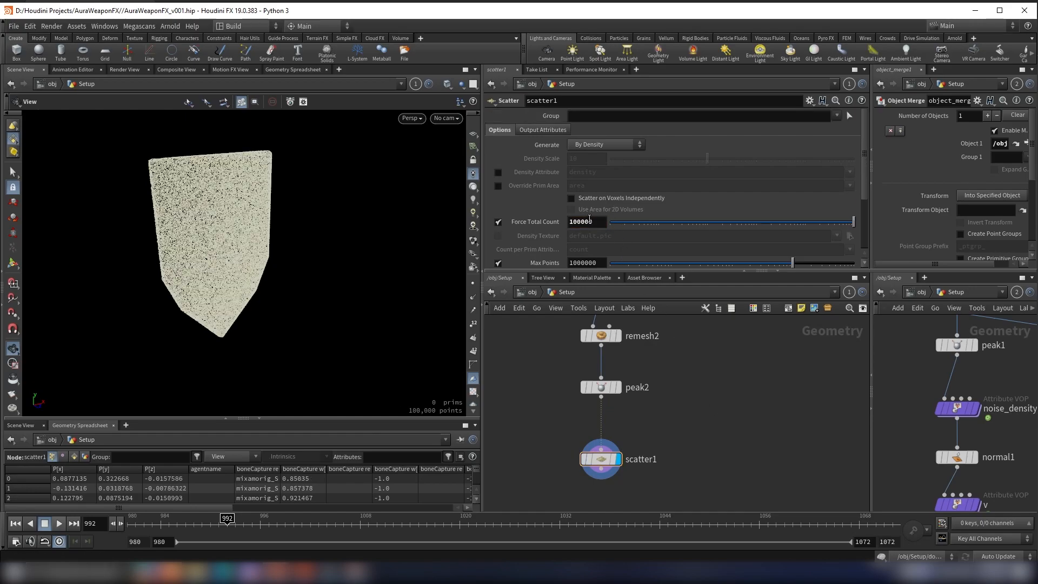
pyautogui.moveTo(216, 205); pyautogui.dragTo(262, 203)
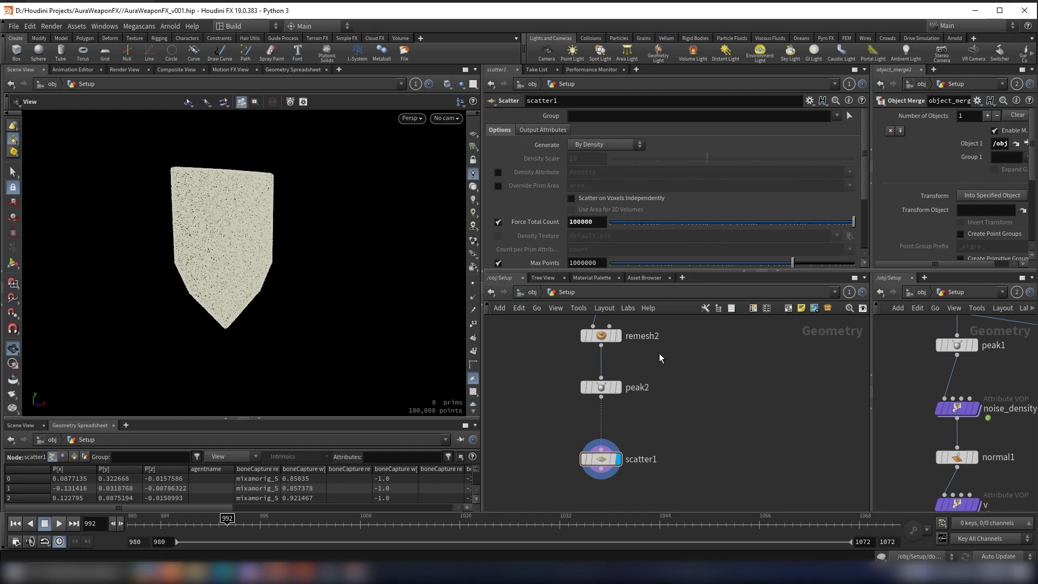
# Step: Examine the noise_density Attribute VOP in the source chain as a reference for the scattered points
pyautogui.scroll(-5, 639, 365)
pyautogui.scroll(-1, 664, 413)
pyautogui.moveTo(664, 413); pyautogui.dragTo(699, 425, button='middle')
pyautogui.scroll(4, 684, 409)
pyautogui.scroll(2, 676, 390)
pyautogui.click(965, 409)
pyautogui.scroll(-3, 675, 410)
pyautogui.scroll(4, 692, 415)
# Step: Add an Attribute VOP below scatter1, connect the scatter into its first input, and display it
pyautogui.press('Tab')
pyautogui.write('a')
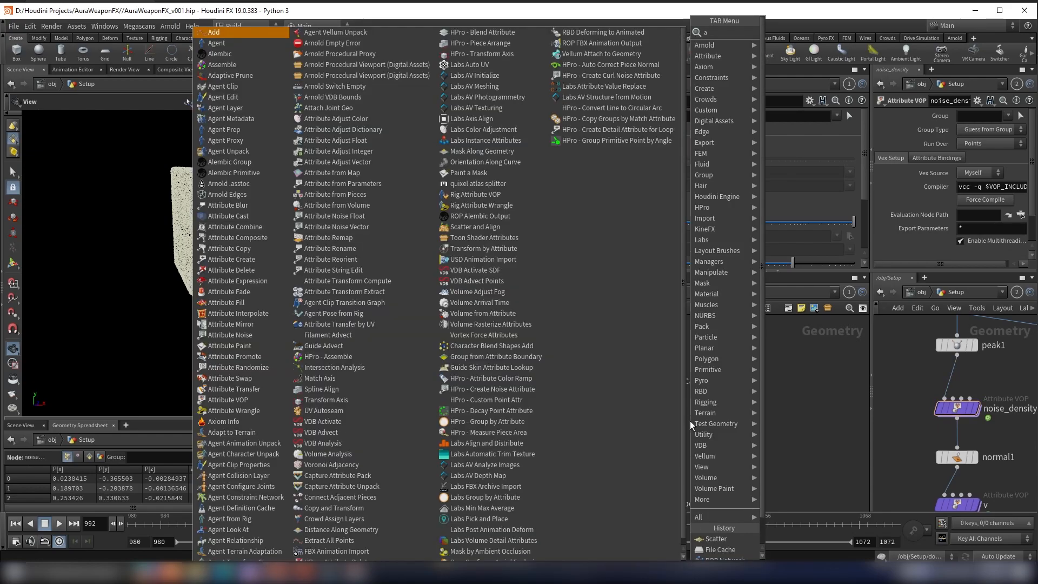
pyautogui.write('tr')
pyautogui.press('BackSpace')
pyautogui.press('BackSpace')
pyautogui.press('BackSpace')
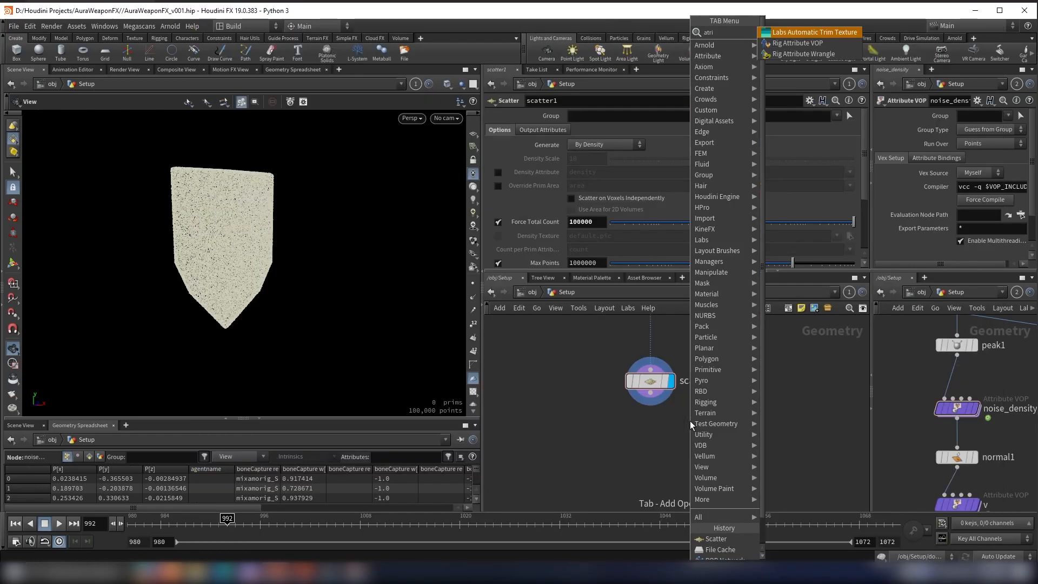
pyautogui.write('avop')
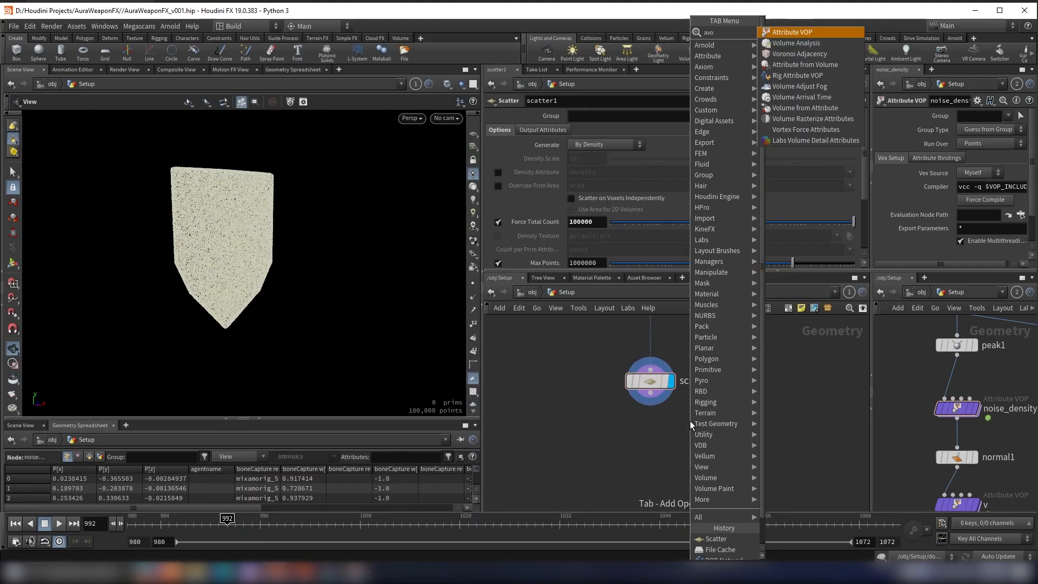
pyautogui.press('Return')
pyautogui.click(654, 454)
pyautogui.click(651, 393)
pyautogui.click(636, 441)
pyautogui.click(672, 452)
pyautogui.click(703, 453)
# Step: Rename the Attribute VOP as emission and open its VEX network
pyautogui.doubleClick(753, 456)
pyautogui.write('emi')
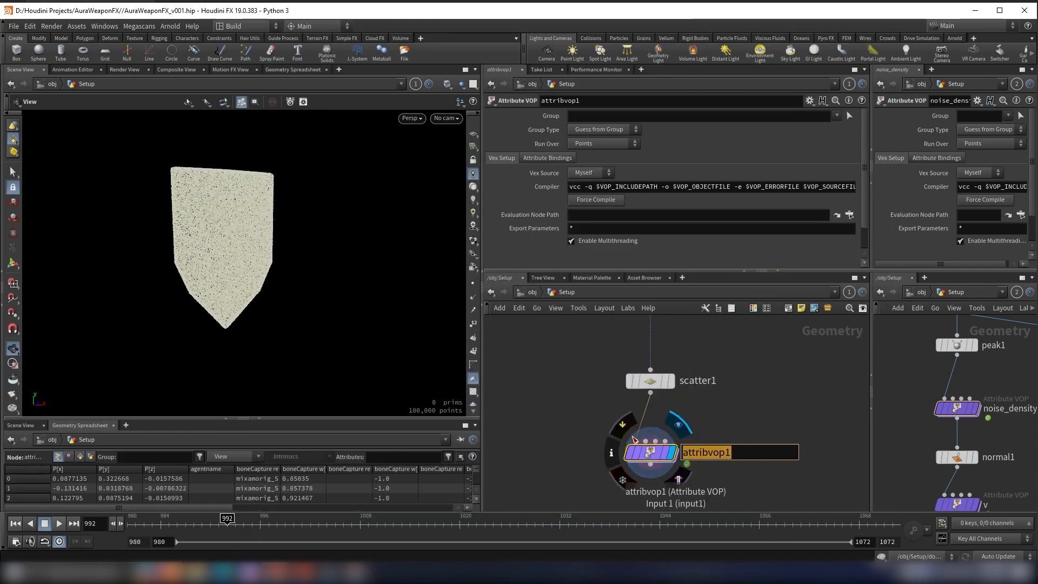
pyautogui.write('ssion')
pyautogui.press('Return')
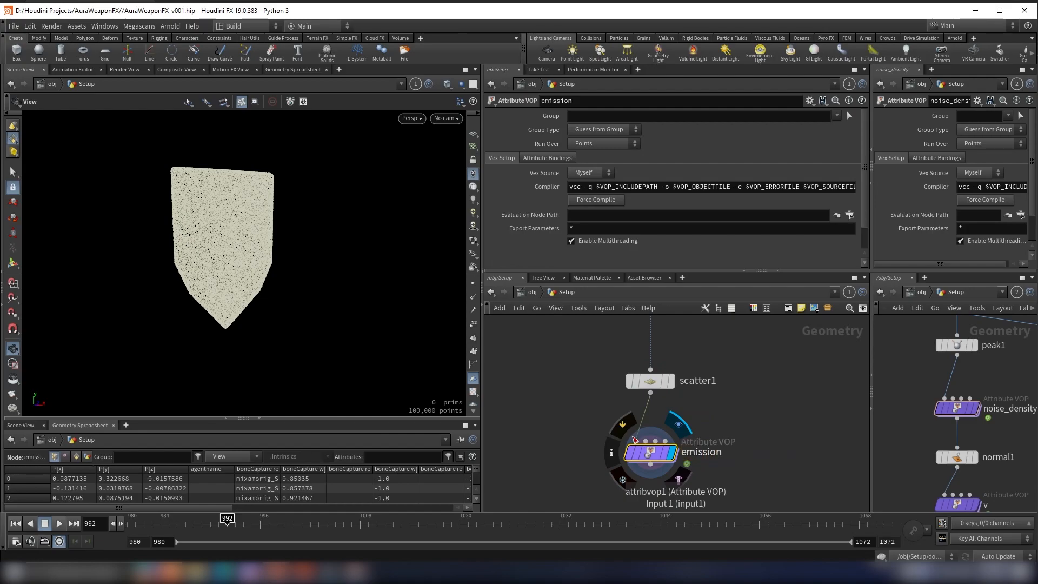
pyautogui.doubleClick(651, 454)
pyautogui.scroll(-3, 621, 437)
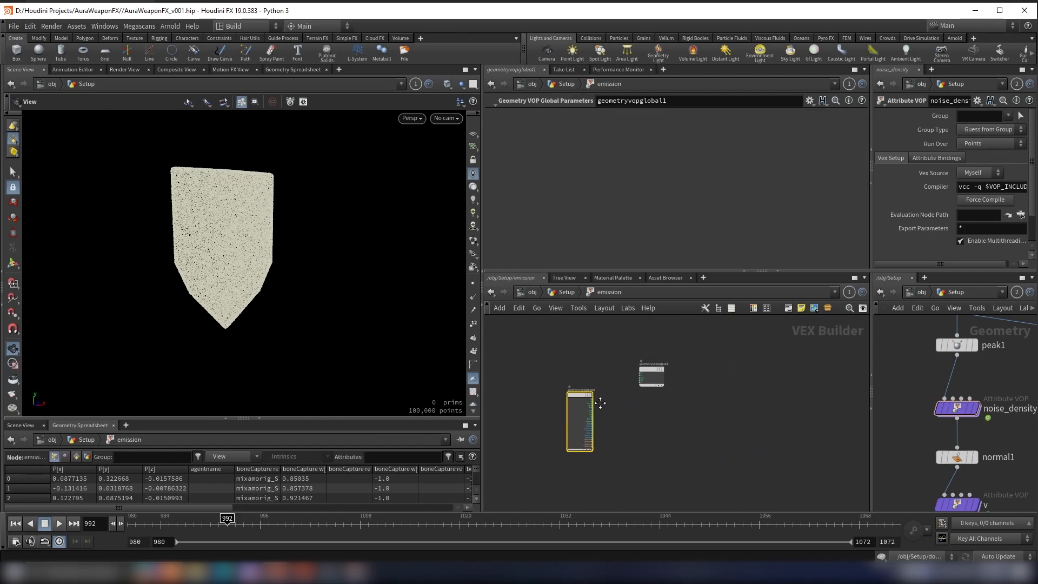
# Step: Add a Turbulent Noise node to the emission network and connect the global P output to its pos input
pyautogui.scroll(3, 676, 379)
pyautogui.moveTo(664, 366); pyautogui.dragTo(775, 402)
pyautogui.moveTo(605, 412); pyautogui.dragTo(600, 385, button='middle')
pyautogui.scroll(2, 600, 388)
pyautogui.scroll(2, 631, 382)
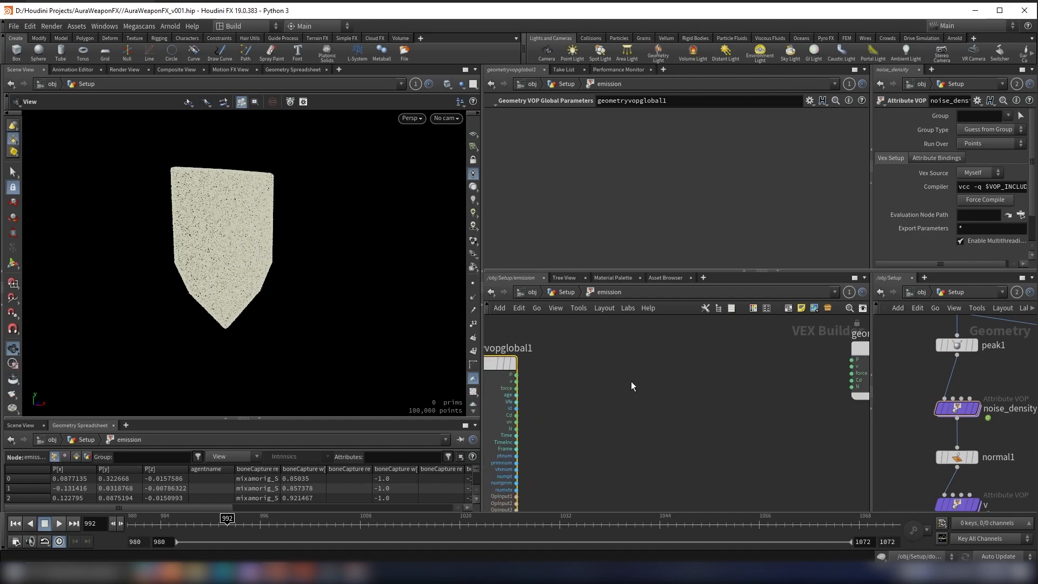
pyautogui.press('Tab')
pyautogui.write('turbu')
pyautogui.press('Return')
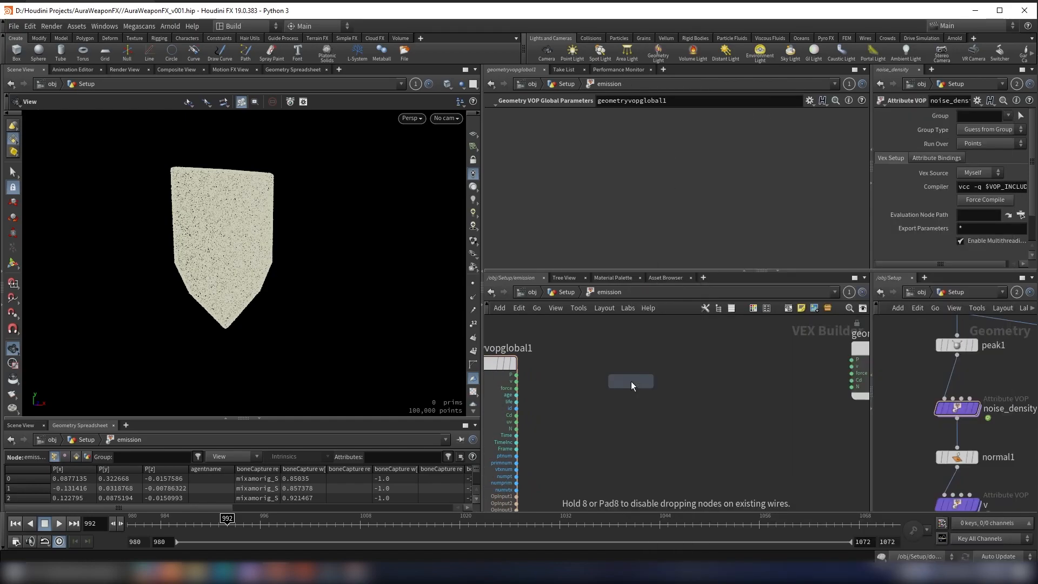
pyautogui.click(708, 393)
pyautogui.scroll(1, 515, 379)
pyautogui.click(516, 373)
pyautogui.scroll(4, 687, 416)
pyautogui.click(693, 415)
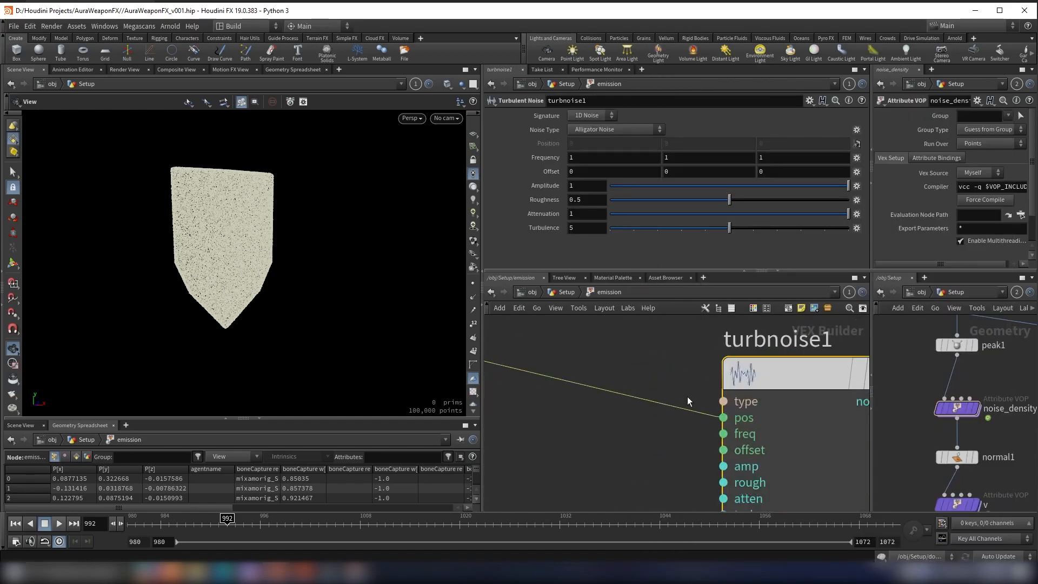
# Step: Connect the turbulent noise output to the Cd input of geometryvopoutput1
pyautogui.scroll(-5, 714, 405)
pyautogui.moveTo(805, 416); pyautogui.dragTo(689, 405, button='middle')
pyautogui.scroll(4, 686, 401)
pyautogui.click(643, 375)
pyautogui.scroll(-2, 646, 375)
pyautogui.moveTo(703, 369); pyautogui.dragTo(657, 416, button='middle')
pyautogui.scroll(2, 710, 396)
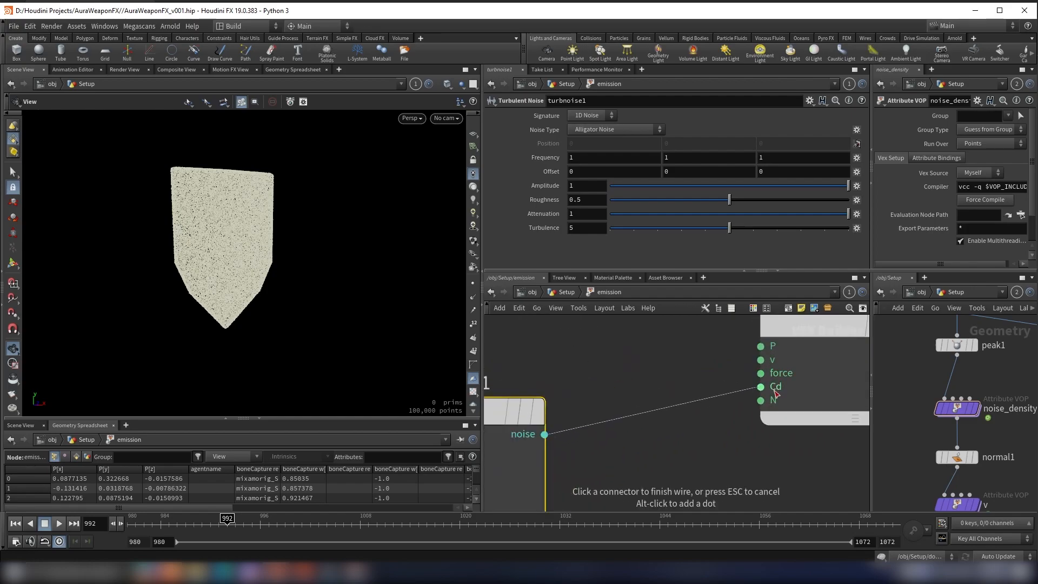
pyautogui.click(774, 387)
# Step: Examine the noise colouring on the shield points and the wired emission network
pyautogui.scroll(-3, 303, 292)
pyautogui.moveTo(303, 293); pyautogui.dragTo(347, 285)
pyautogui.scroll(-5, 683, 433)
pyautogui.moveTo(684, 433); pyautogui.dragTo(737, 400, button='middle')
pyautogui.moveTo(272, 295); pyautogui.dragTo(235, 306)
pyautogui.scroll(-4, 625, 351)
pyautogui.scroll(4, 625, 352)
pyautogui.moveTo(620, 355); pyautogui.dragTo(679, 366, button='middle')
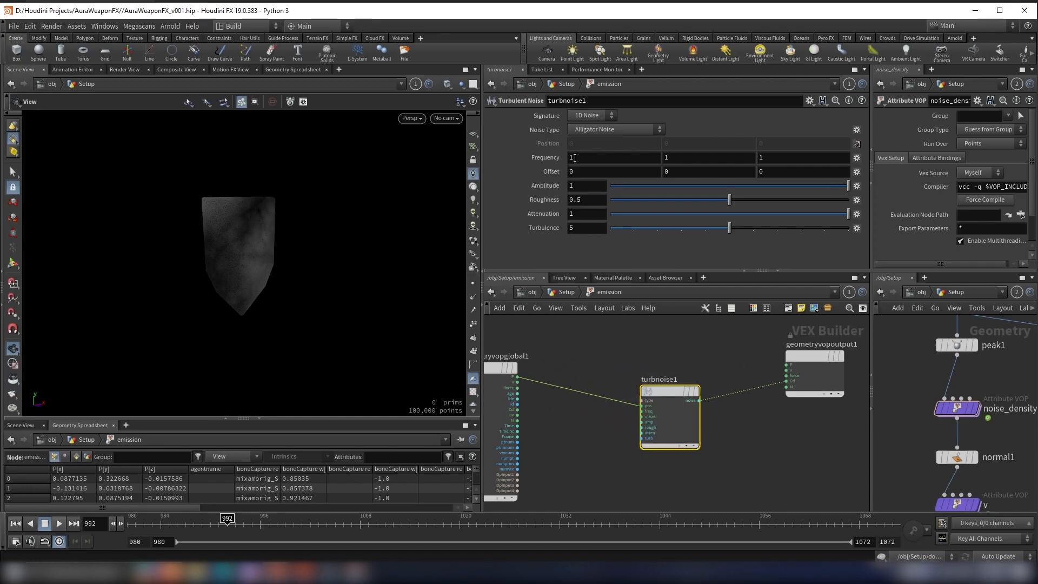
# Step: Create input parameters for turbnoise1 so its noise settings are exposed on the emission node
pyautogui.click(563, 292)
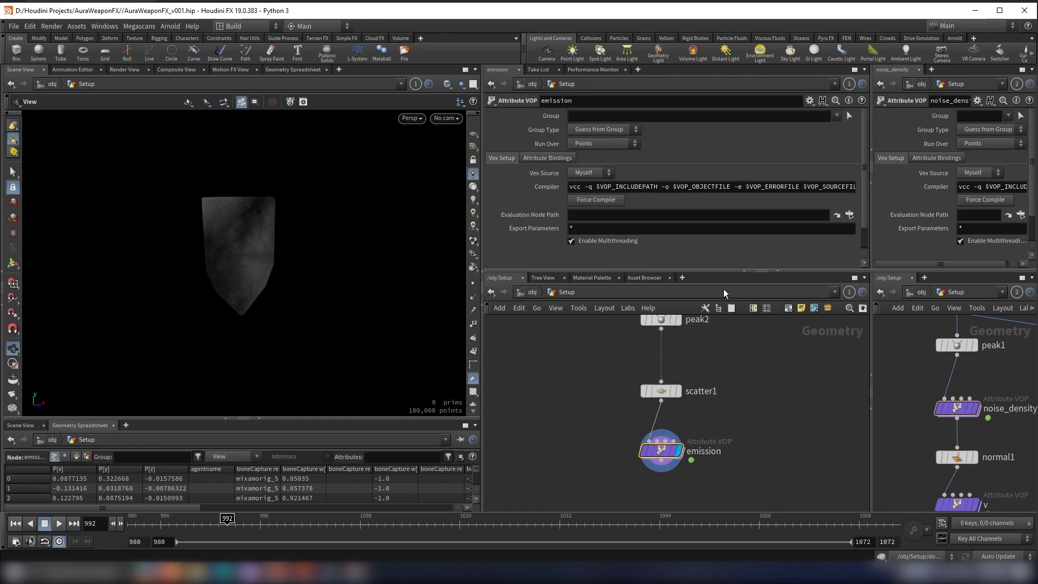
pyautogui.doubleClick(664, 446)
pyautogui.rightClick(686, 375)
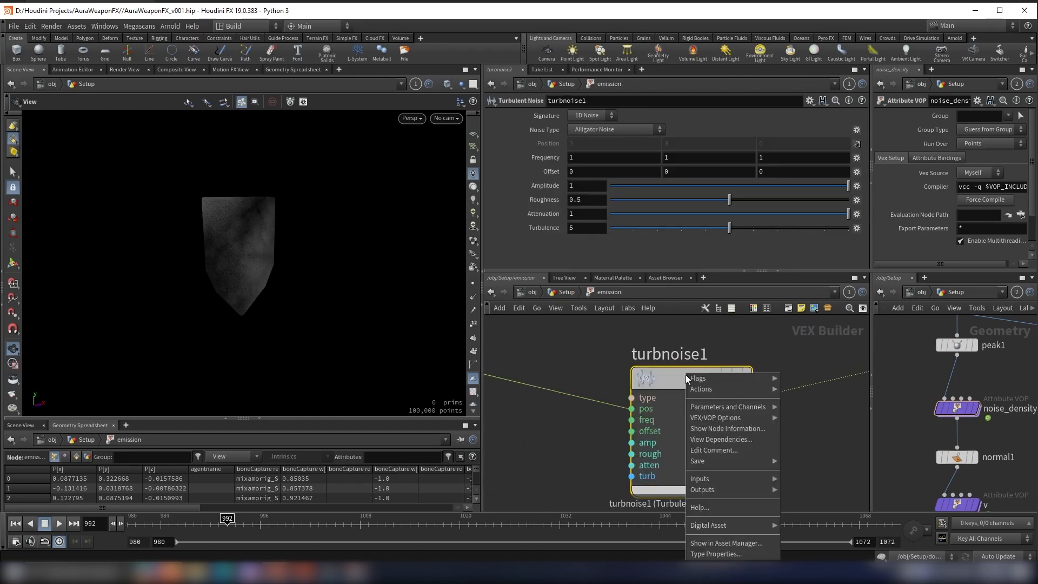
pyautogui.press('Escape')
pyautogui.rightClick(683, 373)
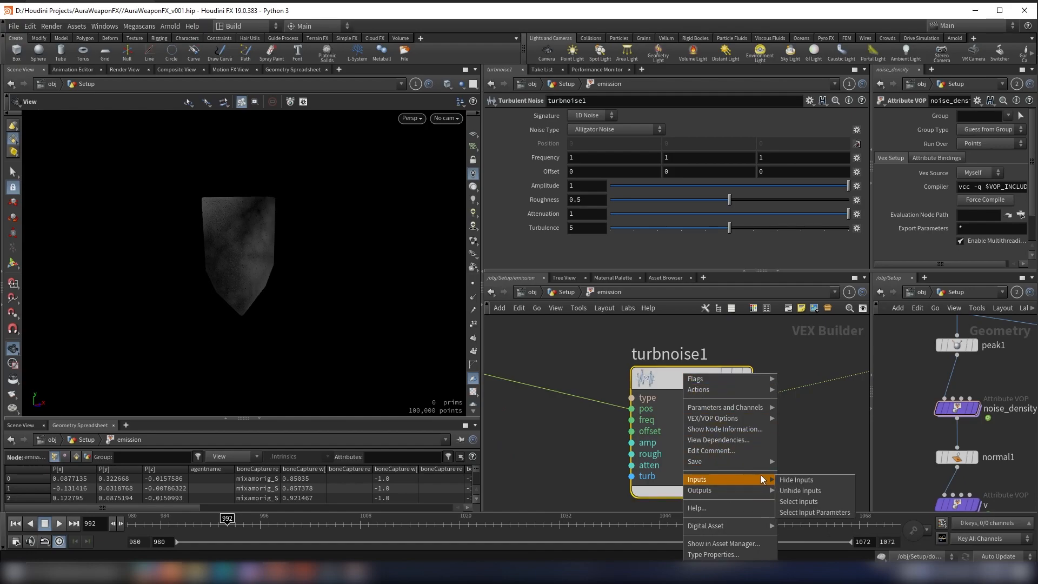
pyautogui.moveTo(732, 406)
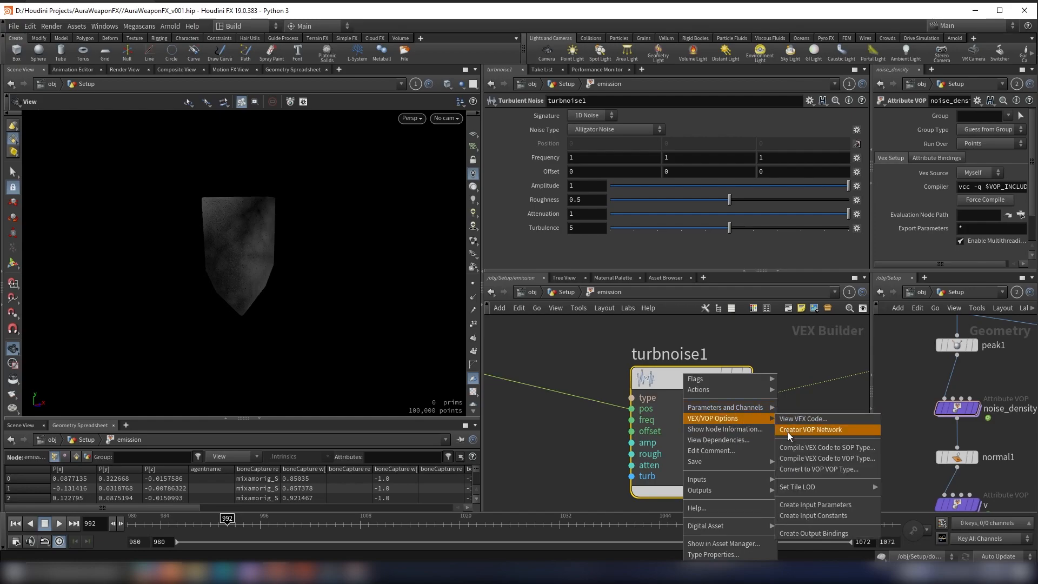
pyautogui.click(806, 507)
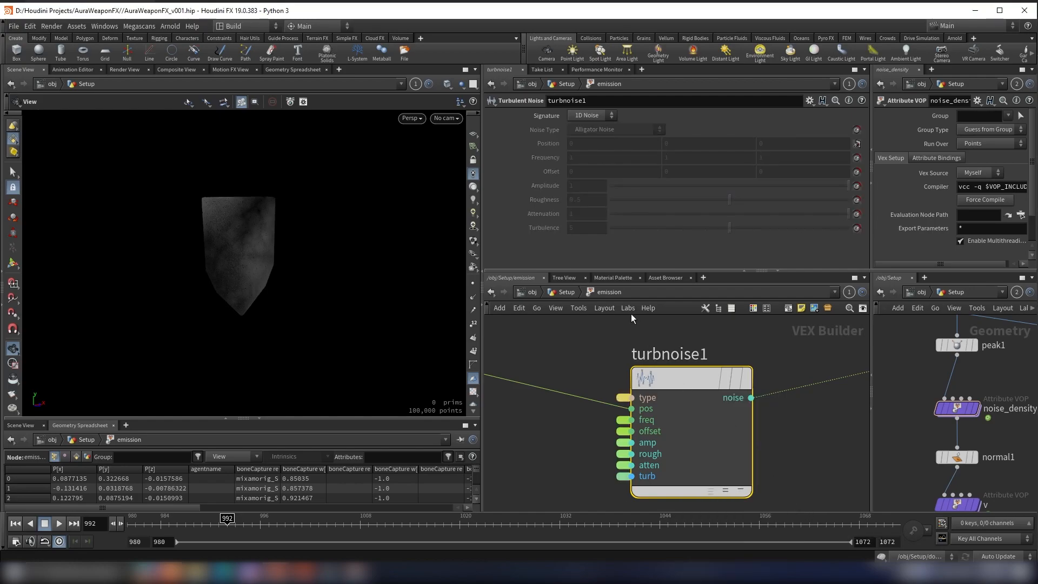
# Step: Set the emission node's Noise Type to Sparse Convolution Noise and its Frequency to 21.1 on all three axes
pyautogui.click(568, 292)
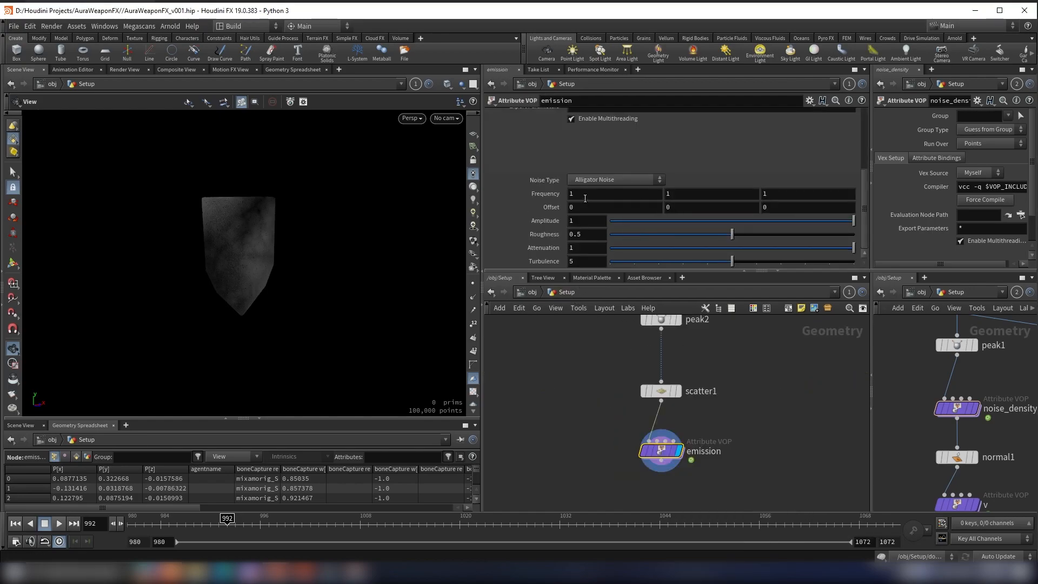
pyautogui.moveTo(266, 225)
pyautogui.mouseDown()
pyautogui.moveTo(193, 253)
pyautogui.moveTo(258, 232)
pyautogui.mouseUp()
pyautogui.scroll(6, 230, 232)
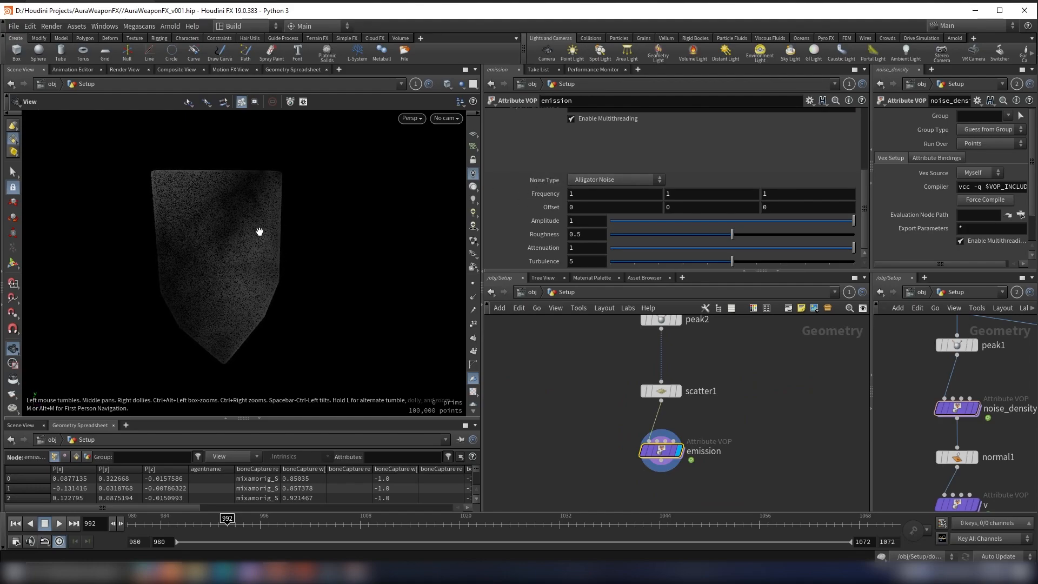
pyautogui.click(628, 179)
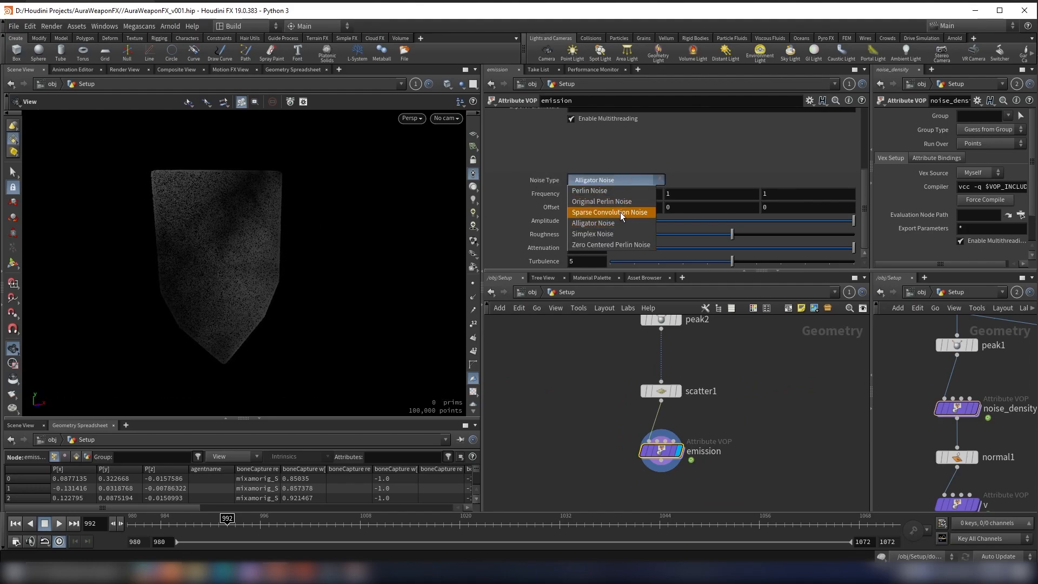
pyautogui.click(596, 213)
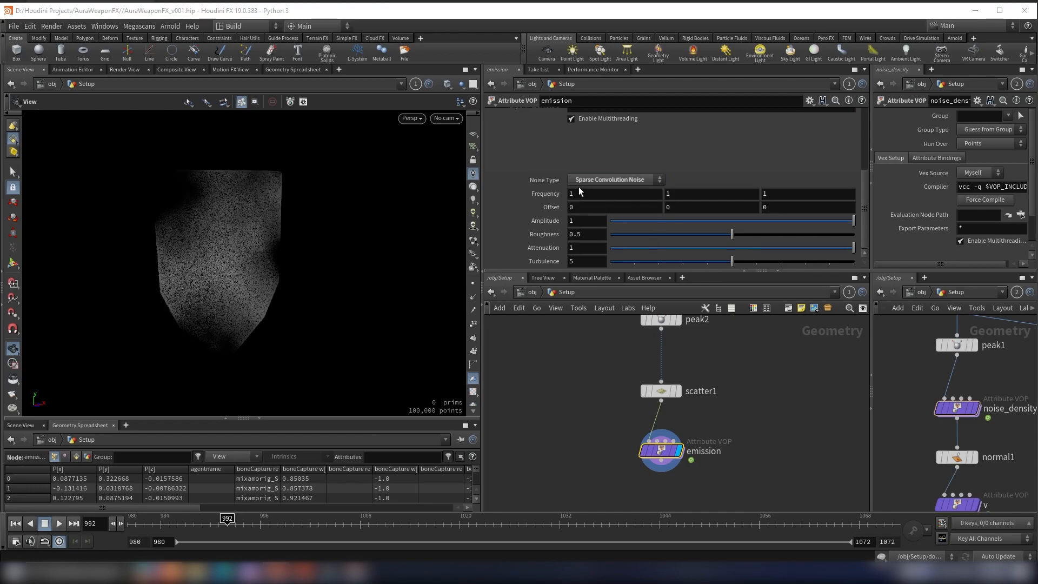
pyautogui.moveTo(529, 198); pyautogui.dragTo(422, 211, button='middle')
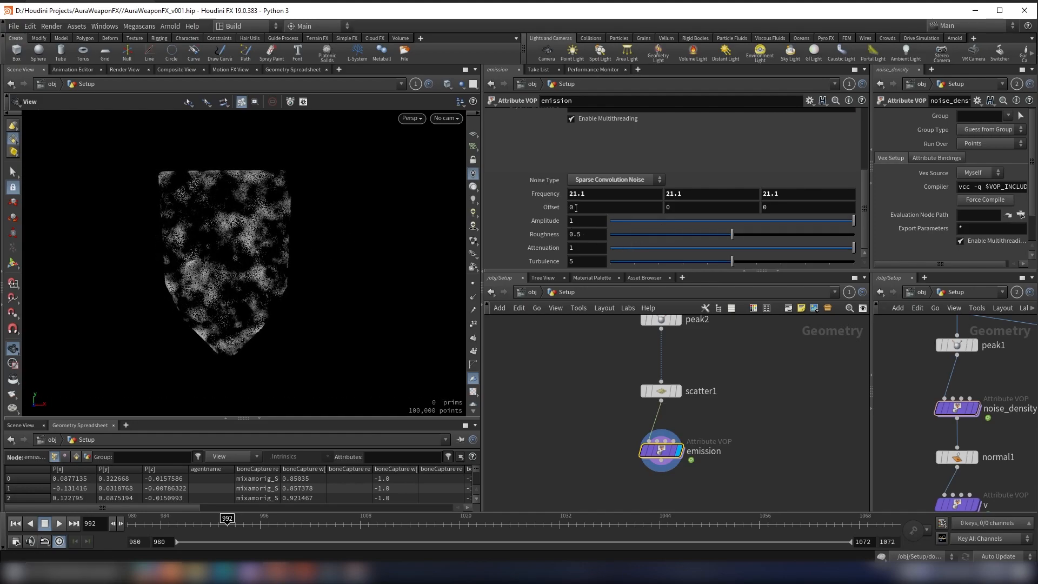
pyautogui.moveTo(303, 520); pyautogui.dragTo(561, 512)
pyautogui.moveTo(693, 207); pyautogui.dragTo(513, 223)
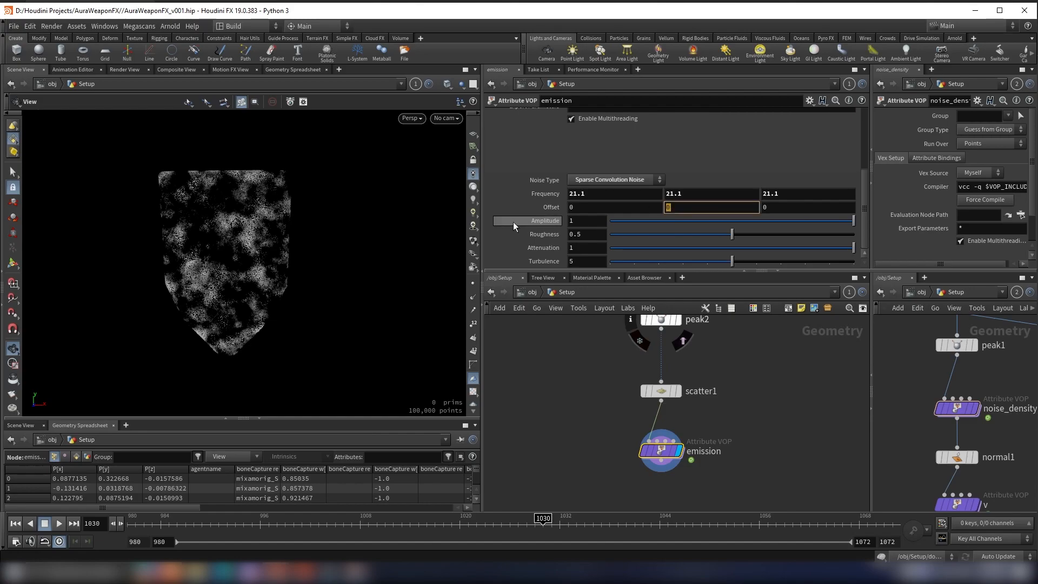
pyautogui.write('@F')
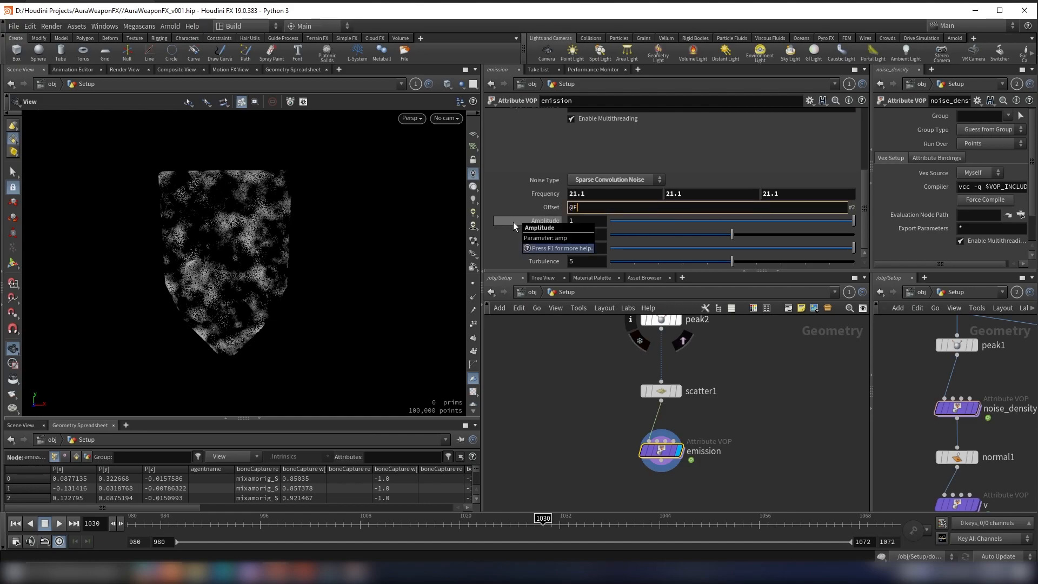
pyautogui.write('rame')
pyautogui.press('Return')
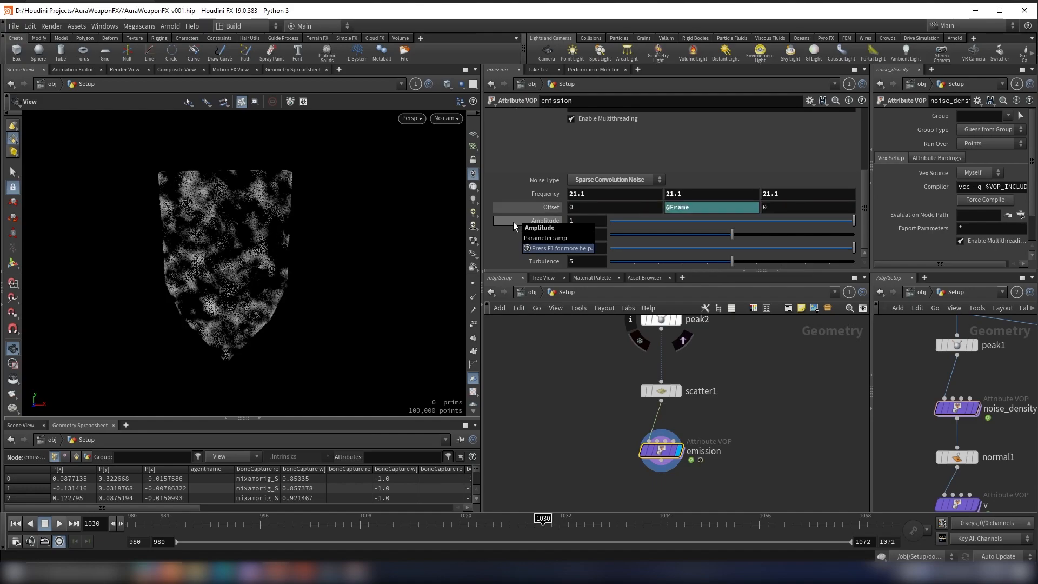
# Step: Play the animation to check how the noise moves across the shield points
pyautogui.moveTo(281, 234)
pyautogui.mouseDown()
pyautogui.moveTo(271, 241)
pyautogui.moveTo(238, 222)
pyautogui.moveTo(280, 233)
pyautogui.mouseUp()
pyautogui.click(59, 523)
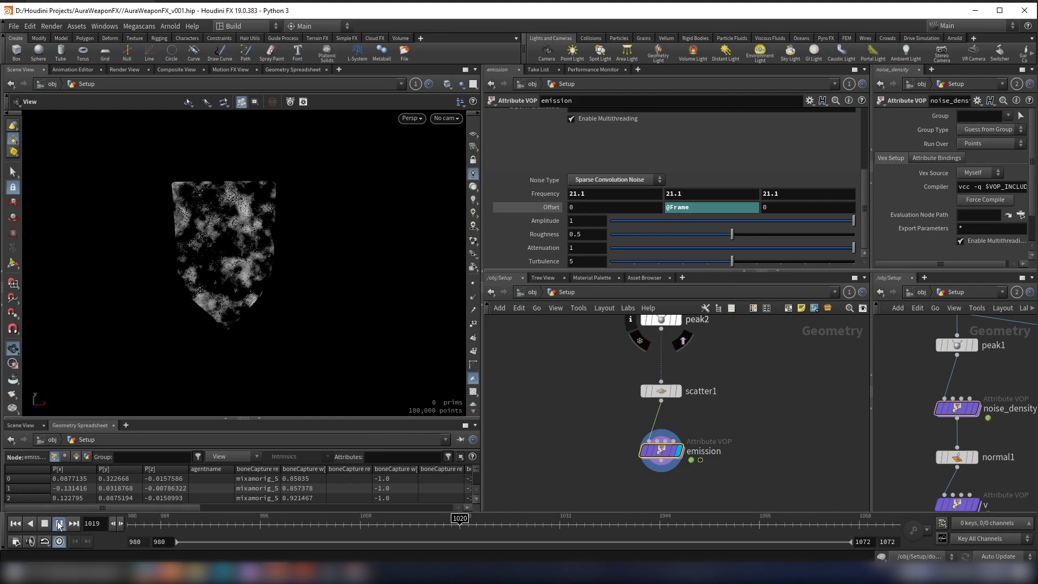
pyautogui.moveTo(205, 287); pyautogui.dragTo(253, 239)
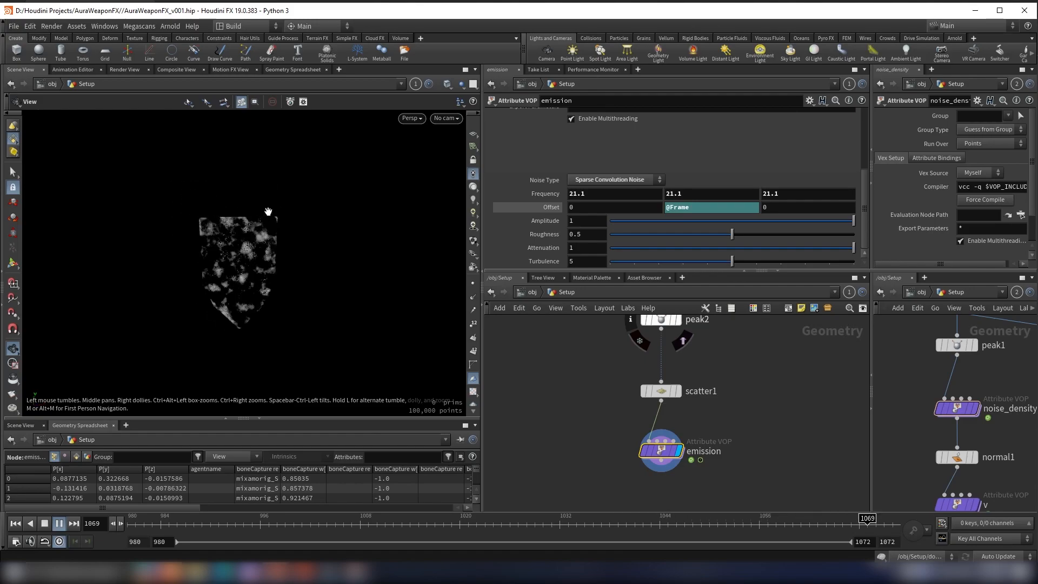
pyautogui.click(59, 524)
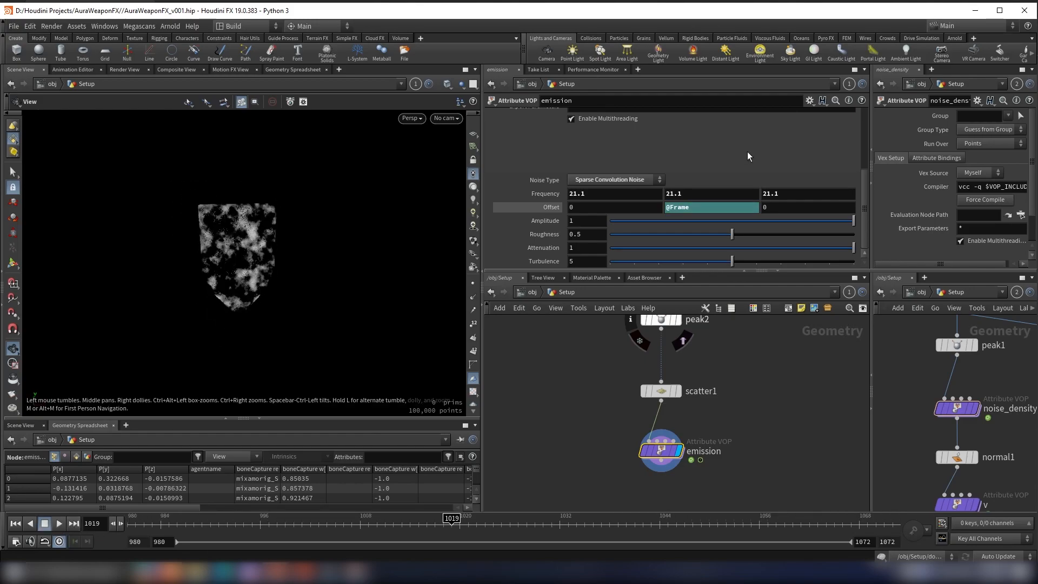
pyautogui.click(699, 210)
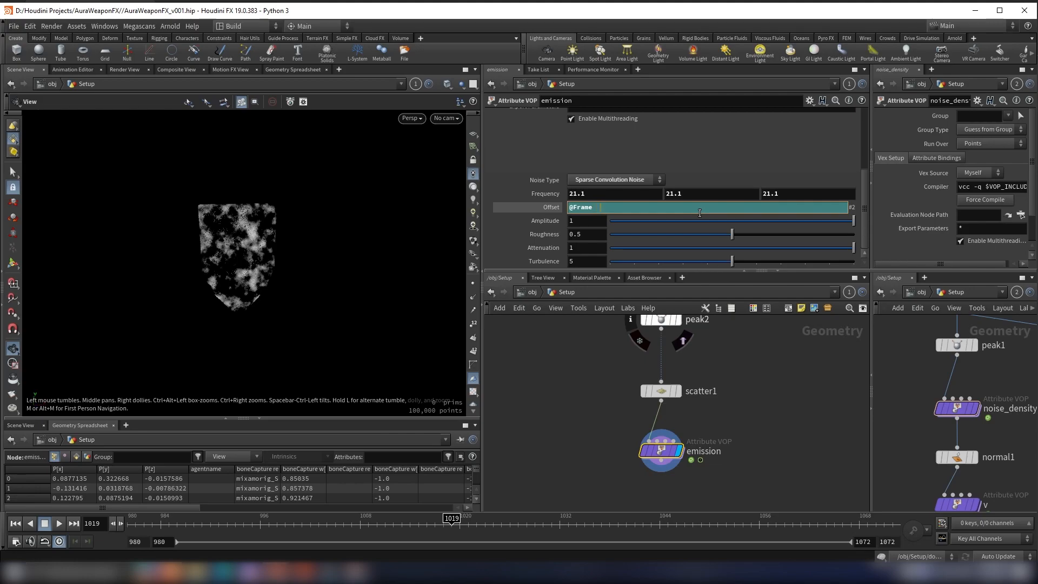
pyautogui.write('* 0.7')
pyautogui.press('Return')
pyautogui.click(59, 524)
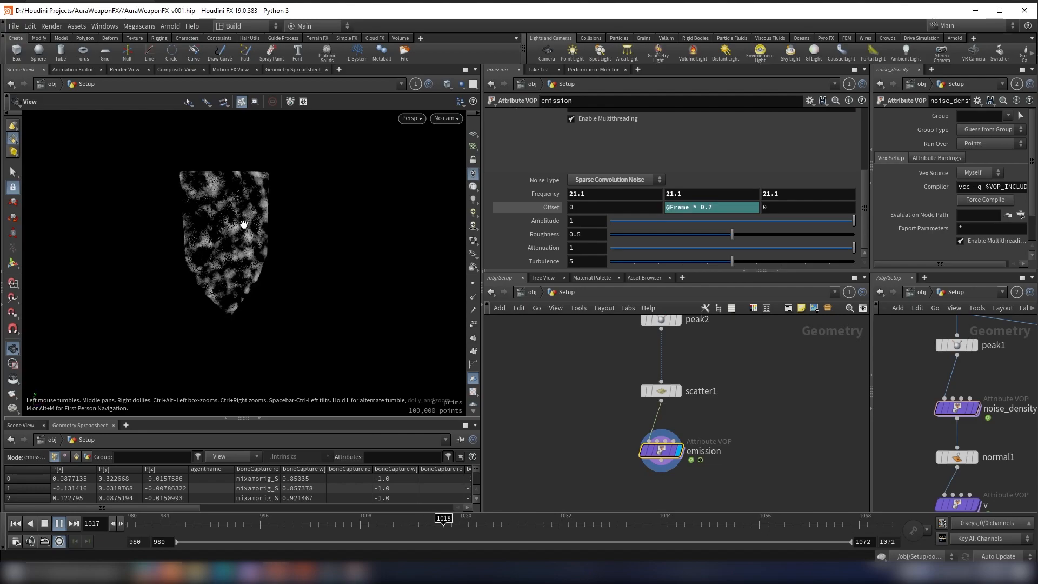
pyautogui.click(59, 525)
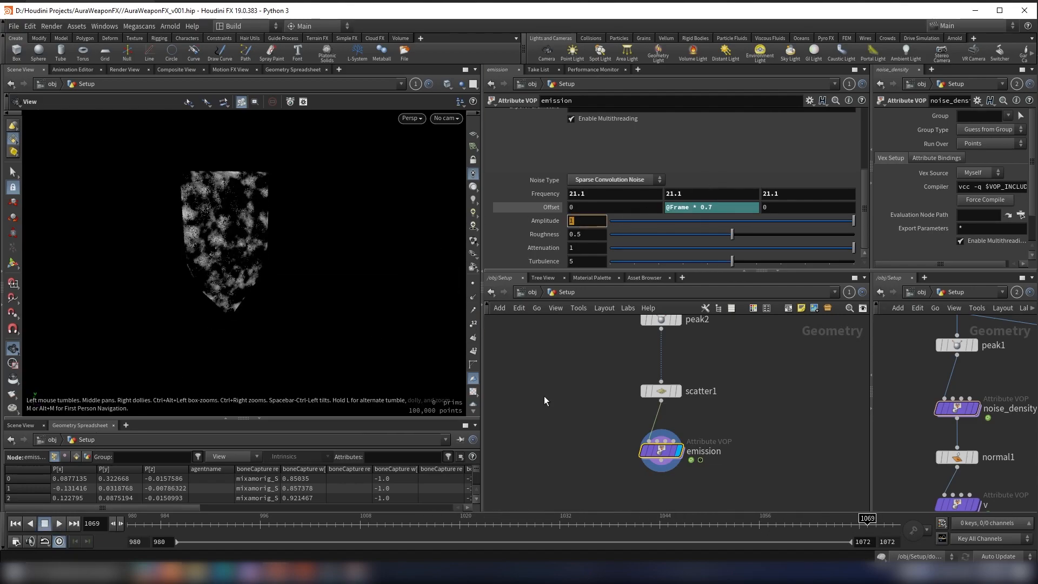
# Step: Set the emission noise's Amplitude to 3 and its Roughness to 0.567
pyautogui.click(585, 343)
pyautogui.moveTo(275, 228)
pyautogui.mouseDown()
pyautogui.moveTo(292, 230)
pyautogui.moveTo(268, 229)
pyautogui.moveTo(286, 230)
pyautogui.moveTo(278, 230)
pyautogui.mouseUp()
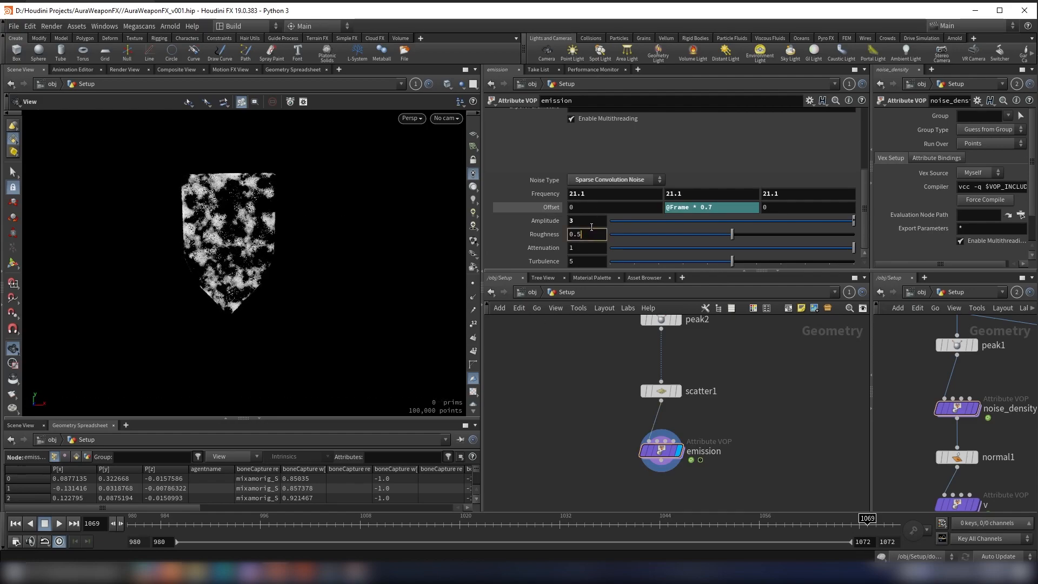
pyautogui.press('Return')
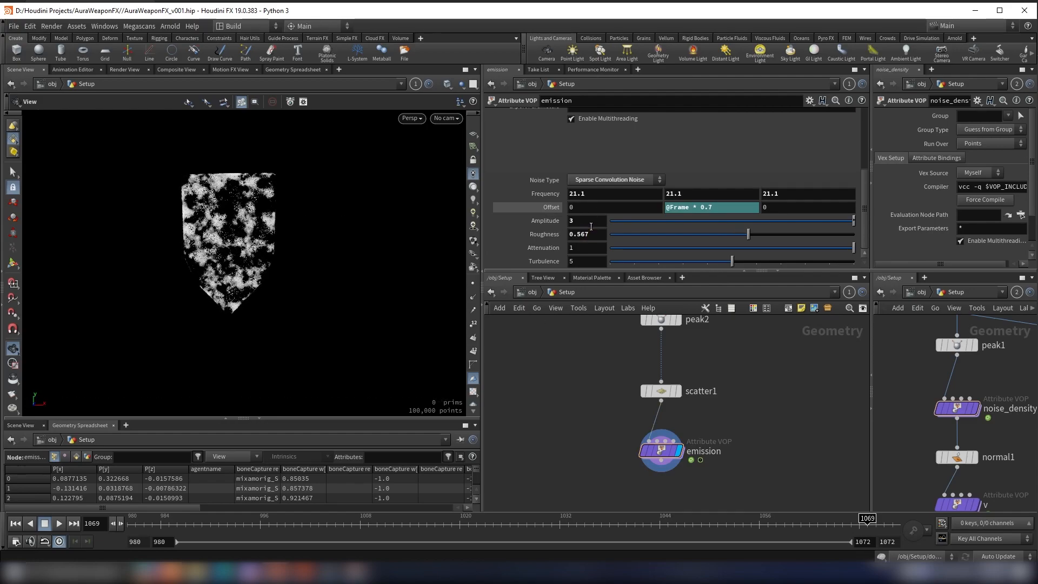
# Step: Examine the adjusted noise pattern on the shield points from several angles and distances
pyautogui.scroll(5, 301, 208)
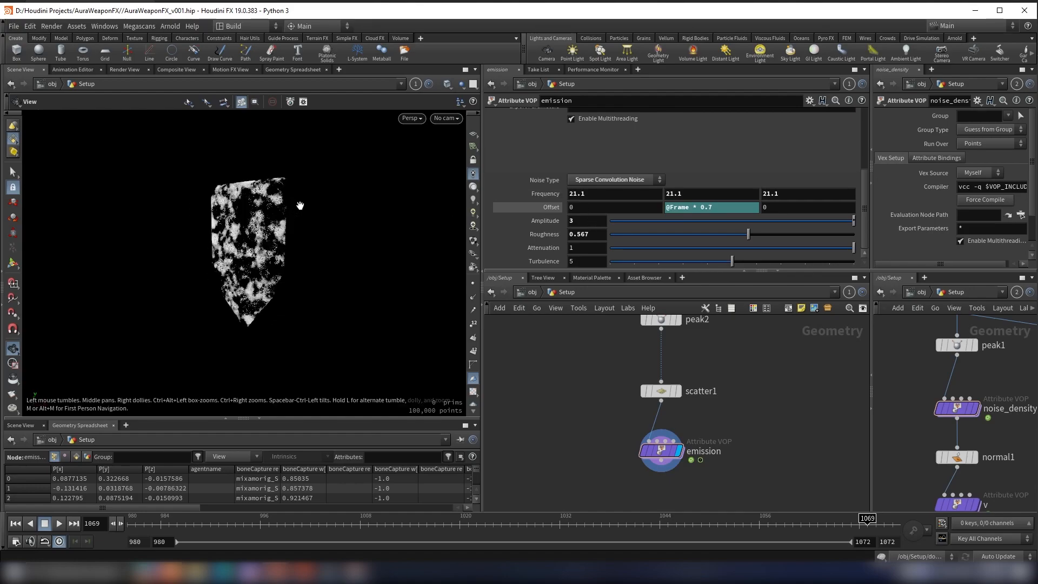
pyautogui.moveTo(295, 215); pyautogui.dragTo(343, 225)
pyautogui.moveTo(422, 256); pyautogui.dragTo(489, 234)
pyautogui.scroll(-4, 712, 433)
pyautogui.scroll(4, 710, 441)
pyautogui.moveTo(710, 441); pyautogui.dragTo(702, 383, button='middle')
pyautogui.scroll(-3, 705, 381)
pyautogui.scroll(3, 688, 401)
pyautogui.click(672, 394)
pyautogui.moveTo(675, 415); pyautogui.dragTo(670, 383, button='middle')
pyautogui.scroll(1, 660, 397)
pyautogui.scroll(5, 241, 176)
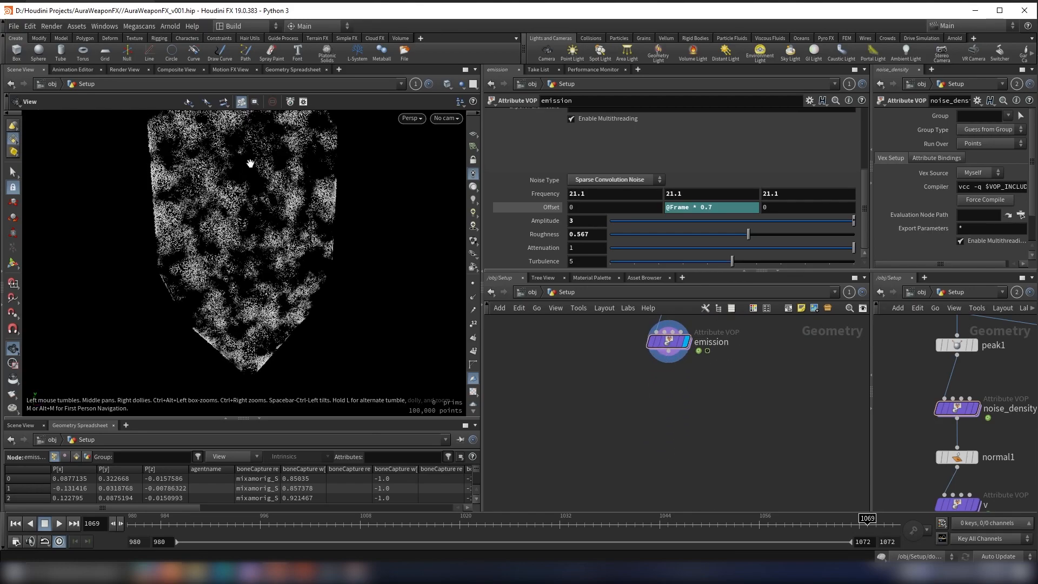
pyautogui.scroll(-4, 237, 176)
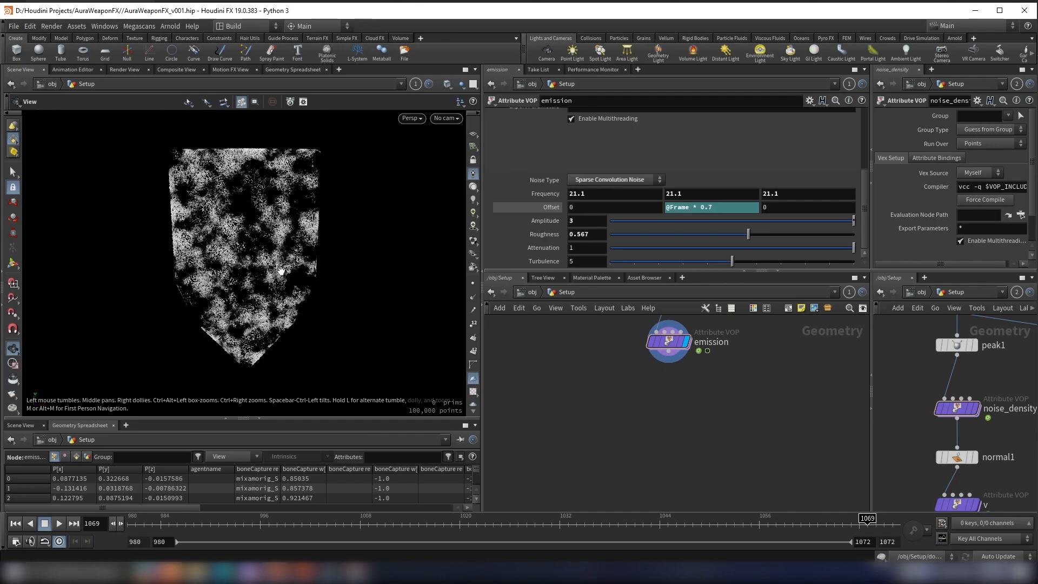
# Step: Add a Blast node below the emission node, connect it, and display it
pyautogui.click(670, 361)
pyautogui.press('Tab')
pyautogui.write('blas')
pyautogui.press('Return')
pyautogui.scroll(3, 673, 407)
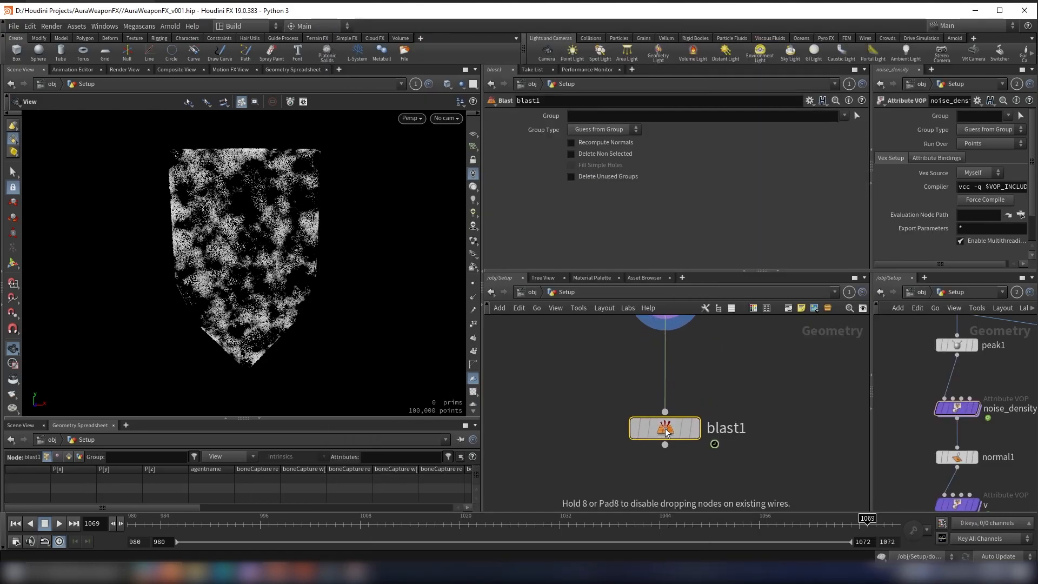
pyautogui.click(705, 397)
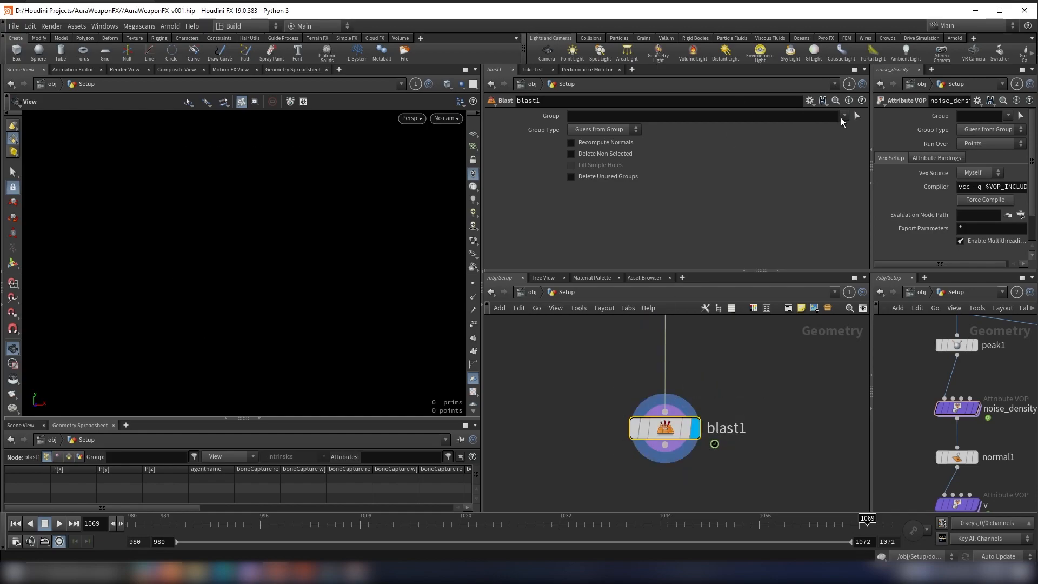
pyautogui.click(783, 118)
pyautogui.write('@Cd.x<0.1')
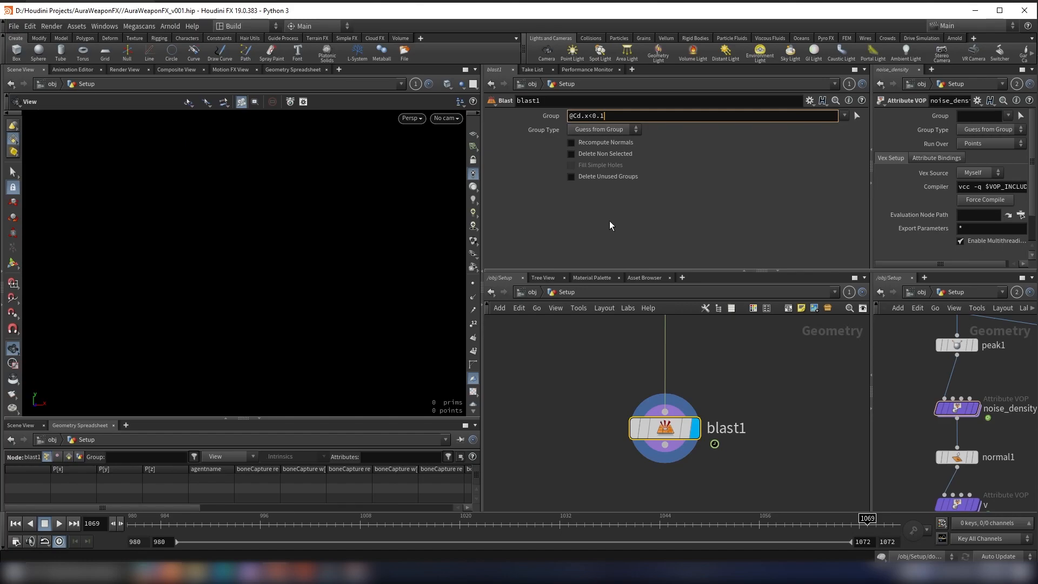
pyautogui.press('Return')
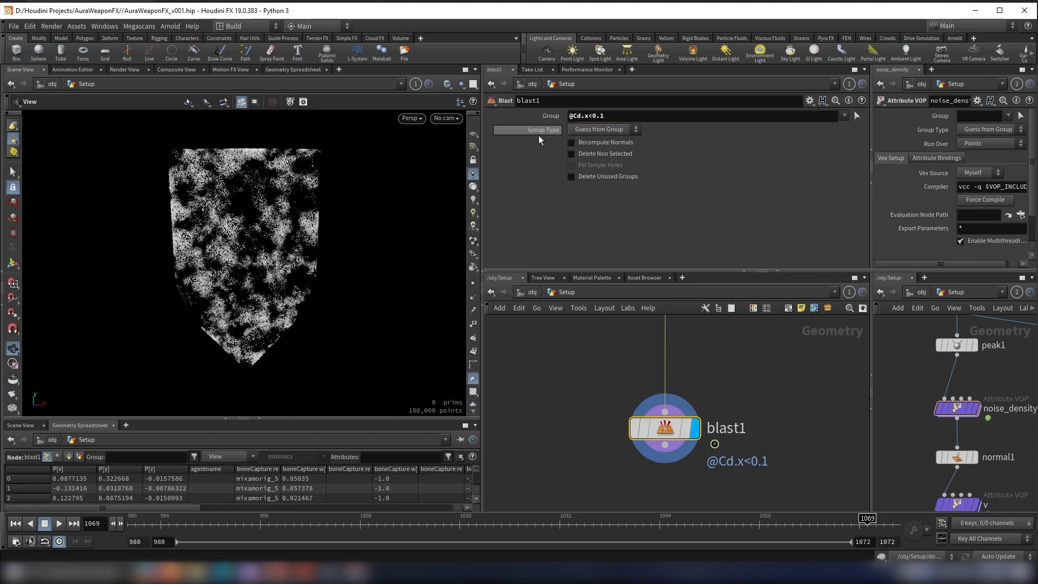
pyautogui.click(594, 130)
pyautogui.click(581, 172)
# Step: Toggle the bypass of blast1 to compare the shield points with and without the deletion
pyautogui.scroll(5, 322, 276)
pyautogui.moveTo(631, 402)
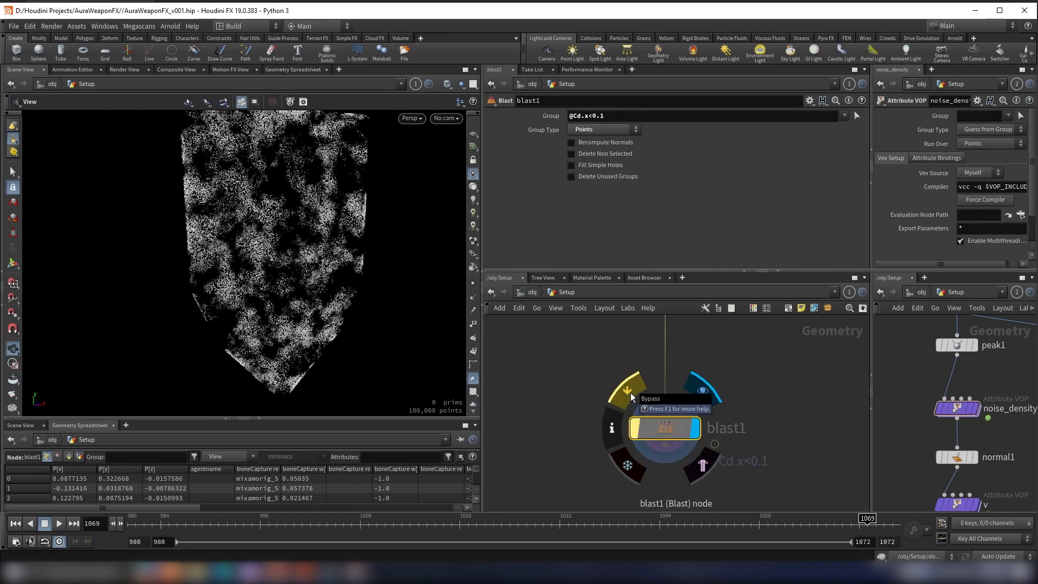
pyautogui.click(632, 390)
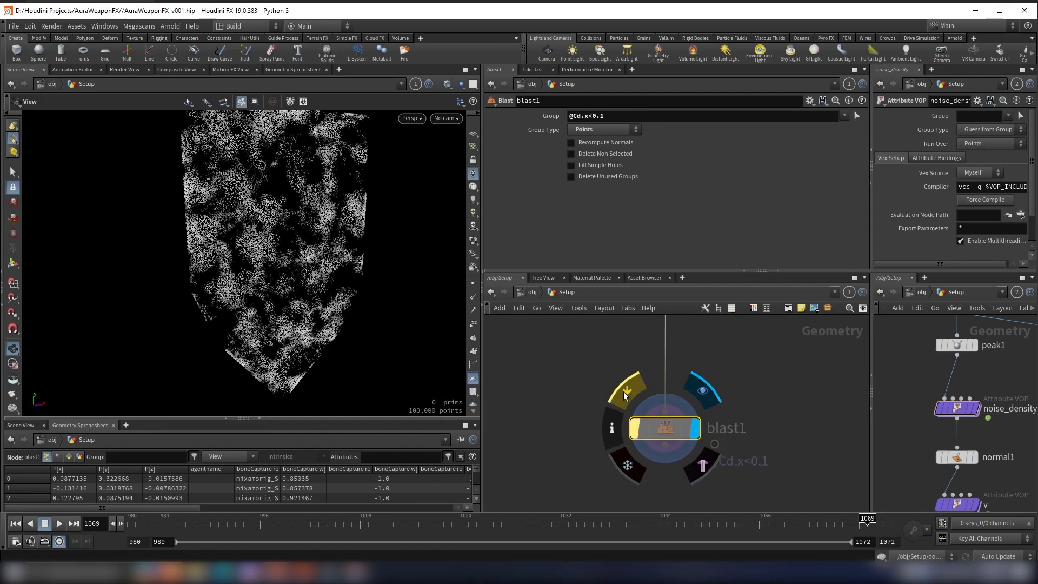
pyautogui.moveTo(383, 357); pyautogui.dragTo(365, 312, button='right')
pyautogui.moveTo(365, 311); pyautogui.dragTo(319, 290, button='middle')
pyautogui.moveTo(320, 290); pyautogui.dragTo(427, 365, button='right')
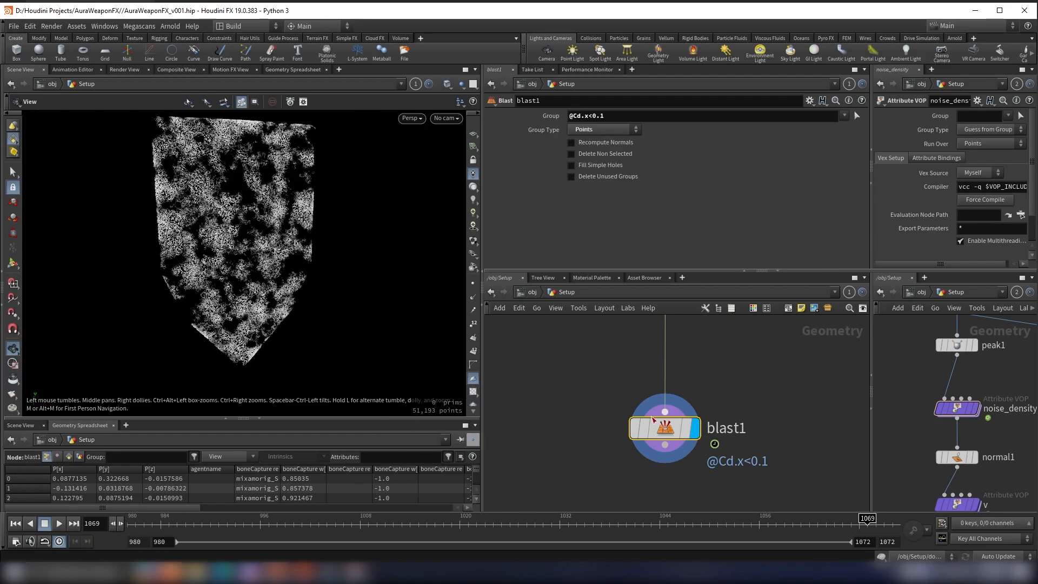
# Step: Add a POP Network to the Setup network, placed below the Blast node
pyautogui.scroll(-4, 546, 335)
pyautogui.press('Tab')
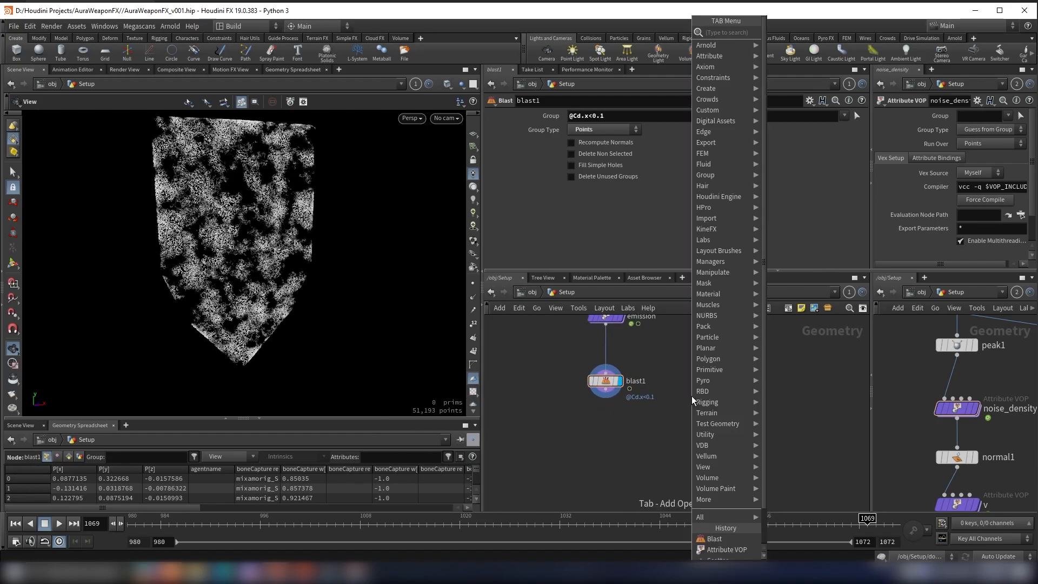
pyautogui.write('pop')
pyautogui.press('Return')
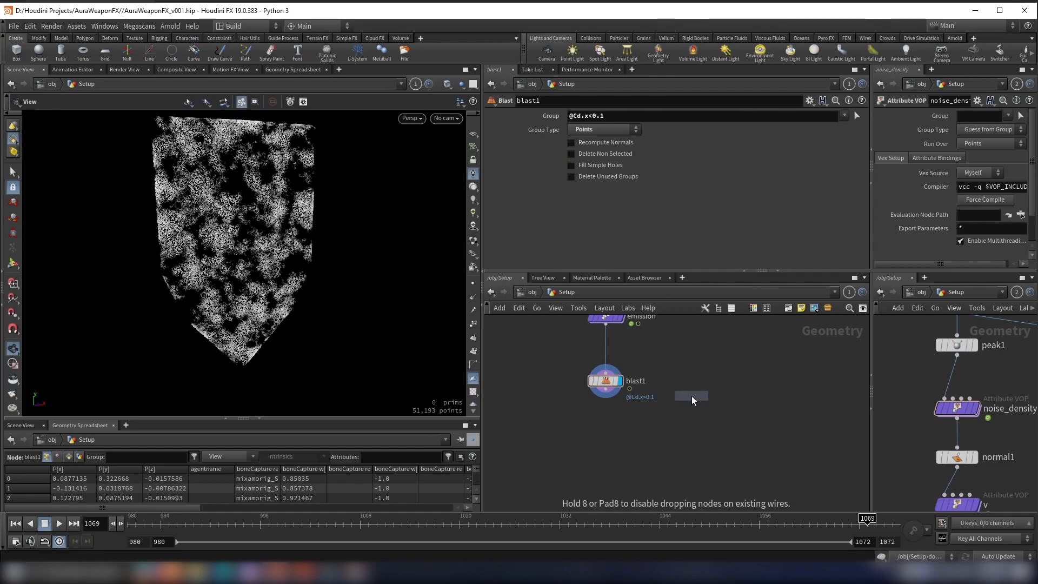
pyautogui.click(689, 444)
# Step: Connect the output of blast1 to the first input of the POP Network
pyautogui.scroll(2, 606, 391)
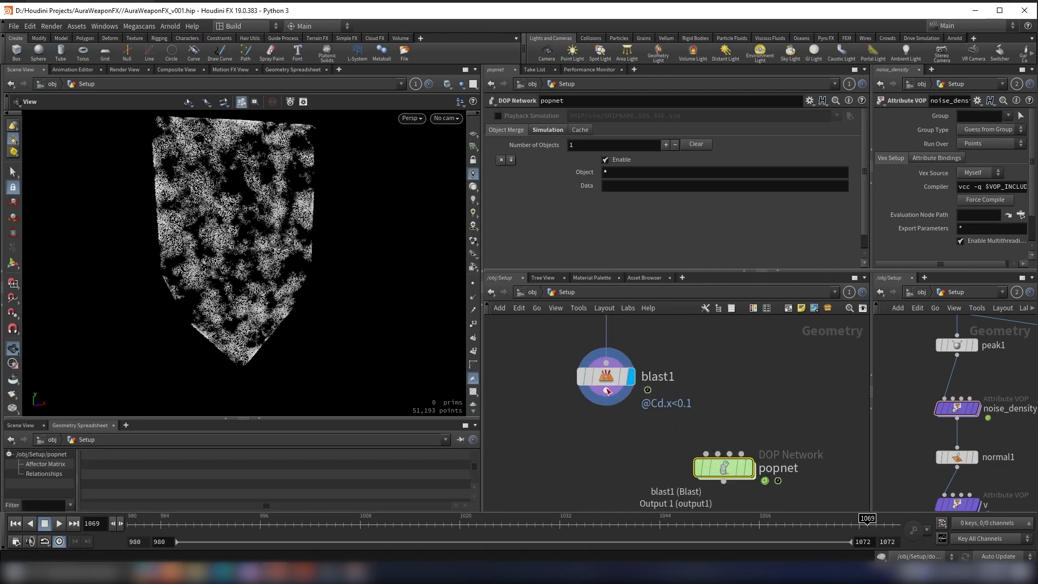
pyautogui.click(606, 391)
pyautogui.click(633, 454)
pyautogui.moveTo(545, 371); pyautogui.dragTo(595, 446, button='middle')
pyautogui.scroll(-3, 598, 373)
pyautogui.scroll(1, 624, 362)
pyautogui.scroll(-3, 622, 363)
pyautogui.scroll(3, 642, 425)
# Step: Wire the velocity volume branch into the second input of the POP Network
pyautogui.click(654, 432)
pyautogui.scroll(-5, 689, 381)
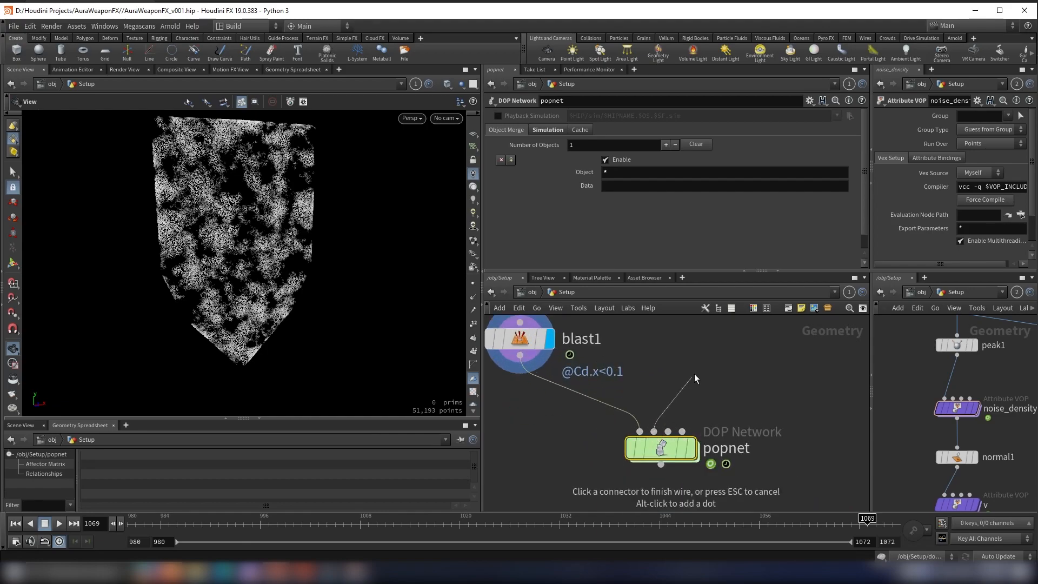
pyautogui.scroll(5, 670, 352)
pyautogui.scroll(-5, 673, 435)
pyautogui.moveTo(674, 434); pyautogui.dragTo(684, 351, button='middle')
pyautogui.scroll(4, 638, 440)
pyautogui.moveTo(661, 471); pyautogui.dragTo(678, 440, button='middle')
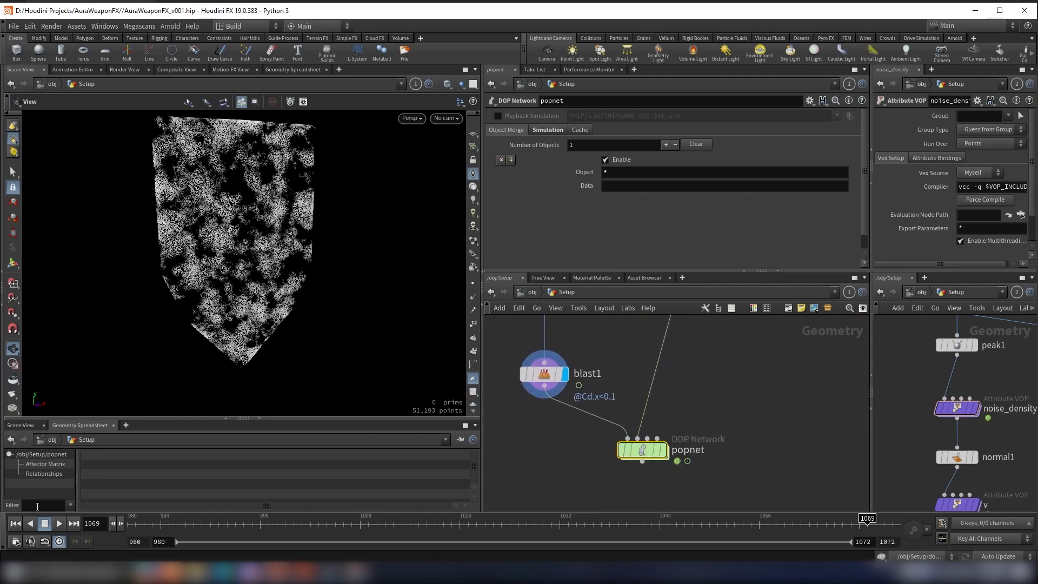
# Step: Display the POP Network at frame 980 and set its simulation Start Frame to 980
pyautogui.click(16, 523)
pyautogui.scroll(2, 668, 449)
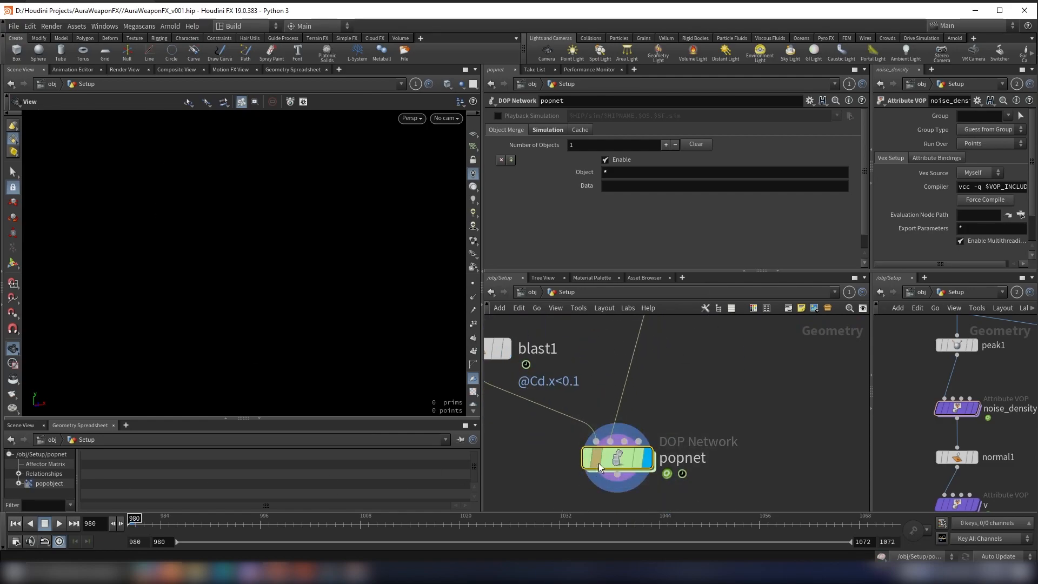
pyautogui.click(549, 130)
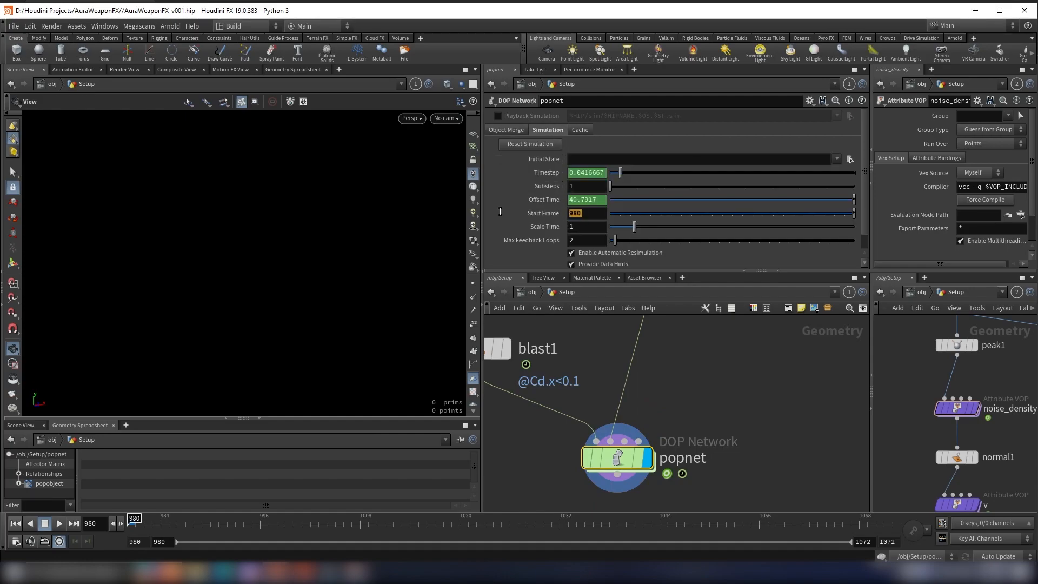
# Step: Open the POP Network and select the source_first_input node
pyautogui.doubleClick(616, 457)
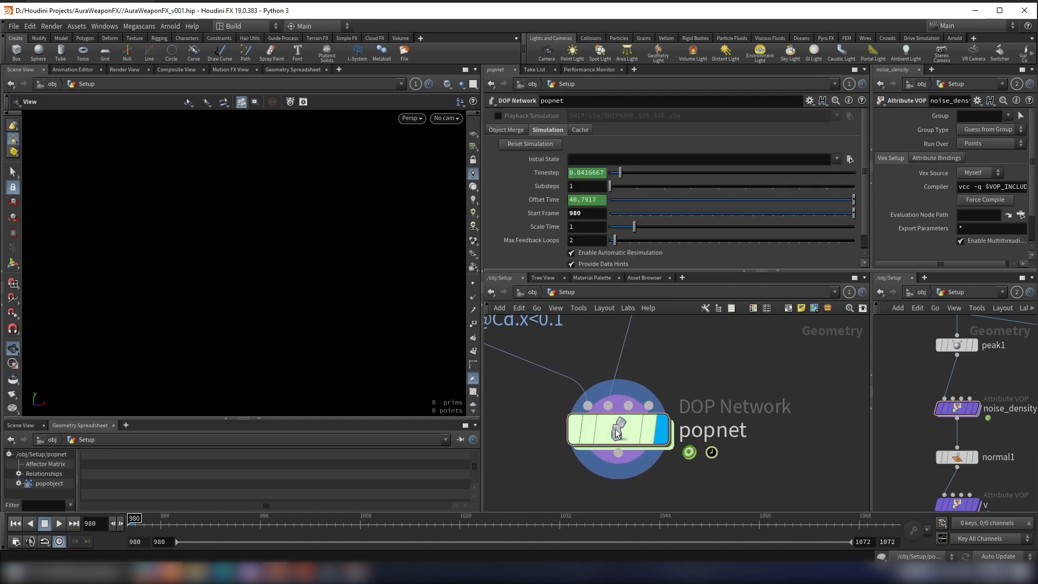
pyautogui.moveTo(659, 433); pyautogui.dragTo(659, 342)
pyautogui.click(660, 344)
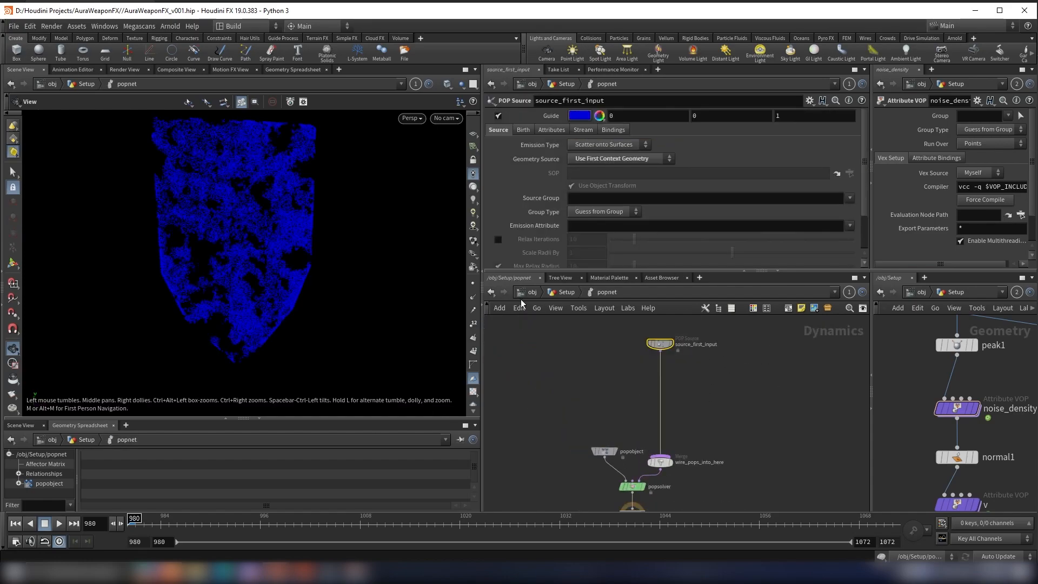
pyautogui.scroll(8, 693, 375)
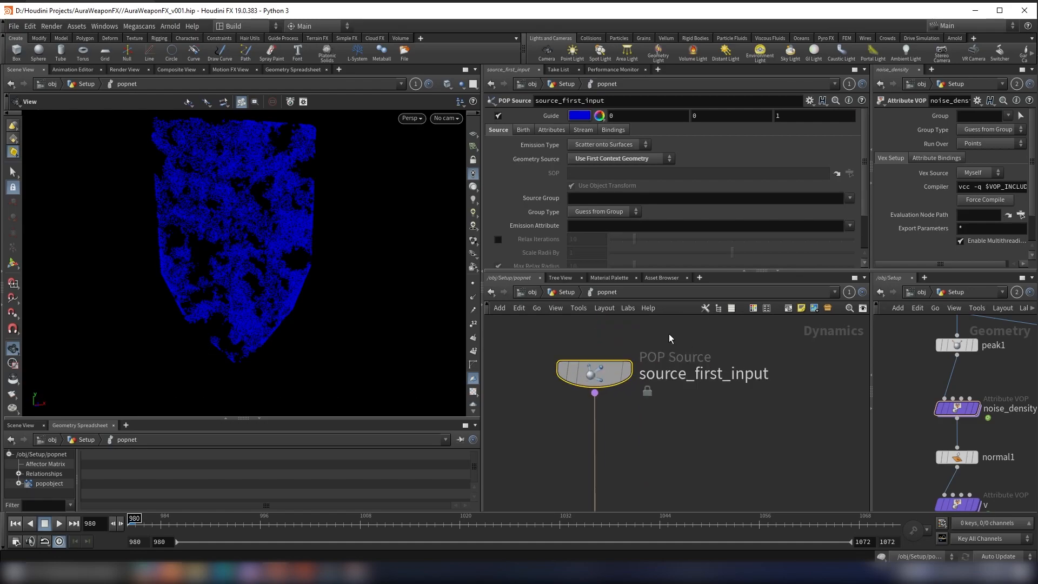
# Step: Return to the Setup network, inspect the points of blast1 at frame 980, and display the POP Network again
pyautogui.click(570, 294)
pyautogui.click(592, 403)
pyautogui.press('Escape')
pyautogui.click(596, 390)
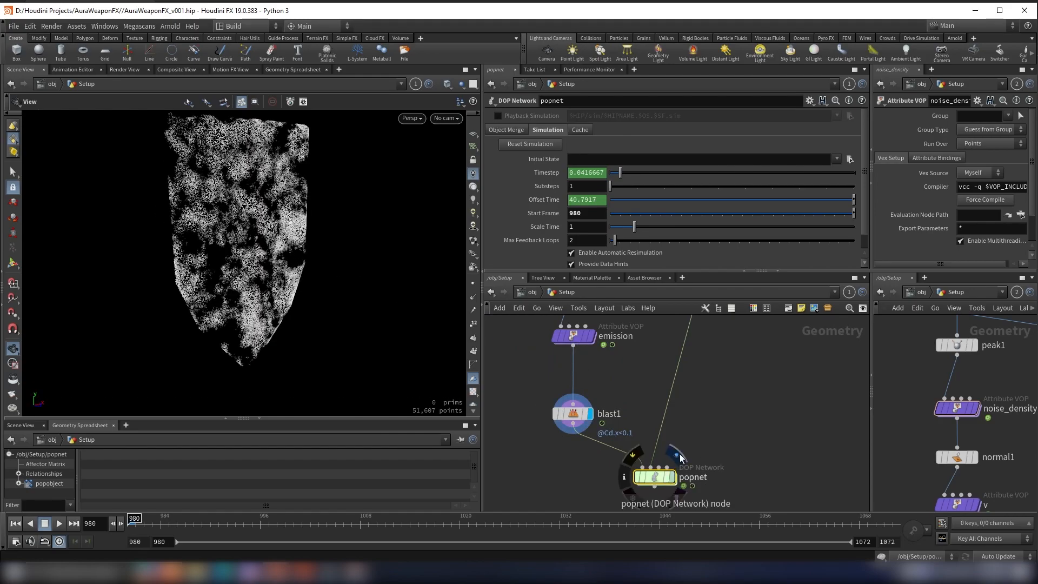
pyautogui.click(680, 459)
# Step: Inside the POP Network, change the Emission Type of source_first_input so it no longer scatters onto surfaces
pyautogui.doubleClick(654, 477)
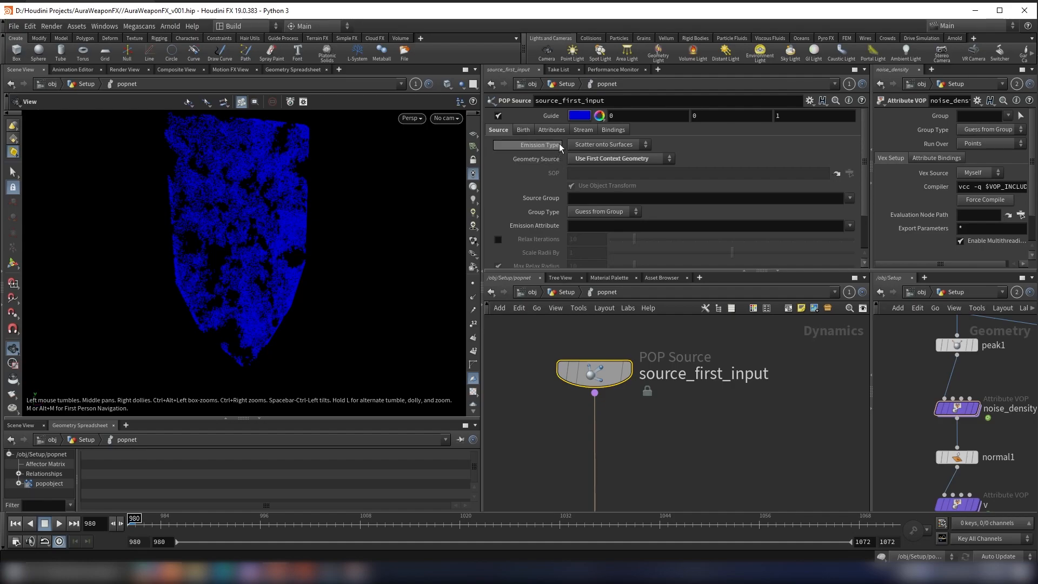
pyautogui.click(591, 144)
pyautogui.click(588, 158)
pyautogui.scroll(-3, 560, 176)
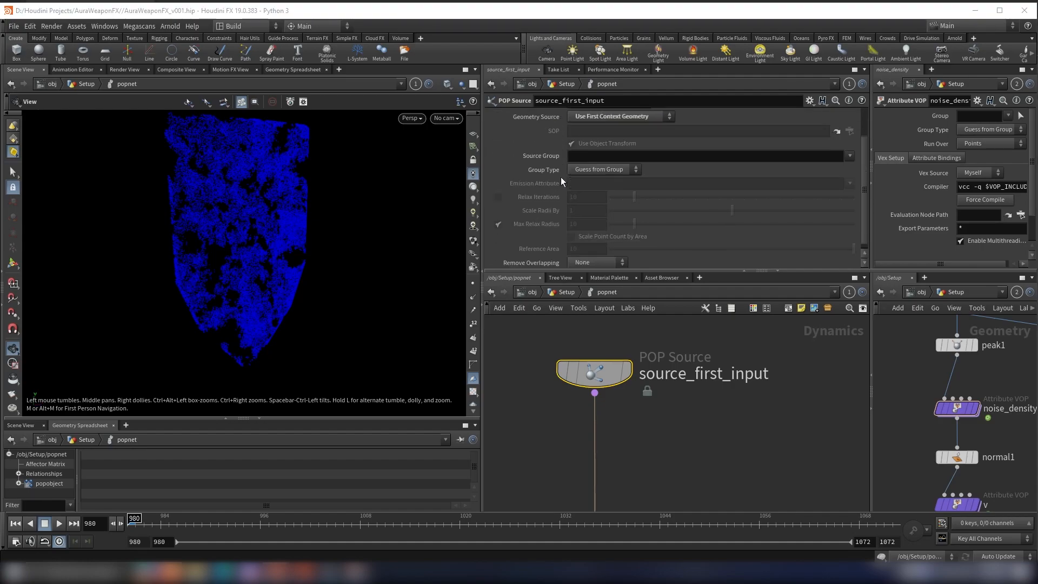
pyautogui.scroll(3, 557, 166)
# Step: Set the Life Expectancy of the particles born from source_first_input to 0.7
pyautogui.click(523, 130)
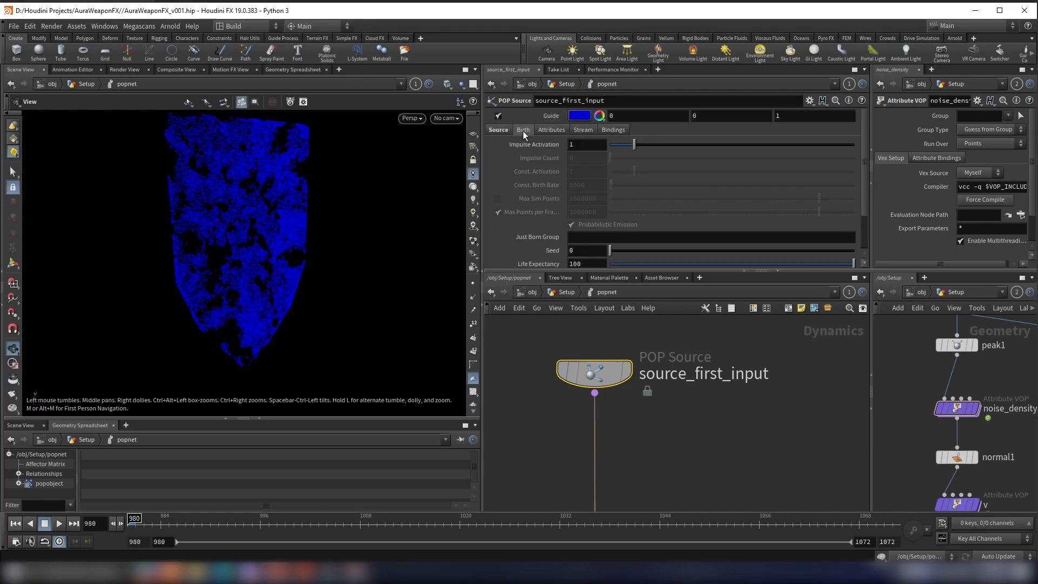
pyautogui.scroll(-3, 604, 194)
pyautogui.moveTo(591, 216); pyautogui.dragTo(456, 209)
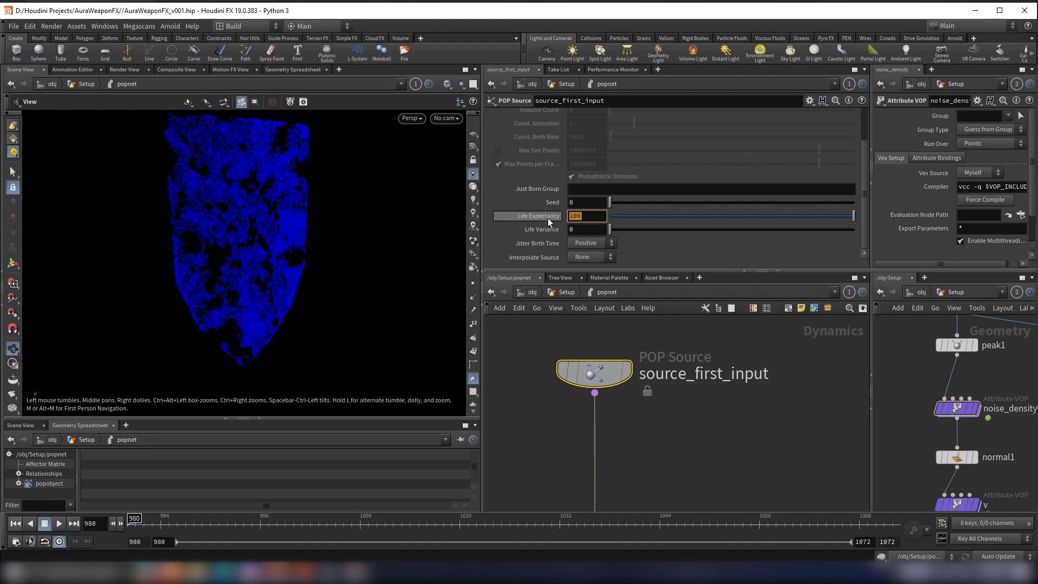
pyautogui.write('.7')
pyautogui.press('Return')
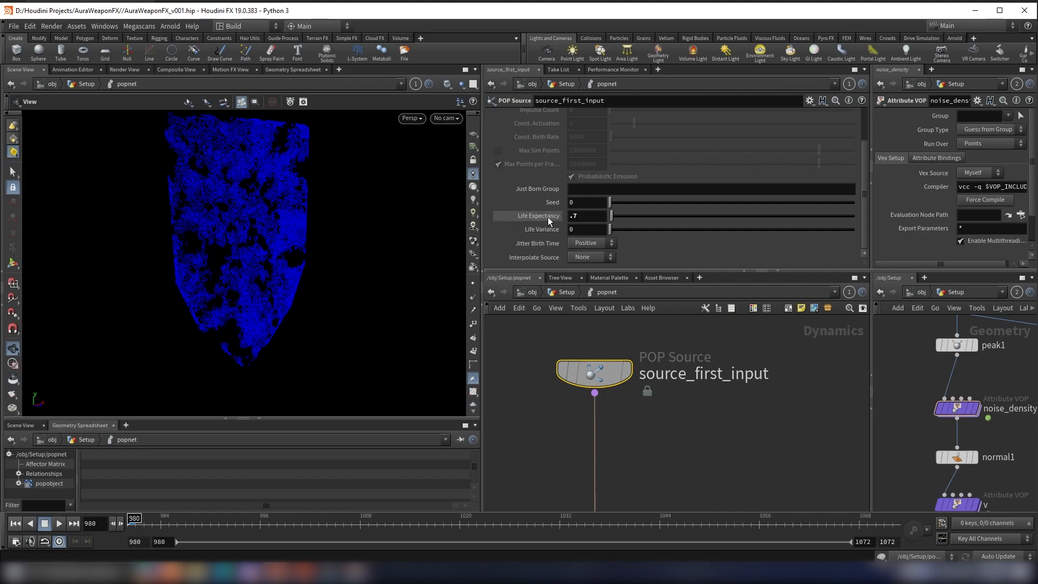
# Step: Link Life Variance to Life Expectancy with a relative channel reference and halve it, giving ch("life")/2
pyautogui.moveTo(547, 219); pyautogui.dragTo(544, 232)
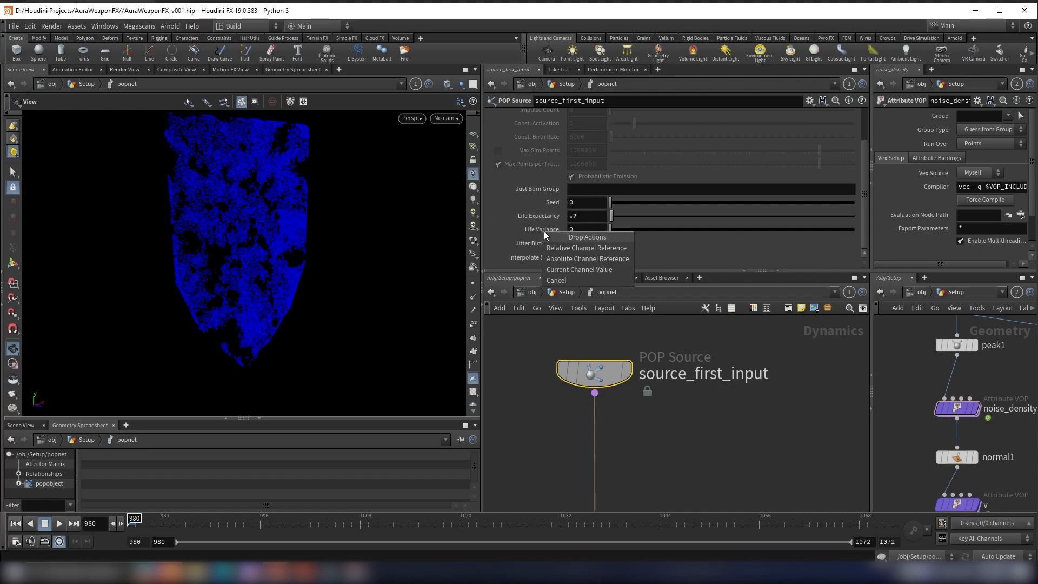
pyautogui.click(573, 251)
pyautogui.write('/2')
pyautogui.press('Return')
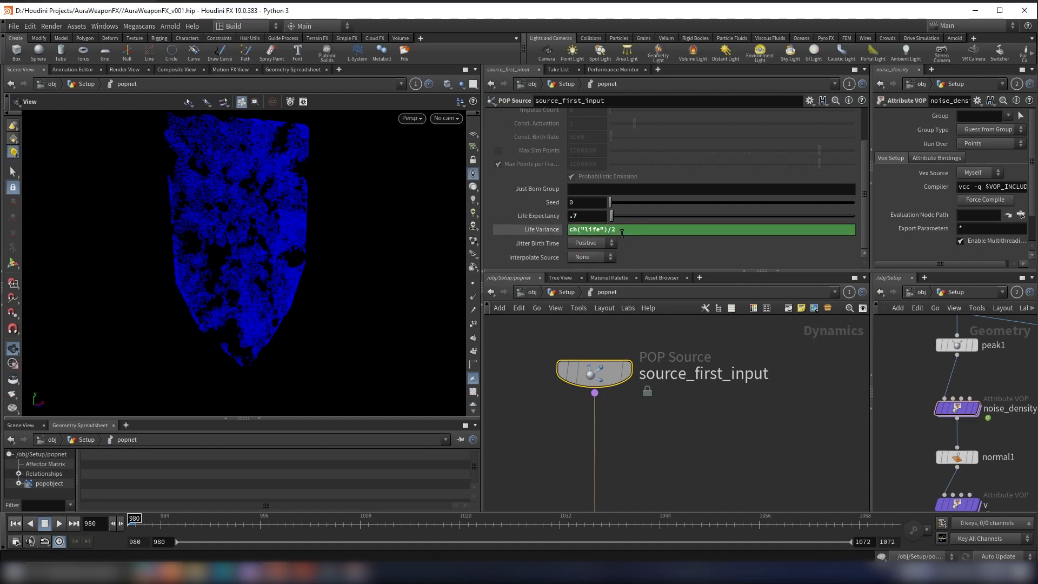
pyautogui.click(545, 229)
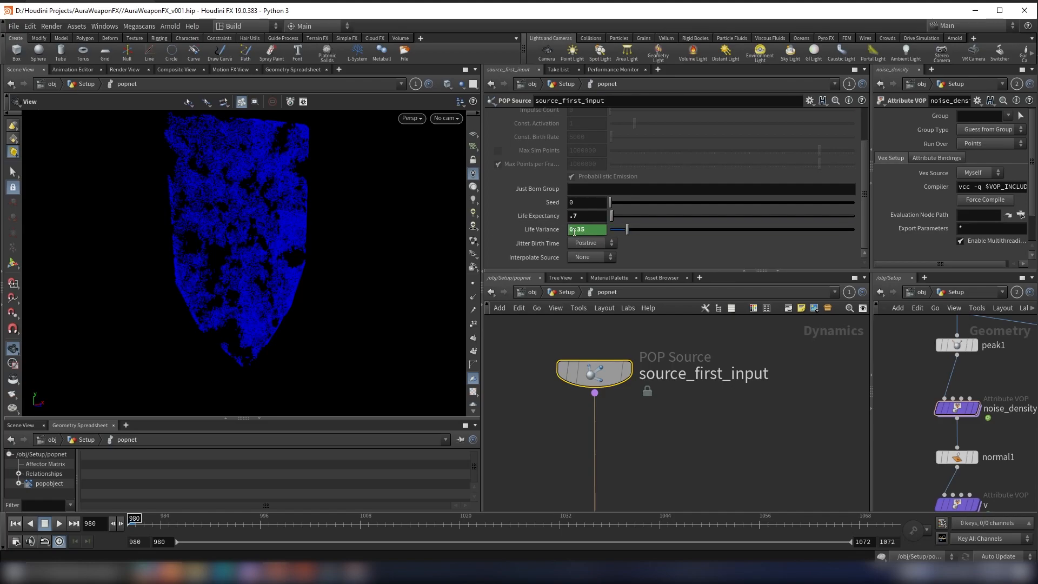
# Step: Set Inherit Velocity to 0 in the attribute settings of source_first_input
pyautogui.scroll(-3, 636, 403)
pyautogui.scroll(3, 637, 151)
pyautogui.scroll(-3, 632, 184)
pyautogui.scroll(3, 561, 178)
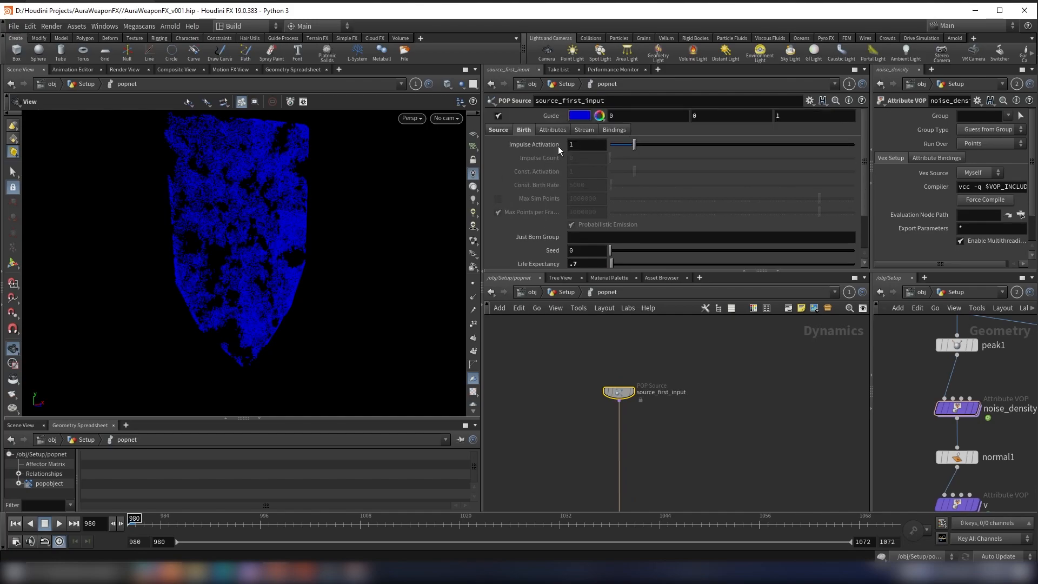
pyautogui.click(557, 133)
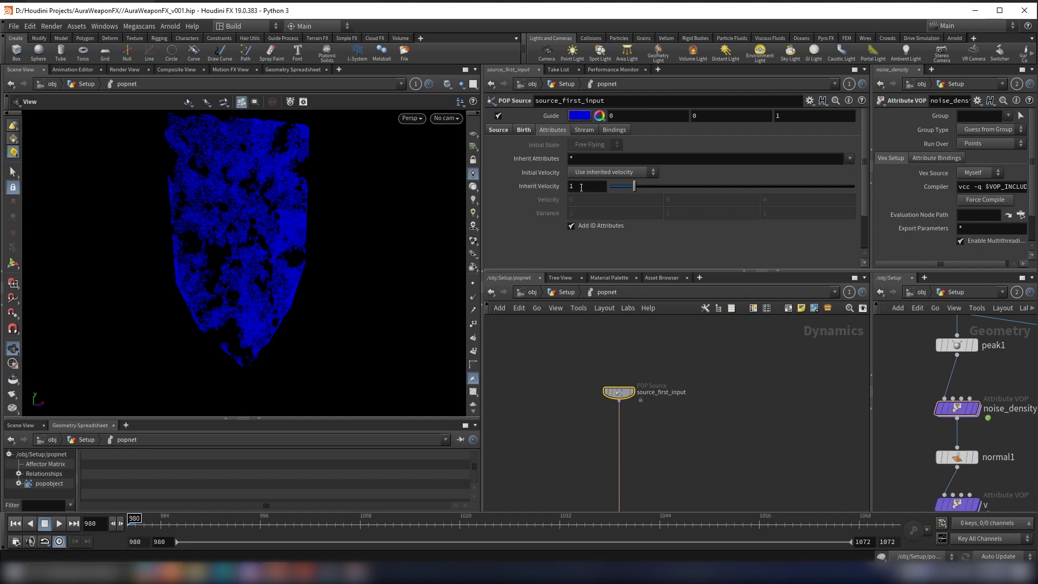
pyautogui.moveTo(630, 190); pyautogui.dragTo(505, 189)
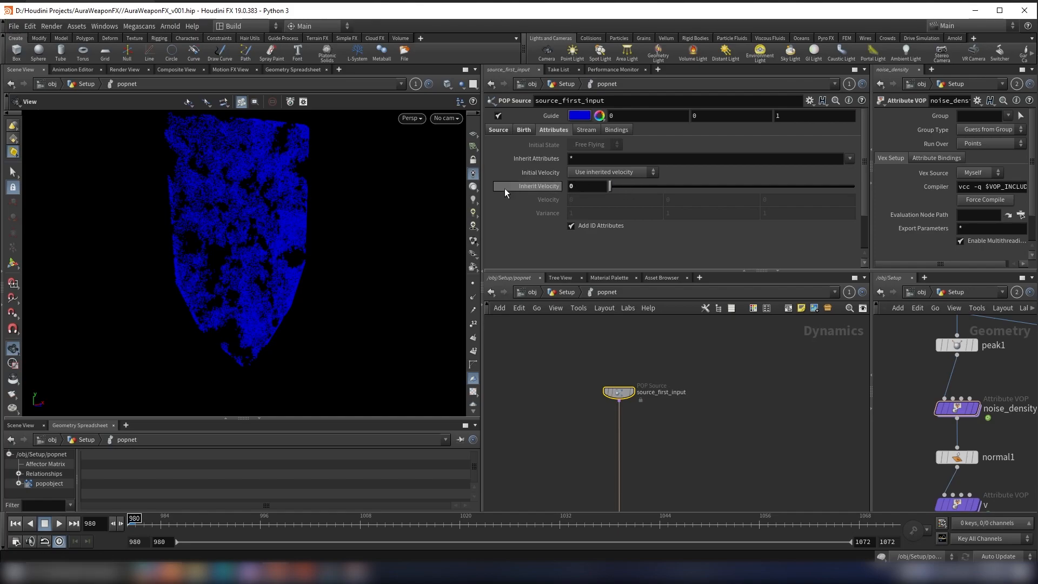
# Step: Insert a POP Advect by Volumes node on the wire directly below source_first_input
pyautogui.scroll(-1, 638, 430)
pyautogui.scroll(2, 646, 369)
pyautogui.moveTo(651, 424); pyautogui.dragTo(627, 395, button='middle')
pyautogui.scroll(-1, 624, 376)
pyautogui.click(628, 387)
pyautogui.press('Tab')
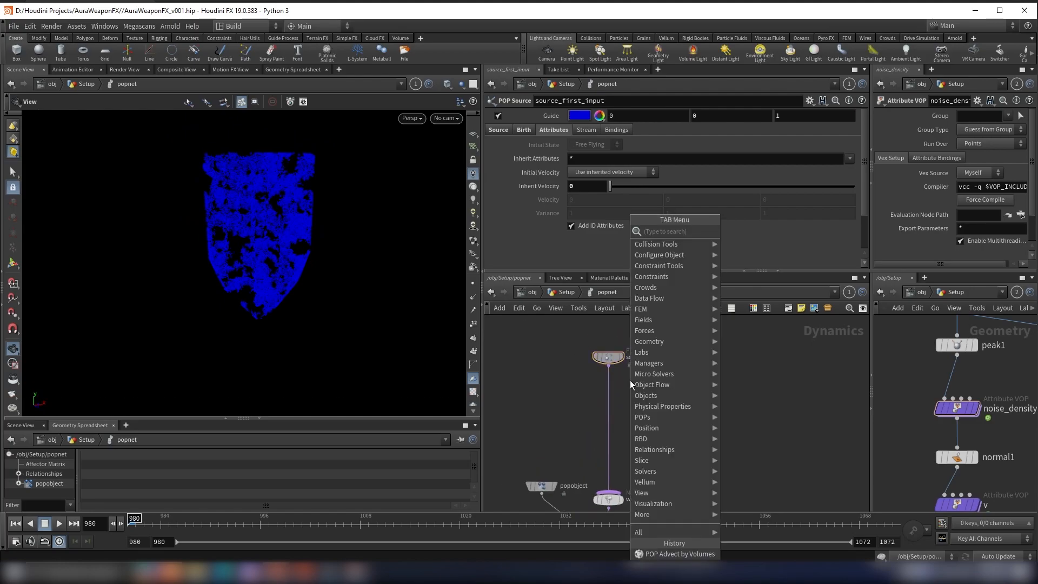
pyautogui.write('pop ad')
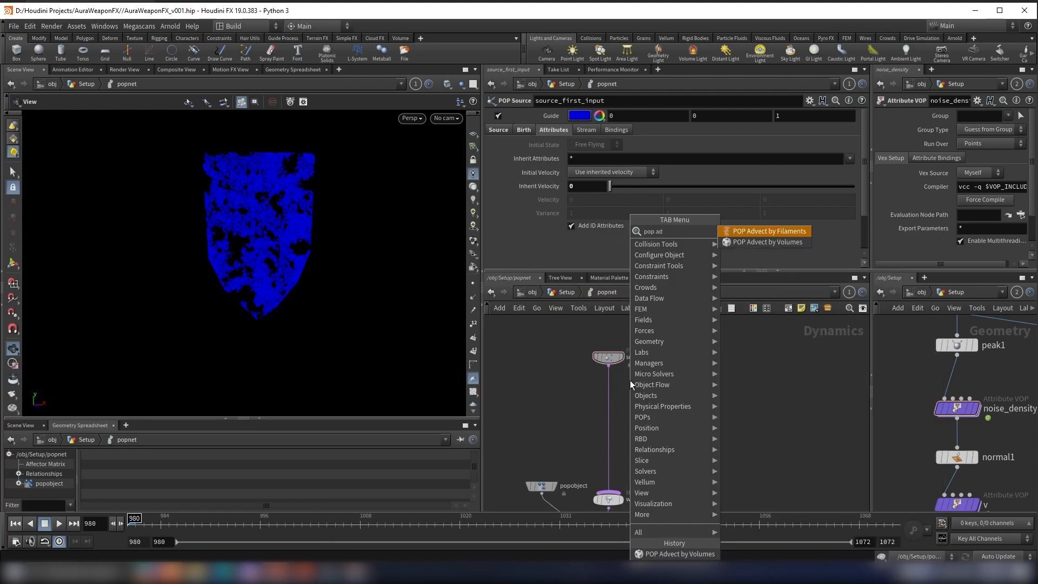
pyautogui.press('Down')
pyautogui.press('Return')
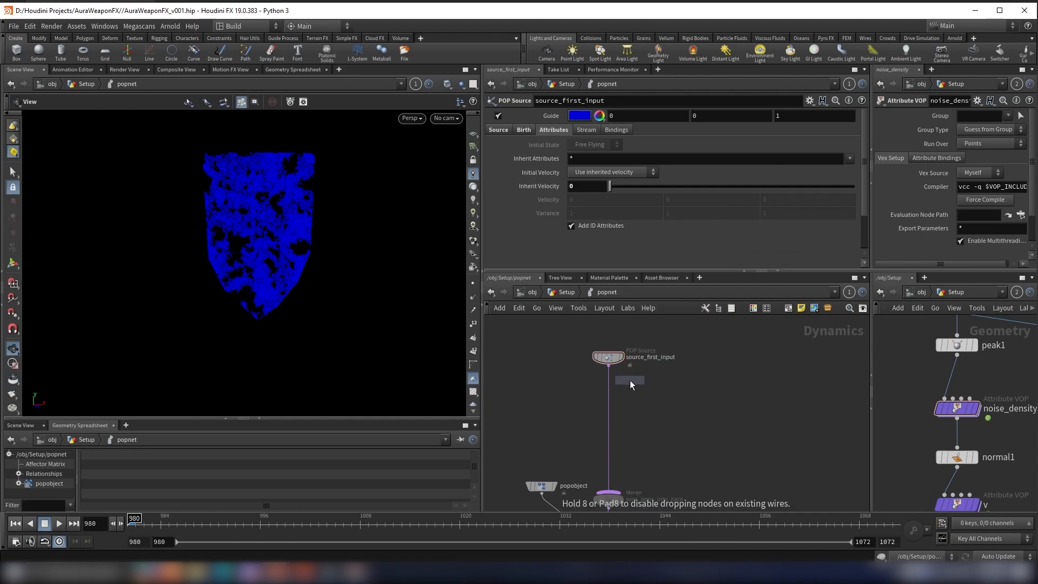
pyautogui.click(605, 417)
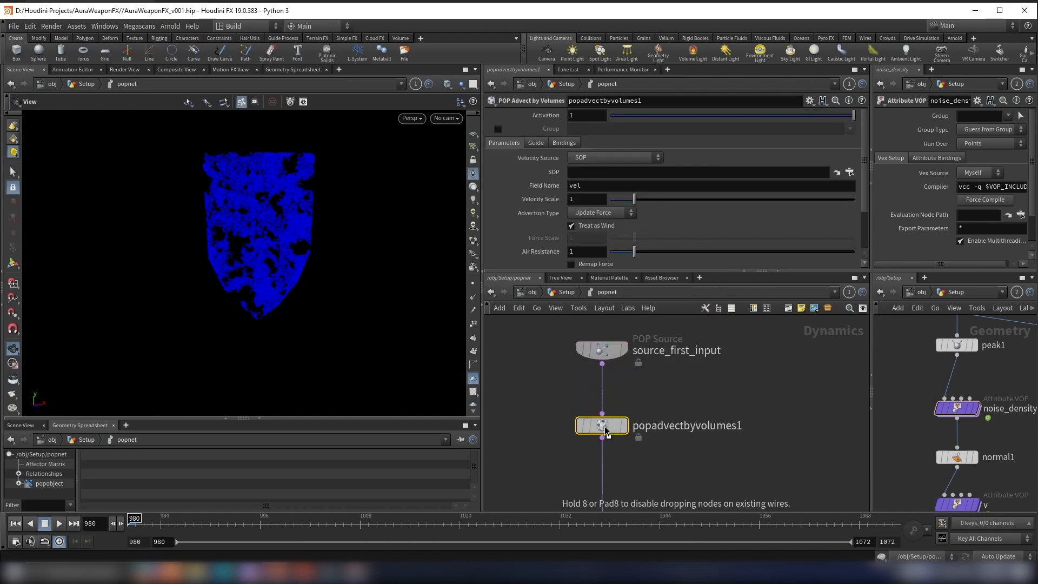
# Step: Set the Velocity Source of the POP Advect by Volumes node to Second Context Geometry
pyautogui.scroll(-3, 627, 428)
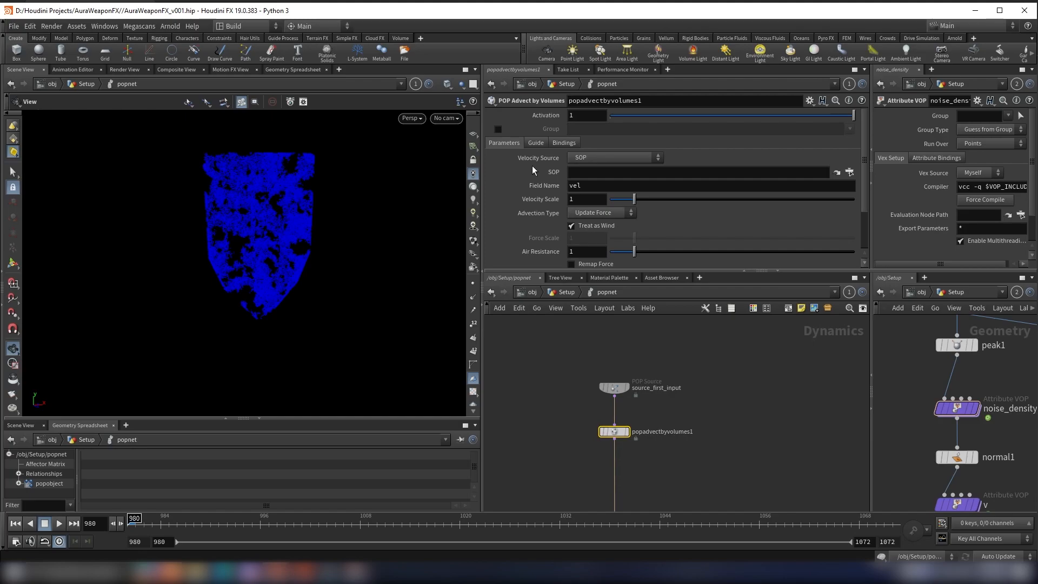
pyautogui.click(594, 157)
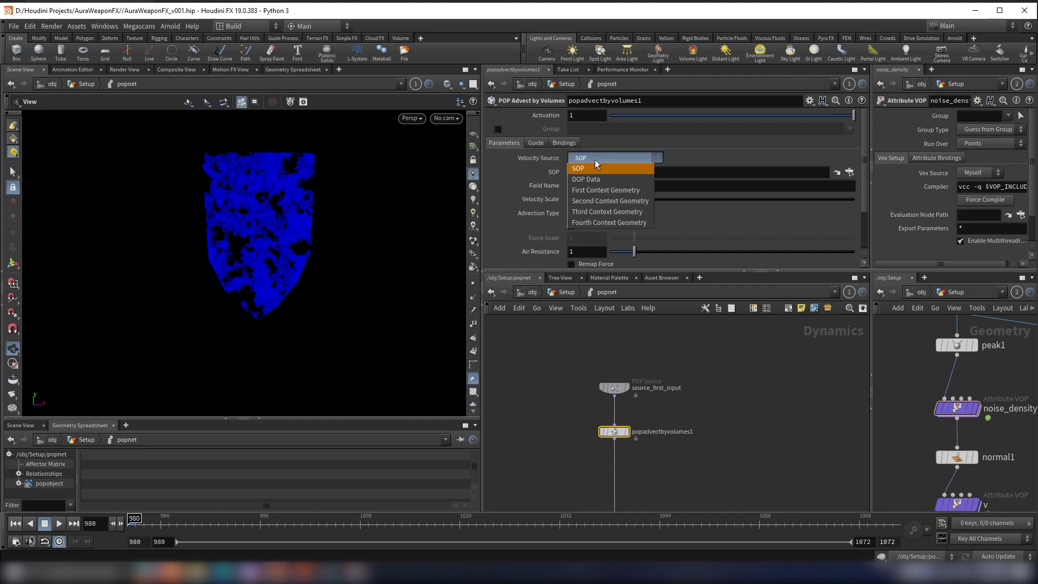
pyautogui.click(601, 202)
# Step: Trace the connections feeding the POP Network in the Setup network and review the advection node's velocity field settings
pyautogui.scroll(-4, 997, 445)
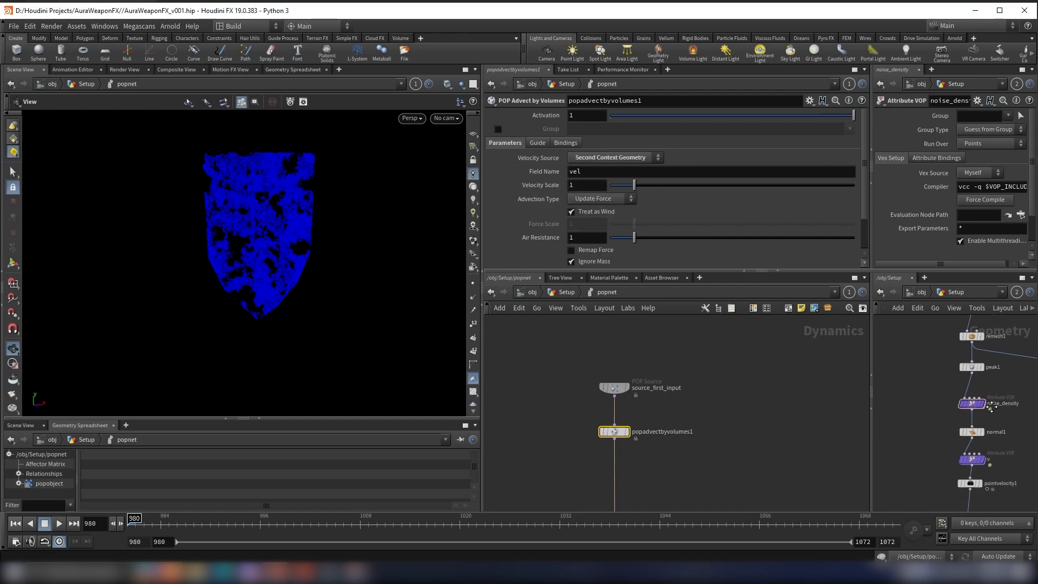
pyautogui.moveTo(996, 445); pyautogui.dragTo(999, 412, button='middle')
pyautogui.scroll(5, 973, 418)
pyautogui.scroll(-5, 965, 427)
pyautogui.moveTo(951, 449); pyautogui.dragTo(983, 359, button='middle')
pyautogui.moveTo(927, 498); pyautogui.dragTo(971, 434, button='middle')
pyautogui.scroll(1, 971, 434)
pyautogui.scroll(3, 969, 433)
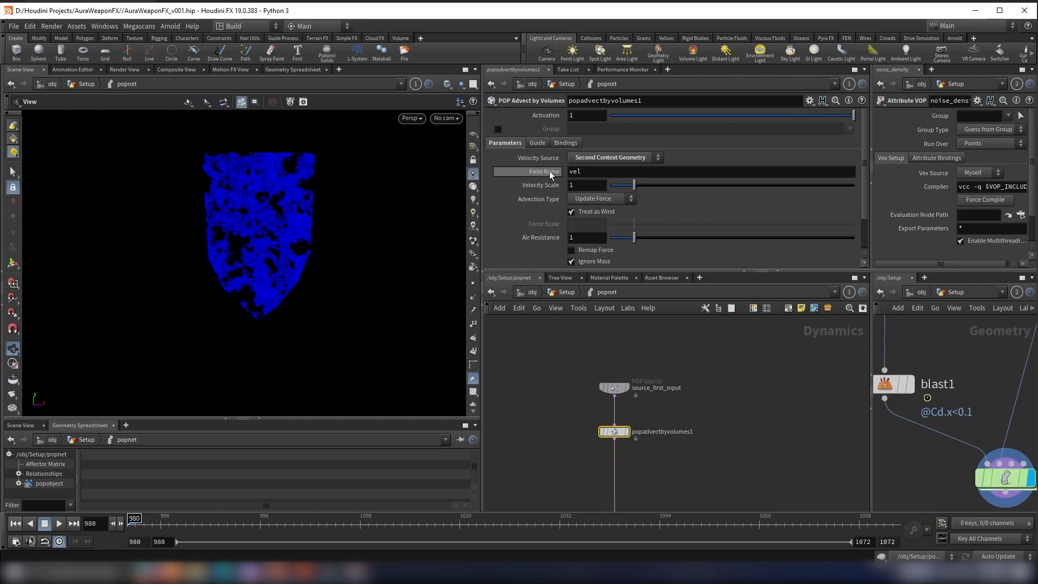
pyautogui.moveTo(541, 185)
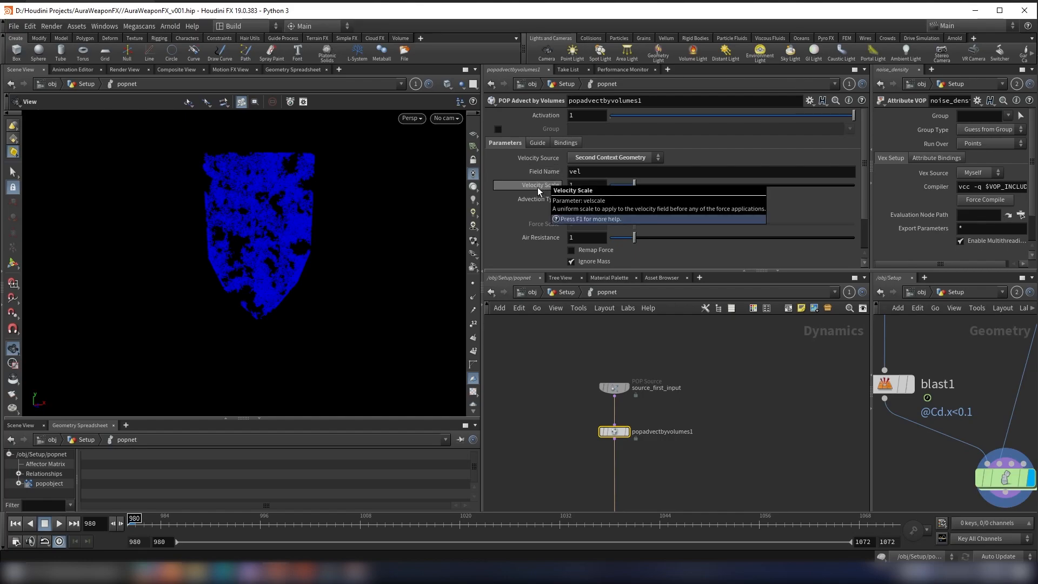
# Step: Set the POP Advect by Volumes node to Update Position, Final Velocity and Trace advection, with a Velocity Scale of 0.5
pyautogui.click(589, 200)
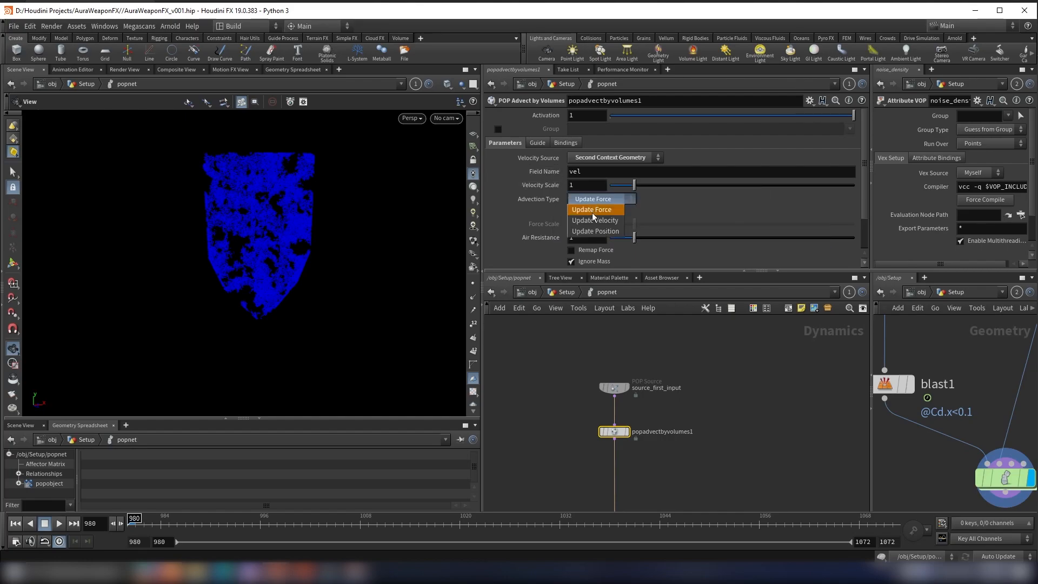
pyautogui.click(595, 231)
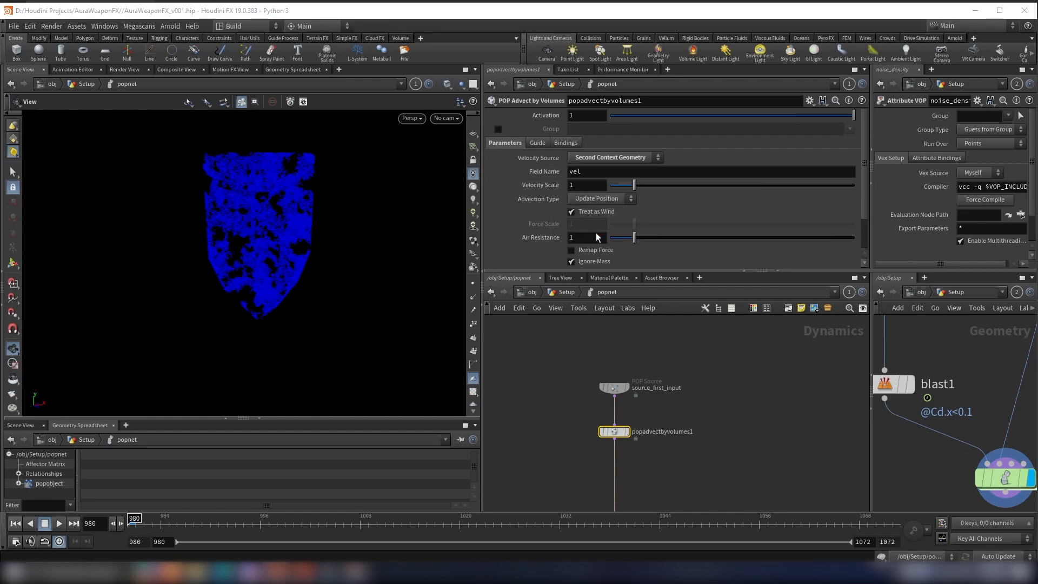
pyautogui.click(608, 199)
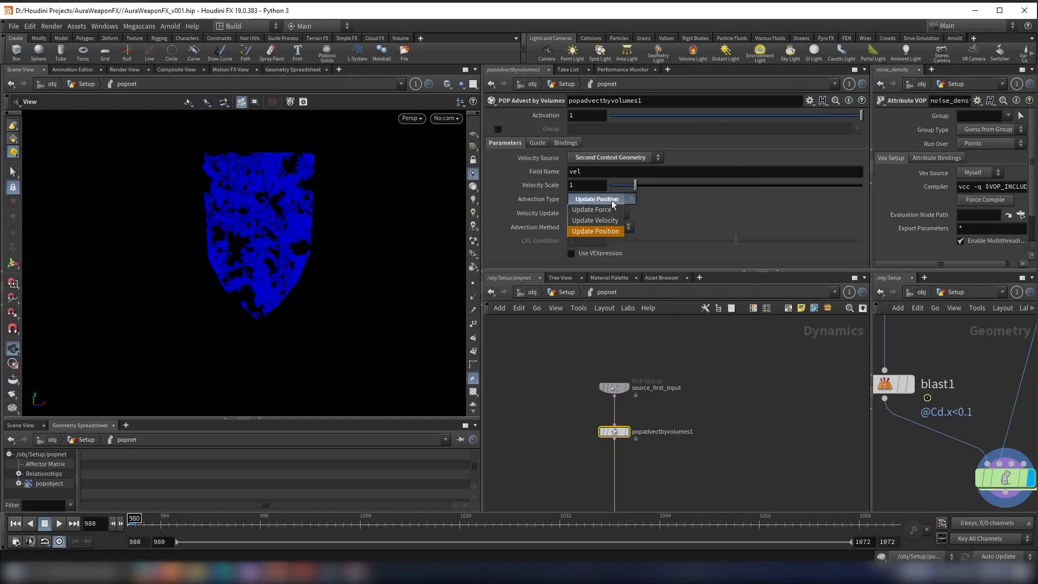
pyautogui.click(658, 204)
pyautogui.click(596, 216)
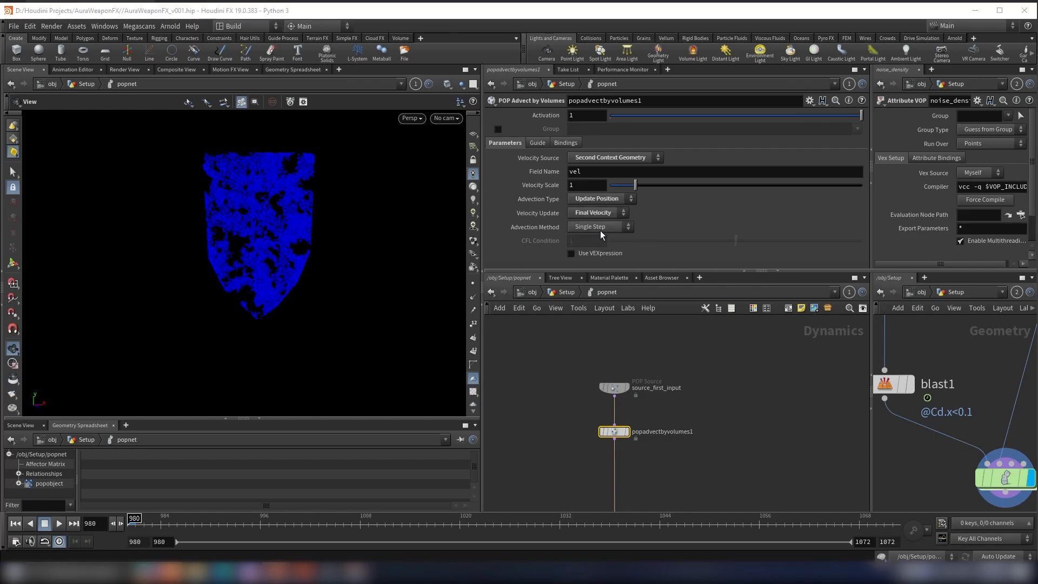
pyautogui.click(600, 229)
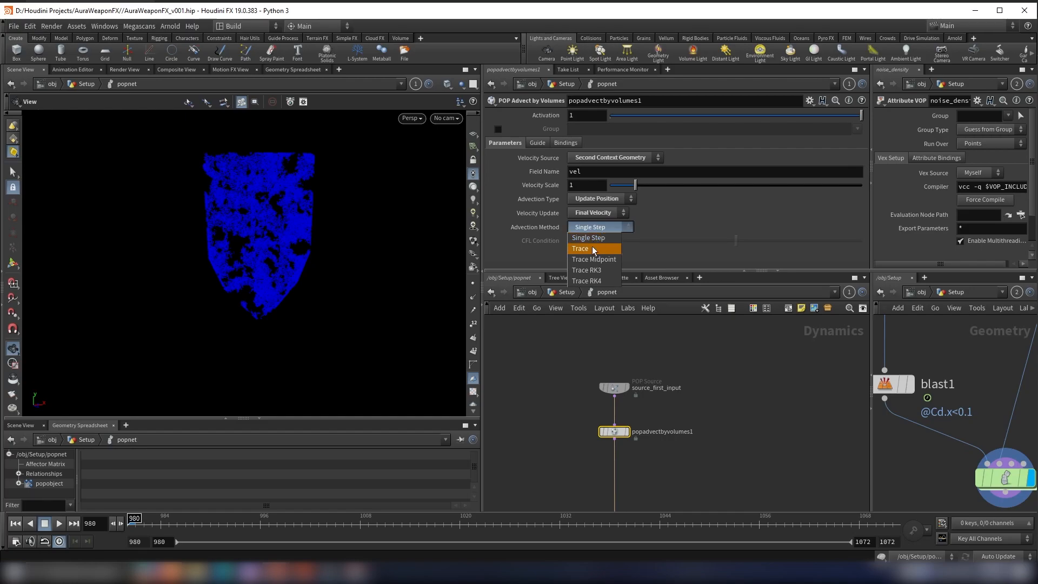
pyautogui.click(592, 246)
pyautogui.click(598, 187)
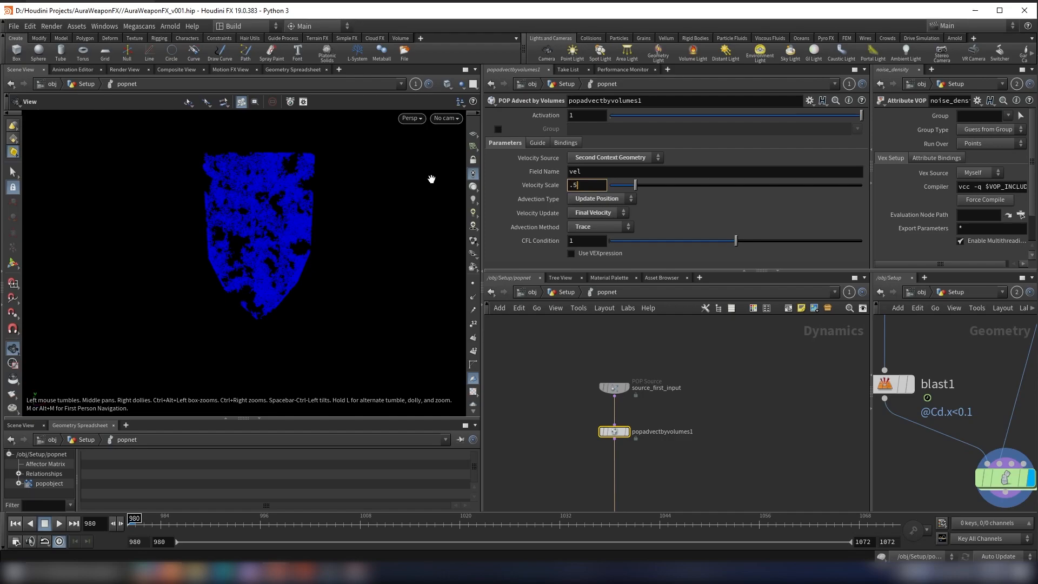
pyautogui.press('Return')
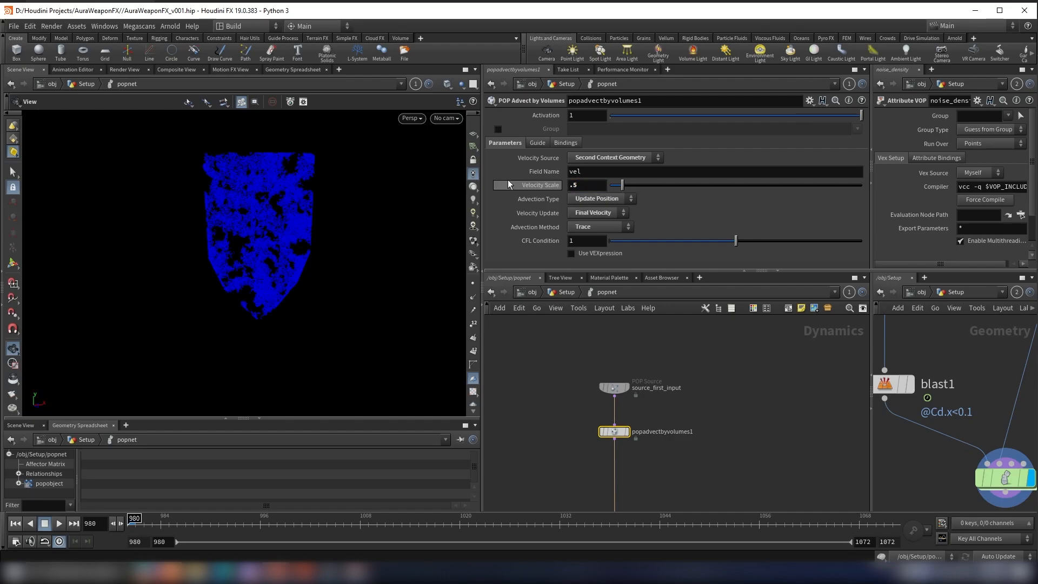
# Step: Examine how source_first_input and the POP Advect by Volumes node are chained into the POP solver
pyautogui.scroll(-5, 687, 440)
pyautogui.moveTo(689, 424); pyautogui.dragTo(707, 334, button='middle')
pyautogui.scroll(5, 673, 397)
pyautogui.scroll(-4, 673, 426)
pyautogui.scroll(4, 678, 338)
pyautogui.scroll(-4, 697, 352)
pyautogui.moveTo(703, 388); pyautogui.dragTo(701, 397, button='middle')
pyautogui.scroll(2, 700, 397)
pyautogui.keyDown('shift'); pyautogui.click(676, 337); pyautogui.keyUp('shift')
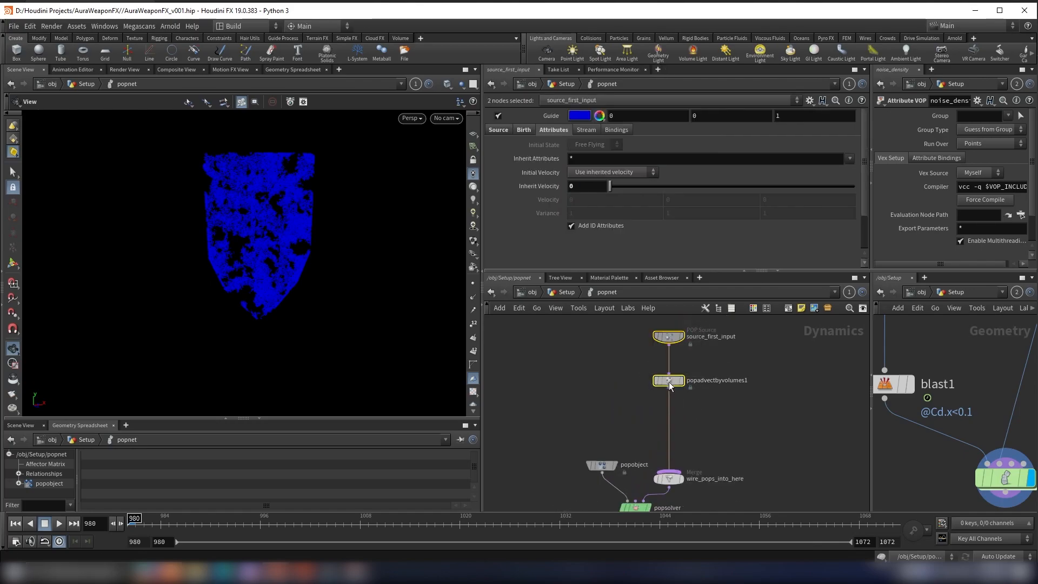
pyautogui.scroll(2, 709, 401)
# Step: Open dopnet1 in the second network view and copy its staticobject1 and merge2 nodes
pyautogui.scroll(-4, 1003, 415)
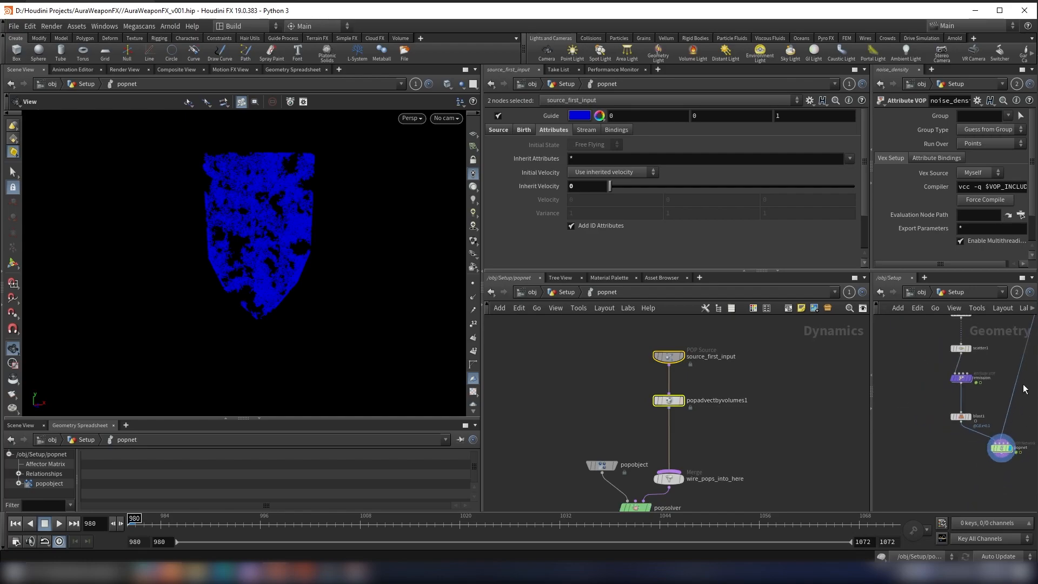
pyautogui.moveTo(991, 357); pyautogui.dragTo(960, 433, button='middle')
pyautogui.scroll(-3, 1005, 382)
pyautogui.moveTo(1005, 383); pyautogui.dragTo(971, 466, button='middle')
pyautogui.scroll(7, 981, 426)
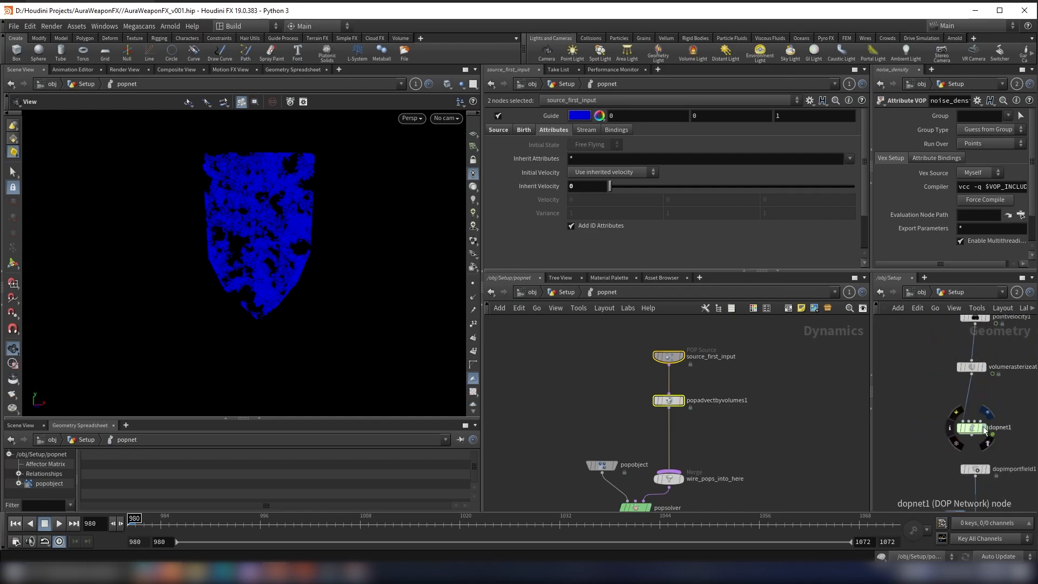
pyautogui.doubleClick(966, 430)
pyautogui.scroll(3, 941, 390)
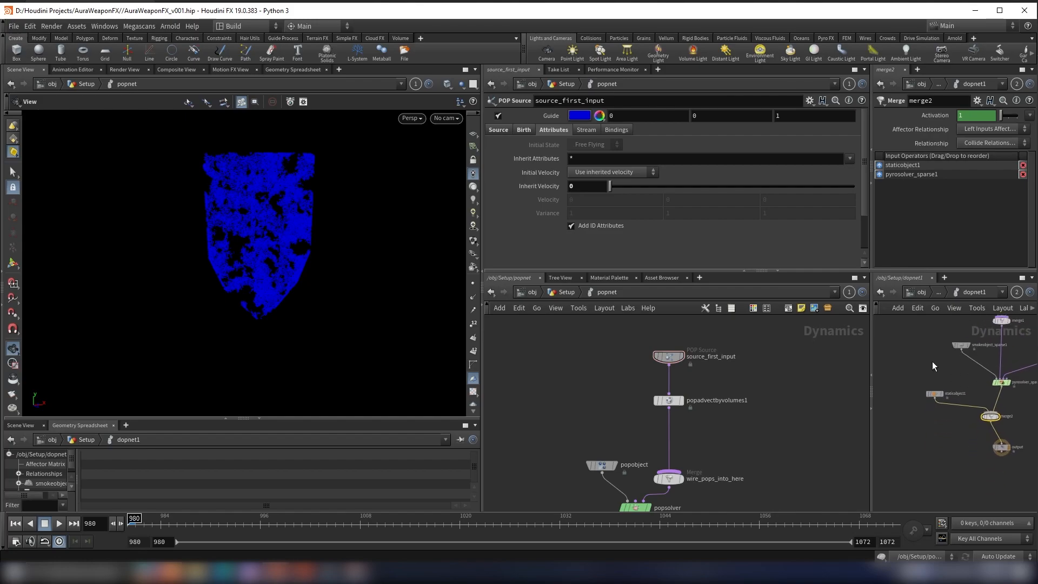
pyautogui.scroll(-3, 913, 378)
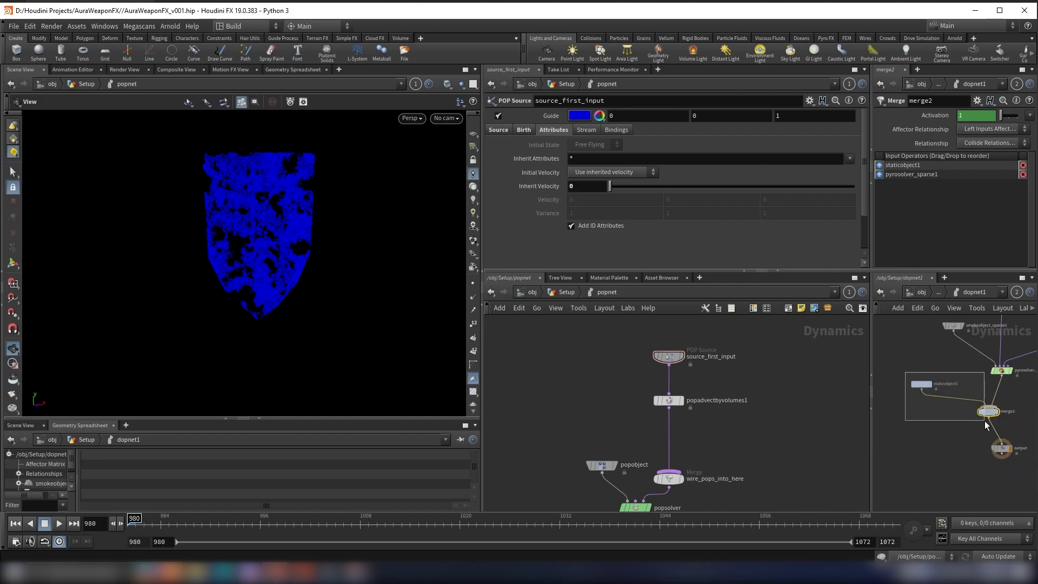
pyautogui.moveTo(985, 421); pyautogui.dragTo(987, 423)
pyautogui.hotkey('ctrl', 'c')
# Step: Paste the static object and merge nodes into the POP network and wire merge2 between popsolver and output
pyautogui.scroll(-5, 694, 357)
pyautogui.scroll(4, 666, 432)
pyautogui.moveTo(664, 419); pyautogui.dragTo(663, 475)
pyautogui.hotkey('ctrl', 'v')
pyautogui.scroll(4, 648, 436)
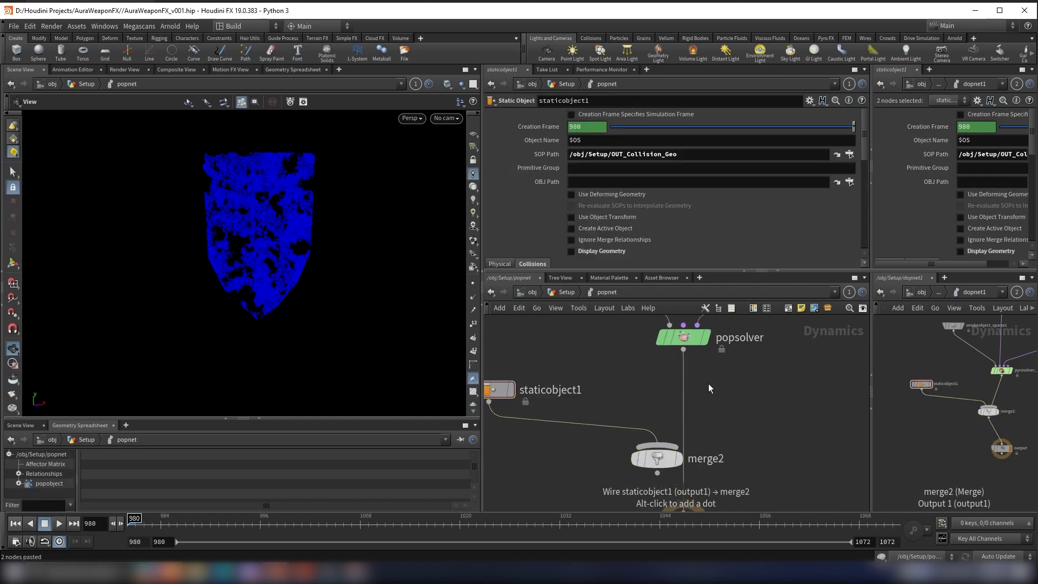
pyautogui.click(657, 474)
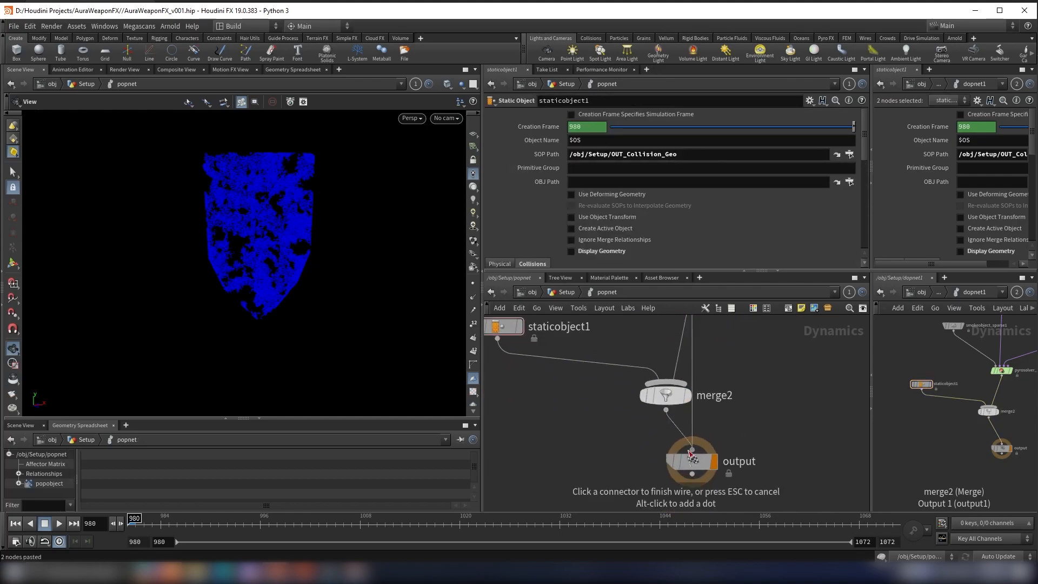
pyautogui.click(691, 452)
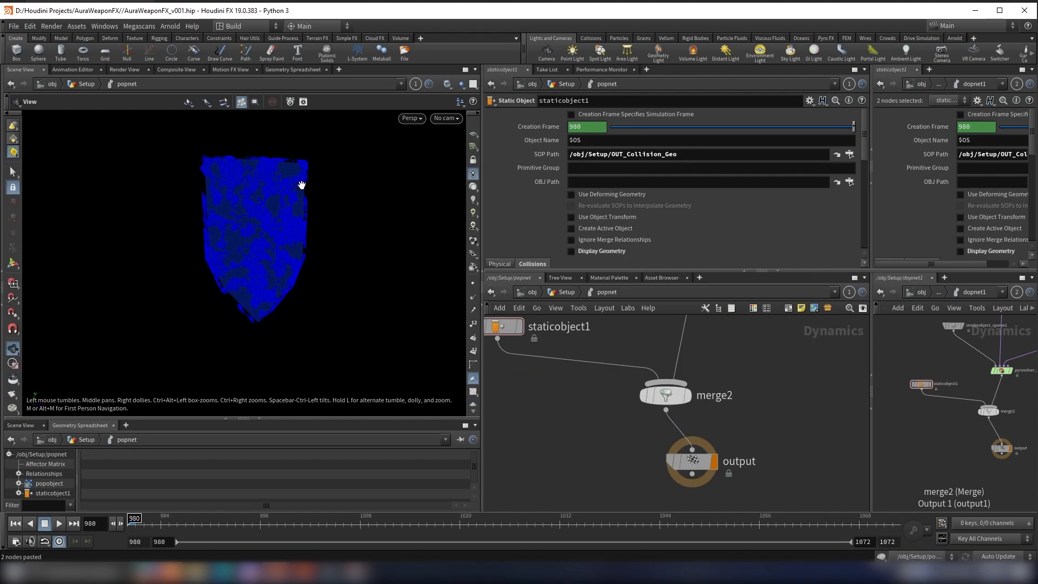
pyautogui.moveTo(585, 399); pyautogui.dragTo(594, 423, button='middle')
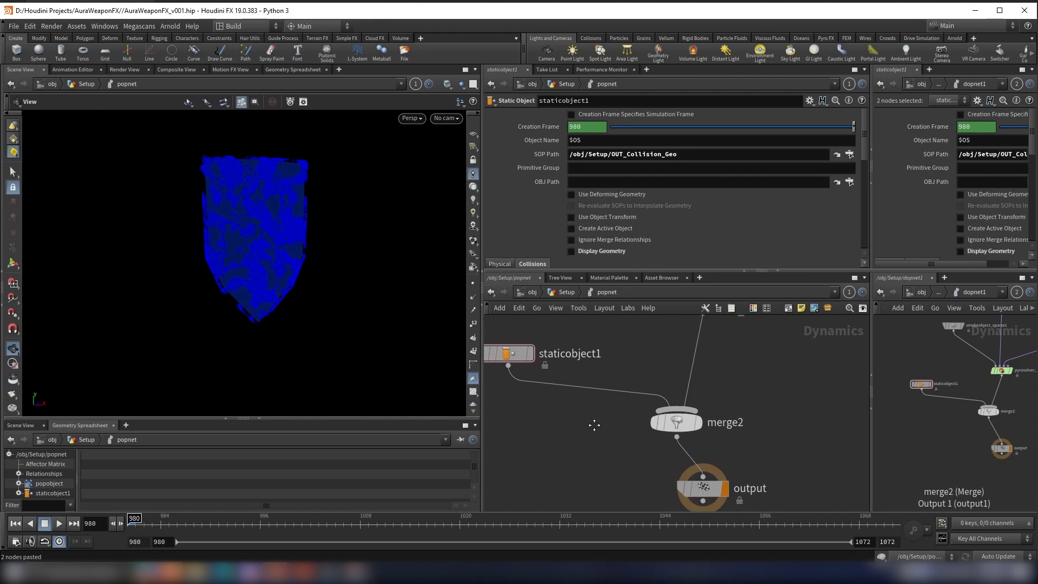
pyautogui.scroll(-3, 627, 340)
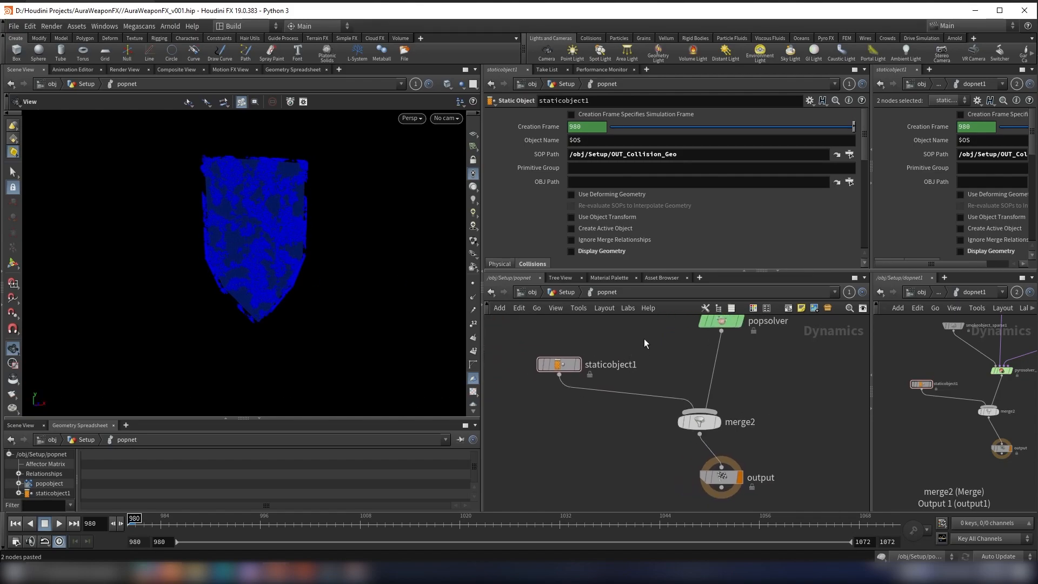
# Step: Return to the Setup network, save the project and play the particle simulation
pyautogui.click(566, 293)
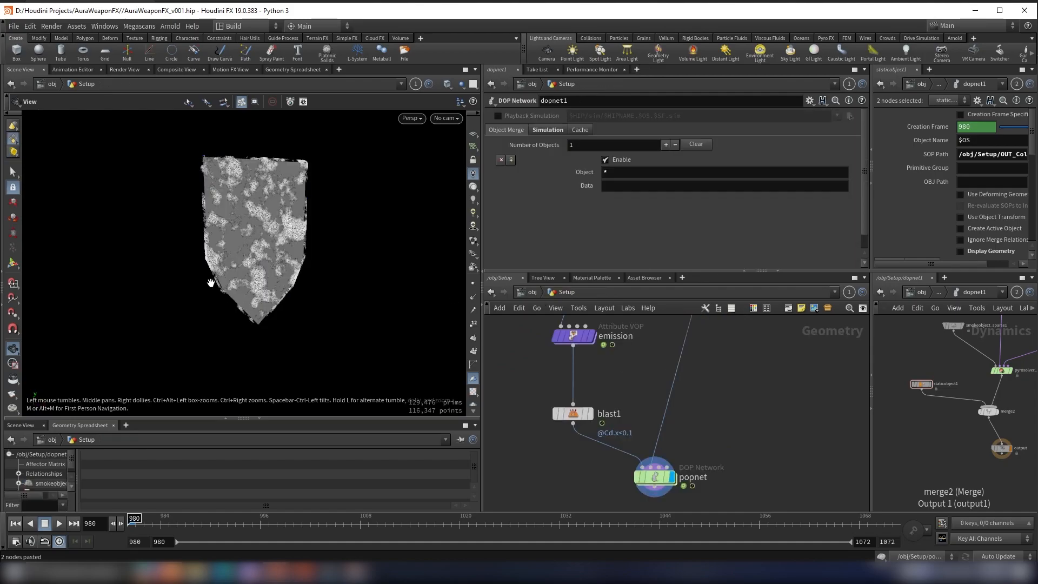
pyautogui.hotkey('ctrl', 's')
pyautogui.click(58, 523)
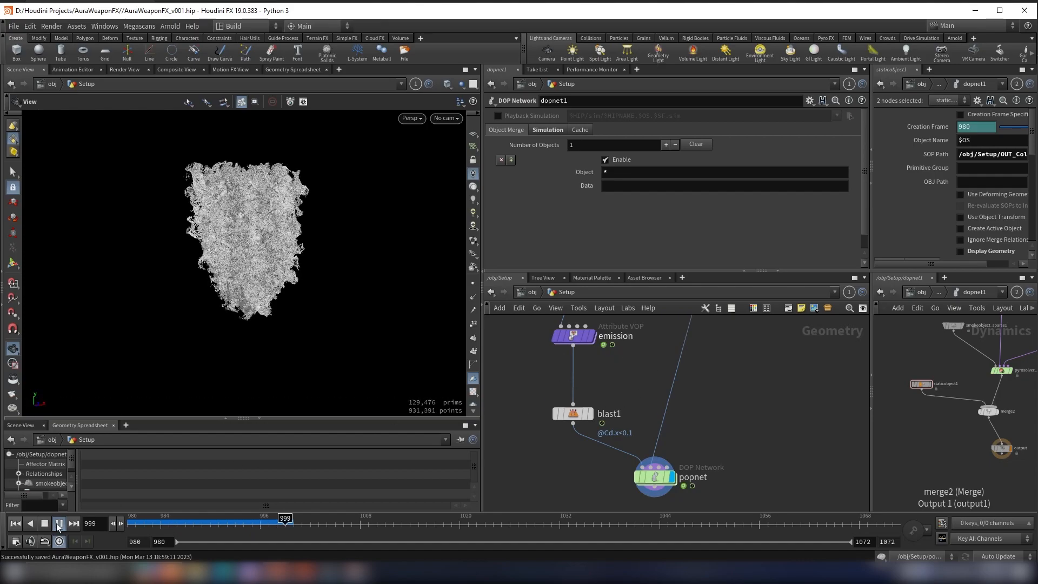
# Step: Set the Force Total Count of the scatter1 node to 500000
pyautogui.moveTo(777, 385); pyautogui.dragTo(752, 377, button='middle')
pyautogui.moveTo(677, 383); pyautogui.dragTo(703, 486, button='middle')
pyautogui.scroll(-3, 658, 362)
pyautogui.moveTo(659, 363); pyautogui.dragTo(657, 427, button='middle')
pyautogui.scroll(3, 657, 427)
pyautogui.moveTo(694, 472); pyautogui.dragTo(699, 378, button='middle')
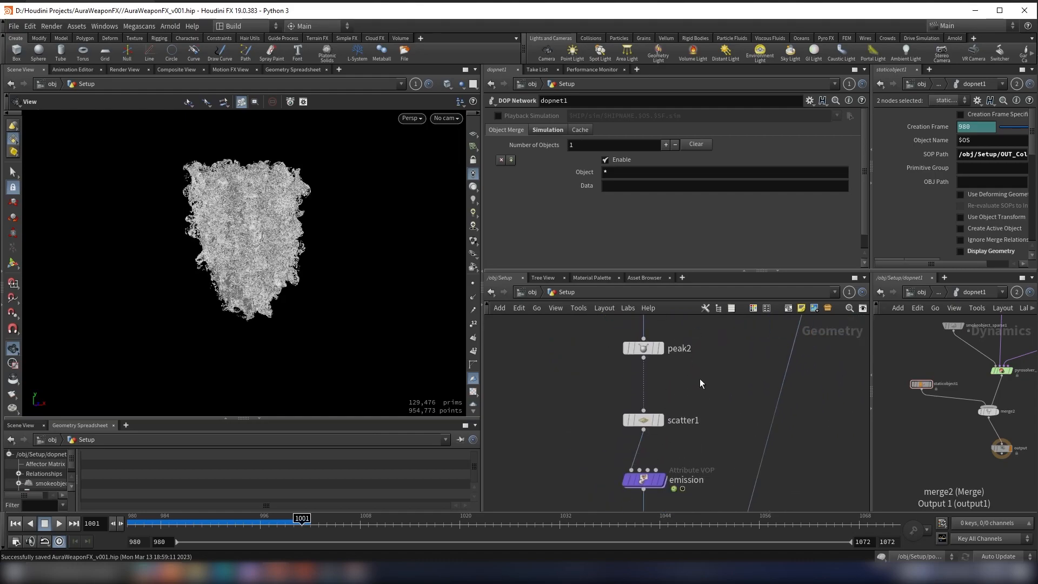
pyautogui.click(635, 420)
pyautogui.doubleClick(581, 222)
pyautogui.write('500000')
pyautogui.press('Return')
# Step: Add a File Cache node below popnet and connect popnet's output to it
pyautogui.moveTo(743, 425); pyautogui.dragTo(719, 310, button='middle')
pyautogui.scroll(-5, 727, 360)
pyautogui.scroll(4, 715, 365)
pyautogui.scroll(3, 771, 377)
pyautogui.press('Tab')
pyautogui.write('filec')
pyautogui.press('Return')
pyautogui.click(774, 408)
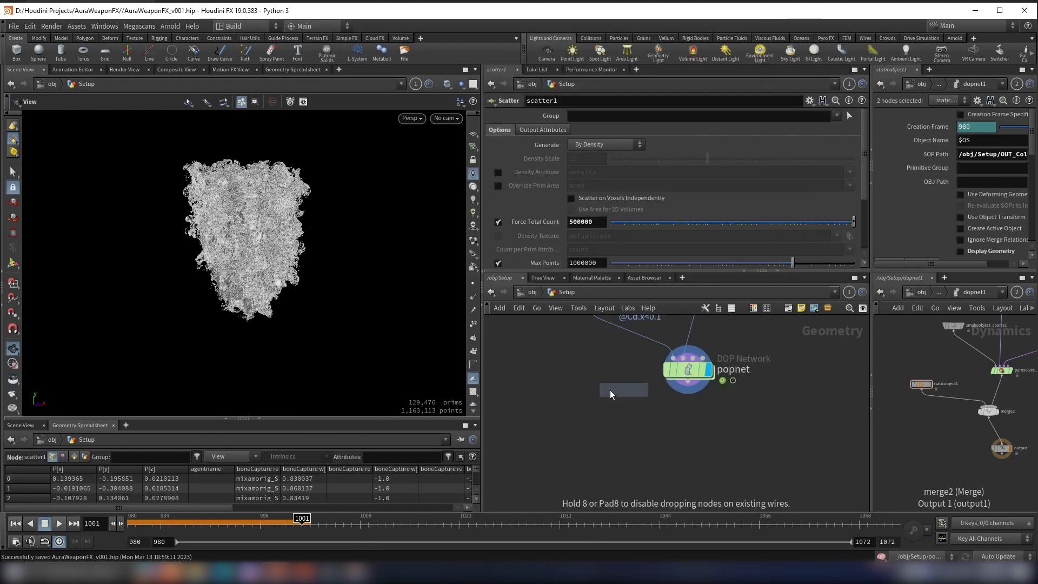
pyautogui.click(689, 454)
pyautogui.click(687, 381)
pyautogui.click(688, 440)
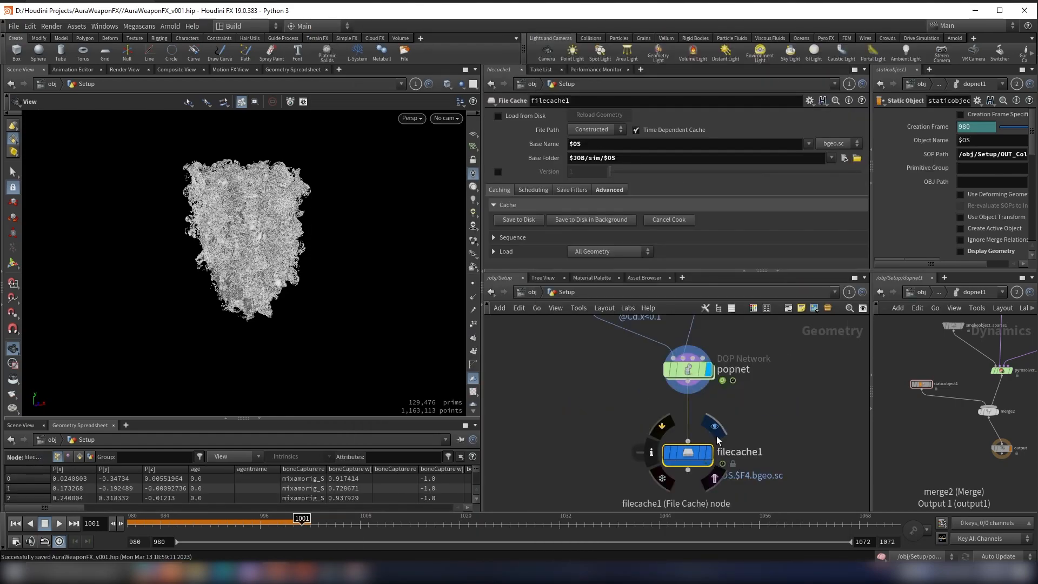
# Step: Rename the File Cache node to Particle_Shield and return the timeline to frame 980
pyautogui.doubleClick(739, 452)
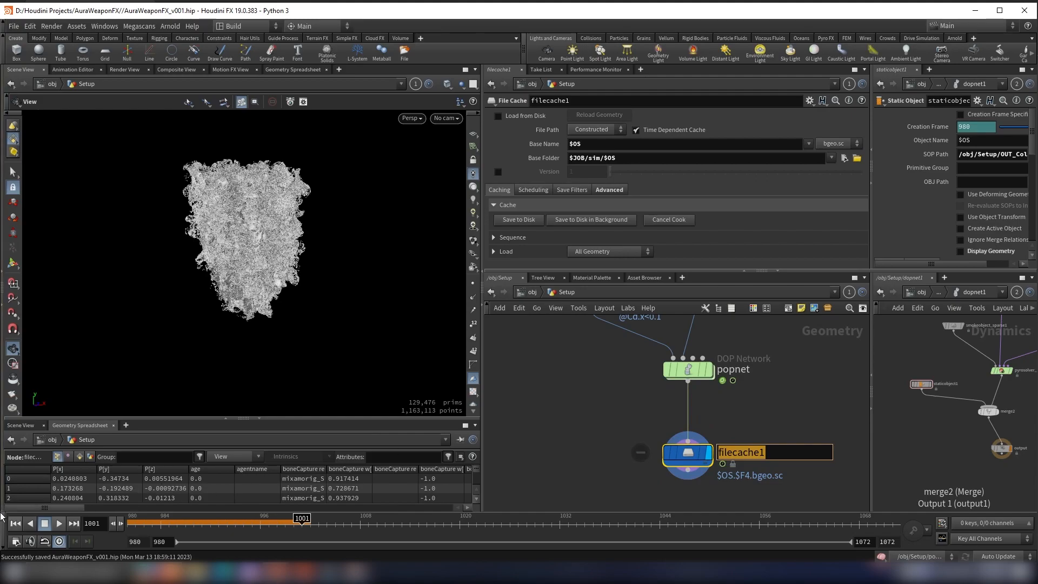
pyautogui.click(15, 523)
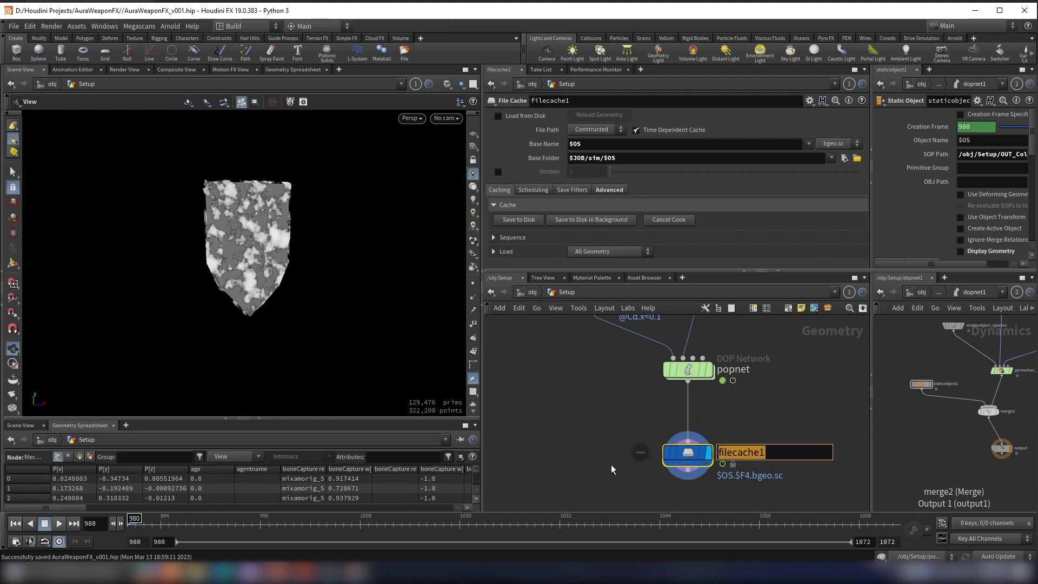
pyautogui.write('Particle_Shield')
pyautogui.press('Return')
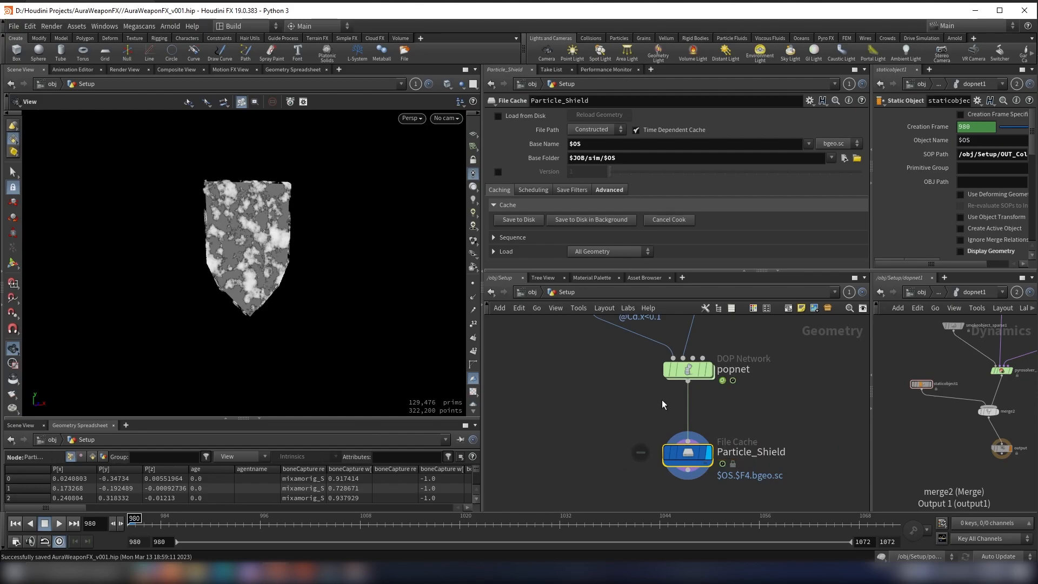
pyautogui.scroll(-6, 639, 403)
pyautogui.scroll(5, 697, 425)
pyautogui.moveTo(645, 396); pyautogui.dragTo(720, 408, button='middle')
pyautogui.scroll(-4, 621, 424)
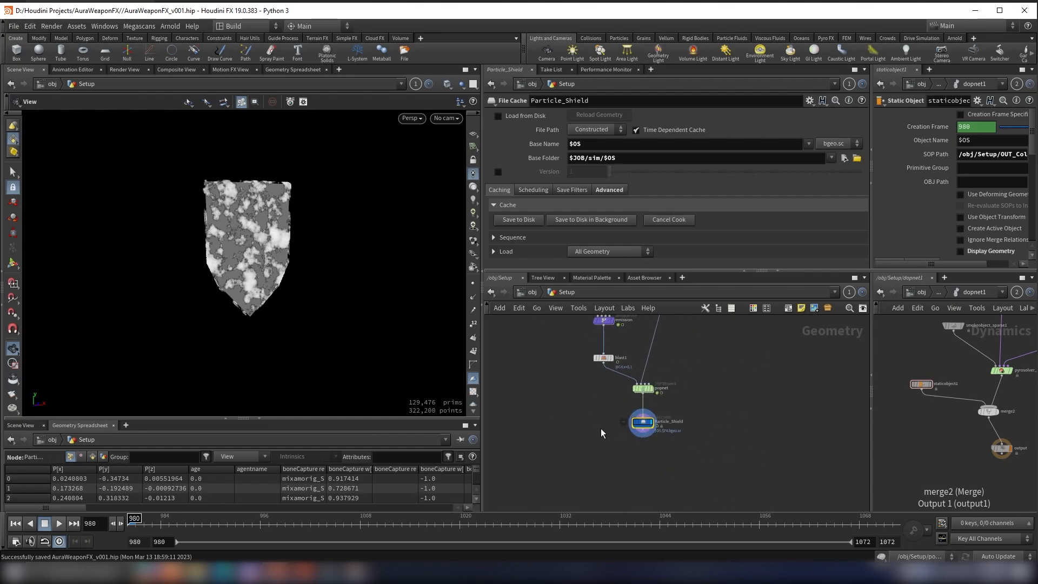
pyautogui.moveTo(492, 405); pyautogui.dragTo(599, 416, button='middle')
pyautogui.scroll(4, 776, 444)
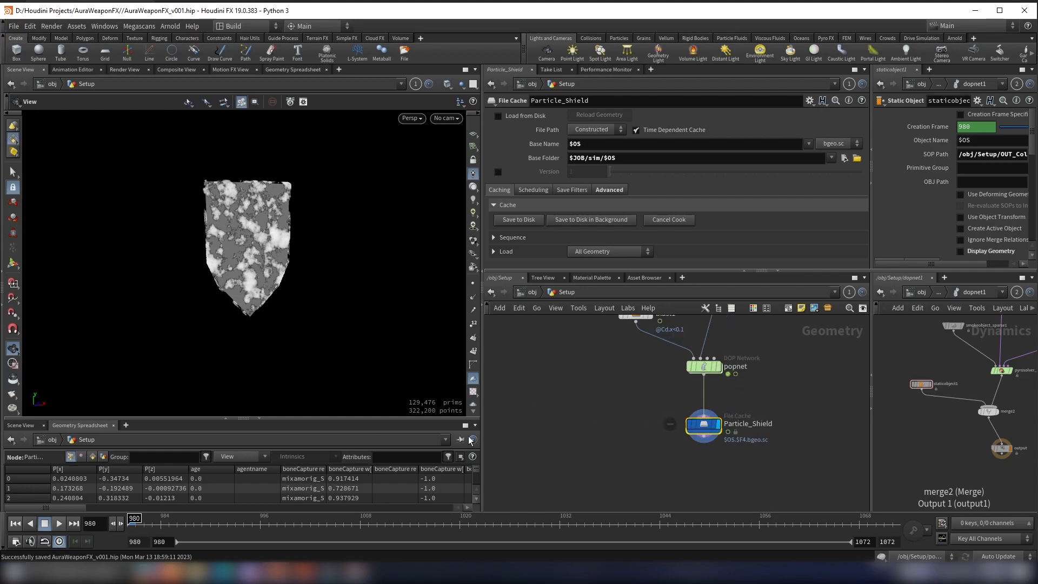
pyautogui.scroll(-3, 564, 428)
pyautogui.moveTo(485, 406); pyautogui.dragTo(586, 421, button='middle')
pyautogui.scroll(3, 601, 429)
pyautogui.scroll(-3, 605, 429)
pyautogui.scroll(5, 730, 433)
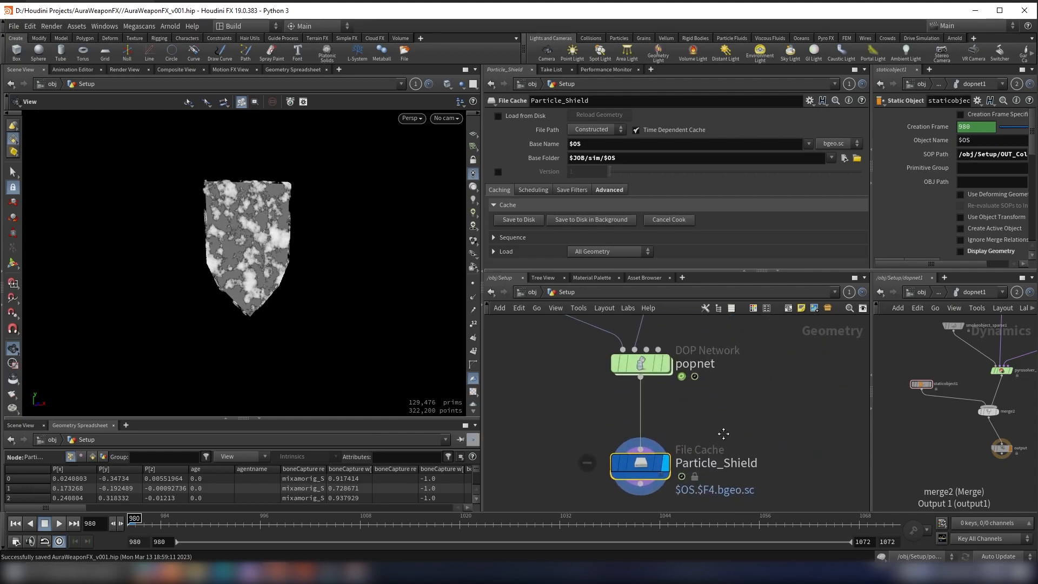
pyautogui.moveTo(727, 438); pyautogui.dragTo(703, 403, button='middle')
pyautogui.scroll(-3, 666, 388)
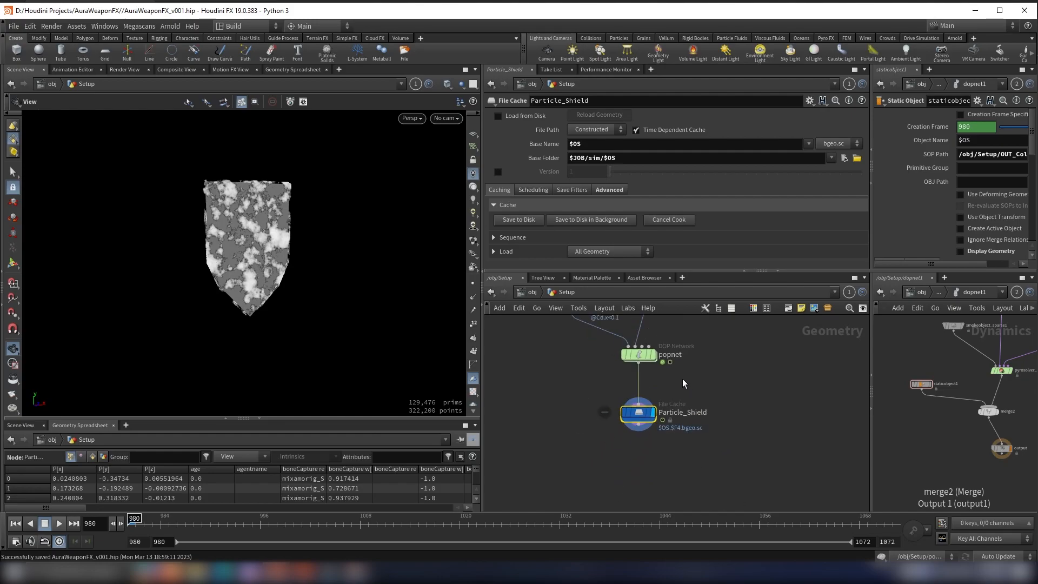
# Step: Enable versioning at version 1 and turn on Load from Disk for the Particle_Shield cache
pyautogui.click(498, 173)
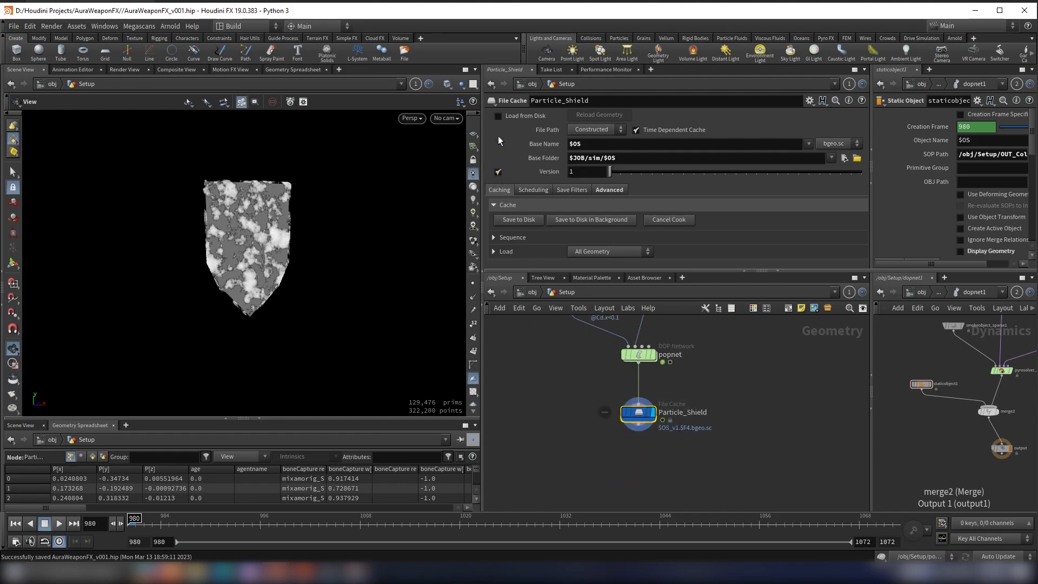
pyautogui.scroll(2, 677, 365)
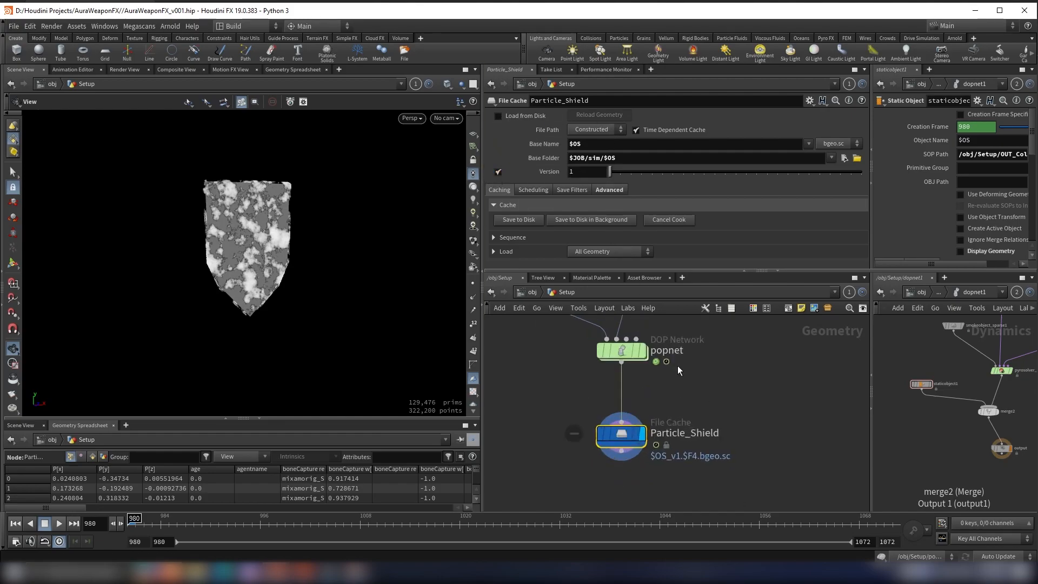
pyautogui.click(511, 119)
pyautogui.scroll(2, 715, 423)
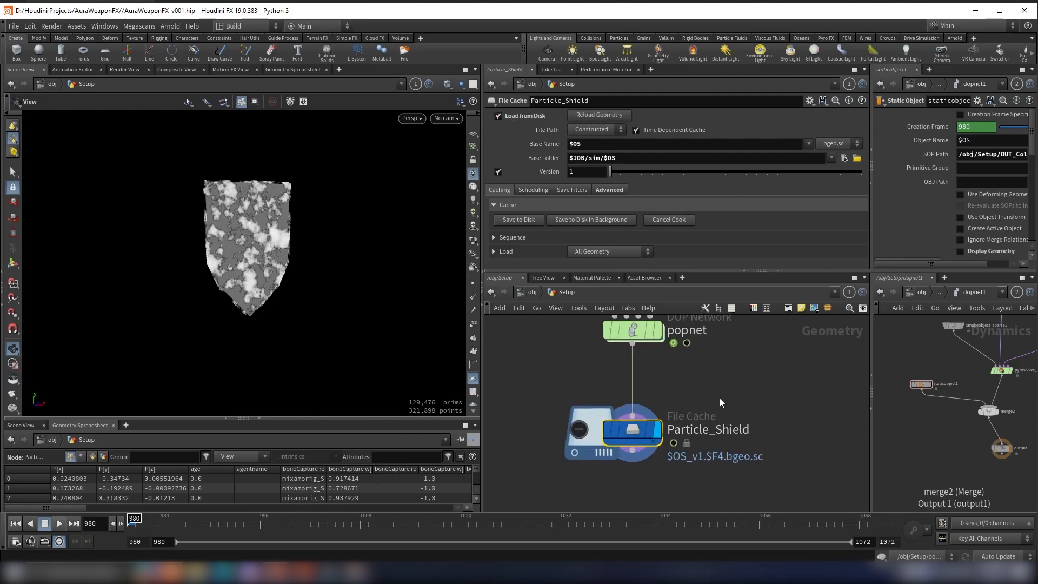
pyautogui.scroll(-2, 781, 432)
pyautogui.scroll(1, 777, 423)
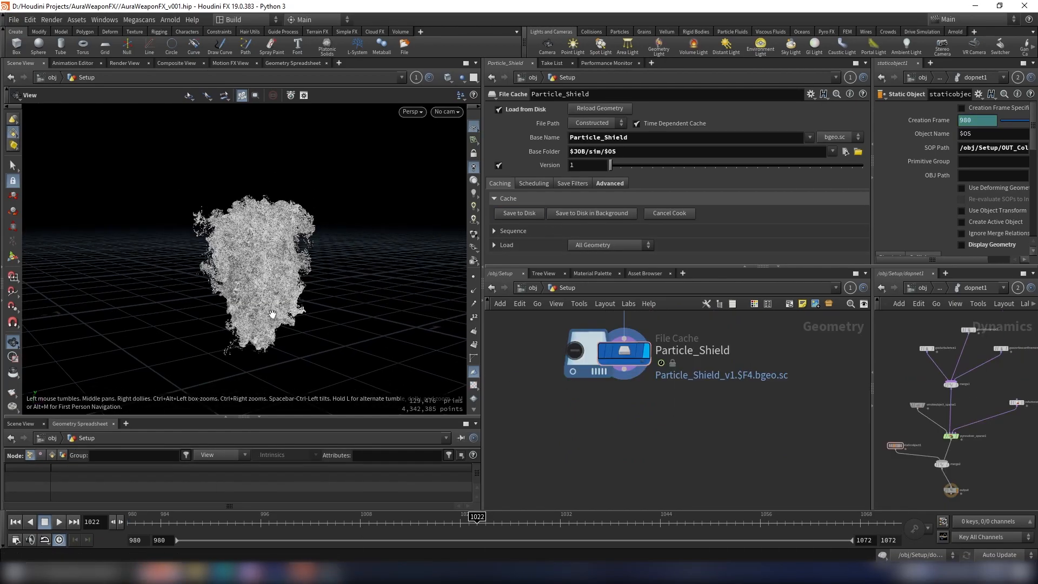
# Step: Add an Attribute Wrangle node below Particle_Shield, with the cache's output connected to its first input
pyautogui.moveTo(272, 313); pyautogui.dragTo(278, 294, button='right')
pyautogui.moveTo(267, 293); pyautogui.dragTo(264, 306)
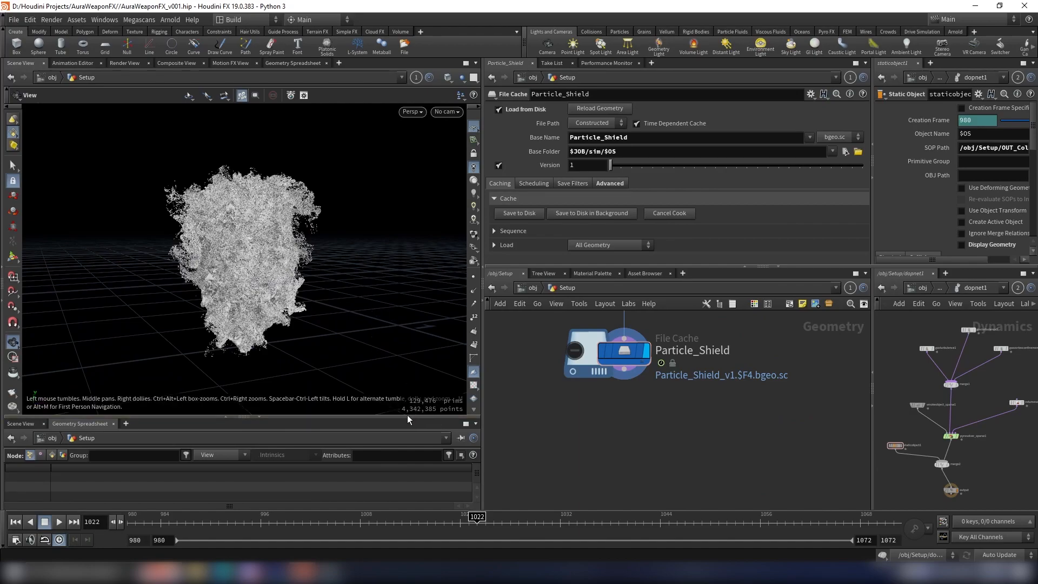
pyautogui.click(625, 370)
pyautogui.press('Tab')
pyautogui.write('wra')
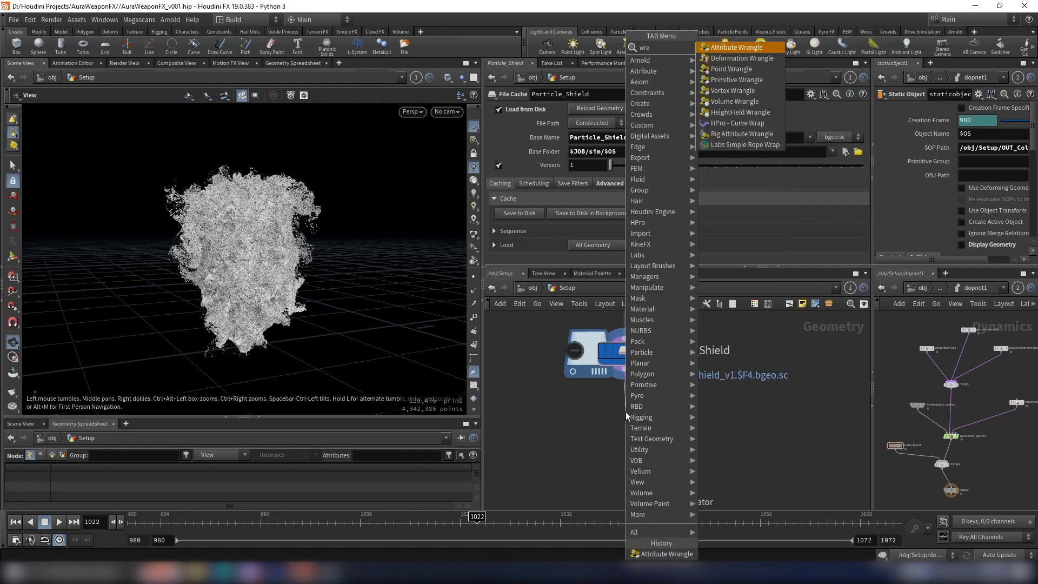
pyautogui.press('Return')
pyautogui.click(626, 415)
pyautogui.moveTo(627, 414); pyautogui.dragTo(625, 448)
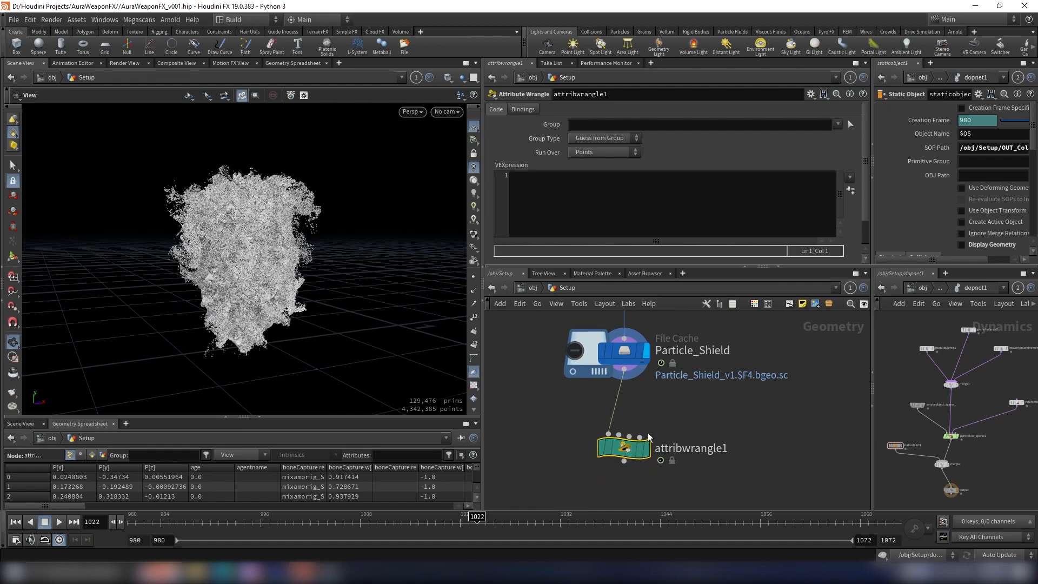
pyautogui.click(561, 183)
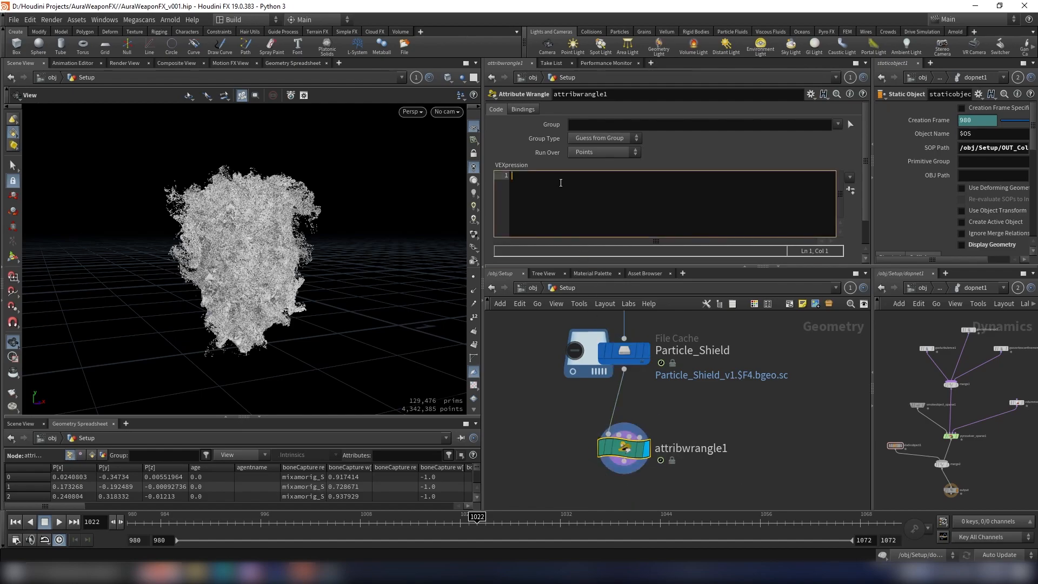
pyautogui.write('f@')
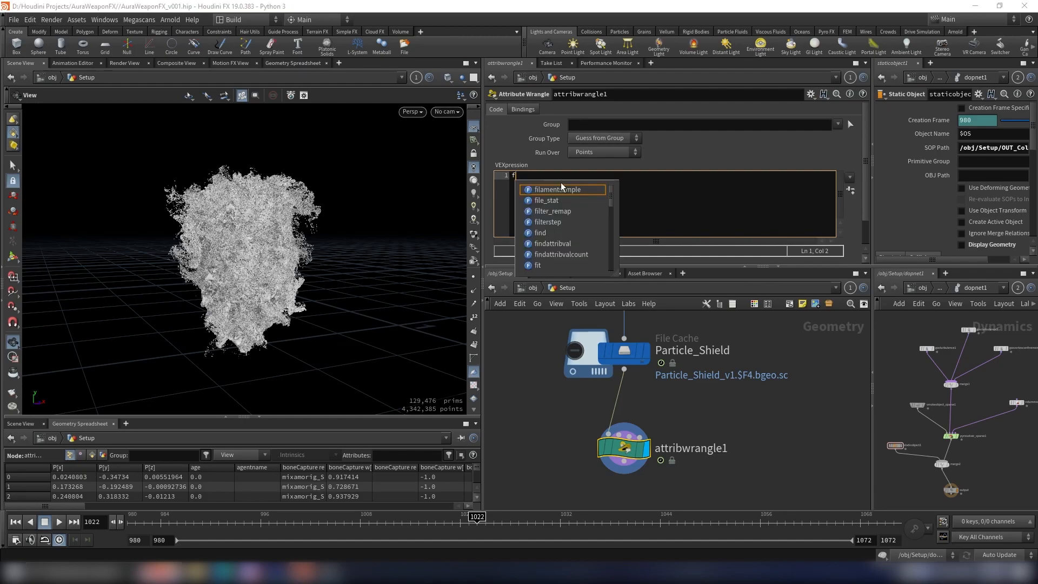
pyautogui.press('Escape')
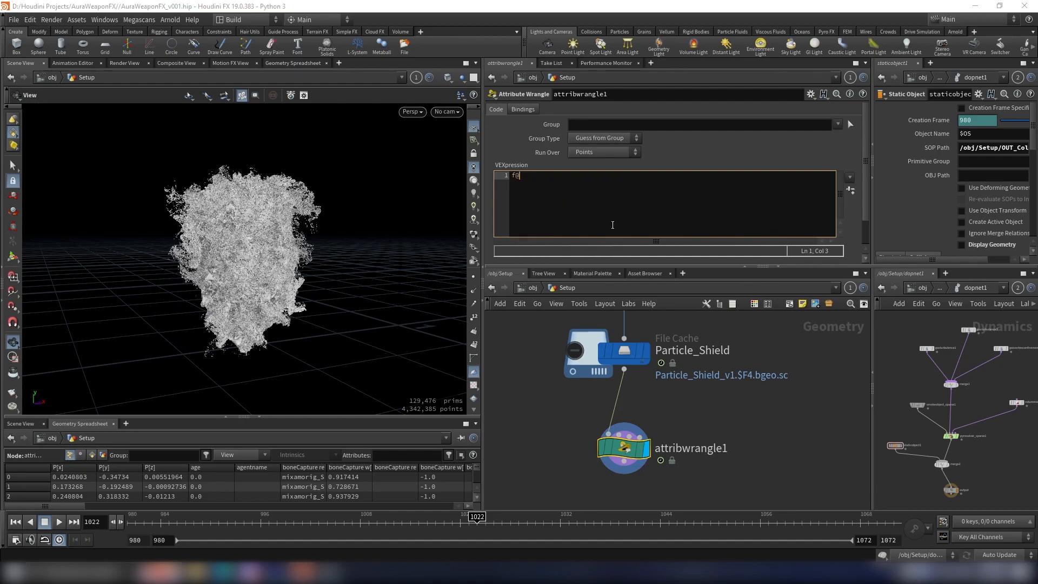
pyautogui.moveTo(502, 177); pyautogui.dragTo(541, 177)
pyautogui.click(541, 177)
pyautogui.write('pscale =')
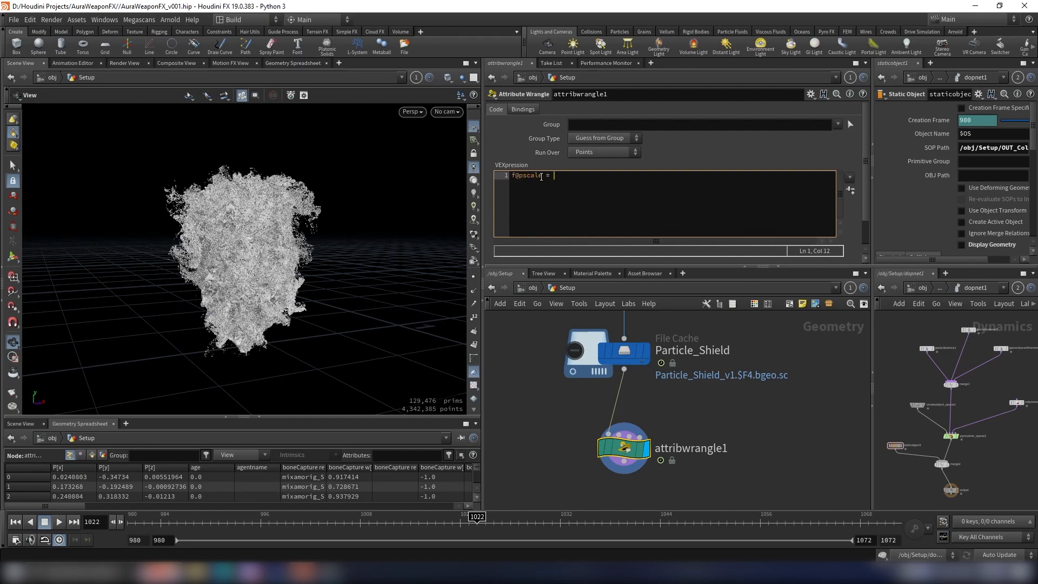
pyautogui.moveTo(541, 177); pyautogui.dragTo(520, 176)
pyautogui.click(555, 178)
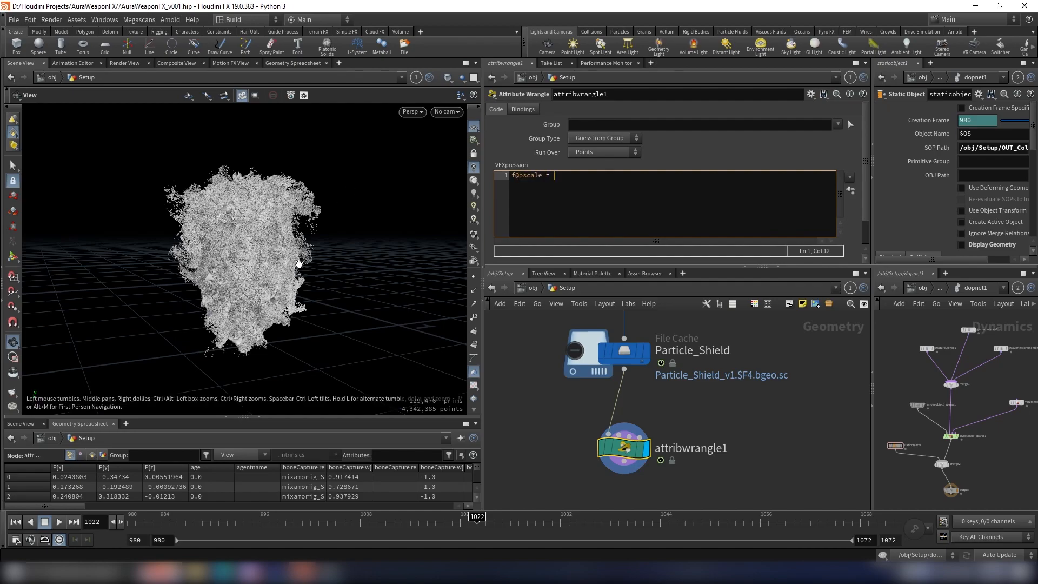
pyautogui.click(576, 184)
pyautogui.write('chram')
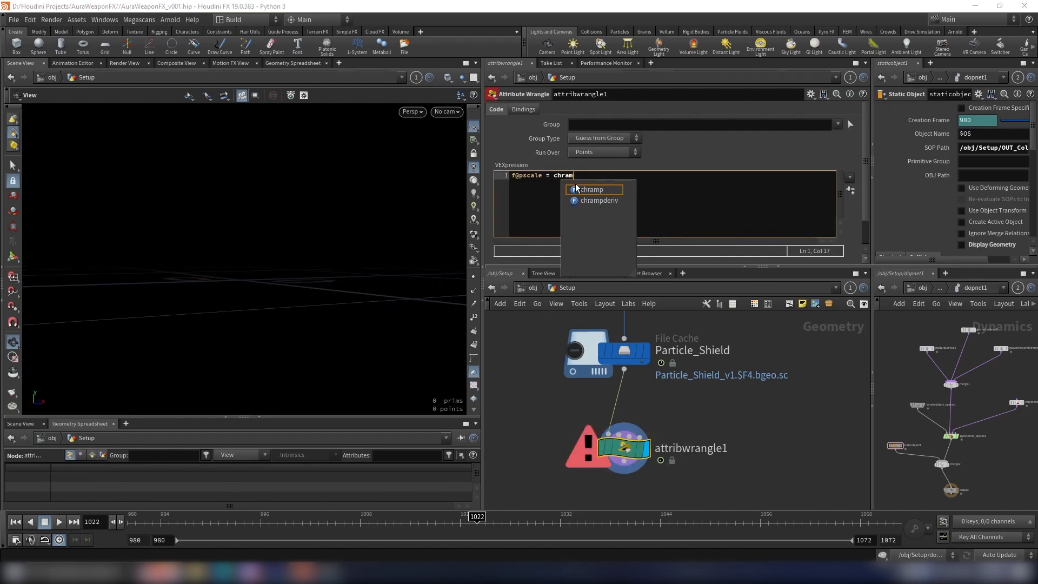
pyautogui.write('p(')
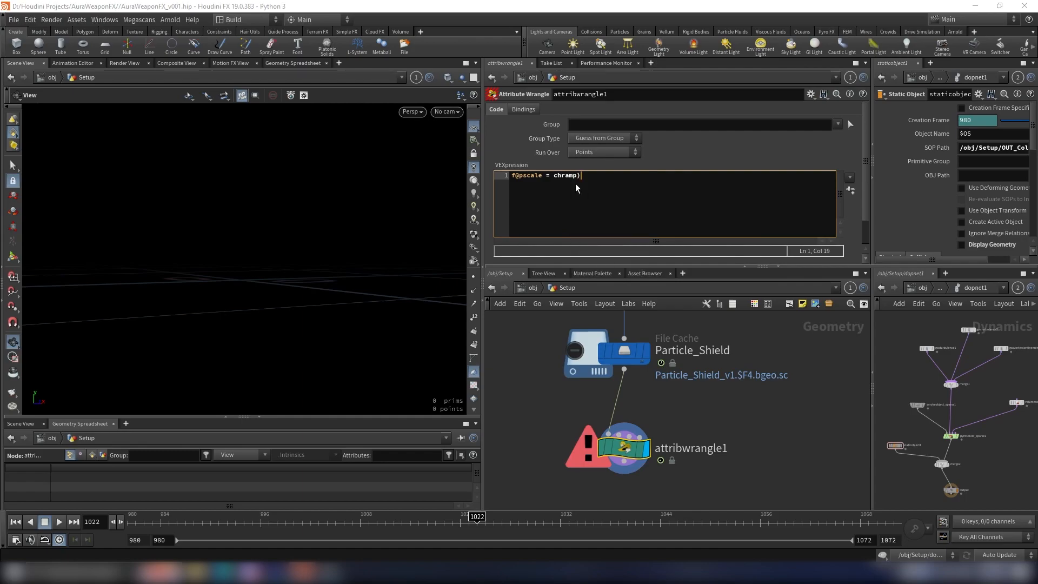
pyautogui.write('"scale_ramp", @nage')
pyautogui.press('Return')
pyautogui.press('Return')
pyautogui.press('Return')
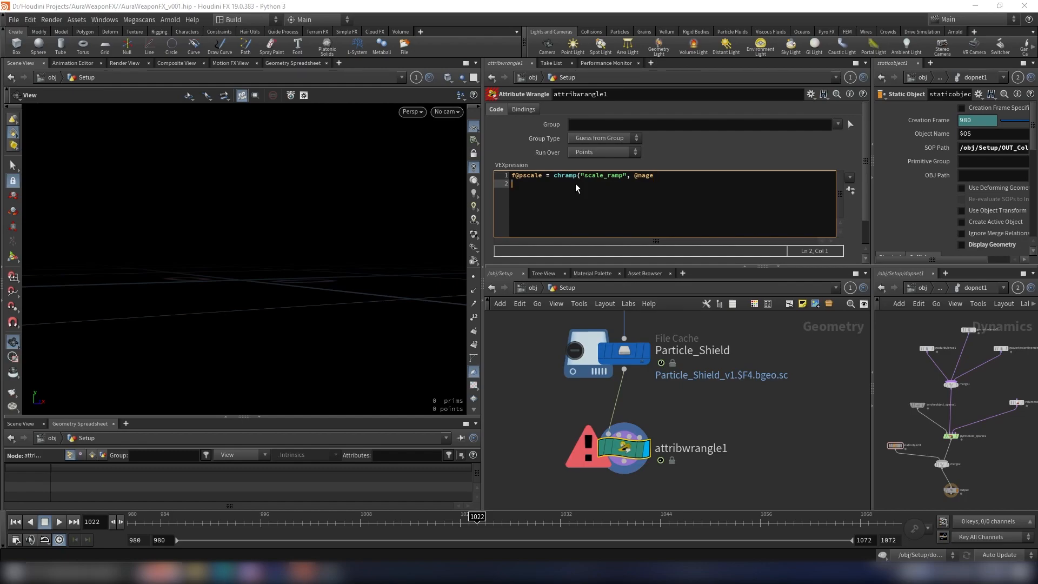
pyautogui.write('//@nag')
pyautogui.press('BackSpace')
pyautogui.press('BackSpace')
pyautogui.press('BackSpace')
pyautogui.write('nage = @age / @life;')
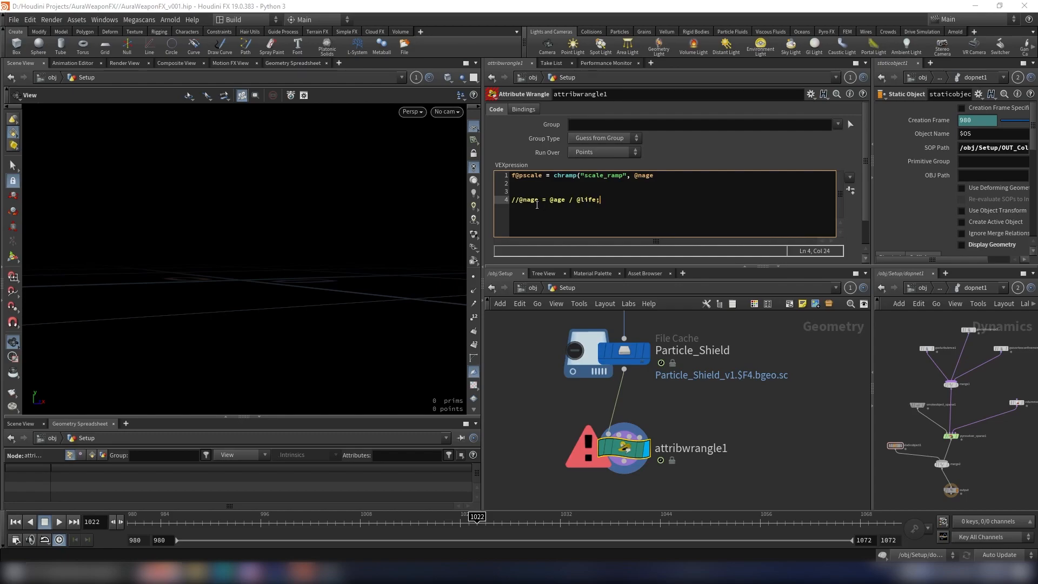
pyautogui.doubleClick(532, 201)
pyautogui.moveTo(597, 200); pyautogui.dragTo(496, 199)
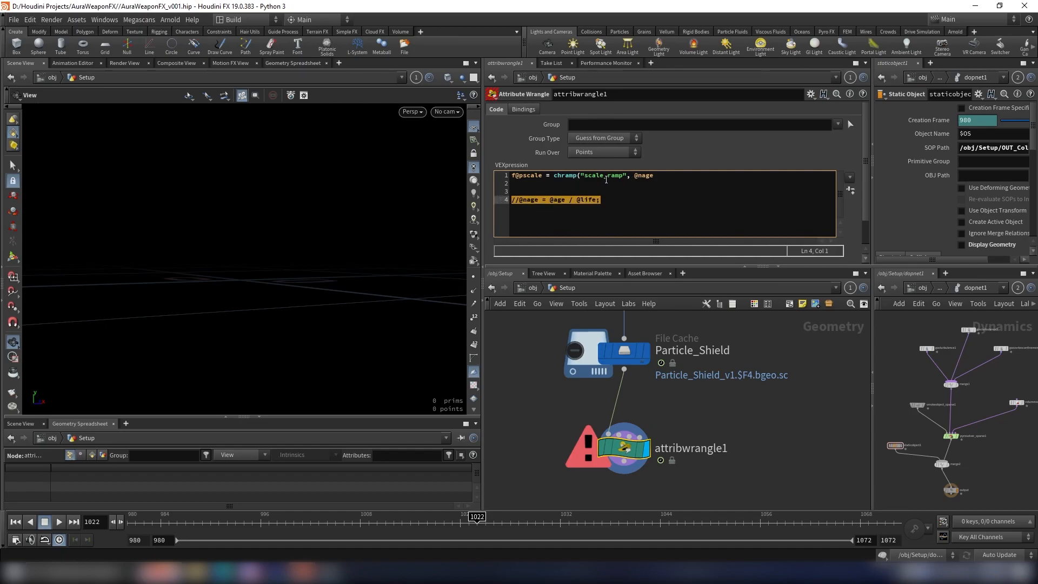
pyautogui.press('BackSpace')
# Step: Complete the pscale expression by closing the chramp call and multiplying it by ch("overall_pscale");
pyautogui.click(666, 180)
pyautogui.press('BackSpace')
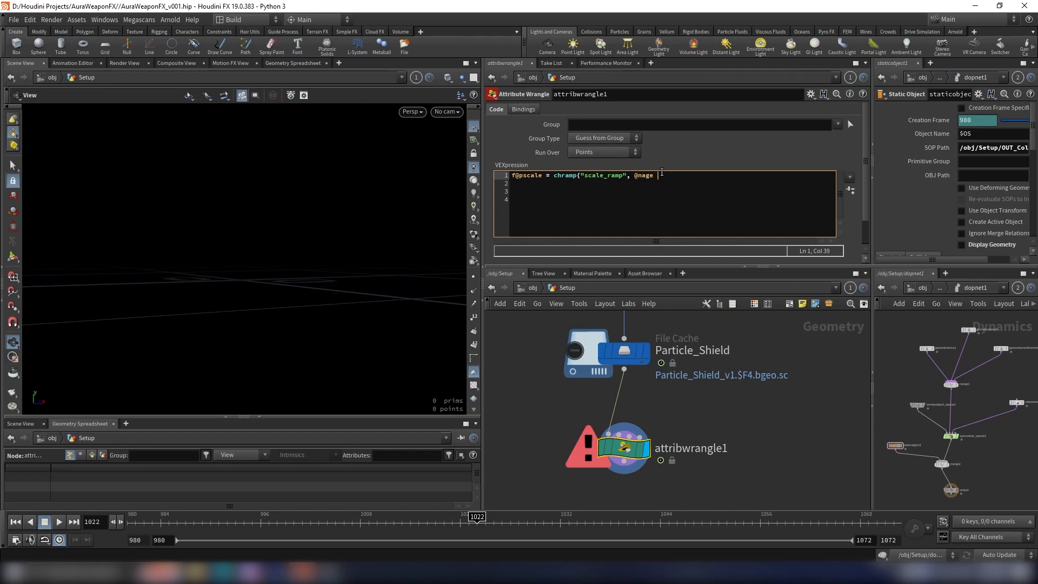
pyautogui.write(')')
pyautogui.write('* ch')
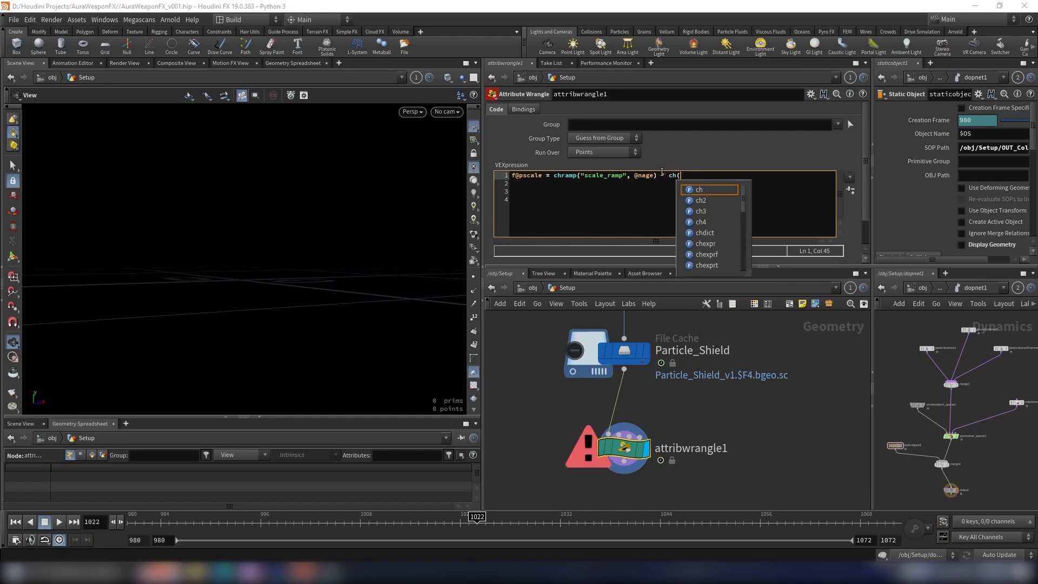
pyautogui.write('("')
pyautogui.write('over_')
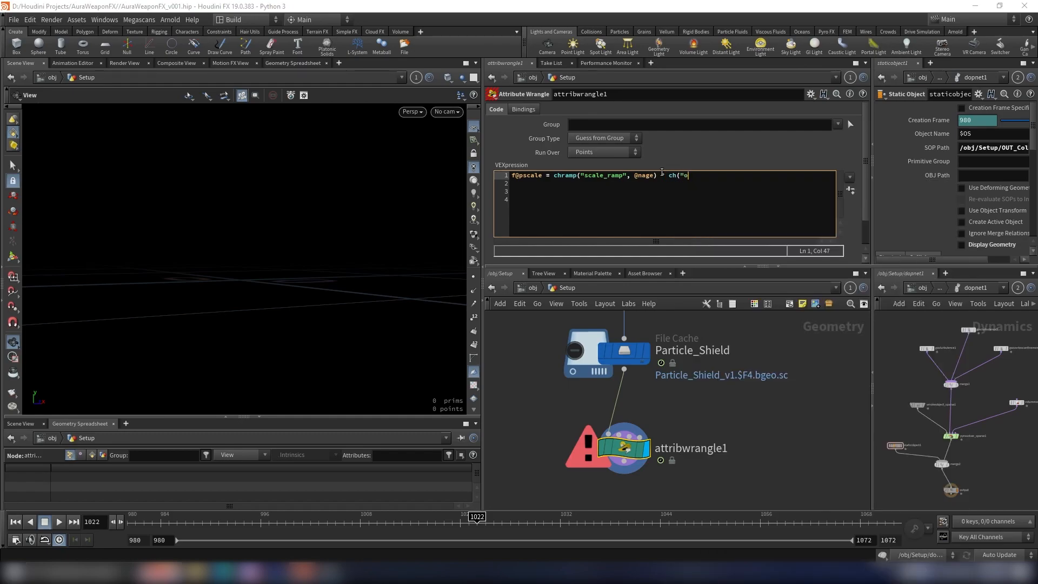
pyautogui.press('BackSpace')
pyautogui.press('BackSpace')
pyautogui.write('rall_pscale");')
# Step: Create the Overall Pscale and Scale Ramp parameters from the code and set the expanded ramp's interpolation to B-Spline
pyautogui.click(852, 190)
pyautogui.moveTo(865, 138); pyautogui.dragTo(855, 206)
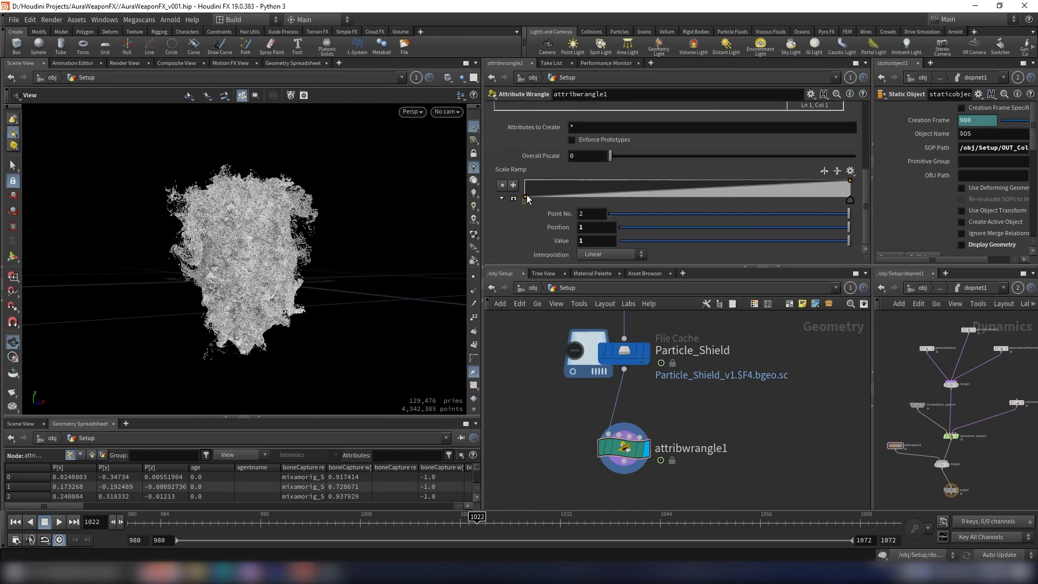
pyautogui.click(513, 198)
pyautogui.click(525, 200)
pyautogui.click(847, 197)
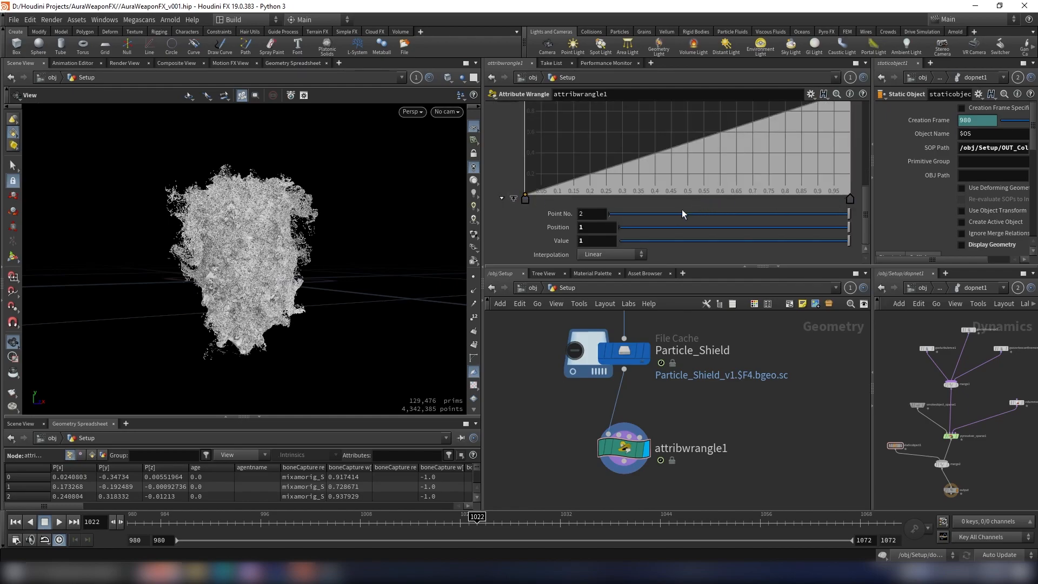
pyautogui.click(608, 255)
pyautogui.click(608, 310)
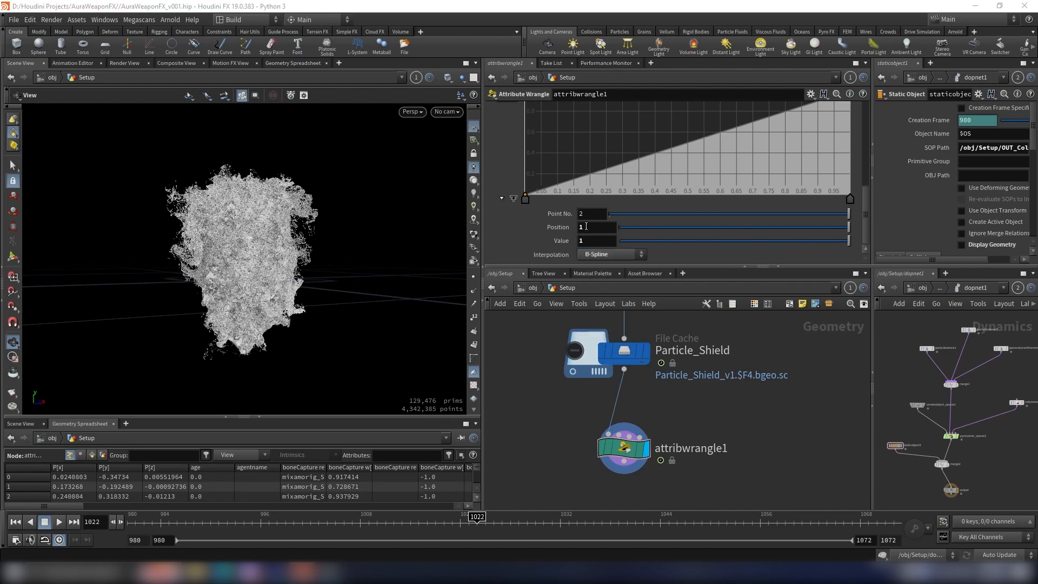
pyautogui.moveTo(867, 203); pyautogui.dragTo(868, 197)
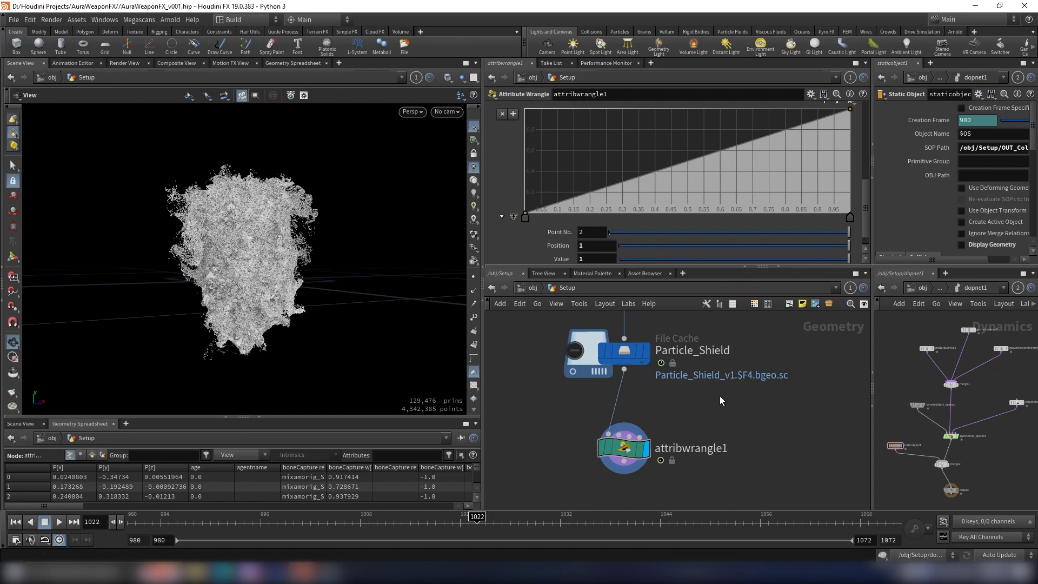
# Step: Shape the Scale Ramp with value 1 points at about 0.05, 0.2 and 0.86, and lower its end point to 0
pyautogui.moveTo(576, 196); pyautogui.dragTo(548, 103)
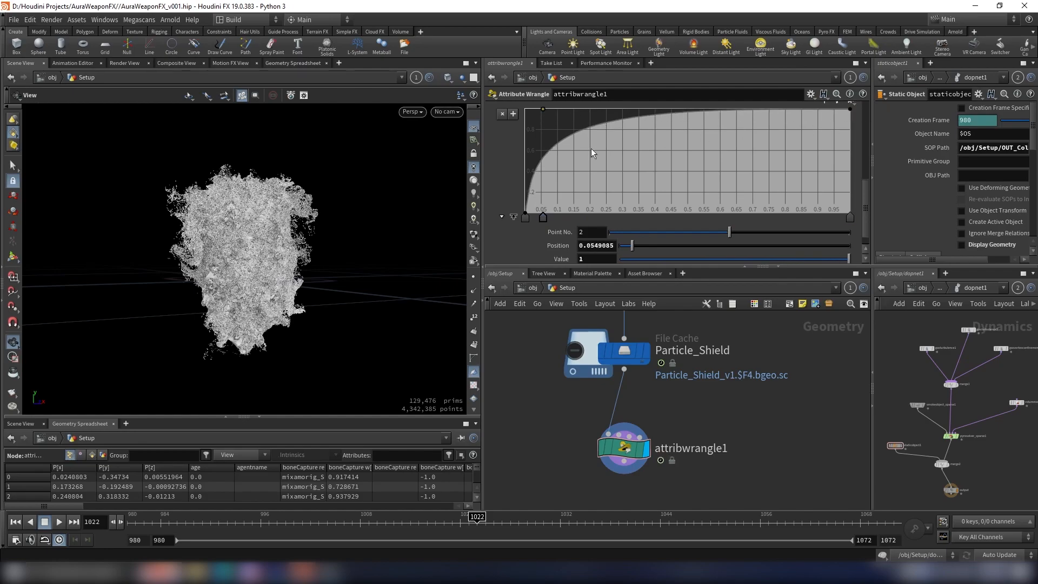
pyautogui.moveTo(851, 111); pyautogui.dragTo(846, 221)
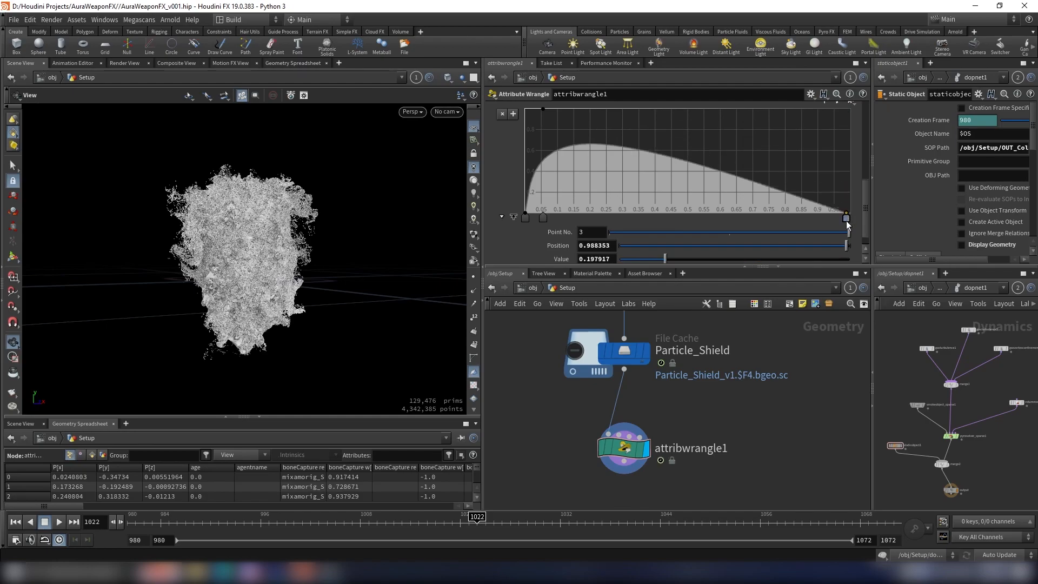
pyautogui.click(661, 156)
pyautogui.moveTo(681, 142); pyautogui.dragTo(762, 108)
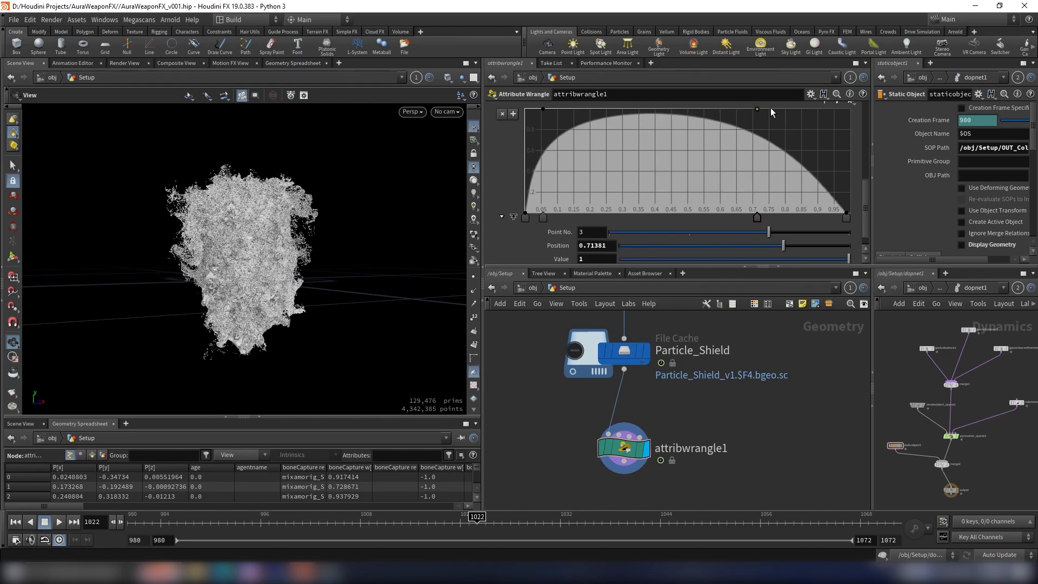
pyautogui.moveTo(758, 219); pyautogui.dragTo(806, 205)
pyautogui.click(583, 115)
pyautogui.moveTo(583, 115); pyautogui.dragTo(589, 102)
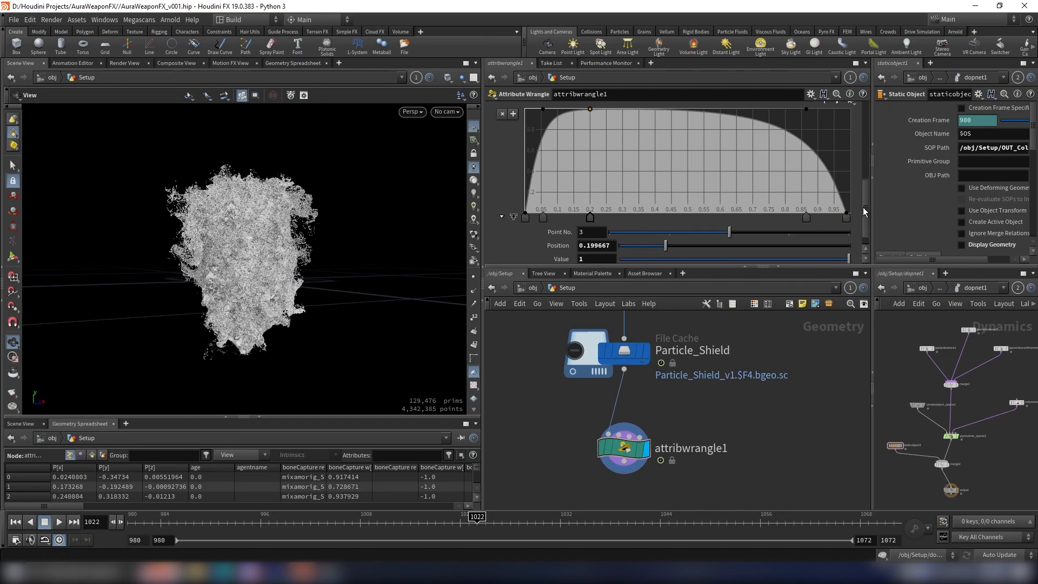
# Step: Refine the Scale Ramp: end point at position 1, late peak at about 0.93, and early point lowered to about 0.8
pyautogui.moveTo(846, 218); pyautogui.dragTo(853, 218)
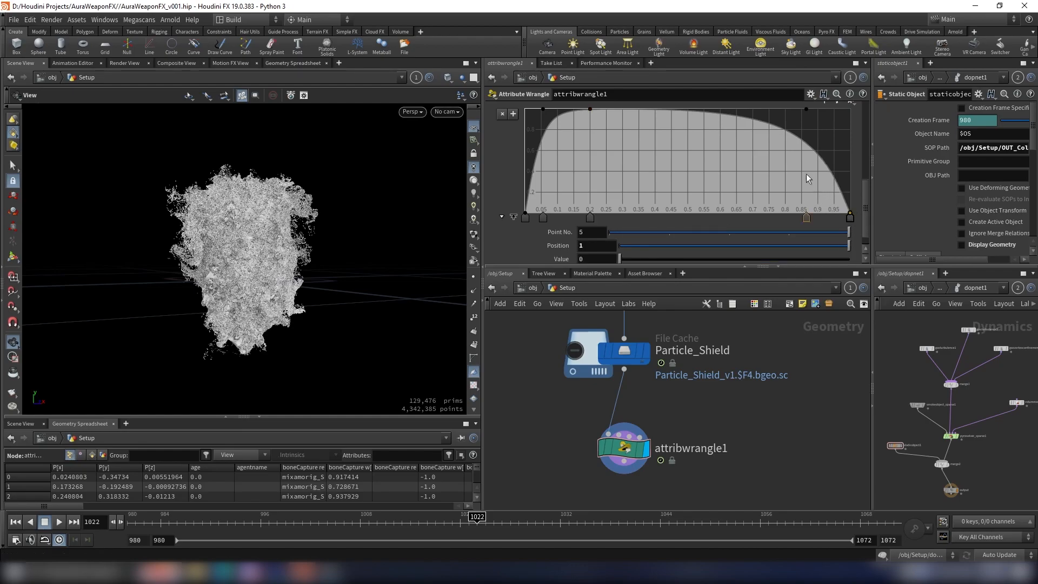
pyautogui.moveTo(807, 109); pyautogui.dragTo(824, 109)
pyautogui.moveTo(543, 108)
pyautogui.mouseDown()
pyautogui.moveTo(541, 132)
pyautogui.moveTo(596, 105)
pyautogui.moveTo(588, 108)
pyautogui.mouseUp()
pyautogui.moveTo(824, 112); pyautogui.dragTo(828, 109)
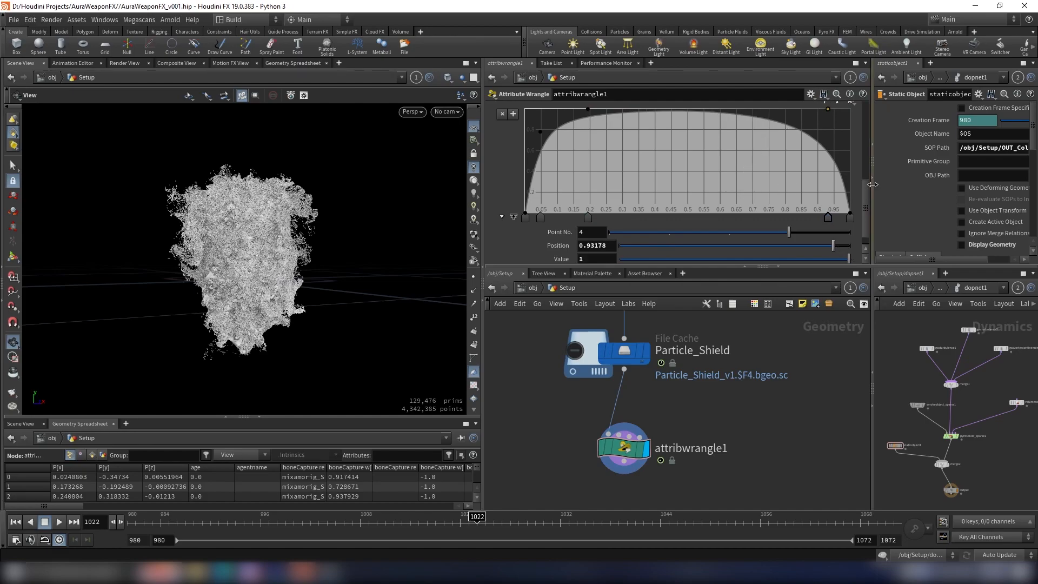
# Step: Set the wrangle's Overall Pscale to 0.001
pyautogui.moveTo(867, 202); pyautogui.dragTo(860, 173)
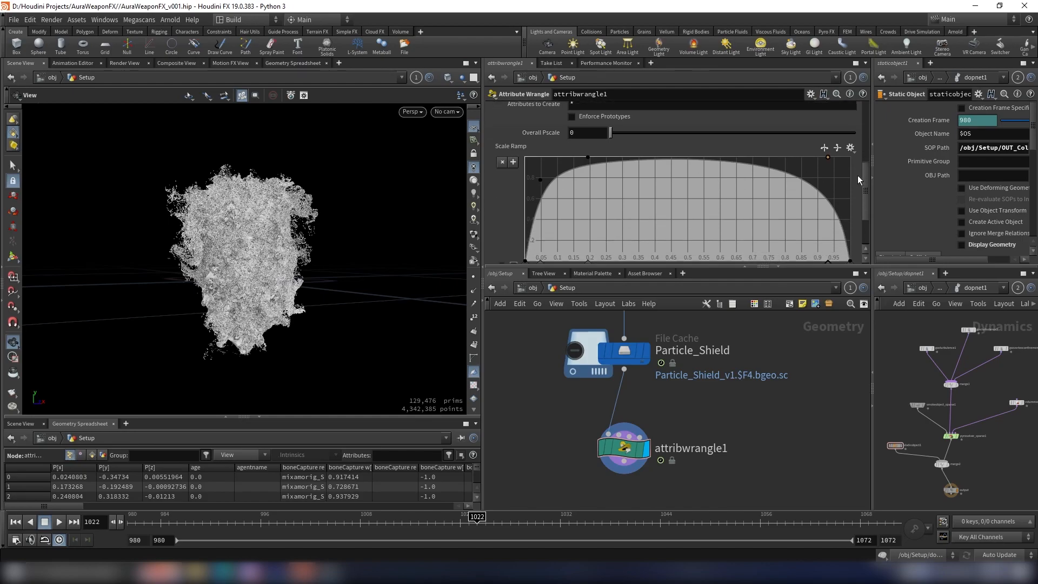
pyautogui.click(572, 126)
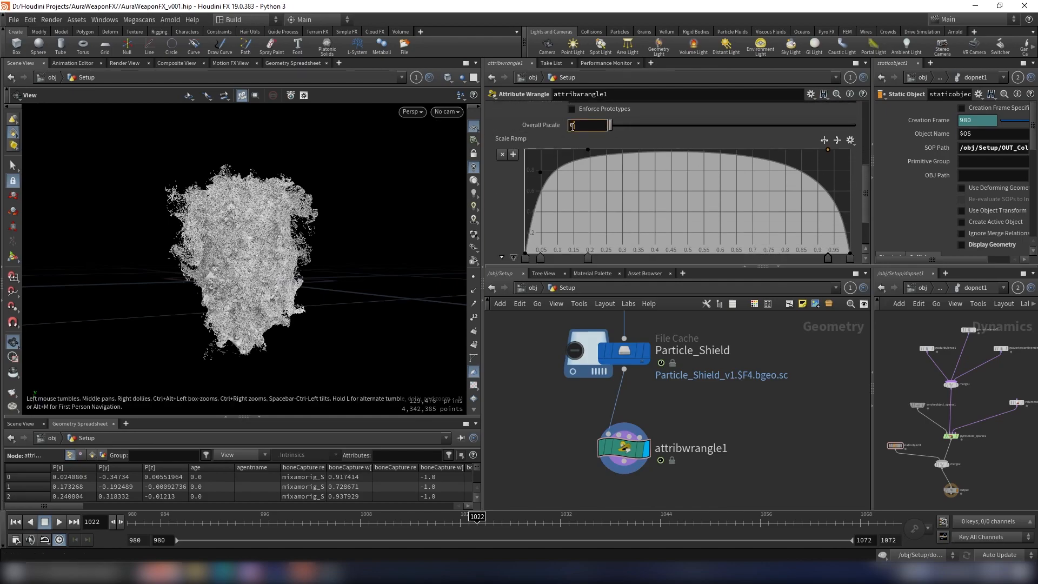
pyautogui.write('.065')
pyautogui.press('Return')
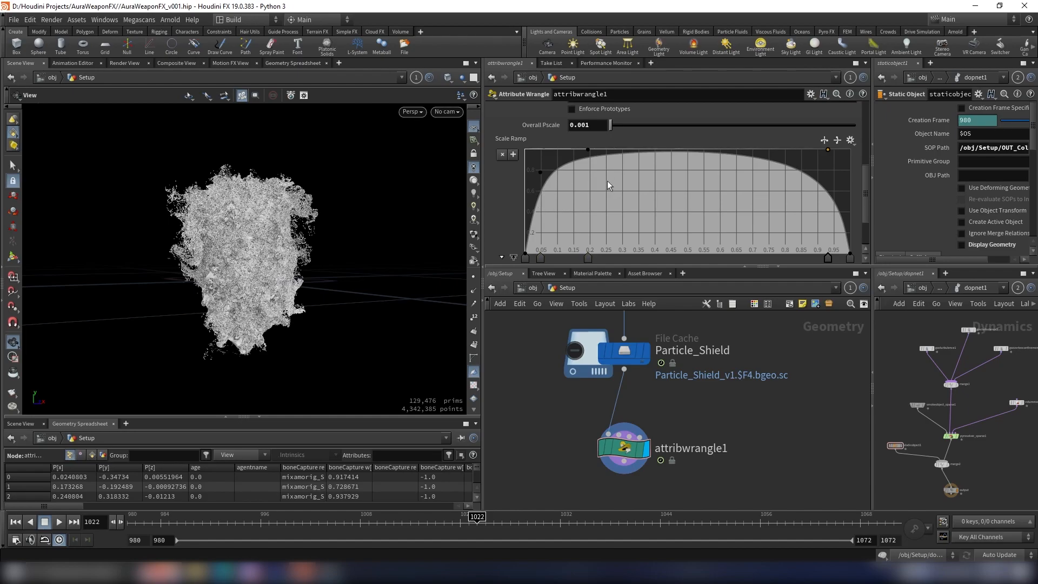
# Step: Rename the attribwrangle1 node to pscale
pyautogui.moveTo(369, 208); pyautogui.dragTo(391, 250)
pyautogui.scroll(-5, 710, 356)
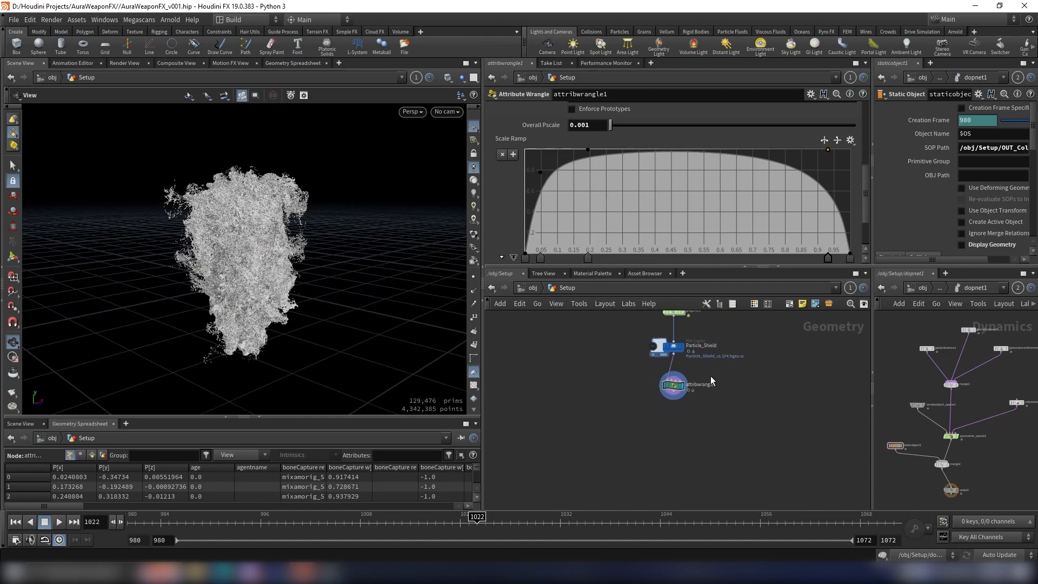
pyautogui.scroll(4, 710, 382)
pyautogui.click(709, 388)
pyautogui.moveTo(793, 394); pyautogui.dragTo(533, 356)
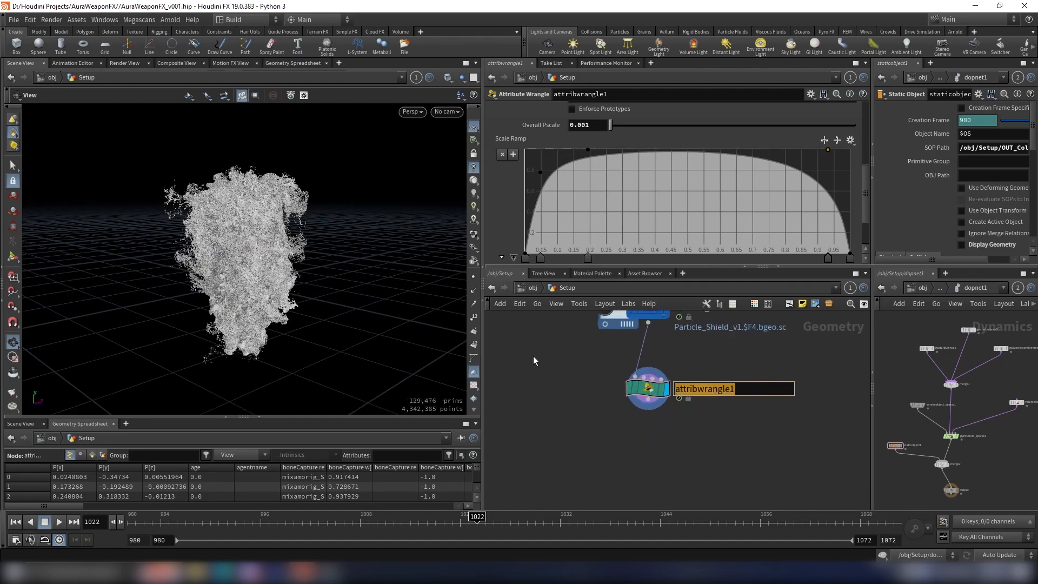
pyautogui.press('BackSpace')
pyautogui.write('pscale')
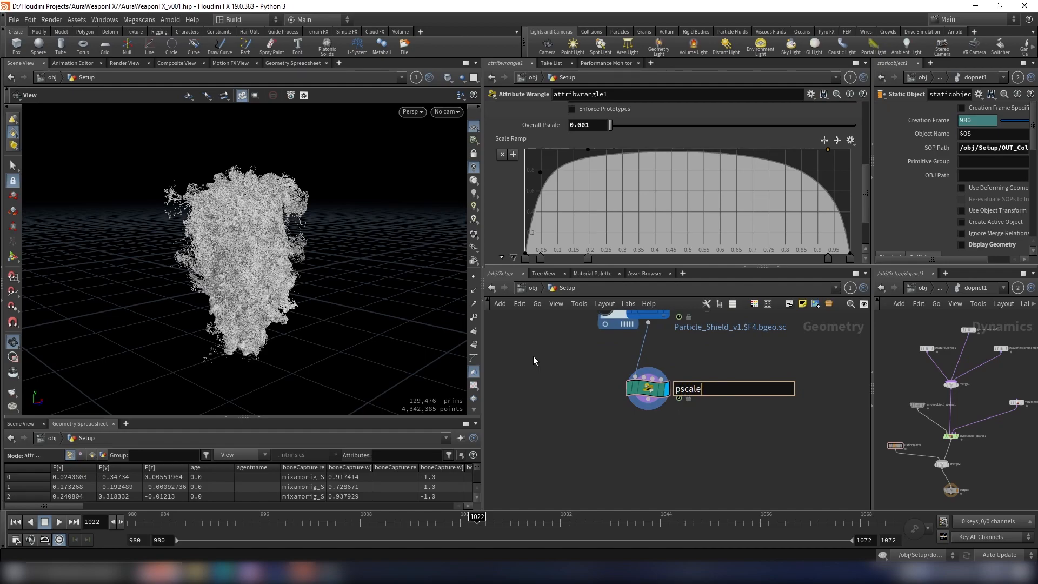
pyautogui.press('Return')
pyautogui.moveTo(296, 333); pyautogui.dragTo(277, 323)
pyautogui.moveTo(229, 298); pyautogui.dragTo(233, 262)
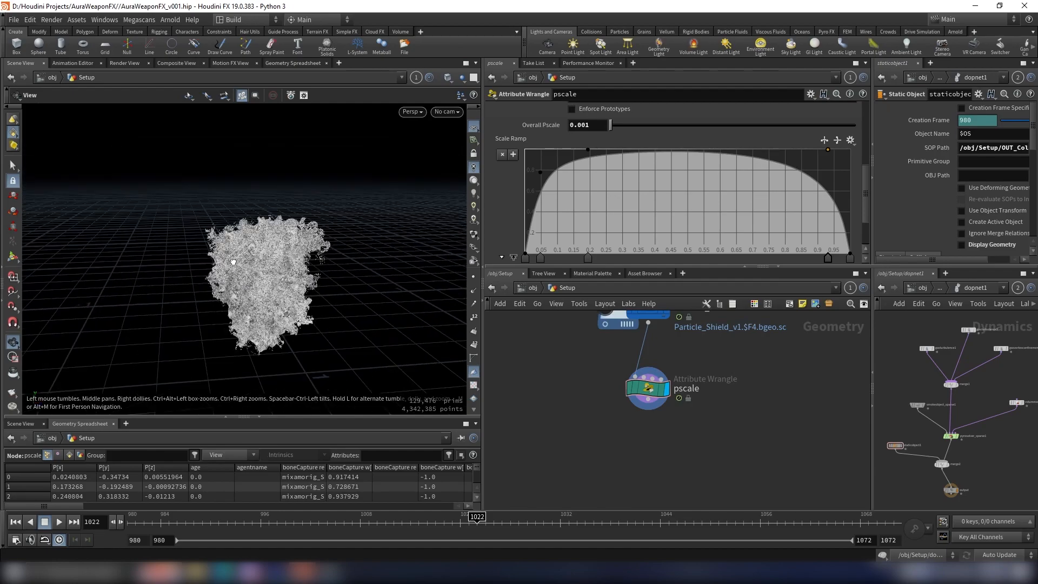
pyautogui.moveTo(285, 289); pyautogui.dragTo(292, 263)
pyautogui.scroll(-3, 679, 380)
pyautogui.scroll(3, 694, 404)
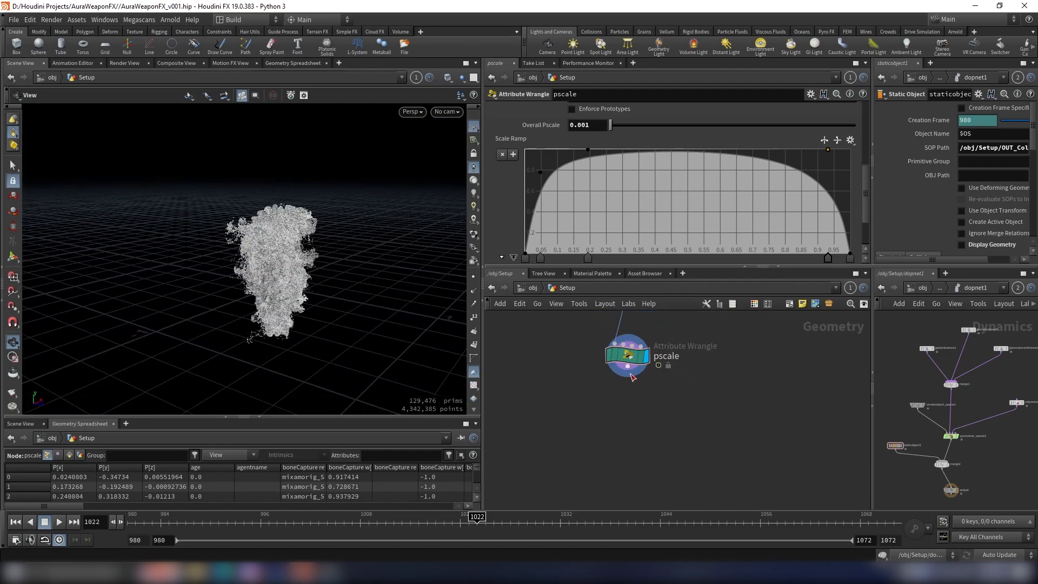
# Step: Add a Point Deform node below the pscale wrangle
pyautogui.scroll(-1, 668, 417)
pyautogui.moveTo(292, 302); pyautogui.dragTo(278, 265)
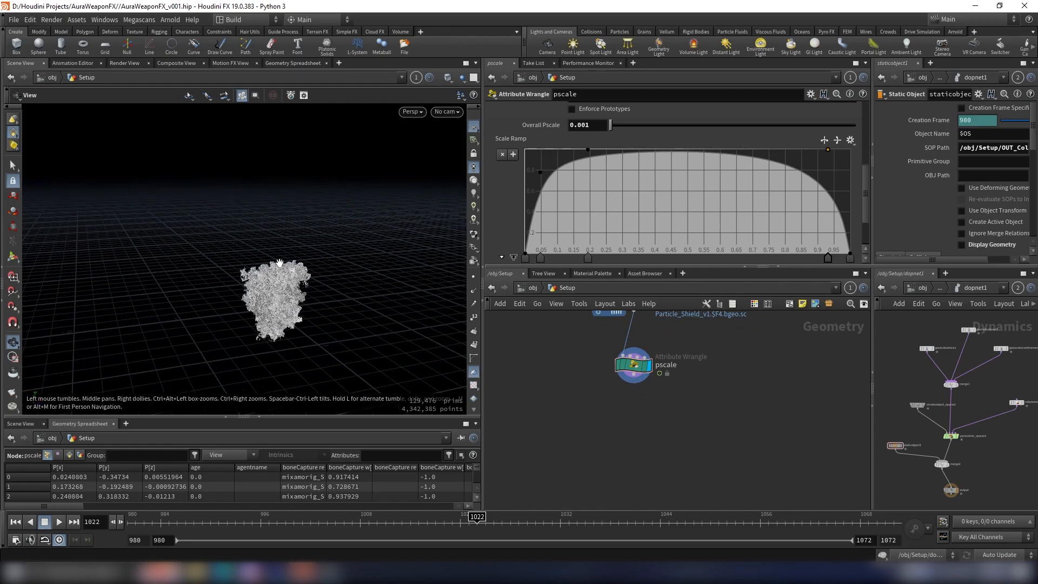
pyautogui.press('Tab')
pyautogui.write('point def')
pyautogui.press('Return')
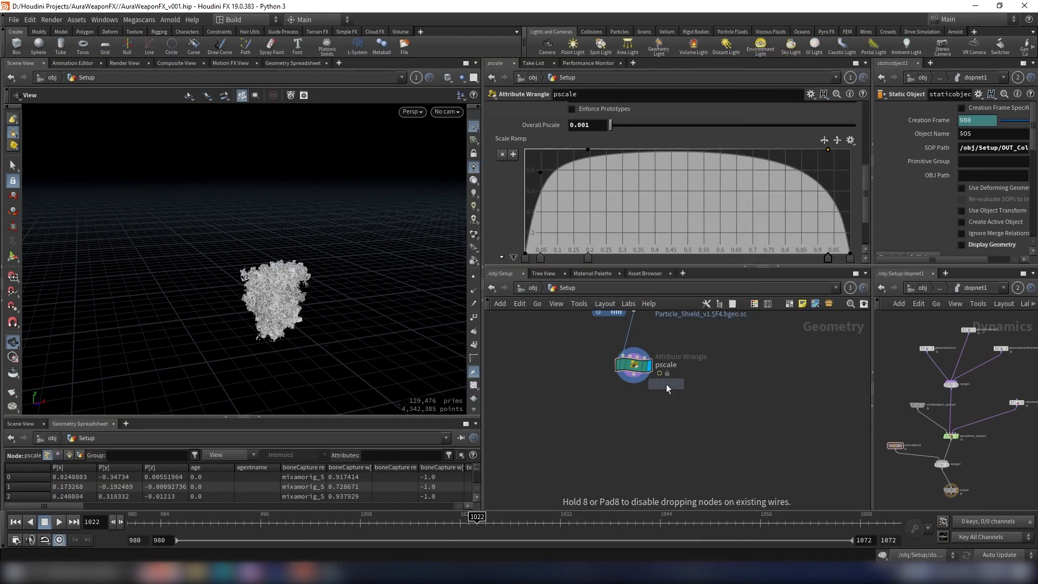
pyautogui.click(656, 460)
pyautogui.moveTo(714, 443); pyautogui.dragTo(706, 399, button='middle')
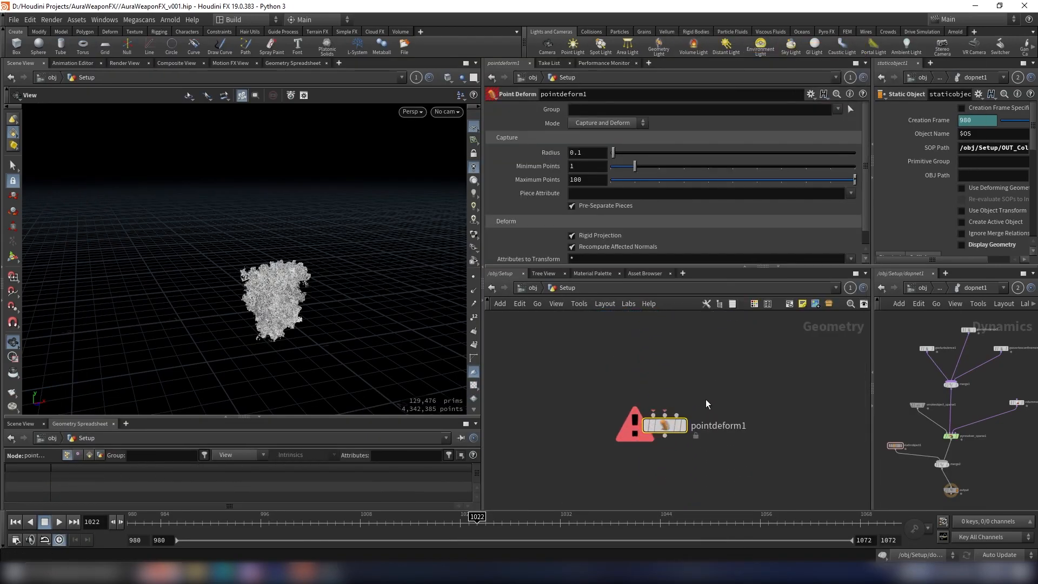
# Step: Connect the pscale wrangle's output to the first input of pointdeform1
pyautogui.scroll(-4, 676, 431)
pyautogui.scroll(3, 686, 410)
pyautogui.moveTo(703, 408); pyautogui.dragTo(639, 466)
pyautogui.moveTo(658, 439)
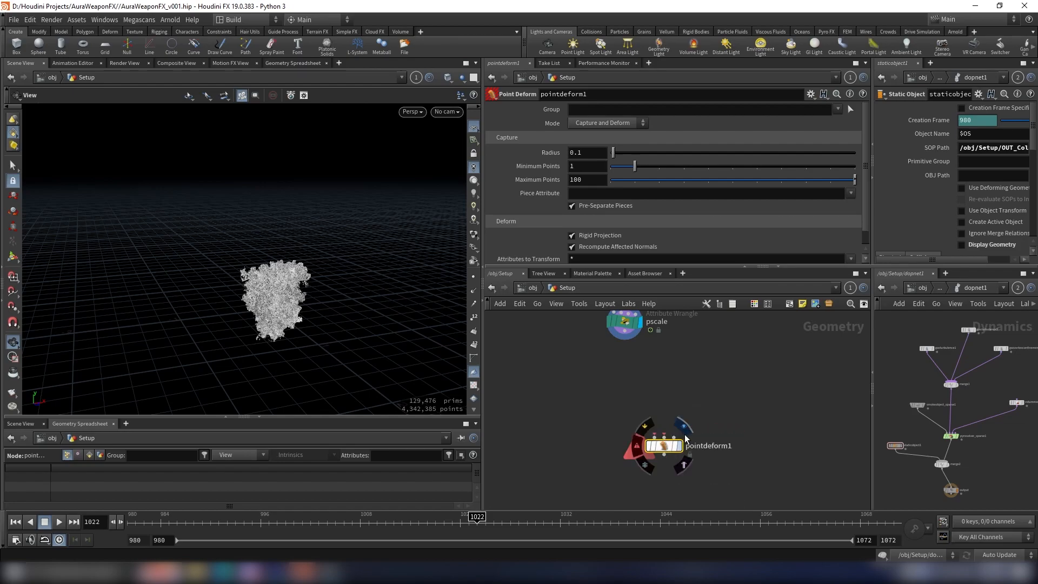
pyautogui.scroll(-1, 684, 411)
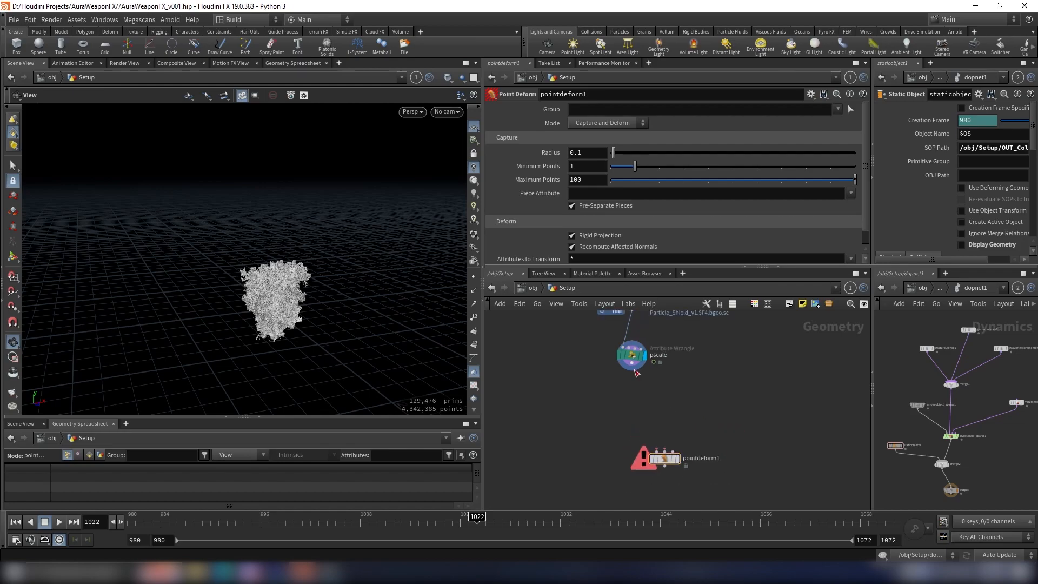
pyautogui.click(635, 371)
pyautogui.click(655, 449)
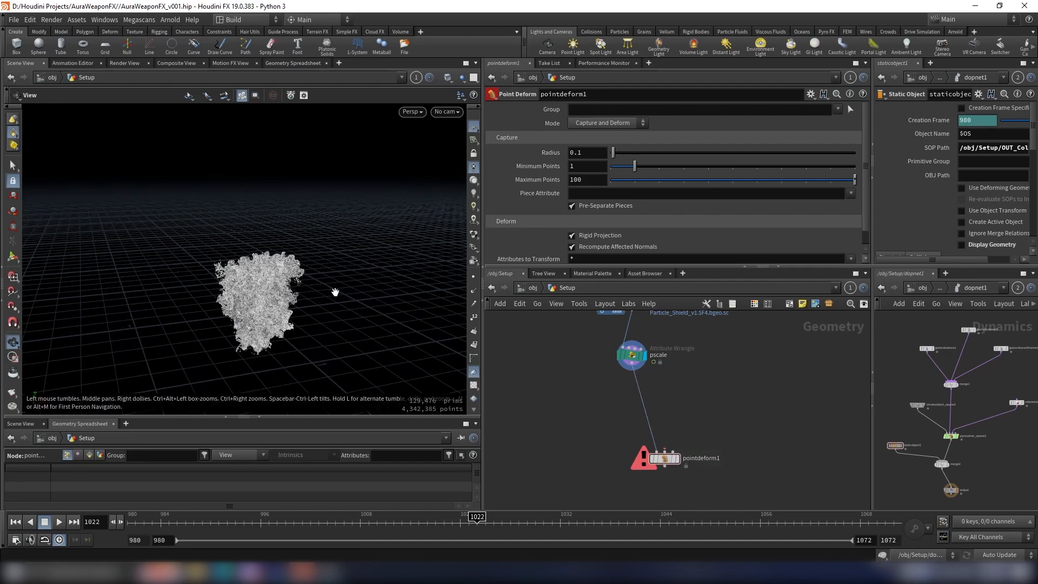
pyautogui.scroll(3, 673, 432)
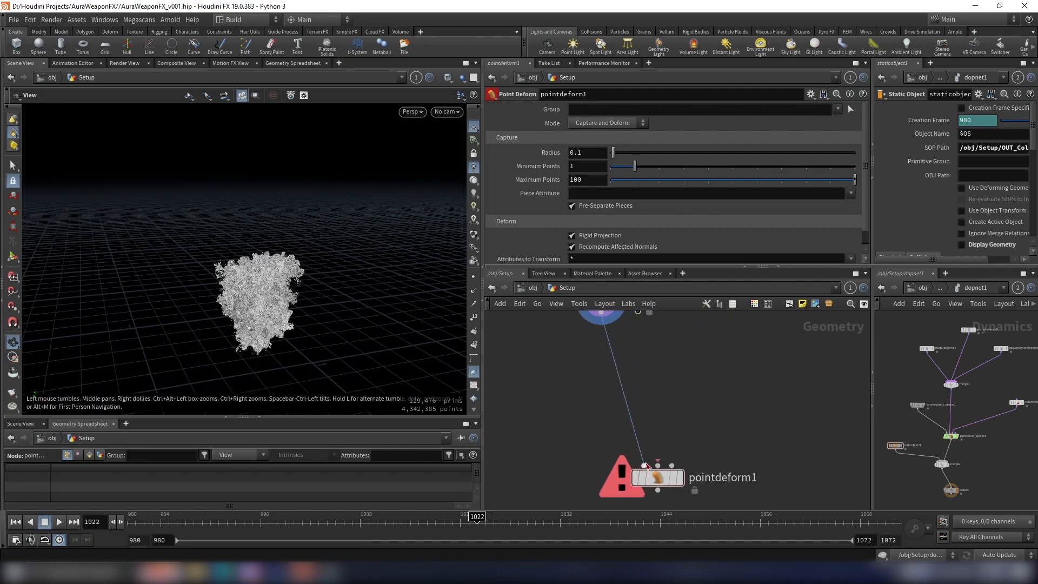
pyautogui.moveTo(307, 290); pyautogui.dragTo(263, 320)
pyautogui.scroll(5, 268, 295)
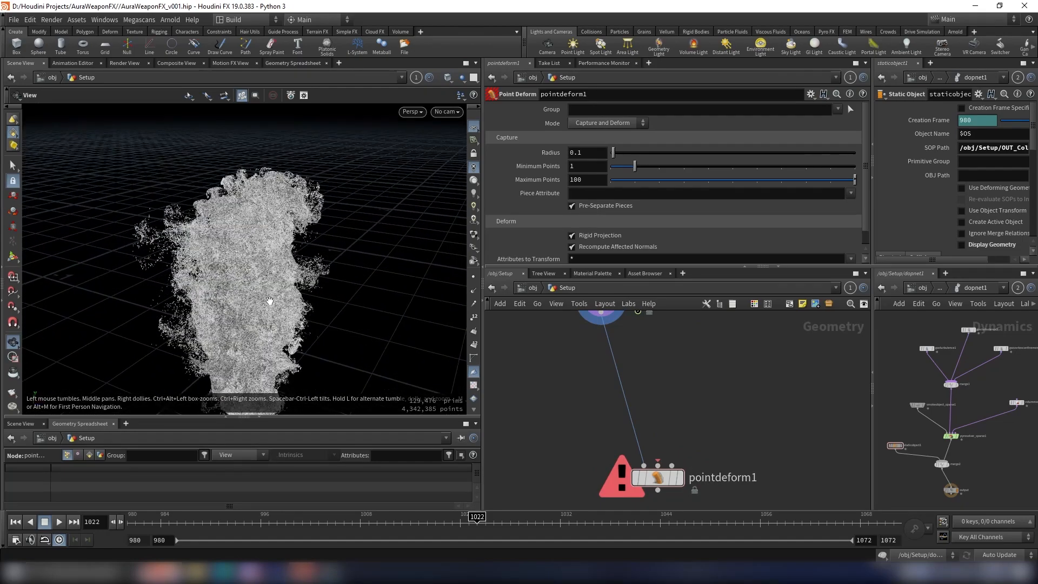
pyautogui.scroll(-3, 854, 404)
pyautogui.moveTo(387, 254); pyautogui.dragTo(398, 291)
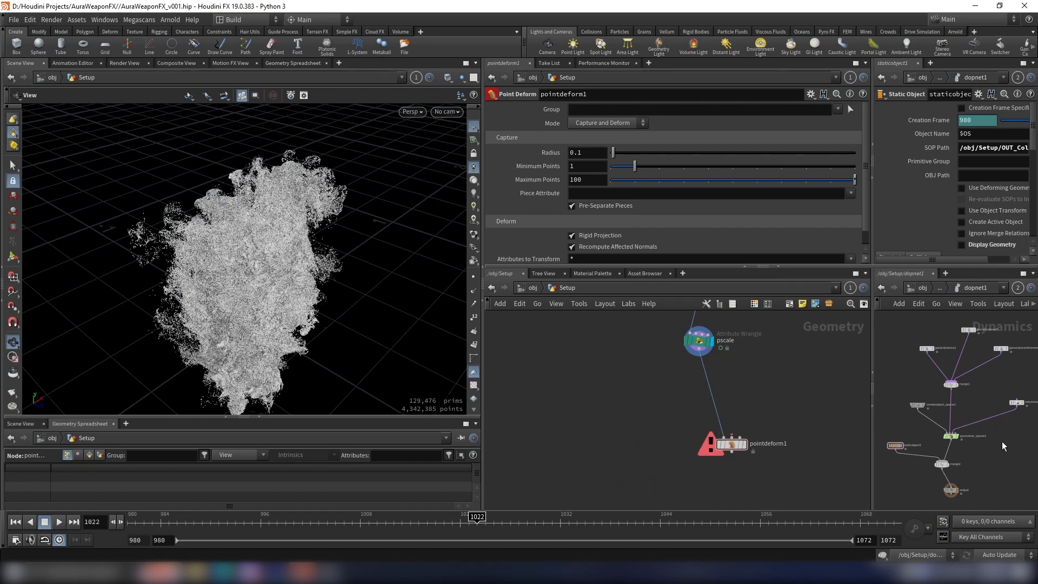
# Step: Widen the second network view, open the Imports network there and copy its OUT_Shield_Sim null
pyautogui.moveTo(873, 354); pyautogui.dragTo(789, 355)
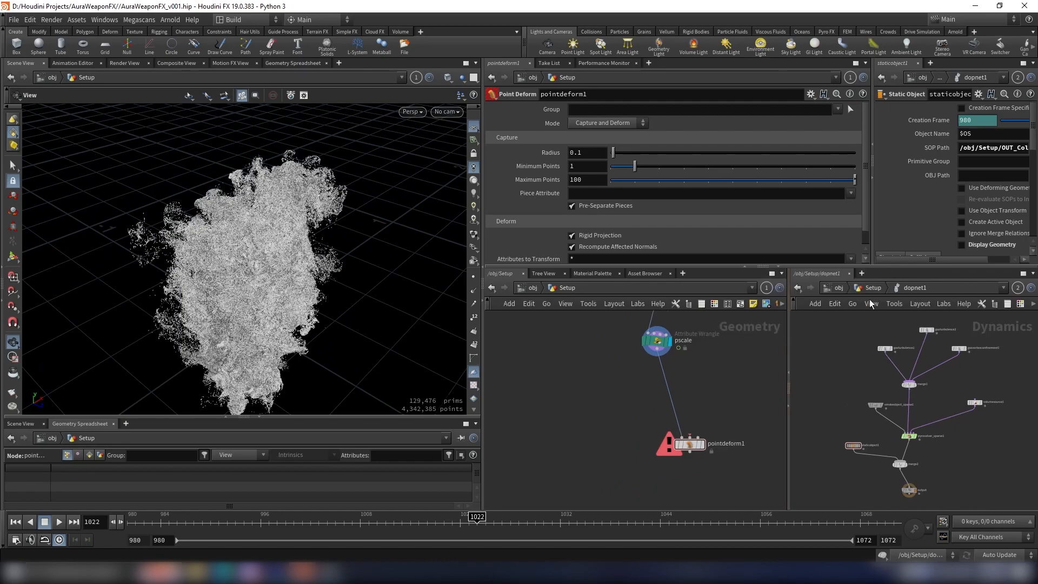
pyautogui.click(863, 287)
pyautogui.click(839, 287)
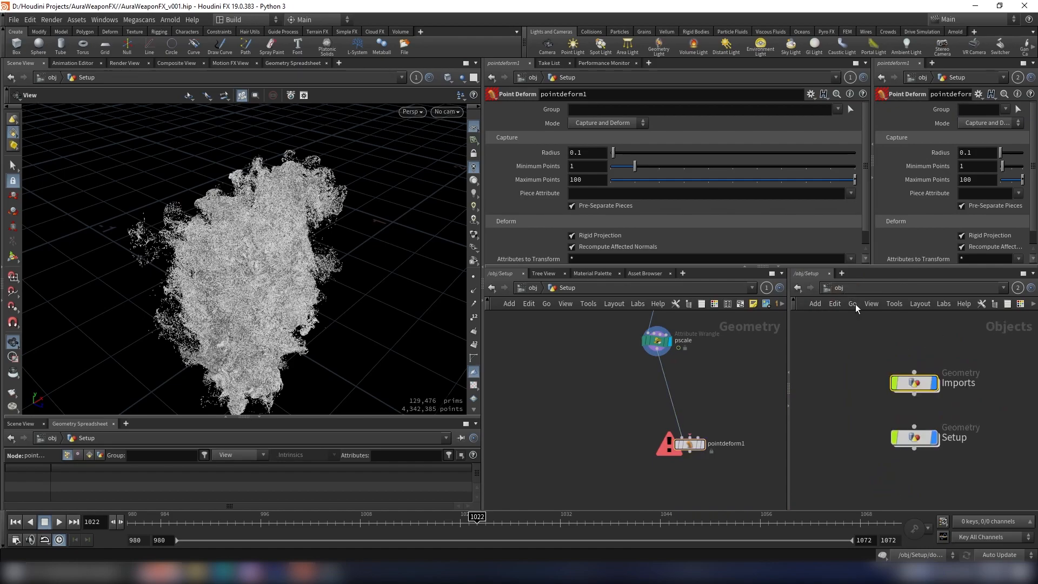
pyautogui.doubleClick(884, 374)
pyautogui.scroll(3, 903, 437)
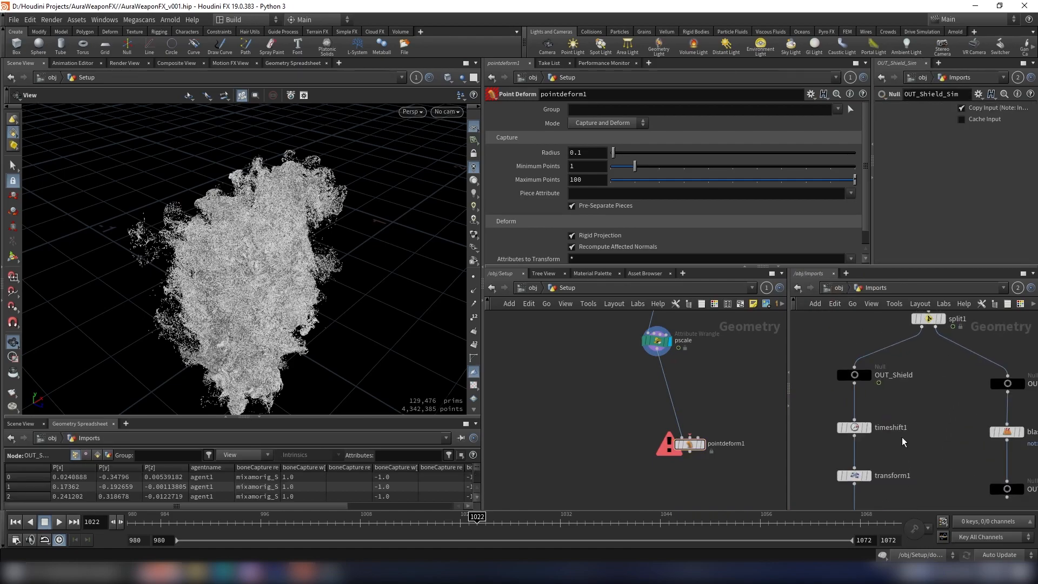
pyautogui.press('f')
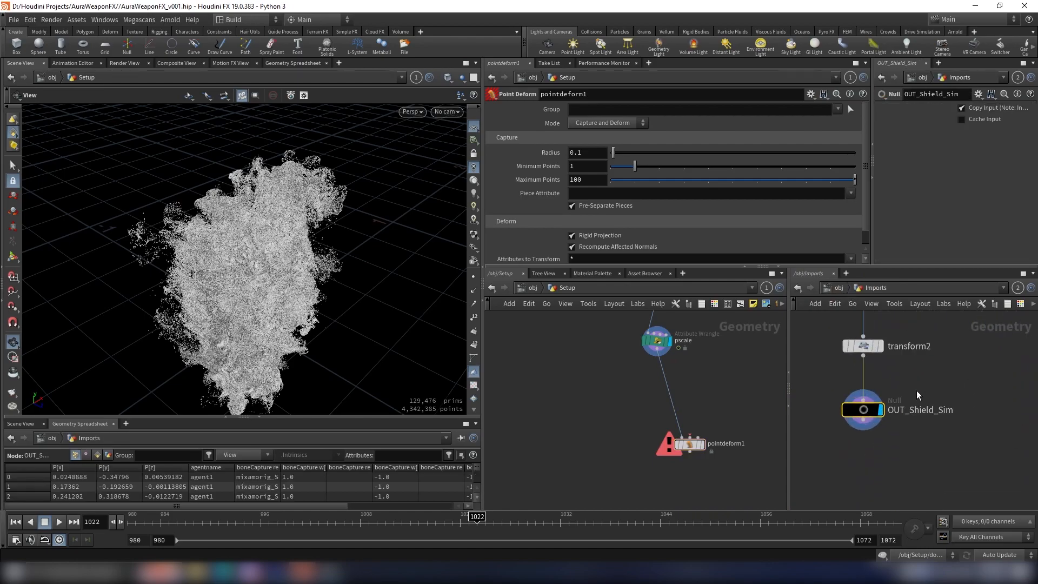
pyautogui.hotkey('ctrl', 'c')
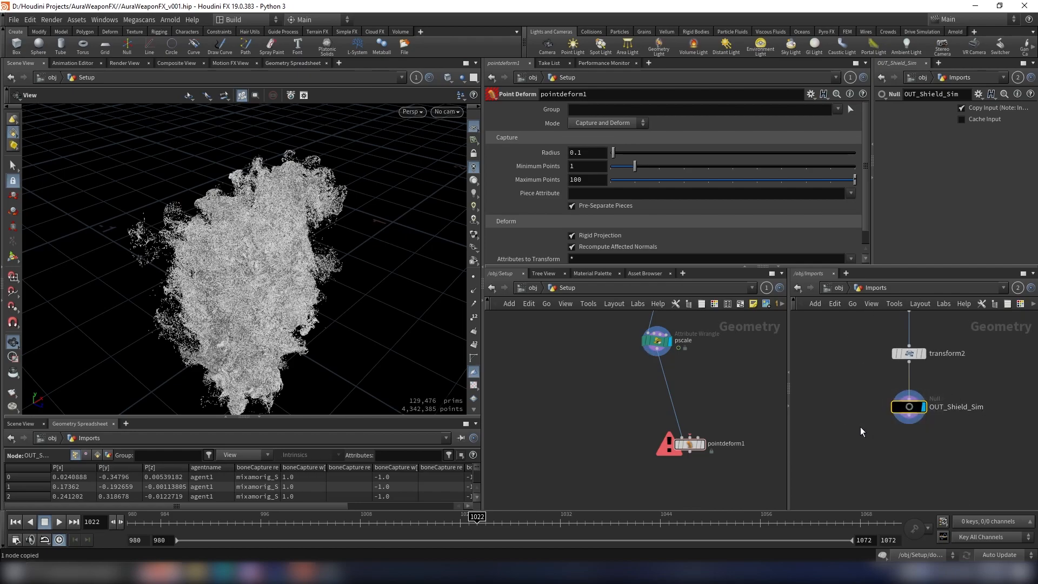
# Step: Add an Object Merge to the Setup network with Object 1 set to /obj/Imports/OUT_Shield_Sim
pyautogui.press('Tab')
pyautogui.write('om')
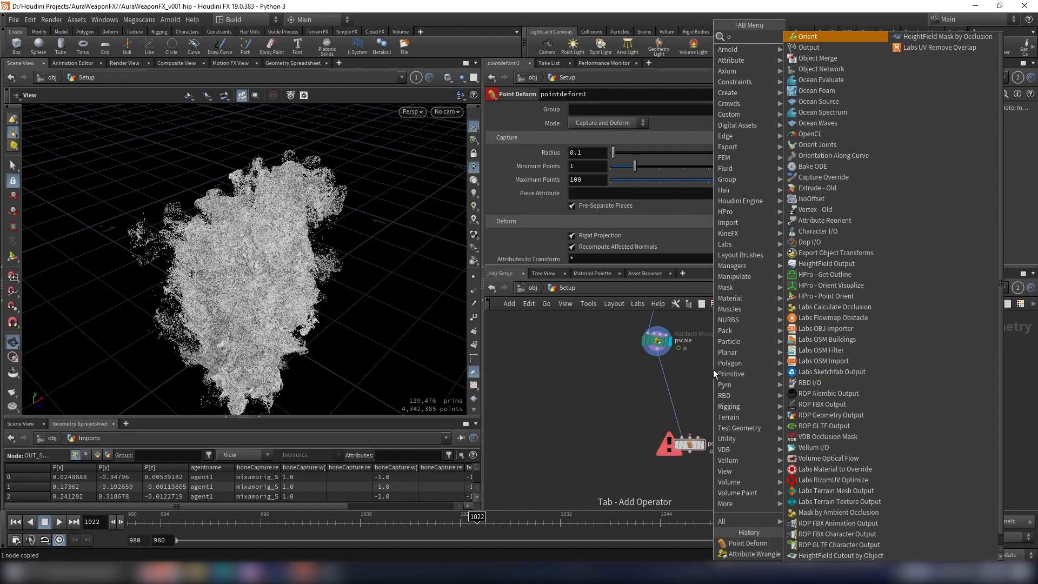
pyautogui.press('Return')
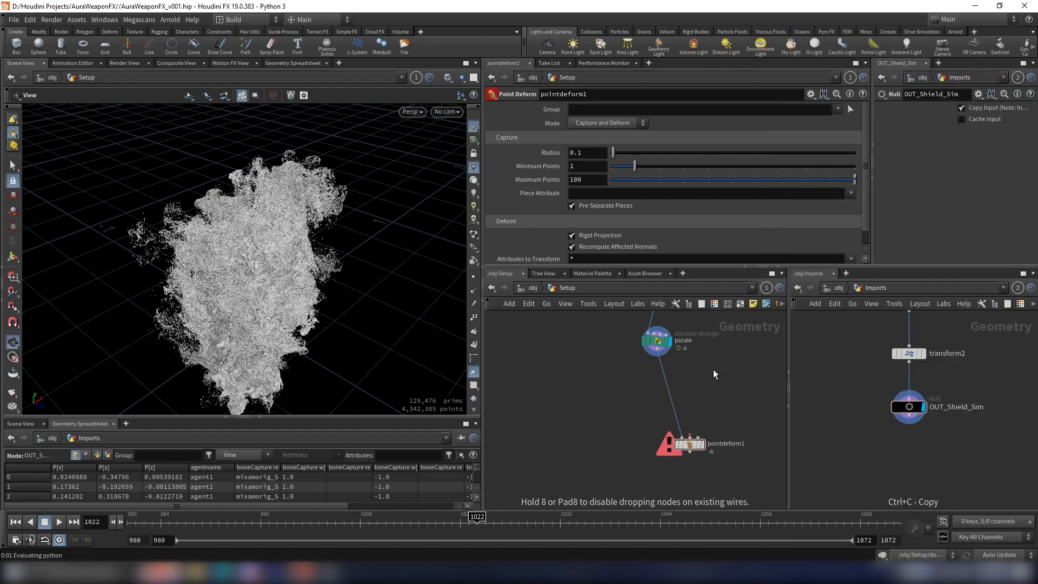
pyautogui.click(713, 369)
pyautogui.click(658, 139)
pyautogui.hotkey('ctrl', 'v')
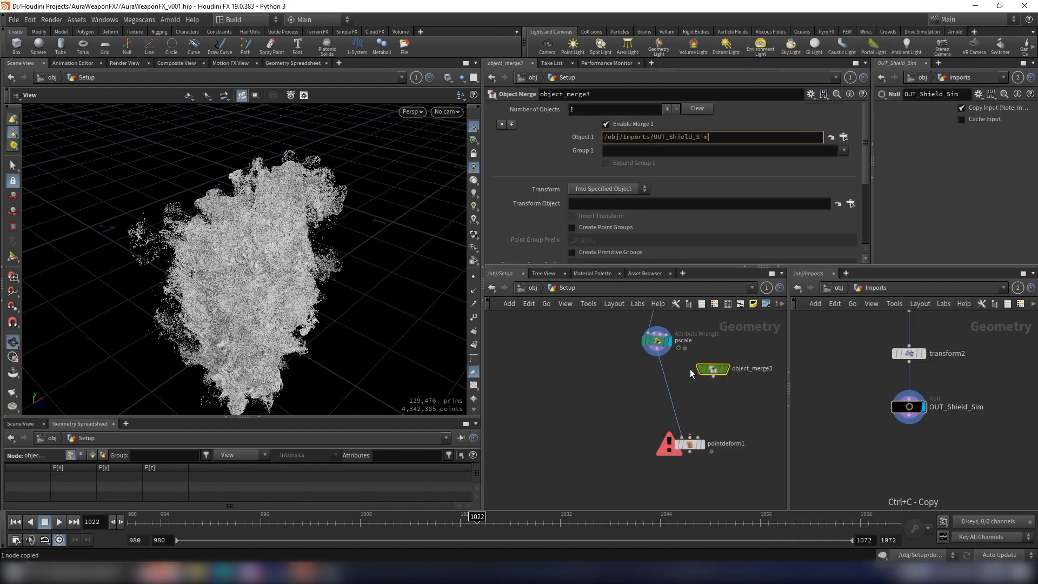
# Step: Connect the OUT_Shield_Sim Object Merge to the second input of pointdeform1 and place it above that node
pyautogui.scroll(3, 734, 413)
pyautogui.click(702, 355)
pyautogui.click(663, 460)
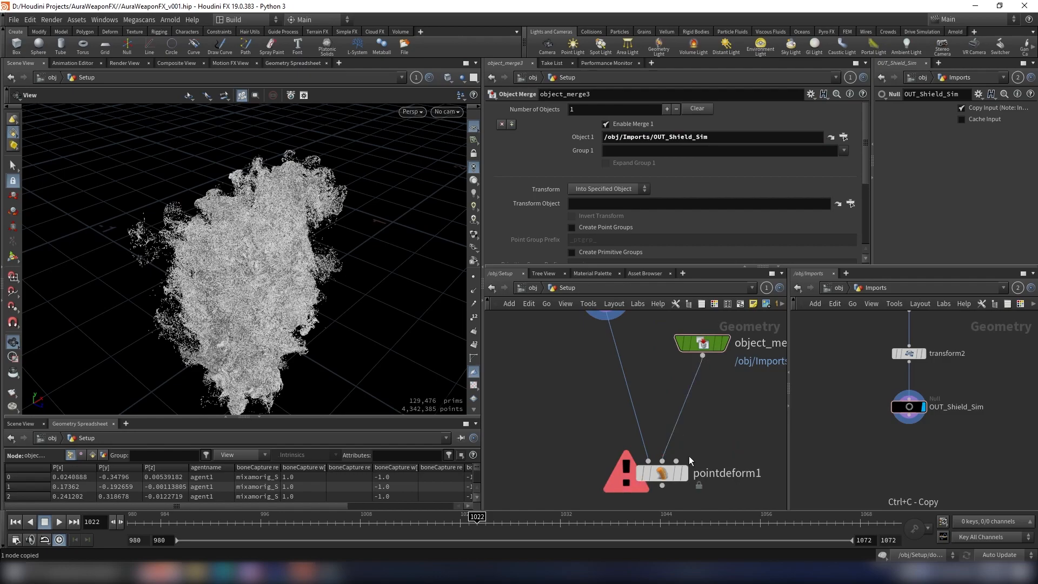
pyautogui.scroll(-3, 676, 452)
pyautogui.scroll(2, 657, 445)
pyautogui.scroll(-1, 663, 444)
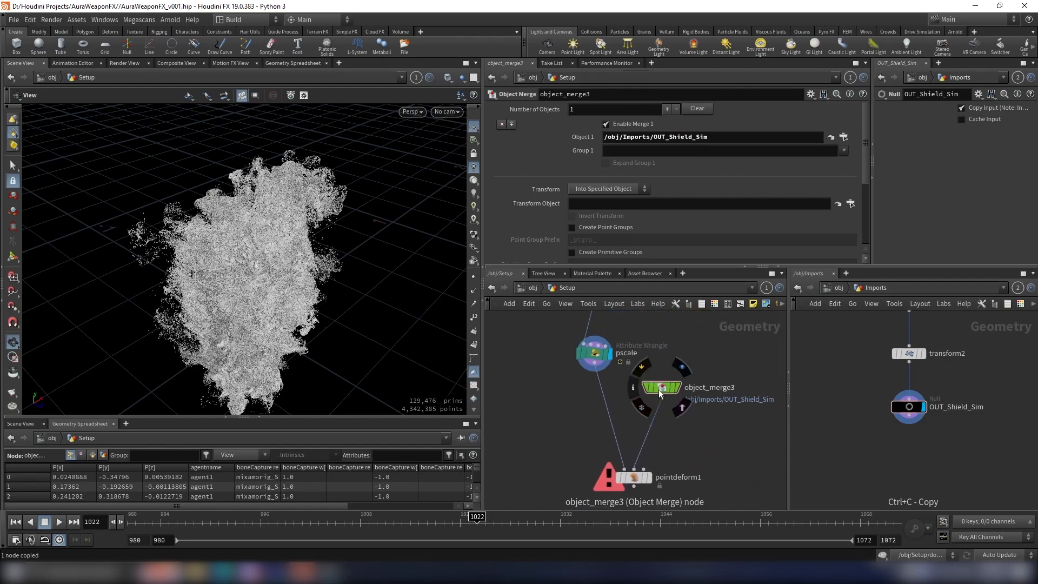
pyautogui.moveTo(659, 389); pyautogui.dragTo(640, 386)
# Step: Copy the OUT_Shield null above timeshift1 in the Imports network
pyautogui.scroll(-5, 922, 407)
pyautogui.moveTo(938, 410); pyautogui.dragTo(939, 463, button='middle')
pyautogui.scroll(4, 931, 377)
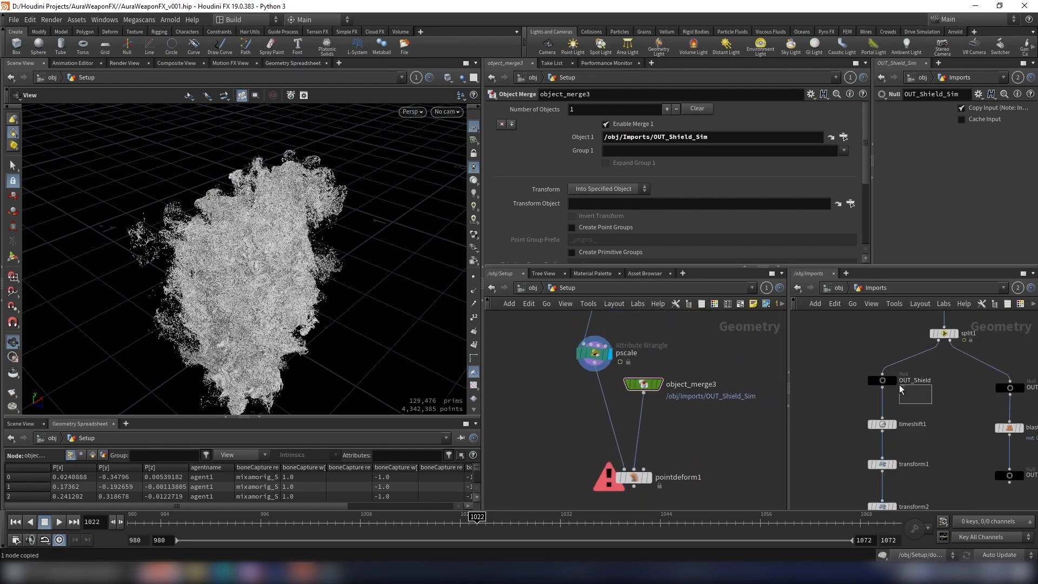
pyautogui.click(914, 384)
pyautogui.hotkey('ctrl', 'c')
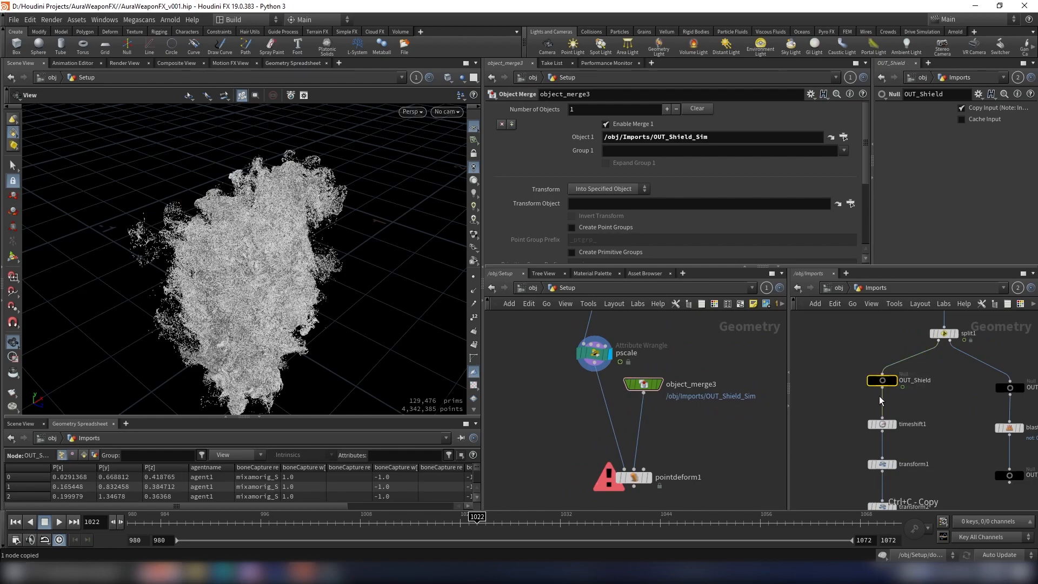
# Step: Add another Object Merge in Setup with Object 1 set to /obj/Imports/OUT_Shield
pyautogui.scroll(-2, 671, 411)
pyautogui.press('Tab')
pyautogui.write('om')
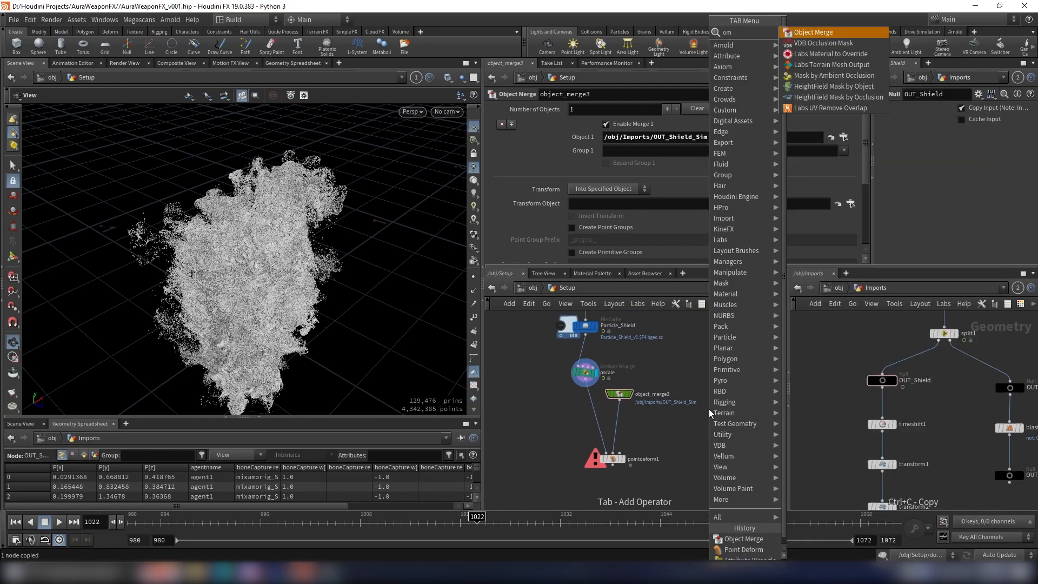
pyautogui.press('Return')
pyautogui.click(693, 388)
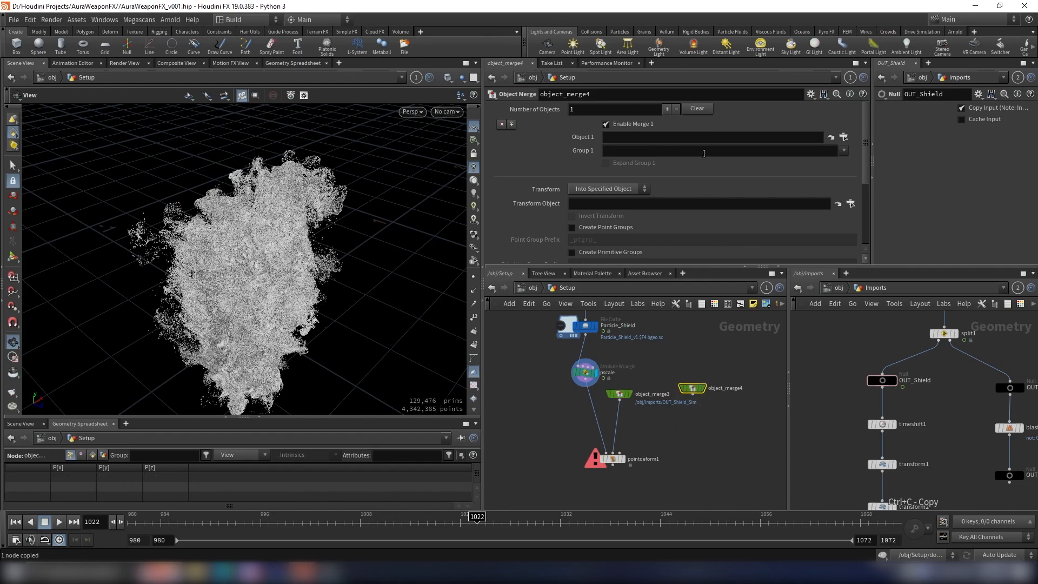
pyautogui.hotkey('ctrl', 'v')
# Step: Connect the OUT_Shield Object Merge to the third input of pointdeform1 and display the Point Deform result
pyautogui.scroll(3, 661, 399)
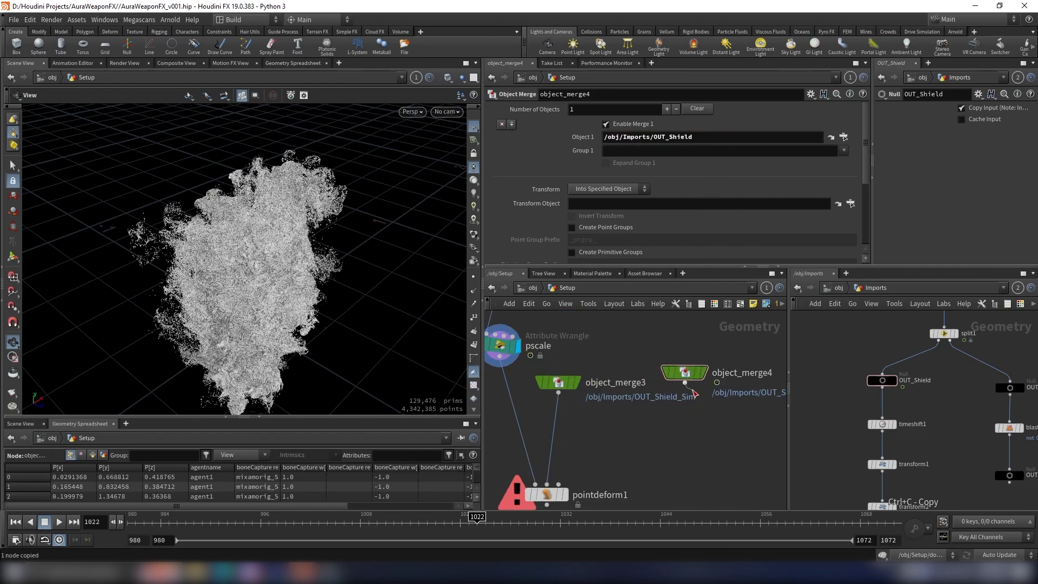
pyautogui.click(594, 430)
pyautogui.scroll(-3, 692, 421)
pyautogui.scroll(3, 646, 430)
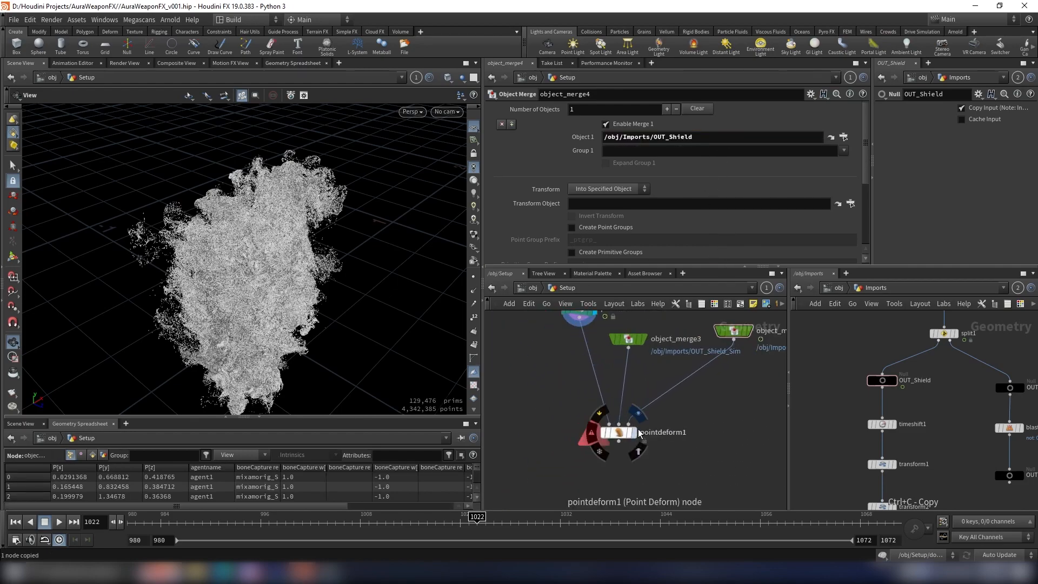
pyautogui.click(639, 414)
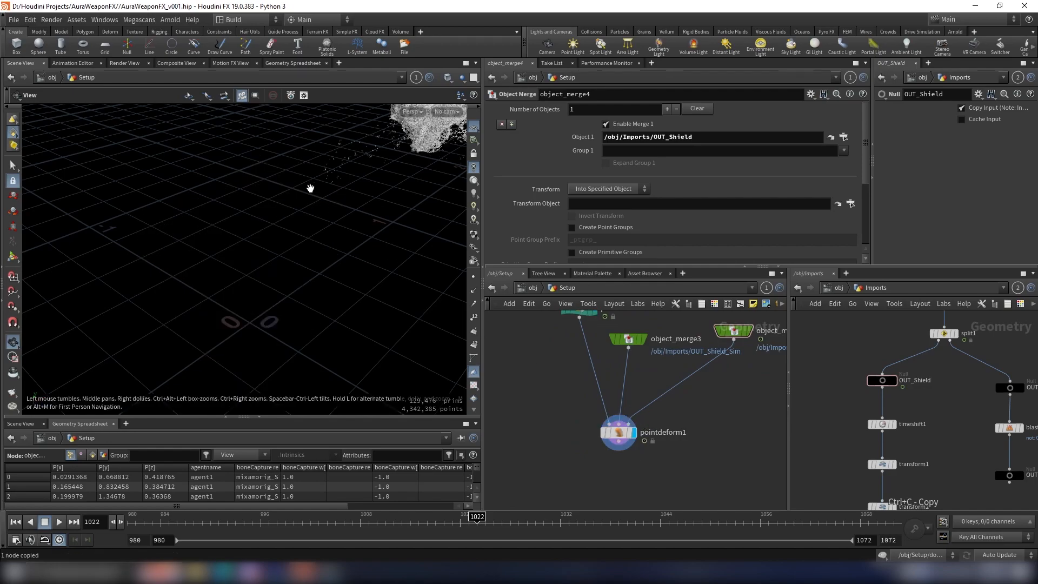
# Step: Inspect the deformed shield particles from several angles, including at frame 1041
pyautogui.press('g')
pyautogui.moveTo(331, 179); pyautogui.dragTo(371, 162)
pyautogui.moveTo(371, 163); pyautogui.dragTo(375, 190, button='right')
pyautogui.moveTo(376, 190)
pyautogui.mouseDown()
pyautogui.moveTo(201, 198)
pyautogui.moveTo(266, 202)
pyautogui.moveTo(297, 217)
pyautogui.moveTo(262, 215)
pyautogui.mouseUp()
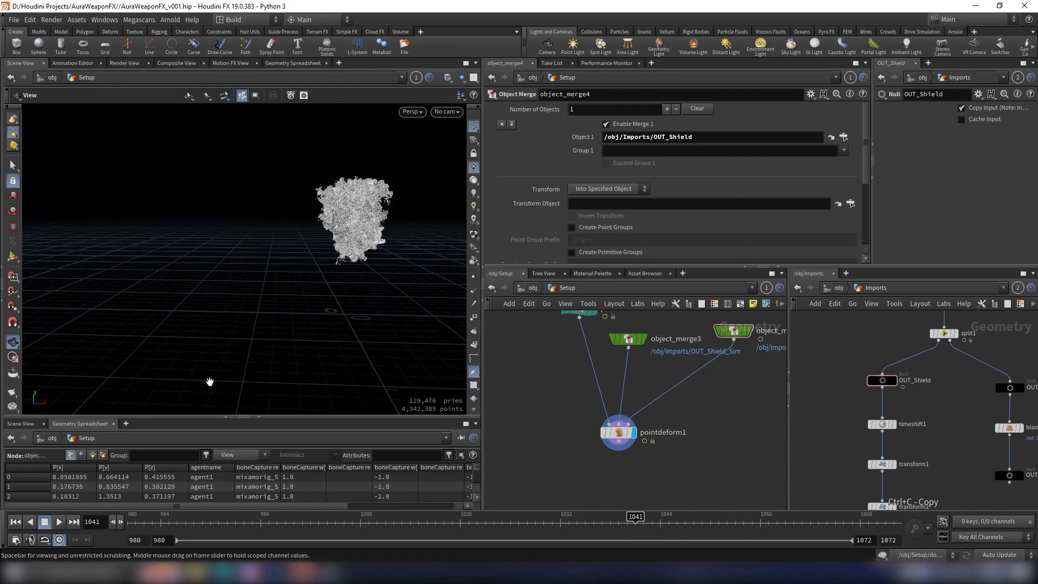
pyautogui.moveTo(338, 260); pyautogui.dragTo(363, 262)
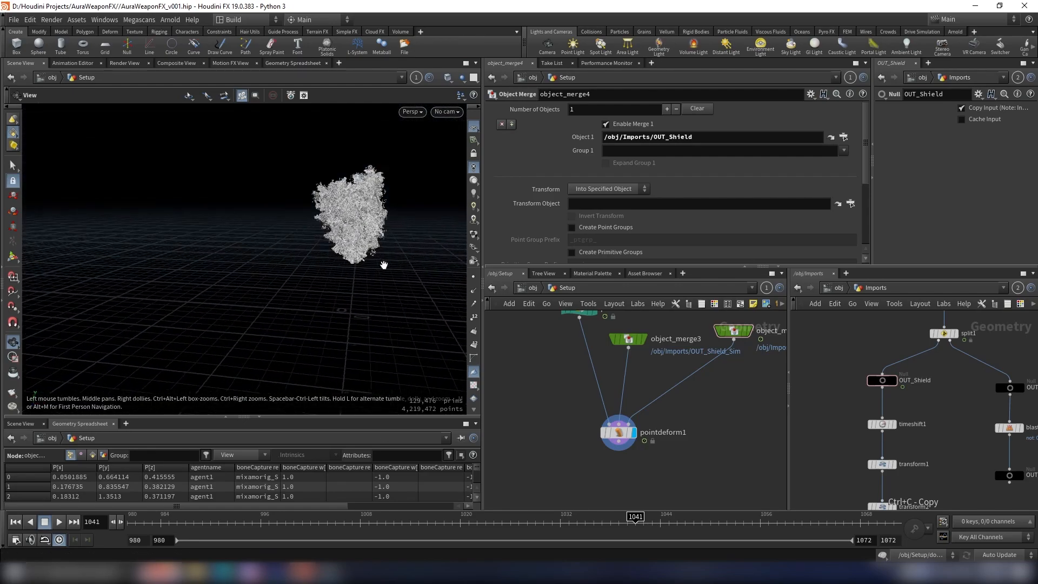
# Step: Copy the OUT_Char null above split1 in the Imports network
pyautogui.scroll(-4, 938, 383)
pyautogui.moveTo(939, 383); pyautogui.dragTo(936, 420, button='middle')
pyautogui.scroll(4, 914, 416)
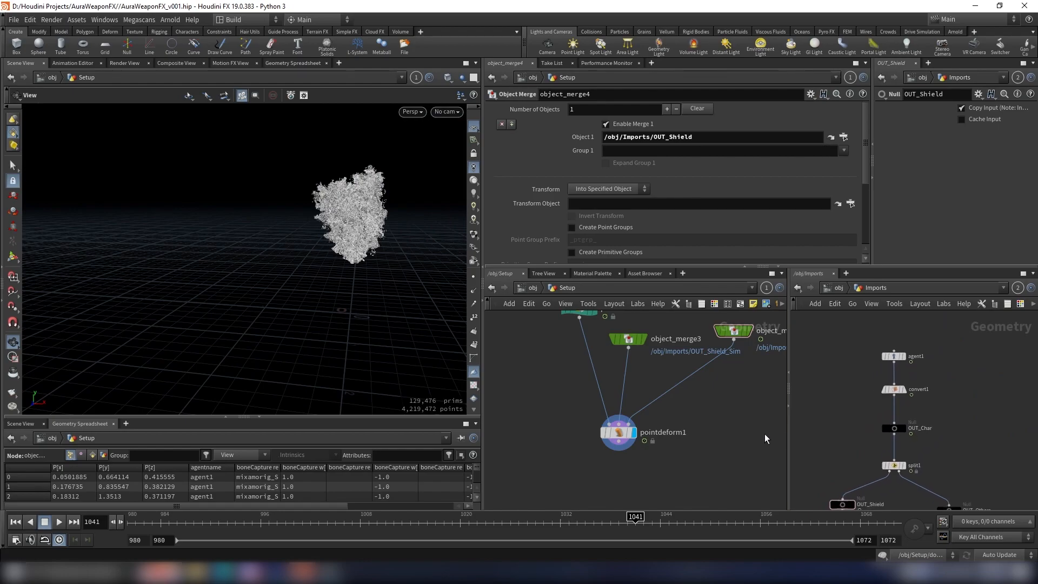
pyautogui.moveTo(868, 437); pyautogui.dragTo(871, 437)
pyautogui.hotkey('ctrl', 'c')
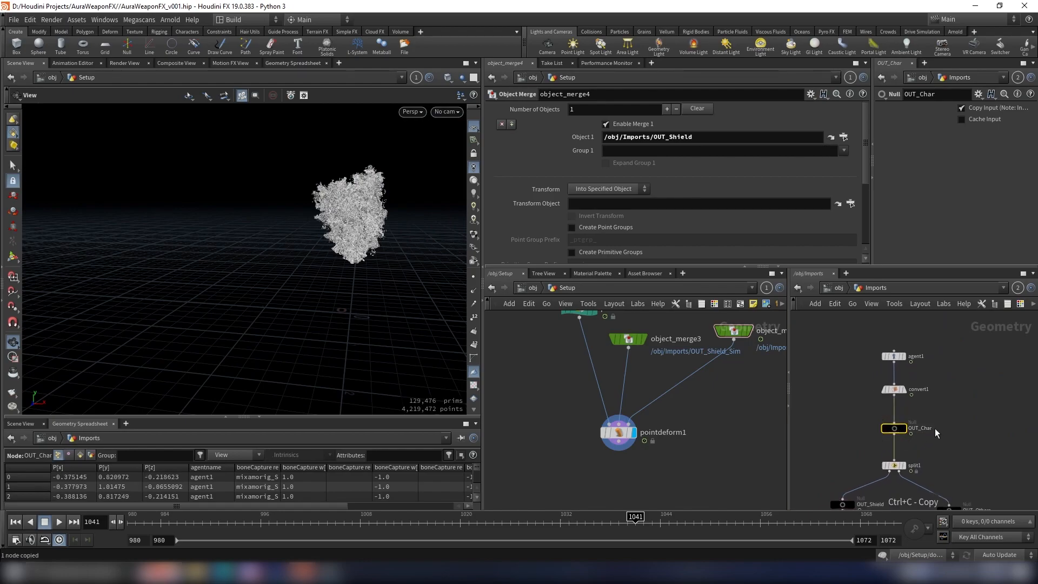
# Step: Add an Object Merge next to pointdeform1 with Object 1 set to /obj/Imports/OUT_Char
pyautogui.scroll(-3, 665, 405)
pyautogui.scroll(3, 674, 418)
pyautogui.press('Tab')
pyautogui.write('obj')
pyautogui.press('Return')
pyautogui.click(706, 422)
pyautogui.click(715, 138)
pyautogui.hotkey('ctrl', 'v')
pyautogui.scroll(-1, 638, 440)
pyautogui.moveTo(653, 445); pyautogui.dragTo(662, 421, button='middle')
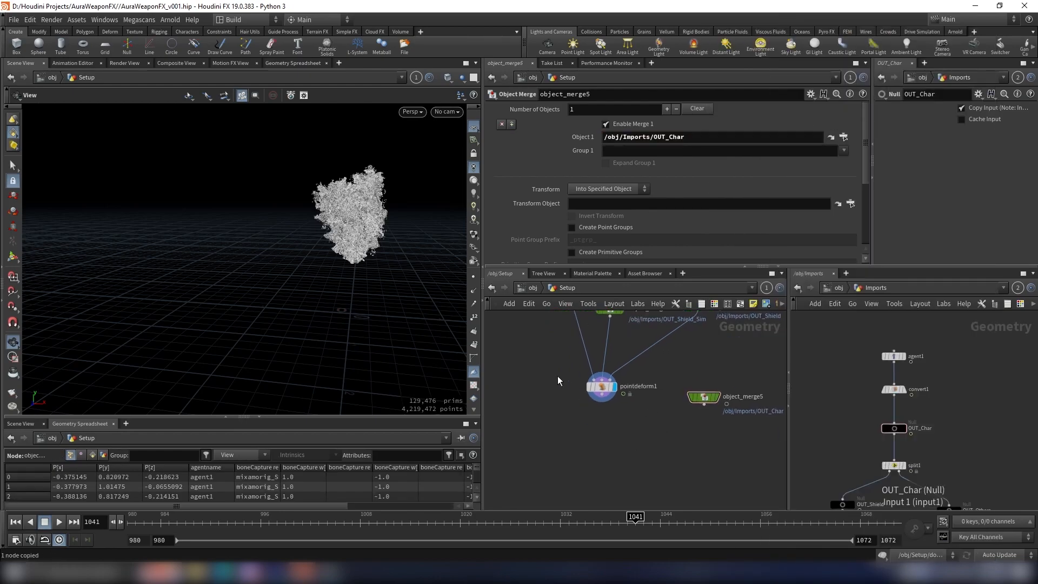
# Step: Merge pointdeform1 with the OUT_Char Object Merge and check the particles against the character up to frame 1071
pyautogui.moveTo(557, 376); pyautogui.dragTo(715, 421)
pyautogui.click(634, 450)
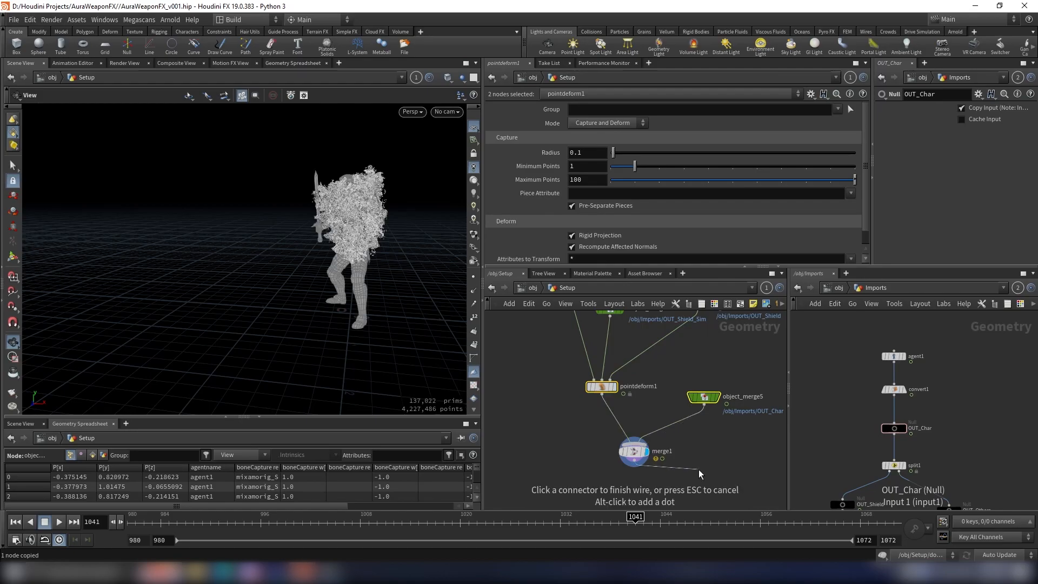
pyautogui.scroll(5, 302, 202)
pyautogui.moveTo(383, 223); pyautogui.dragTo(433, 303)
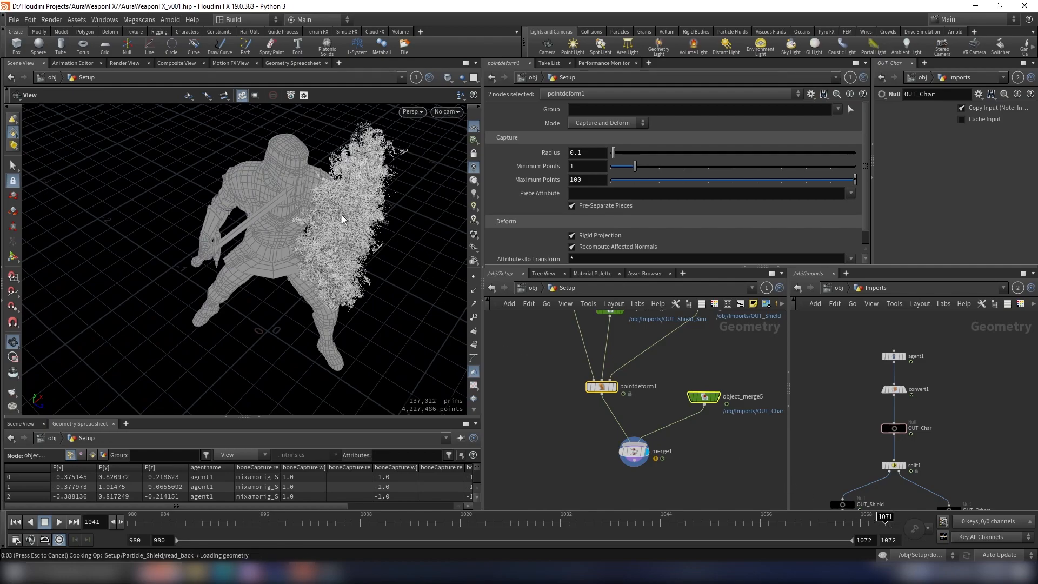
pyautogui.moveTo(329, 219); pyautogui.dragTo(270, 202)
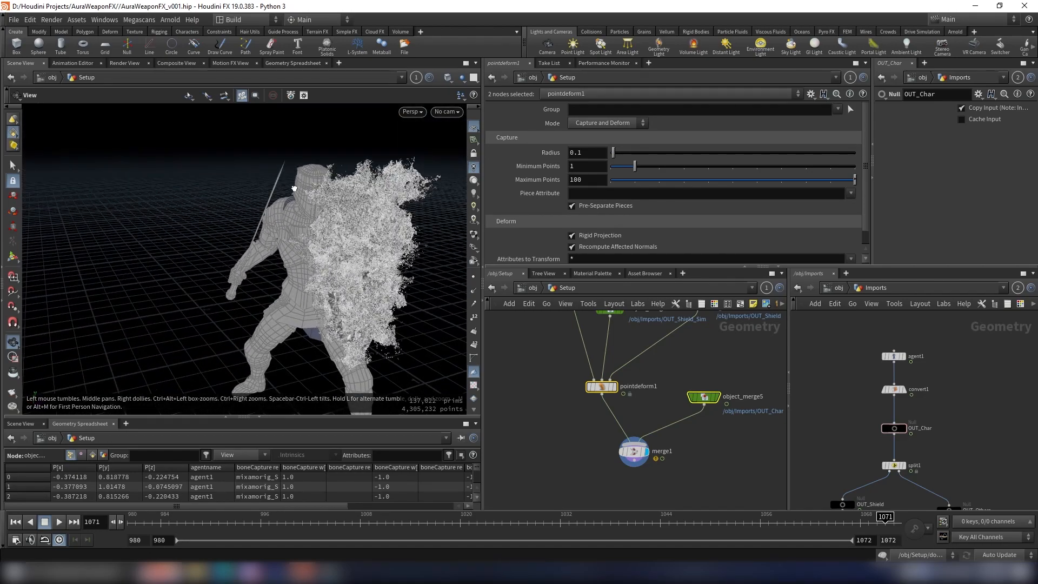
# Step: Insert a Trail node on the wire between pointdeform1 and merge1 in the Setup network
pyautogui.scroll(-4, 733, 454)
pyautogui.moveTo(720, 448); pyautogui.dragTo(725, 412, button='middle')
pyautogui.scroll(3, 724, 412)
pyautogui.moveTo(669, 425); pyautogui.dragTo(706, 427)
pyautogui.press('Tab')
pyautogui.write('trail')
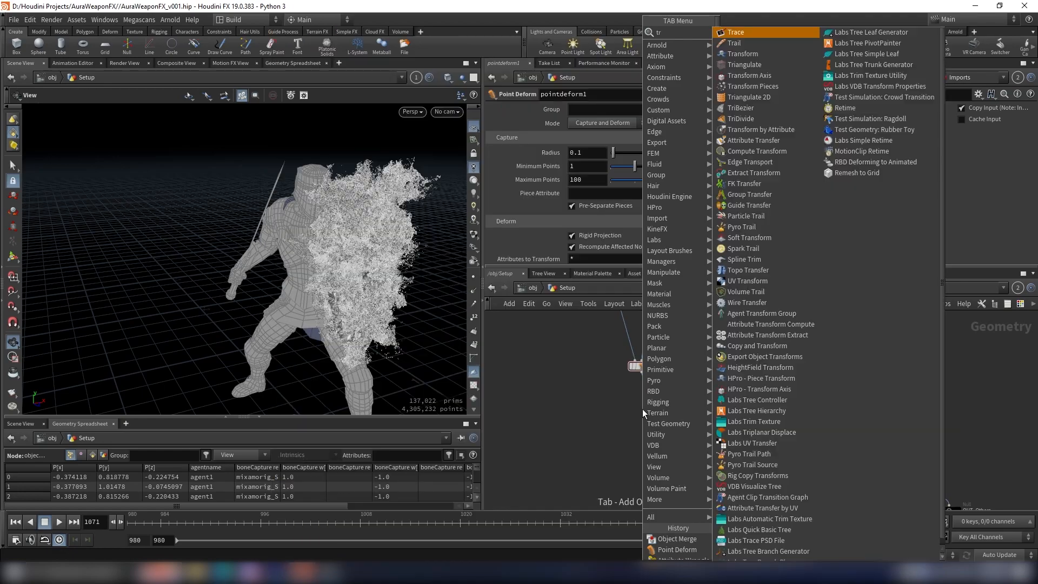
pyautogui.press('Escape')
pyautogui.scroll(2, 658, 398)
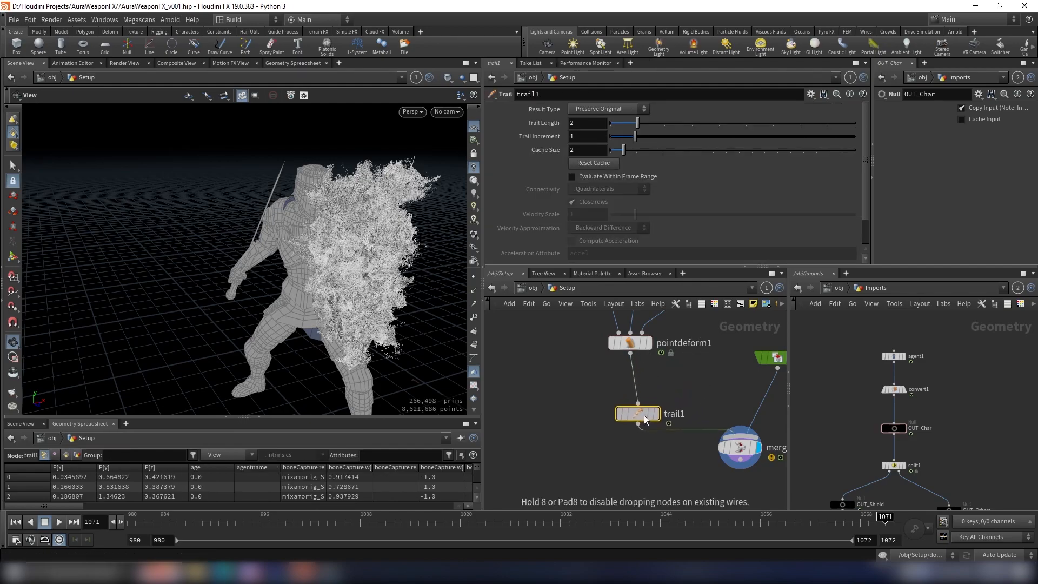
pyautogui.click(644, 419)
# Step: Set trail1's result type to Compute Velocity with Match by Attribute enabled, and return to frame 980
pyautogui.click(838, 287)
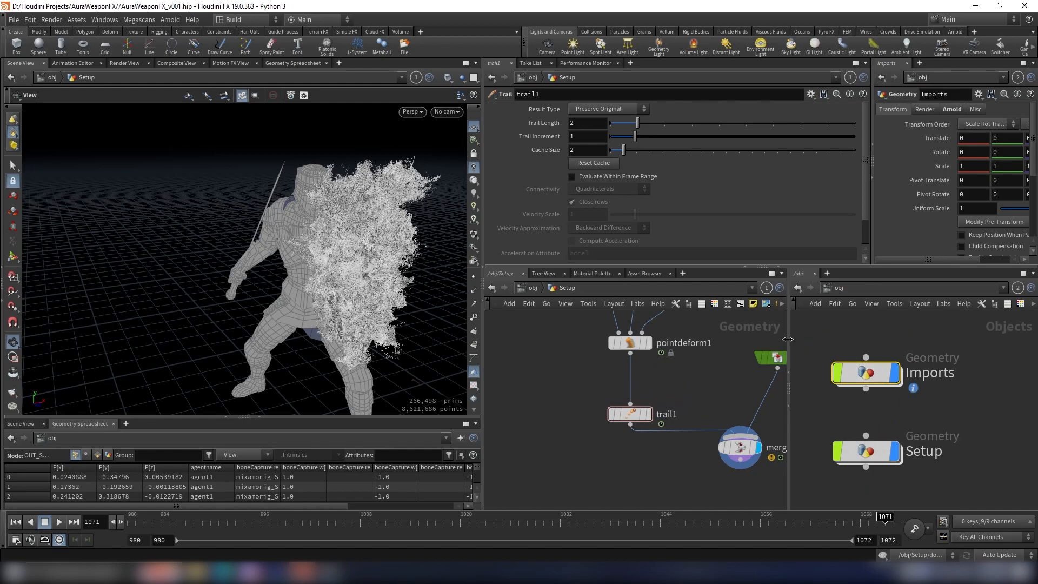
pyautogui.scroll(3, 644, 424)
pyautogui.moveTo(634, 410); pyautogui.dragTo(634, 389)
pyautogui.scroll(-3, 708, 394)
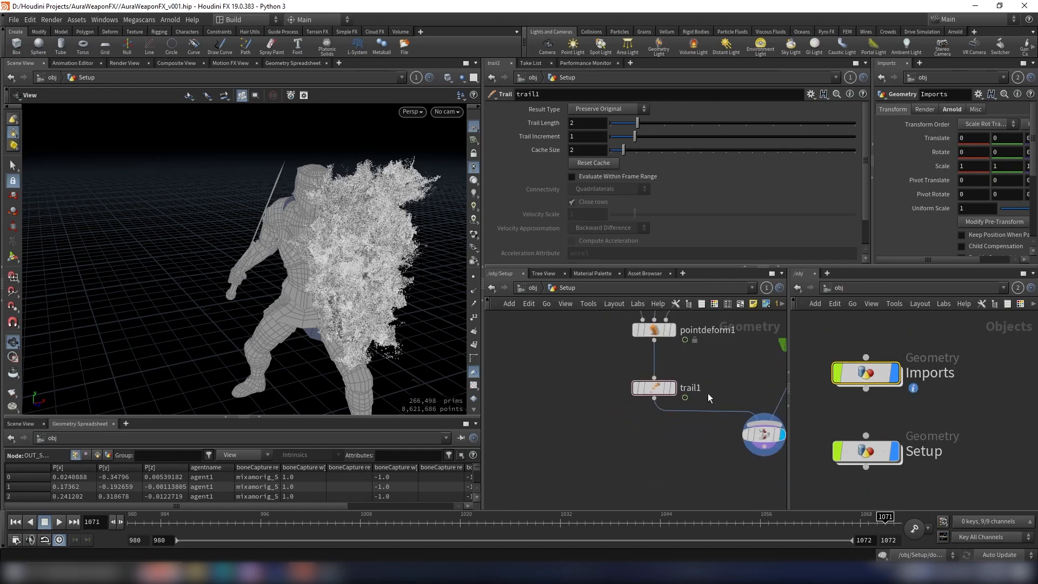
pyautogui.moveTo(686, 377); pyautogui.dragTo(682, 398, button='middle')
pyautogui.click(656, 408)
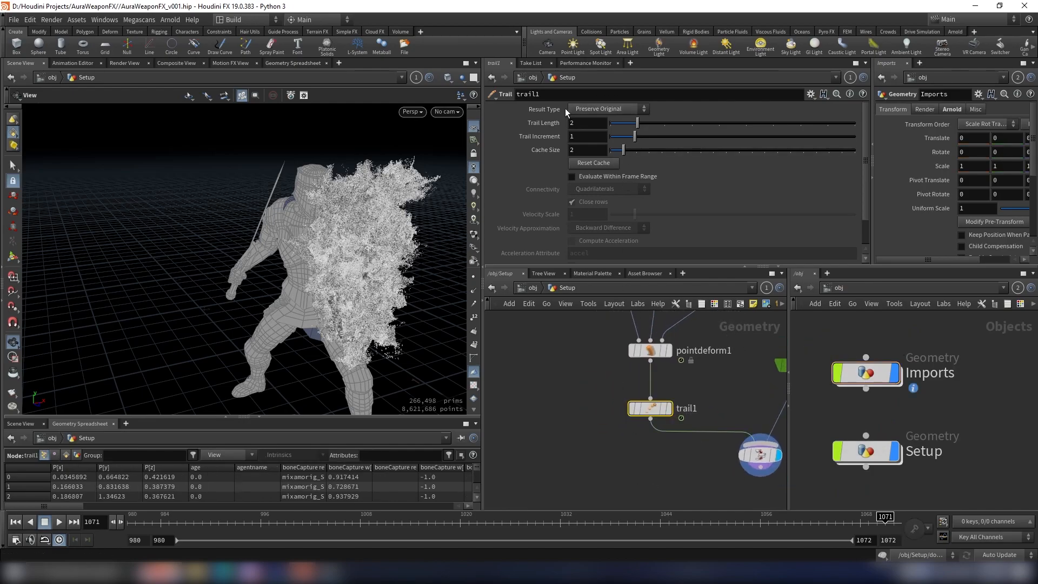
pyautogui.click(594, 111)
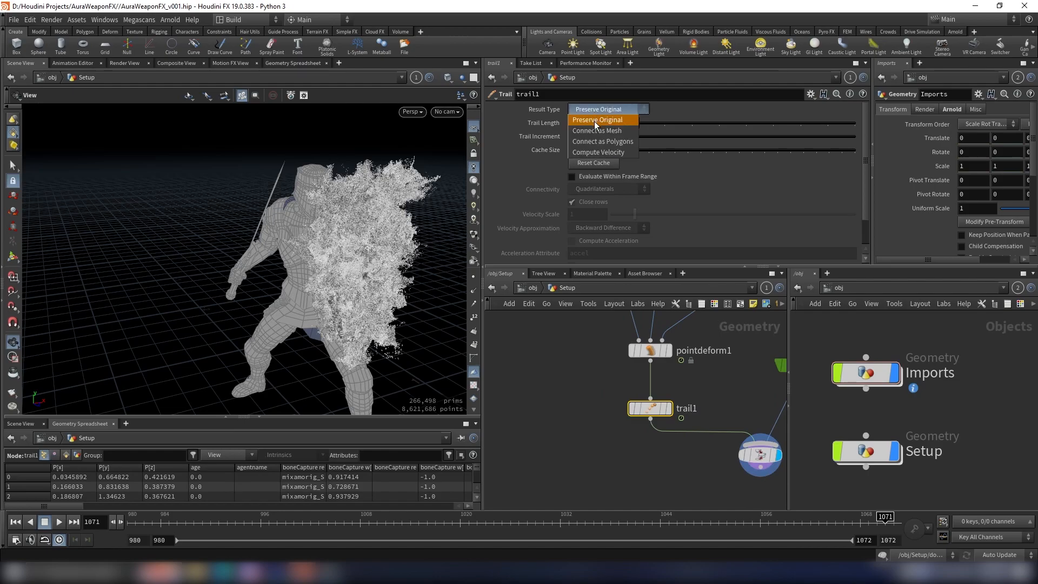
pyautogui.click(601, 154)
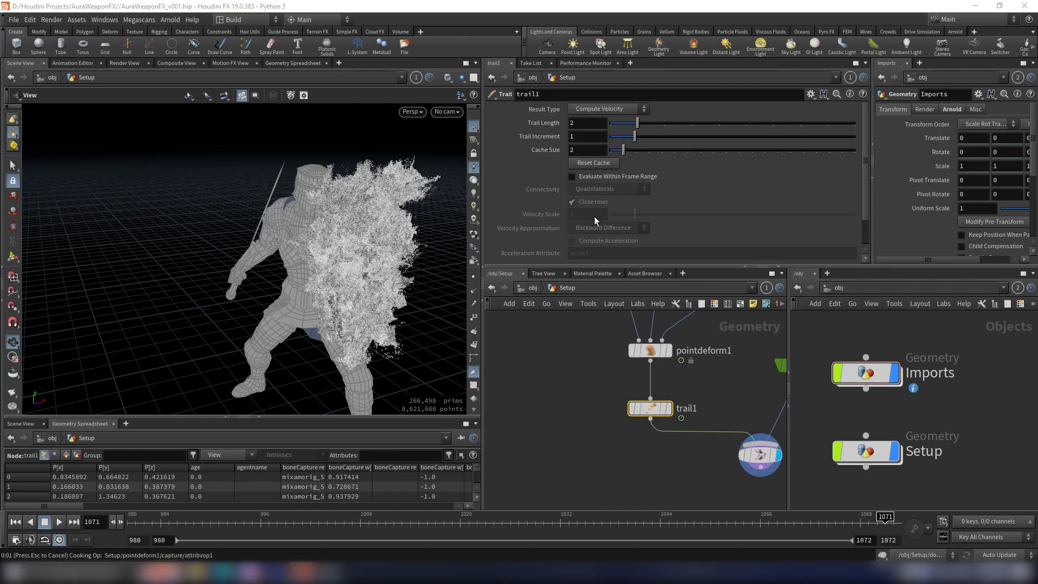
pyautogui.click(15, 522)
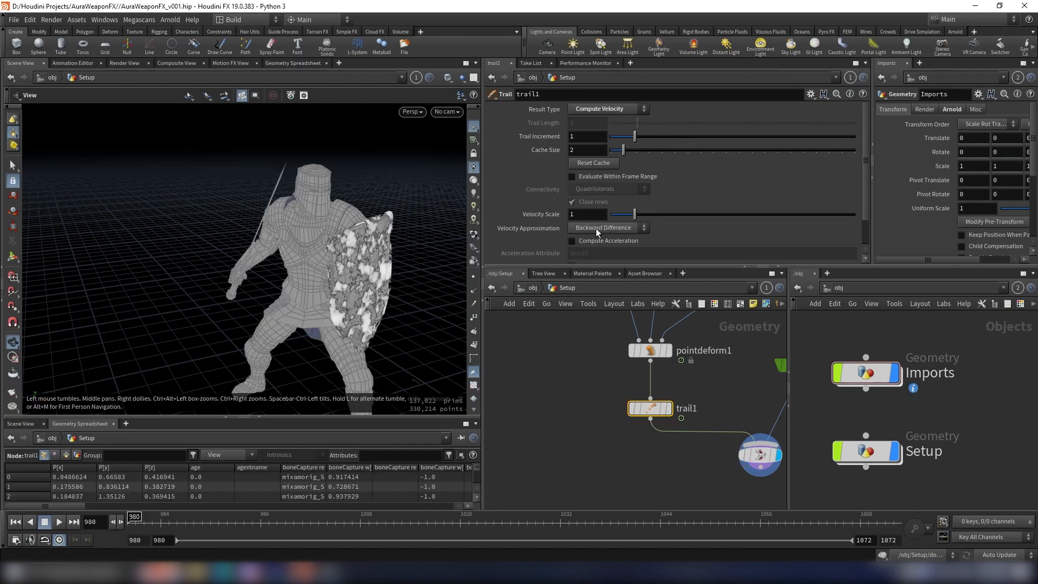
pyautogui.scroll(-2, 592, 231)
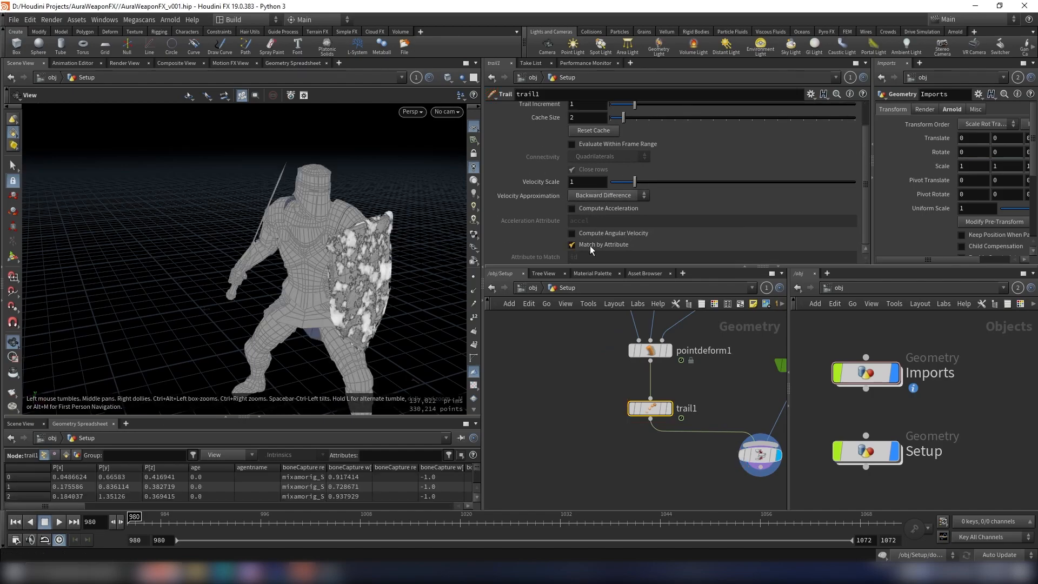
pyautogui.click(591, 247)
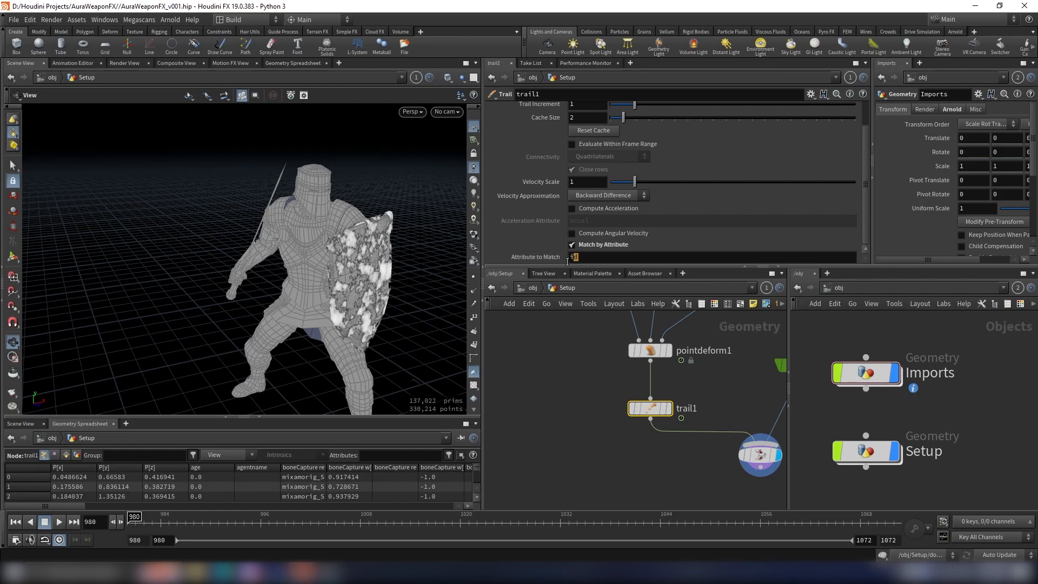
# Step: Add a Null fed by trail1, display it, and rename it OUT_SHIELD_PRT
pyautogui.scroll(-3, 641, 444)
pyautogui.press('Tab')
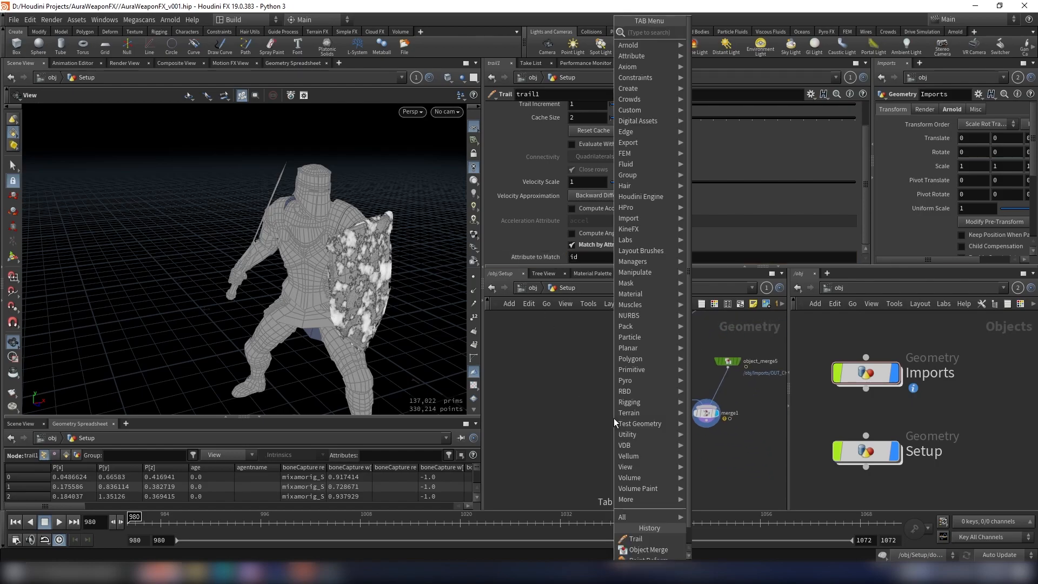
pyautogui.write('null')
pyautogui.press('Return')
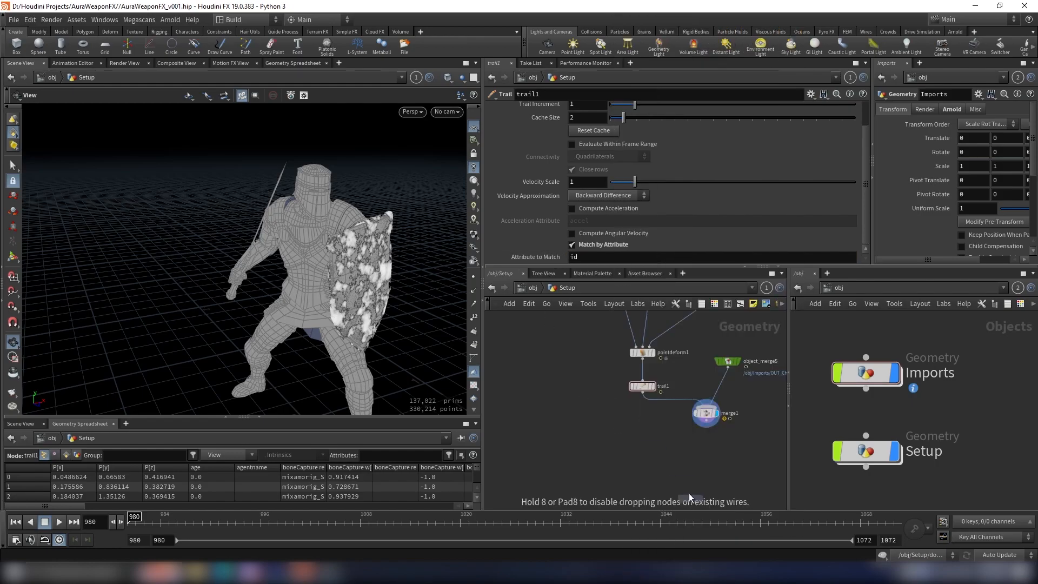
pyautogui.click(641, 455)
pyautogui.click(642, 400)
pyautogui.click(642, 448)
pyautogui.click(660, 444)
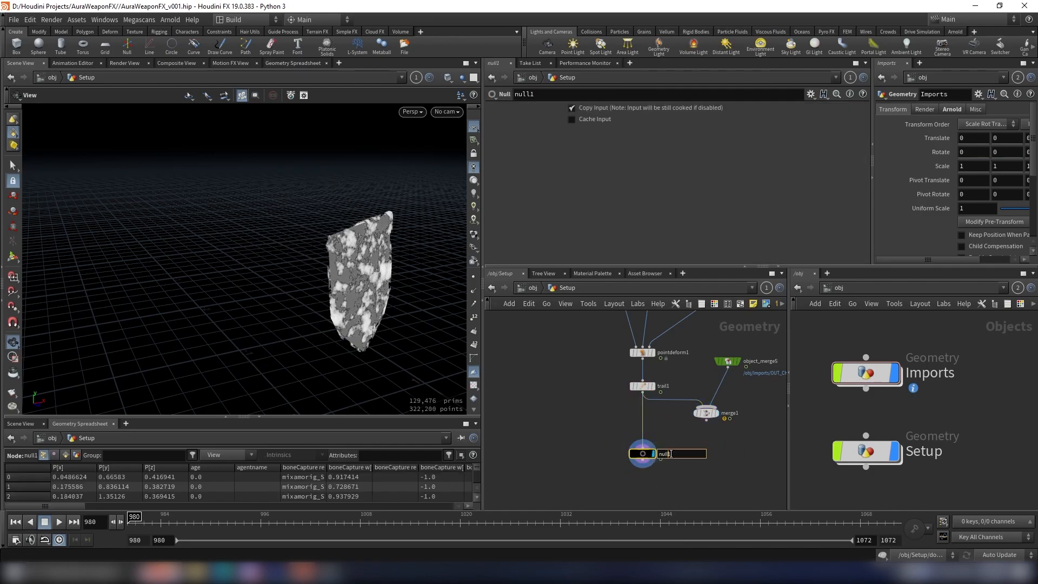
pyautogui.write('OUT_Sh')
pyautogui.press('BackSpace')
pyautogui.write('HIELD_PRT')
pyautogui.press('Return')
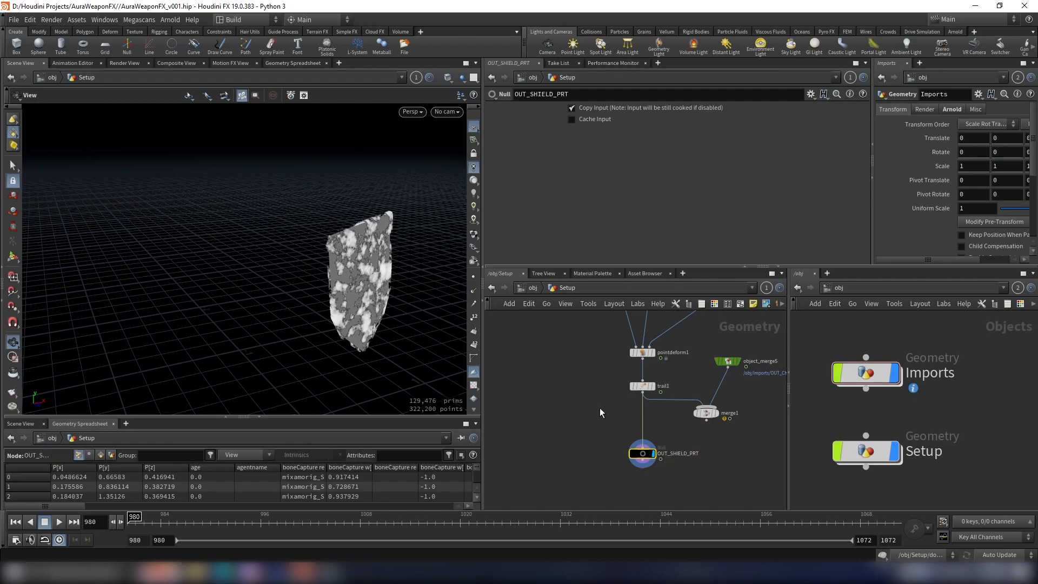
# Step: Review the whole Setup node chain from the shield import down to OUT_SHIELD_PRT
pyautogui.scroll(-8, 613, 411)
pyautogui.scroll(-5, 612, 414)
pyautogui.hotkey('shift', 's')
pyautogui.moveTo(630, 390); pyautogui.dragTo(718, 426, button='middle')
pyautogui.scroll(6, 722, 387)
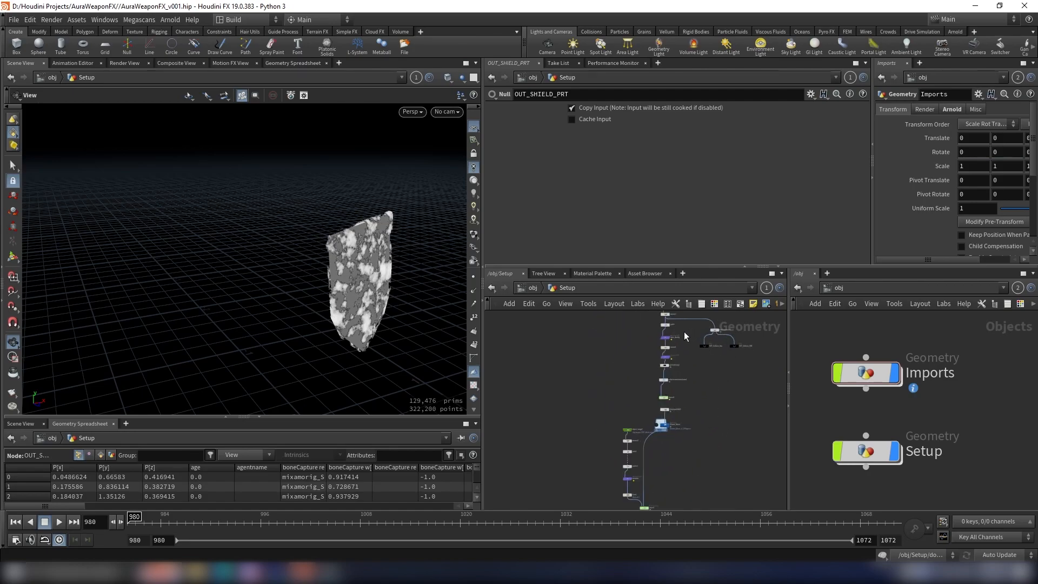
pyautogui.scroll(-5, 684, 334)
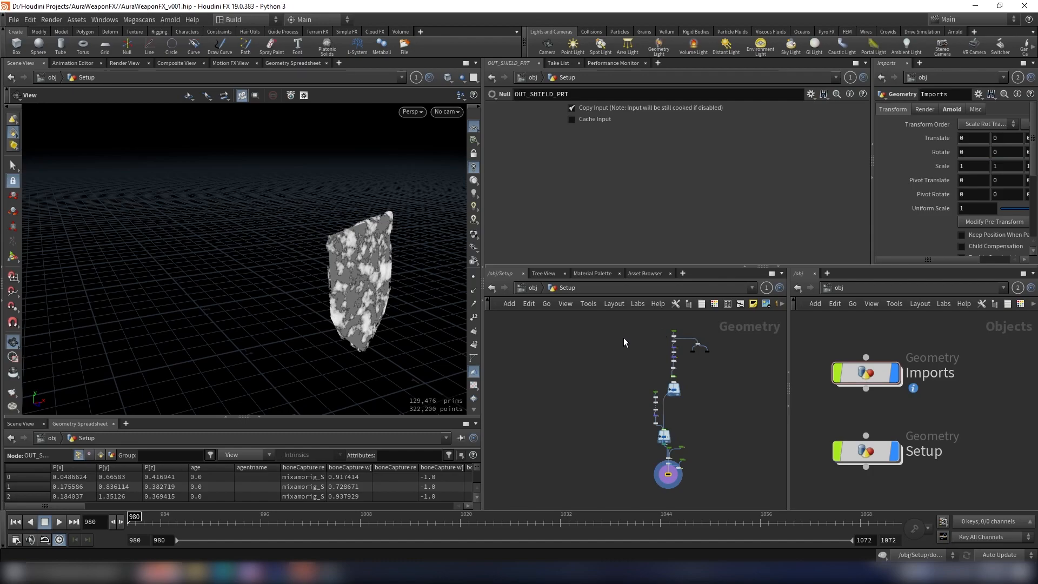
pyautogui.moveTo(570, 401); pyautogui.dragTo(612, 428, button='middle')
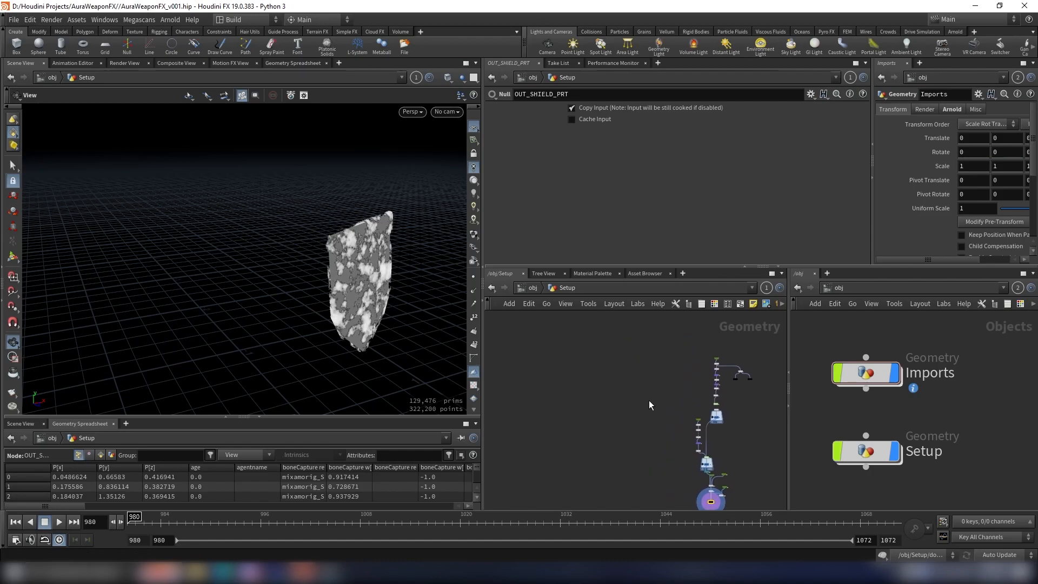
pyautogui.scroll(-4, 936, 404)
pyautogui.scroll(6, 737, 410)
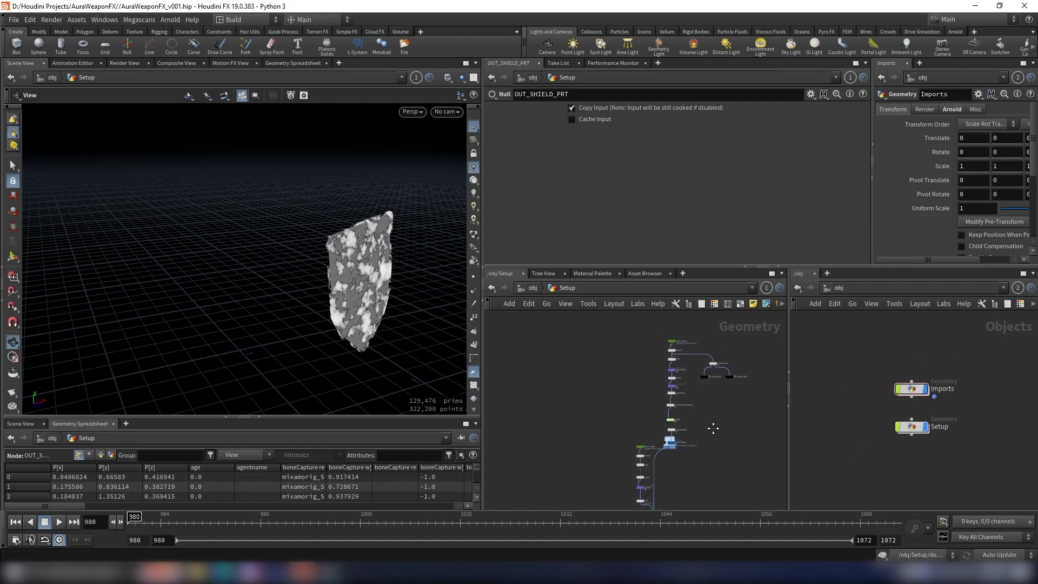
pyautogui.scroll(-7, 659, 423)
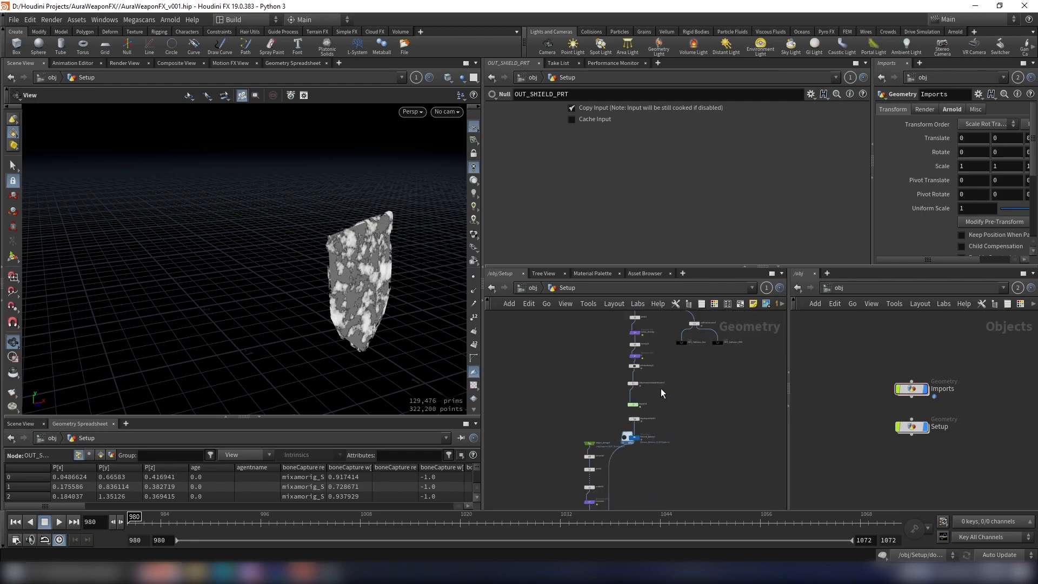
pyautogui.scroll(3, 659, 385)
pyautogui.moveTo(580, 359); pyautogui.dragTo(674, 475)
pyautogui.scroll(-4, 666, 410)
pyautogui.moveTo(675, 420); pyautogui.dragTo(677, 349, button='middle')
pyautogui.scroll(4, 676, 380)
pyautogui.scroll(-4, 671, 416)
pyautogui.scroll(5, 661, 411)
pyautogui.moveTo(644, 418); pyautogui.dragTo(649, 406)
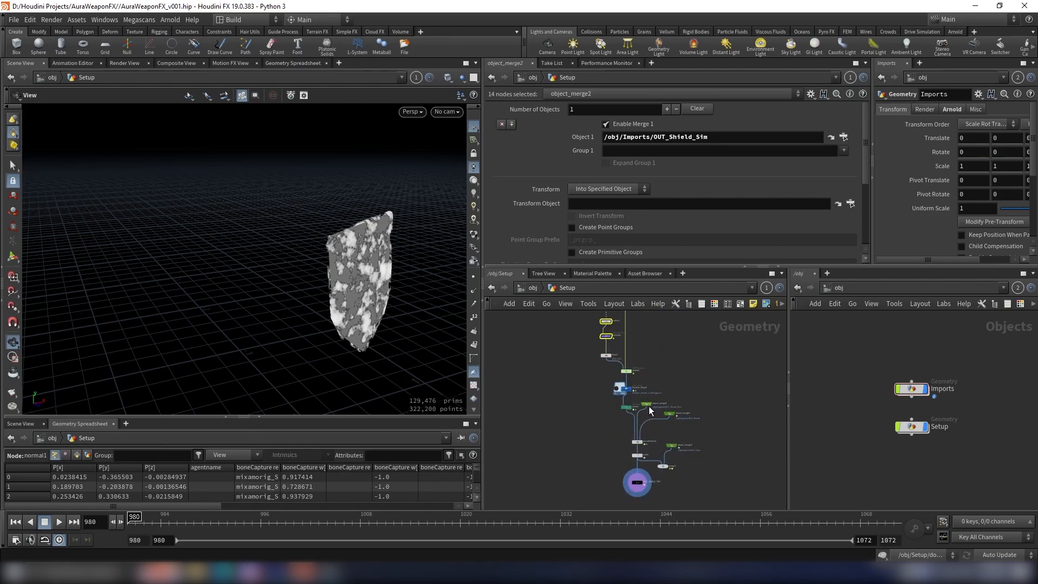
pyautogui.scroll(-3, 679, 417)
pyautogui.moveTo(679, 417); pyautogui.dragTo(680, 464, button='middle')
pyautogui.scroll(4, 703, 443)
# Step: Open Setup in the second network editor and examine the nodes following object_merge1
pyautogui.doubleClick(919, 421)
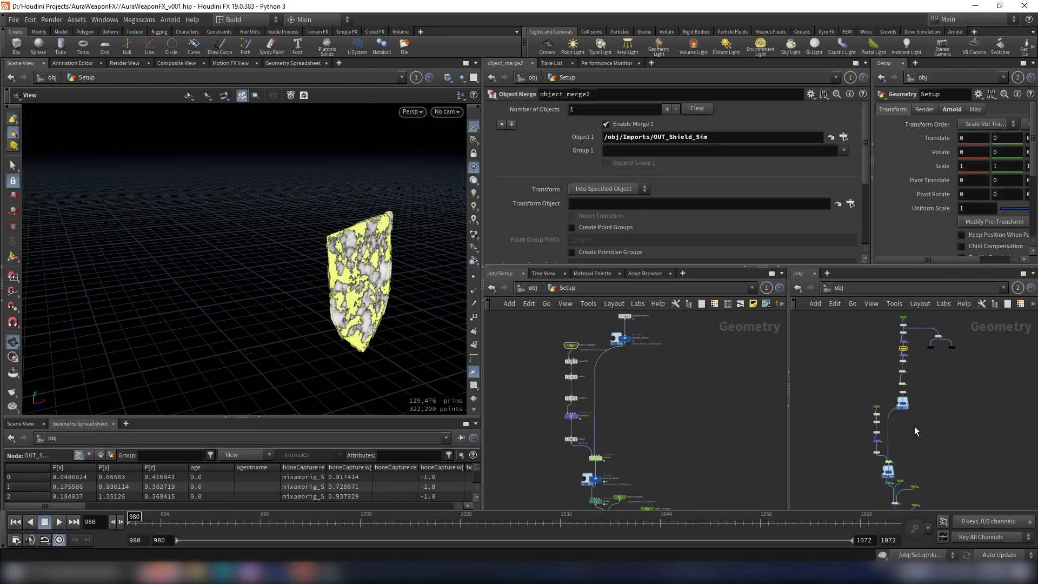
pyautogui.moveTo(917, 396); pyautogui.dragTo(923, 362, button='middle')
pyautogui.scroll(4, 923, 360)
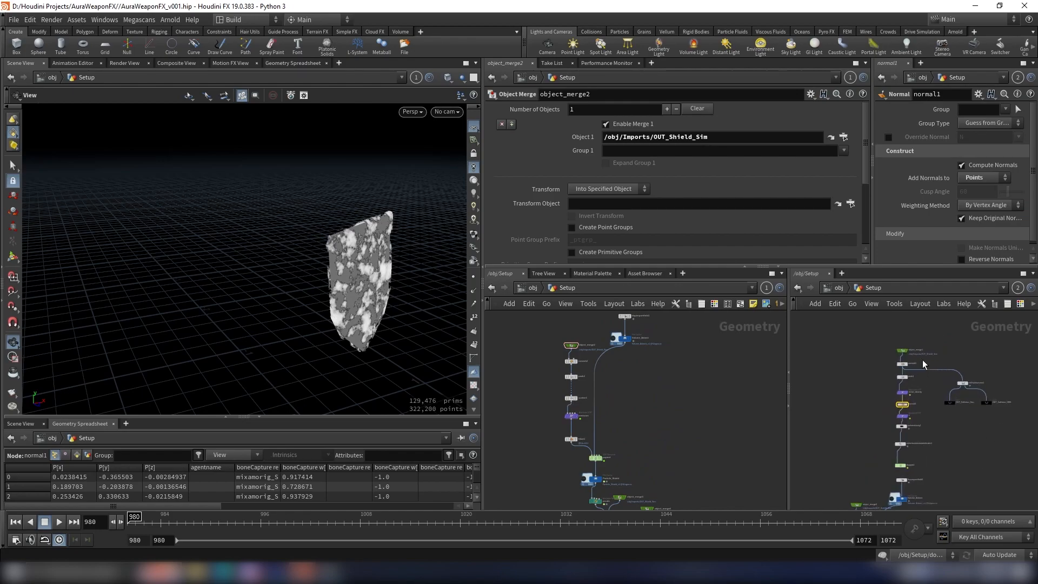
pyautogui.scroll(4, 870, 380)
pyautogui.scroll(-4, 870, 385)
pyautogui.moveTo(870, 389); pyautogui.dragTo(870, 422, button='middle')
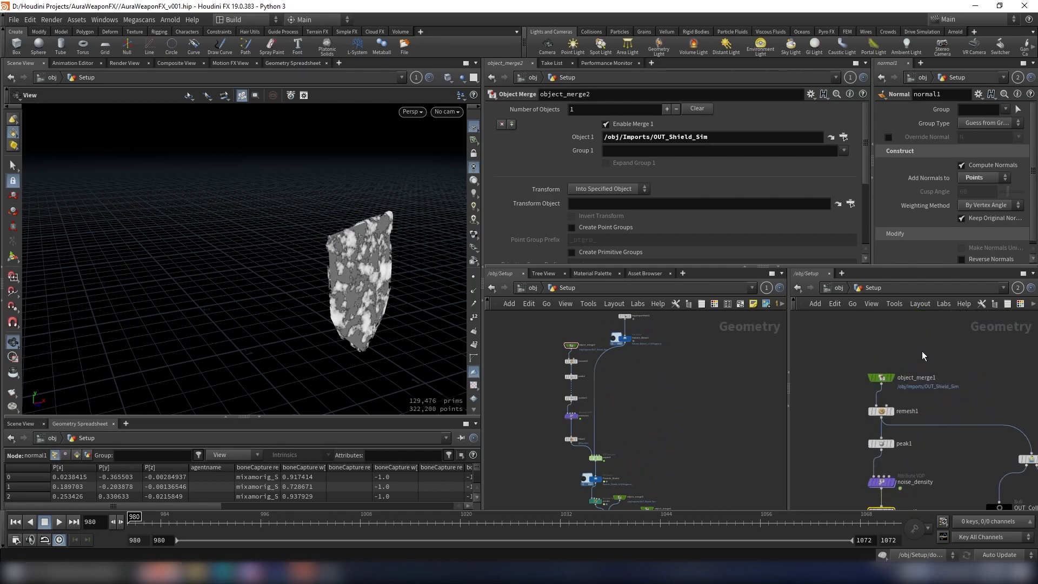
pyautogui.click(896, 381)
# Step: Open the Imports network in the second network editor and locate the sword branch
pyautogui.click(839, 288)
pyautogui.scroll(3, 914, 400)
pyautogui.doubleClick(901, 387)
pyautogui.scroll(6, 919, 437)
pyautogui.moveTo(942, 429); pyautogui.dragTo(862, 381, button='middle')
pyautogui.scroll(-3, 953, 382)
pyautogui.scroll(2, 942, 432)
# Step: Display the OUT_Sword null in the Imports network and frame the sword in the viewport
pyautogui.moveTo(933, 459); pyautogui.dragTo(728, 430)
pyautogui.scroll(-1, 690, 428)
pyautogui.moveTo(713, 416); pyautogui.dragTo(719, 366, button='middle')
pyautogui.hotkey('space', 'g')
pyautogui.moveTo(408, 338); pyautogui.dragTo(387, 263)
pyautogui.scroll(3, 681, 409)
pyautogui.click(680, 391)
pyautogui.hotkey('space', 'g')
pyautogui.moveTo(292, 248); pyautogui.dragTo(305, 379)
pyautogui.moveTo(276, 306); pyautogui.dragTo(261, 342)
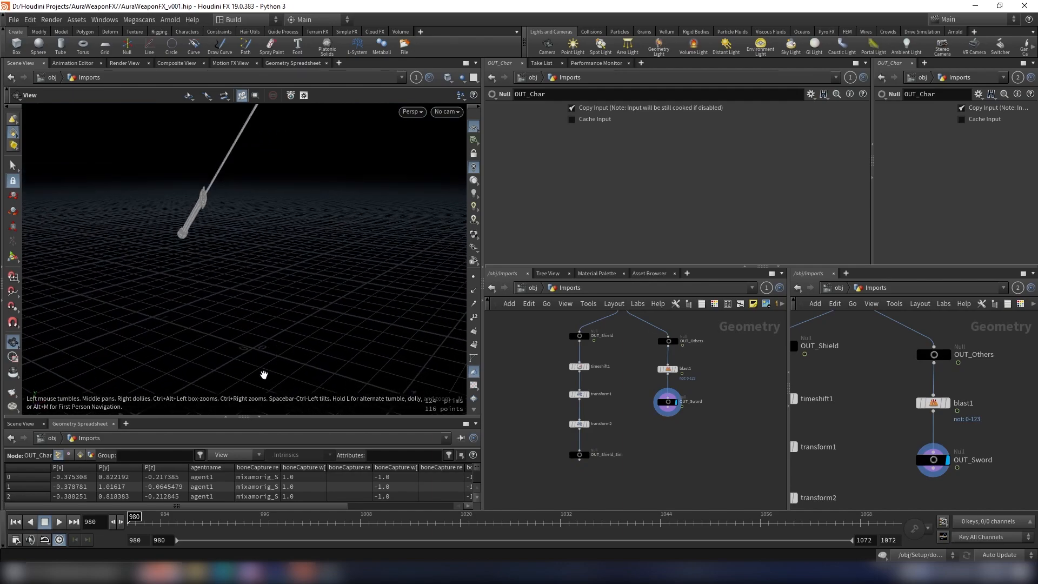
# Step: Add a Transform node after OUT_Sword, display it, and move the sword's centroid to the origin
pyautogui.scroll(5, 687, 413)
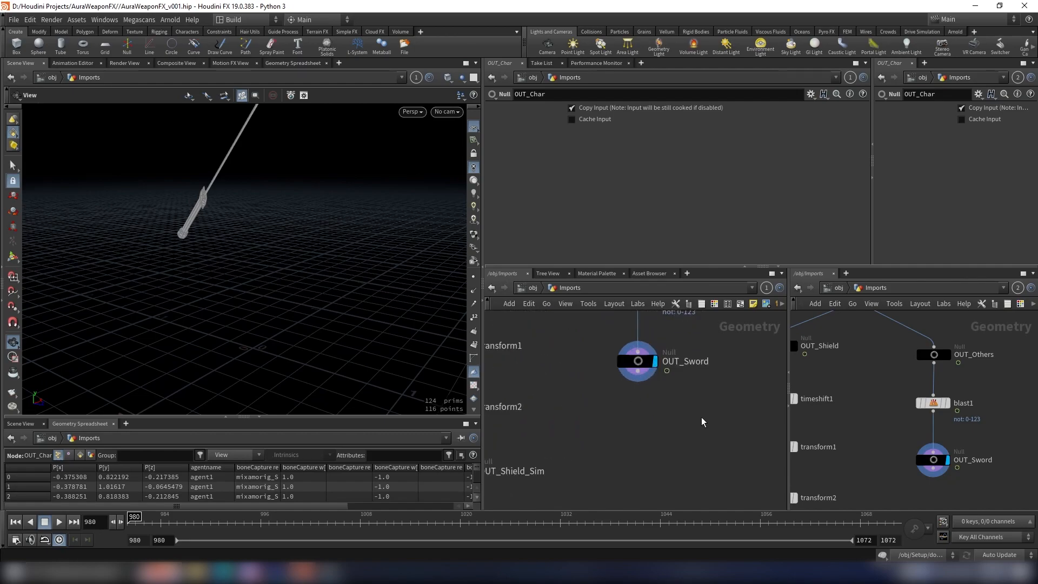
pyautogui.press('Tab')
pyautogui.write('trans')
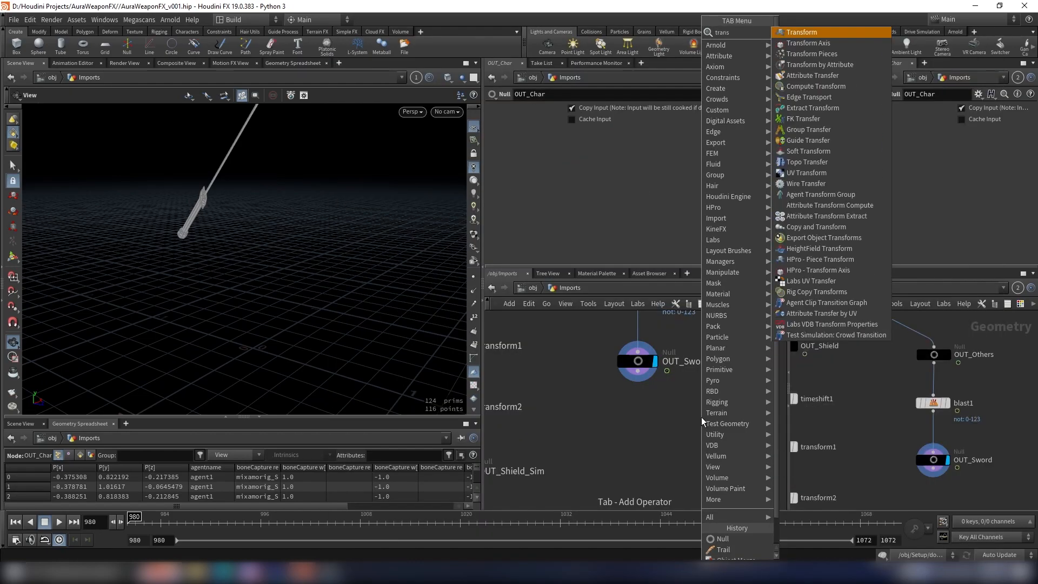
pyautogui.press('Return')
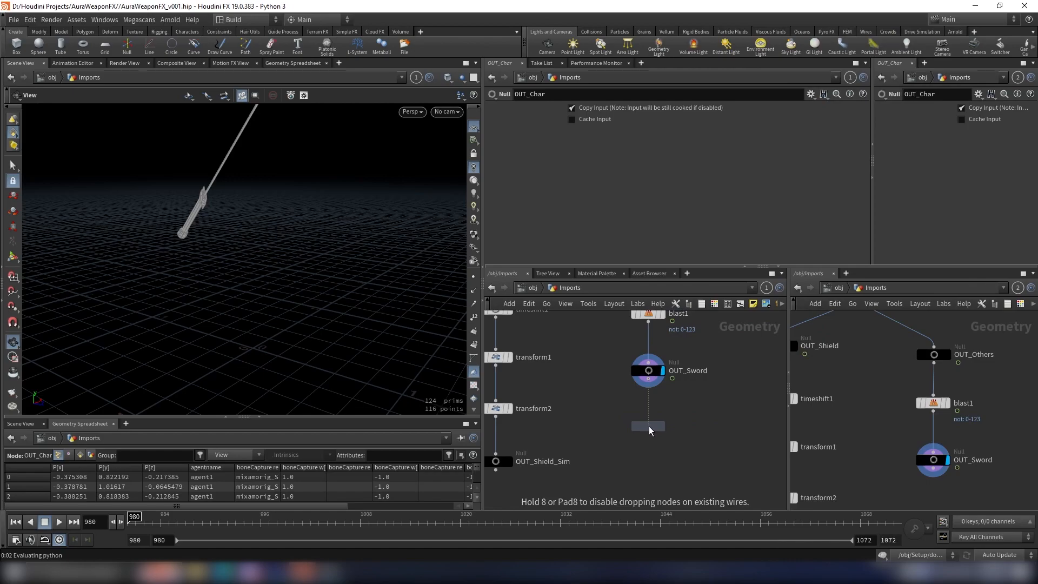
pyautogui.click(649, 426)
pyautogui.click(663, 426)
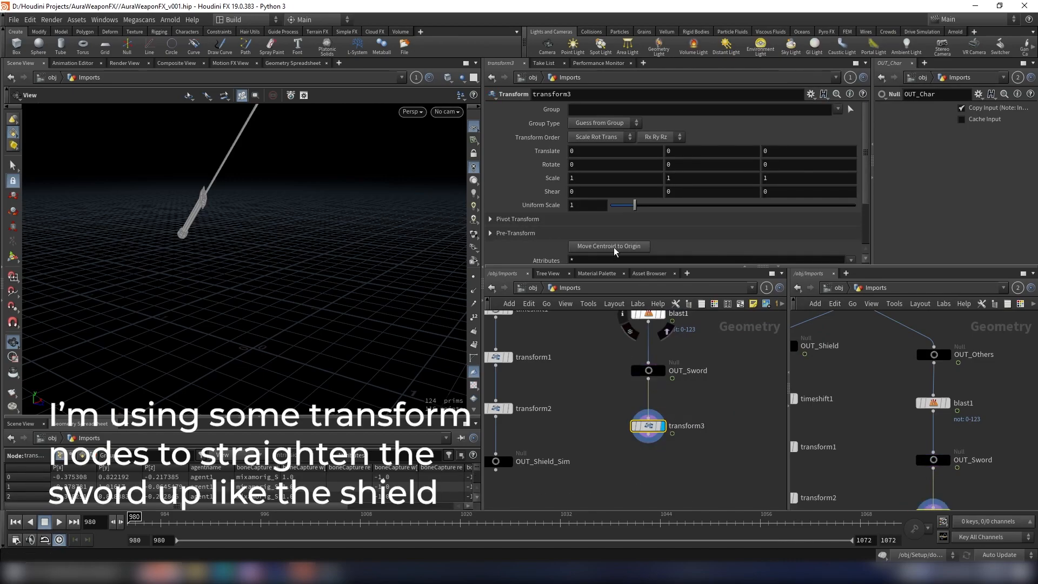
pyautogui.click(614, 250)
pyautogui.moveTo(346, 281); pyautogui.dragTo(346, 308)
# Step: Add a second Transform node below transform3, display it, and activate its viewport handle
pyautogui.rightClick(658, 396)
pyautogui.write('tra')
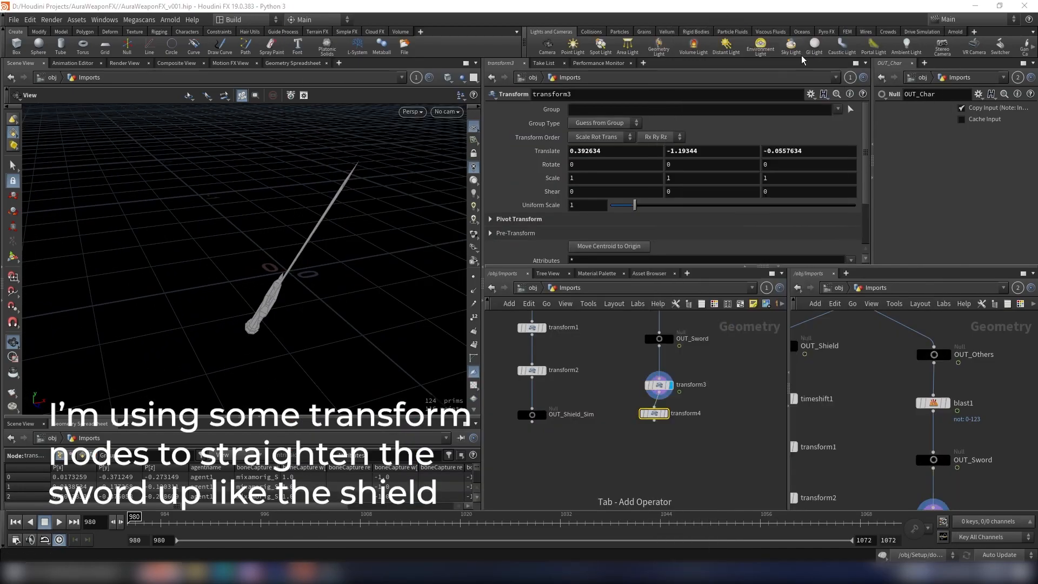
pyautogui.click(804, 55)
pyautogui.scroll(3, 656, 442)
pyautogui.click(660, 446)
pyautogui.click(693, 421)
pyautogui.press('Return')
# Step: Rotate the sword about -38.36 degrees around X in transform4 to straighten it, and show the reference grid
pyautogui.keyDown('alt'); pyautogui.moveTo(285, 264); pyautogui.dragTo(336, 246); pyautogui.keyUp('alt')
pyautogui.hotkey('space', '3')
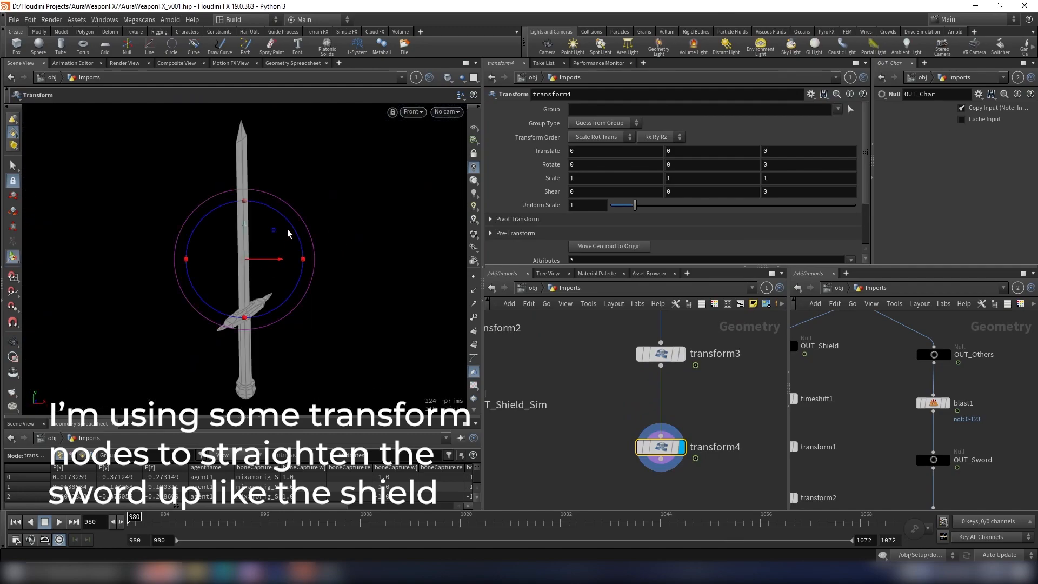
pyautogui.hotkey('space', '4')
pyautogui.moveTo(277, 218); pyautogui.dragTo(291, 248)
pyautogui.hotkey('space', '2')
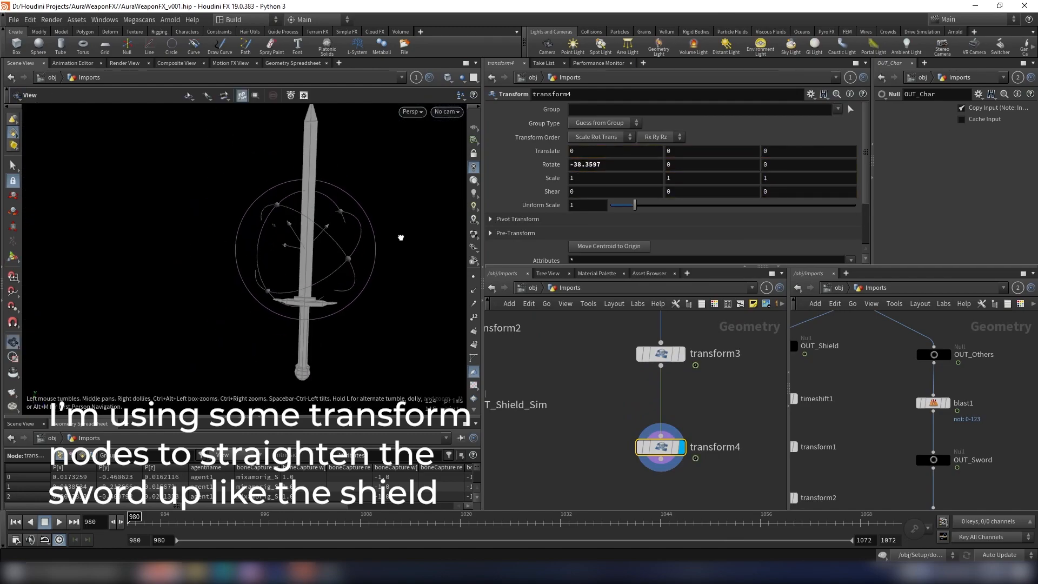
pyautogui.hotkey('space', '1')
pyautogui.keyDown('alt'); pyautogui.moveTo(382, 141); pyautogui.dragTo(406, 215); pyautogui.keyUp('alt')
pyautogui.click(473, 128)
# Step: Try to rotate the sword with the transform handle in the top view, and undo the change
pyautogui.hotkey('space', '2')
pyautogui.moveTo(290, 231); pyautogui.dragTo(299, 242)
pyautogui.hotkey('ctrl', 'z')
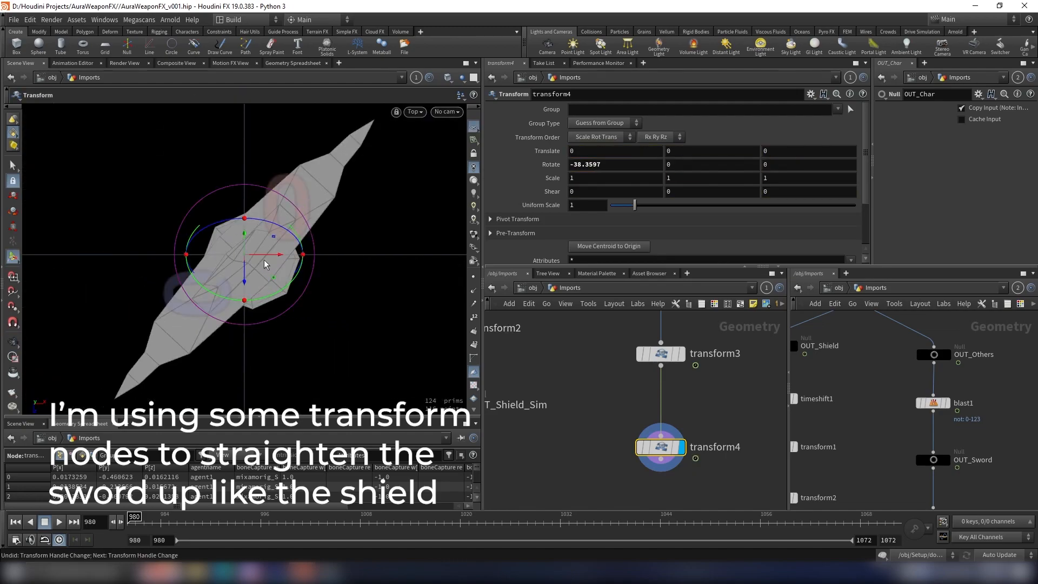
pyautogui.hotkey('space', '1')
pyautogui.keyDown('alt'); pyautogui.moveTo(346, 195); pyautogui.dragTo(399, 237); pyautogui.keyUp('alt')
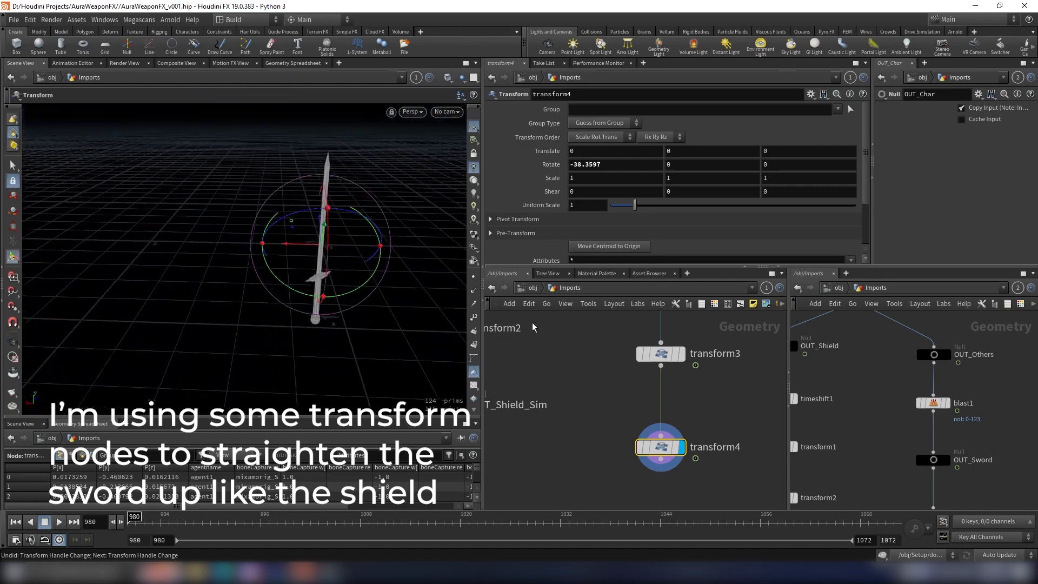
# Step: Add a third Transform node below transform4 and display it
pyautogui.scroll(-2, 724, 421)
pyautogui.press('Tab')
pyautogui.write('tra')
pyautogui.press('Down')
pyautogui.press('Down')
pyautogui.press('Return')
pyautogui.click(671, 457)
pyautogui.moveTo(671, 458); pyautogui.dragTo(666, 473)
pyautogui.click(681, 473)
pyautogui.moveTo(703, 448); pyautogui.dragTo(624, 485)
# Step: Set transform5's pivot translate to $CEX, $CEY and $CEZ
pyautogui.click(490, 219)
pyautogui.click(584, 235)
pyautogui.write('$CEX')
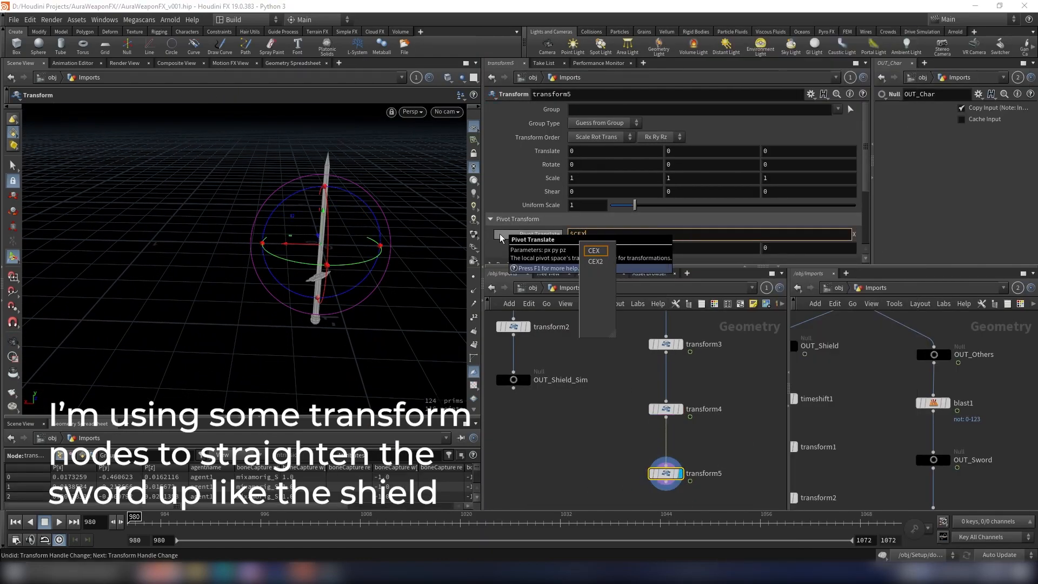
pyautogui.press('Tab')
pyautogui.write('$CEY')
pyautogui.press('Return')
pyautogui.press('Tab')
pyautogui.write('$CEZ')
pyautogui.press('Return')
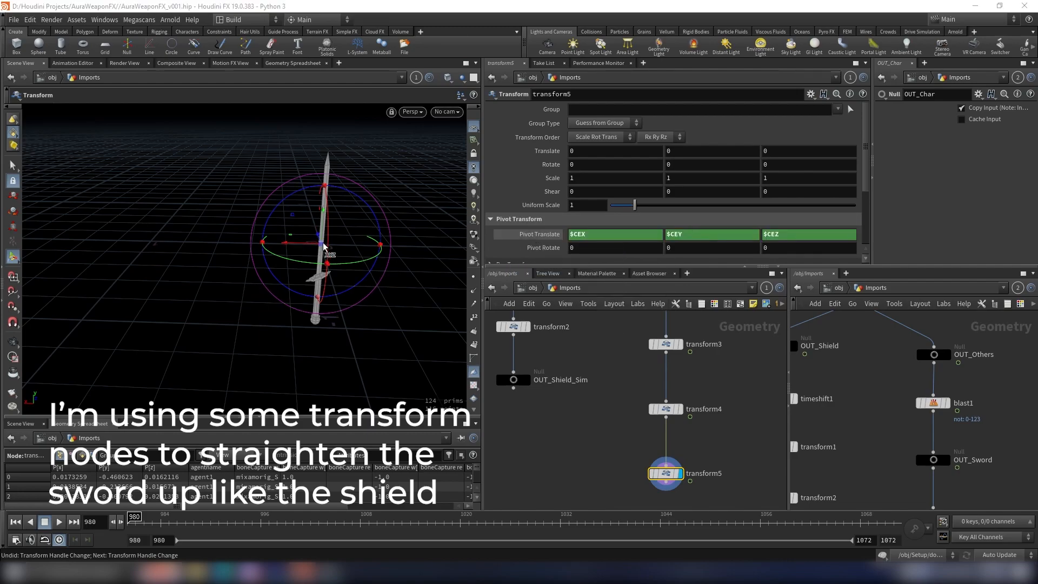
# Step: Delete transform5 and put a fresh Transform node in its place below transform4, then display it
pyautogui.moveTo(654, 456)
pyautogui.keyDown('alt'); pyautogui.moveTo(330, 281); pyautogui.dragTo(400, 221); pyautogui.keyUp('alt')
pyautogui.scroll(-3, 731, 430)
pyautogui.scroll(2, 730, 432)
pyautogui.press('Delete')
pyautogui.press('Tab')
pyautogui.write('trans')
pyautogui.press('Return')
pyautogui.click(689, 450)
pyautogui.scroll(3, 703, 486)
pyautogui.click(695, 420)
# Step: Rotate the sword in transform5 to about 1.165, -46.66 and -0.848 degrees, checking its alignment in the orthographic views
pyautogui.moveTo(319, 243)
pyautogui.keyDown('alt'); pyautogui.mouseDown()
pyautogui.moveTo(332, 290)
pyautogui.moveTo(268, 296)
pyautogui.moveTo(301, 244)
pyautogui.moveTo(251, 243)
pyautogui.moveTo(299, 245)
pyautogui.moveTo(306, 230)
pyautogui.mouseUp(); pyautogui.keyUp('alt')
pyautogui.hotkey('space', '2')
pyautogui.hotkey('space', '3')
pyautogui.hotkey('ctrl', 'z')
pyautogui.hotkey('space', '2')
pyautogui.hotkey('space', '4')
pyautogui.hotkey('space', '1')
pyautogui.keyDown('alt'); pyautogui.moveTo(359, 274); pyautogui.dragTo(449, 297); pyautogui.keyUp('alt')
pyautogui.scroll(-2, 784, 472)
pyautogui.scroll(-1, 727, 419)
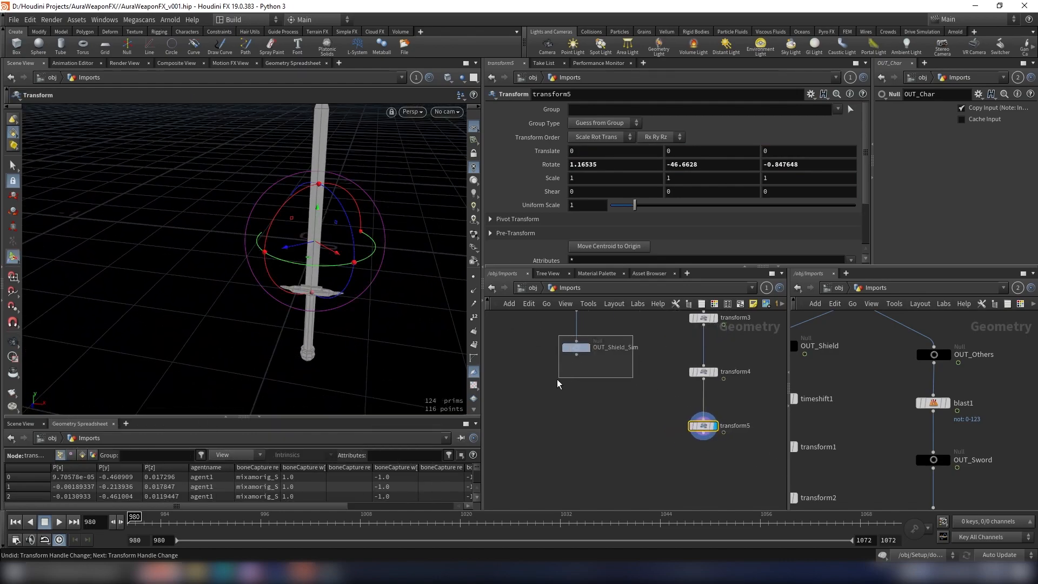
# Step: Duplicate the OUT_Shield_Sim null, place the copy below transform5 and wire it to transform5 instead of transform2
pyautogui.click(576, 348)
pyautogui.hotkey('ctrl', 'c')
pyautogui.scroll(-1, 614, 400)
pyautogui.hotkey('ctrl', 'v')
pyautogui.scroll(3, 664, 394)
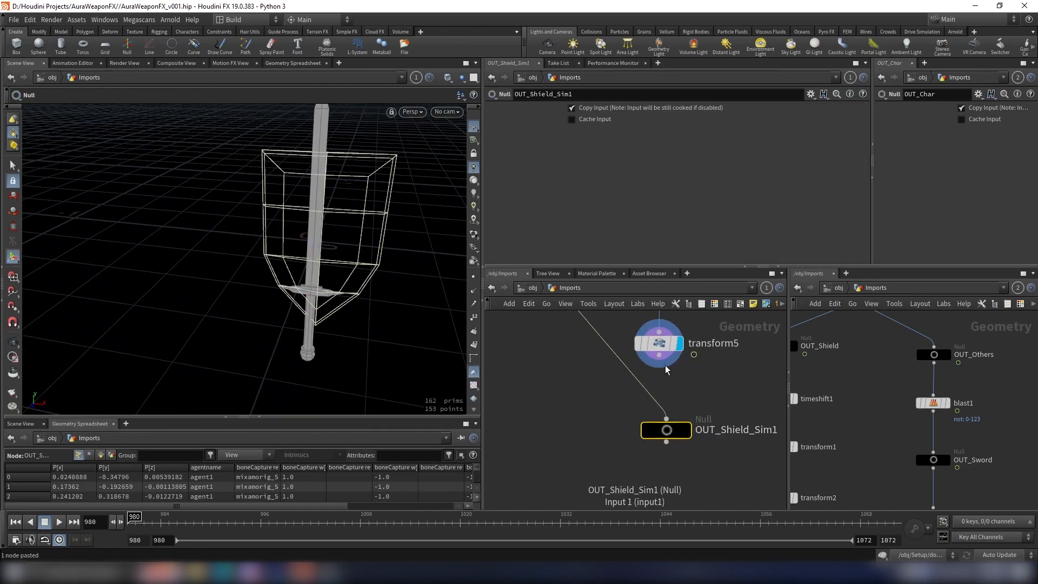
pyautogui.click(661, 355)
pyautogui.click(667, 420)
pyautogui.moveTo(667, 431); pyautogui.dragTo(661, 431)
pyautogui.scroll(1, 722, 408)
# Step: Rename the copied null below transform5 as OUT_Sword_Sim
pyautogui.doubleClick(688, 436)
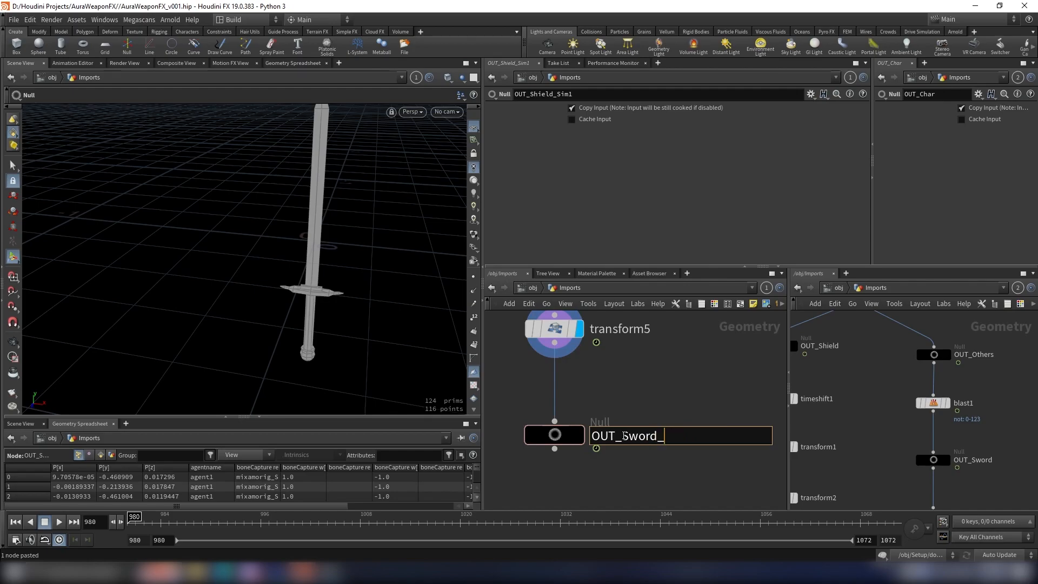
pyautogui.write('OUT_Sword_Sim')
pyautogui.press('Return')
# Step: Add an Object Merge in the Setup network, beside the shield chain, that references /obj/Imports/OUT_Sword_Sim
pyautogui.click(554, 435)
pyautogui.hotkey('ctrl', 'c')
pyautogui.press('u')
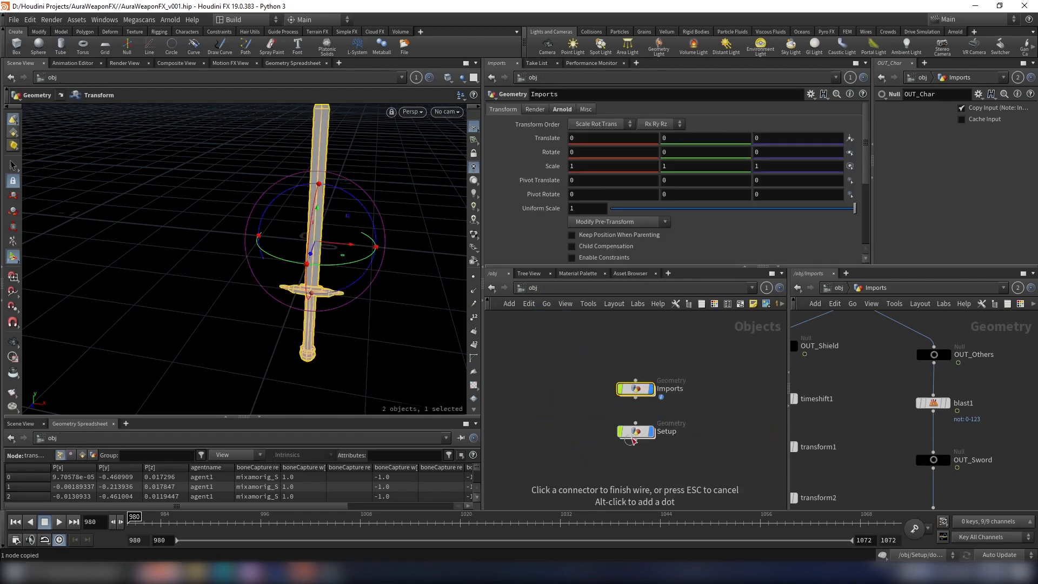
pyautogui.doubleClick(637, 432)
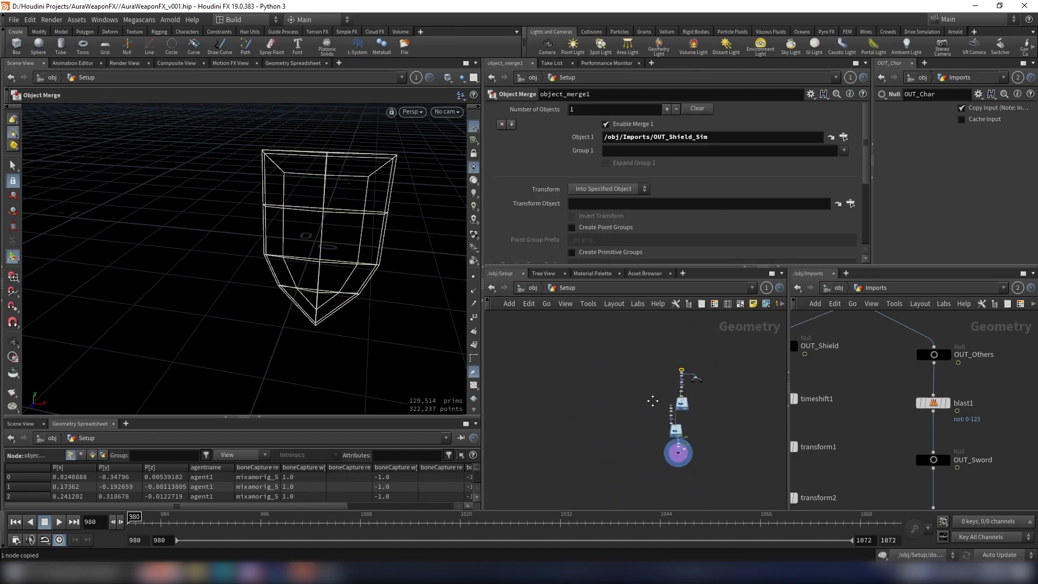
pyautogui.scroll(3, 666, 393)
pyautogui.moveTo(615, 366); pyautogui.dragTo(816, 374, button='middle')
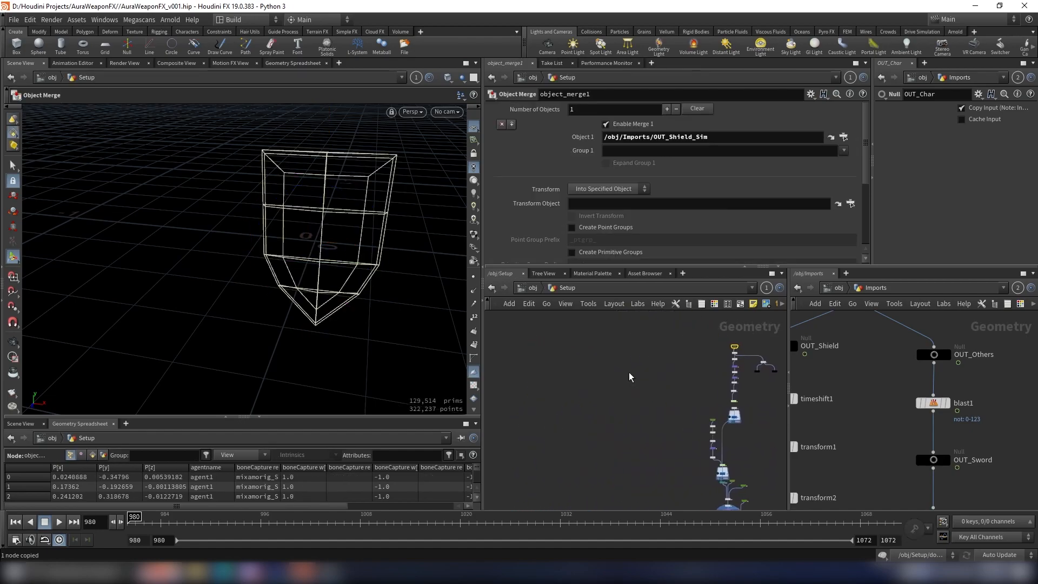
pyautogui.click(629, 372)
pyautogui.press('Tab')
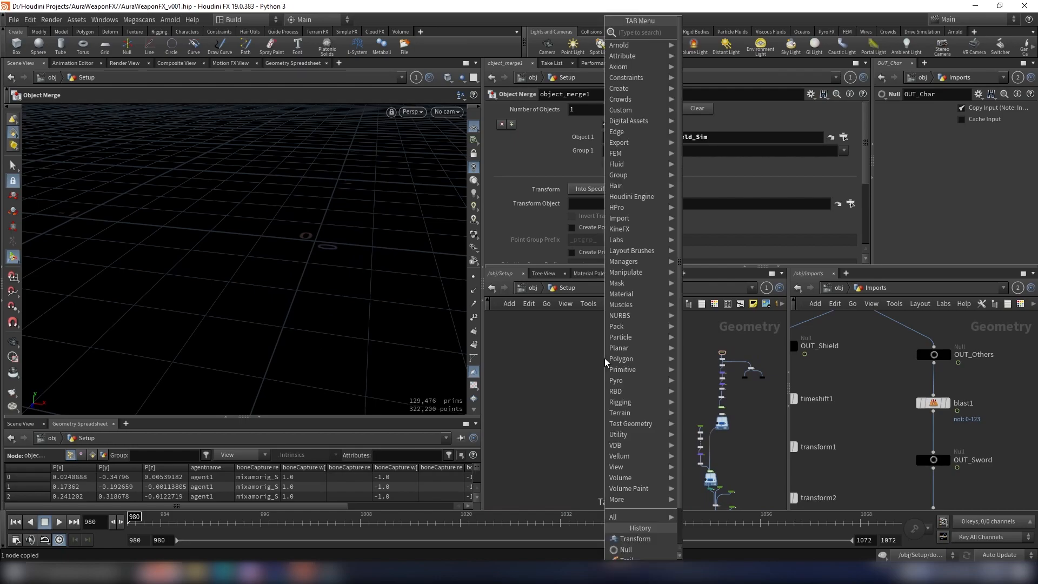
pyautogui.write('om')
pyautogui.press('Return')
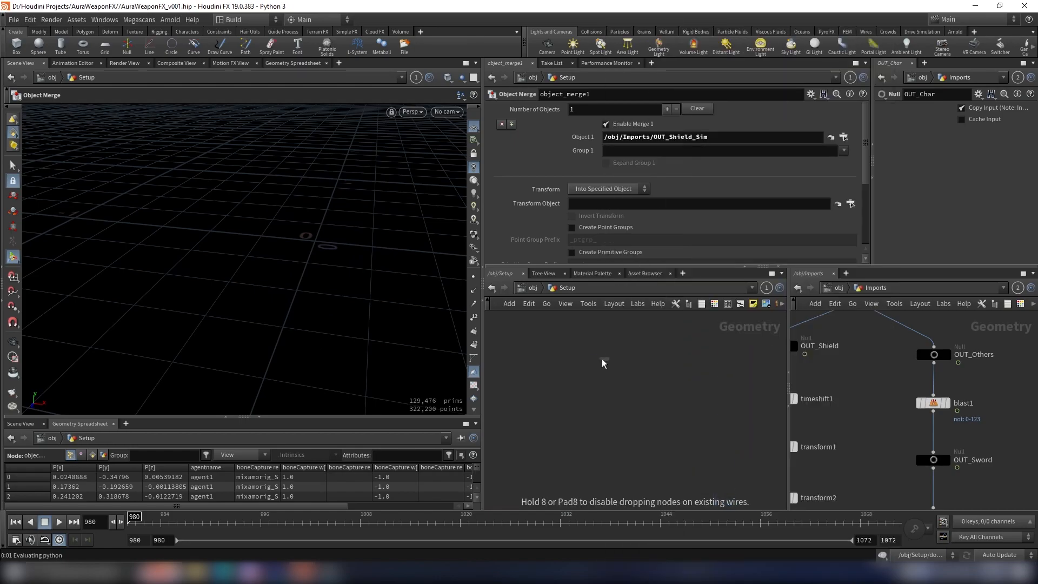
pyautogui.click(571, 371)
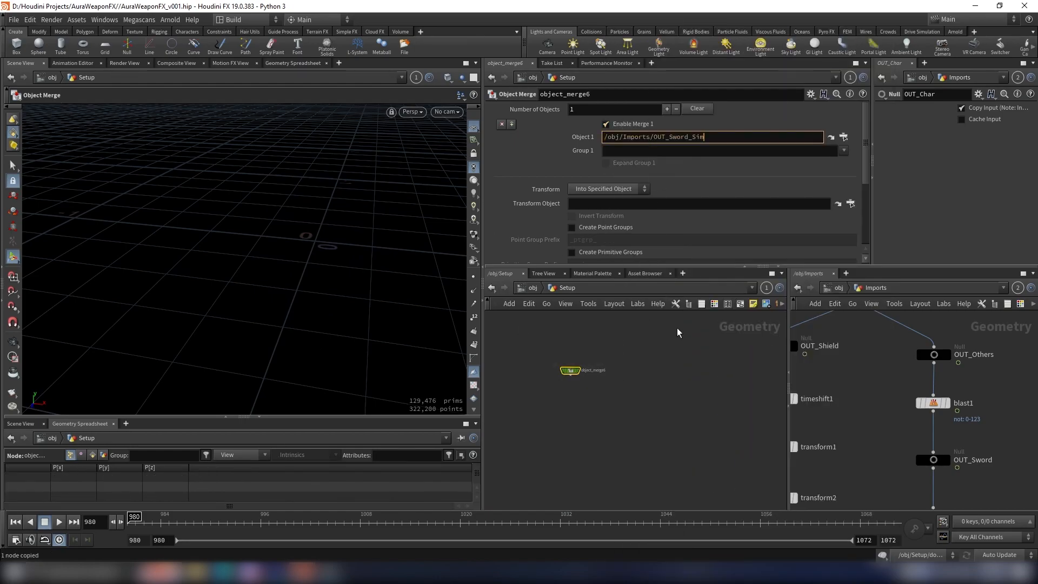
pyautogui.press('Return')
# Step: Select the shield's particle setup nodes, including the collision and lower branches, and copy them
pyautogui.scroll(-3, 604, 368)
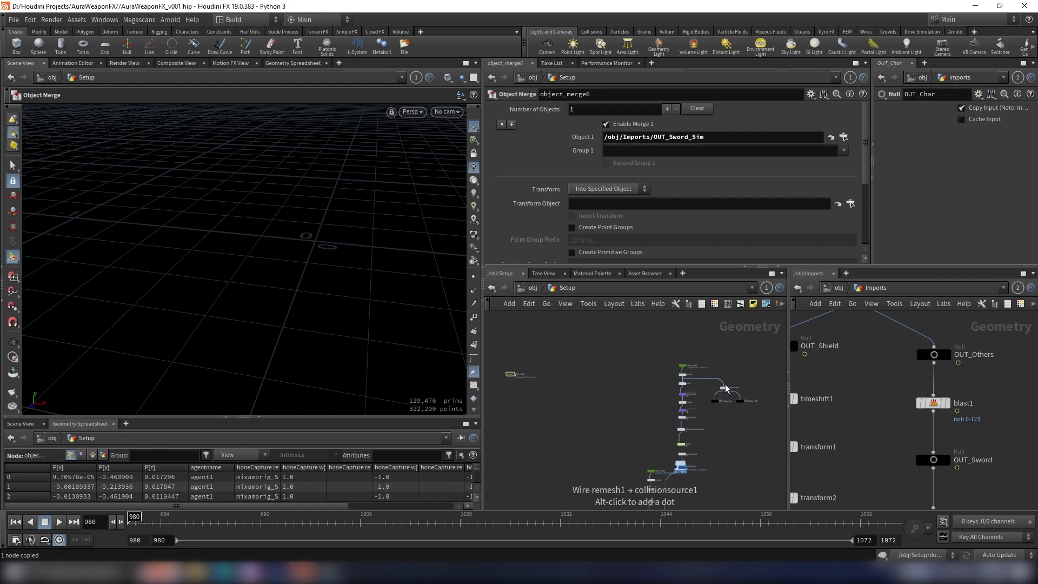
pyautogui.moveTo(626, 488); pyautogui.dragTo(623, 489)
pyautogui.scroll(-3, 704, 431)
pyautogui.moveTo(705, 430); pyautogui.dragTo(711, 363, button='middle')
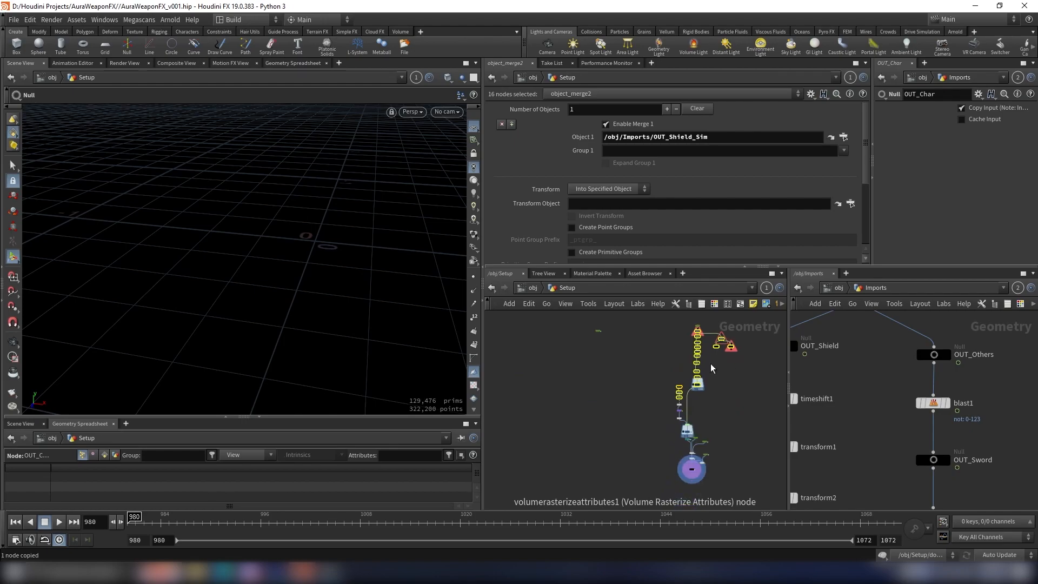
pyautogui.scroll(3, 719, 403)
pyautogui.keyDown('shift'); pyautogui.moveTo(728, 394); pyautogui.dragTo(618, 477); pyautogui.keyUp('shift')
pyautogui.scroll(-3, 747, 456)
pyautogui.moveTo(744, 451); pyautogui.dragTo(741, 366, button='middle')
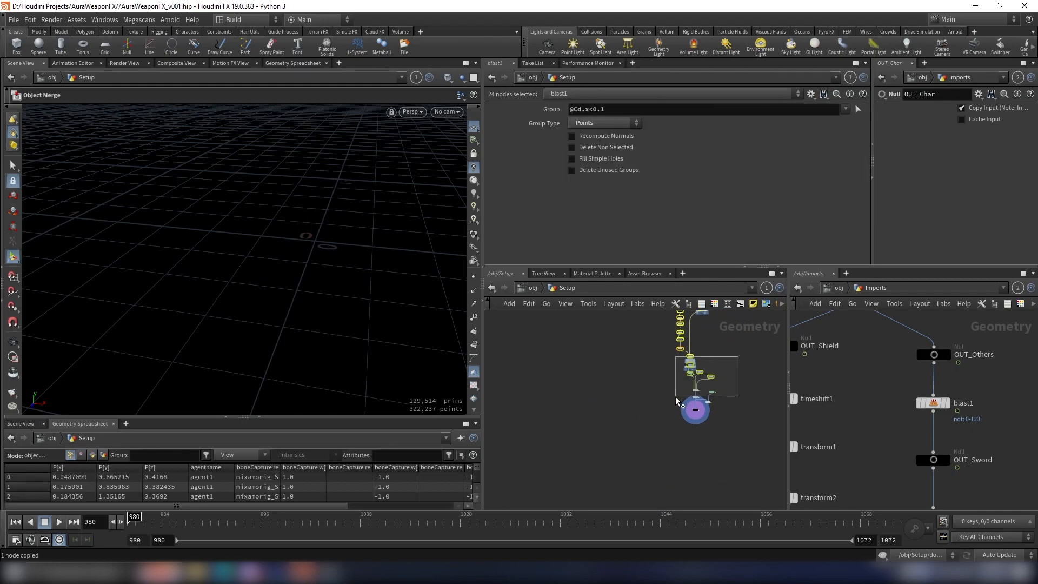
pyautogui.keyDown('shift'); pyautogui.moveTo(660, 424); pyautogui.dragTo(660, 425); pyautogui.keyUp('shift')
pyautogui.hotkey('ctrl', 'c')
# Step: Paste the copied particle setup nodes near the sword's Object Merge
pyautogui.scroll(-3, 742, 371)
pyautogui.moveTo(745, 384); pyautogui.dragTo(748, 471, button='middle')
pyautogui.scroll(2, 635, 442)
pyautogui.click(684, 455)
pyautogui.hotkey('ctrl', 'v')
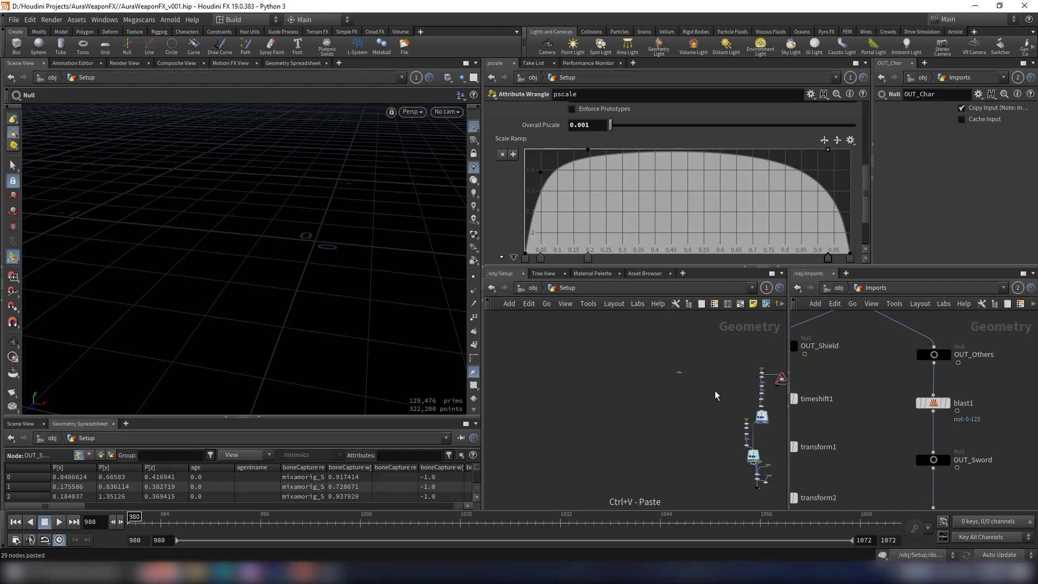
# Step: Wire the OUT_Sword_Sim Object Merge into remesh3 at the start of the pasted chain
pyautogui.scroll(2, 711, 391)
pyautogui.moveTo(653, 377); pyautogui.dragTo(652, 343)
pyautogui.scroll(3, 673, 334)
pyautogui.click(661, 331)
pyautogui.scroll(2, 645, 323)
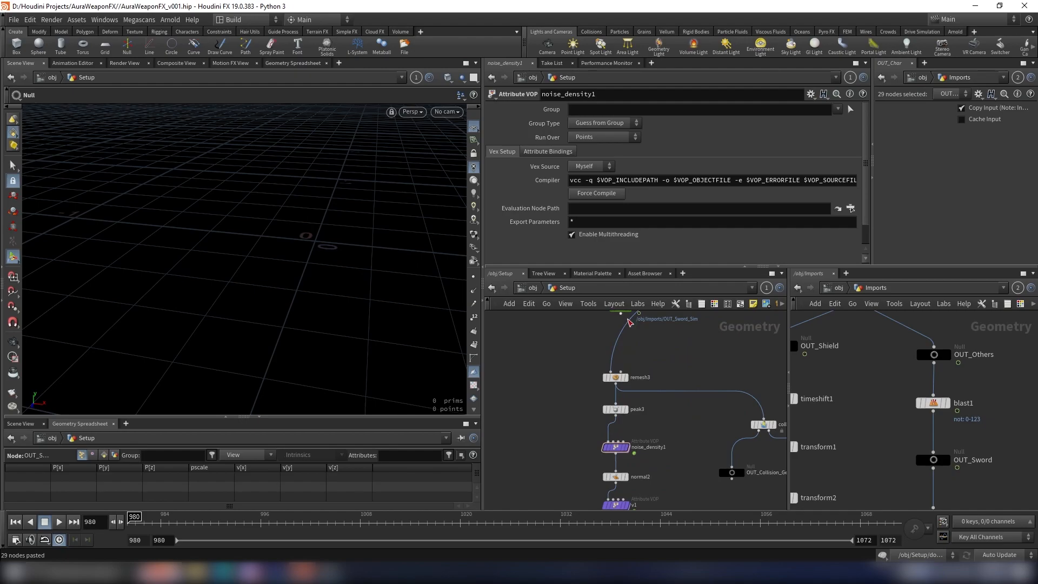
# Step: Display remesh3 and peak3 in turn and inspect the sword's remeshed and peaked geometry up close
pyautogui.click(617, 379)
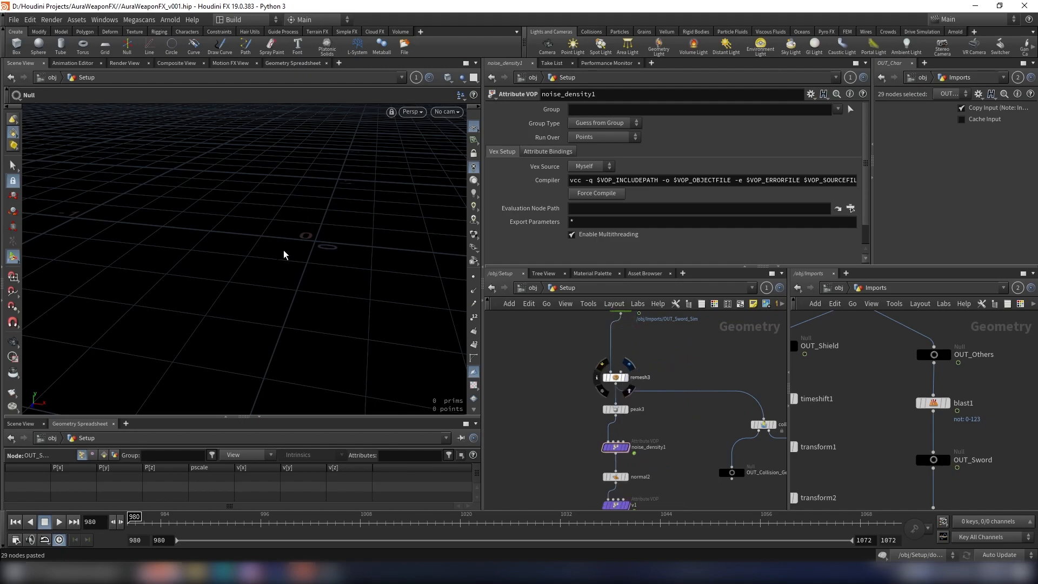
pyautogui.click(11, 346)
pyautogui.press('g')
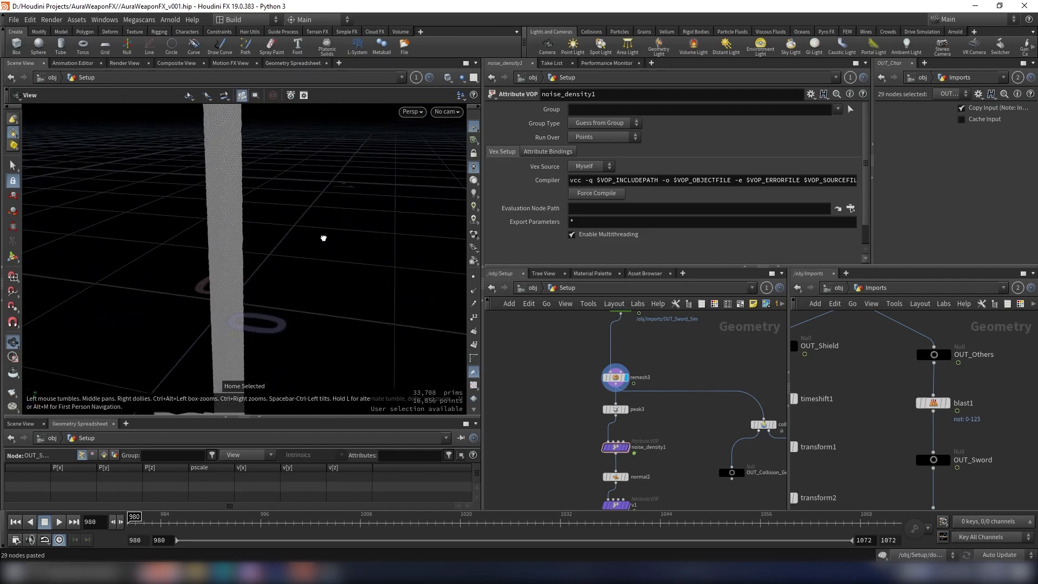
pyautogui.scroll(2, 643, 414)
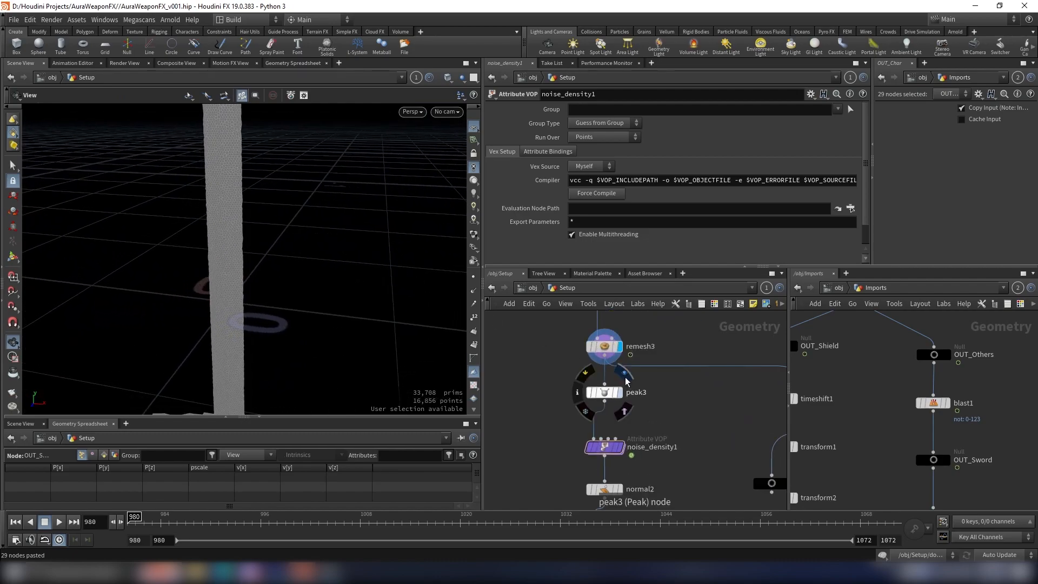
pyautogui.click(626, 382)
pyautogui.moveTo(336, 320); pyautogui.dragTo(330, 351)
pyautogui.scroll(1, 634, 437)
# Step: Display noise_density1 and scrub the timeline to frame 1041 to check the noise on the sword
pyautogui.click(617, 450)
pyautogui.moveTo(435, 343); pyautogui.dragTo(341, 227)
pyautogui.scroll(-1, 665, 186)
pyautogui.moveTo(396, 528); pyautogui.dragTo(638, 525)
# Step: Insert a Time Shift between OUT_Sword and transform3 in the Imports network and set its frame to $FSTART
pyautogui.scroll(-3, 896, 414)
pyautogui.scroll(3, 895, 414)
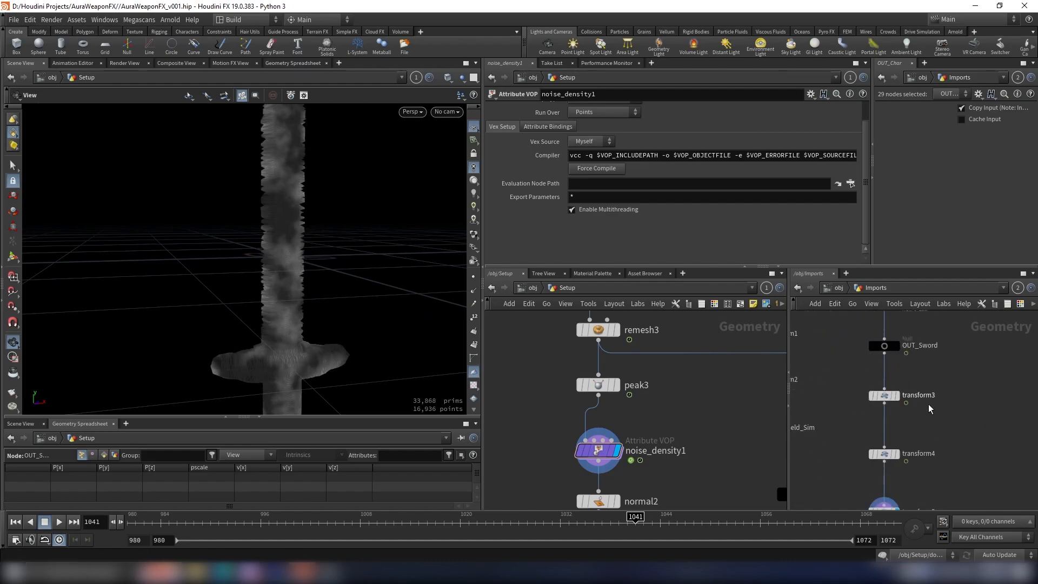
pyautogui.press('Tab')
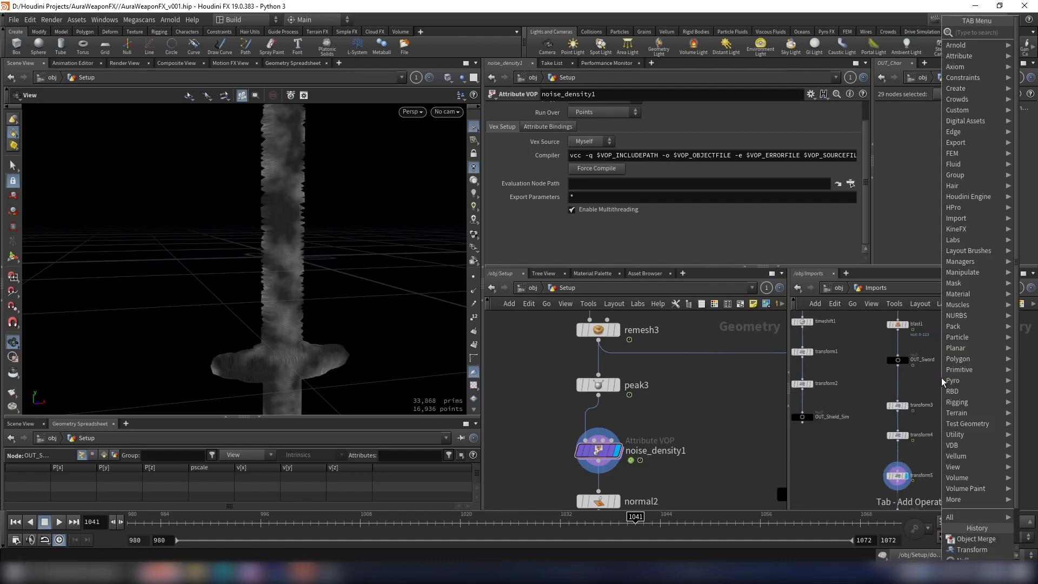
pyautogui.write('time')
pyautogui.press('Return')
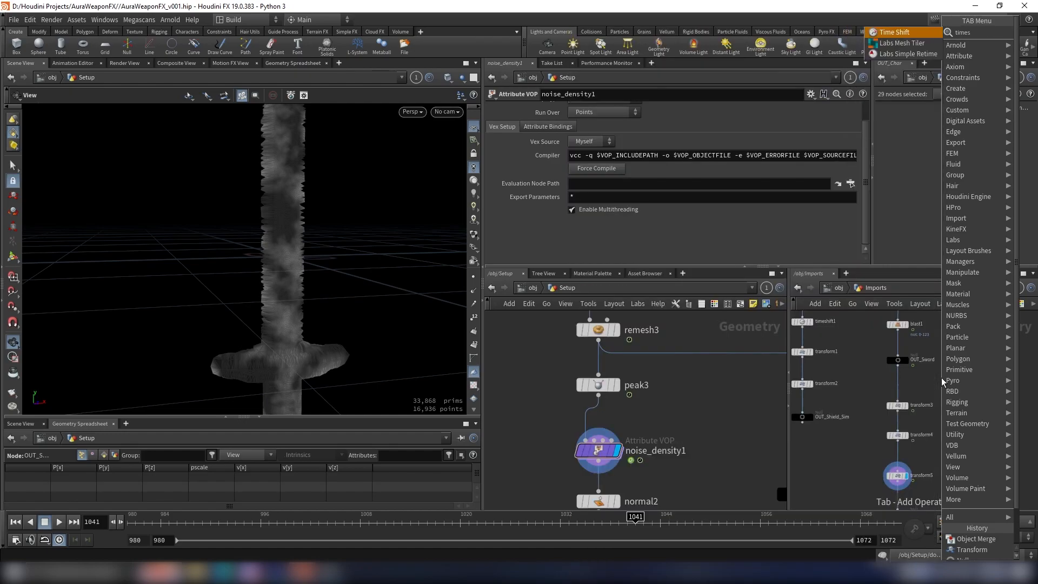
pyautogui.scroll(2, 920, 380)
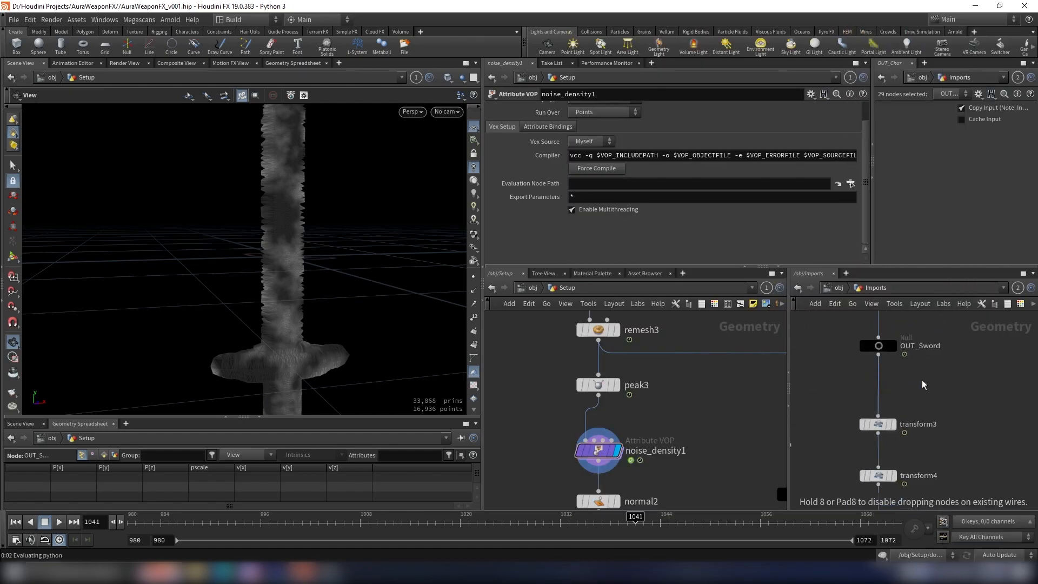
pyautogui.click(916, 382)
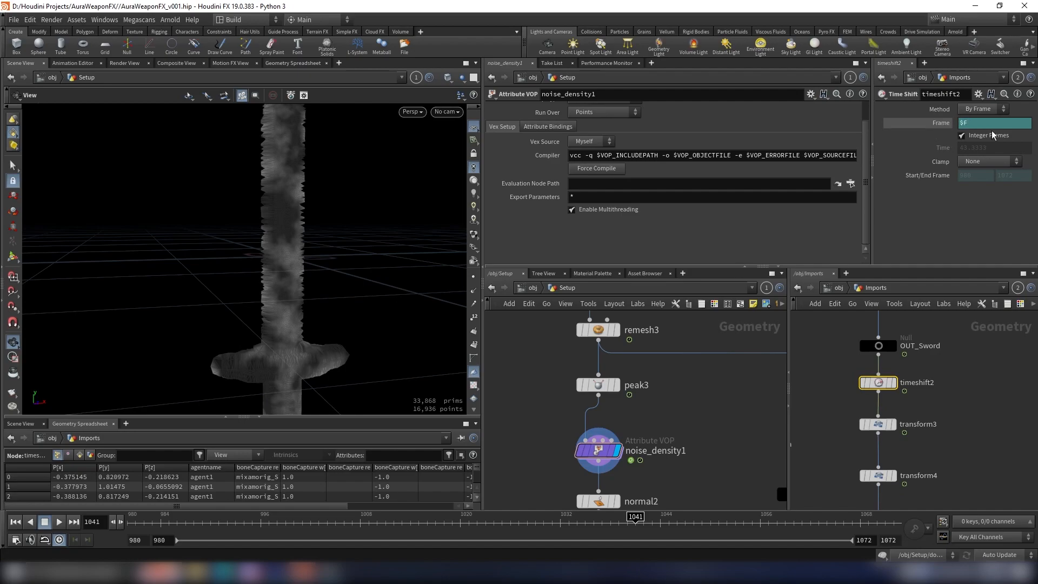
pyautogui.write('START')
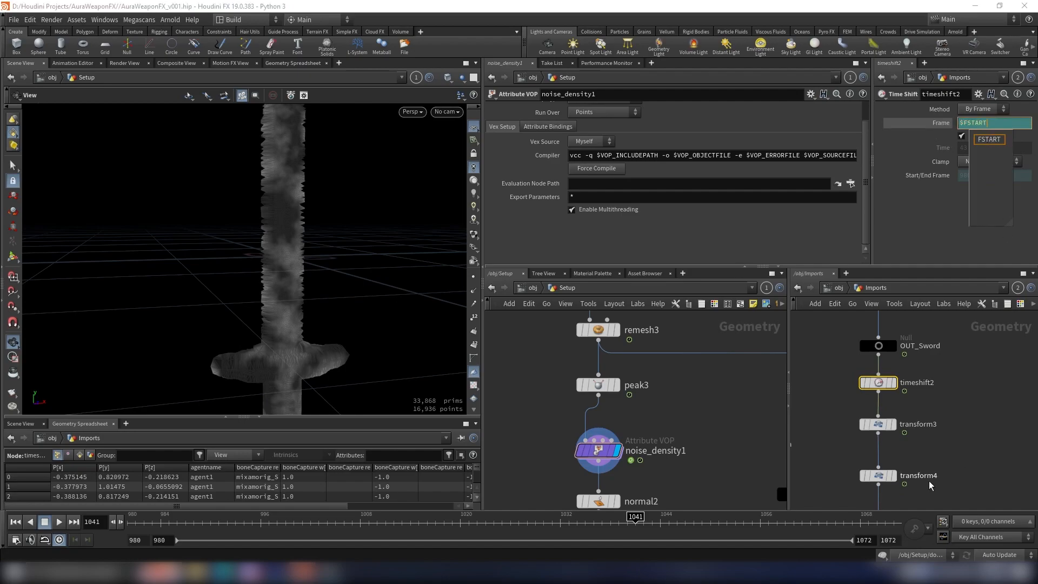
# Step: Scrub the timeline and view the sword from several angles to check its position and noise with the time shift
pyautogui.moveTo(394, 292); pyautogui.dragTo(331, 322)
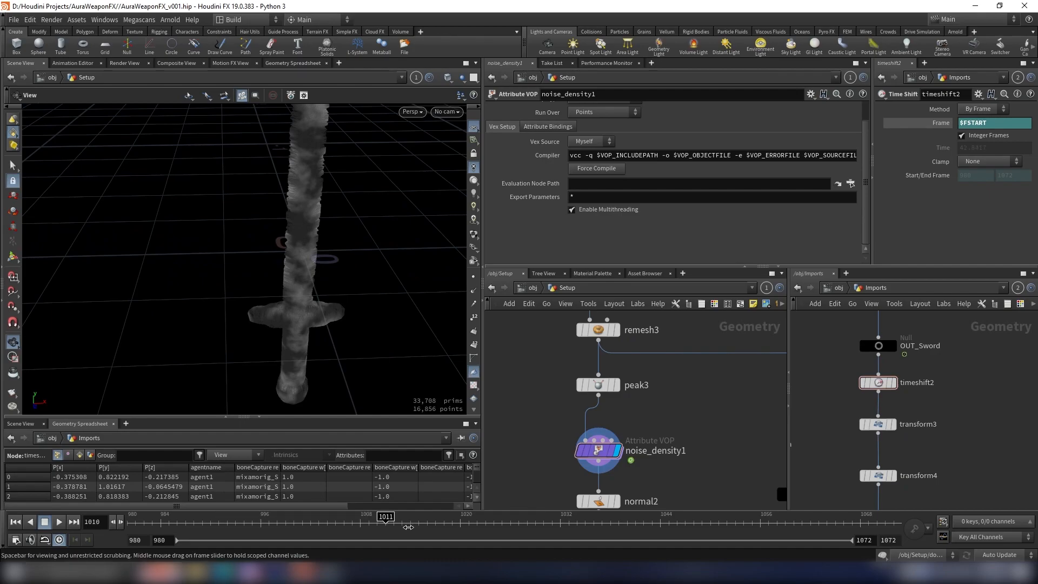
pyautogui.moveTo(363, 508); pyautogui.dragTo(510, 509)
pyautogui.scroll(-3, 340, 282)
pyautogui.moveTo(340, 282); pyautogui.dragTo(292, 357)
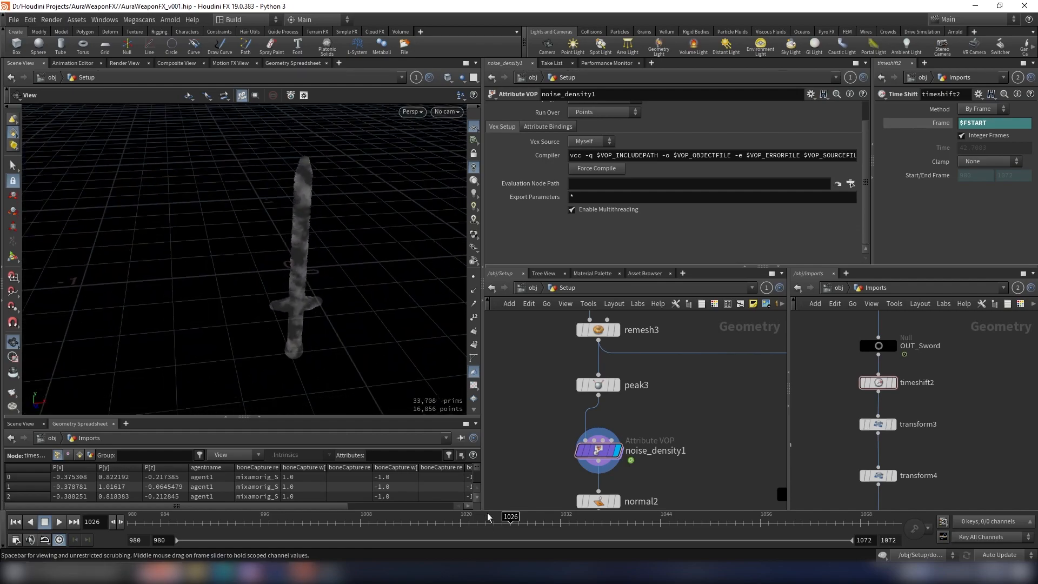
pyautogui.moveTo(642, 430); pyautogui.dragTo(543, 468)
pyautogui.scroll(-3, 655, 451)
pyautogui.moveTo(658, 443); pyautogui.dragTo(648, 406, button='middle')
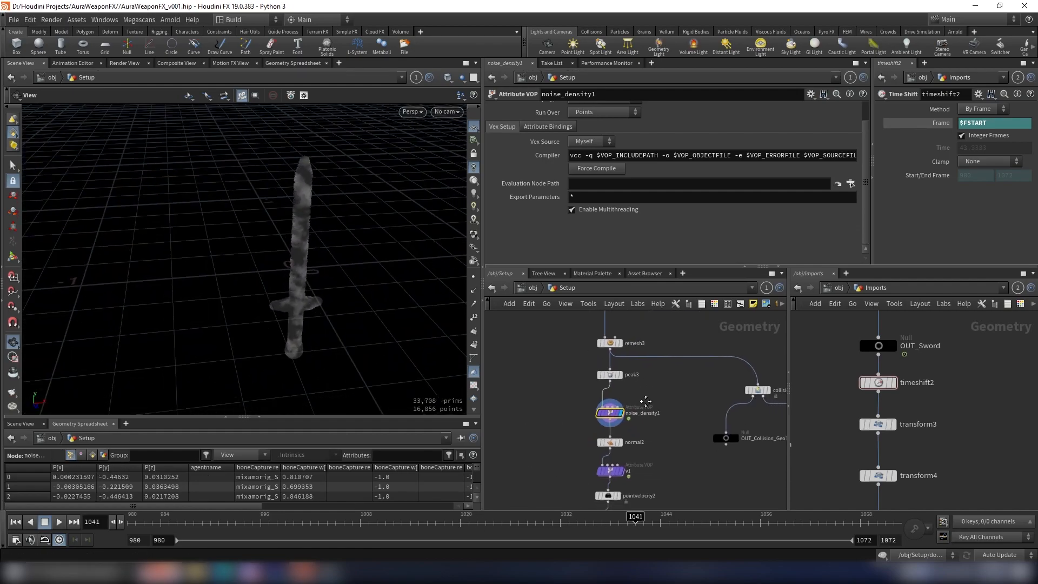
pyautogui.scroll(4, 632, 415)
pyautogui.moveTo(333, 262); pyautogui.dragTo(309, 244)
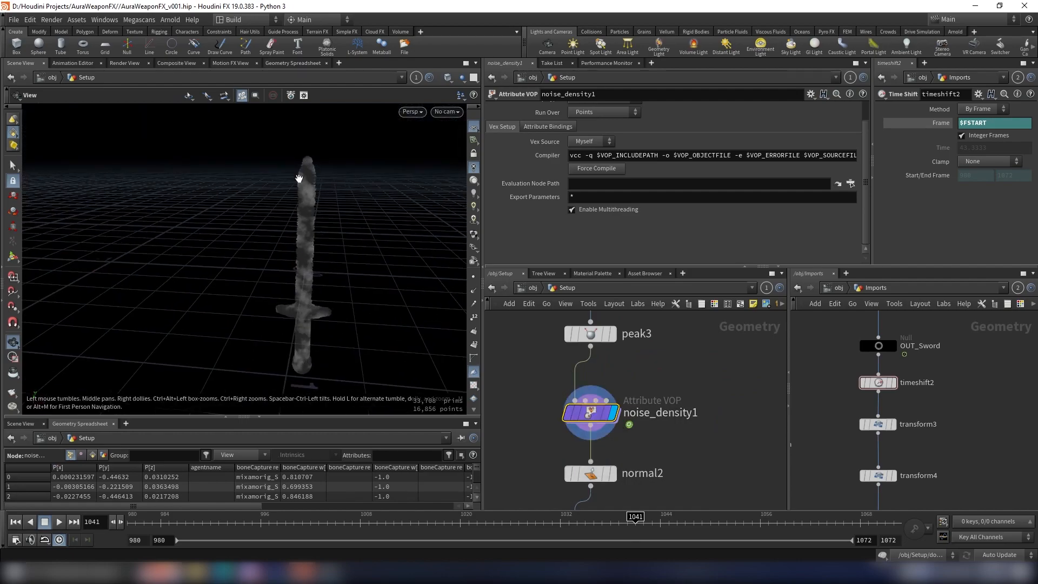
pyautogui.scroll(-3, 648, 402)
pyautogui.scroll(3, 638, 412)
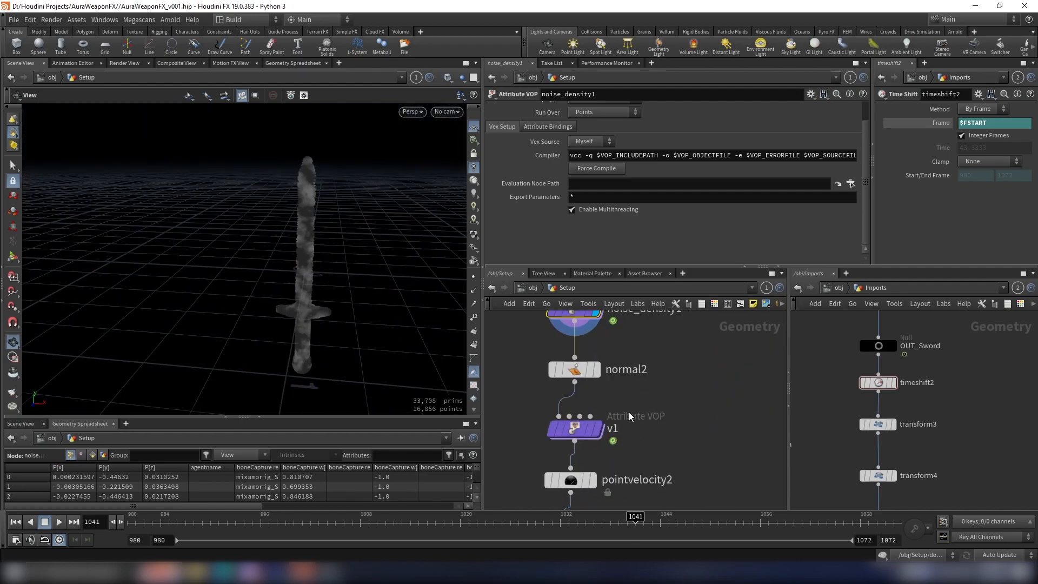
# Step: Add a Float to Vector node inside noise_density1, next to the geometry global parameters
pyautogui.scroll(-5, 647, 404)
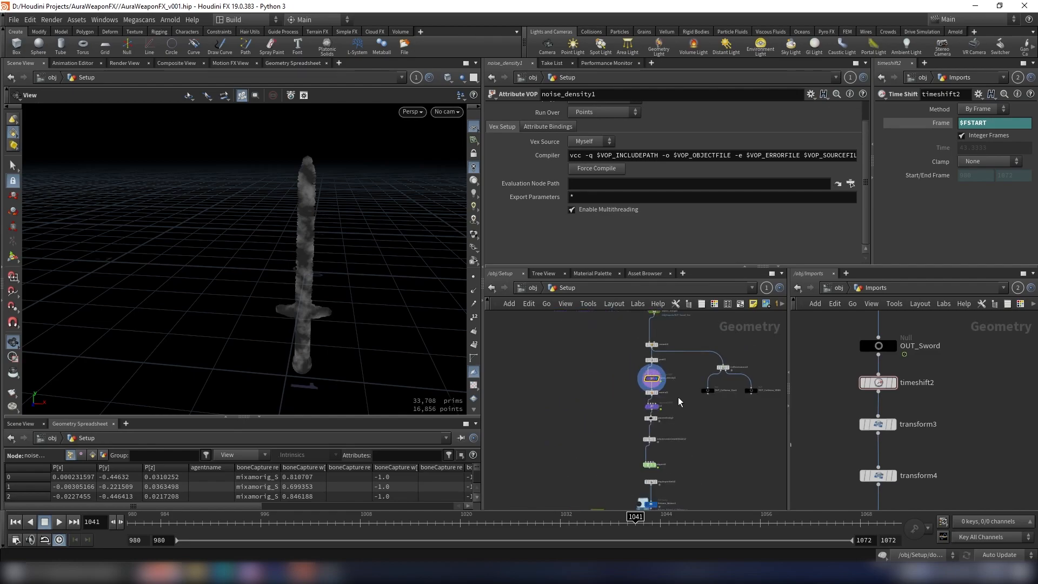
pyautogui.scroll(3, 623, 400)
pyautogui.doubleClick(679, 372)
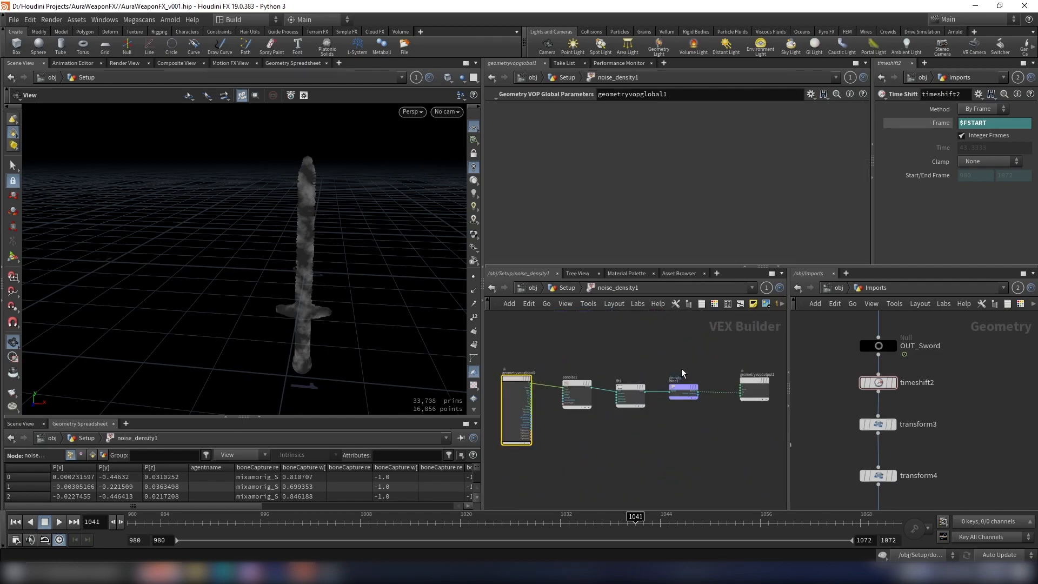
pyautogui.scroll(3, 595, 373)
pyautogui.moveTo(589, 381); pyautogui.dragTo(525, 381)
pyautogui.scroll(2, 646, 366)
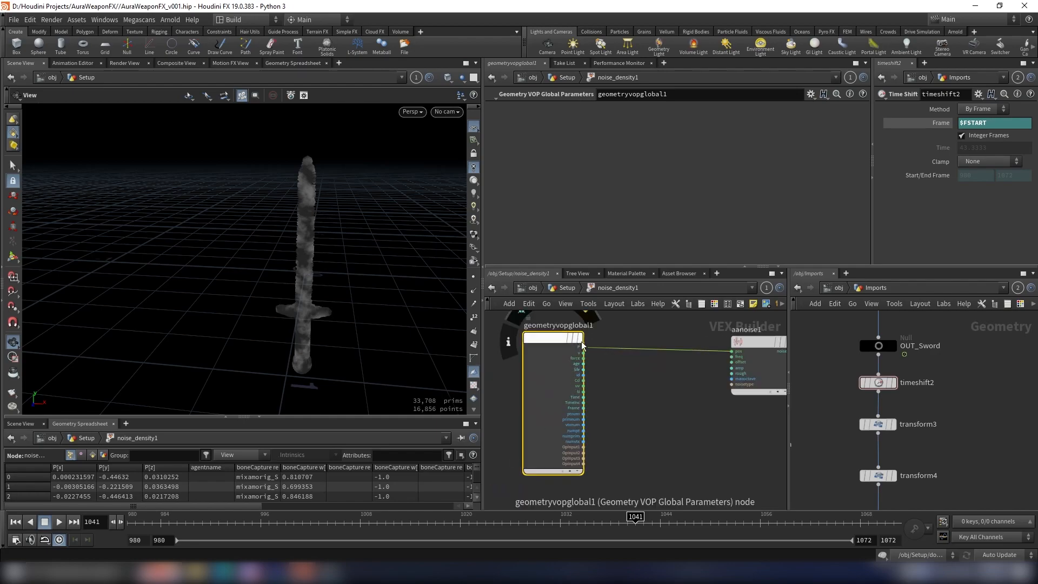
pyautogui.moveTo(587, 450); pyautogui.dragTo(617, 361, button='middle')
pyautogui.press('Tab')
pyautogui.write('float')
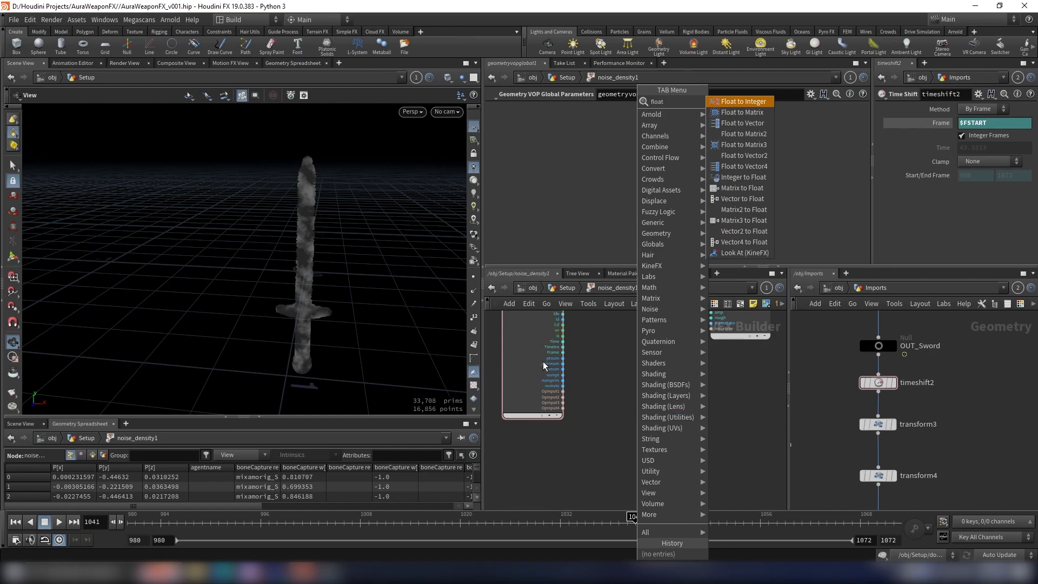
pyautogui.click(753, 123)
pyautogui.click(640, 401)
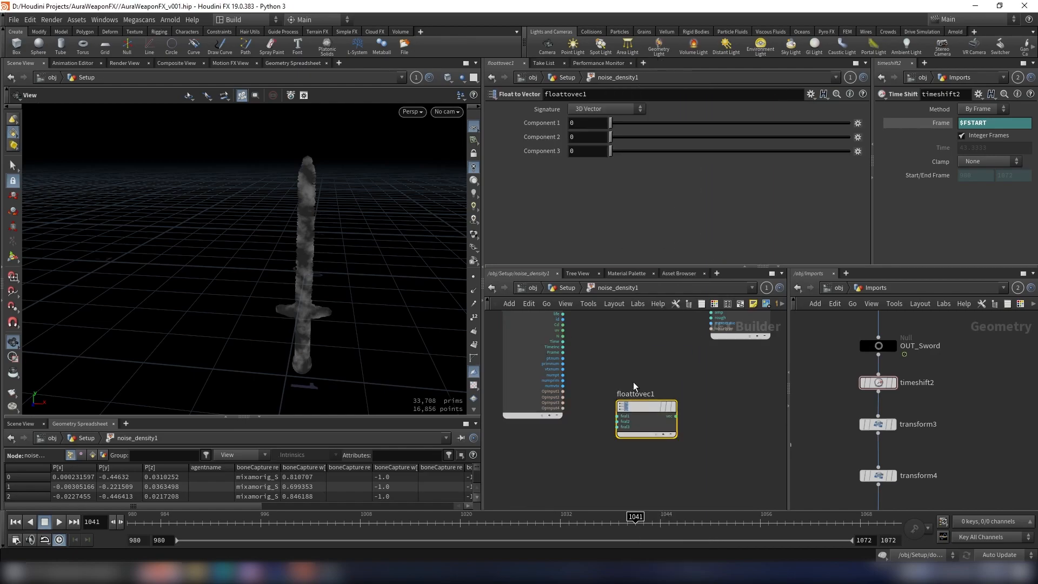
# Step: Connect the Time output of the global parameters to fval1 and fval2 of the Float to Vector node
pyautogui.scroll(3, 611, 387)
pyautogui.moveTo(575, 346); pyautogui.dragTo(578, 358, button='middle')
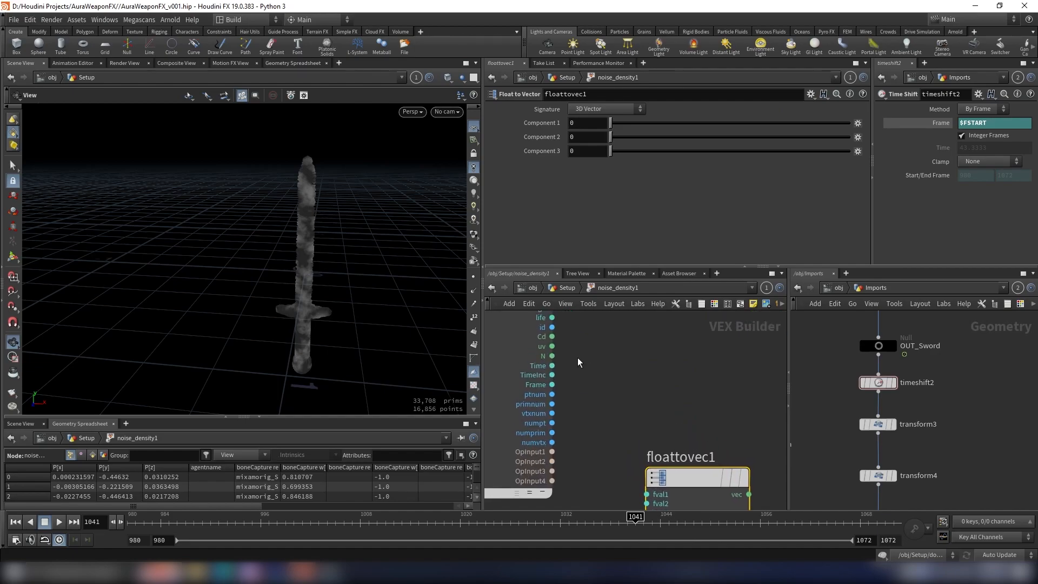
pyautogui.click(551, 367)
pyautogui.scroll(-1, 608, 373)
pyautogui.moveTo(634, 375); pyautogui.dragTo(624, 344, button='middle')
pyautogui.scroll(3, 617, 400)
pyautogui.click(626, 448)
pyautogui.scroll(-4, 614, 400)
pyautogui.moveTo(572, 317); pyautogui.dragTo(604, 347, button='middle')
pyautogui.scroll(3, 604, 347)
pyautogui.click(588, 409)
pyautogui.scroll(-3, 631, 371)
pyautogui.moveTo(633, 465); pyautogui.dragTo(617, 382, button='middle')
pyautogui.scroll(3, 618, 383)
pyautogui.click(668, 410)
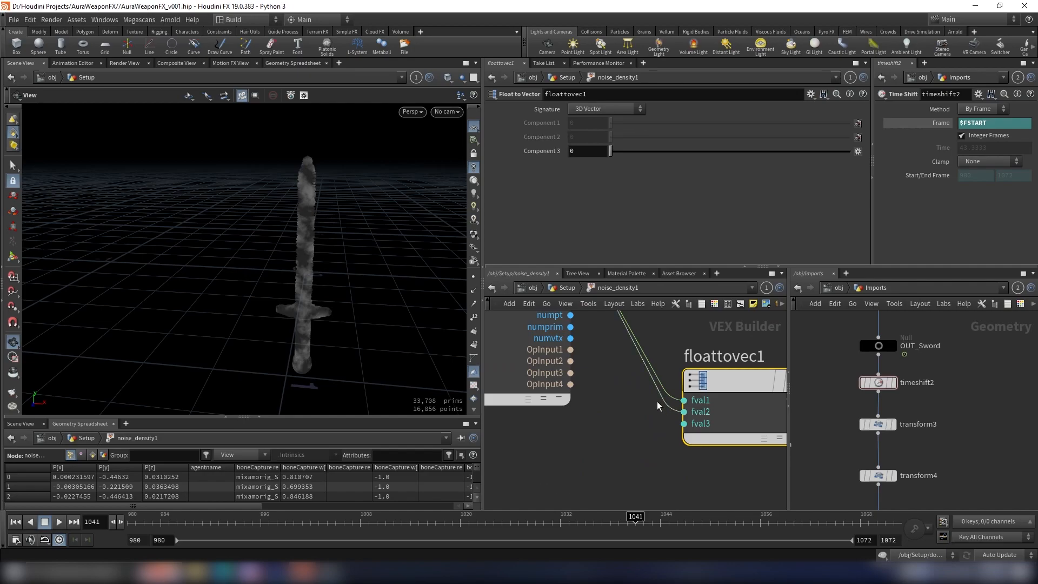
# Step: Connect Time to fval3 of the Float to Vector node and its vec output to the noise node's offset input
pyautogui.scroll(-4, 664, 409)
pyautogui.scroll(3, 577, 344)
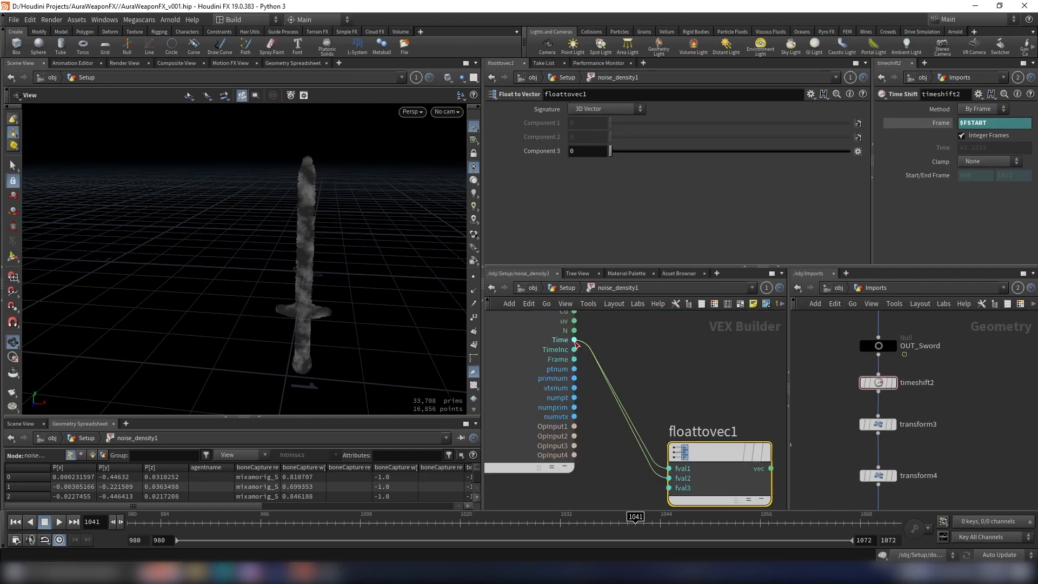
pyautogui.click(667, 491)
pyautogui.scroll(-1, 705, 406)
pyautogui.moveTo(711, 404); pyautogui.dragTo(642, 403, button='middle')
pyautogui.click(685, 456)
pyautogui.scroll(-2, 685, 378)
pyautogui.moveTo(685, 377); pyautogui.dragTo(607, 433, button='middle')
pyautogui.scroll(5, 619, 383)
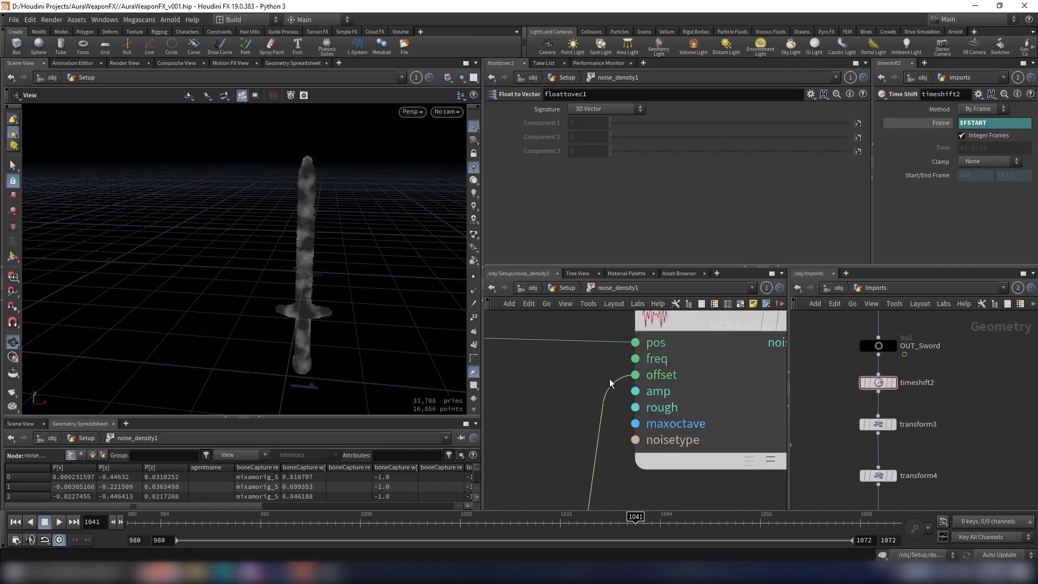
# Step: Play back the sword's animated noise and look over the noise nodes in the Setup network
pyautogui.moveTo(200, 524); pyautogui.dragTo(117, 527)
pyautogui.moveTo(237, 303); pyautogui.dragTo(314, 270)
pyautogui.click(59, 522)
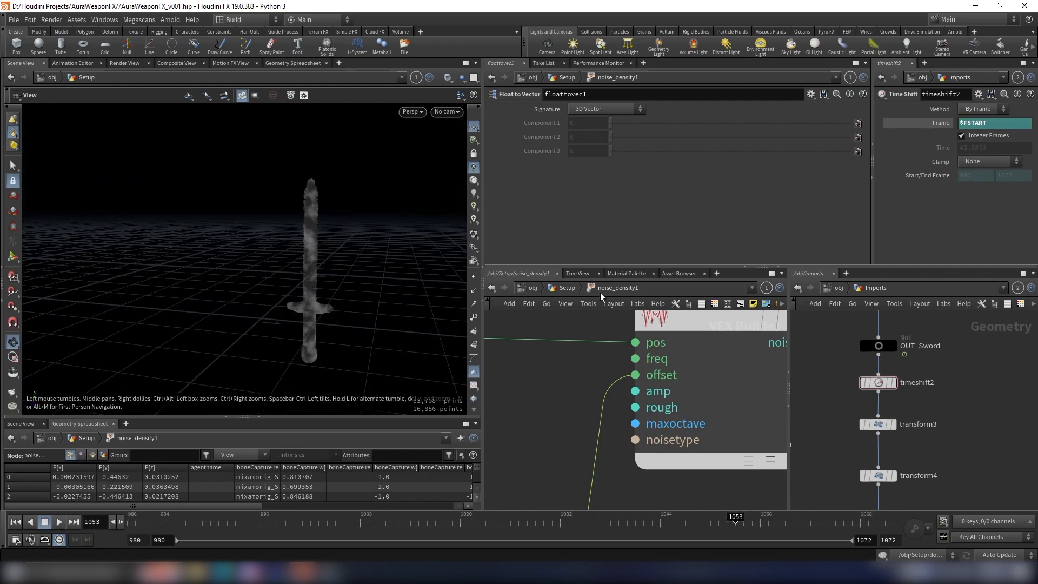
pyautogui.click(571, 289)
pyautogui.scroll(-8, 696, 386)
pyautogui.scroll(6, 690, 383)
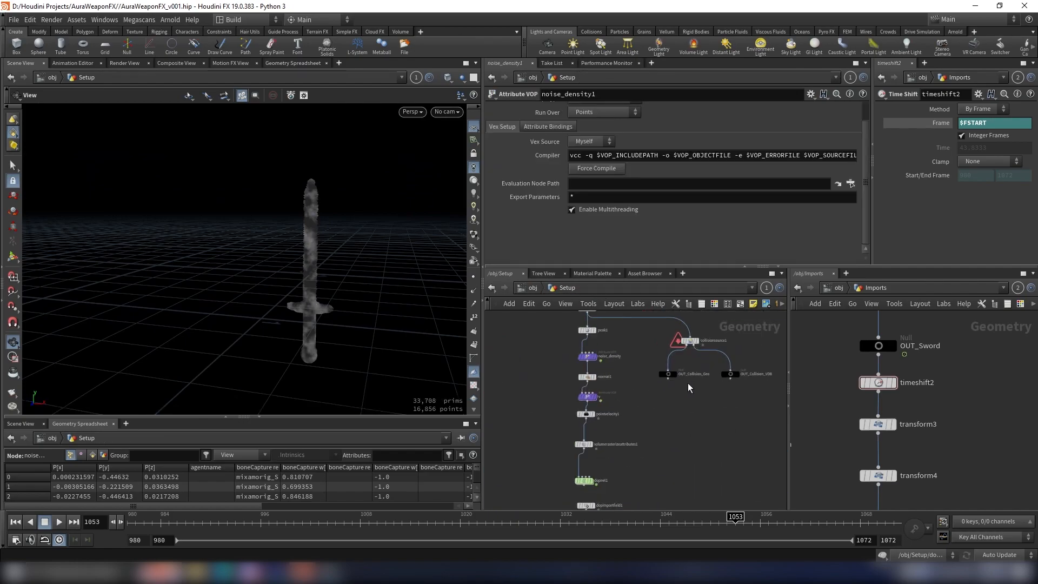
pyautogui.scroll(-8, 695, 392)
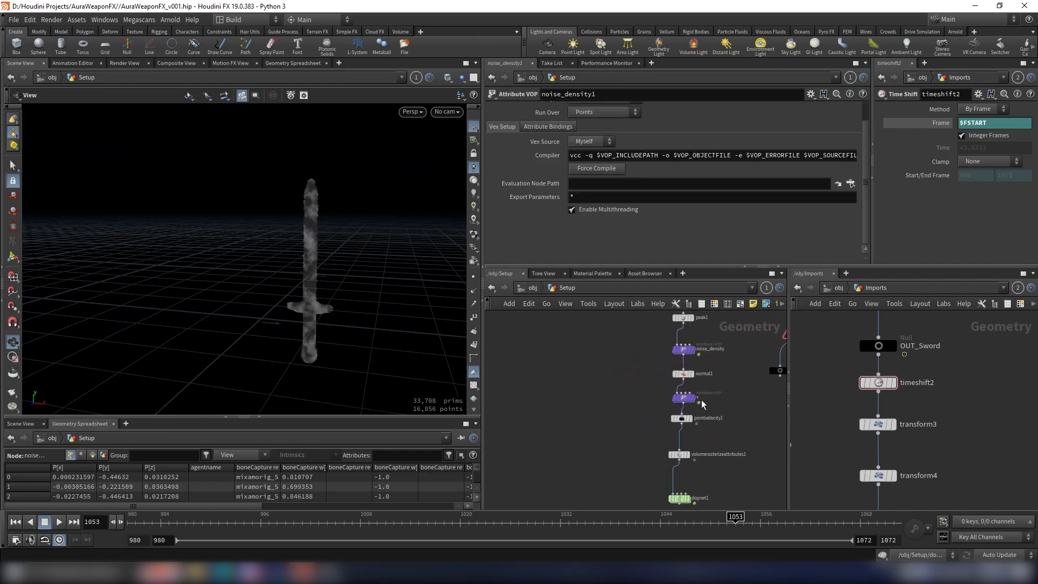
pyautogui.scroll(6, 699, 403)
pyautogui.moveTo(692, 376); pyautogui.dragTo(702, 456, button='middle')
pyautogui.scroll(-3, 688, 362)
pyautogui.moveTo(489, 410); pyautogui.dragTo(746, 386, button='middle')
pyautogui.scroll(4, 541, 351)
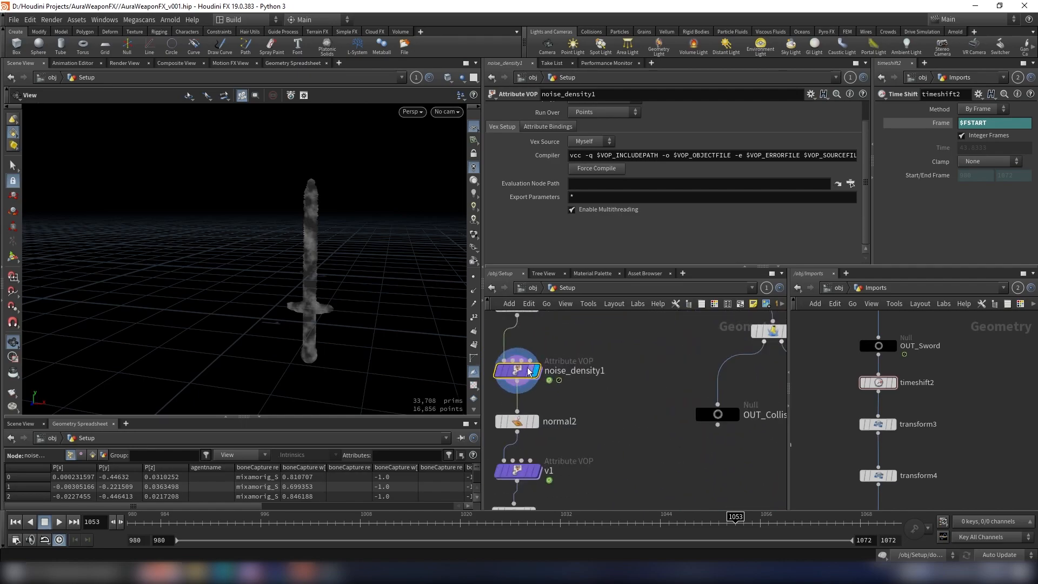
# Step: Inside noise_density1, insert a Multiply Constant between floattovec1 and the noise offset with a multiplier of 1.5
pyautogui.doubleClick(515, 371)
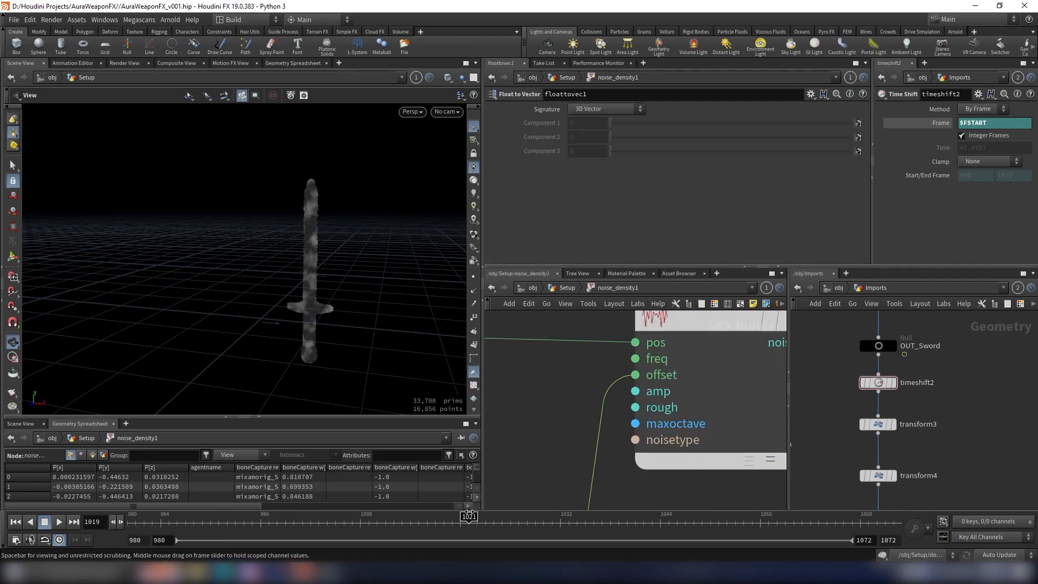
pyautogui.scroll(-5, 769, 497)
pyautogui.moveTo(664, 389); pyautogui.dragTo(685, 335, button='middle')
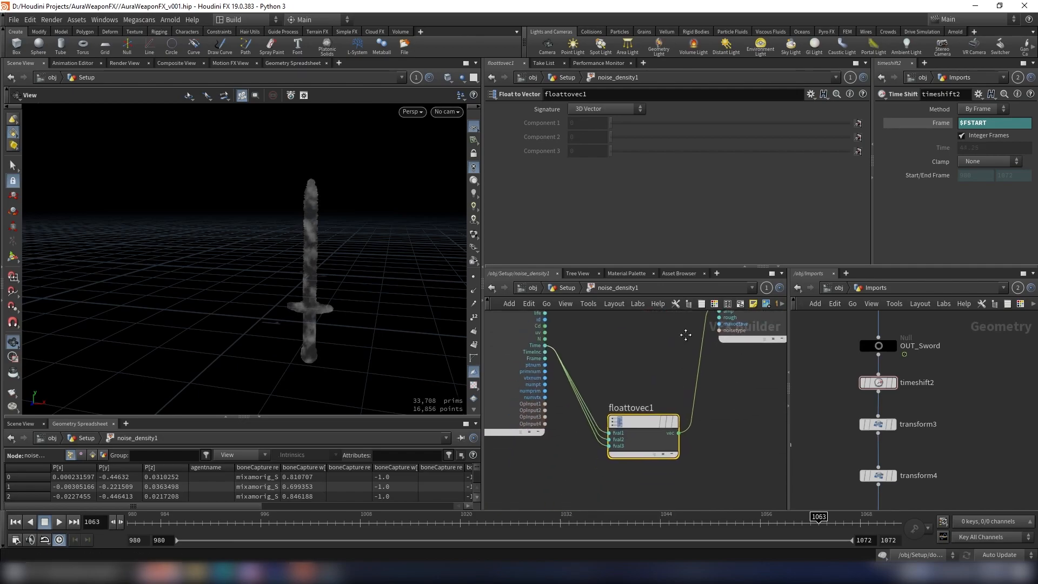
pyautogui.press('Tab')
pyautogui.write('mu')
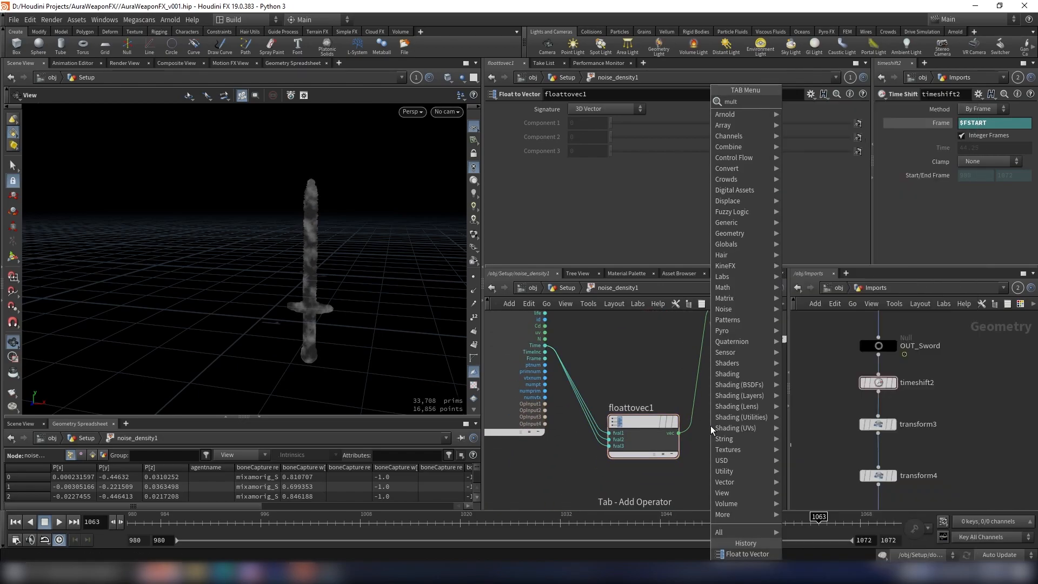
pyautogui.press('Return')
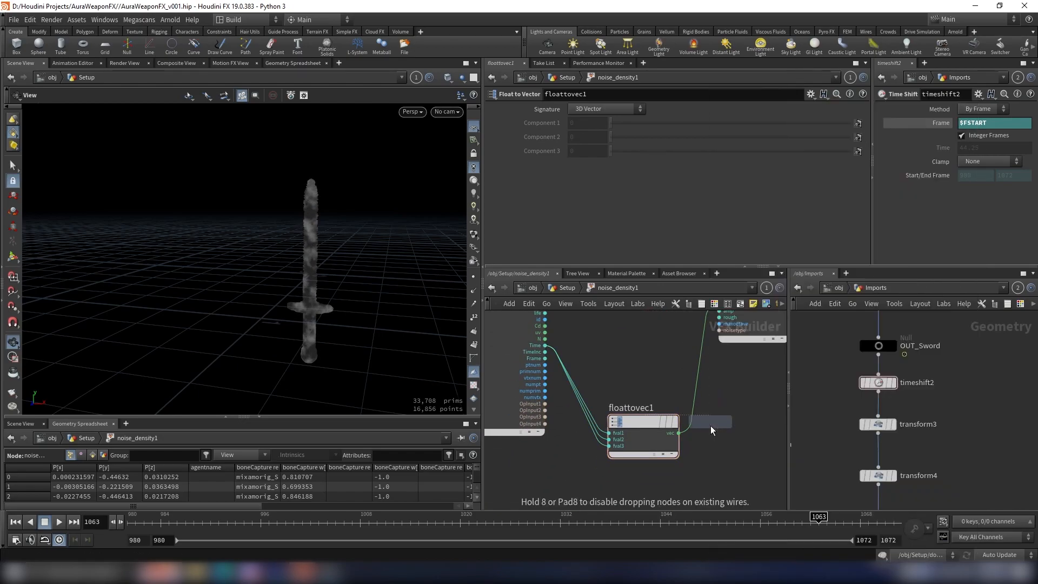
pyautogui.click(697, 385)
pyautogui.write('.5')
pyautogui.press('Return')
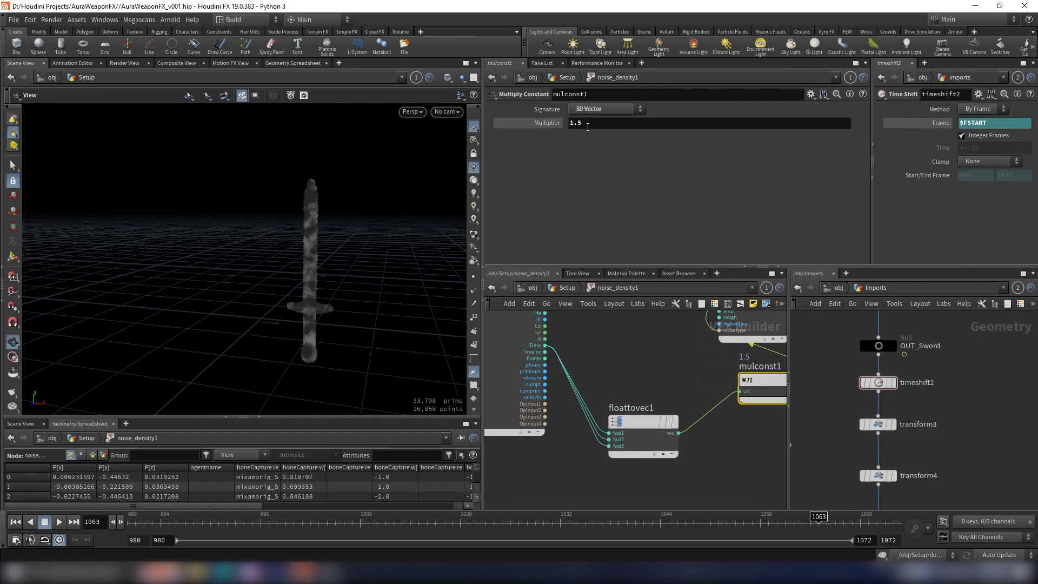
# Step: Play the timeline to check the speed of the noise on the sword
pyautogui.click(60, 523)
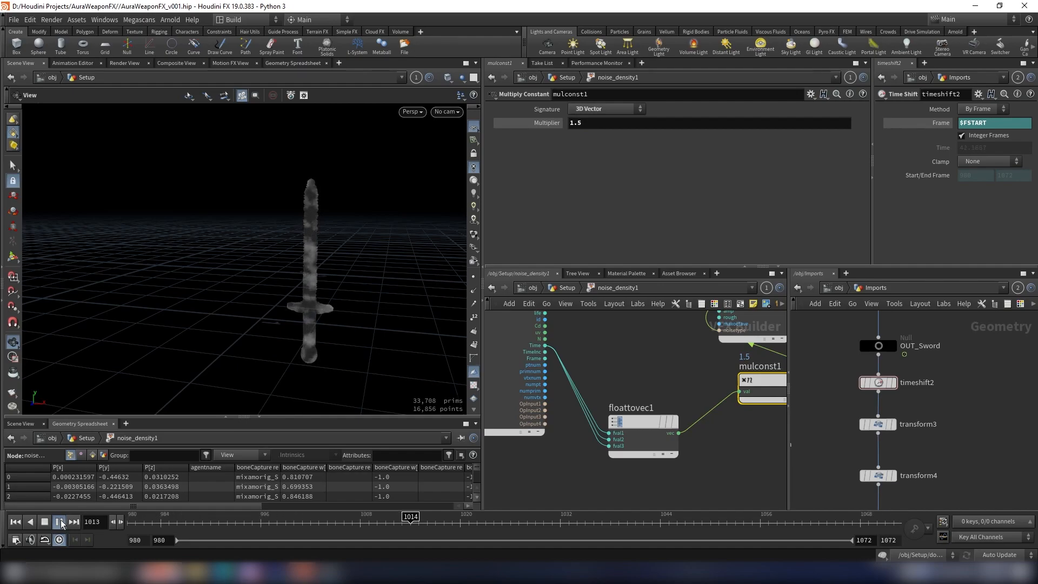
pyautogui.click(61, 523)
pyautogui.scroll(-5, 679, 382)
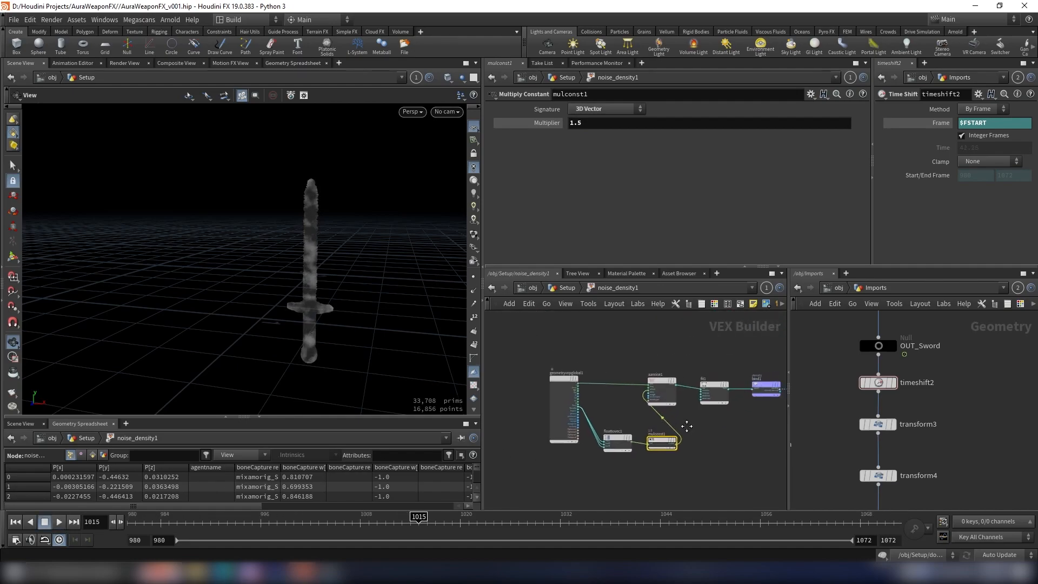
# Step: Copy noise_density1 and use the copy to replace noise_density above normal1 in the shield chain
pyautogui.scroll(-2, 681, 400)
pyautogui.press('u')
pyautogui.hotkey('ctrl', 'c')
pyautogui.scroll(-6, 660, 360)
pyautogui.moveTo(778, 348); pyautogui.dragTo(615, 370, button='middle')
pyautogui.scroll(-2, 619, 370)
pyautogui.moveTo(725, 355); pyautogui.dragTo(654, 382, button='middle')
pyautogui.scroll(7, 586, 403)
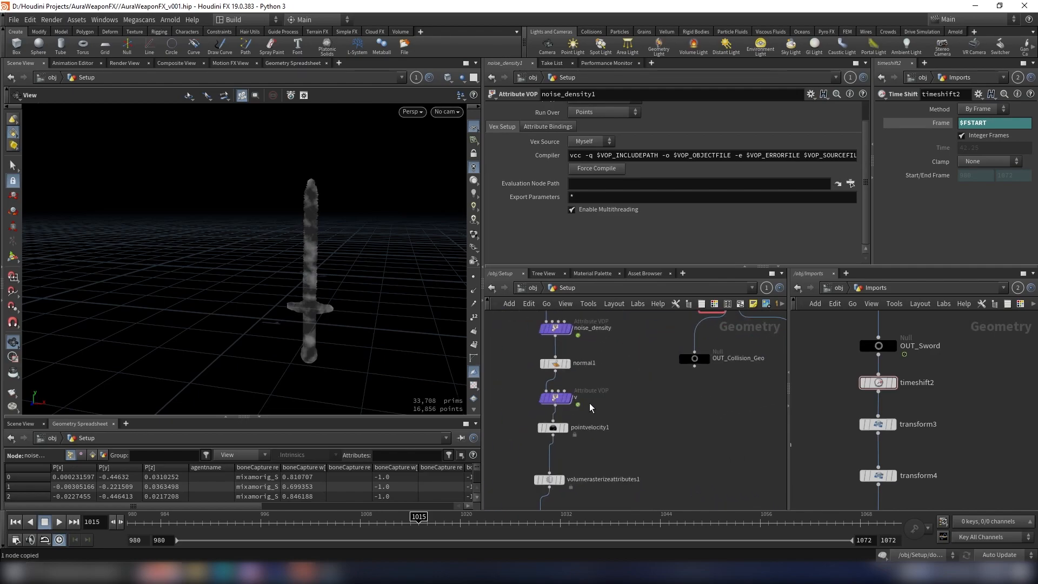
pyautogui.moveTo(595, 371); pyautogui.dragTo(662, 395, button='middle')
pyautogui.scroll(2, 662, 396)
pyautogui.moveTo(668, 331); pyautogui.dragTo(595, 361)
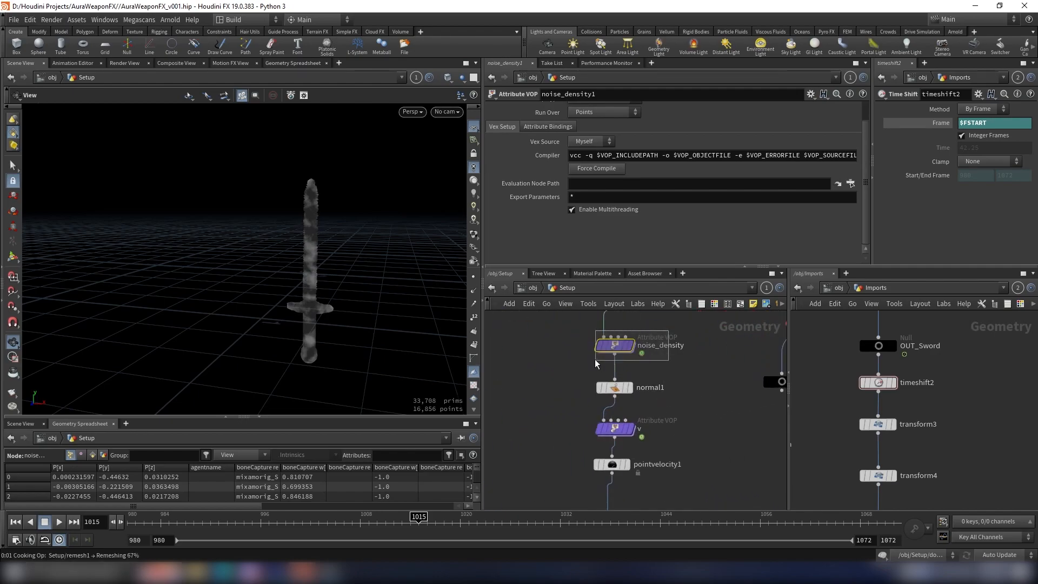
pyautogui.press('Delete')
pyautogui.hotkey('ctrl', 'v')
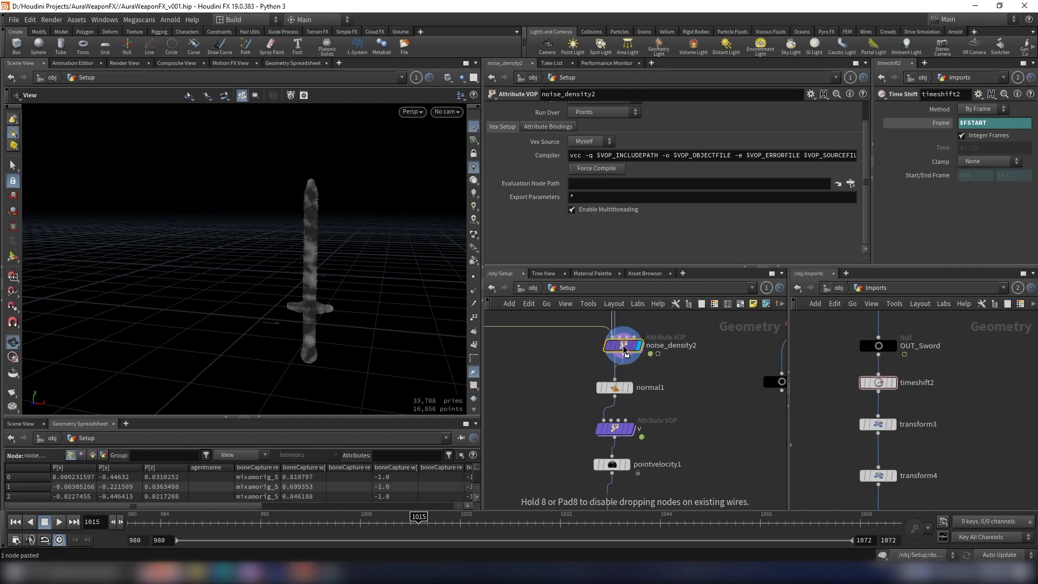
pyautogui.click(616, 346)
# Step: Examine the shield and sword chains in the Setup network down to the sword's volume advection cache
pyautogui.scroll(-3, 664, 390)
pyautogui.scroll(-1, 665, 396)
pyautogui.moveTo(651, 426); pyautogui.dragTo(664, 390, button='middle')
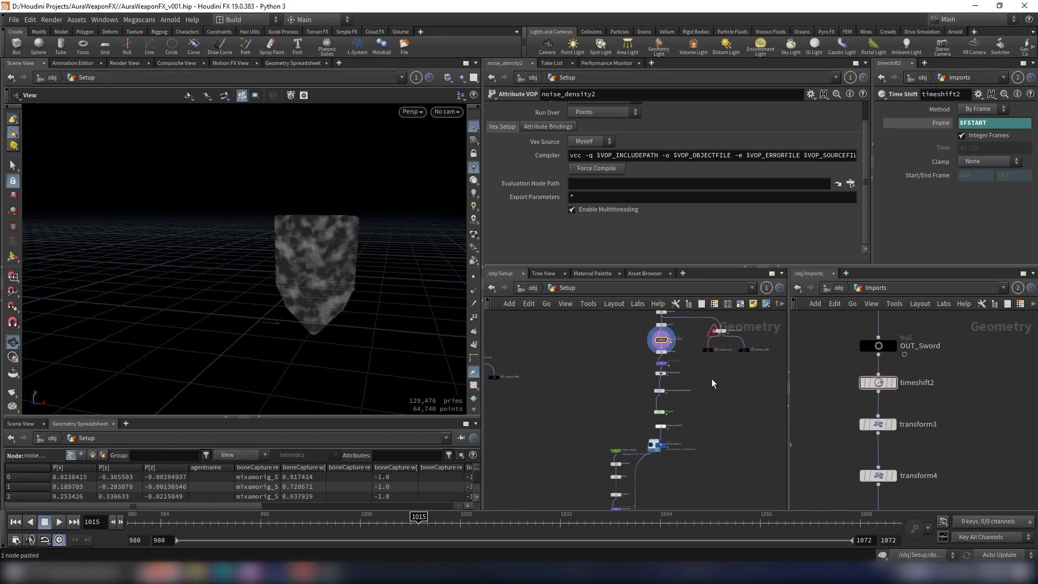
pyautogui.scroll(-3, 678, 449)
pyautogui.scroll(3, 679, 439)
pyautogui.moveTo(640, 430); pyautogui.dragTo(688, 471)
pyautogui.moveTo(670, 481); pyautogui.dragTo(693, 392, button='middle')
pyautogui.moveTo(698, 440)
pyautogui.mouseDown(button='middle')
pyautogui.moveTo(719, 380)
pyautogui.moveTo(689, 373)
pyautogui.moveTo(712, 427)
pyautogui.mouseUp(button='middle')
pyautogui.scroll(3, 676, 404)
pyautogui.scroll(-6, 677, 405)
pyautogui.scroll(2, 618, 343)
pyautogui.moveTo(618, 343); pyautogui.dragTo(615, 450, button='middle')
pyautogui.scroll(4, 614, 450)
pyautogui.moveTo(616, 490); pyautogui.dragTo(621, 412, button='middle')
pyautogui.scroll(-4, 627, 397)
pyautogui.scroll(3, 620, 402)
pyautogui.scroll(-2, 640, 401)
pyautogui.scroll(4, 617, 410)
pyautogui.moveTo(624, 370)
pyautogui.mouseDown(button='middle')
pyautogui.moveTo(618, 410)
pyautogui.moveTo(632, 368)
pyautogui.mouseUp(button='middle')
pyautogui.scroll(5, 618, 410)
pyautogui.scroll(-1, 628, 411)
pyautogui.scroll(1, 631, 368)
pyautogui.moveTo(643, 470); pyautogui.dragTo(654, 449, button='middle')
pyautogui.scroll(3, 661, 389)
pyautogui.scroll(-4, 665, 406)
pyautogui.scroll(4, 623, 448)
pyautogui.scroll(-3, 675, 417)
pyautogui.moveTo(675, 416); pyautogui.dragTo(684, 346, button='middle')
pyautogui.scroll(5, 683, 379)
pyautogui.scroll(-5, 692, 402)
pyautogui.moveTo(693, 470); pyautogui.dragTo(685, 423, button='middle')
pyautogui.scroll(3, 686, 424)
pyautogui.scroll(1, 686, 424)
# Step: Replace the Volume_Advect1 cache below dopimportfield2 with a new File Cache node
pyautogui.click(626, 416)
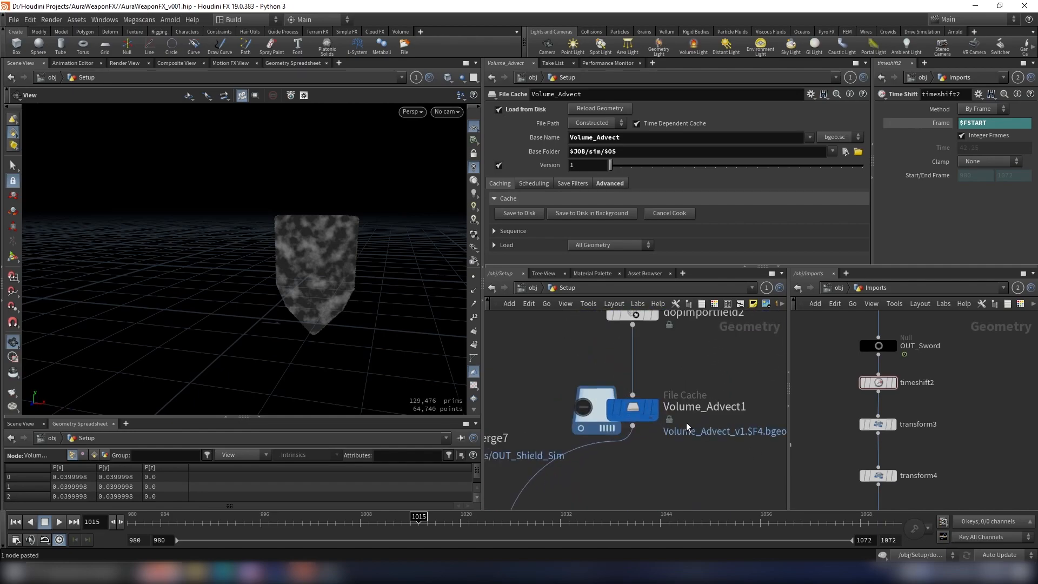
pyautogui.press('Delete')
pyautogui.press('Tab')
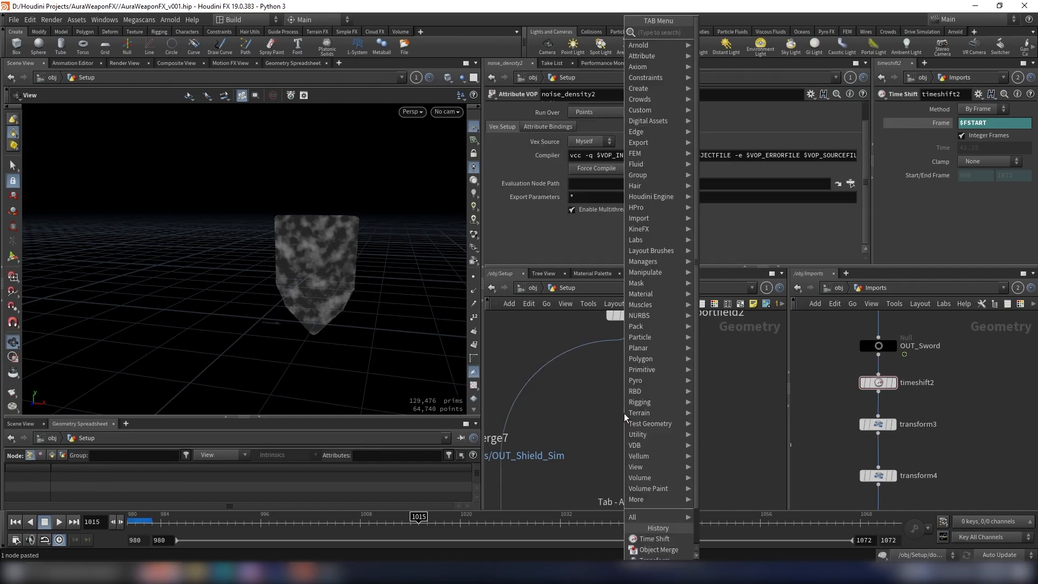
pyautogui.write('file ca')
pyautogui.press('Return')
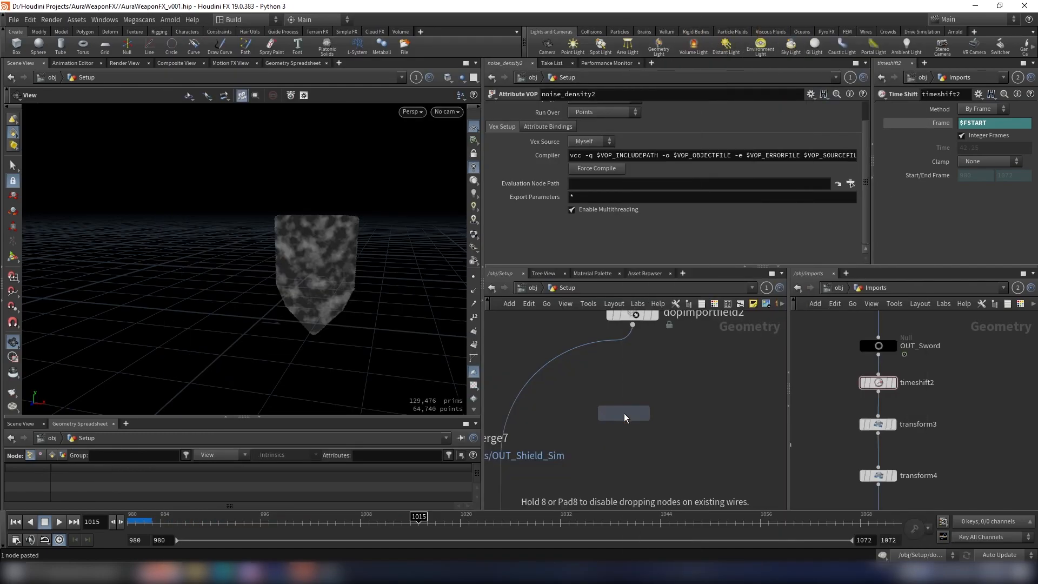
pyautogui.click(548, 354)
pyautogui.doubleClick(557, 358)
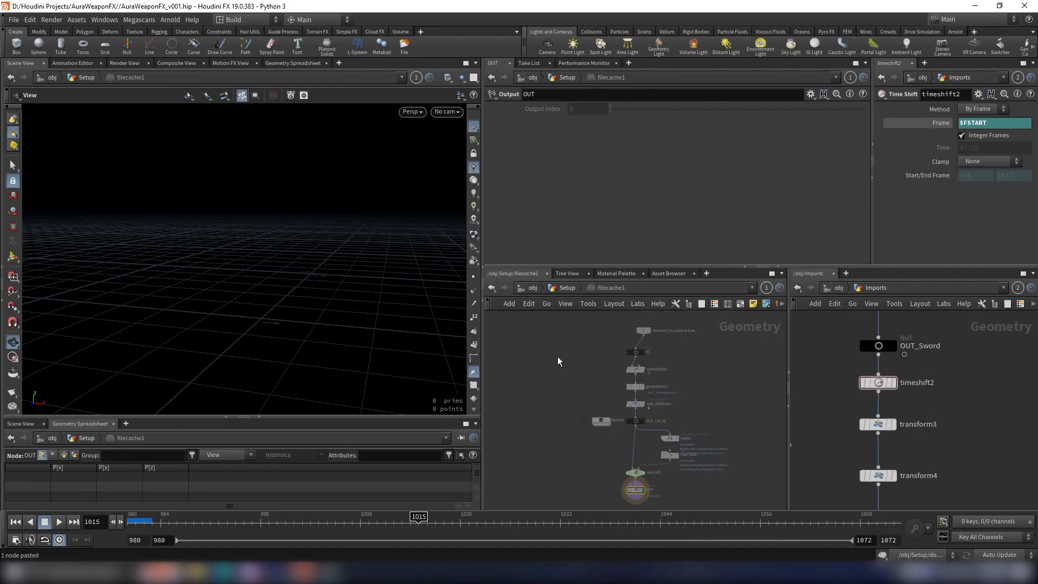
pyautogui.click(567, 289)
pyautogui.moveTo(567, 368); pyautogui.dragTo(637, 415)
# Step: Return to the first frame and rename the new File Cache below dopimportfield2 as Volume_Advect_Sword
pyautogui.click(14, 522)
pyautogui.moveTo(701, 382); pyautogui.dragTo(677, 411, button='middle')
pyautogui.click(676, 437)
pyautogui.press('Return')
pyautogui.scroll(-2, 735, 395)
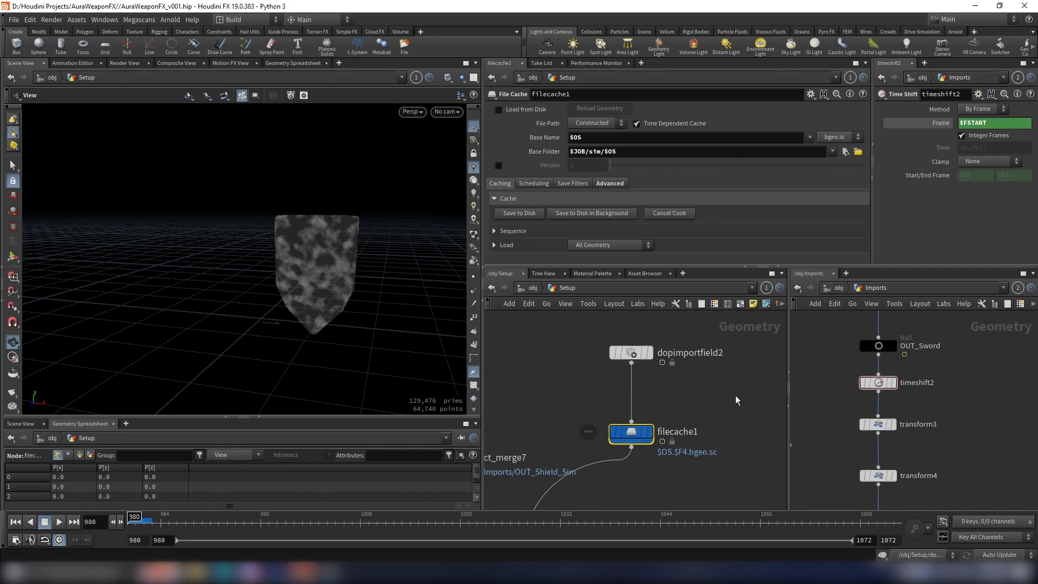
pyautogui.click(696, 435)
pyautogui.write('Volum')
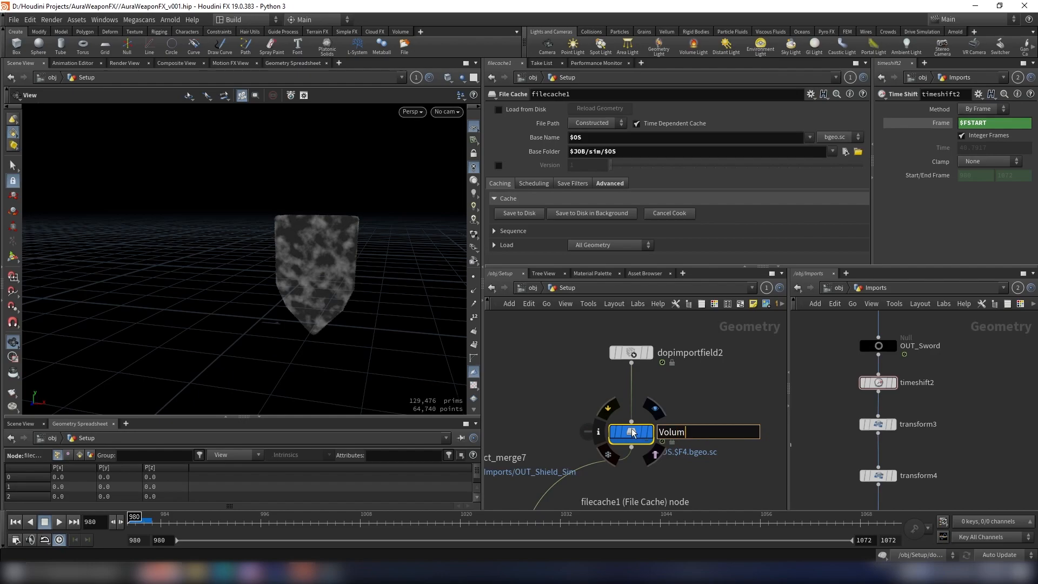
pyautogui.write('e_Advect_Sword')
pyautogui.press('Return')
# Step: Inside popnet1, set the velocity scale of popadvectbyvolumes1 to 0.4
pyautogui.scroll(-4, 633, 433)
pyautogui.moveTo(652, 418)
pyautogui.mouseDown(button='middle')
pyautogui.moveTo(695, 385)
pyautogui.moveTo(675, 317)
pyautogui.moveTo(642, 384)
pyautogui.moveTo(646, 407)
pyautogui.mouseUp(button='middle')
pyautogui.scroll(-4, 671, 416)
pyautogui.scroll(4, 641, 384)
pyautogui.scroll(5, 645, 407)
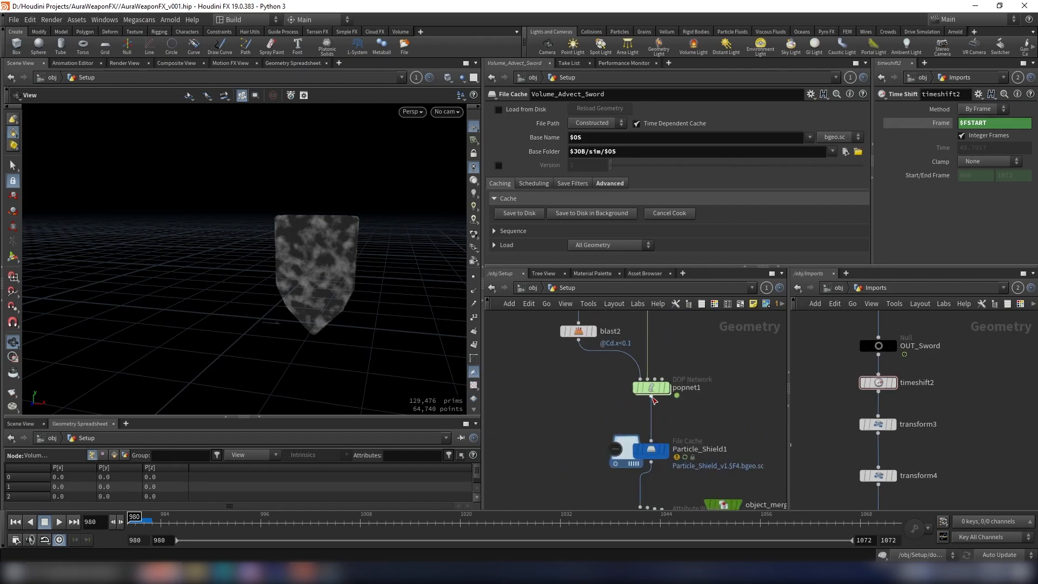
pyautogui.scroll(2, 646, 381)
pyautogui.doubleClick(647, 382)
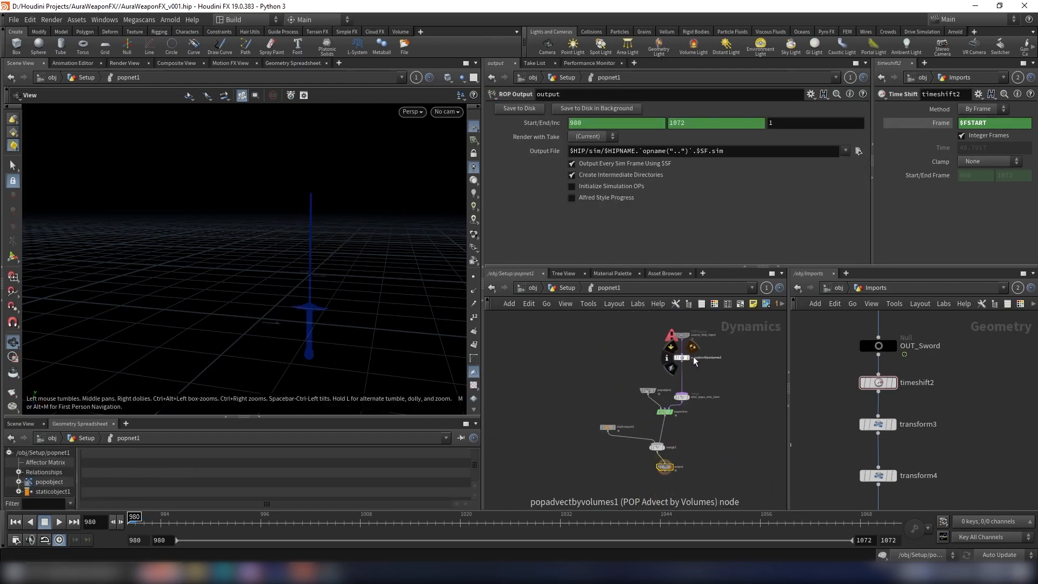
pyautogui.scroll(2, 694, 358)
pyautogui.click(670, 355)
pyautogui.click(591, 179)
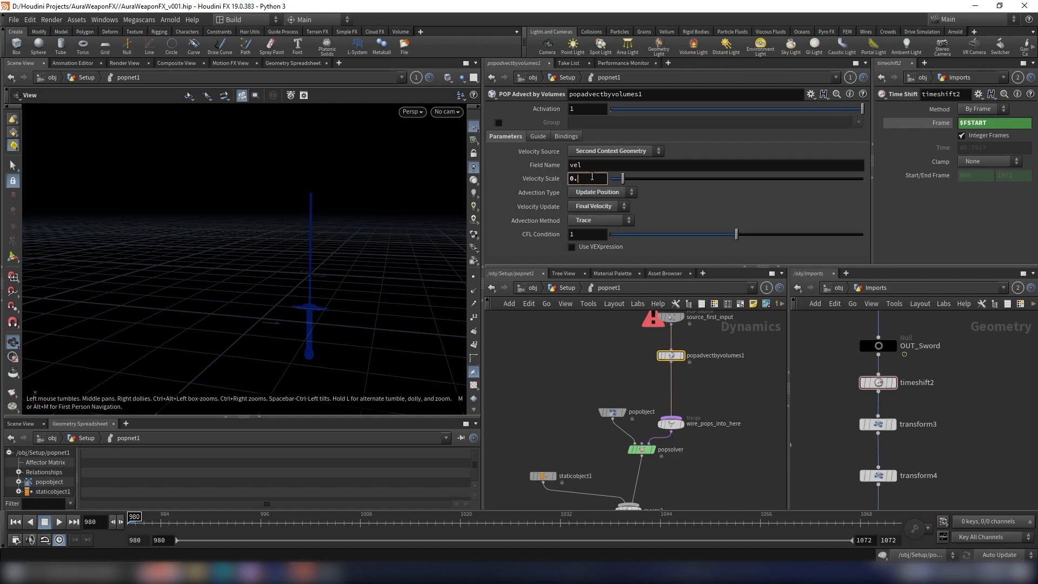
pyautogui.write('4')
pyautogui.press('Return')
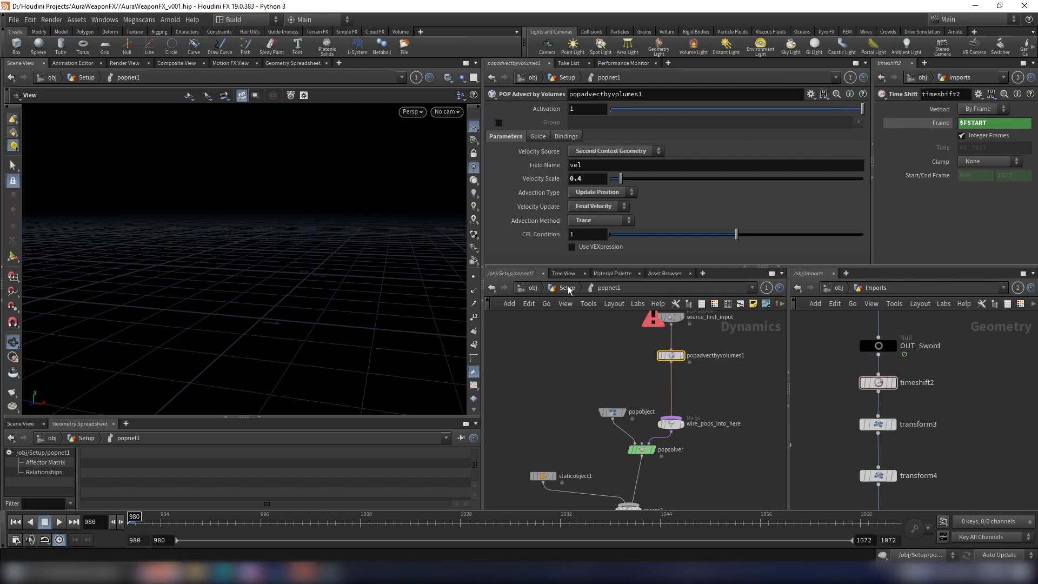
# Step: Back in the Setup network, replace the Particle_Shield1 cache below popnet1 with a new File Cache node
pyautogui.press('u')
pyautogui.click(670, 453)
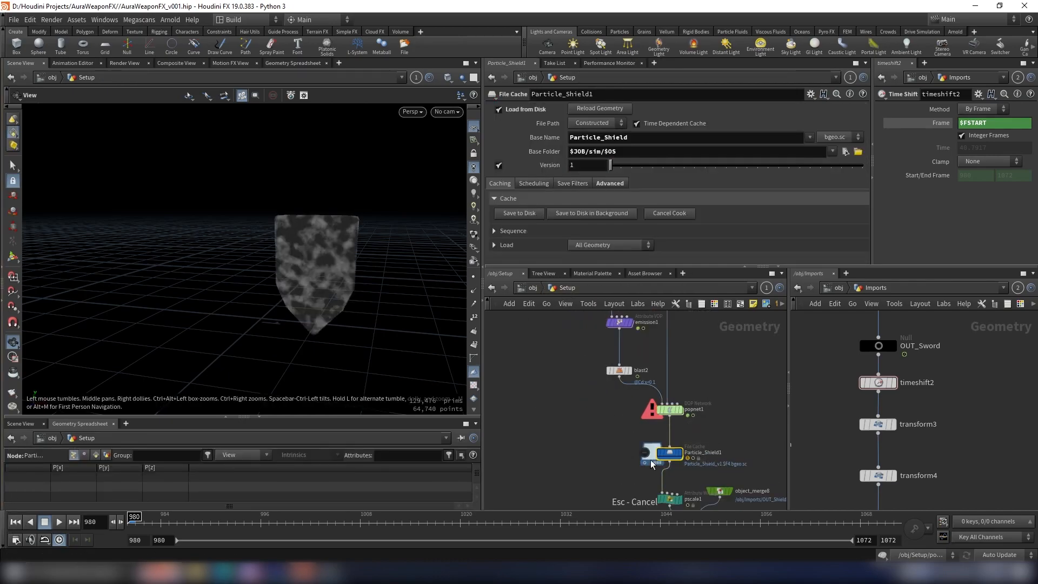
pyautogui.press('Tab')
pyautogui.write('f')
pyautogui.press('Return')
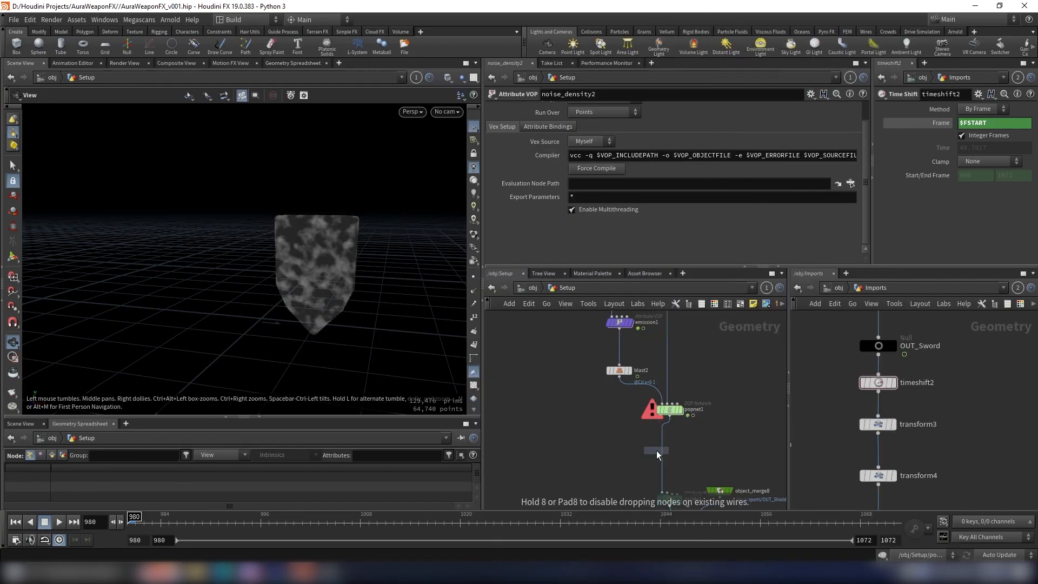
pyautogui.scroll(3, 658, 454)
pyautogui.click(663, 454)
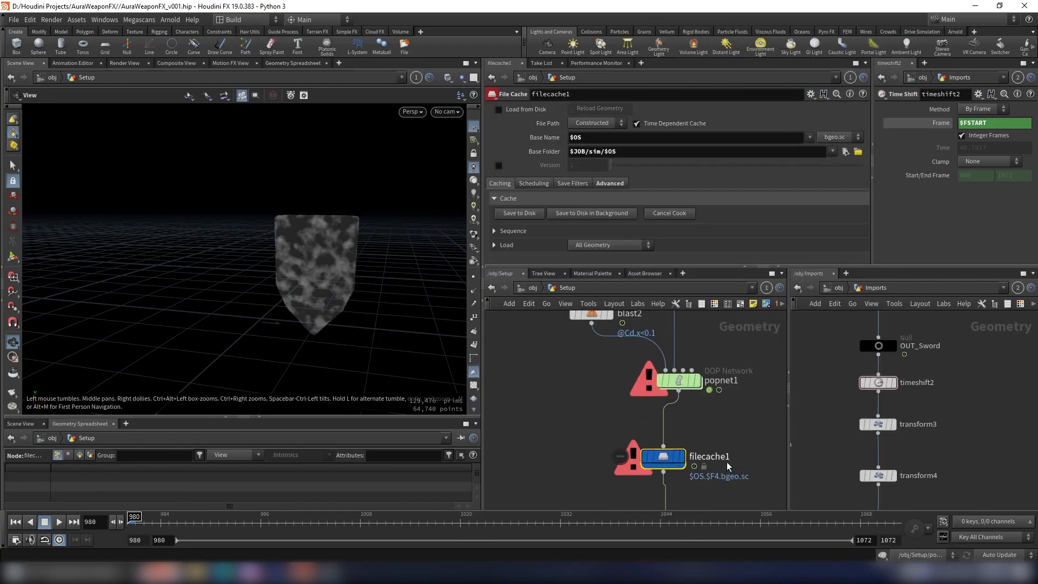
# Step: Rename the new File Cache below popnet1 as Particle_Sword
pyautogui.moveTo(650, 458)
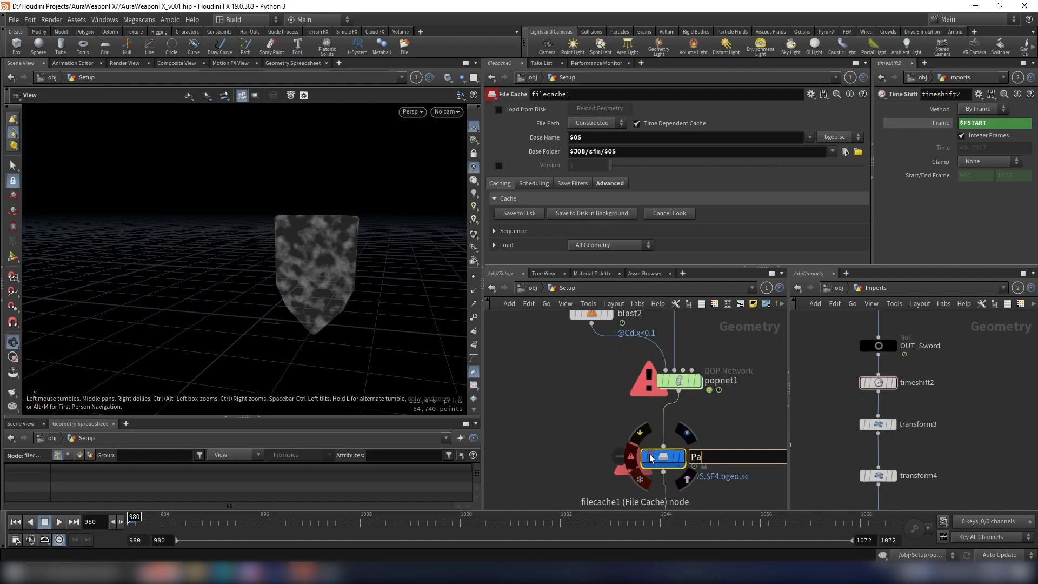
pyautogui.write('od')
pyautogui.press('Return')
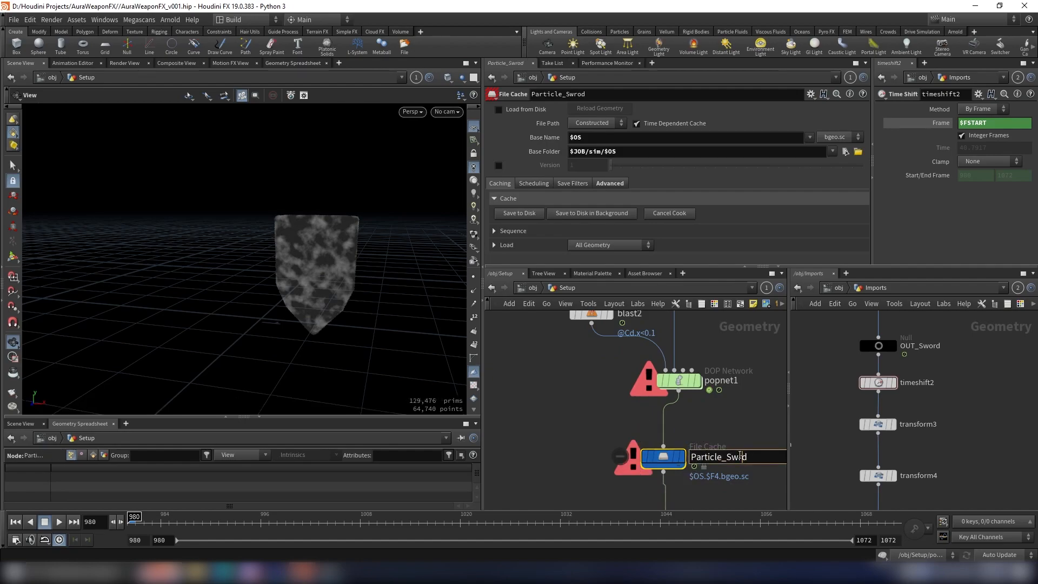
pyautogui.write('dd')
pyautogui.press('Return')
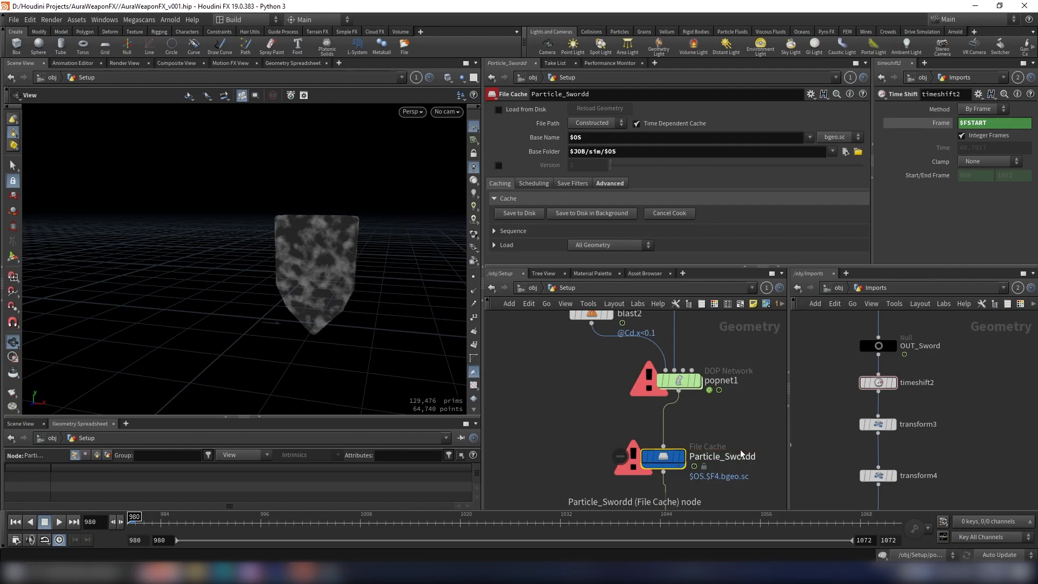
pyautogui.press('BackSpace')
pyautogui.press('Return')
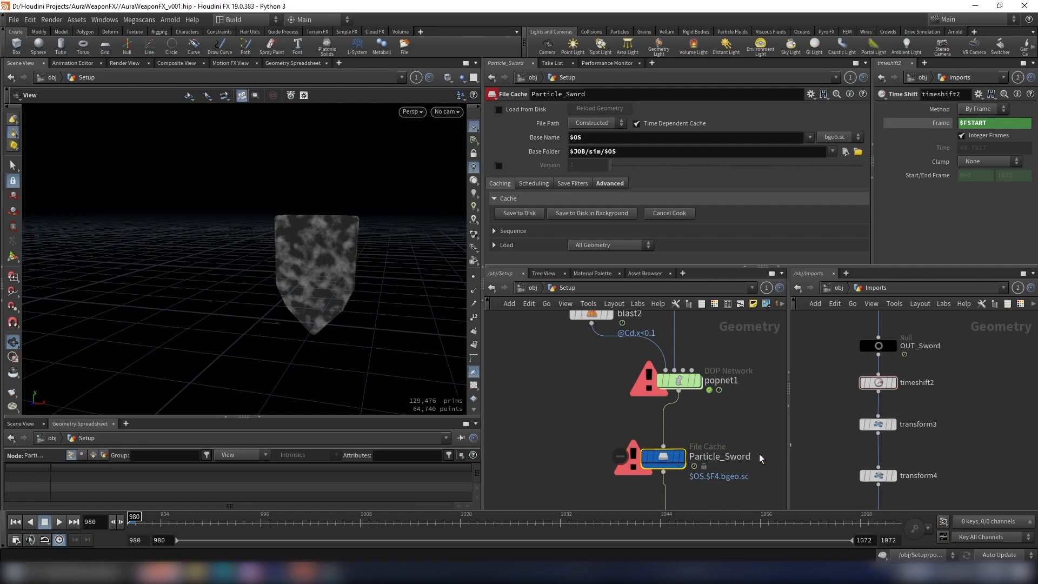
pyautogui.scroll(-8, 652, 419)
pyautogui.moveTo(674, 377)
pyautogui.mouseDown(button='middle')
pyautogui.moveTo(602, 417)
pyautogui.moveTo(670, 393)
pyautogui.mouseUp(button='middle')
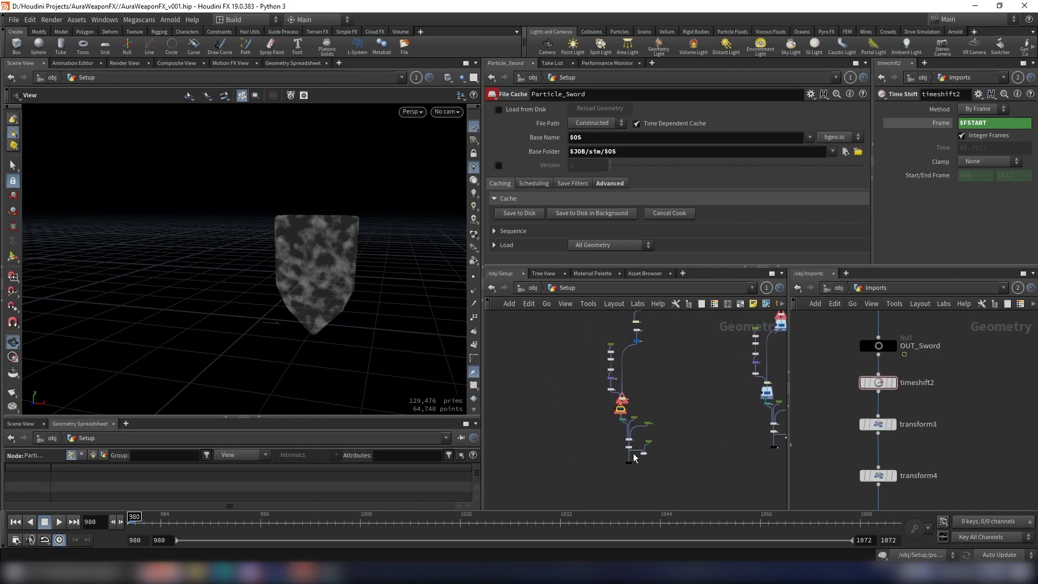
# Step: Rename the shield particle output null below trail2 for the sword, beginning with OUT_Sword
pyautogui.scroll(8, 632, 459)
pyautogui.click(697, 477)
pyautogui.moveTo(709, 480); pyautogui.dragTo(671, 480)
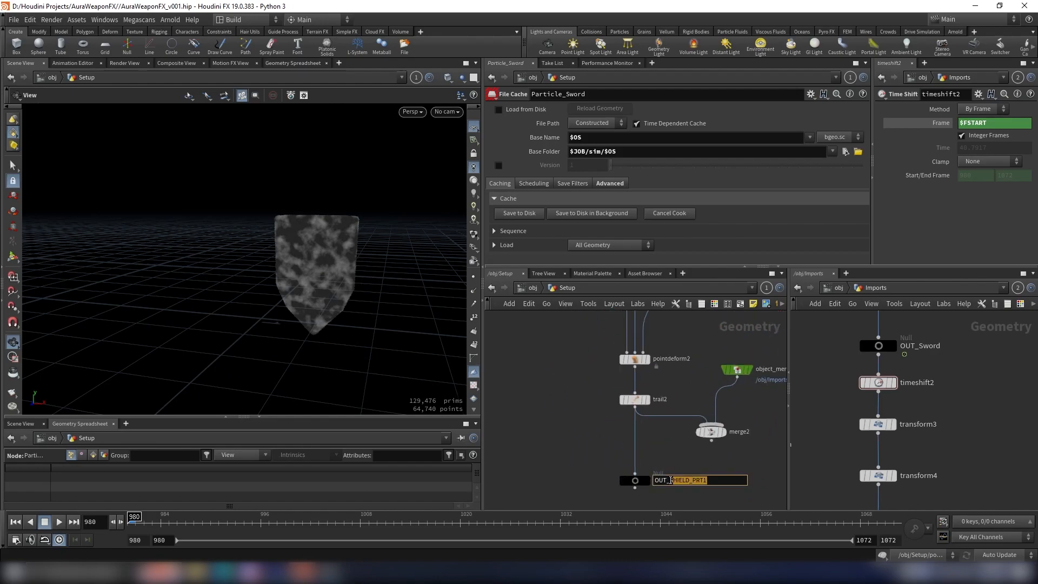
pyautogui.press('BackSpace')
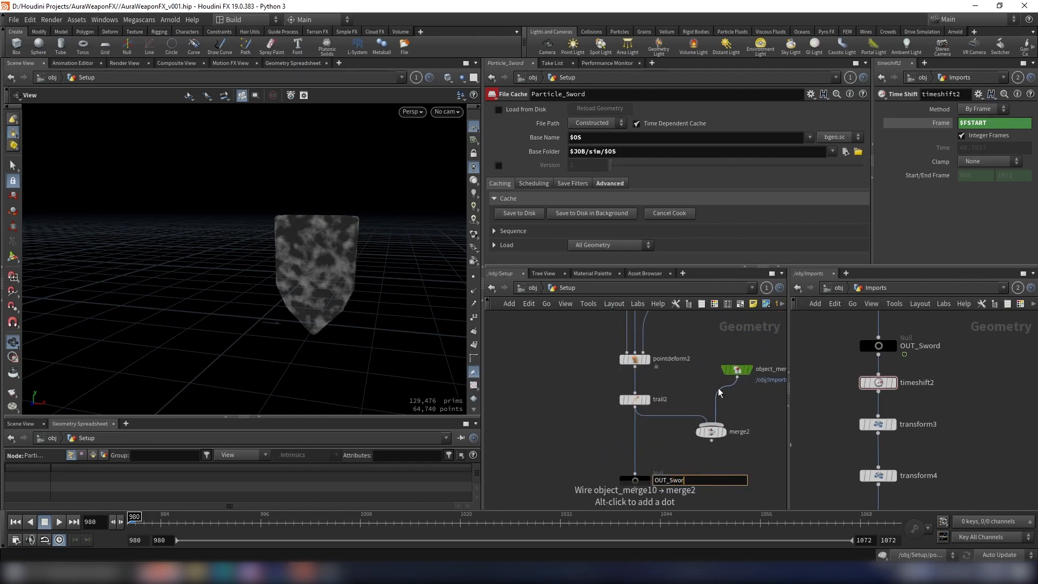
pyautogui.press('Return')
pyautogui.scroll(-10, 627, 410)
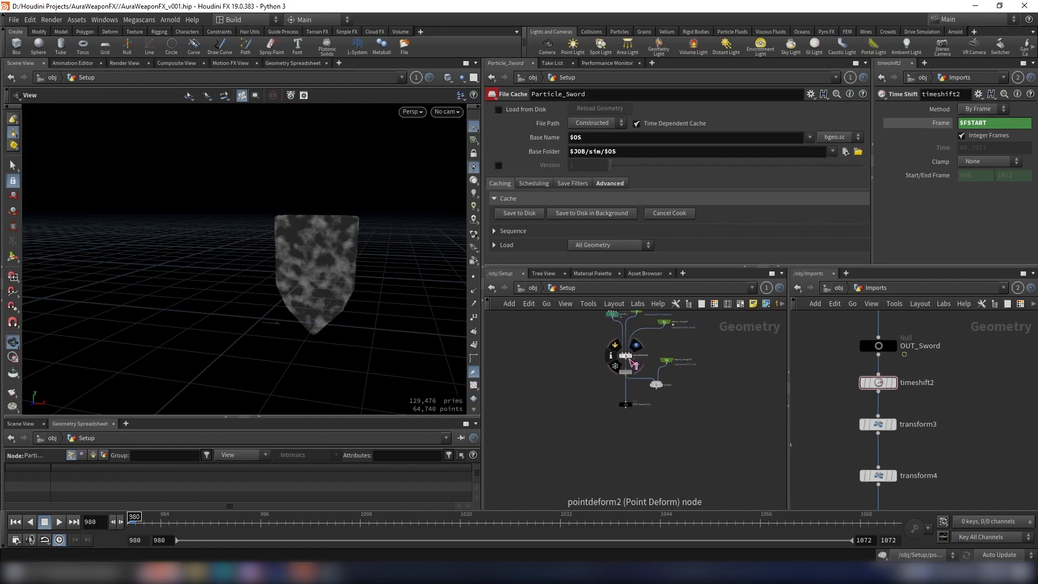
# Step: Copy object_merge6, the Object Merge that imports /obj/Imports/OUT_Sword_Sim
pyautogui.scroll(6, 623, 392)
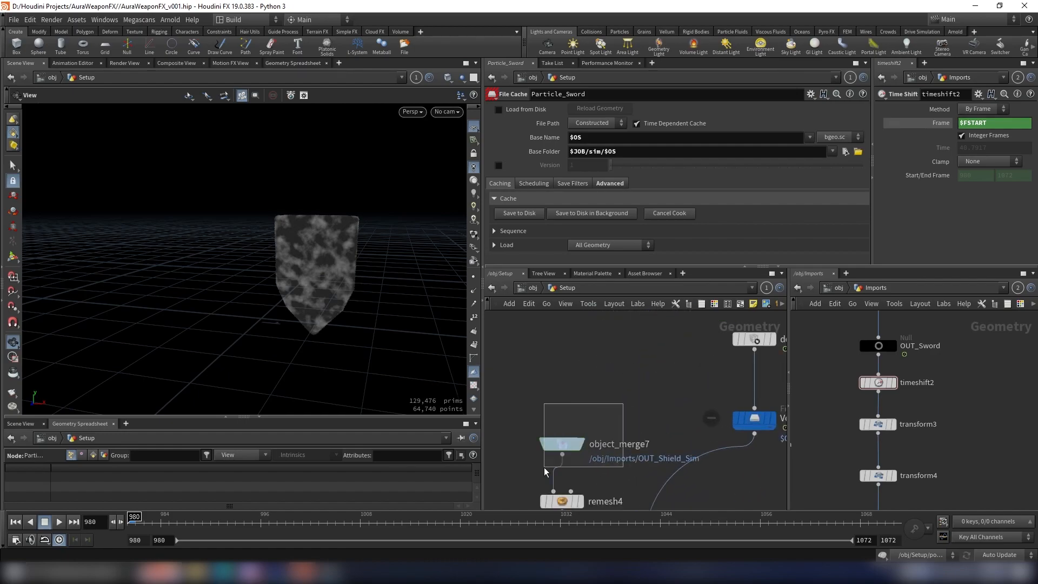
pyautogui.click(557, 440)
pyautogui.scroll(-5, 618, 381)
pyautogui.moveTo(662, 325); pyautogui.dragTo(656, 371, button='middle')
pyautogui.scroll(3, 647, 373)
pyautogui.moveTo(644, 378); pyautogui.dragTo(593, 439)
pyautogui.hotkey('ctrl', 'c')
pyautogui.scroll(-3, 573, 451)
pyautogui.moveTo(573, 451); pyautogui.dragTo(612, 384, button='middle')
pyautogui.scroll(2, 612, 388)
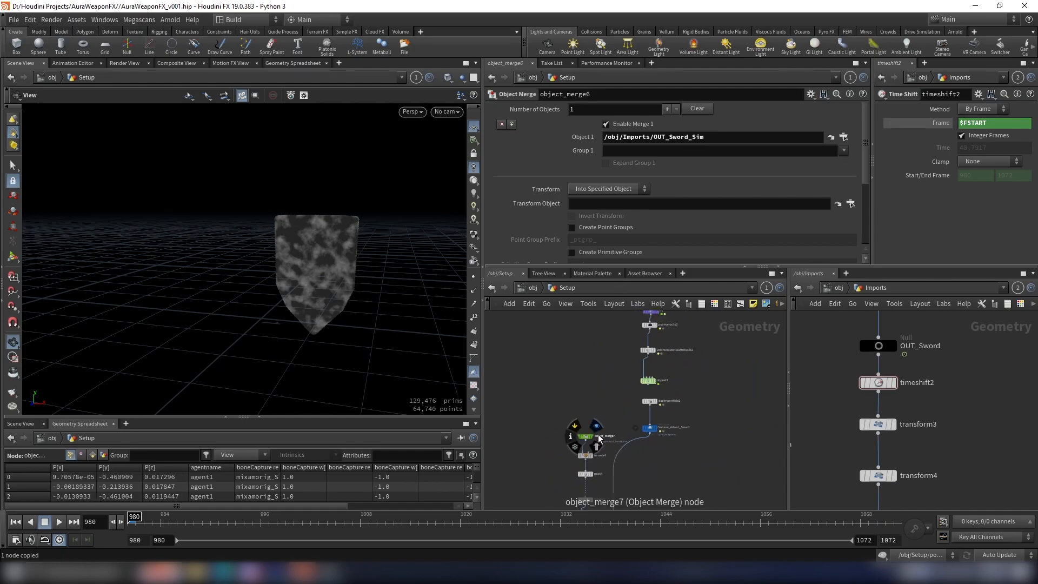
# Step: Replace object_merge7 above remesh4 with the copied Object Merge that imports OUT_Sword_Sim
pyautogui.click(594, 436)
pyautogui.hotkey('space', 'g')
pyautogui.scroll(2, 600, 400)
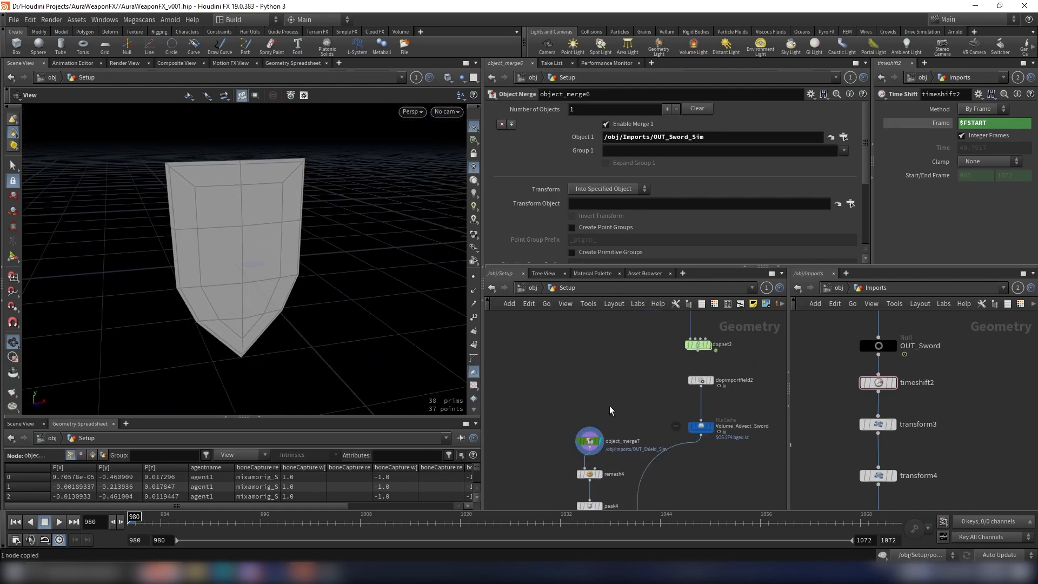
pyautogui.press('Delete')
pyautogui.hotkey('ctrl', 'v')
pyautogui.moveTo(585, 427); pyautogui.dragTo(584, 468)
pyautogui.moveTo(588, 422); pyautogui.dragTo(592, 430)
pyautogui.scroll(-3, 605, 434)
pyautogui.moveTo(615, 434); pyautogui.dragTo(623, 317, button='middle')
pyautogui.moveTo(638, 396); pyautogui.dragTo(673, 387, button='middle')
pyautogui.scroll(-2, 650, 421)
pyautogui.scroll(-5, 691, 395)
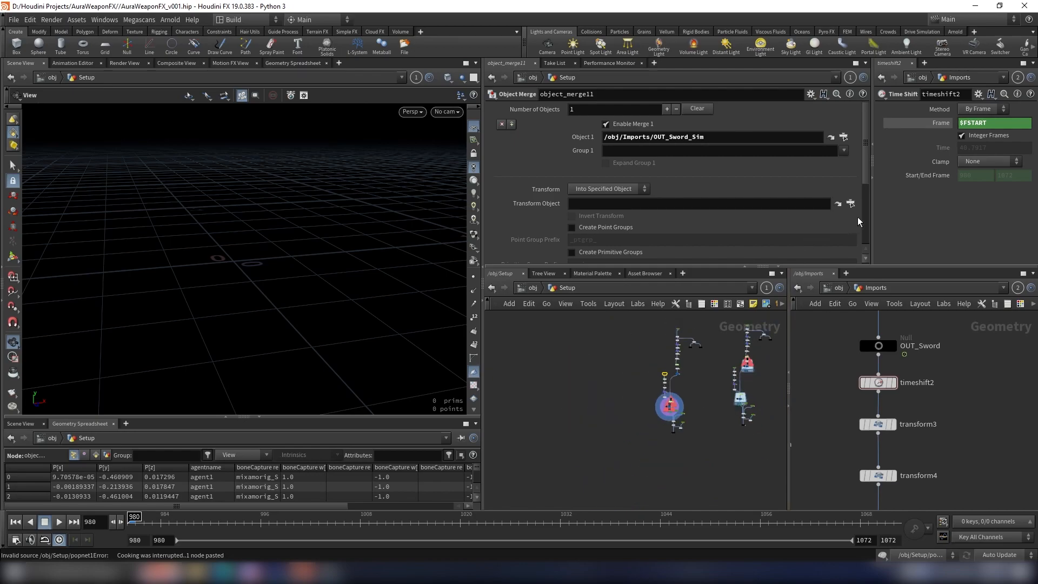
# Step: Widen the second parameter pane and switch the Imports network view to the out context
pyautogui.moveTo(871, 213); pyautogui.dragTo(796, 215)
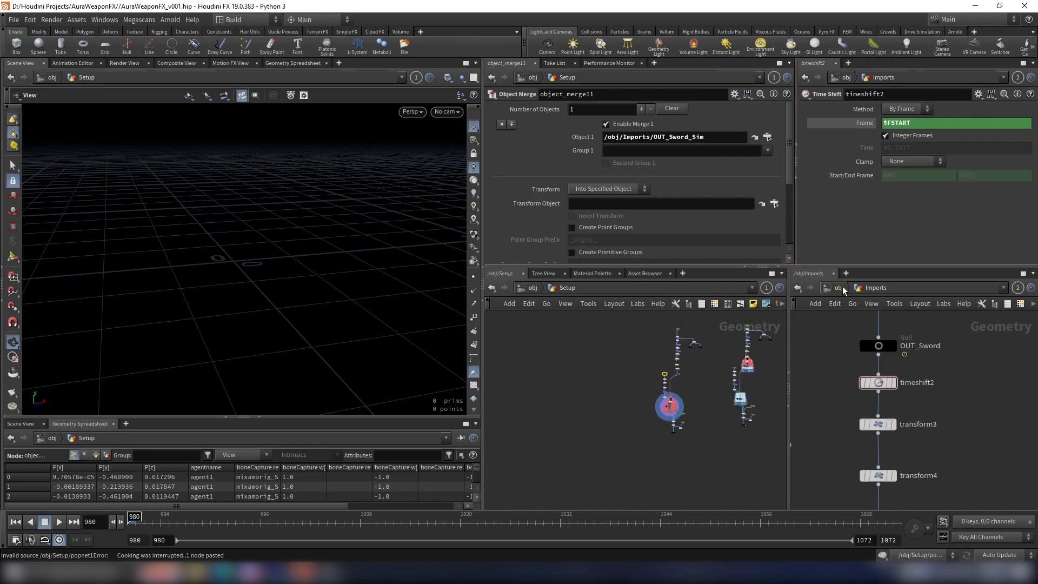
pyautogui.click(839, 288)
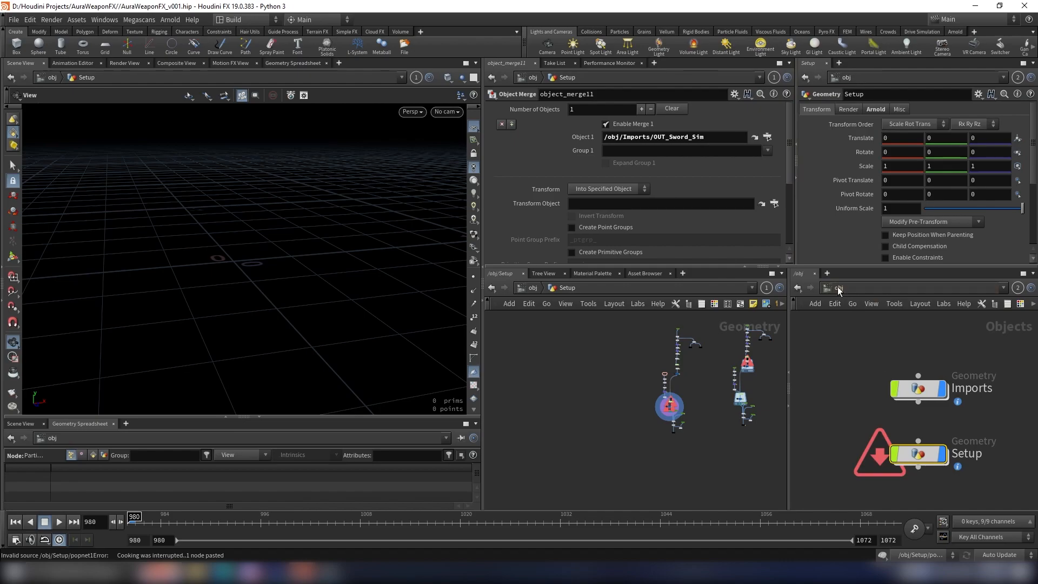
pyautogui.click(838, 287)
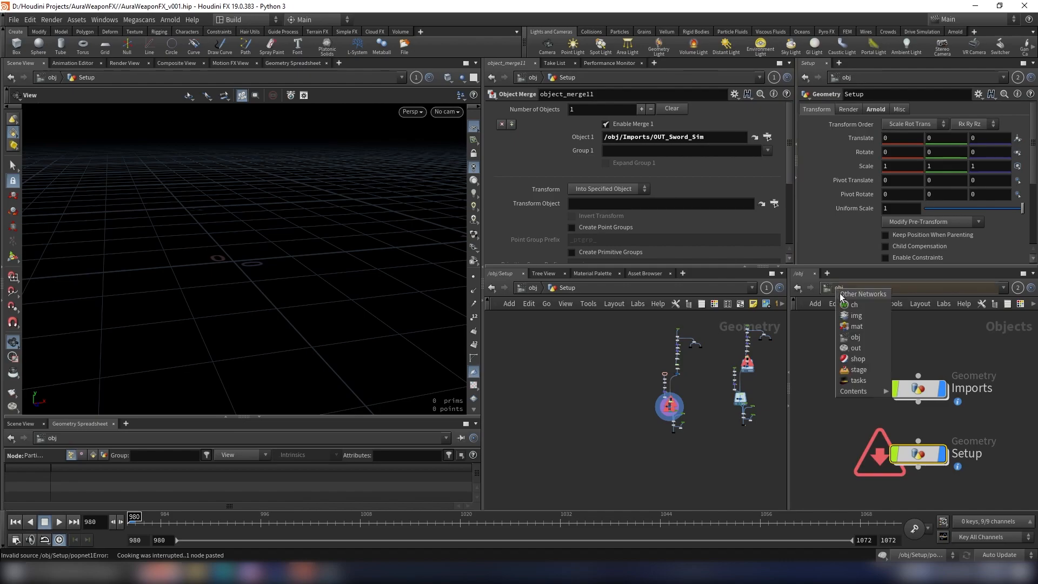
pyautogui.click(856, 348)
pyautogui.scroll(3, 685, 352)
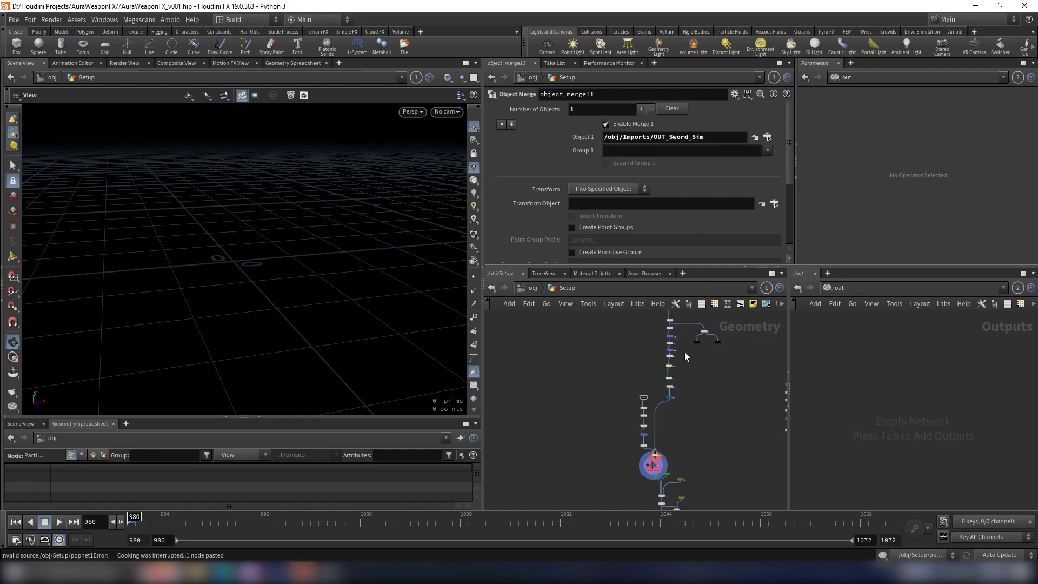
# Step: Add a Fetch node to the empty out network
pyautogui.press('Tab')
pyautogui.write('fe')
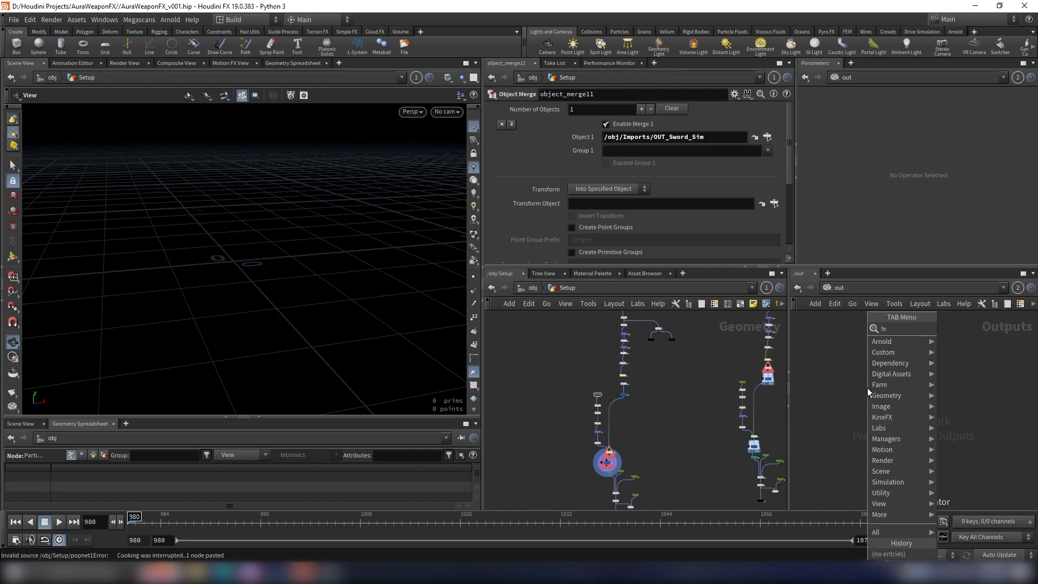
pyautogui.click(963, 329)
pyautogui.click(883, 375)
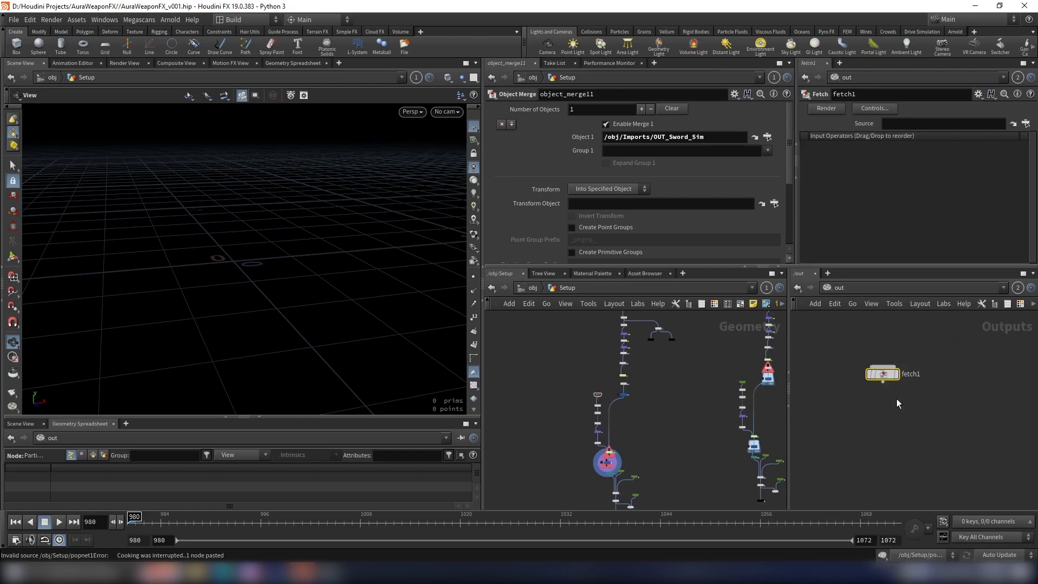
# Step: Set the source of fetch1 to the render node inside the Volume_Advect_Sword file cache
pyautogui.scroll(2, 902, 396)
pyautogui.scroll(4, 638, 390)
pyautogui.scroll(6, 600, 416)
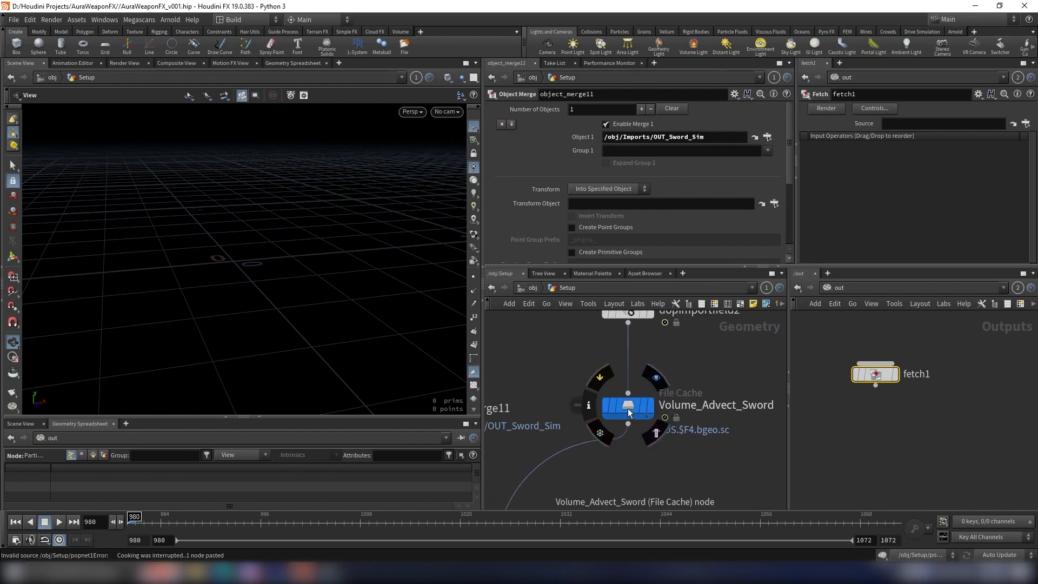
pyautogui.doubleClick(629, 406)
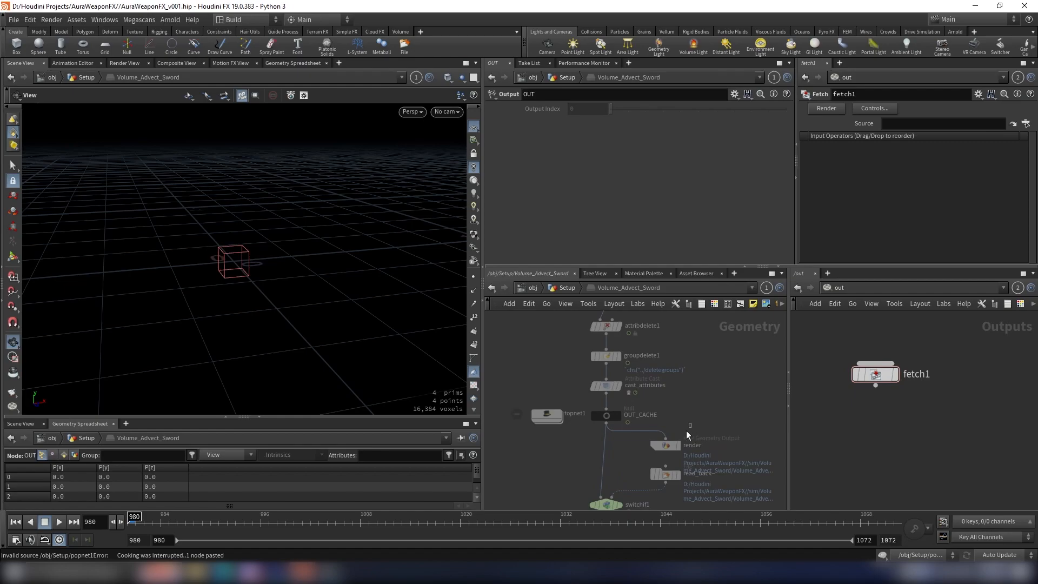
pyautogui.click(668, 445)
pyautogui.scroll(3, 689, 446)
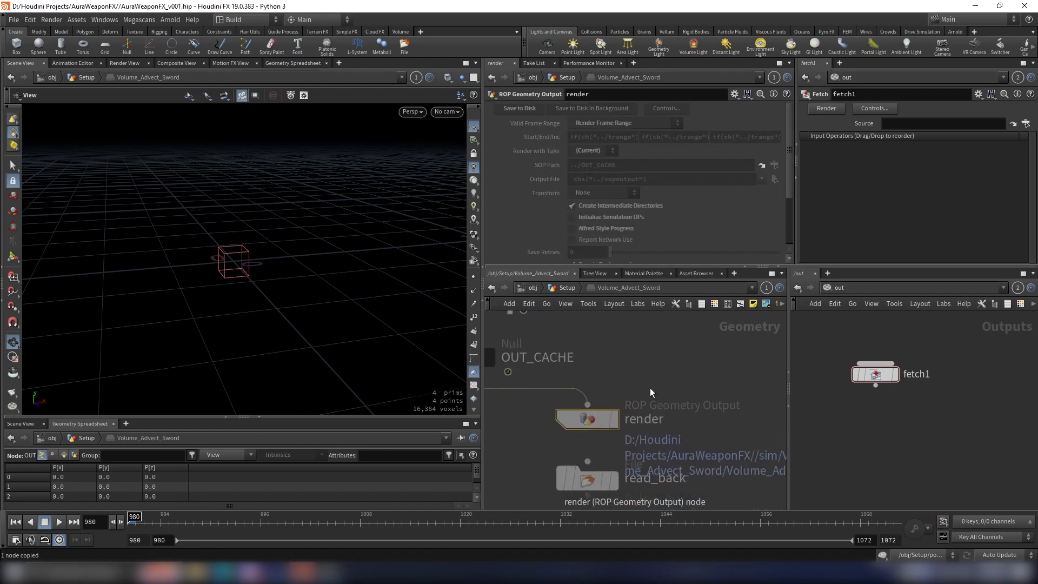
pyautogui.moveTo(917, 357); pyautogui.dragTo(878, 376)
pyautogui.click(928, 124)
pyautogui.hotkey('ctrl', 'v')
pyautogui.click(923, 416)
# Step: Return to the Setup network and add a second Fetch node below fetch1 in the out network
pyautogui.click(567, 288)
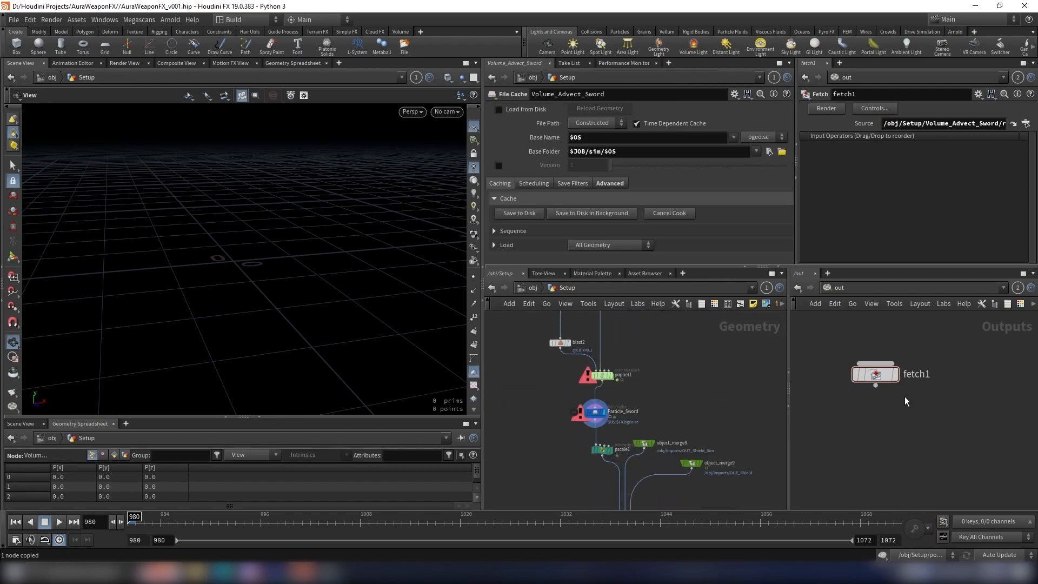
pyautogui.press('Tab')
pyautogui.click(885, 453)
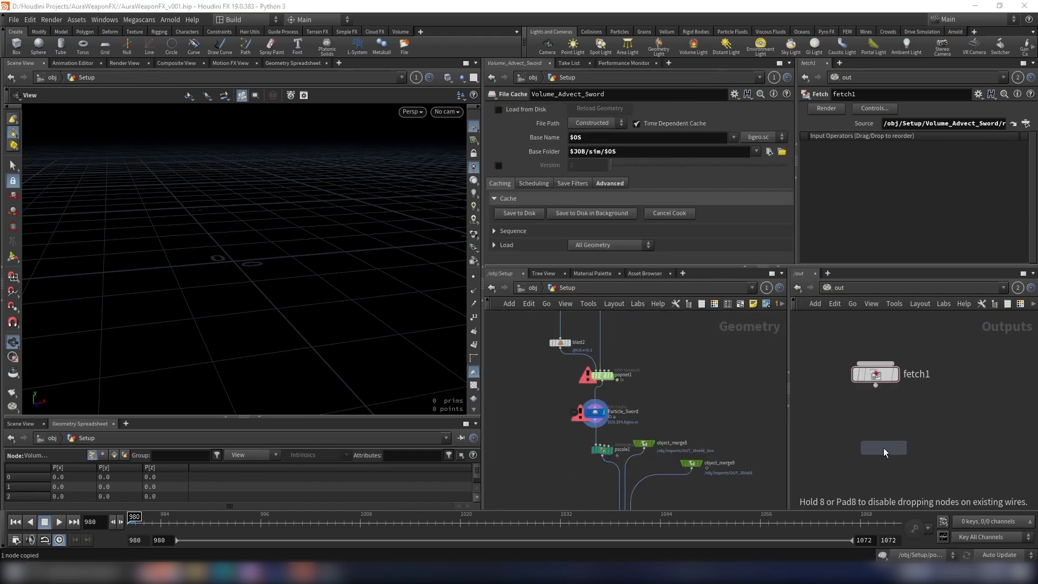
pyautogui.click(885, 453)
# Step: Set the source of fetch2 to the render node inside Particle_Sword and wire fetch1 into fetch2
pyautogui.scroll(4, 582, 412)
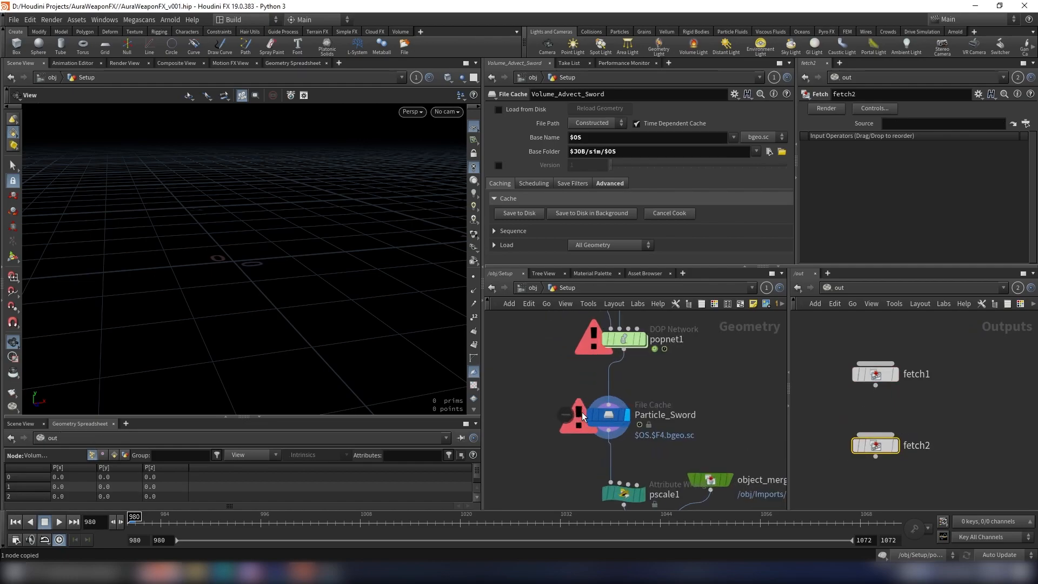
pyautogui.doubleClick(605, 416)
pyautogui.click(677, 446)
pyautogui.hotkey('ctrl', 'c')
pyautogui.moveTo(662, 452); pyautogui.dragTo(946, 124)
pyautogui.click(875, 385)
pyautogui.click(875, 435)
# Step: Back in Setup, open the Volume_Advect file cache and copy its render node
pyautogui.click(567, 287)
pyautogui.scroll(-3, 666, 410)
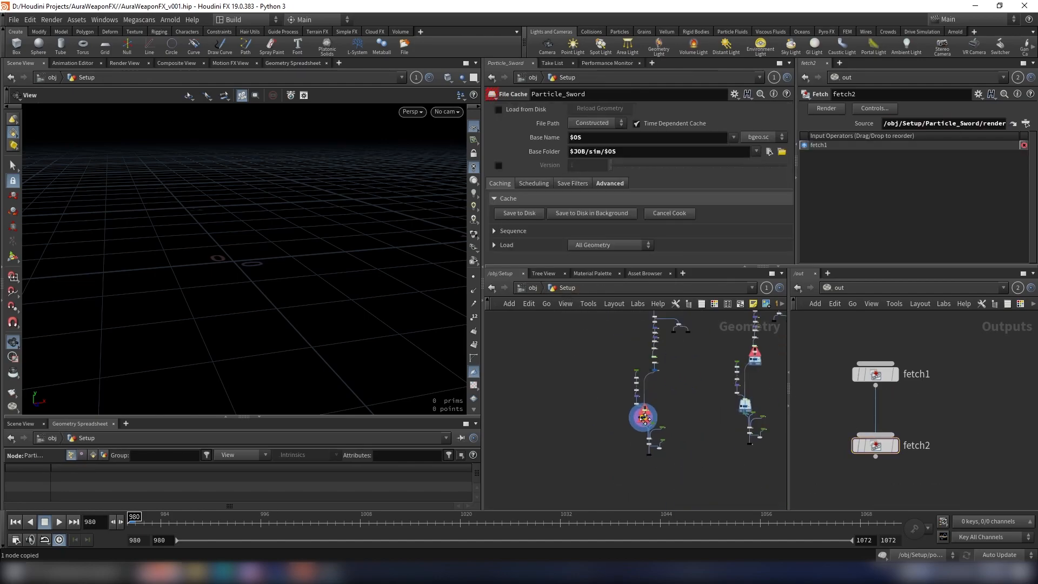
pyautogui.scroll(5, 667, 409)
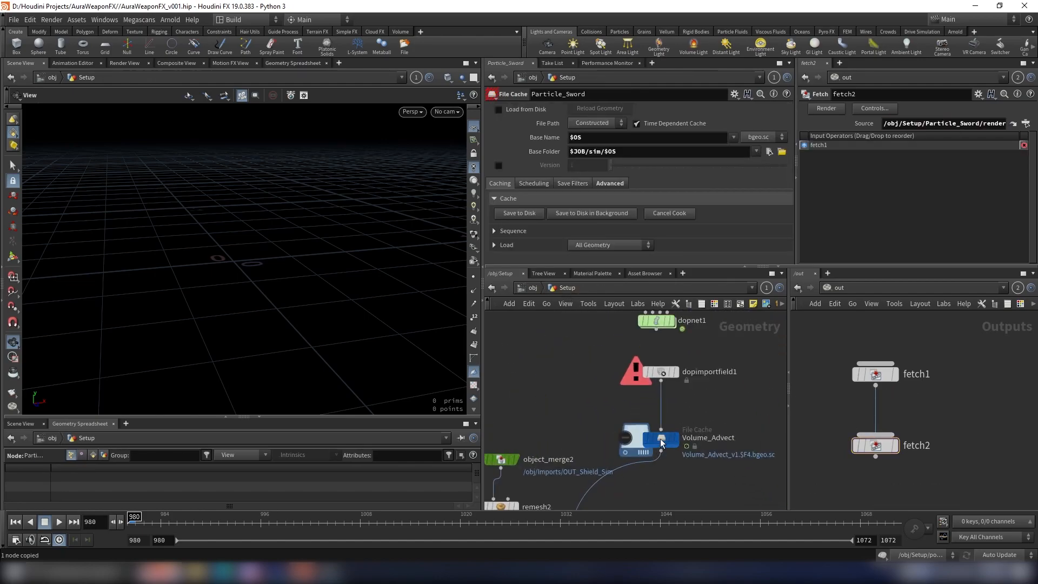
pyautogui.doubleClick(661, 442)
pyautogui.click(671, 439)
pyautogui.hotkey('ctrl', 'c')
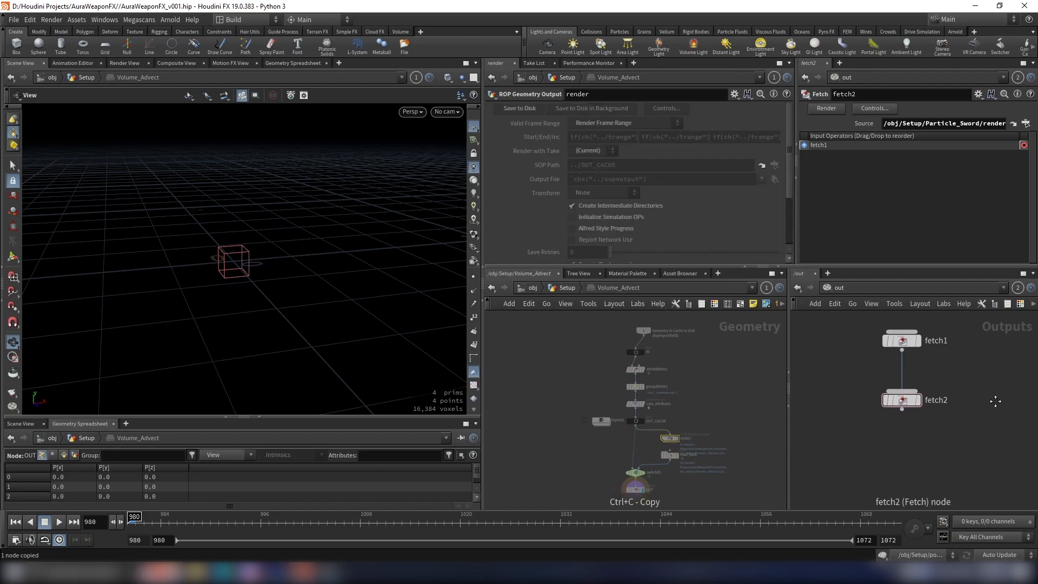
# Step: Add a third Fetch node connected below fetch2, with its source set to /obj/Setup/Volume_Advect/render
pyautogui.press('Tab')
pyautogui.write('fe')
pyautogui.click(1010, 329)
pyautogui.click(901, 449)
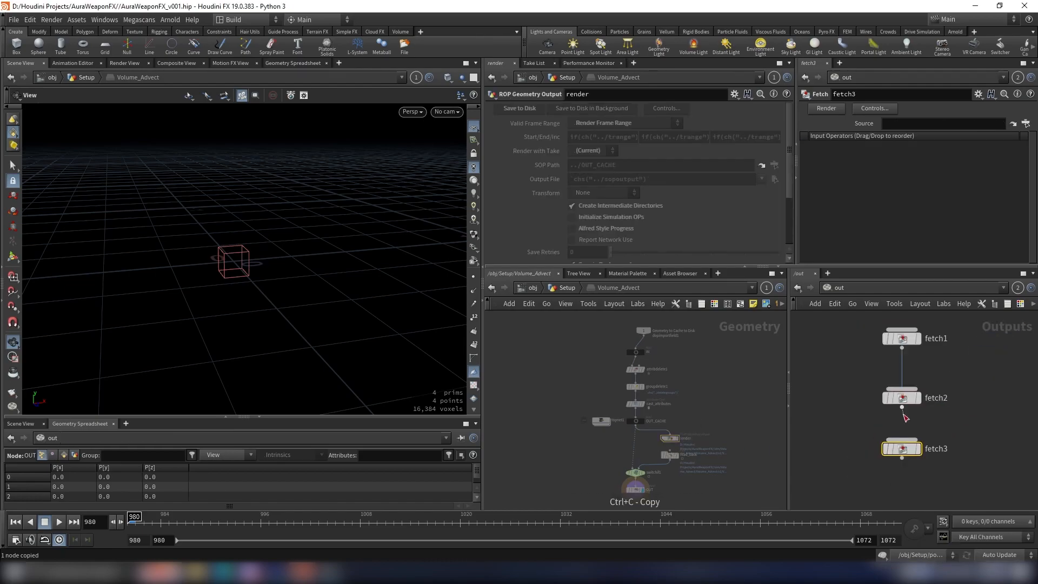
pyautogui.click(939, 124)
pyautogui.hotkey('ctrl', 'v')
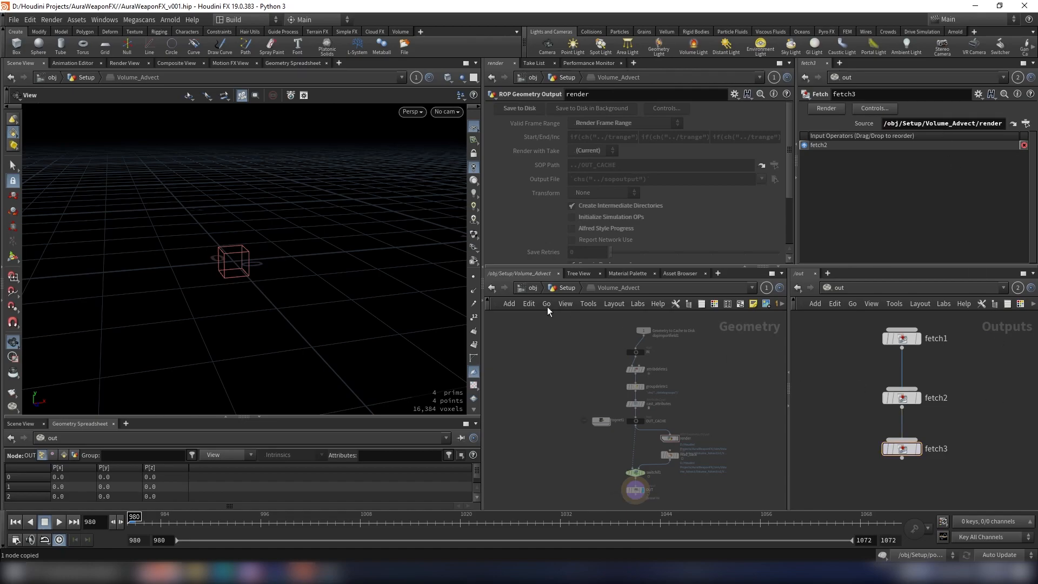
# Step: Return to Setup, open the Particle_Shield file cache and copy its render node
pyautogui.click(565, 287)
pyautogui.scroll(-3, 697, 395)
pyautogui.moveTo(697, 452); pyautogui.dragTo(696, 373, button='middle')
pyautogui.scroll(9, 651, 386)
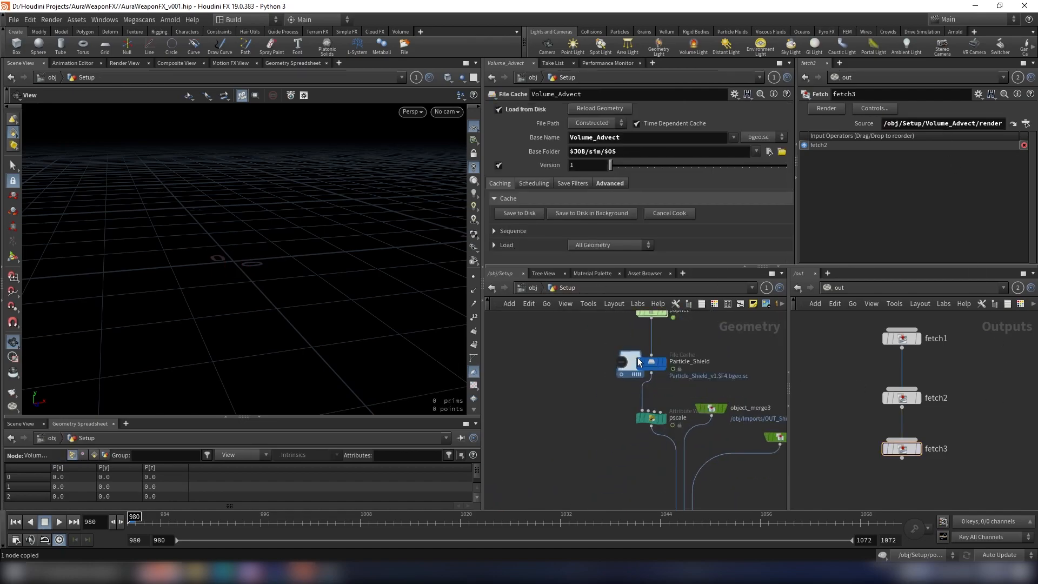
pyautogui.doubleClick(667, 373)
pyautogui.scroll(3, 684, 437)
pyautogui.click(671, 438)
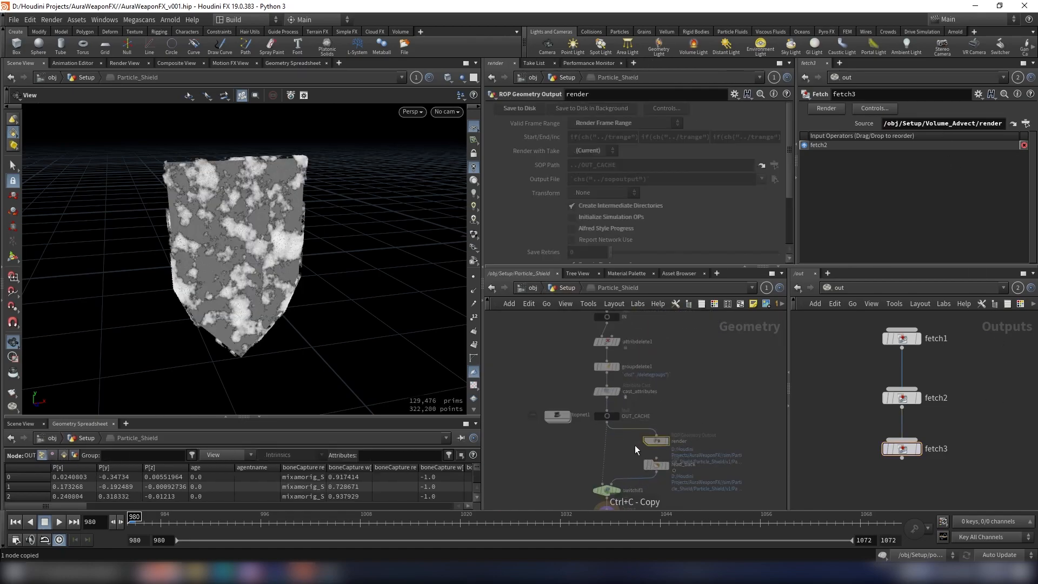
# Step: Add a fourth Fetch node connected below fetch3, with its source set to the Particle_Shield render node
pyautogui.scroll(-3, 964, 421)
pyautogui.moveTo(963, 417); pyautogui.dragTo(964, 405, button='middle')
pyautogui.press('Tab')
pyautogui.write('fe')
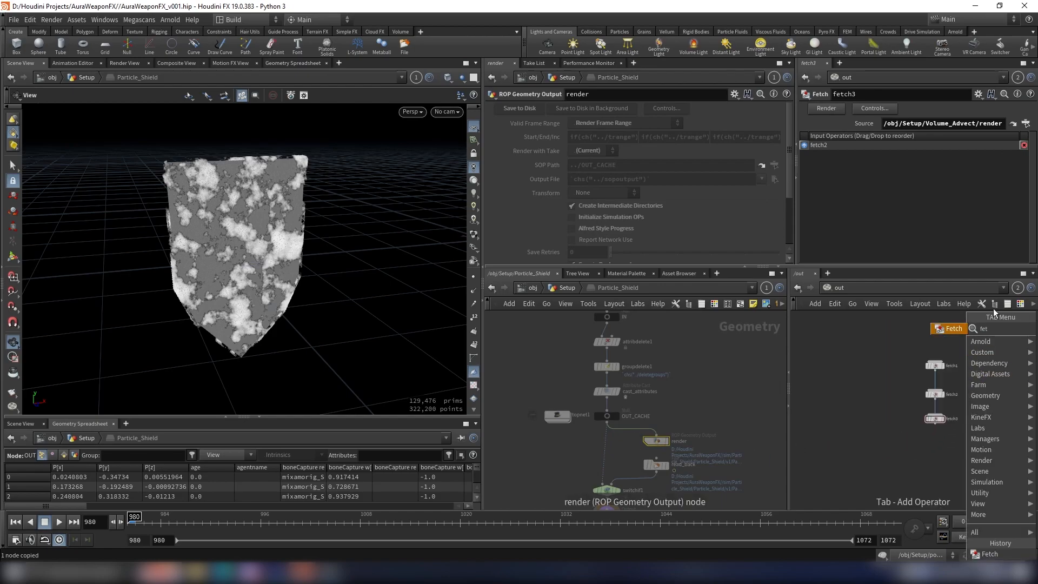
pyautogui.click(946, 328)
pyautogui.click(937, 452)
pyautogui.scroll(3, 945, 426)
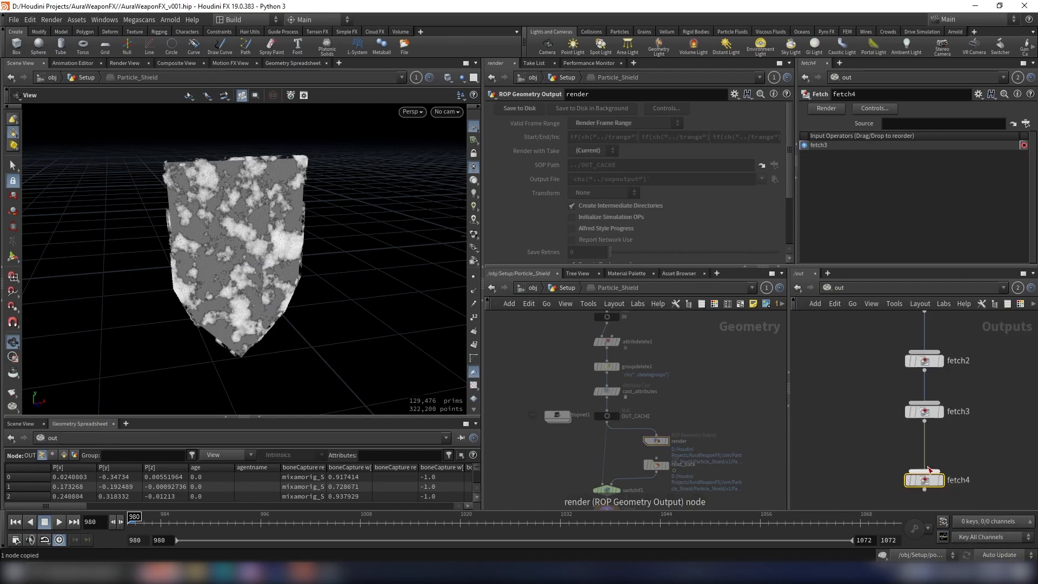
pyautogui.click(937, 125)
pyautogui.hotkey('ctrl', 'v')
pyautogui.click(1001, 446)
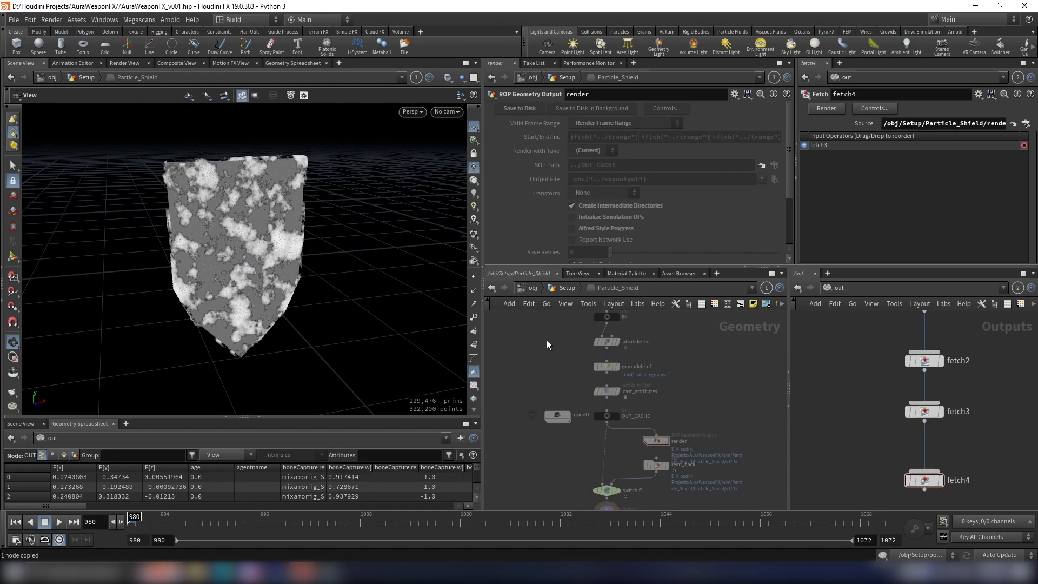
# Step: Return to Setup, set the dependency render order of fetch4 to Node by Node, and close its render settings without rendering
pyautogui.click(561, 288)
pyautogui.scroll(-3, 803, 423)
pyautogui.scroll(4, 900, 456)
pyautogui.moveTo(862, 453)
pyautogui.scroll(-4, 874, 437)
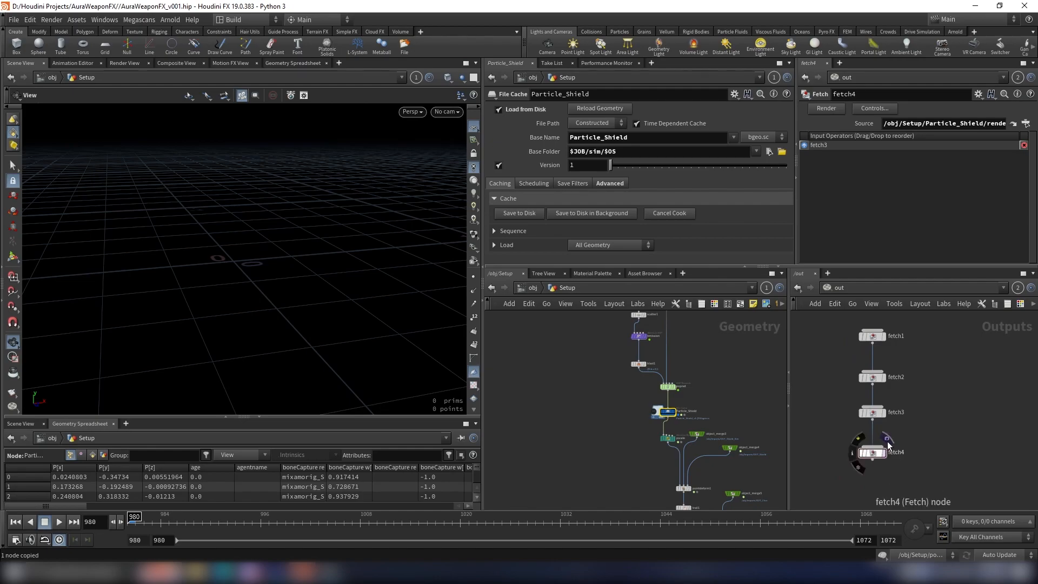
pyautogui.click(887, 441)
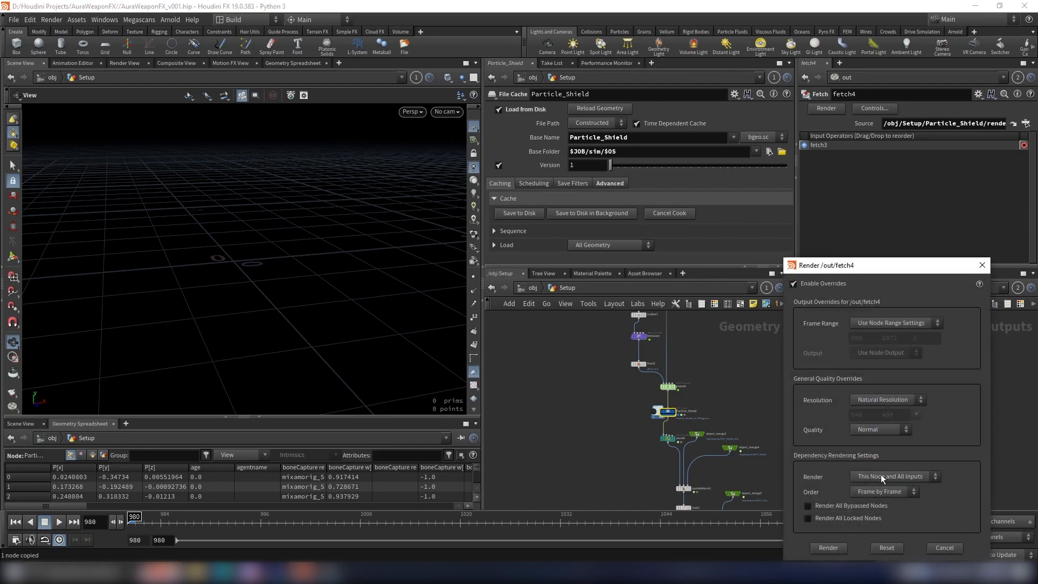
pyautogui.click(871, 493)
pyautogui.click(872, 510)
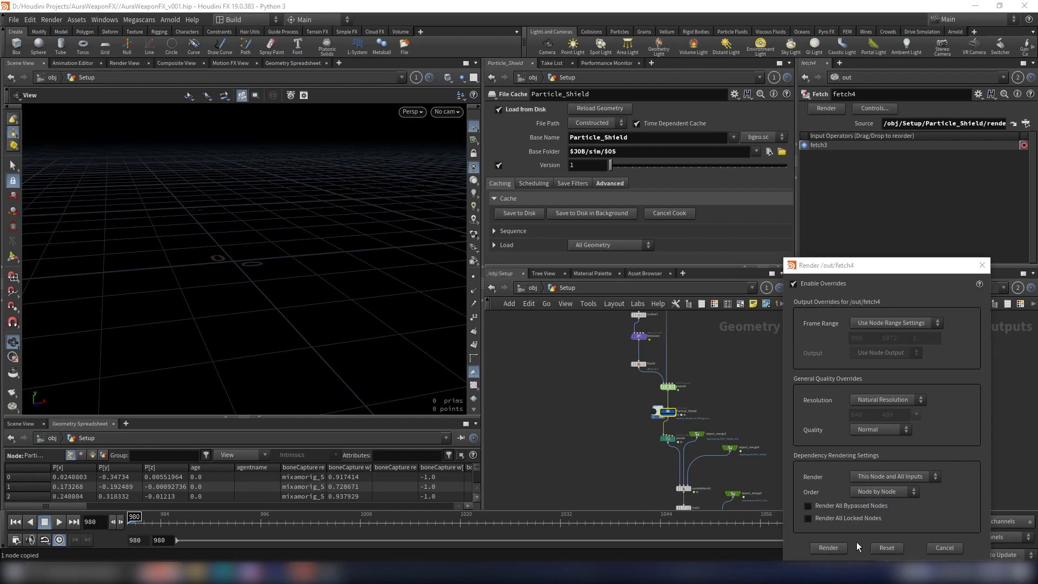
pyautogui.moveTo(892, 265); pyautogui.dragTo(589, 252)
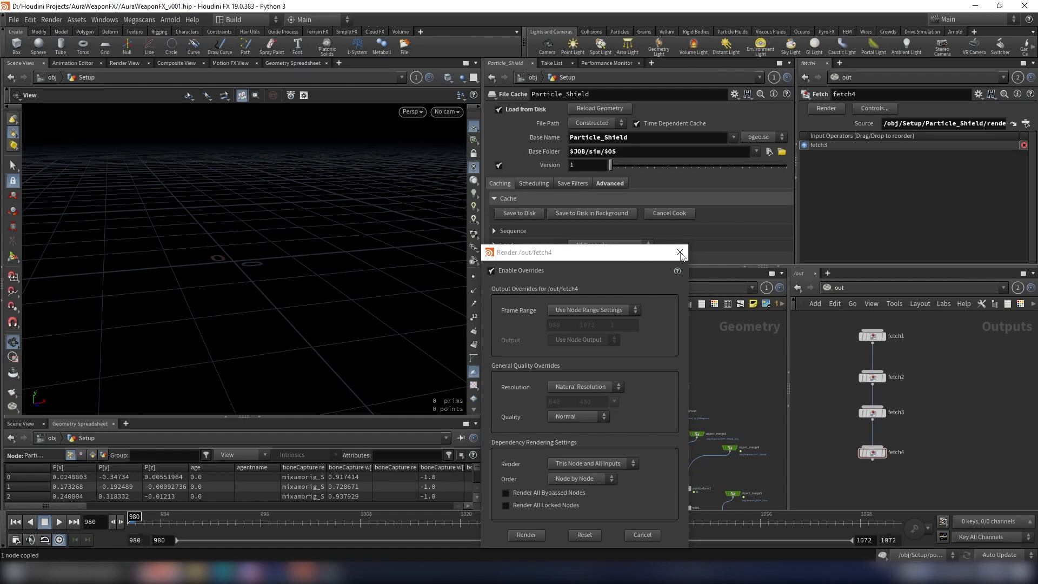
pyautogui.click(679, 251)
# Step: Review the chained Fetch nodes in order from fetch1 to fetch4, checking which cache each one renders
pyautogui.moveTo(904, 344); pyautogui.dragTo(917, 386, button='middle')
pyautogui.moveTo(930, 398); pyautogui.dragTo(841, 340)
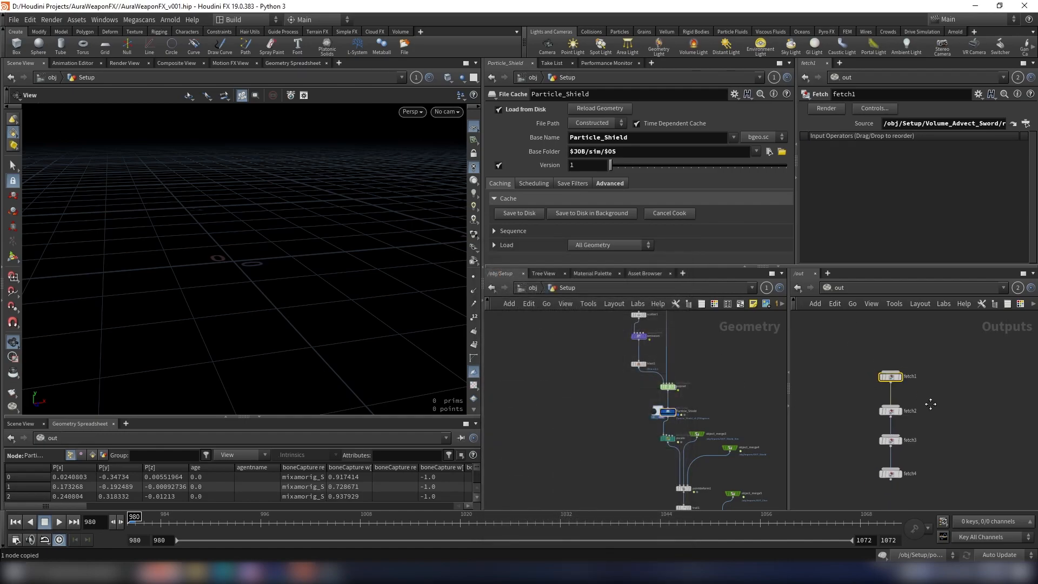
pyautogui.scroll(1, 919, 387)
pyautogui.moveTo(919, 387); pyautogui.dragTo(832, 420)
pyautogui.moveTo(914, 436); pyautogui.dragTo(930, 391, button='middle')
pyautogui.moveTo(930, 394); pyautogui.dragTo(848, 418)
pyautogui.moveTo(962, 434); pyautogui.dragTo(855, 472)
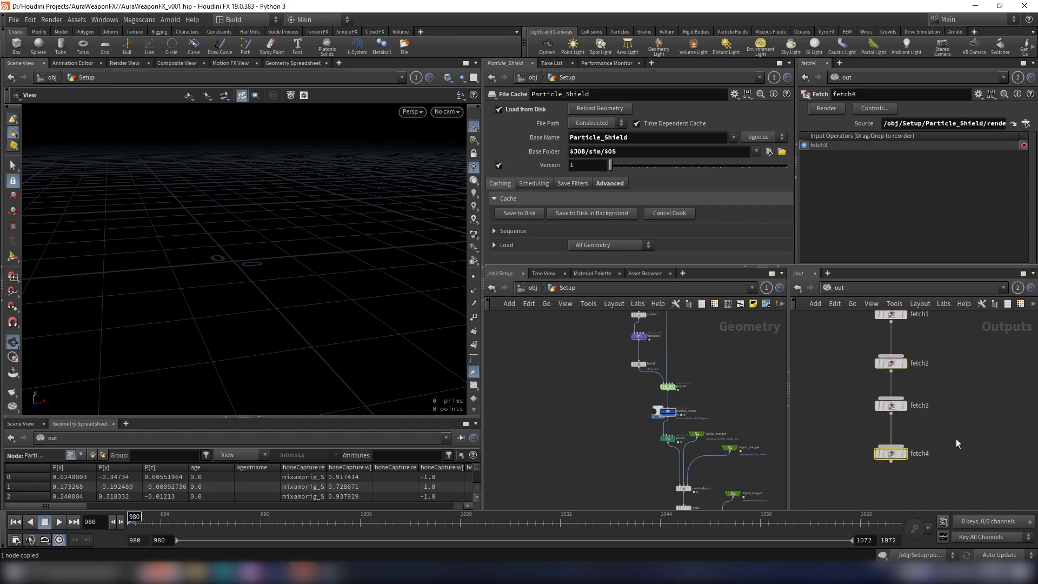
pyautogui.scroll(-4, 981, 434)
pyautogui.moveTo(981, 434); pyautogui.dragTo(1020, 408, button='middle')
pyautogui.scroll(-4, 729, 410)
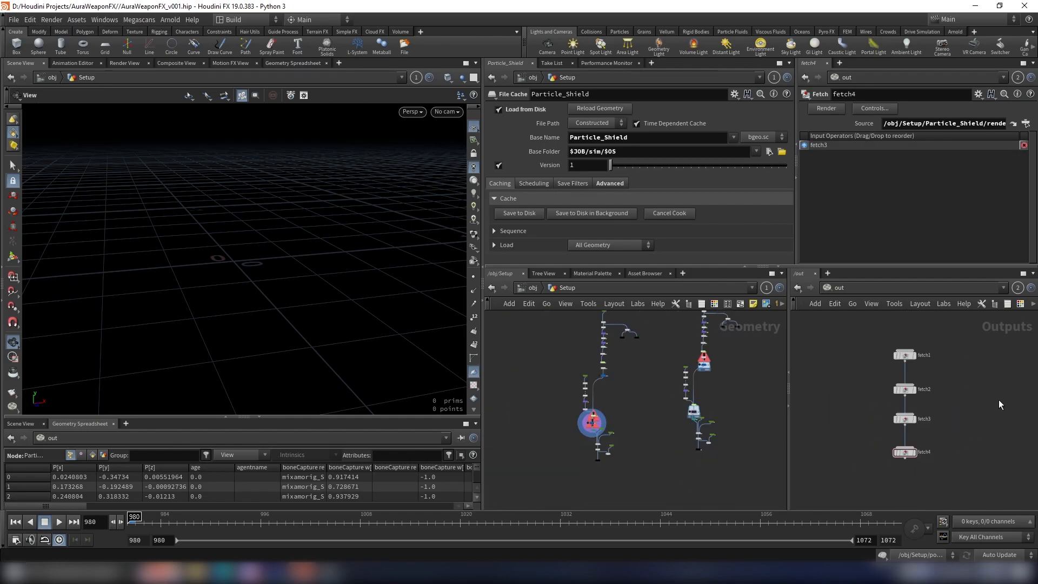